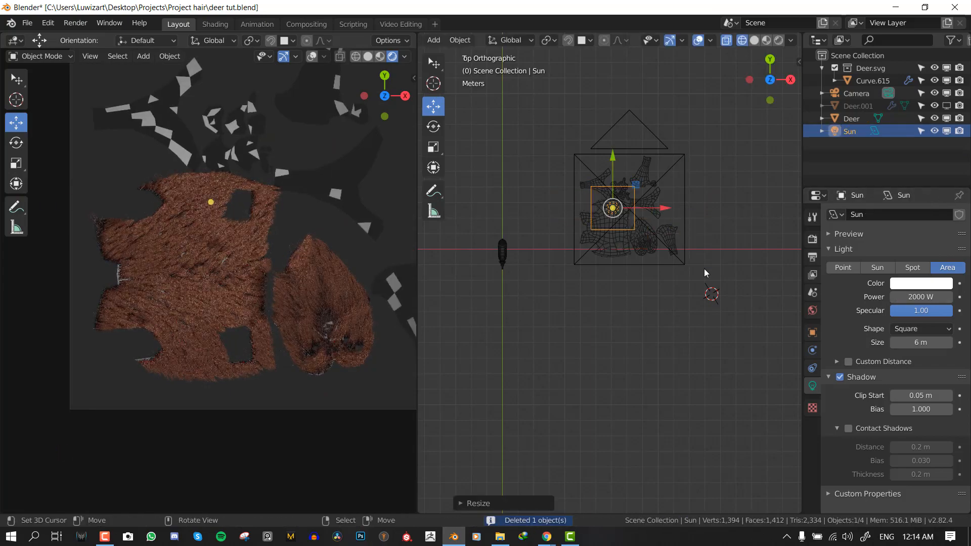
# Select the brown fur mesh, bring up its hair particle settings and enlarge the rendered viewport to fill the workspace
pyautogui.scroll(2, 208, 276)
pyautogui.rightClick(638, 256)
pyautogui.click(813, 368)
pyautogui.scroll(-5, 885, 302)
pyautogui.hotkey('alt', 'a')
pyautogui.scroll(3, 314, 272)
pyautogui.hotkey('ctrl', 'space')
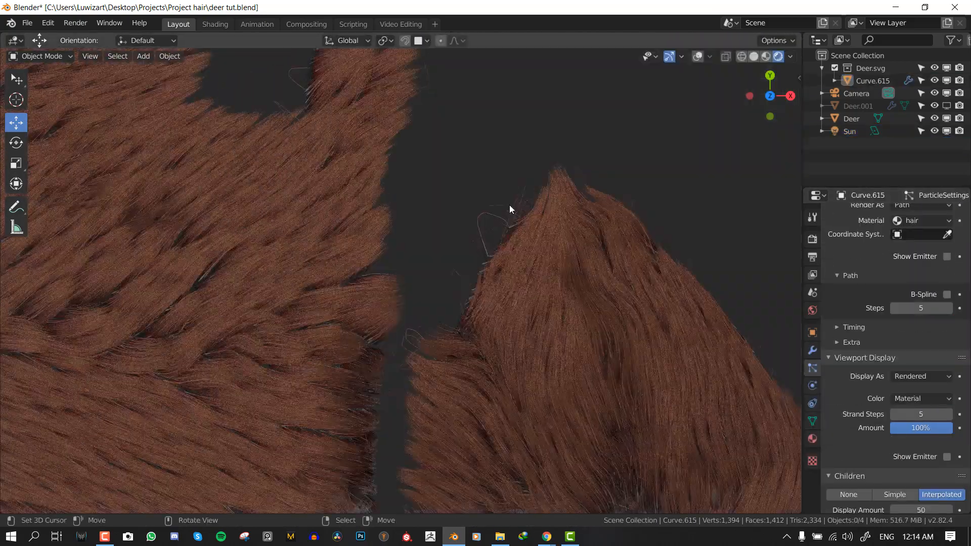
# Set the ambient occlusion distance to 12 m and toggle the hair system's Show Emitter render option
pyautogui.scroll(-4, 509, 205)
pyautogui.click(813, 238)
pyautogui.moveTo(921, 318); pyautogui.dragTo(936, 319)
pyautogui.scroll(4, 509, 205)
pyautogui.click(813, 368)
pyautogui.click(947, 257)
pyautogui.click(813, 239)
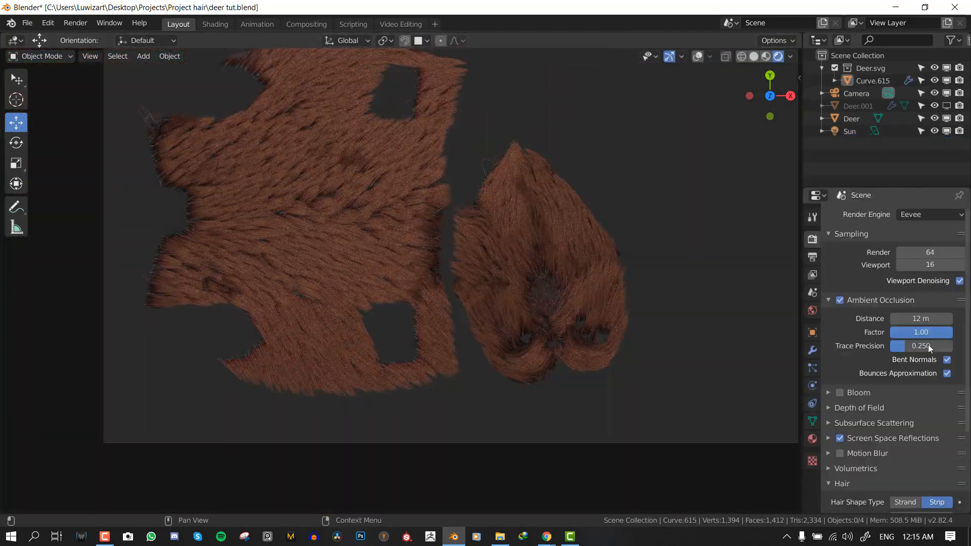
# Turn off ambient occlusion, with 200 render samples and a transparent film background
pyautogui.click(839, 300)
pyautogui.keyDown('shift'); pyautogui.moveTo(532, 297); pyautogui.dragTo(532, 356, button='middle'); pyautogui.keyUp('shift')
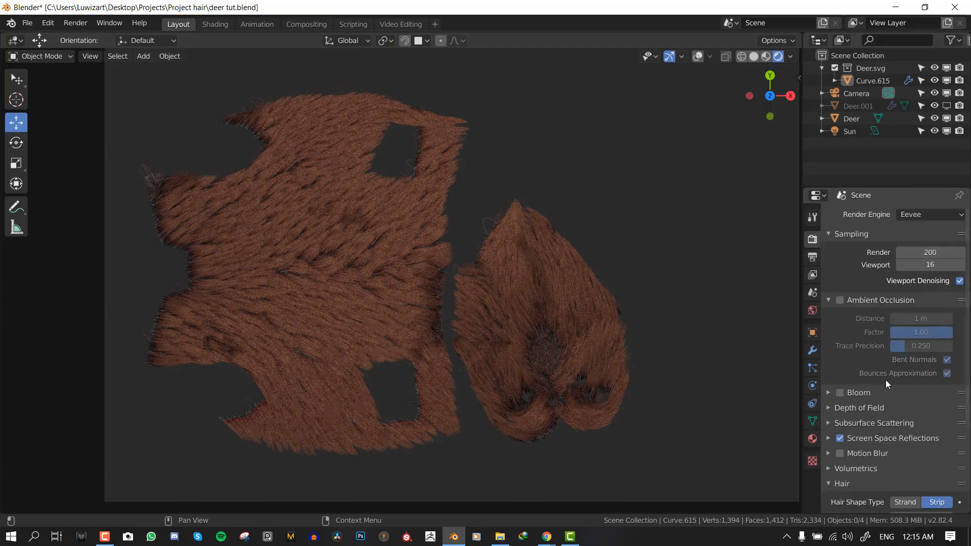
pyautogui.scroll(-10, 885, 380)
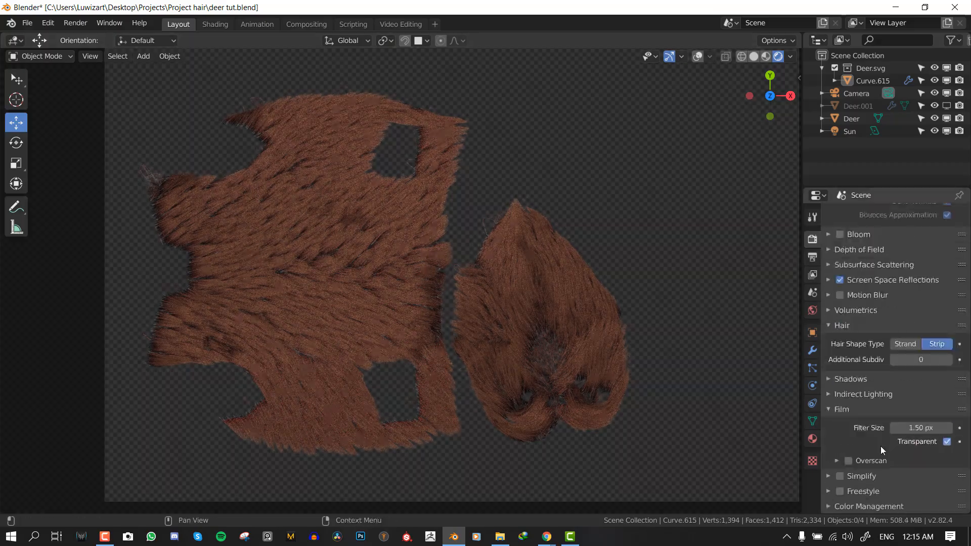
# Render the fur patches and save the resulting image as Deer texture.png
pyautogui.press('F12')
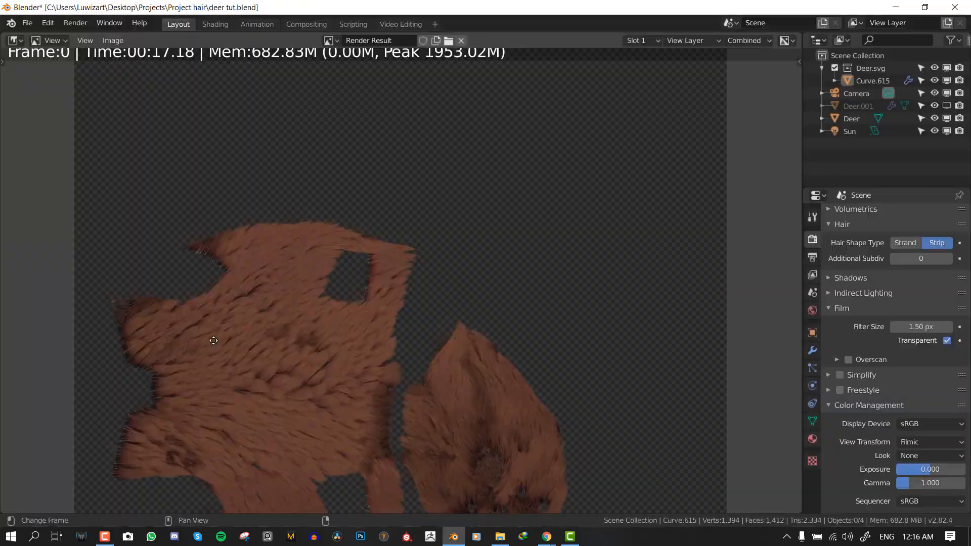
pyautogui.scroll(5, 484, 232)
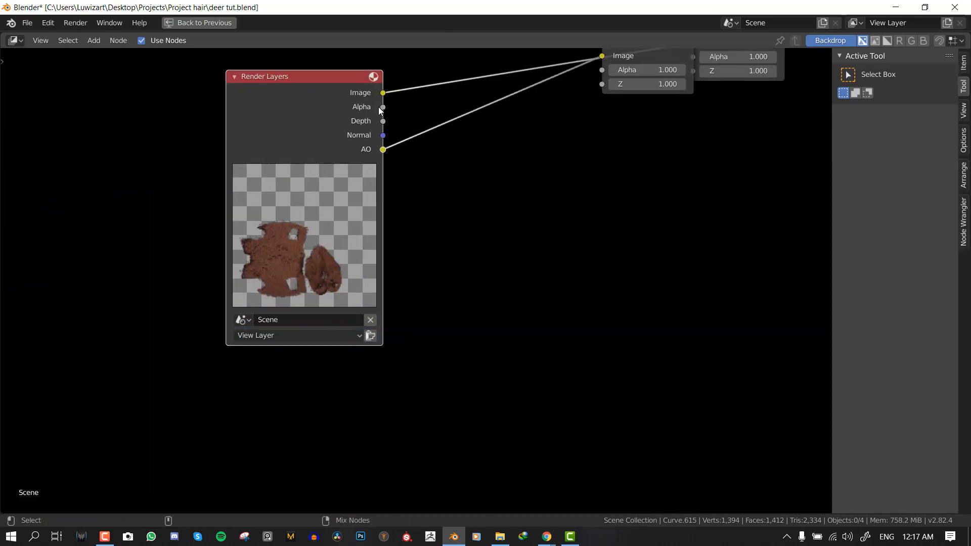
pyautogui.hotkey('ctrl', 'space')
pyautogui.press('F11')
pyautogui.hotkey('shift', 'alt', 's')
pyautogui.write('Deer texture.png')
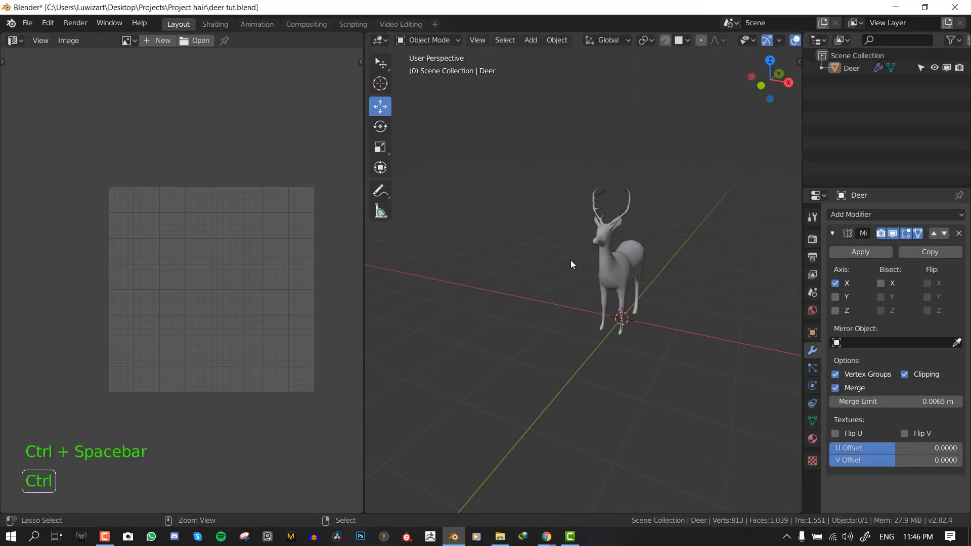
# Select the deer model and look at the object shading options, viewing the model from several sides
pyautogui.click(609, 260)
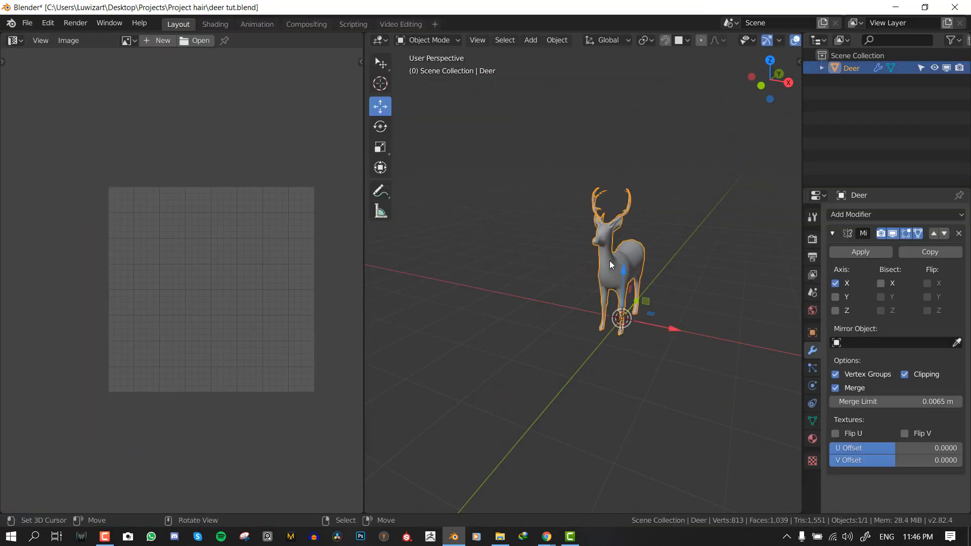
pyautogui.moveTo(641, 273)
pyautogui.mouseDown(button='middle')
pyautogui.moveTo(652, 240)
pyautogui.moveTo(625, 238)
pyautogui.moveTo(666, 267)
pyautogui.moveTo(599, 275)
pyautogui.moveTo(606, 266)
pyautogui.moveTo(535, 296)
pyautogui.moveTo(657, 278)
pyautogui.moveTo(654, 286)
pyautogui.moveTo(675, 286)
pyautogui.moveTo(614, 284)
pyautogui.moveTo(664, 272)
pyautogui.moveTo(554, 285)
pyautogui.moveTo(517, 278)
pyautogui.moveTo(643, 256)
pyautogui.mouseUp(button='middle')
pyautogui.press('w')
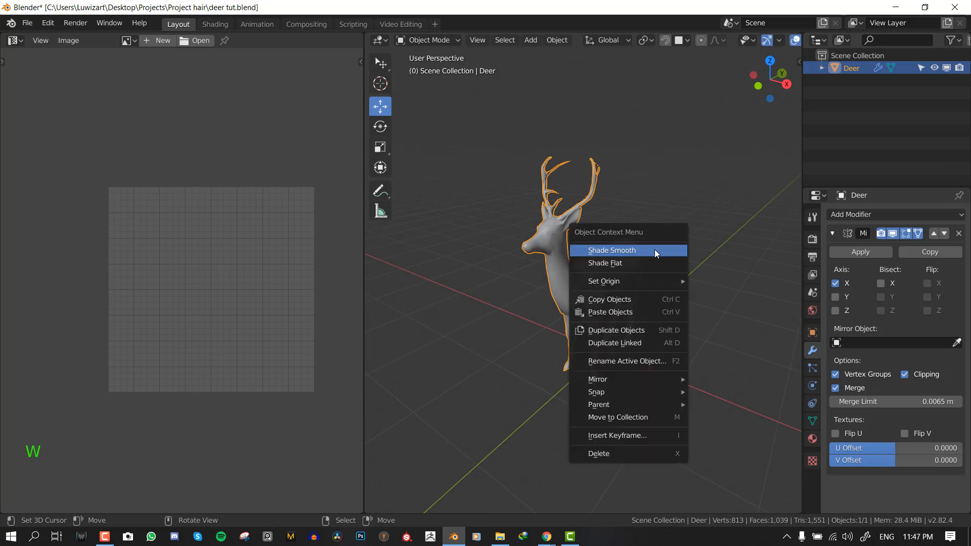
pyautogui.moveTo(649, 280)
pyautogui.click(749, 294)
pyautogui.moveTo(736, 290); pyautogui.dragTo(607, 281, button='middle')
pyautogui.hotkey('ctrl', 'z')
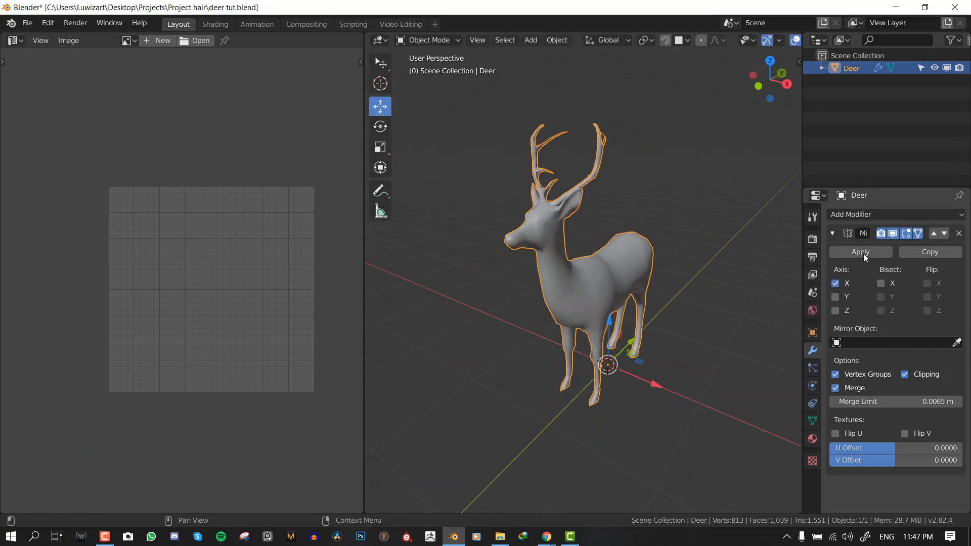
# Switch the Mirror modifier's viewport display off and on again to compare the half and full deer
pyautogui.click(894, 238)
pyautogui.moveTo(555, 311); pyautogui.dragTo(600, 307, button='middle')
pyautogui.click(893, 233)
# In Edit Mode, select the linked antler geometry, separate it into its own object and return to Object Mode
pyautogui.press('Tab')
pyautogui.hotkey('alt', 'a')
pyautogui.press('KP_1')
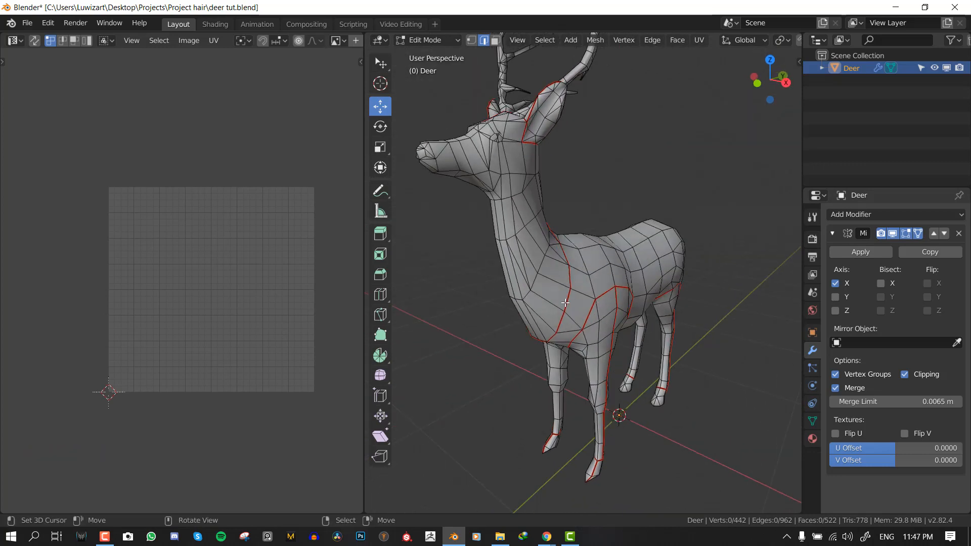
pyautogui.moveTo(587, 272)
pyautogui.mouseDown(button='middle')
pyautogui.moveTo(584, 283)
pyautogui.moveTo(500, 174)
pyautogui.moveTo(580, 272)
pyautogui.mouseUp(button='middle')
pyautogui.hotkey('alt', 'a')
pyautogui.scroll(2, 494, 183)
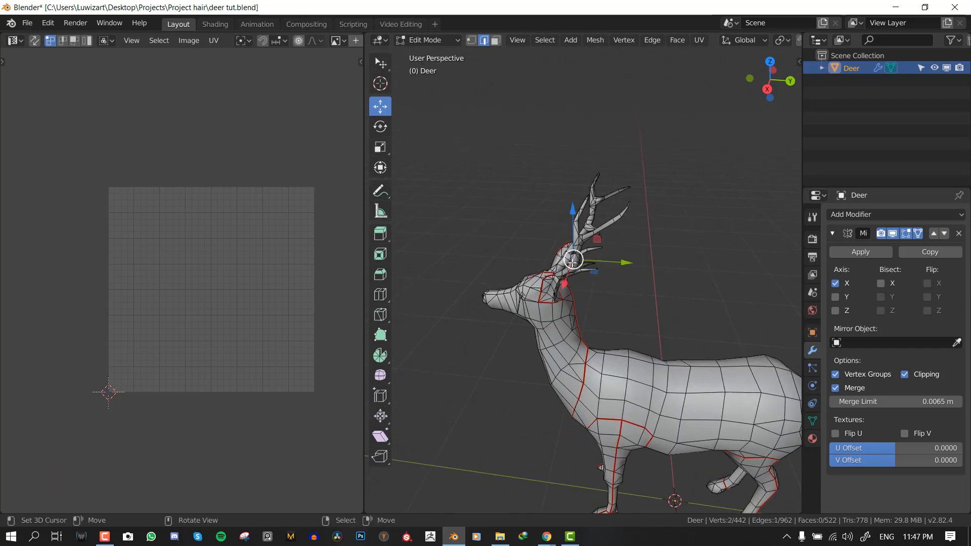
pyautogui.press('l')
pyautogui.moveTo(607, 237); pyautogui.dragTo(716, 223, button='middle')
pyautogui.press('p')
pyautogui.click(652, 238)
pyautogui.press('Tab')
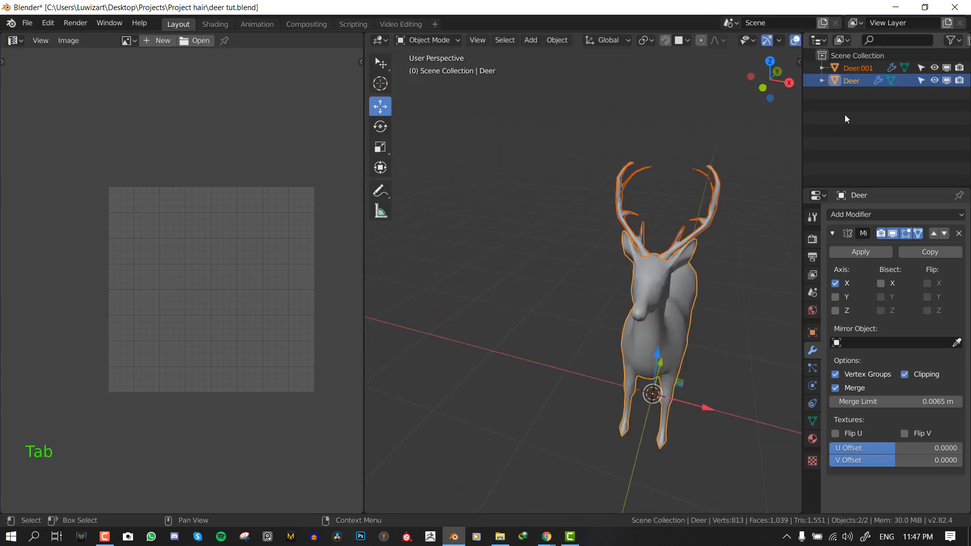
# Disable the separated antlers in the viewport and enter Edit Mode on the deer's body
pyautogui.click(947, 68)
pyautogui.moveTo(669, 248); pyautogui.dragTo(612, 237, button='middle')
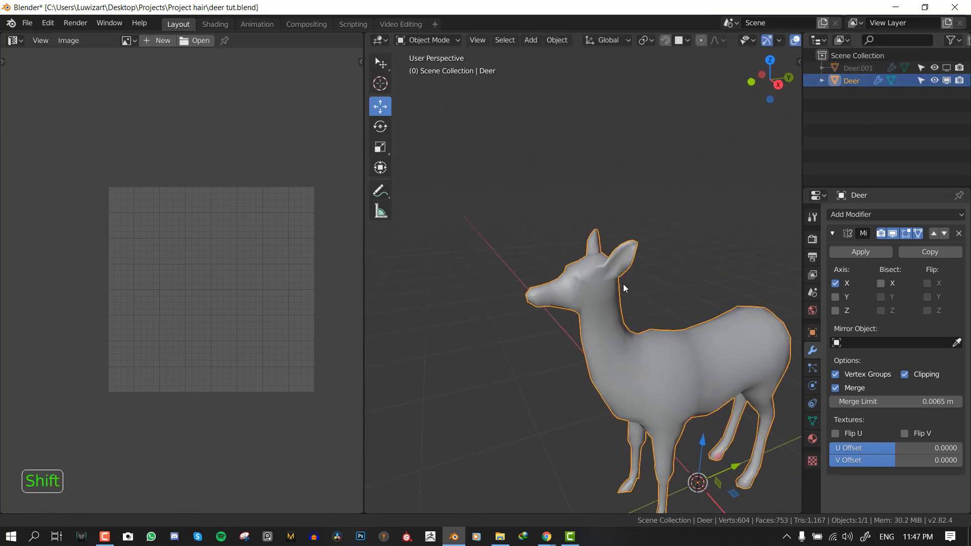
pyautogui.press('Tab')
pyautogui.keyDown('shift'); pyautogui.moveTo(678, 359); pyautogui.dragTo(557, 320, button='middle'); pyautogui.keyUp('shift')
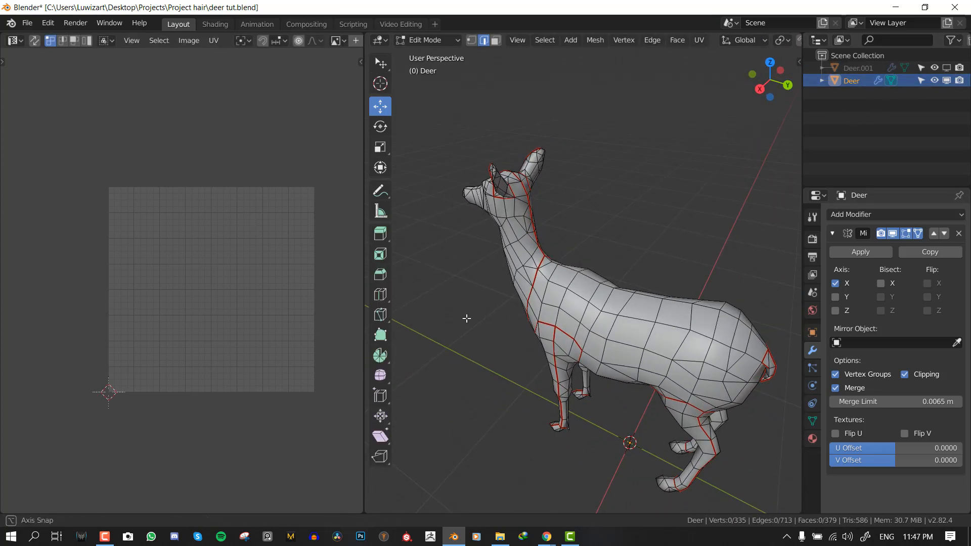
# Examine the seams marked around the deer's head, neck, legs and tail from several angles
pyautogui.moveTo(466, 319)
pyautogui.mouseDown(button='middle')
pyautogui.moveTo(685, 297)
pyautogui.moveTo(478, 314)
pyautogui.mouseUp(button='middle')
pyautogui.moveTo(568, 297); pyautogui.dragTo(568, 335, button='middle')
pyautogui.scroll(4, 577, 335)
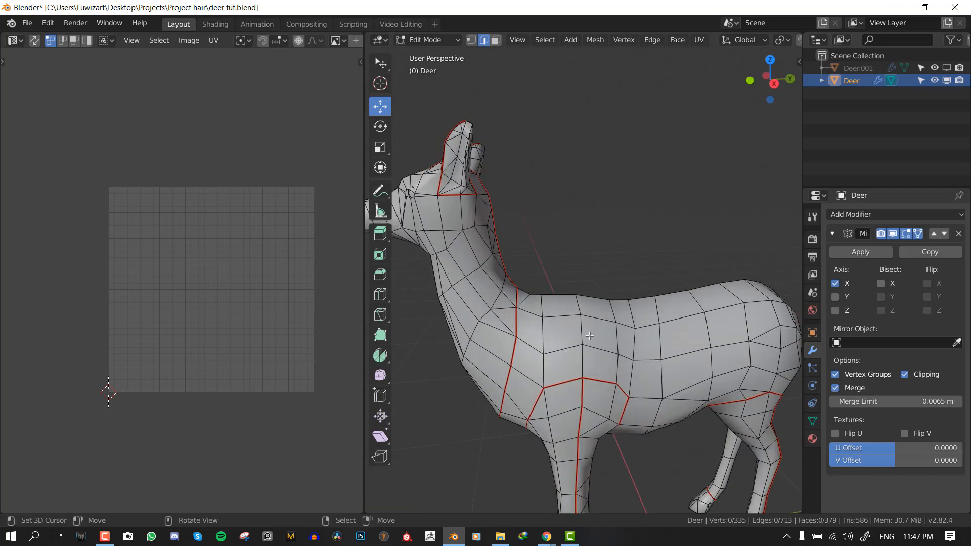
pyautogui.scroll(-6, 590, 335)
pyautogui.press('KP_1')
pyautogui.moveTo(582, 354); pyautogui.dragTo(627, 324, button='middle')
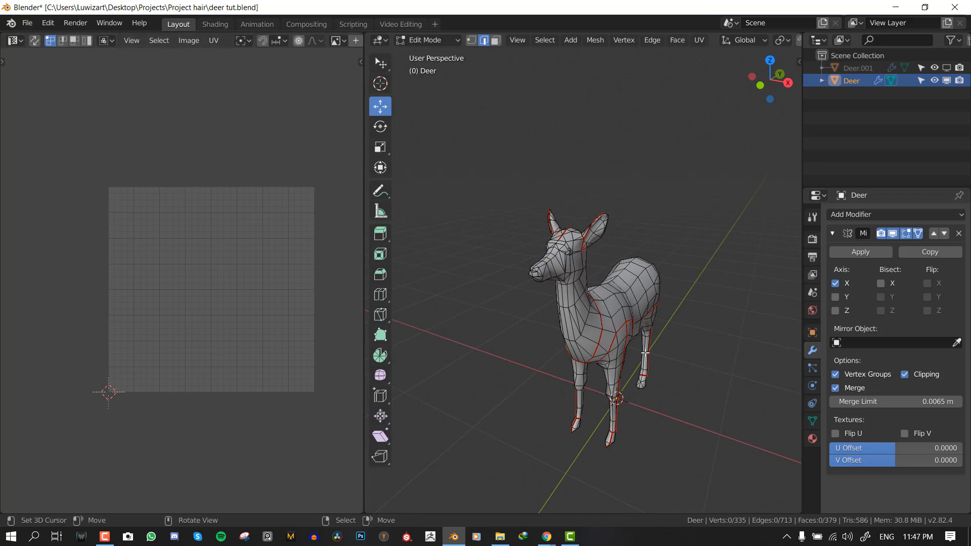
pyautogui.moveTo(643, 357); pyautogui.dragTo(604, 349, button='middle')
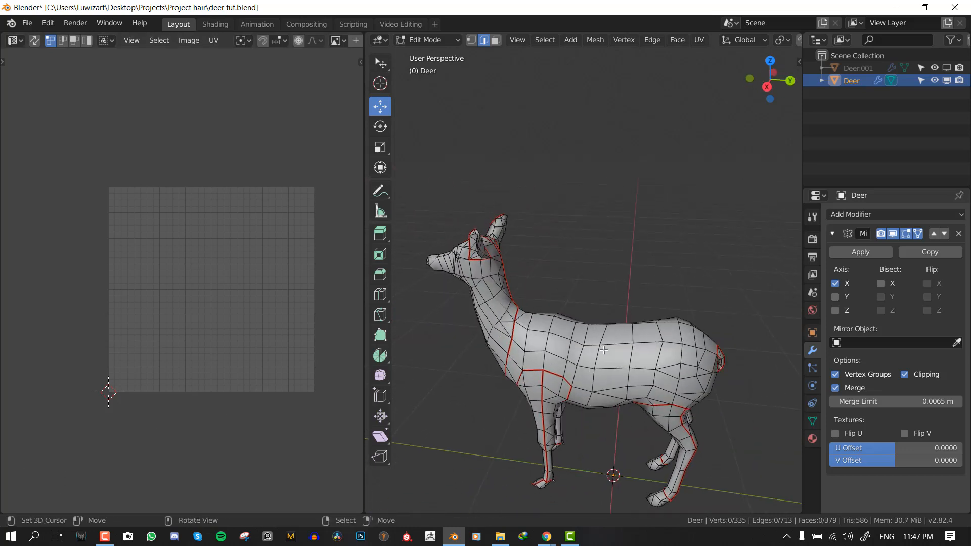
pyautogui.press('alt+KP_3')
pyautogui.moveTo(540, 343); pyautogui.dragTo(635, 267, button='middle')
pyautogui.scroll(-3, 627, 289)
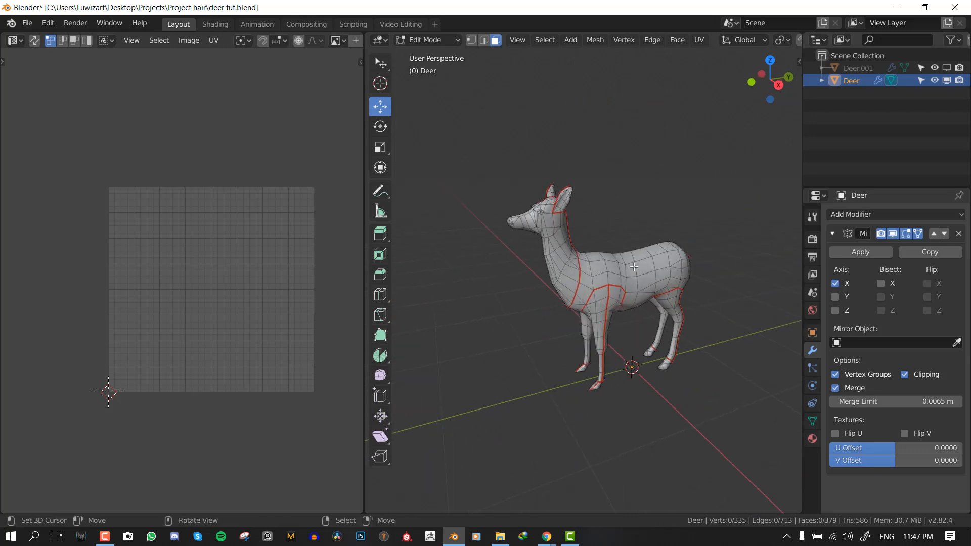
# Select the linked torso faces bounded by seams, hide the rest of the mesh and clear the selection
pyautogui.hotkey('ctrl', 'l')
pyautogui.hotkey('shift', 'g')
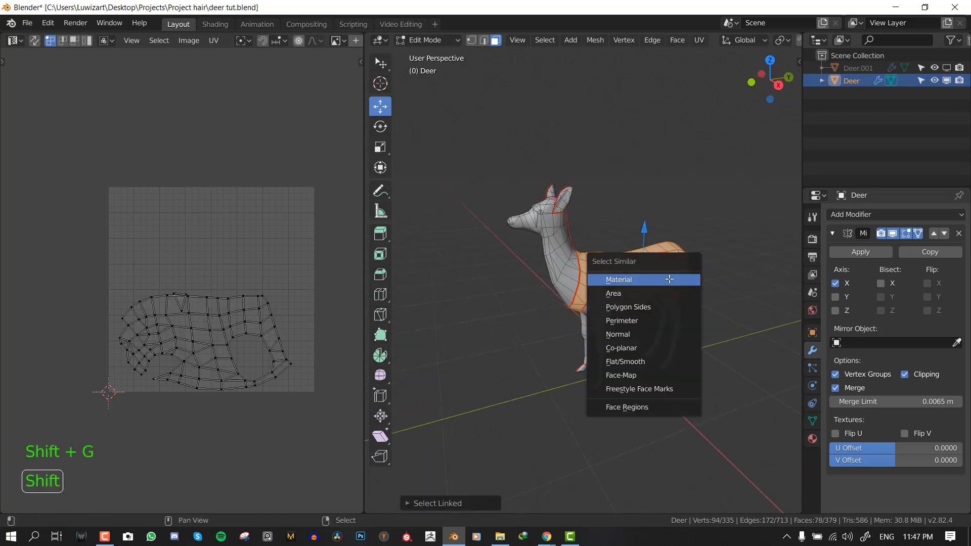
pyautogui.hotkey('shift', 'h')
pyautogui.moveTo(537, 245); pyautogui.dragTo(528, 308, button='middle')
pyautogui.hotkey('alt', 'a')
pyautogui.press('alt+KP_2')
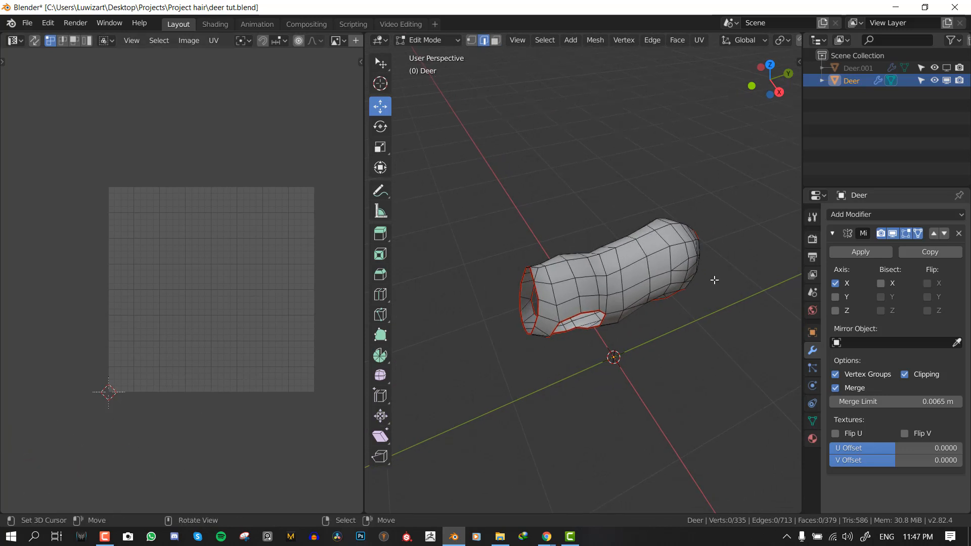
# Select the centre-line edges along the torso's underside and rear and mark them as a seam
pyautogui.moveTo(607, 262); pyautogui.dragTo(527, 284, button='middle')
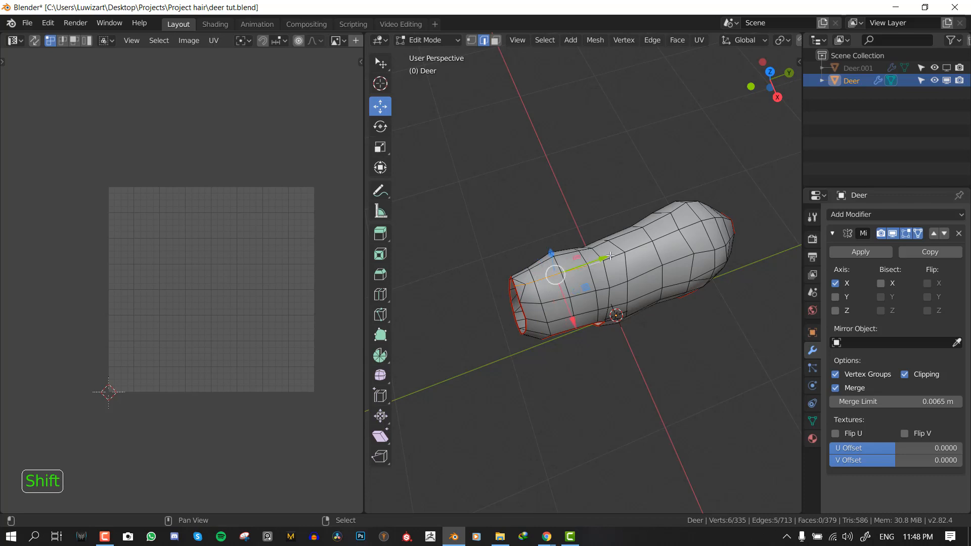
pyautogui.moveTo(614, 258); pyautogui.dragTo(591, 253, button='middle')
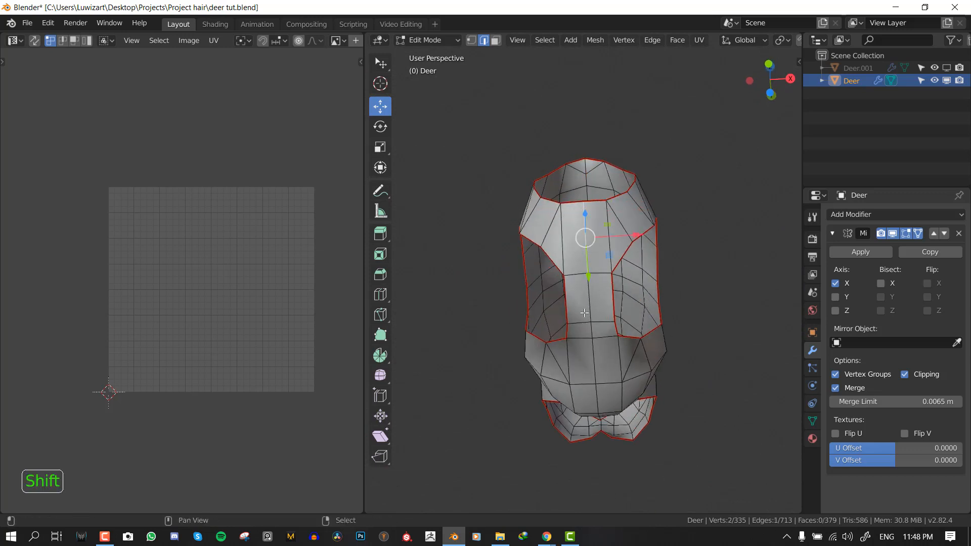
pyautogui.keyDown('shift'); pyautogui.click(592, 355); pyautogui.keyUp('shift')
pyautogui.moveTo(592, 355); pyautogui.dragTo(581, 259, button='middle')
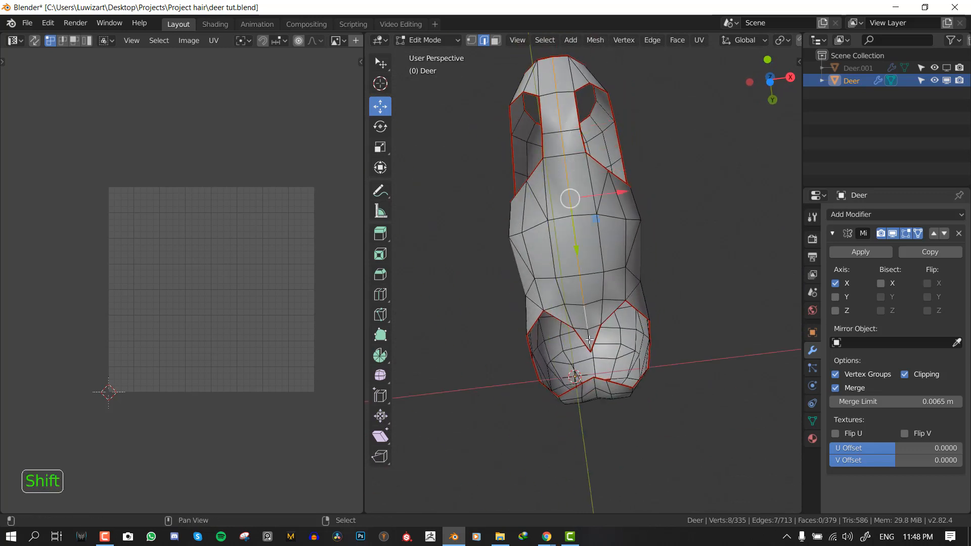
pyautogui.moveTo(611, 393); pyautogui.dragTo(608, 379, button='middle')
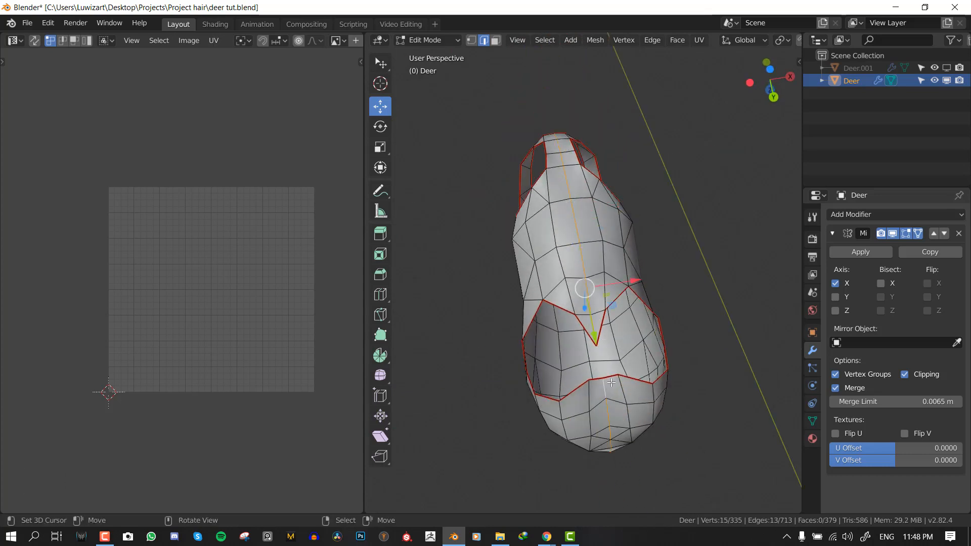
pyautogui.press('KP_1')
pyautogui.moveTo(613, 325); pyautogui.dragTo(482, 262, button='middle')
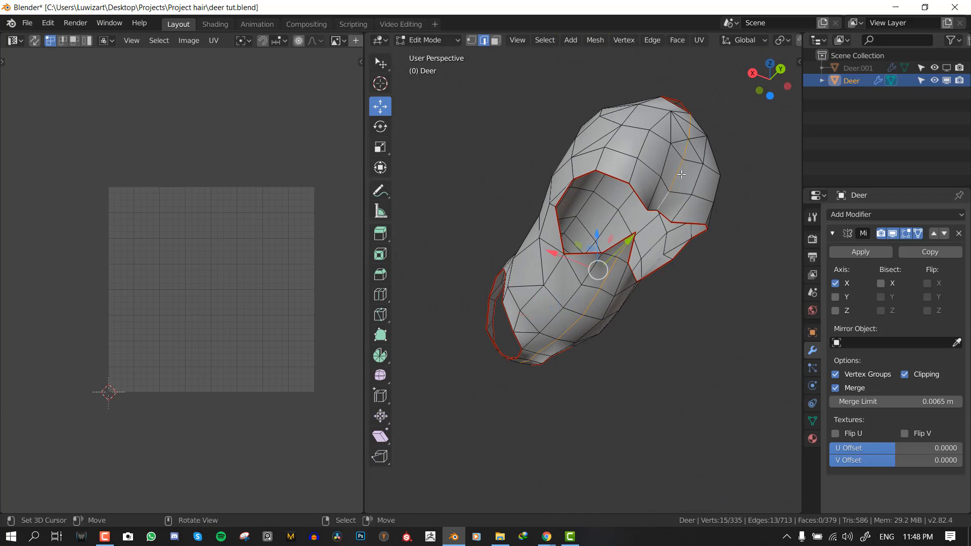
pyautogui.moveTo(681, 174); pyautogui.dragTo(585, 252, button='middle')
pyautogui.hotkey('ctrl', 'e')
pyautogui.click(683, 247)
# Select all of the isolated torso faces and unwrap them
pyautogui.press('a')
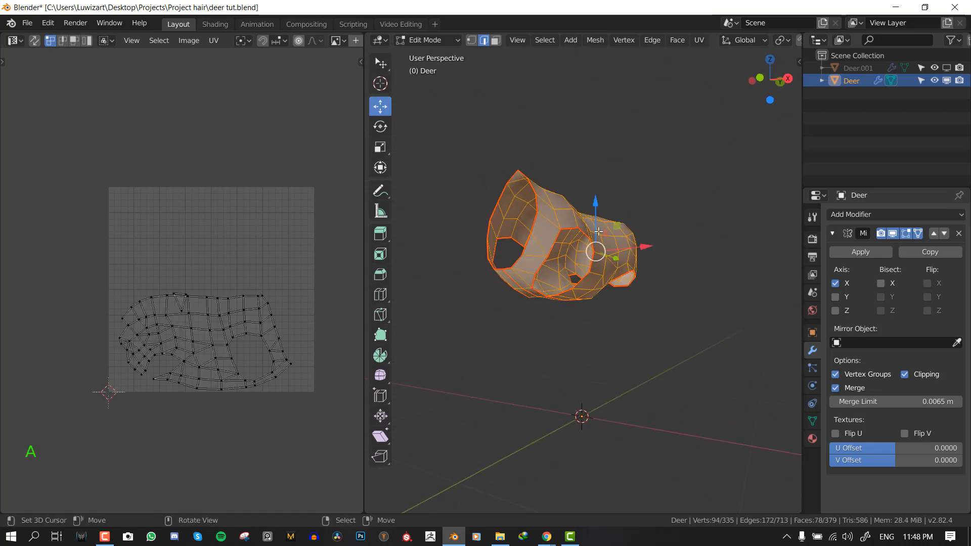
pyautogui.press('u')
pyautogui.click(650, 141)
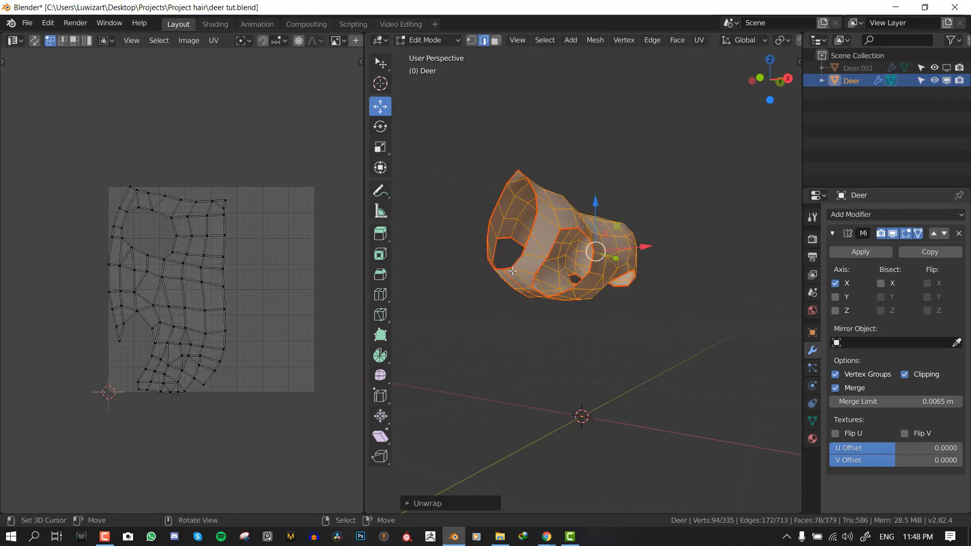
pyautogui.moveTo(513, 271); pyautogui.dragTo(598, 239, button='middle')
# Reveal the hidden parts of the deer and unwrap the whole mesh from the front view
pyautogui.hotkey('alt', 'h')
pyautogui.press('KP_1')
pyautogui.press('u')
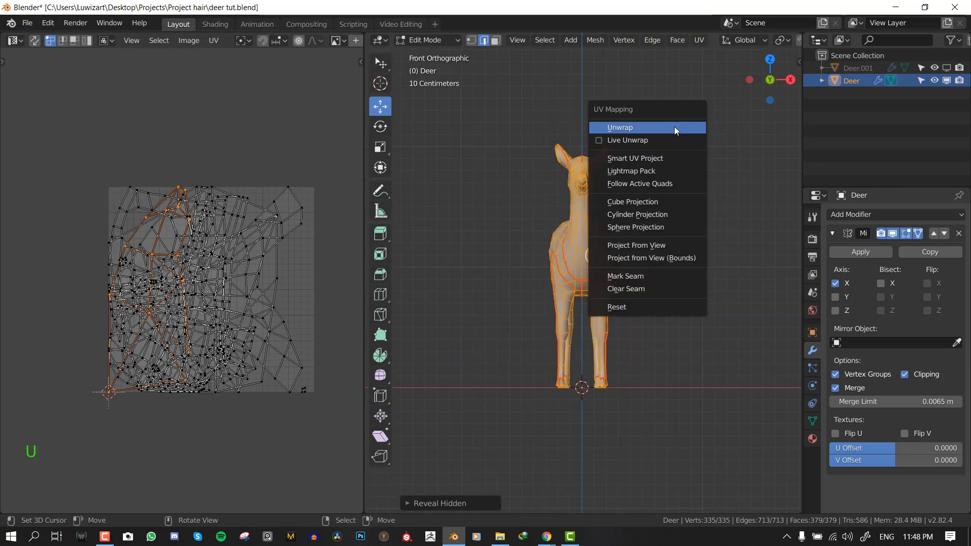
pyautogui.click(675, 127)
pyautogui.scroll(1, 181, 215)
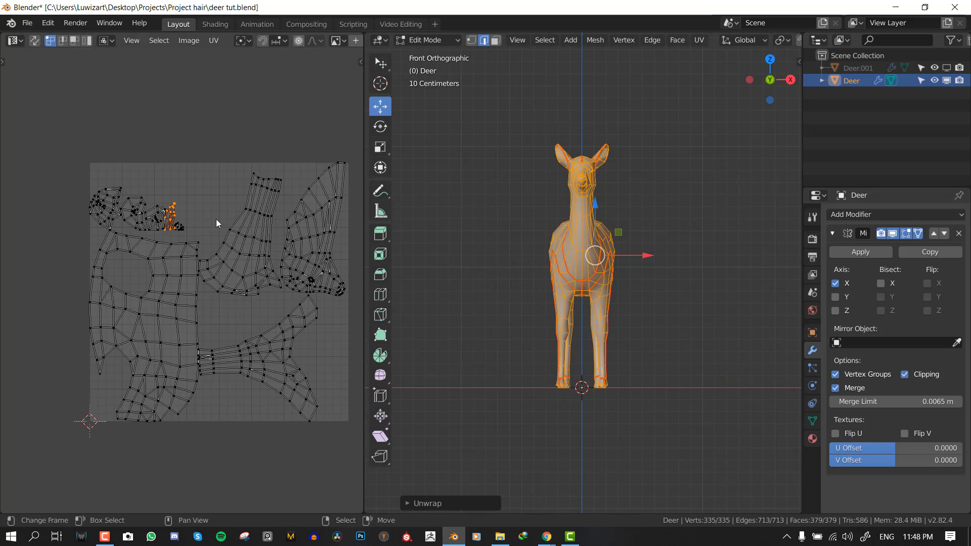
pyautogui.moveTo(211, 229); pyautogui.dragTo(178, 213, button='middle')
pyautogui.moveTo(647, 234); pyautogui.dragTo(626, 234, button='middle')
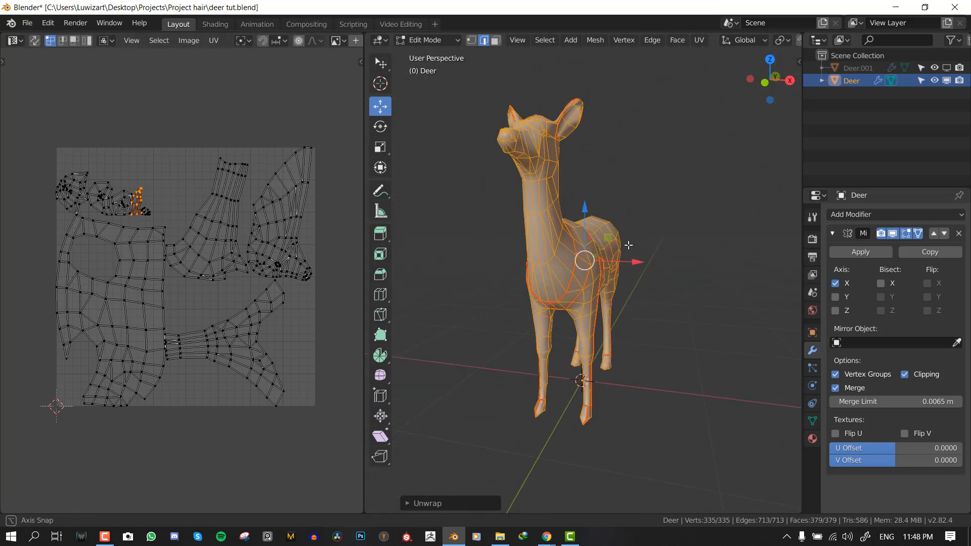
# Return to Object Mode and apply the deer's object transform
pyautogui.press('Tab')
pyautogui.press('KP_1')
pyautogui.hotkey('ctrl', 'a')
pyautogui.click(643, 269)
pyautogui.rightClick(658, 265)
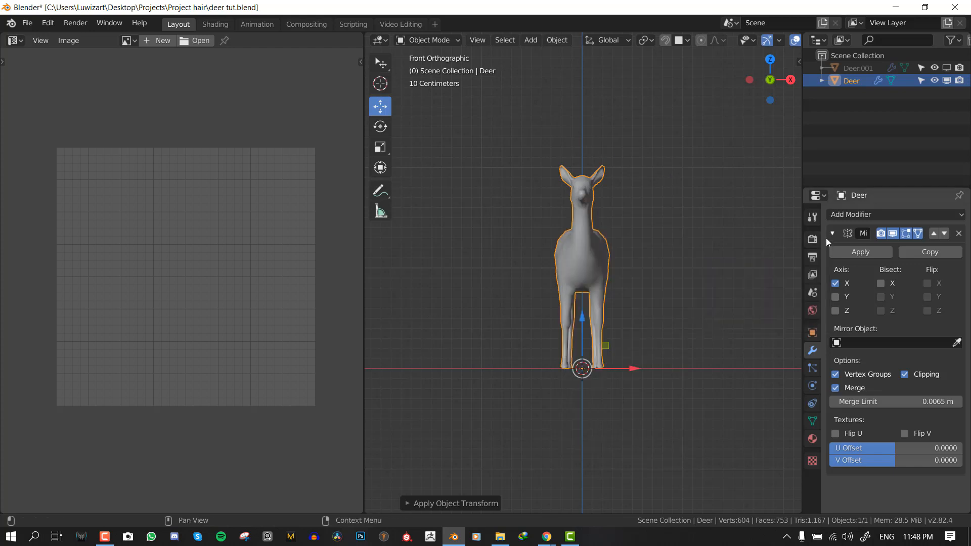
# Apply the deer's Mirror modifier and enter Edit Mode to check the complete mesh
pyautogui.click(859, 249)
pyautogui.moveTo(566, 234); pyautogui.dragTo(572, 255, button='middle')
pyautogui.press('Tab')
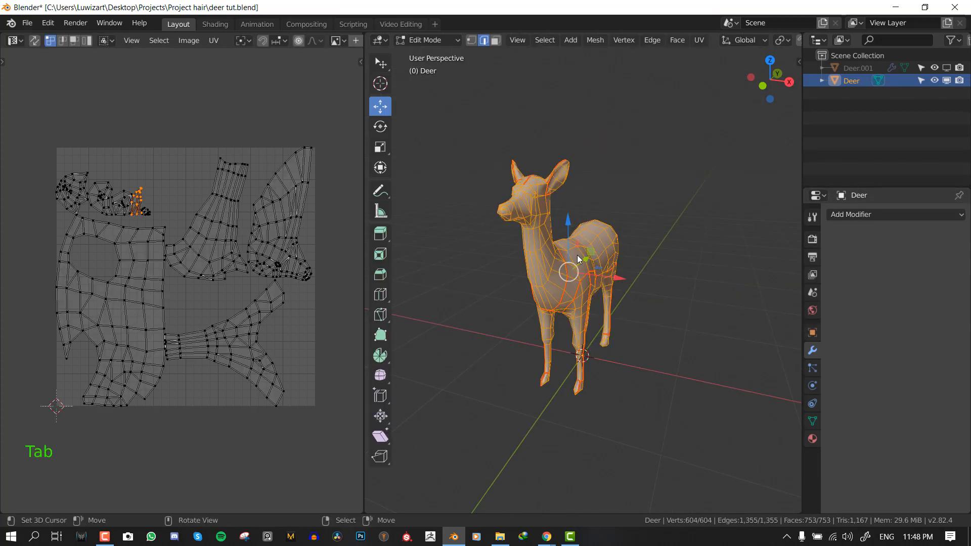
# Leave Edit Mode and apply the object transform to the fully mirrored deer
pyautogui.press('Tab')
pyautogui.hotkey('ctrl', 'a')
pyautogui.click(630, 263)
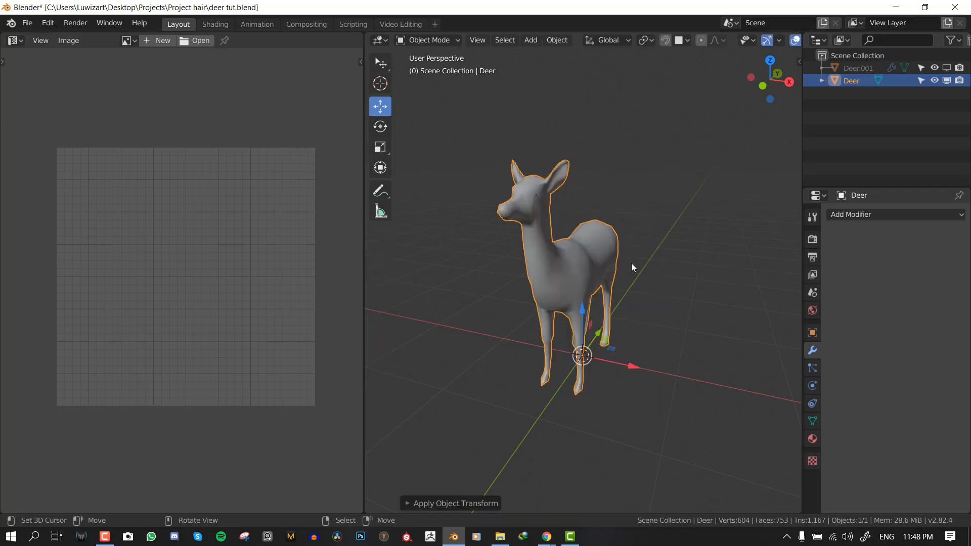
pyautogui.rightClick(631, 264)
pyautogui.moveTo(631, 263)
pyautogui.click(703, 275)
# Switch to the front view, enter Edit Mode and unwrap the whole mirrored deer mesh
pyautogui.moveTo(703, 275); pyautogui.dragTo(627, 253, button='middle')
pyautogui.press('KP_1')
pyautogui.press('Tab')
pyautogui.press('u')
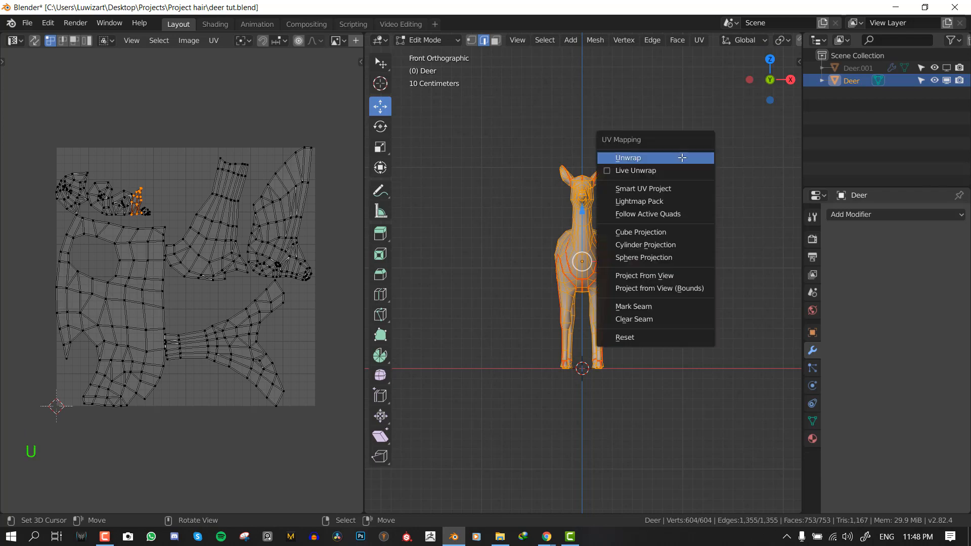
pyautogui.click(682, 158)
# Select all the deer's UV islands in an enlarged UV editor and apply Minimize Stretch to them
pyautogui.hotkey('ctrl', 'space')
pyautogui.press('Home')
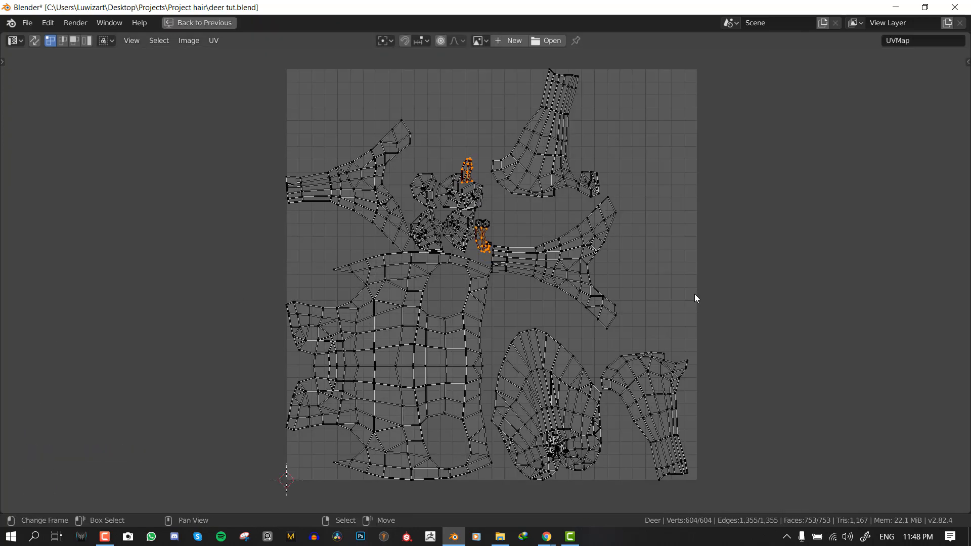
pyautogui.press('a')
pyautogui.scroll(-3, 545, 299)
pyautogui.scroll(3, 584, 293)
pyautogui.moveTo(592, 251); pyautogui.dragTo(627, 236, button='middle')
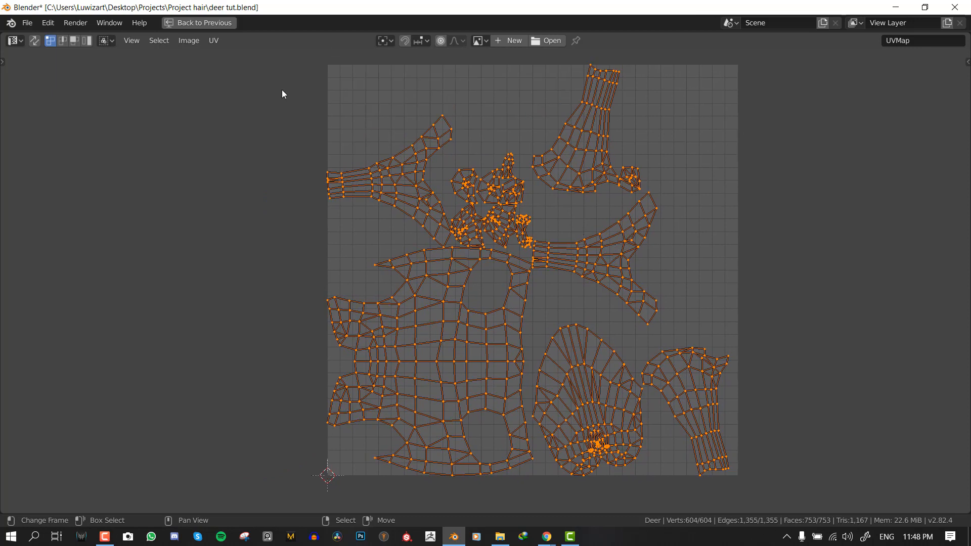
pyautogui.click(219, 44)
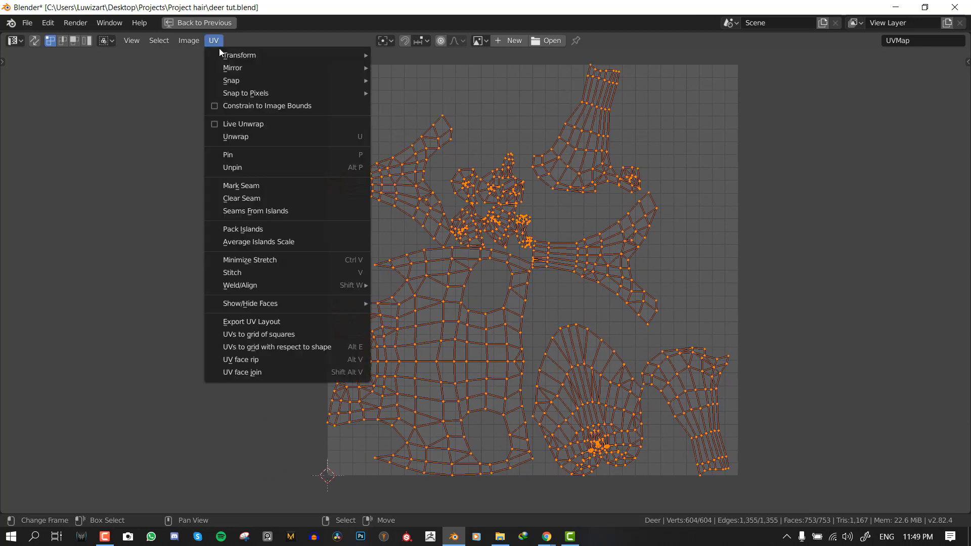
pyautogui.click(249, 259)
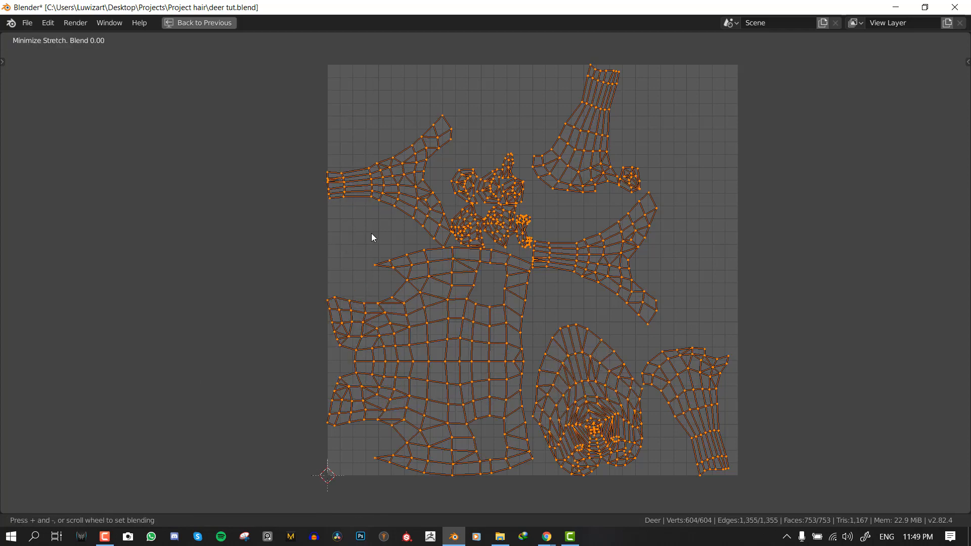
pyautogui.click(424, 218)
pyautogui.hotkey('ctrl', 'space')
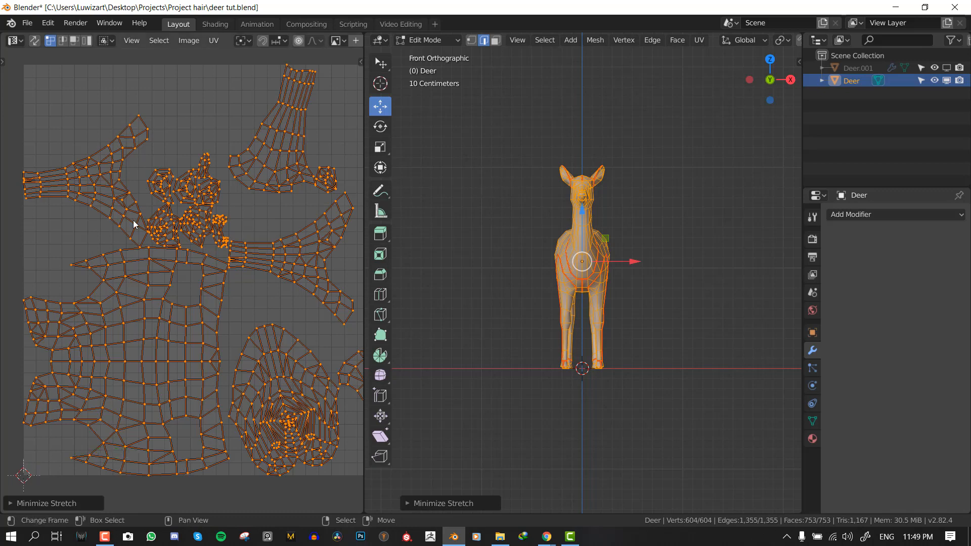
# Deselect the whole deer mesh and return to Object Mode
pyautogui.hotkey('alt', 'a')
pyautogui.scroll(-3, 539, 224)
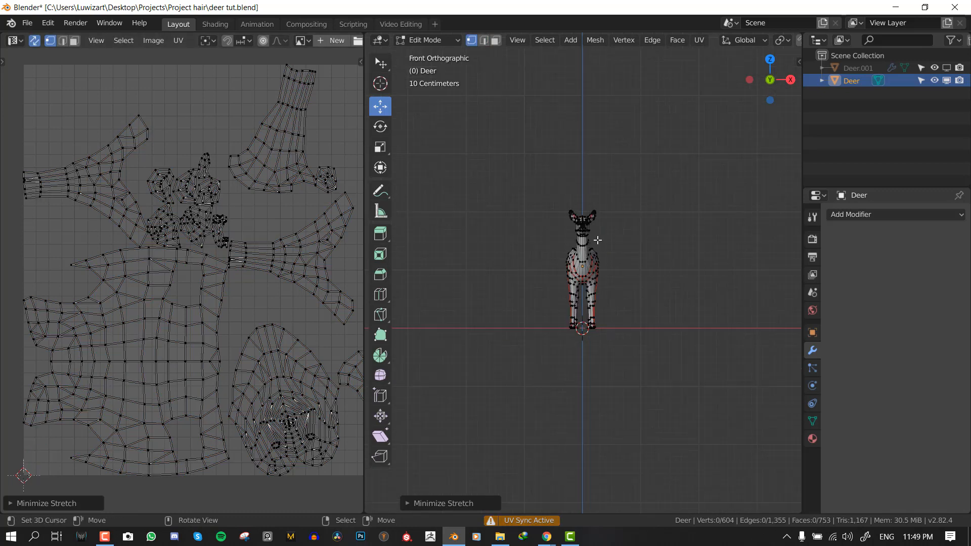
pyautogui.press('Tab')
pyautogui.moveTo(598, 241)
pyautogui.mouseDown(button='middle')
pyautogui.moveTo(560, 261)
pyautogui.moveTo(589, 247)
pyautogui.mouseUp(button='middle')
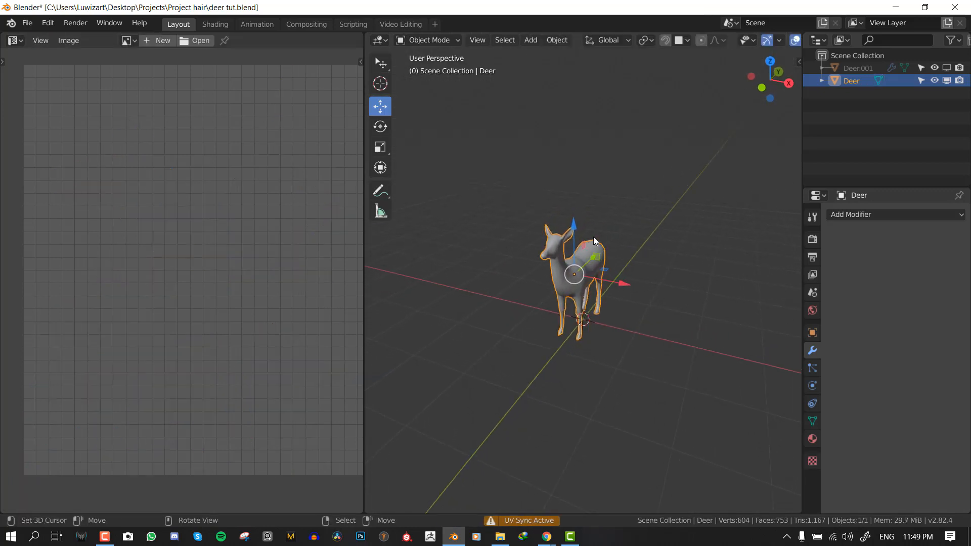
# Open the add-on preferences and search the add-ons for "export" and for "uv"
pyautogui.press('F4')
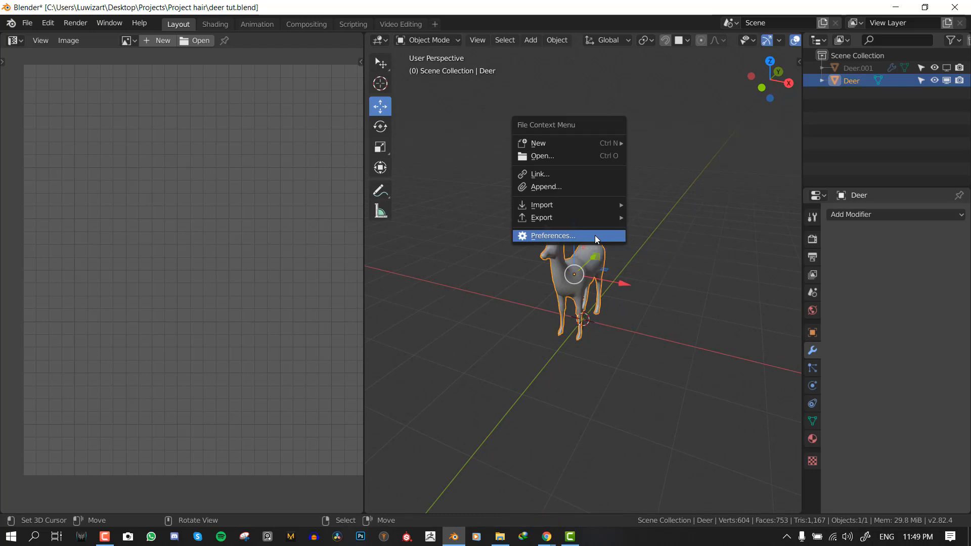
pyautogui.click(595, 235)
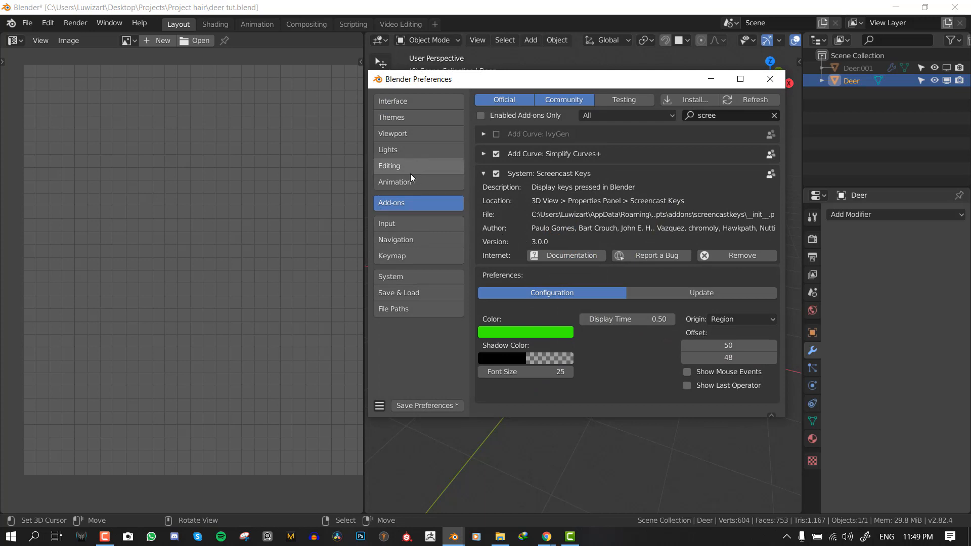
pyautogui.click(774, 115)
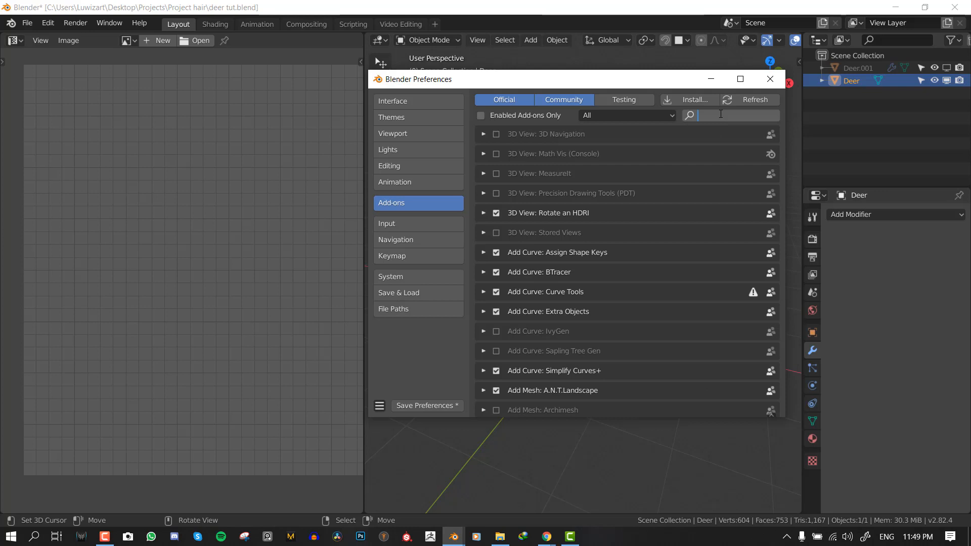
pyautogui.write('export')
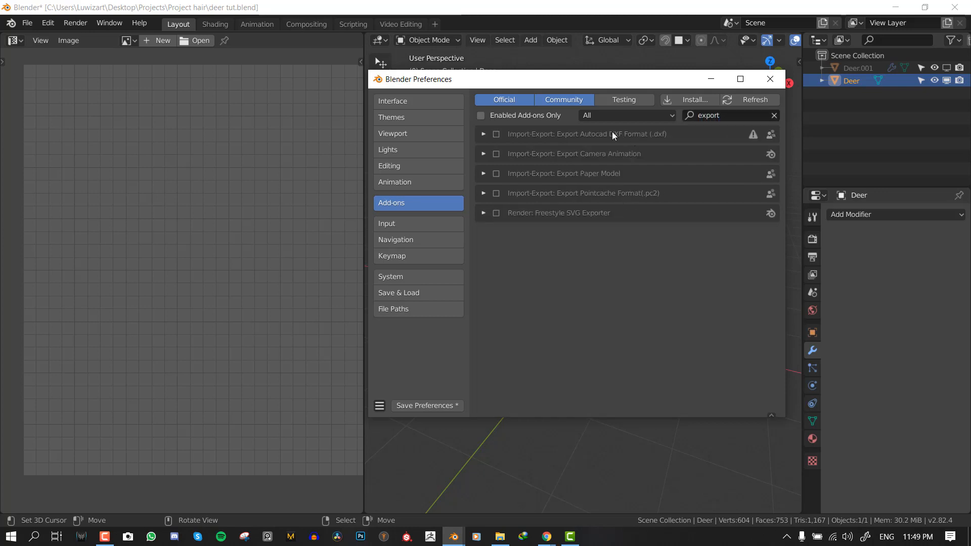
pyautogui.click(733, 117)
pyautogui.write('uv')
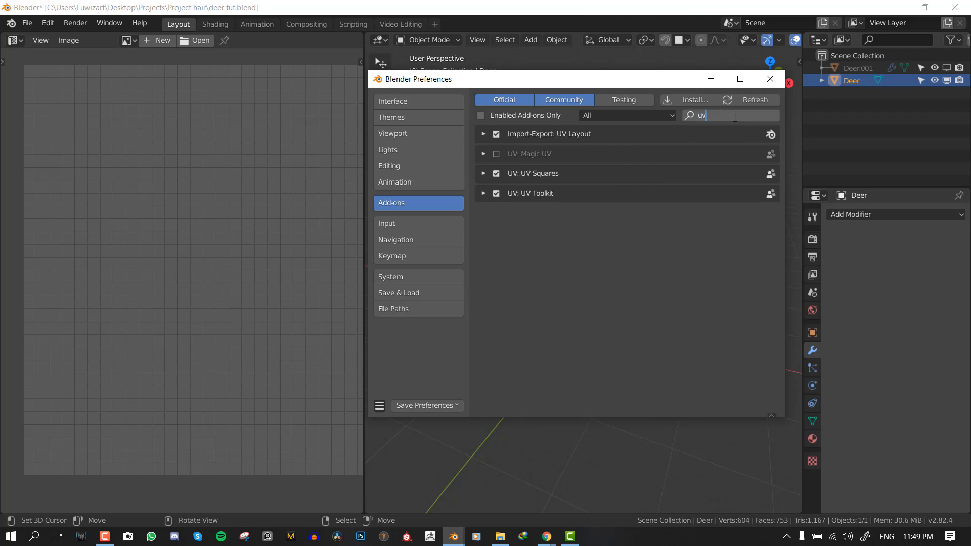
pyautogui.press('Return')
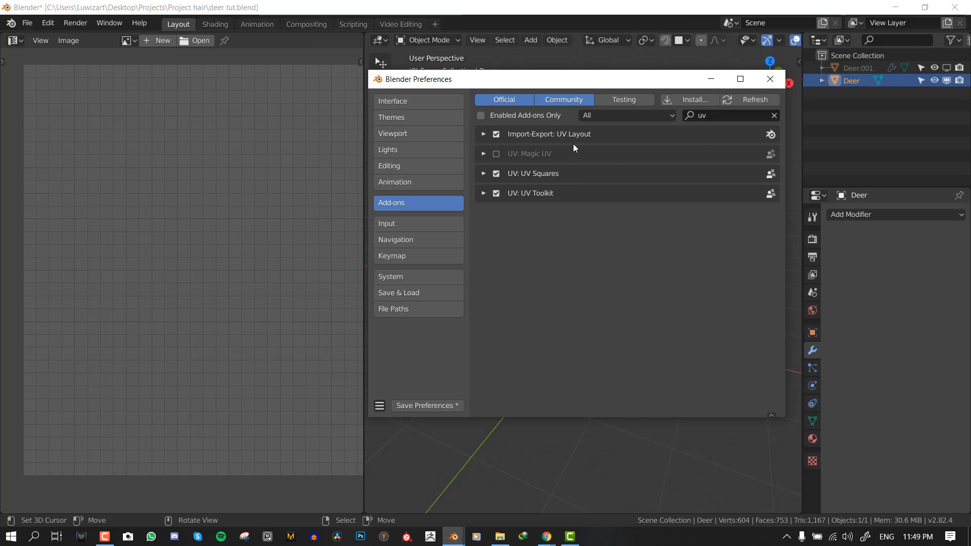
# Check the details of the Import-Export: UV Layout add-on, save the preferences and close them
pyautogui.click(483, 135)
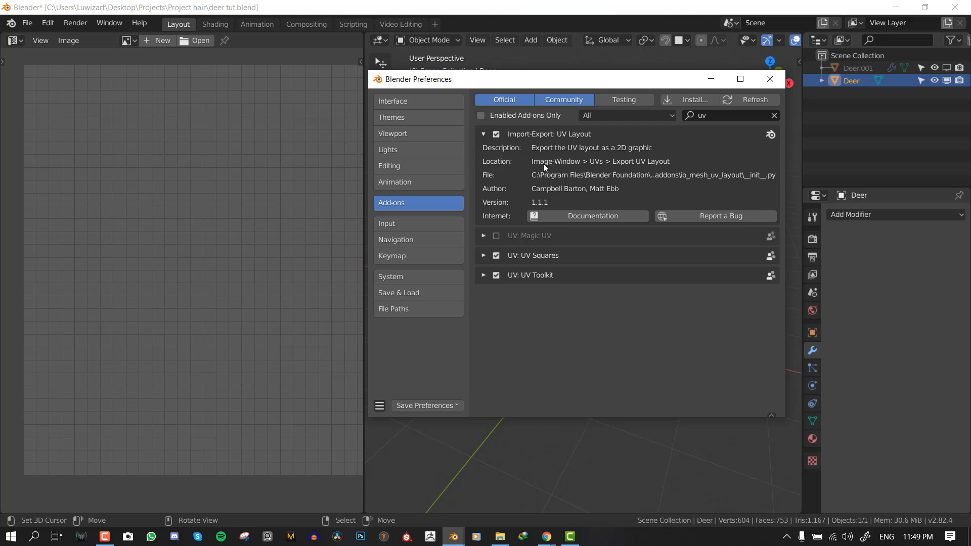
pyautogui.click(484, 134)
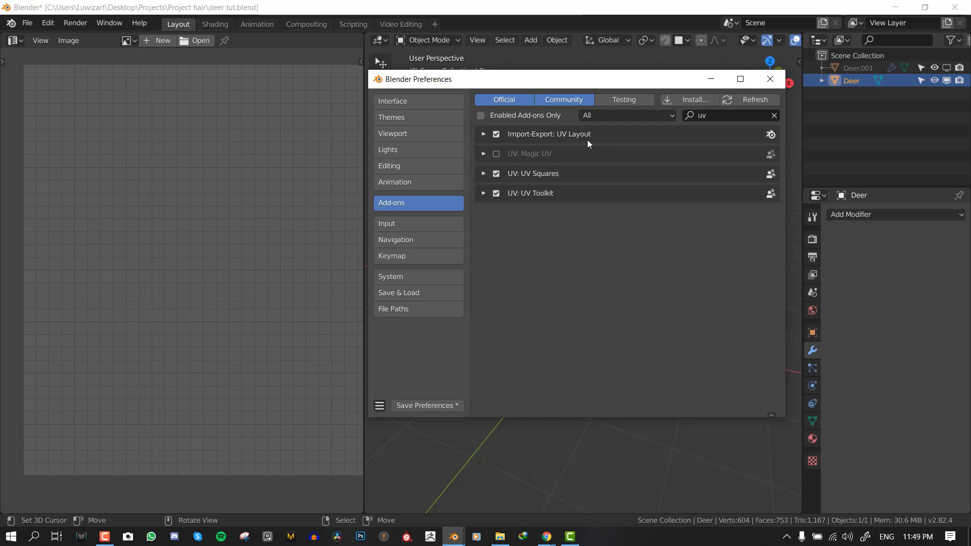
pyautogui.click(441, 408)
pyautogui.click(770, 80)
pyautogui.scroll(4, 597, 250)
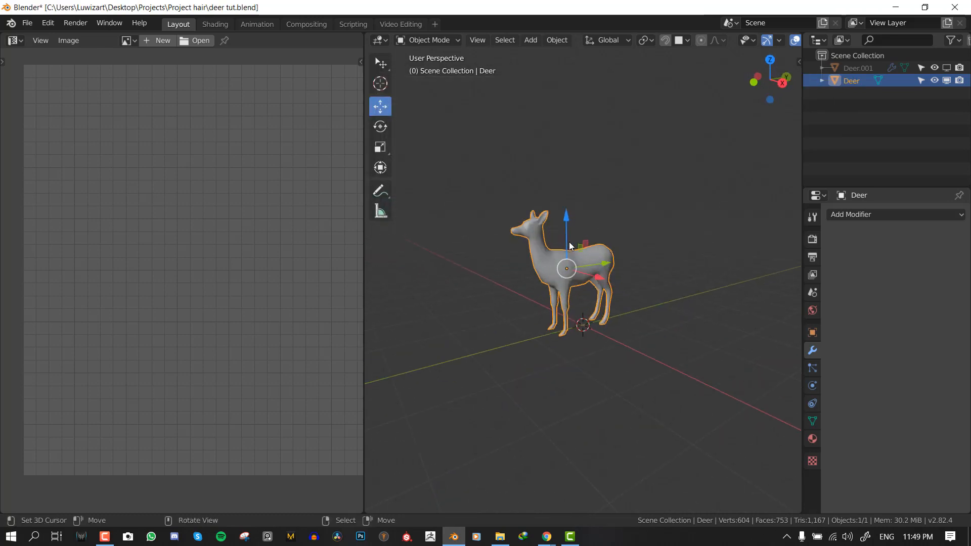
# Select the whole deer mesh in Edit Mode and start Export UV Layout from the enlarged UV editor
pyautogui.press('Tab')
pyautogui.press('a')
pyautogui.hotkey('ctrl', 'space')
pyautogui.scroll(-1, 575, 169)
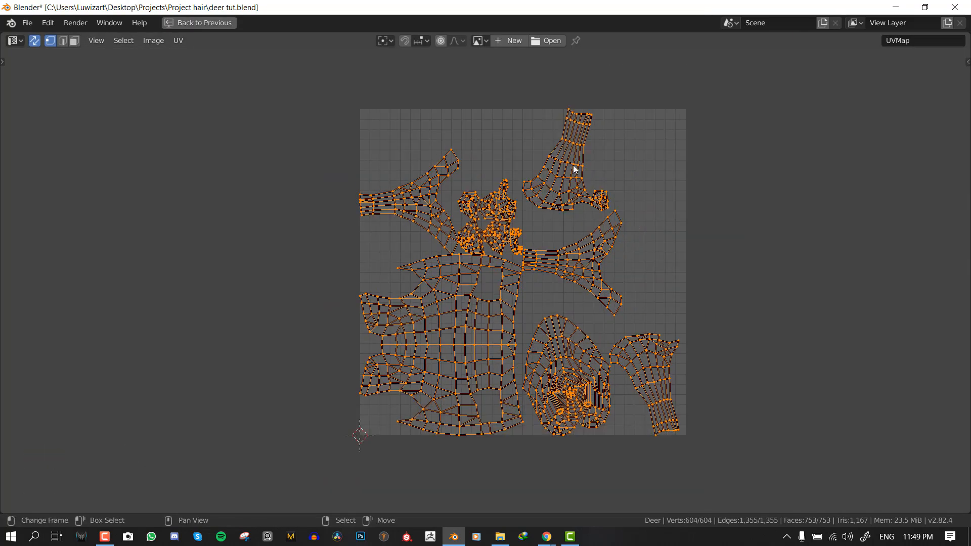
pyautogui.moveTo(525, 166); pyautogui.dragTo(506, 167, button='middle')
pyautogui.scroll(1, 507, 167)
pyautogui.click(182, 43)
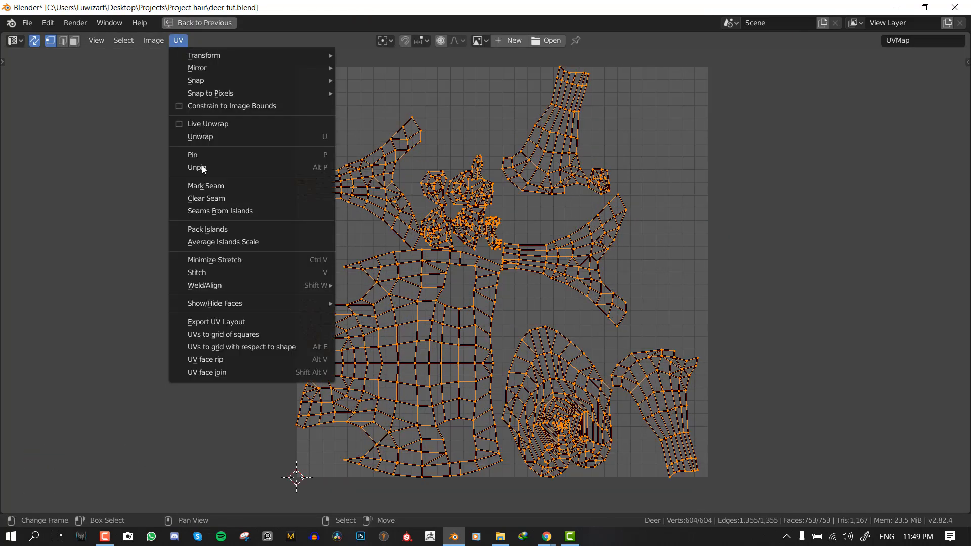
pyautogui.click(217, 323)
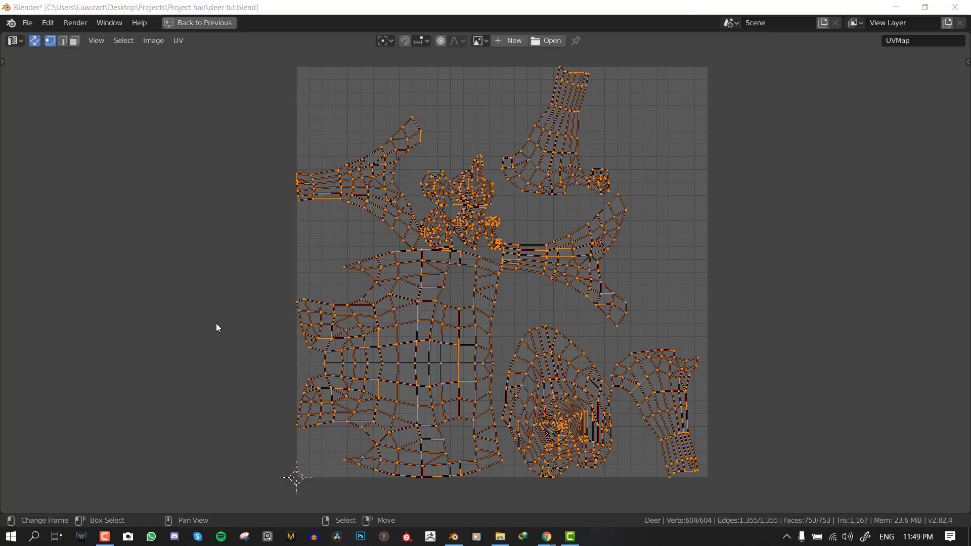
# Export the UV layout to the Desktop as Deer.svg in Scalable Vector Graphic format, with fill opacity 1.00 and All UVs enabled
pyautogui.click(220, 205)
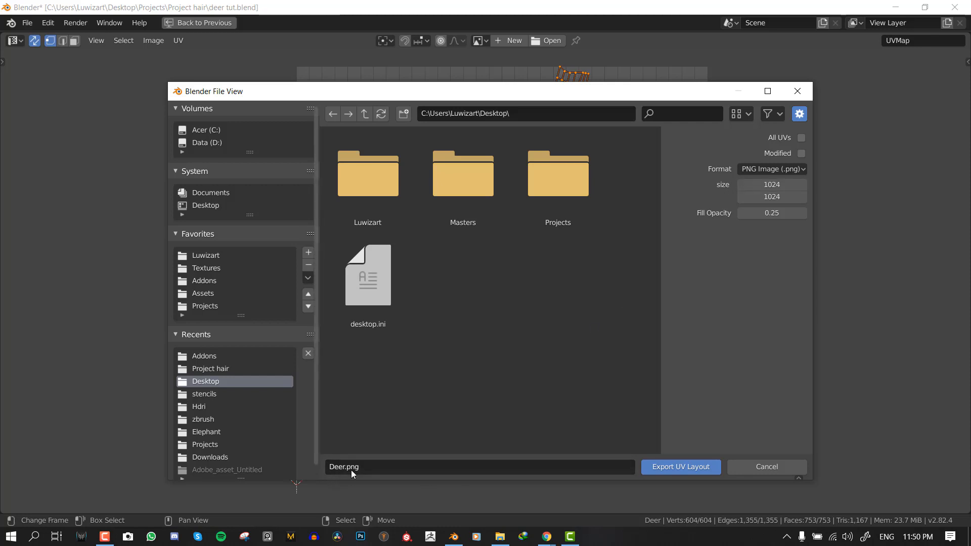
pyautogui.click(764, 169)
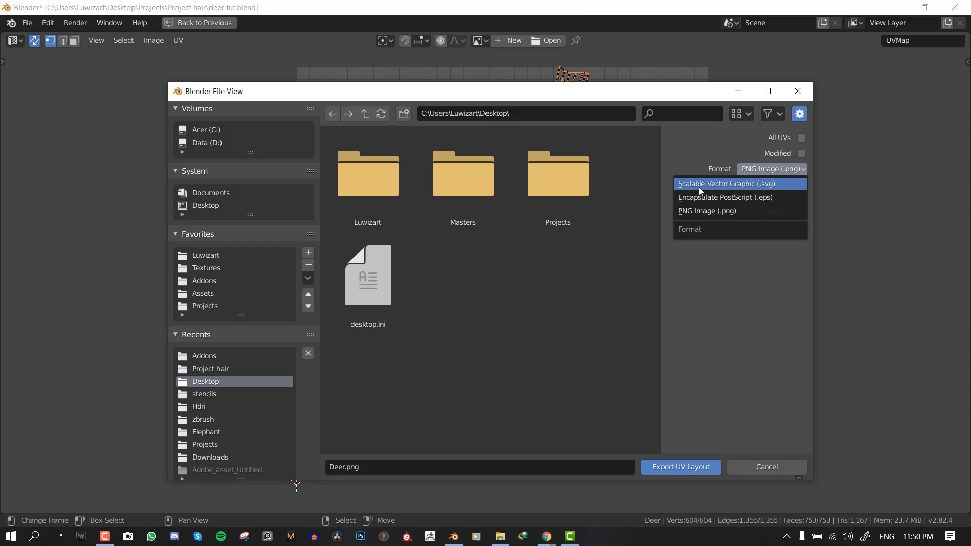
pyautogui.click(748, 185)
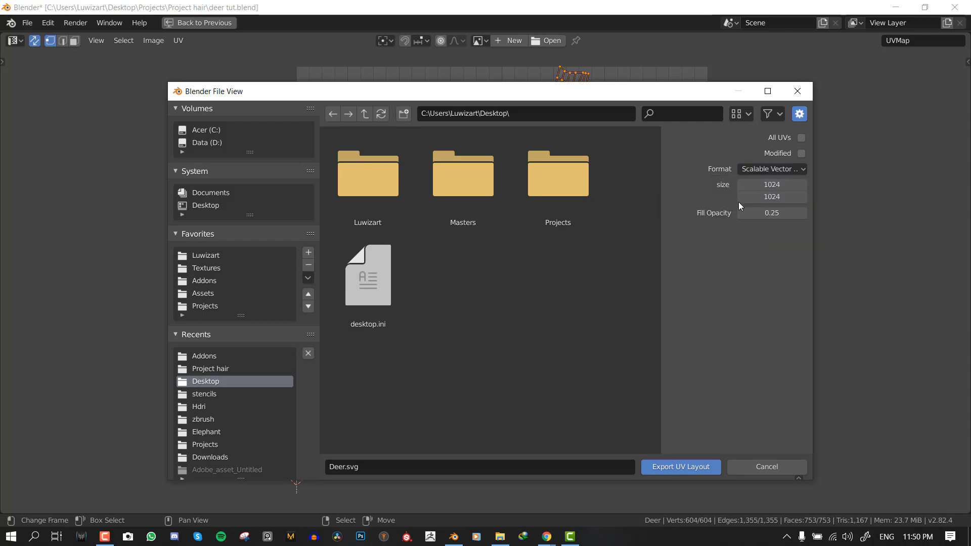
pyautogui.moveTo(762, 216); pyautogui.dragTo(809, 216)
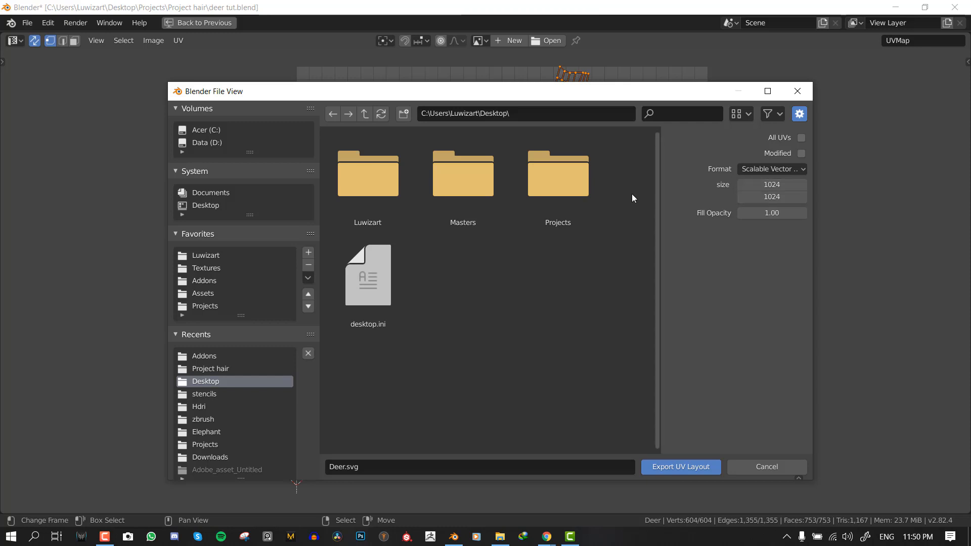
pyautogui.click(801, 138)
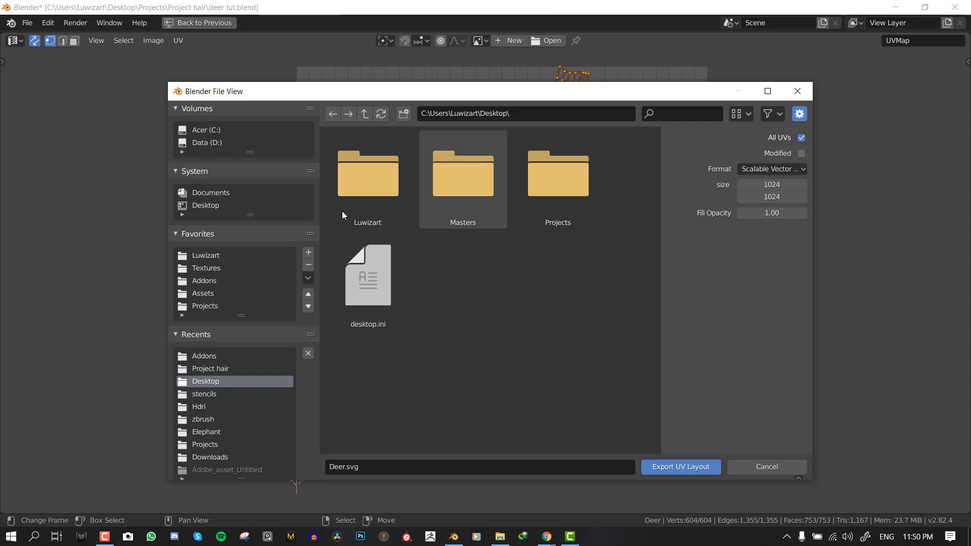
pyautogui.click(681, 469)
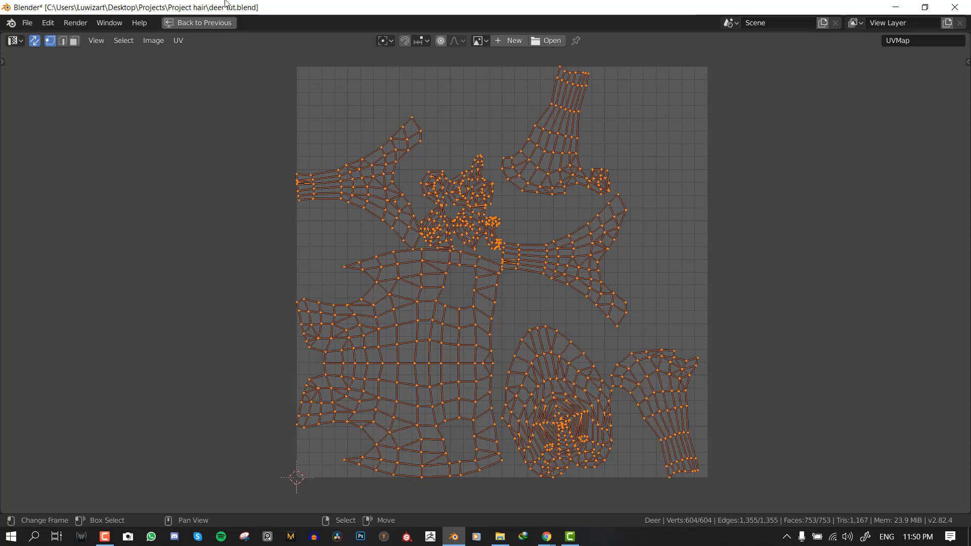
# Restore the normal editor layout, return to Object Mode and save the blend file
pyautogui.click(211, 23)
pyautogui.press('KP_1')
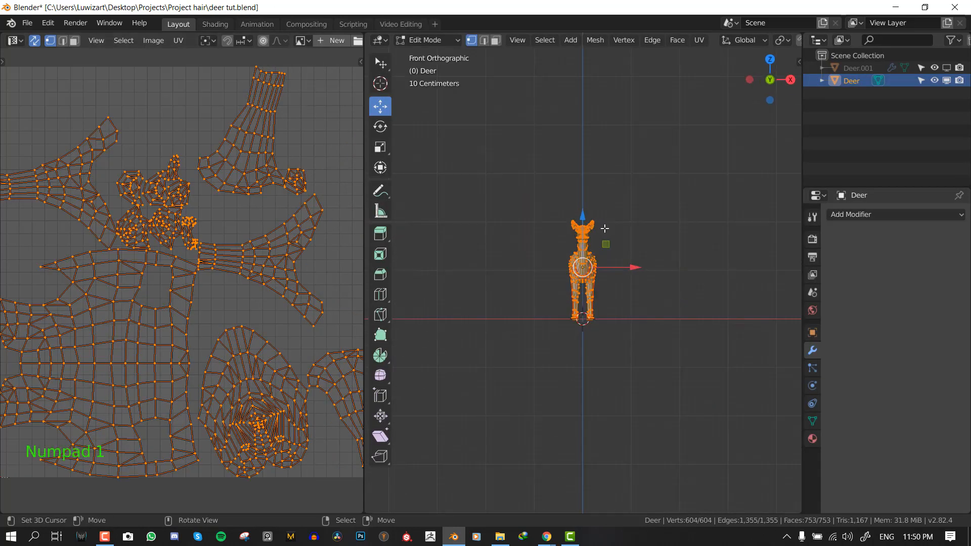
pyautogui.press('Tab')
pyautogui.scroll(3, 617, 230)
pyautogui.hotkey('ctrl', 's')
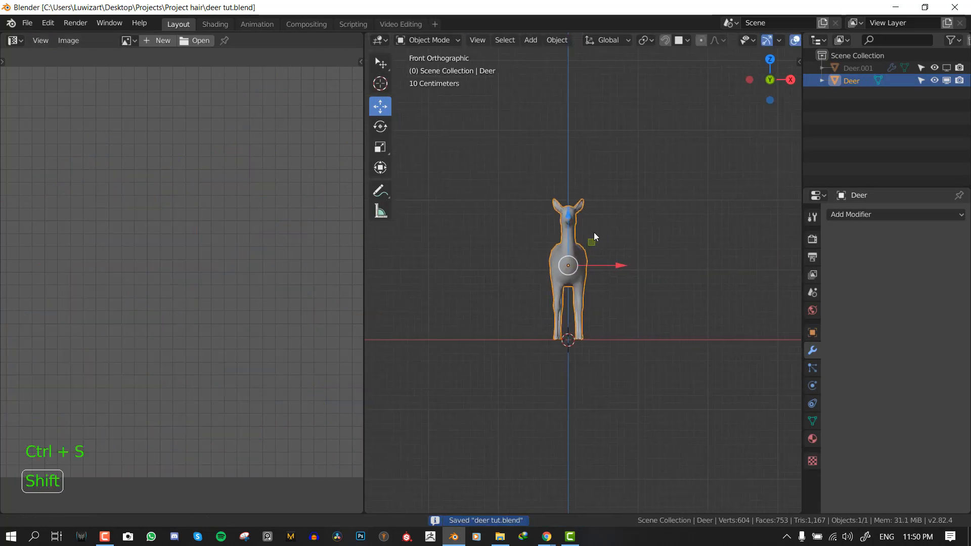
# Disable the Deer object in the viewports and widen the 3D viewport over the UV editor in front view
pyautogui.click(946, 80)
pyautogui.moveTo(602, 324); pyautogui.dragTo(580, 369, button='middle')
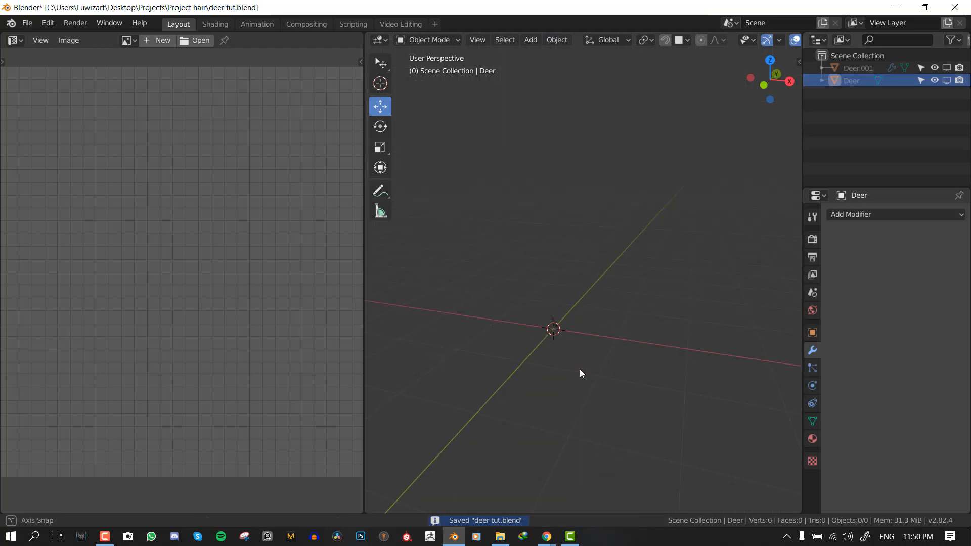
pyautogui.press('KP_1')
pyautogui.keyDown('shift'); pyautogui.moveTo(611, 215); pyautogui.dragTo(656, 230, button='middle'); pyautogui.keyUp('shift')
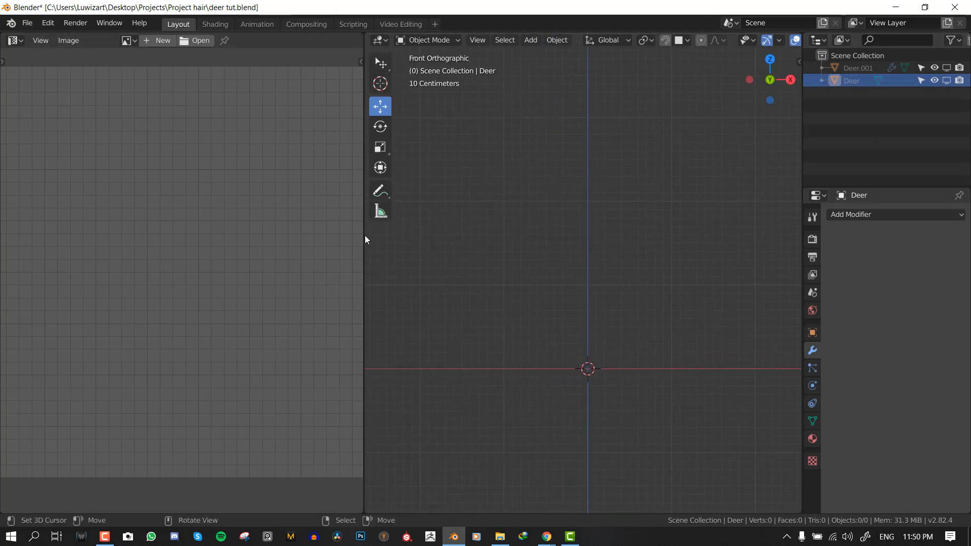
pyautogui.moveTo(363, 244); pyautogui.dragTo(59, 245)
pyautogui.keyDown('shift'); pyautogui.moveTo(486, 285); pyautogui.dragTo(518, 221, button='middle'); pyautogui.keyUp('shift')
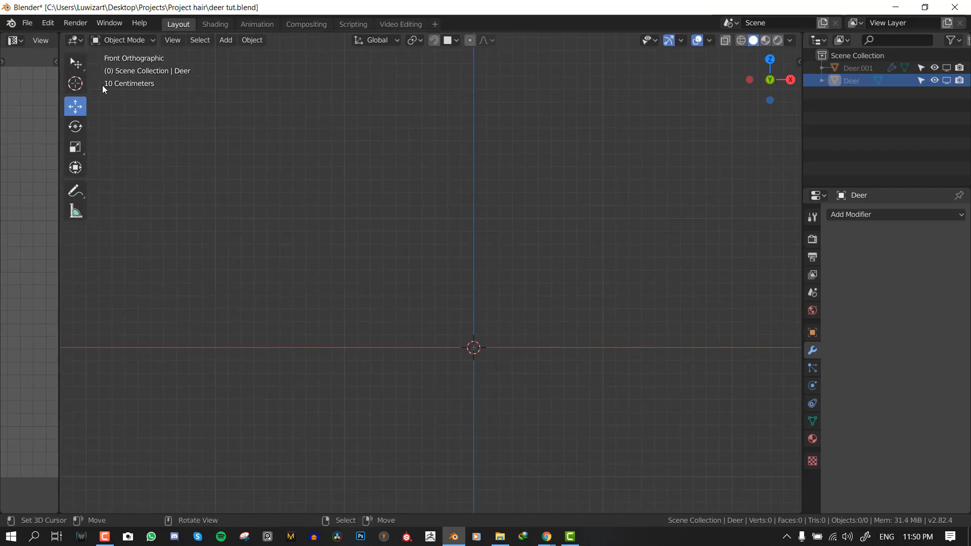
pyautogui.click(27, 23)
pyautogui.moveTo(76, 196)
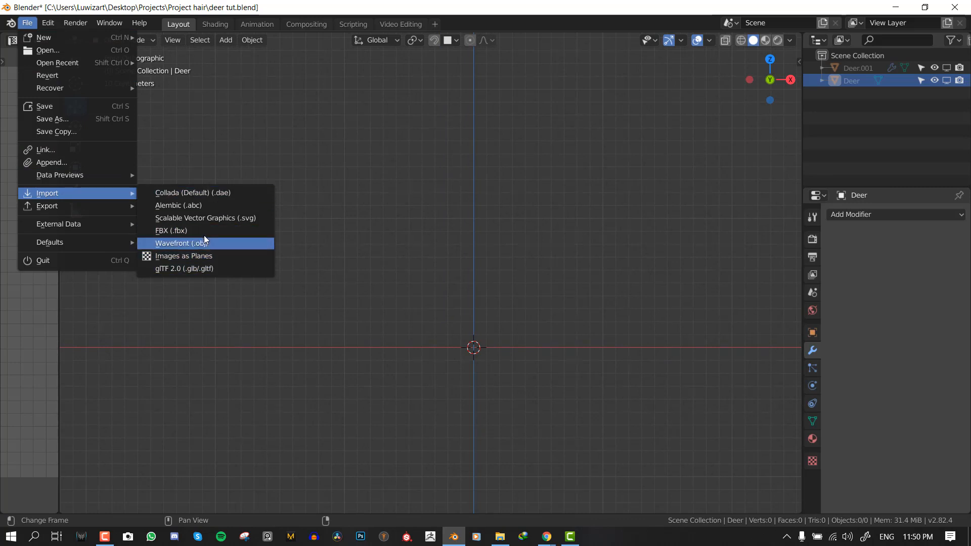
pyautogui.click(204, 217)
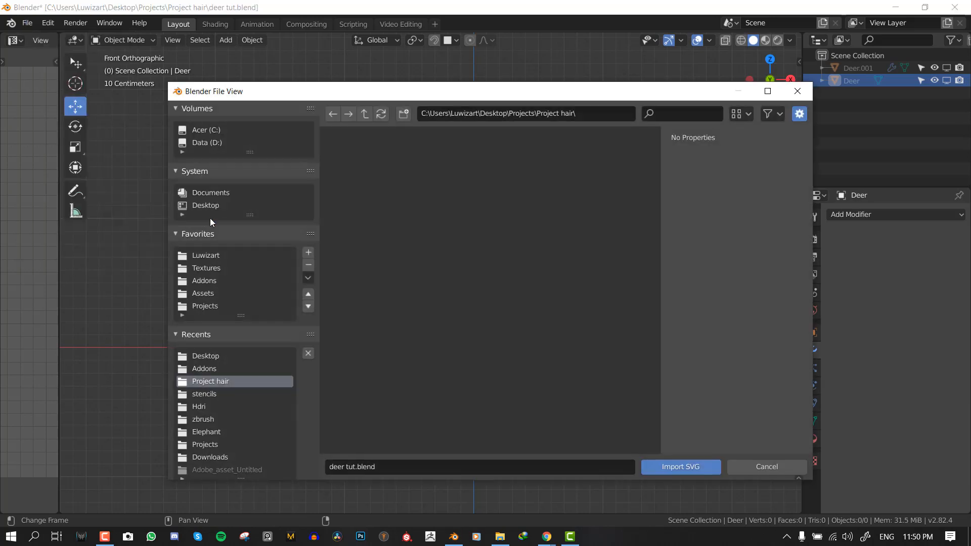
pyautogui.click(797, 92)
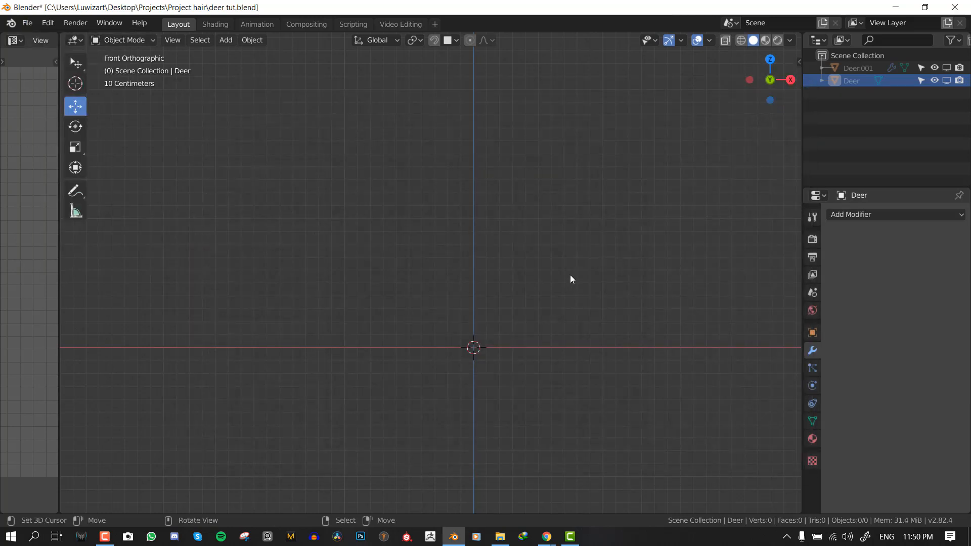
# Search the add-on preferences for svg and check that the Scalable Vector Graphics (SVG) 1.1 import-export add-on is enabled
pyautogui.click(48, 23)
pyautogui.click(76, 205)
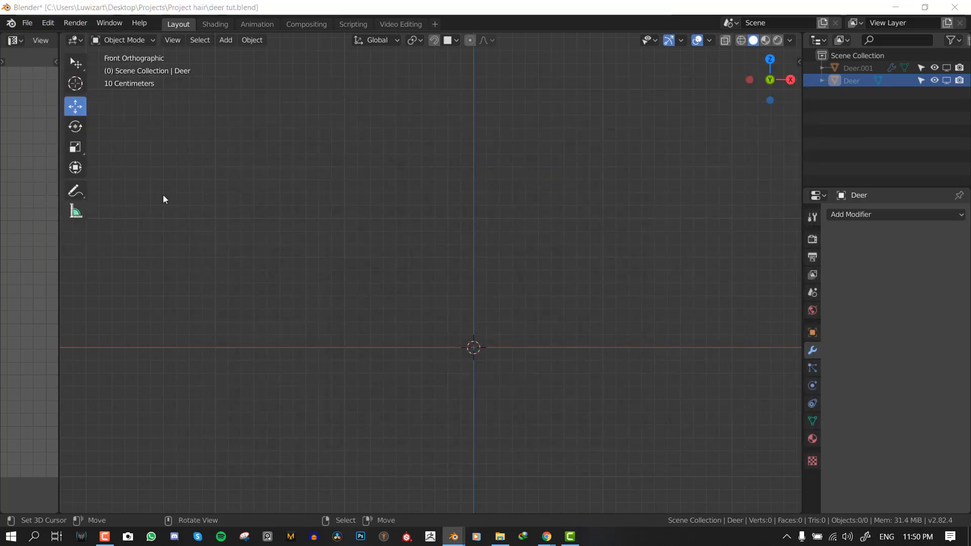
pyautogui.click(353, 91)
pyautogui.write('sv')
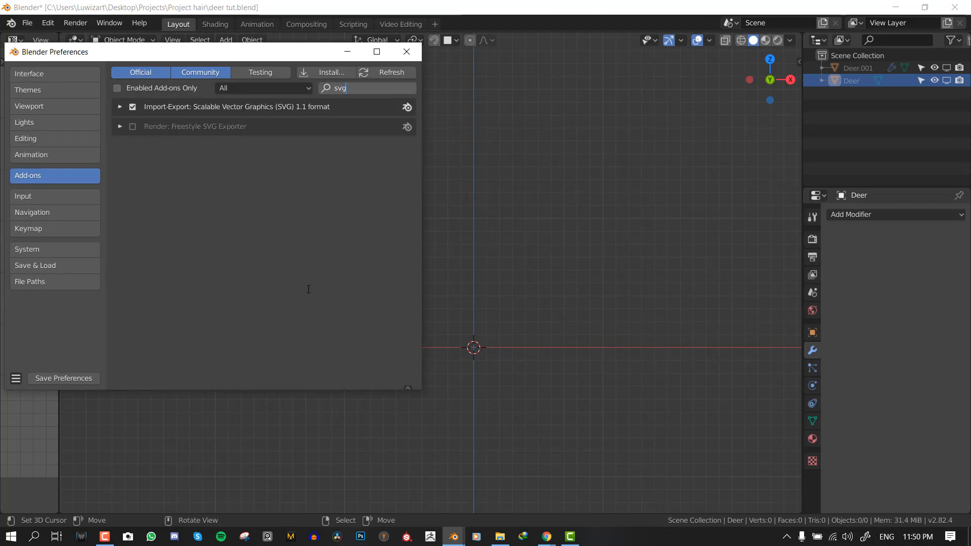
pyautogui.write('g')
pyautogui.press('Return')
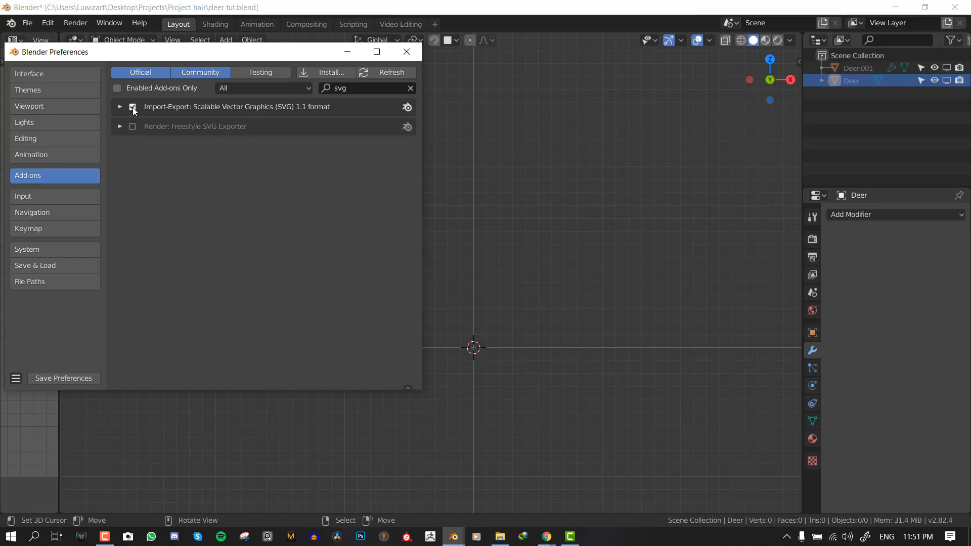
pyautogui.click(406, 54)
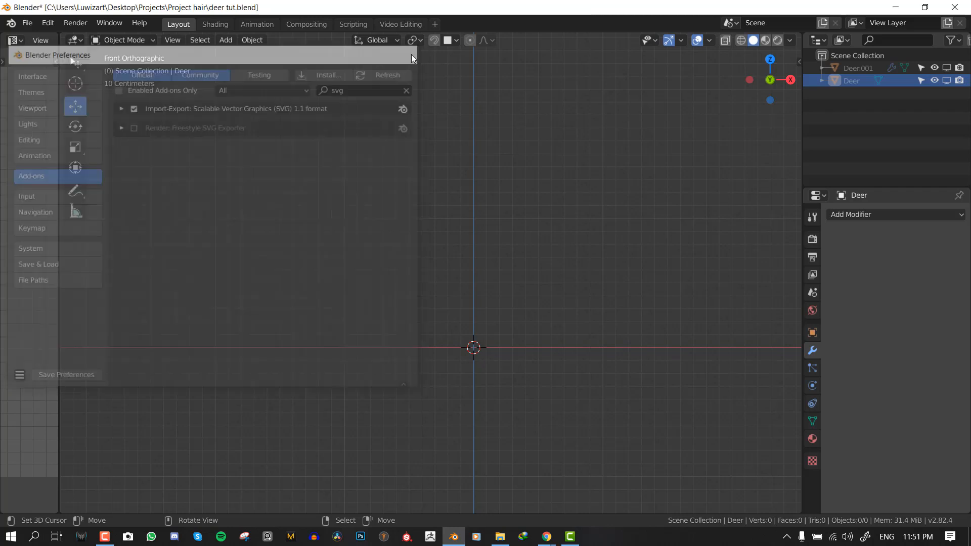
# Import Deer.svg from the Desktop as Scalable Vector Graphics
pyautogui.click(27, 23)
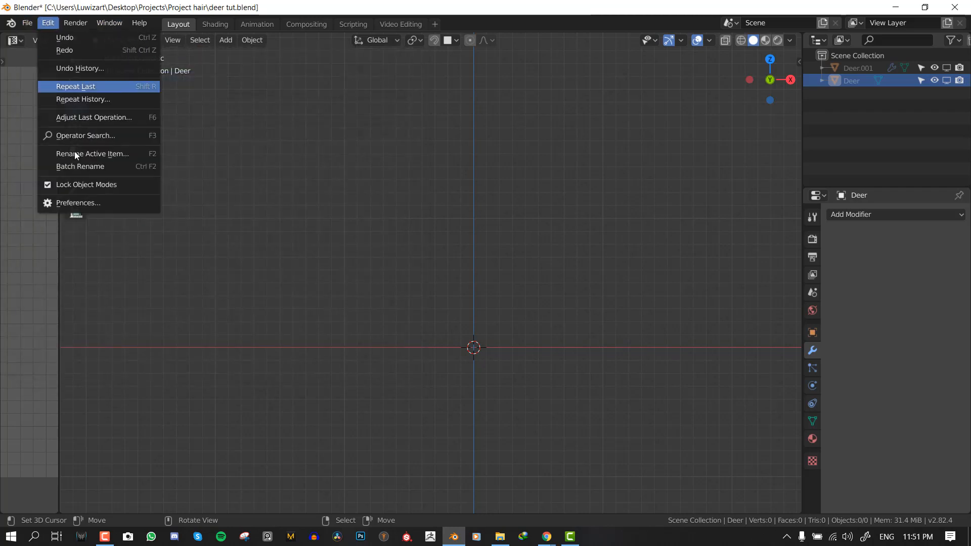
pyautogui.click(25, 26)
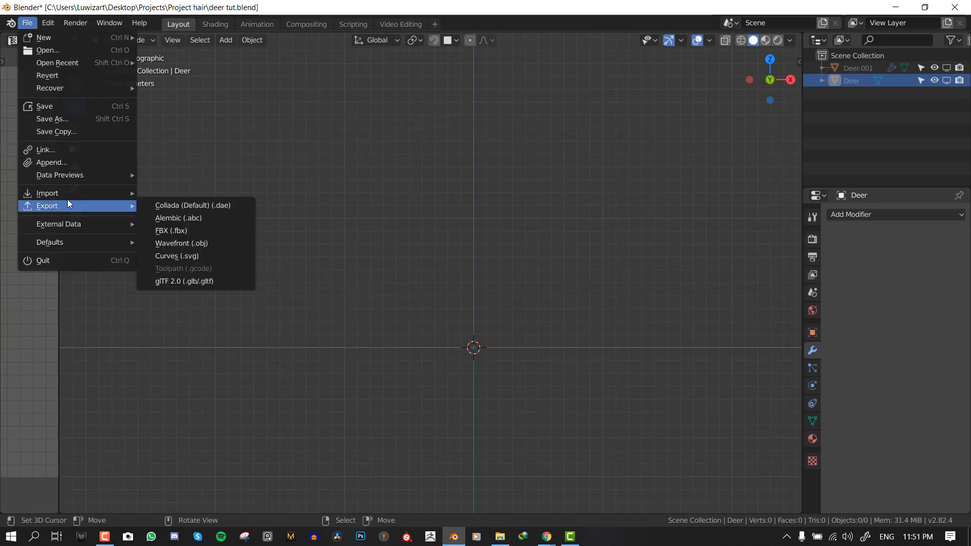
pyautogui.moveTo(62, 192)
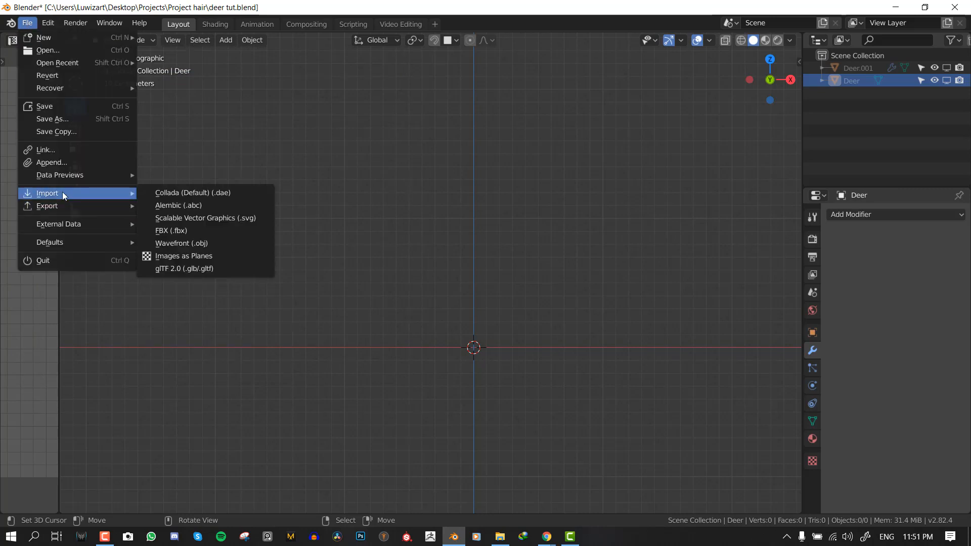
pyautogui.click(206, 219)
pyautogui.click(193, 206)
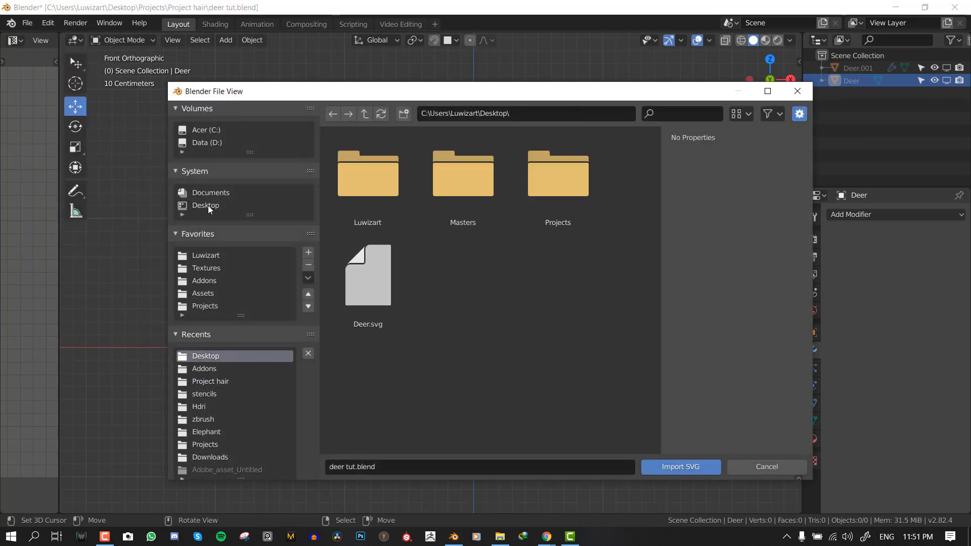
pyautogui.click(374, 286)
pyautogui.click(674, 463)
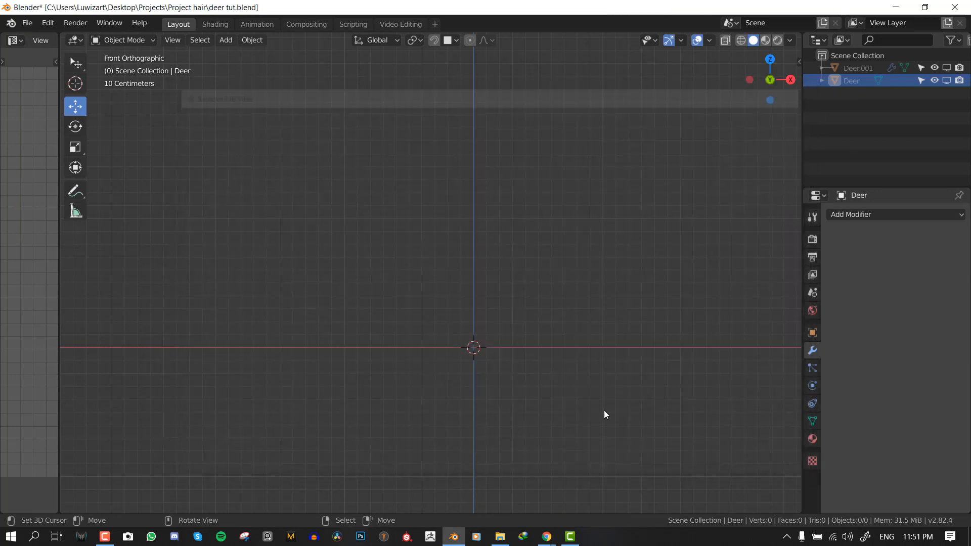
# Try moving individual faces out of the imported deer layout to test whether they are separate curves, and undo the moves
pyautogui.moveTo(455, 310); pyautogui.dragTo(427, 336, button='middle')
pyautogui.press('a')
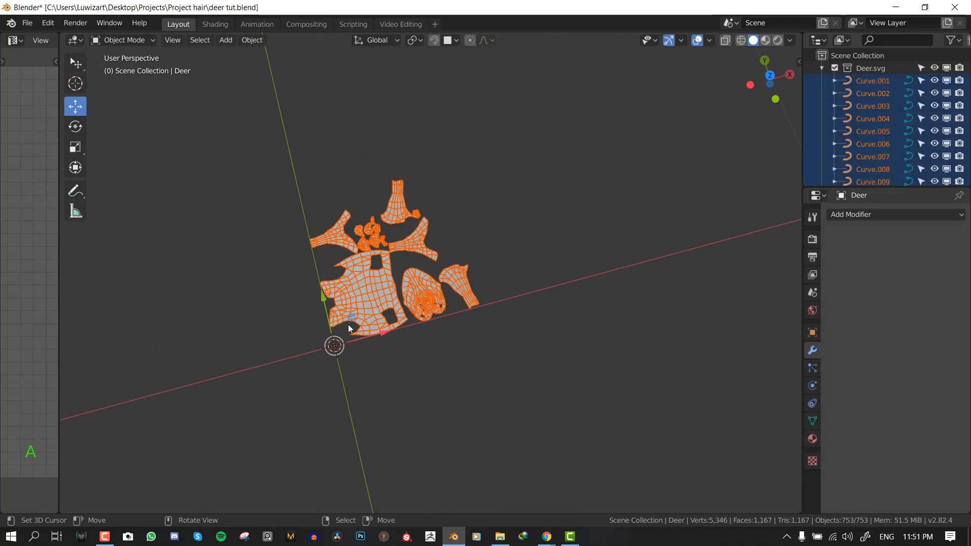
pyautogui.press('s')
pyautogui.press('Escape')
pyautogui.moveTo(508, 193); pyautogui.dragTo(506, 196, button='right')
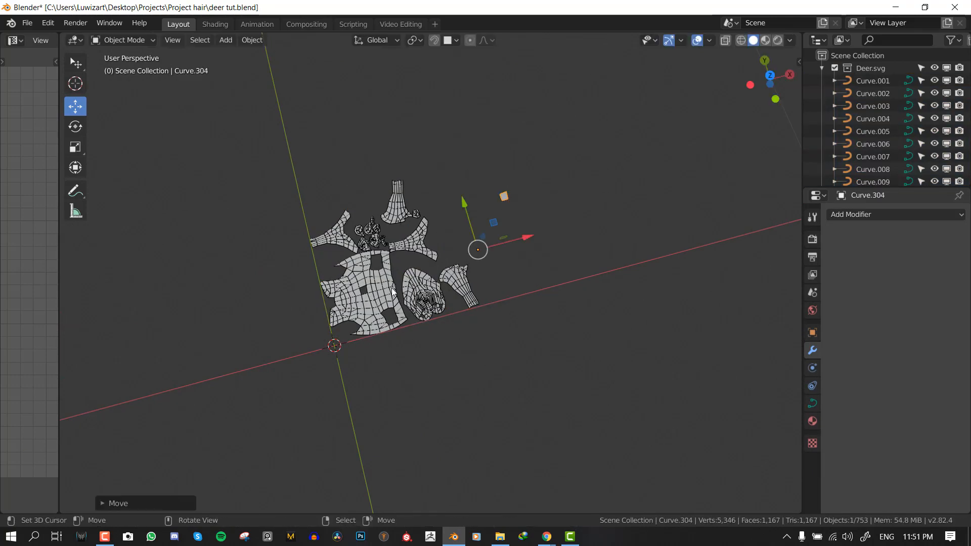
pyautogui.moveTo(392, 289); pyautogui.dragTo(469, 201, button='right')
pyautogui.hotkey('ctrl', 'z')
pyautogui.hotkey('ctrl', 'z')
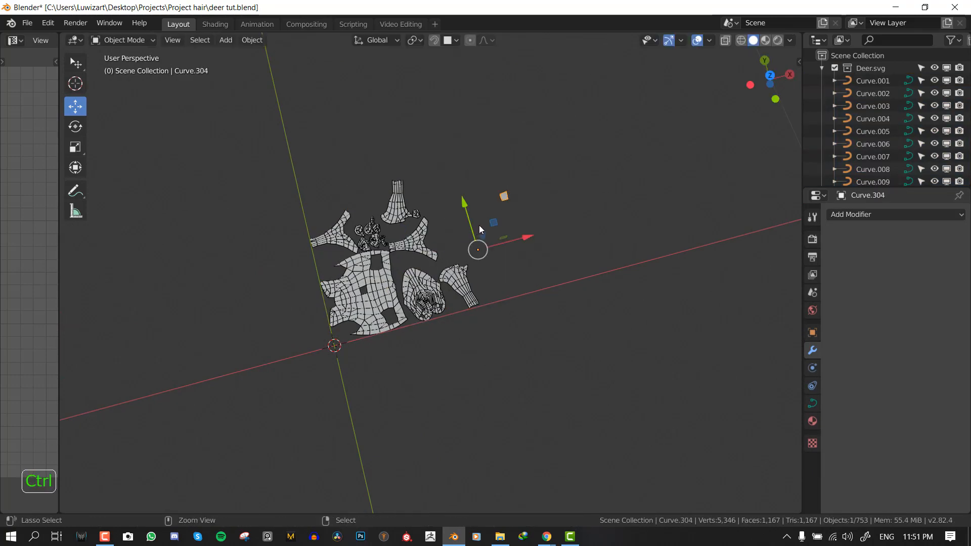
pyautogui.hotkey('ctrl', 'z')
pyautogui.moveTo(439, 274); pyautogui.dragTo(405, 242, button='middle')
pyautogui.moveTo(405, 241); pyautogui.dragTo(472, 179, button='right')
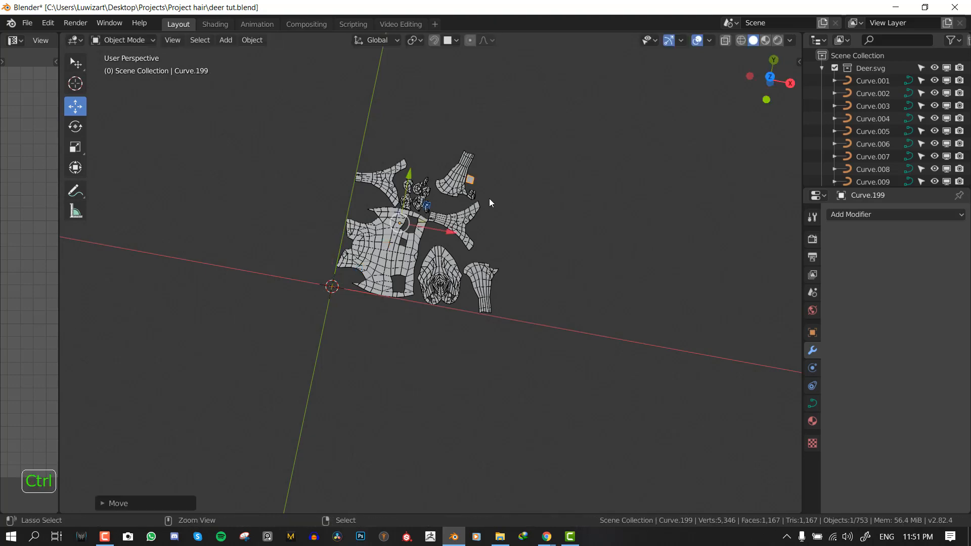
pyautogui.hotkey('ctrl', 'z')
# Switch to top view and select all the imported curves of the deer layout
pyautogui.scroll(1, 403, 242)
pyautogui.scroll(-1, 405, 242)
pyautogui.press('KP_7')
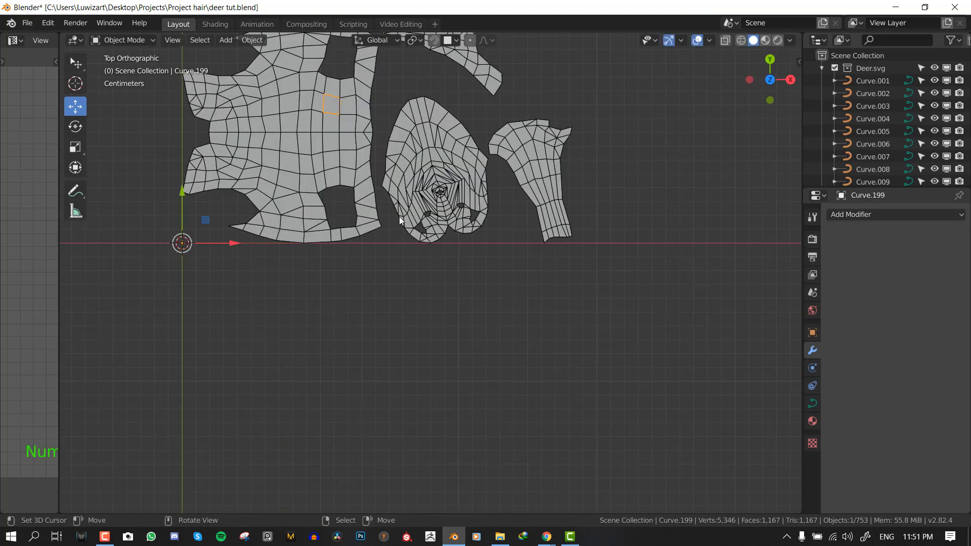
pyautogui.scroll(-3, 399, 217)
pyautogui.scroll(4, 417, 183)
pyautogui.scroll(-2, 447, 225)
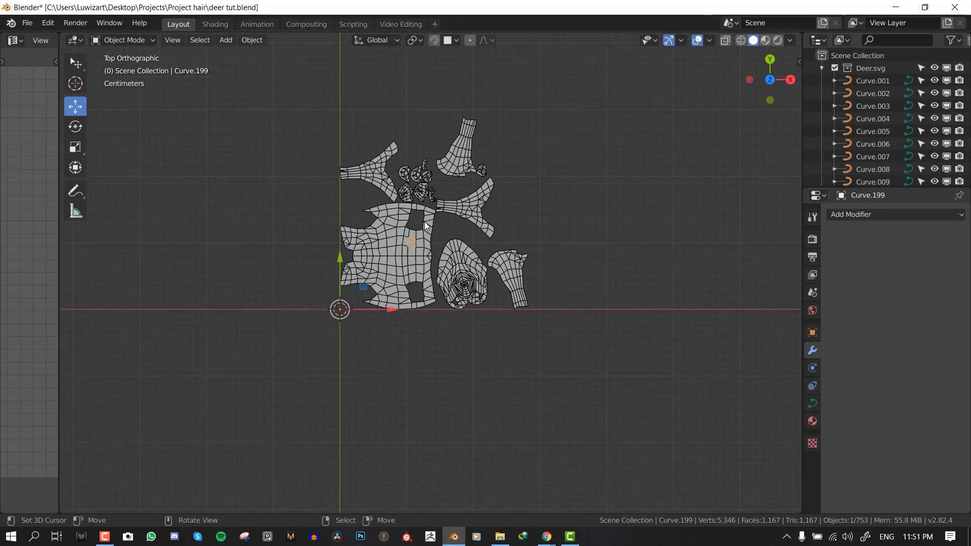
pyautogui.moveTo(264, 69); pyautogui.dragTo(627, 425)
pyautogui.scroll(1, 552, 256)
pyautogui.moveTo(553, 257)
pyautogui.keyDown('shift'); pyautogui.mouseDown(button='middle')
pyautogui.moveTo(600, 319)
pyautogui.moveTo(541, 260)
pyautogui.mouseUp(button='middle'); pyautogui.keyUp('shift')
pyautogui.scroll(1, 600, 319)
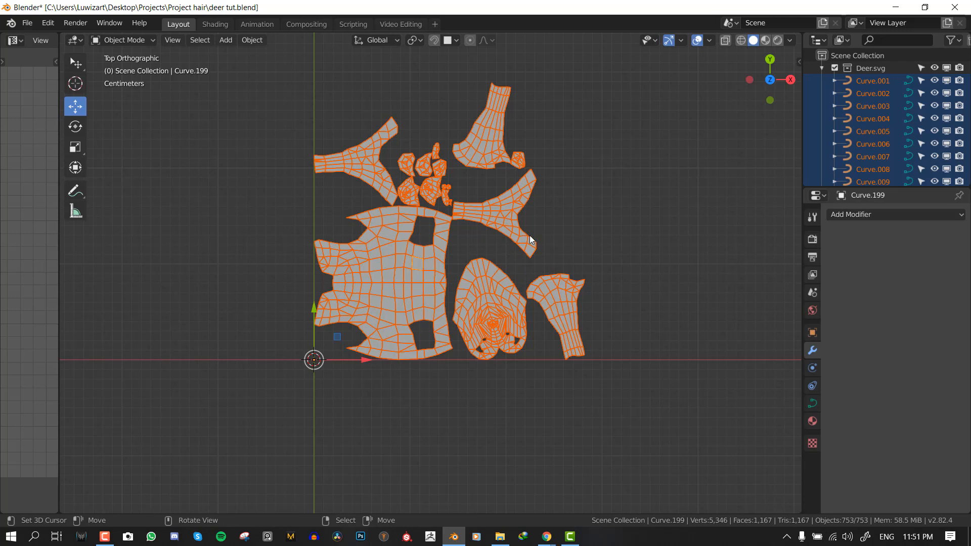
# Try joining the selected curves into one object without converting them, and undo the join
pyautogui.click(813, 404)
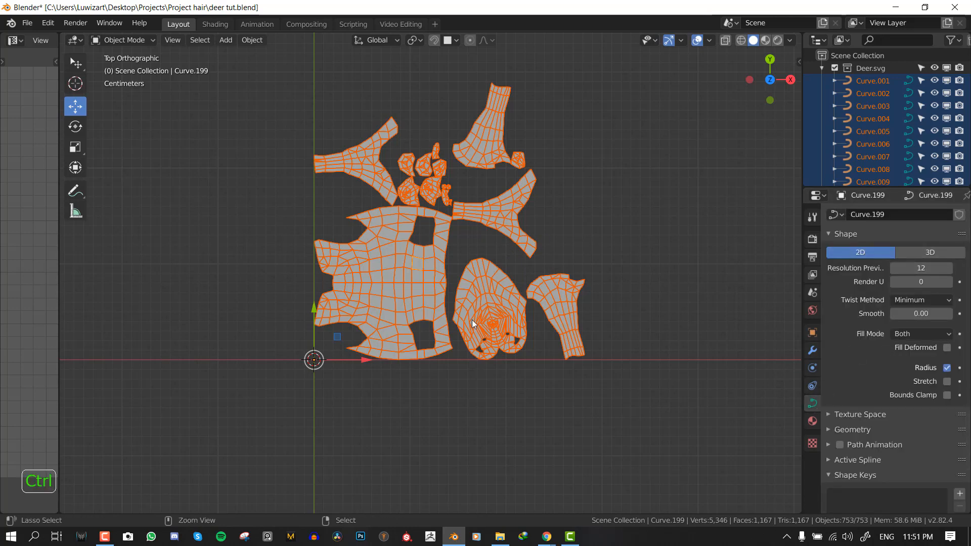
pyautogui.hotkey('ctrl', 'j')
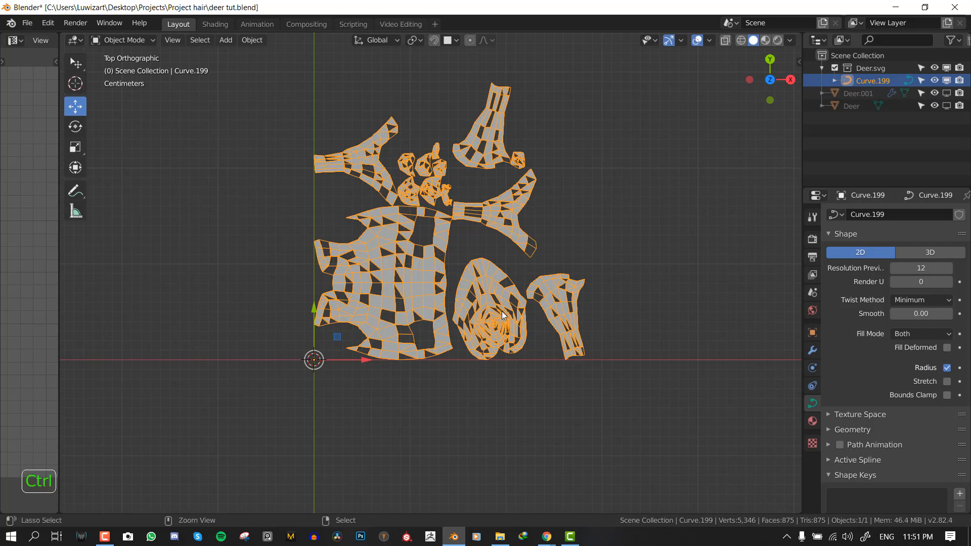
pyautogui.hotkey('ctrl', 'z')
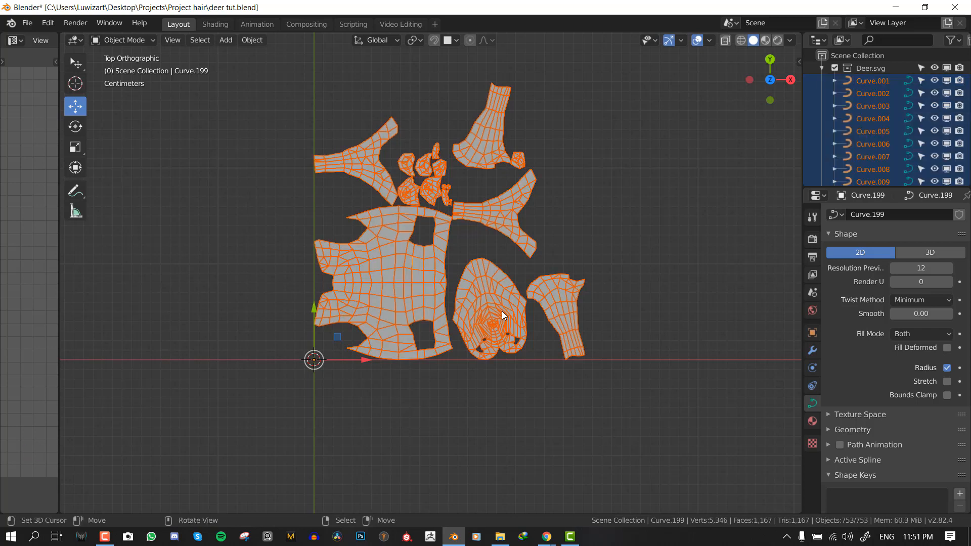
# Convert all selected curves to meshes with Mesh from Curve/Meta/Surf/Text, and check individual pieces of the result
pyautogui.click(252, 40)
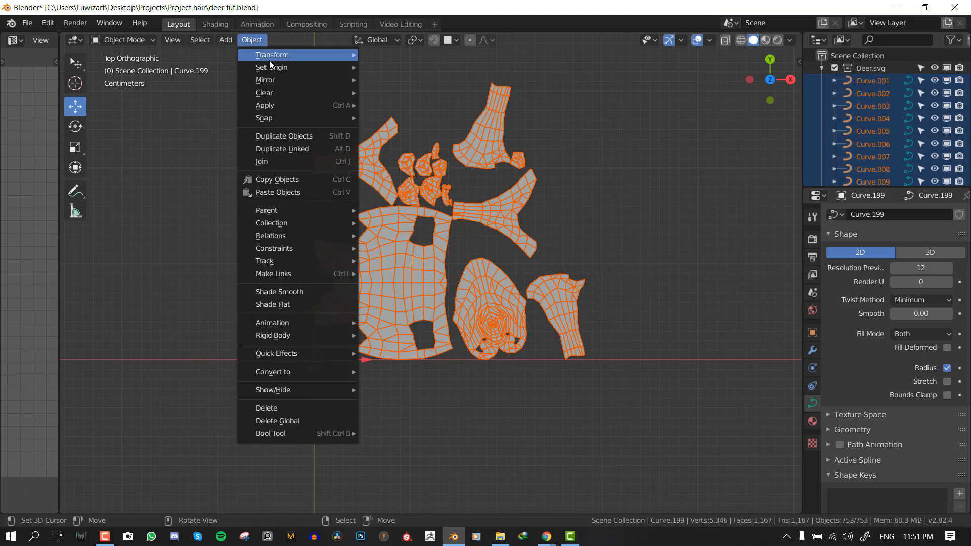
pyautogui.moveTo(292, 372)
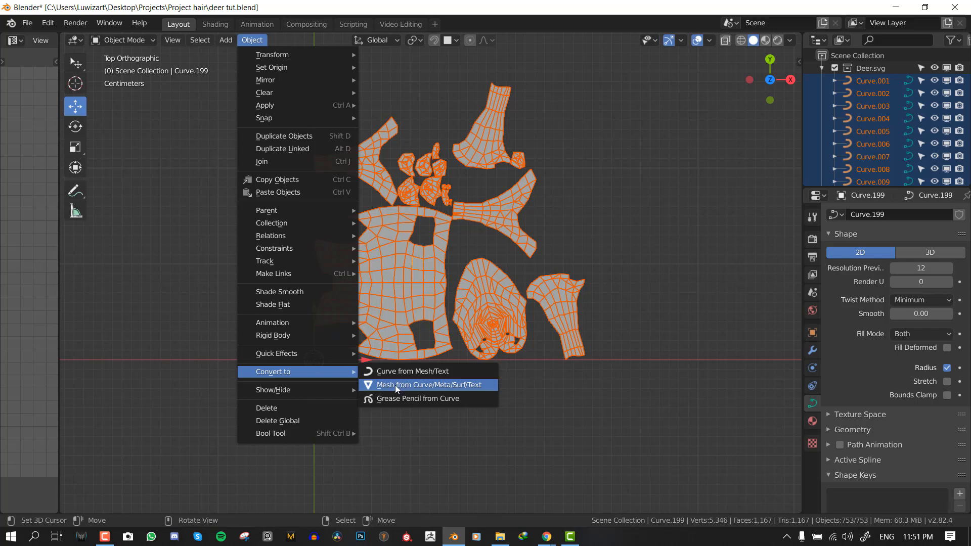
pyautogui.click(444, 386)
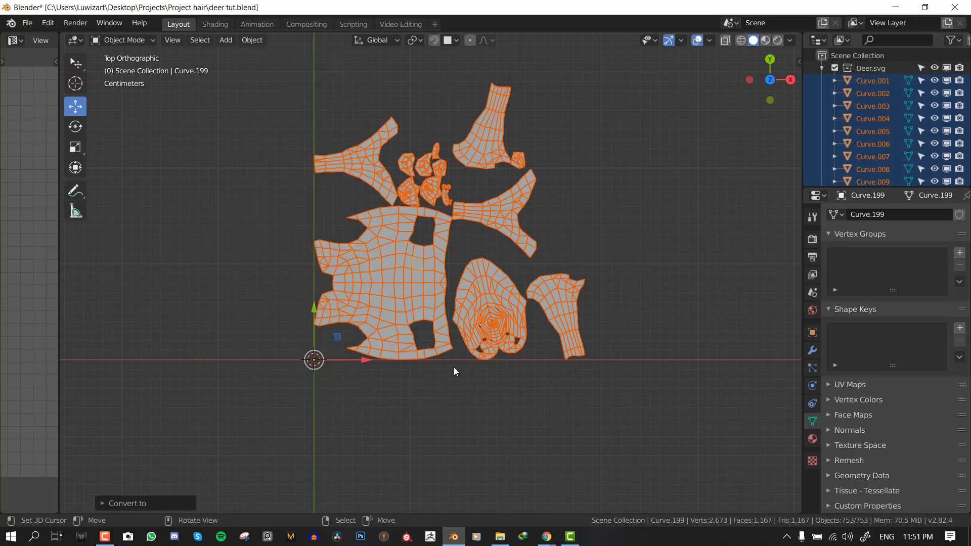
pyautogui.click(449, 270)
pyautogui.click(529, 307)
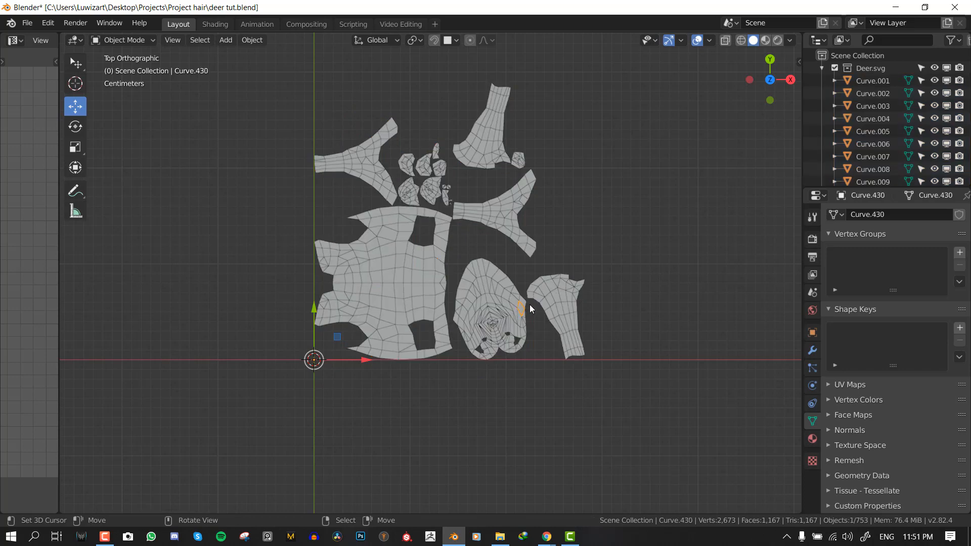
# Select all the mesh pieces, make a body piece the active object, and join them into one mesh
pyautogui.press('a')
pyautogui.scroll(-5, 383, 323)
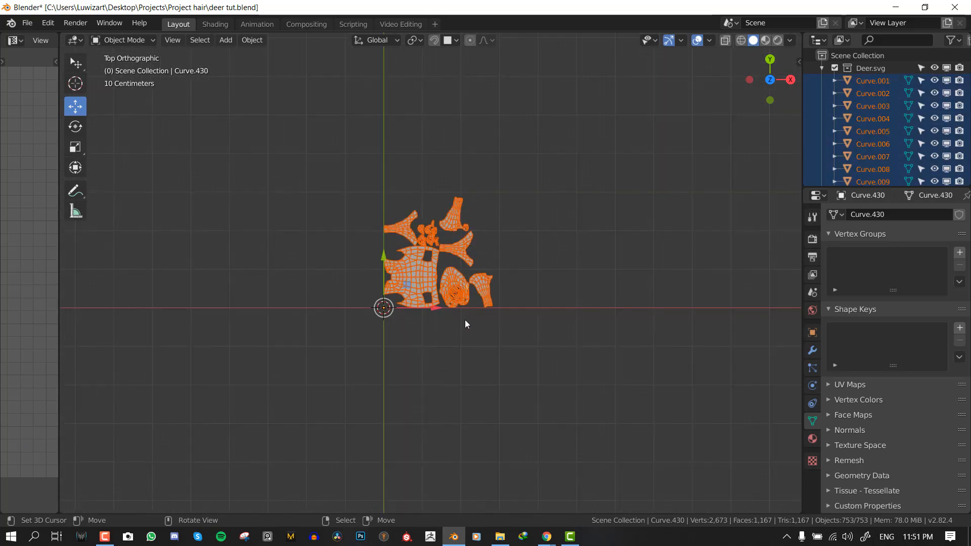
pyautogui.scroll(3, 465, 320)
pyautogui.keyDown('shift'); pyautogui.click(409, 291); pyautogui.keyUp('shift')
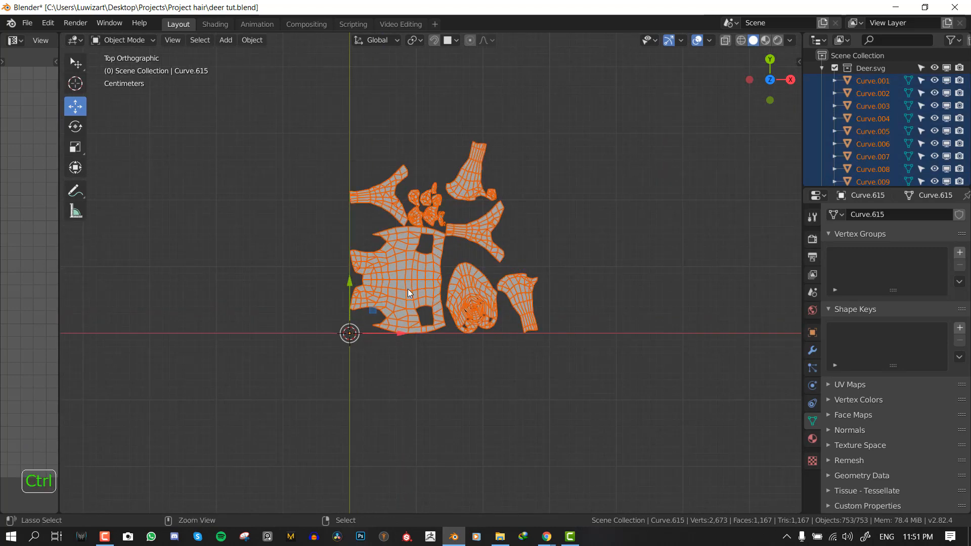
pyautogui.hotkey('ctrl', 'j')
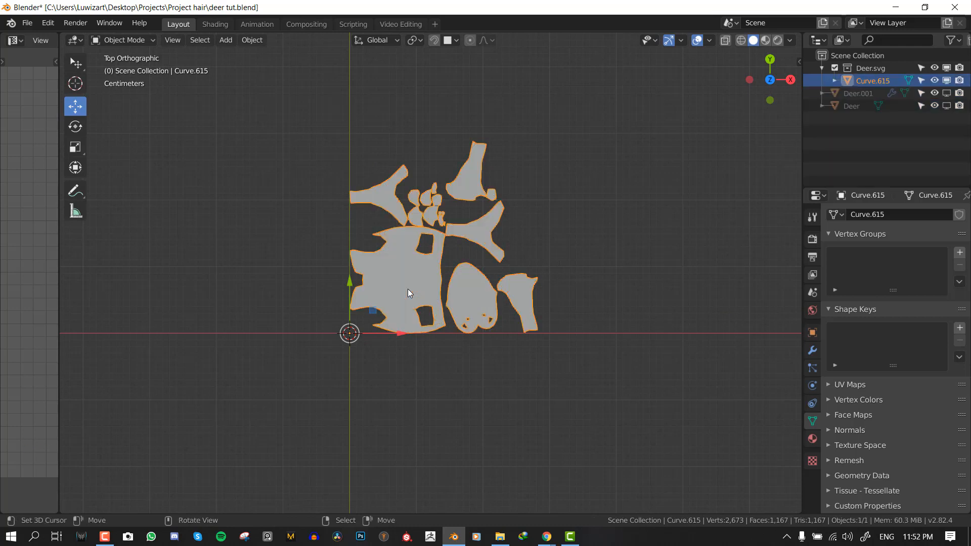
# Expand the 3D viewport over the UV editor area and enter Edit Mode with the whole joined mesh framed in top view
pyautogui.keyDown('ctrl'); pyautogui.moveTo(57, 33); pyautogui.dragTo(198, 113); pyautogui.keyUp('ctrl')
pyautogui.moveTo(57, 34); pyautogui.dragTo(415, 243)
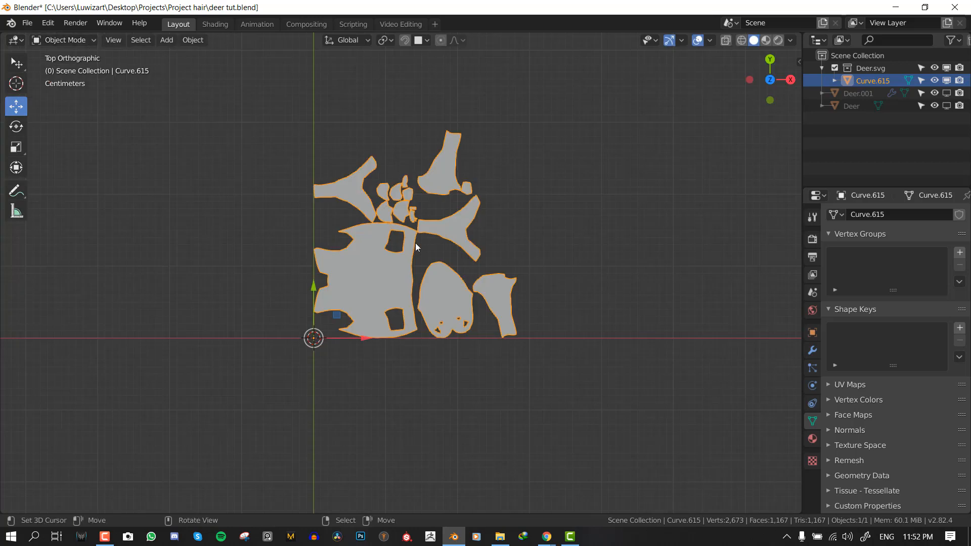
pyautogui.scroll(-3, 441, 241)
pyautogui.press('Tab')
pyautogui.moveTo(397, 276); pyautogui.dragTo(421, 244, button='middle')
pyautogui.press('a')
pyautogui.press('KP_7')
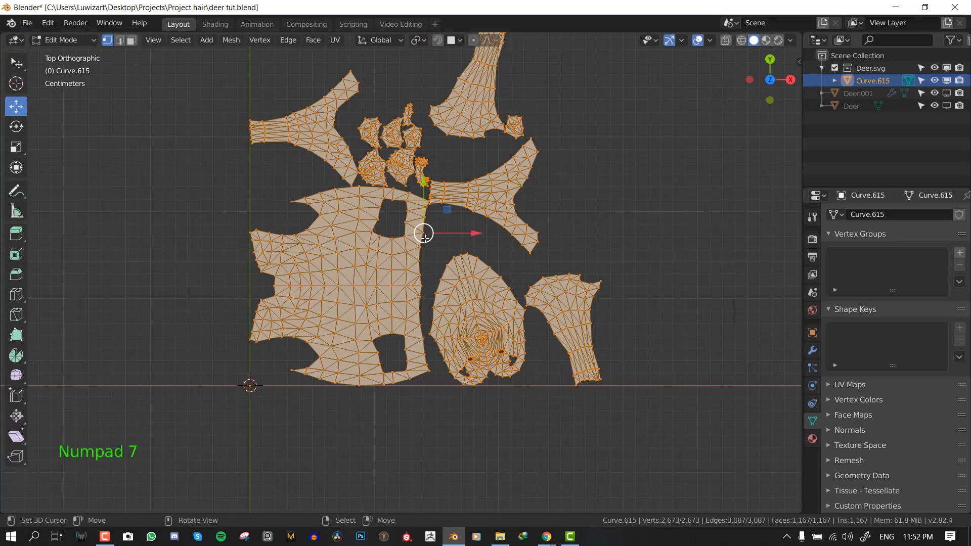
pyautogui.press('KP_Decimal')
# Test whether the body faces are connected by moving one vertex and one linked piece, discarding both moves
pyautogui.click(393, 334)
pyautogui.moveTo(393, 333); pyautogui.dragTo(390, 329, button='right')
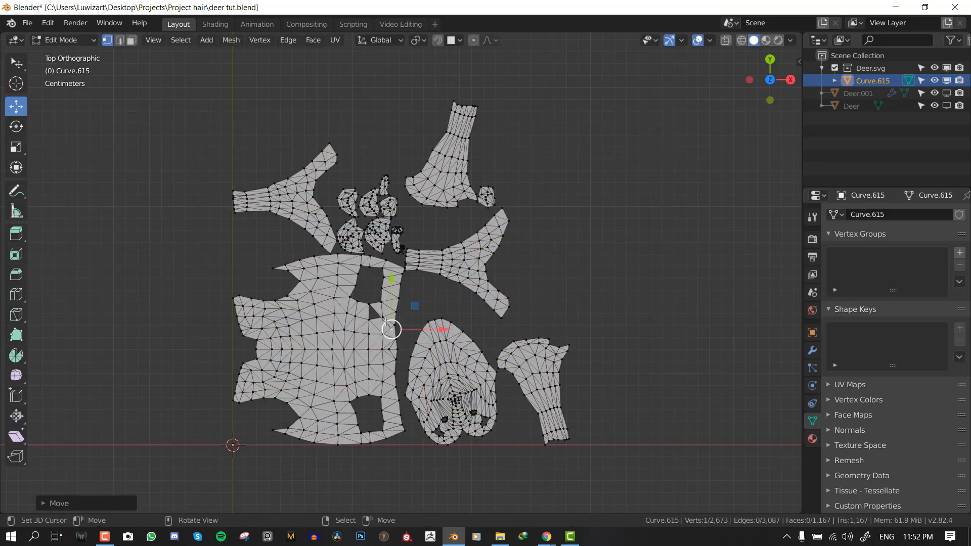
pyautogui.hotkey('ctrl', 'z')
pyautogui.hotkey('alt', 'a')
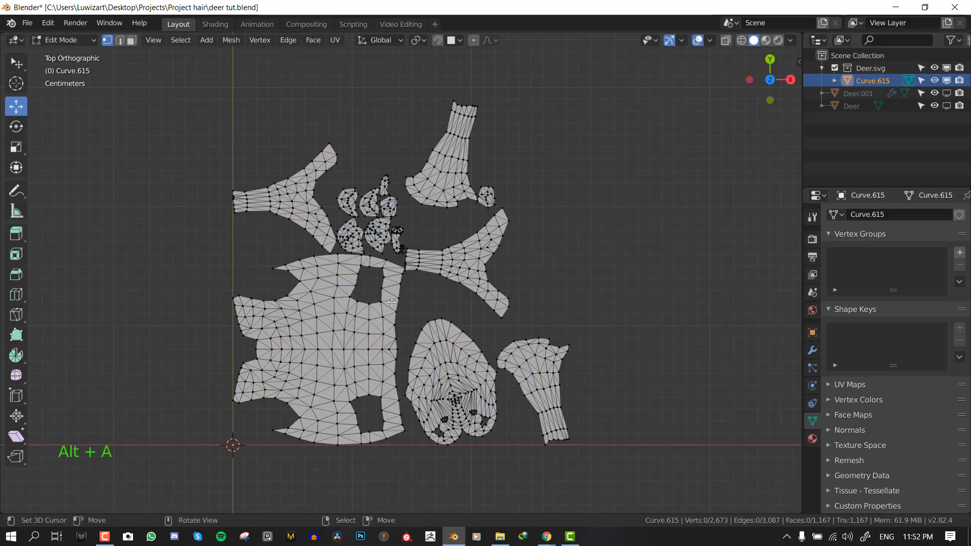
pyautogui.press('l')
pyautogui.scroll(2, 403, 316)
pyautogui.press('g')
pyautogui.rightClick(420, 307)
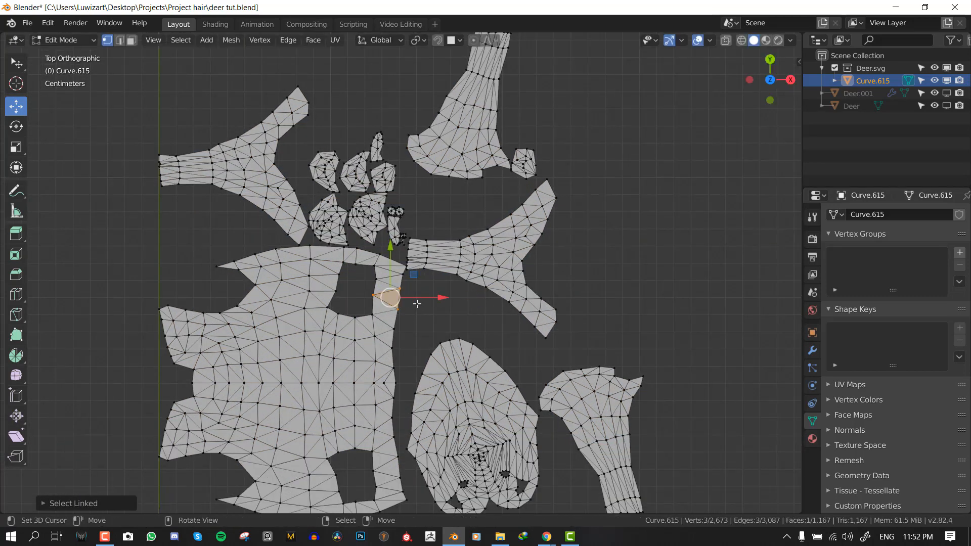
pyautogui.scroll(-2, 417, 300)
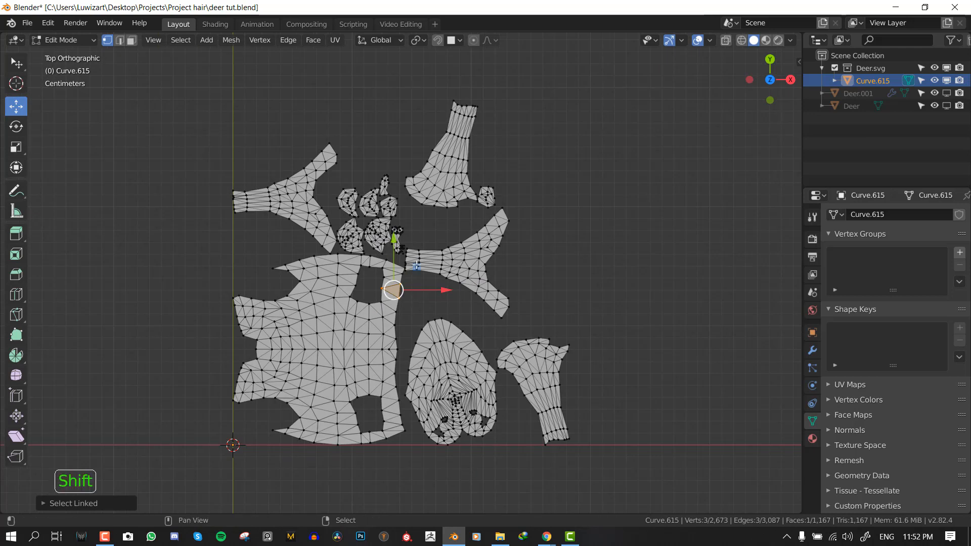
# Select every vertex of the joined UV layout mesh
pyautogui.keyDown('shift'); pyautogui.moveTo(417, 300); pyautogui.dragTo(425, 272, button='middle'); pyautogui.keyUp('shift')
pyautogui.press('a')
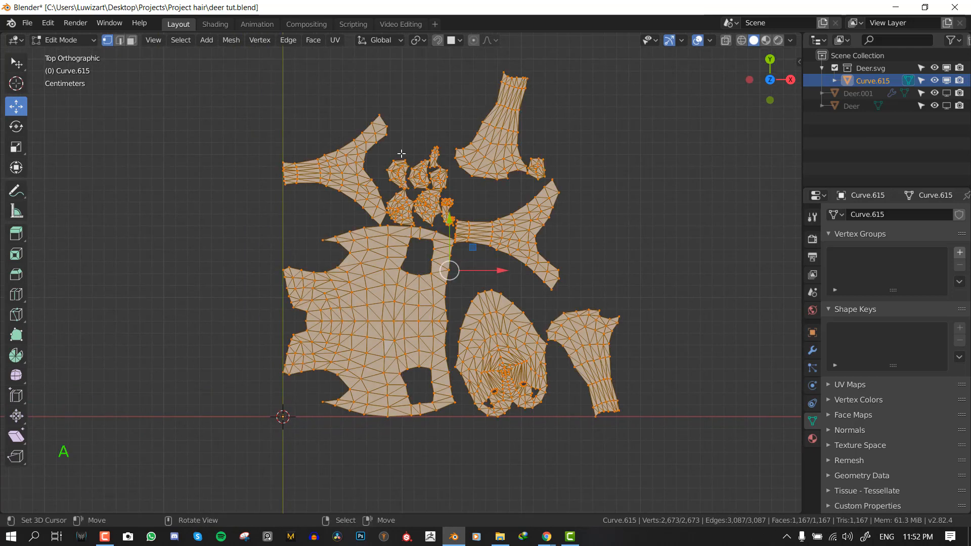
pyautogui.scroll(-3, 402, 202)
pyautogui.scroll(1, 418, 203)
pyautogui.scroll(1, 417, 203)
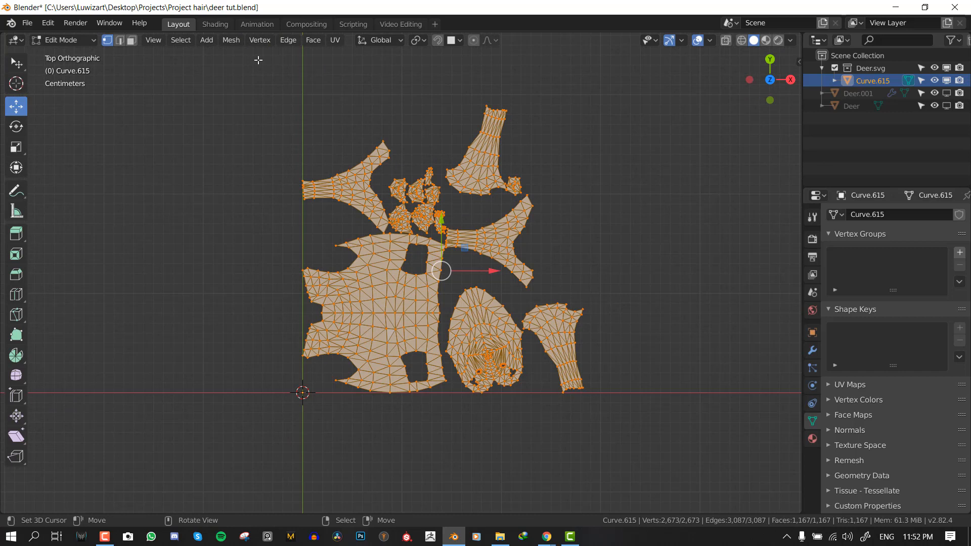
pyautogui.press('w')
pyautogui.moveTo(377, 58)
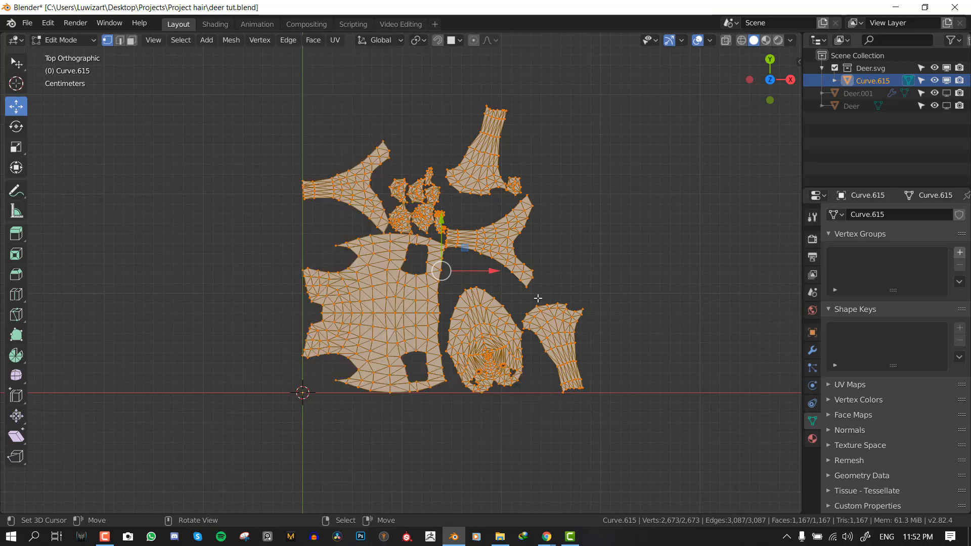
pyautogui.press('x')
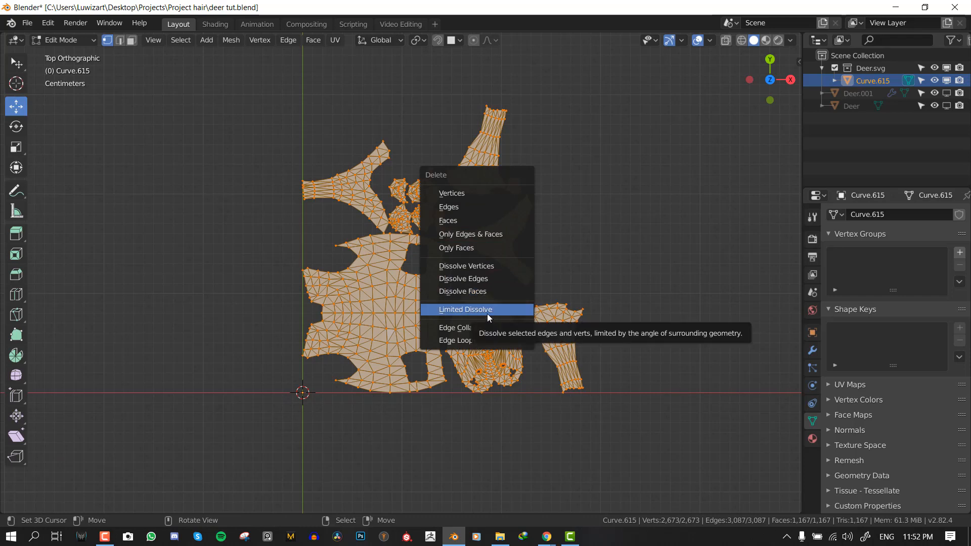
pyautogui.press('q')
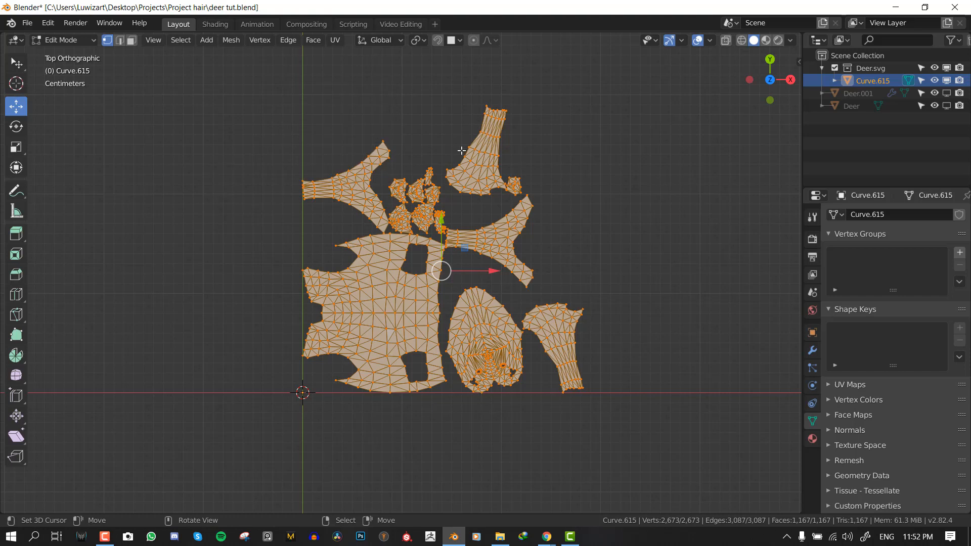
pyautogui.press('w')
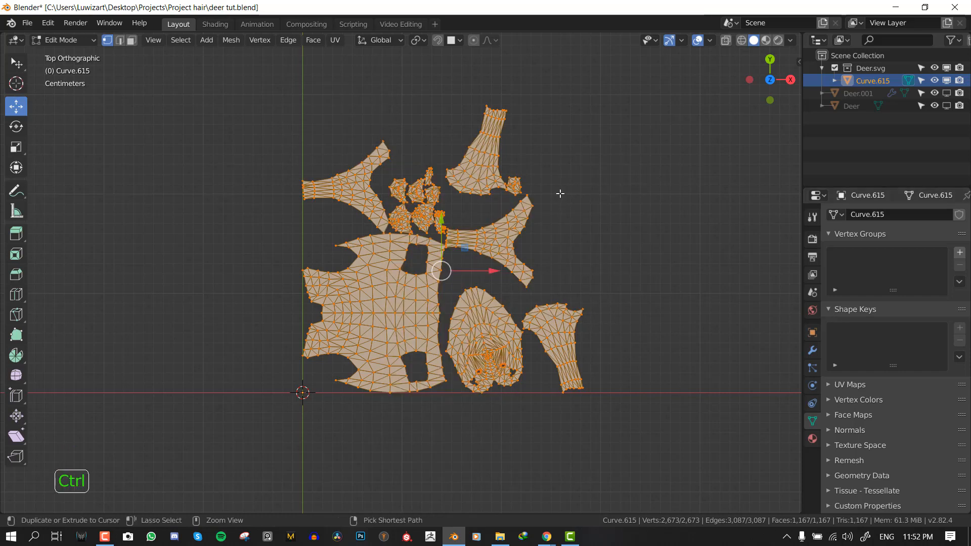
# Merge all selected vertices by distance to weld the mesh's separate faces together
pyautogui.press('w')
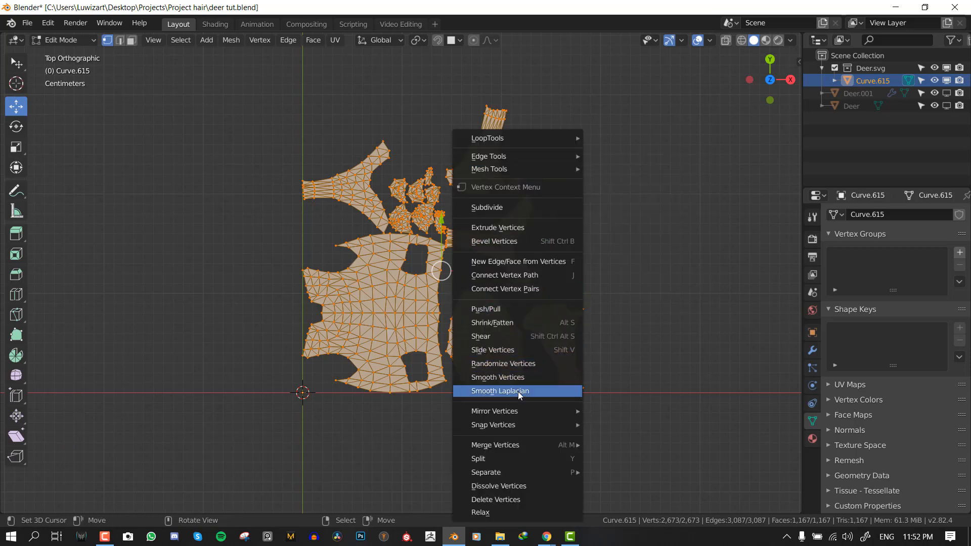
pyautogui.click(514, 426)
pyautogui.moveTo(508, 445)
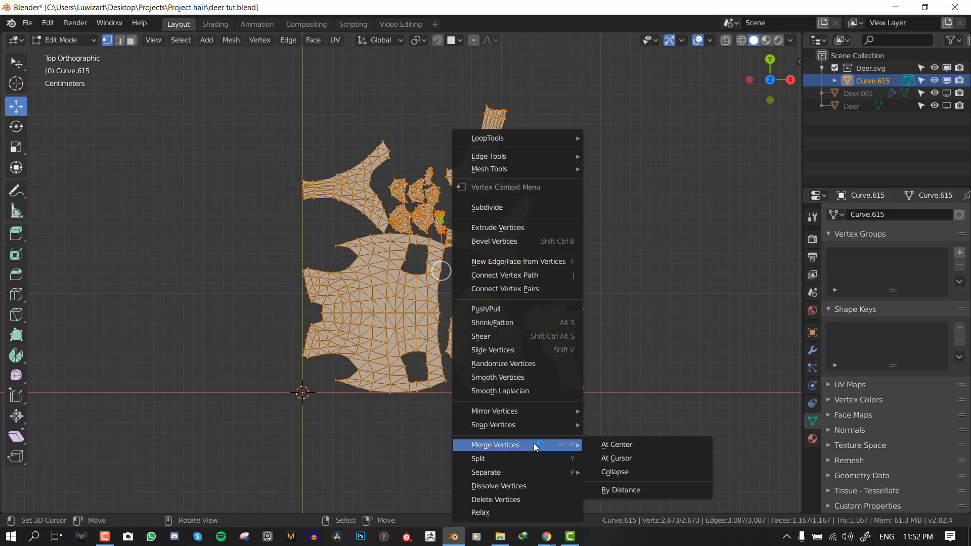
pyautogui.click(633, 489)
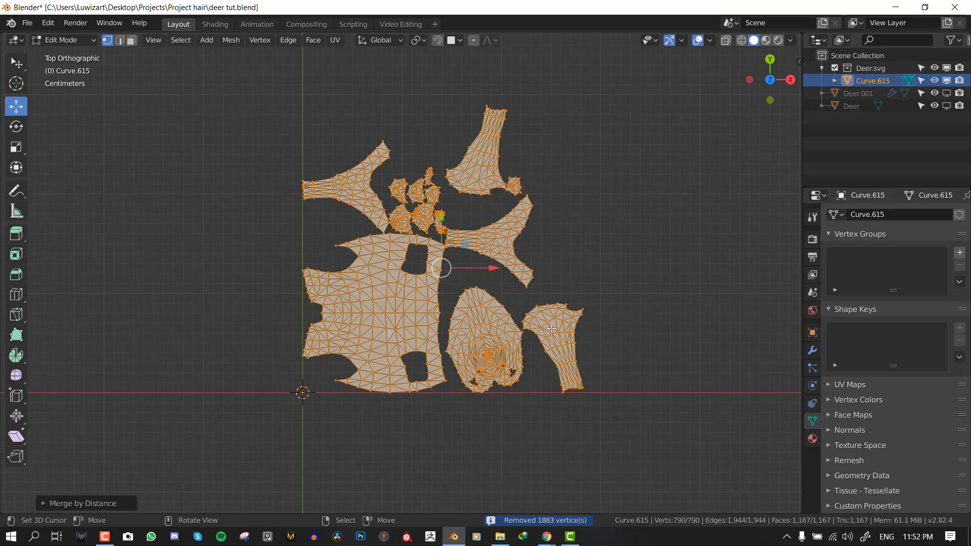
# Check that the body and the neighbouring Y-shaped leg piece are connected by selecting their linked geometry and test-moving the leg piece
pyautogui.scroll(3, 552, 329)
pyautogui.hotkey('alt', 'a')
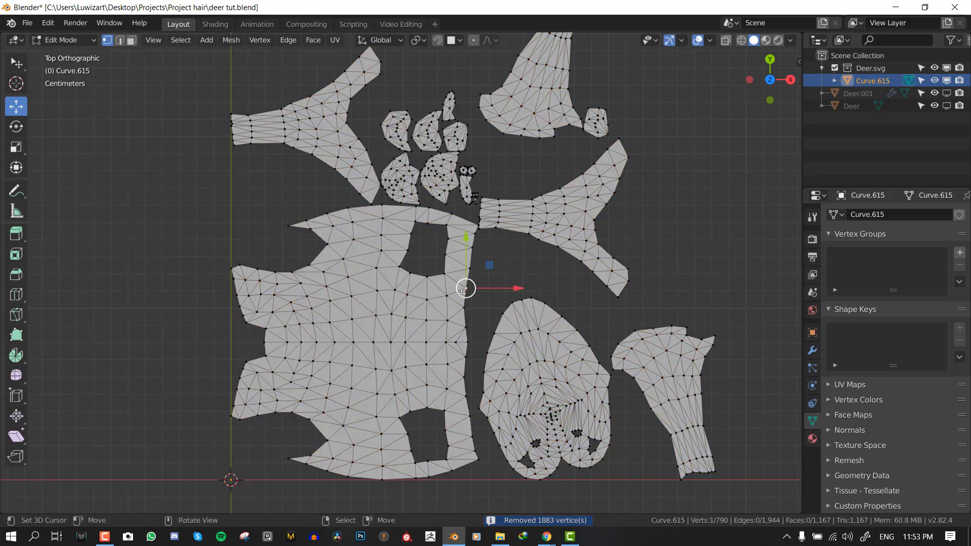
pyautogui.press('l')
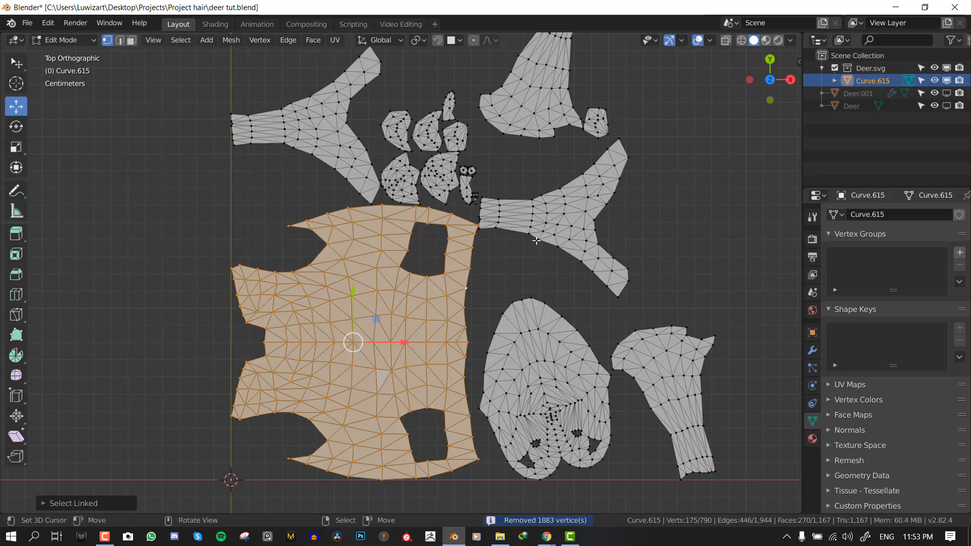
pyautogui.click(558, 224)
pyautogui.press('l')
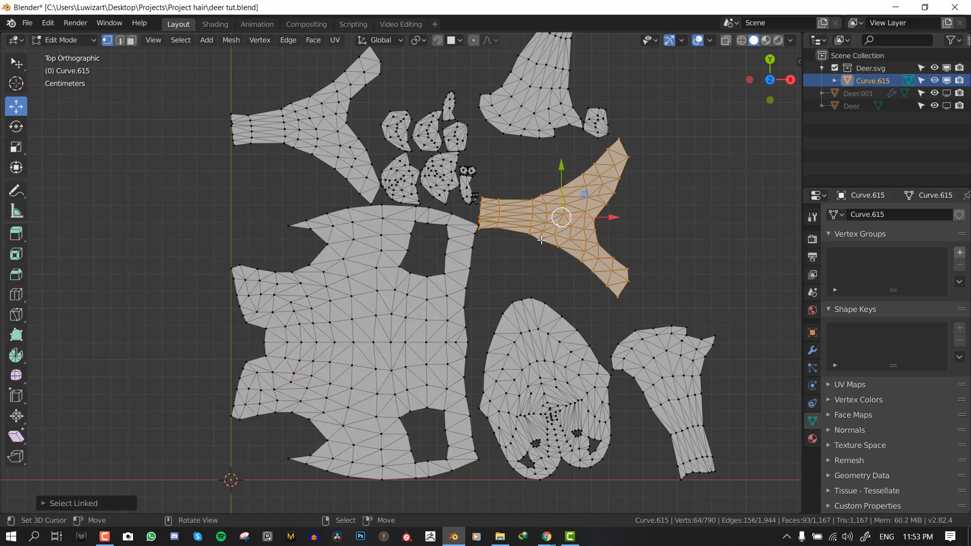
pyautogui.press('g')
pyautogui.rightClick(534, 163)
pyautogui.keyDown('shift'); pyautogui.moveTo(533, 163); pyautogui.dragTo(565, 193, button='middle'); pyautogui.keyUp('shift')
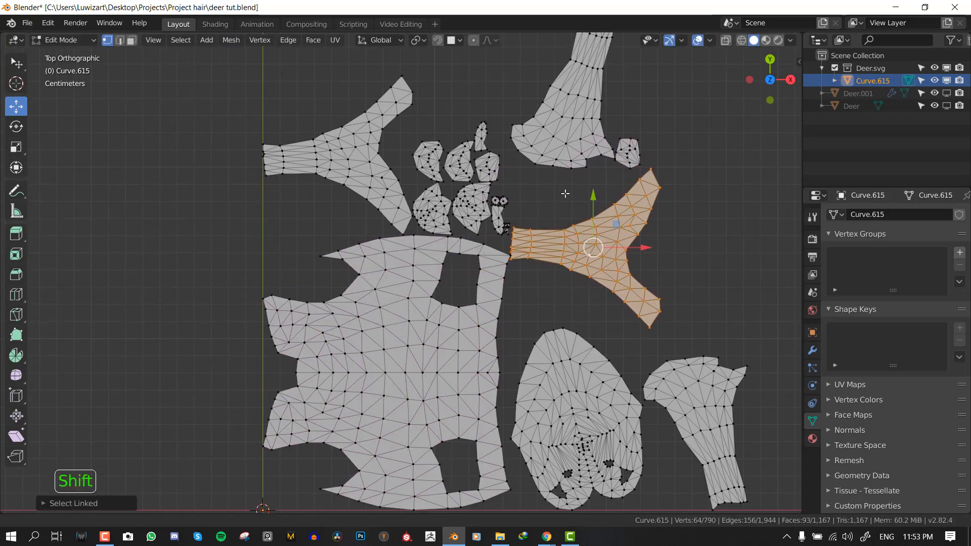
# Select the whole mesh and convert its triangles to quads
pyautogui.scroll(-2, 565, 193)
pyautogui.press('a')
pyautogui.keyDown('shift'); pyautogui.moveTo(499, 210); pyautogui.dragTo(464, 169, button='middle'); pyautogui.keyUp('shift')
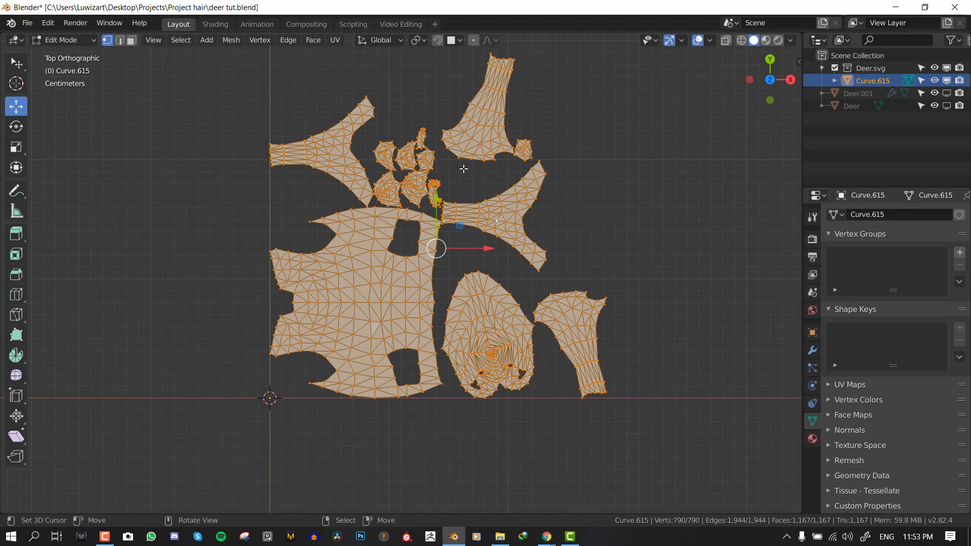
pyautogui.scroll(2, 445, 318)
pyautogui.keyDown('shift'); pyautogui.moveTo(445, 317); pyautogui.dragTo(444, 254, button='middle'); pyautogui.keyUp('shift')
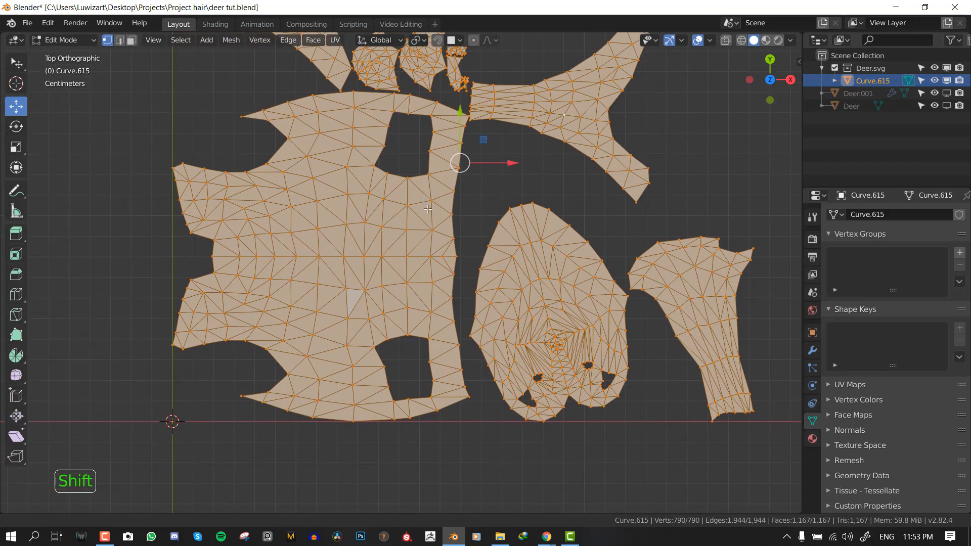
pyautogui.scroll(-2, 444, 254)
pyautogui.scroll(1, 408, 216)
pyautogui.scroll(1, 409, 216)
pyautogui.keyDown('shift'); pyautogui.moveTo(409, 216); pyautogui.dragTo(408, 269, button='middle'); pyautogui.keyUp('shift')
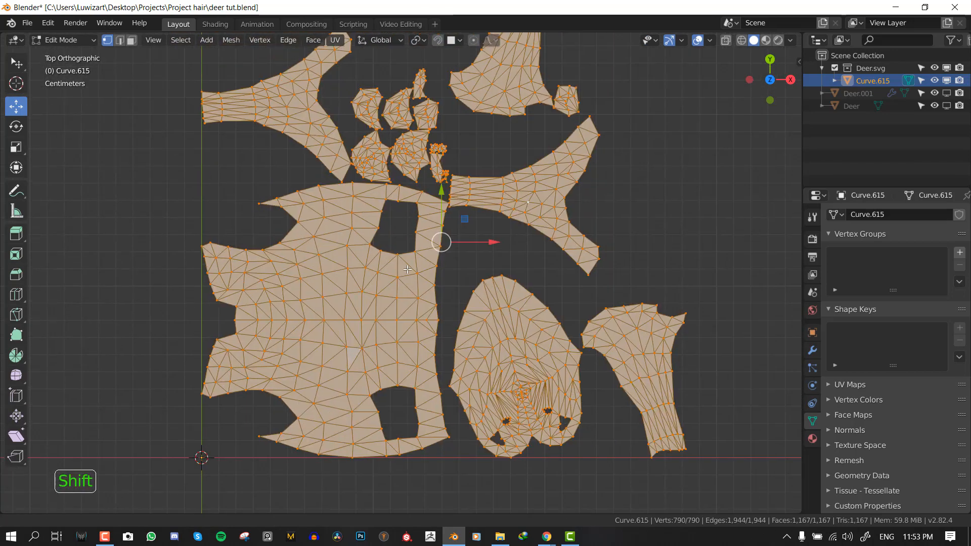
pyautogui.hotkey('alt', 'j')
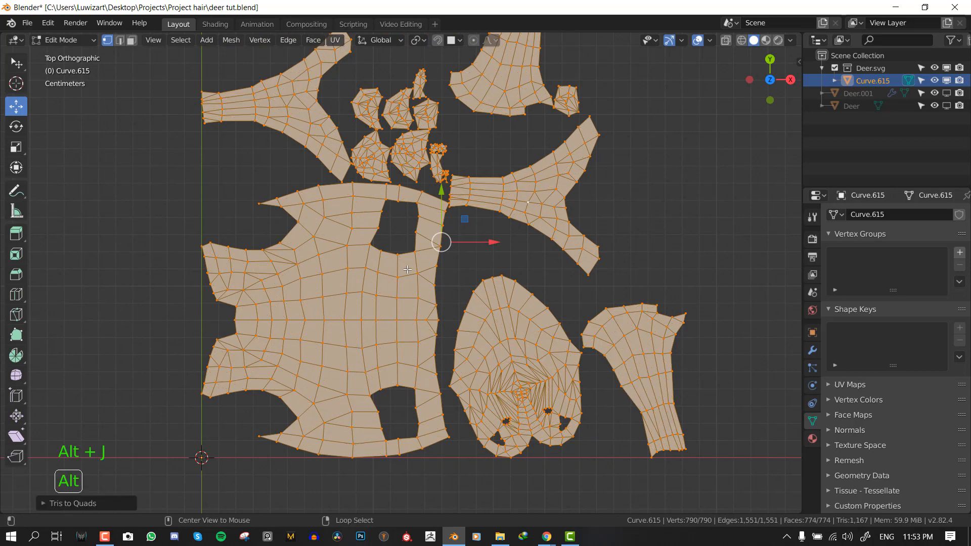
pyautogui.scroll(-2, 431, 274)
pyautogui.scroll(1, 486, 232)
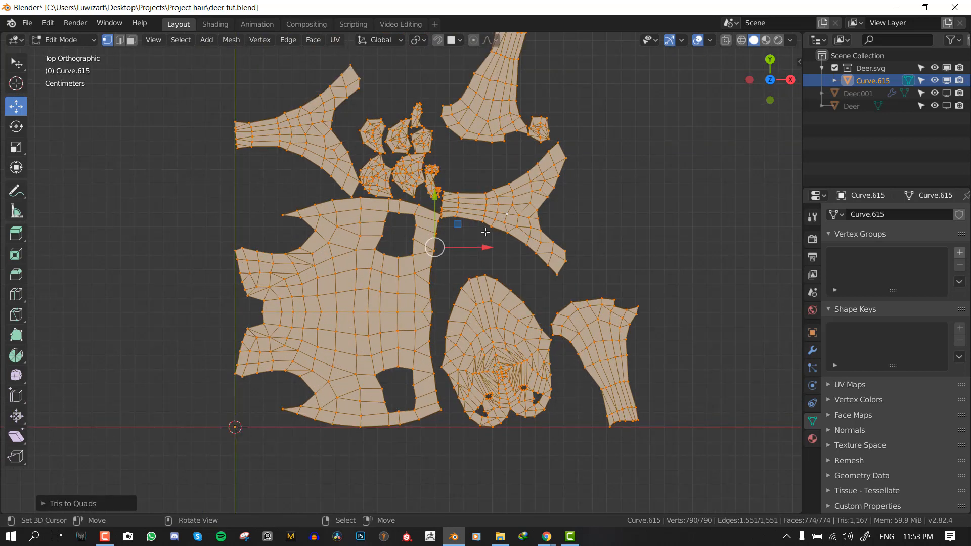
# Readjust the Tris to Quads operation with Max Face Angle 180° and Max Shape Angle 180°
pyautogui.click(52, 22)
pyautogui.click(84, 119)
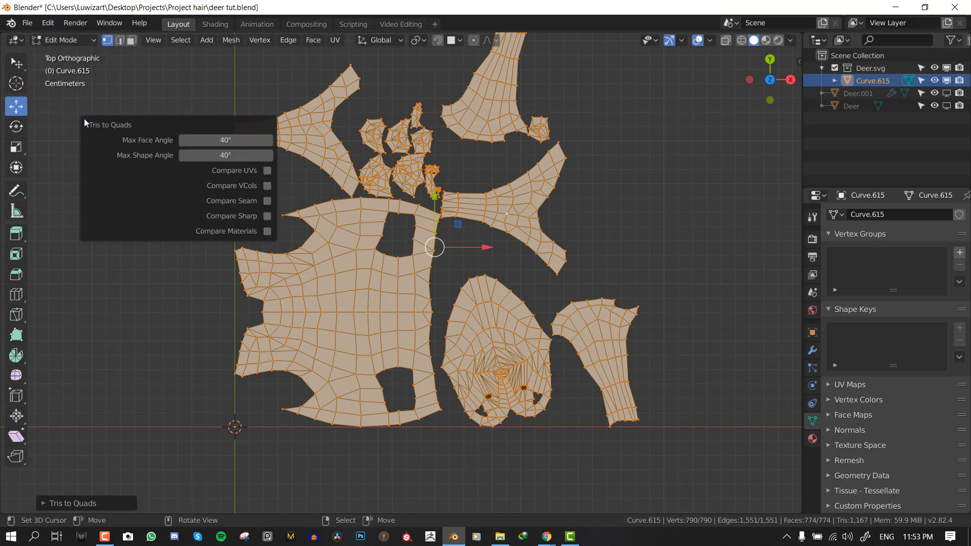
pyautogui.moveTo(238, 140); pyautogui.dragTo(241, 140)
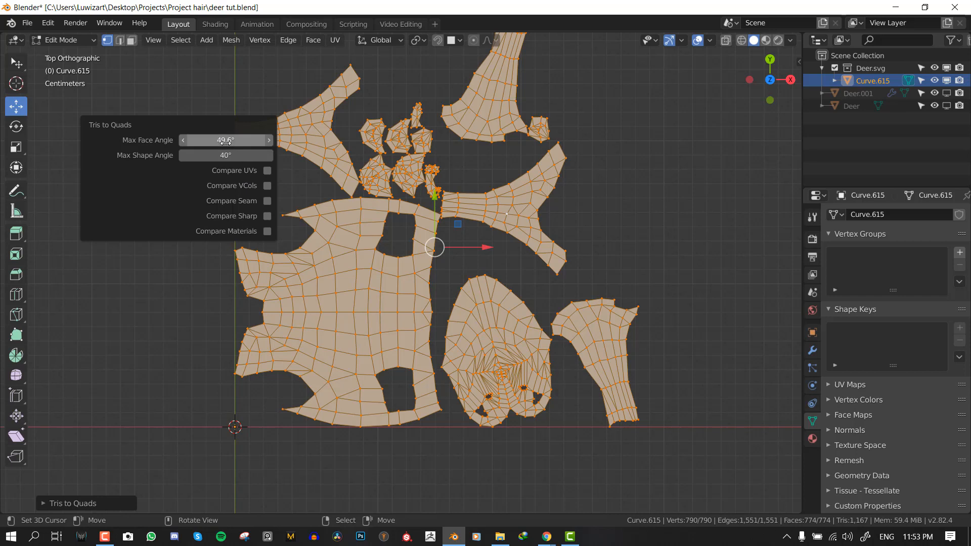
pyautogui.moveTo(225, 155); pyautogui.dragTo(329, 156)
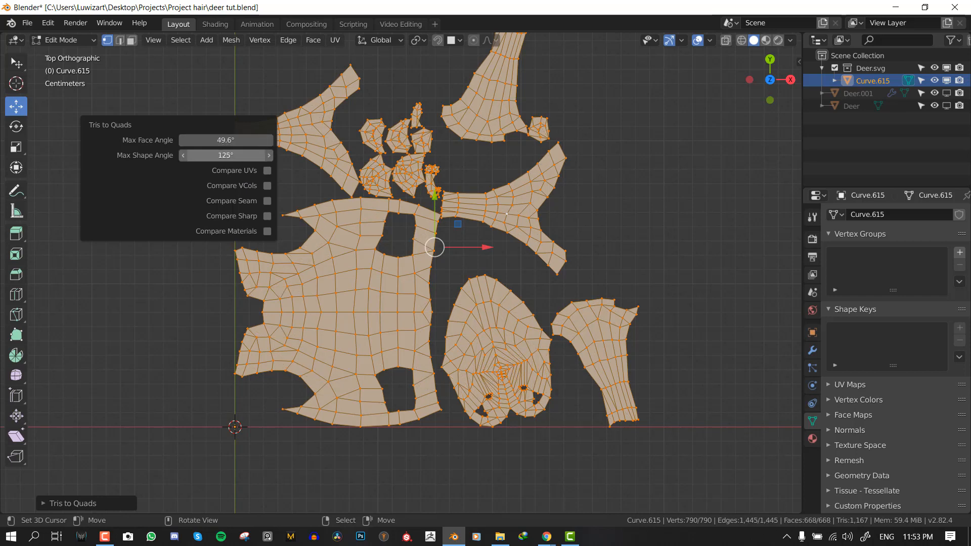
pyautogui.moveTo(225, 155); pyautogui.dragTo(243, 155)
pyautogui.moveTo(225, 140); pyautogui.dragTo(266, 140)
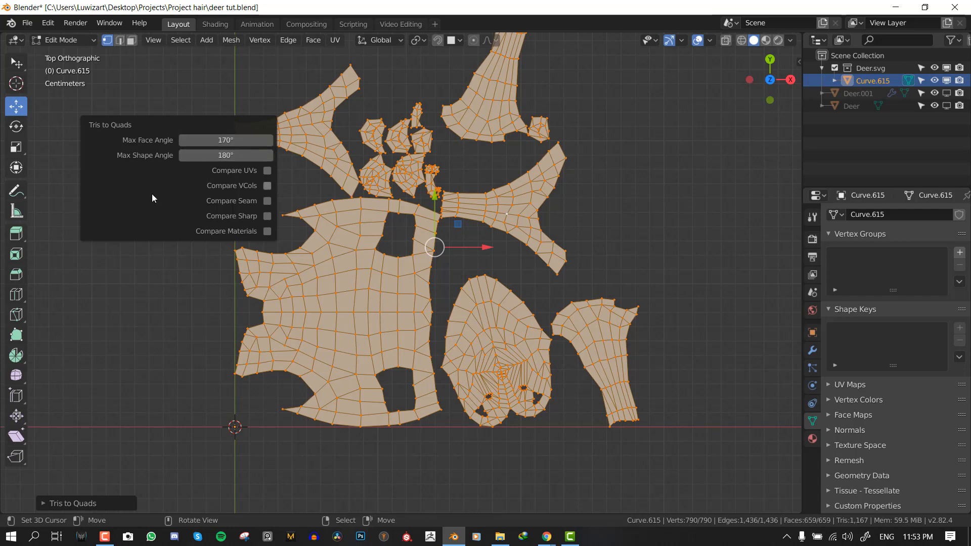
pyautogui.moveTo(225, 140); pyautogui.dragTo(228, 141)
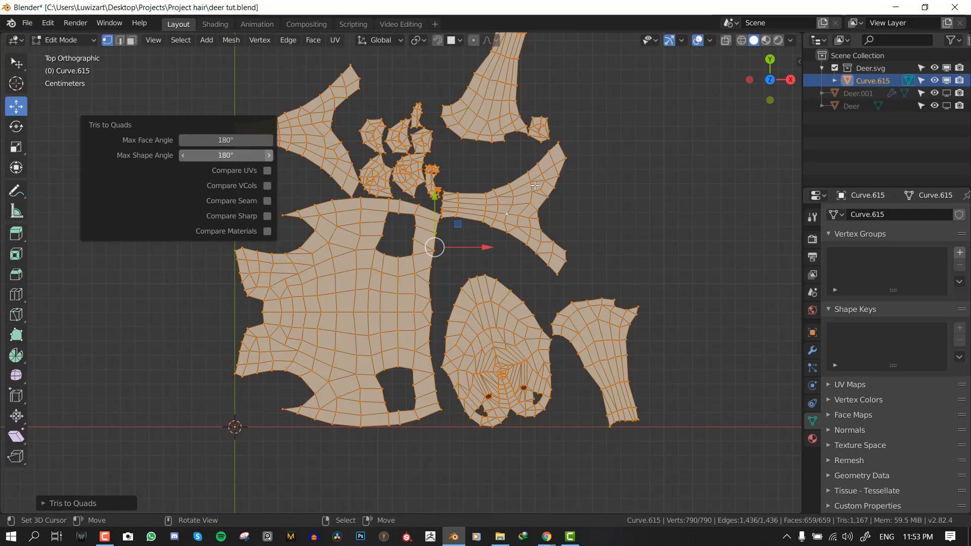
# Deselect the geometry, return to Object Mode, and apply the flat mesh's object transform
pyautogui.hotkey('alt', 'a')
pyautogui.moveTo(459, 230); pyautogui.dragTo(421, 262, button='middle')
pyautogui.press('Tab')
pyautogui.hotkey('ctrl', 'a')
pyautogui.click(557, 254)
# Set the flat mesh's origin to its geometry and save the file
pyautogui.press('w')
pyautogui.moveTo(506, 251)
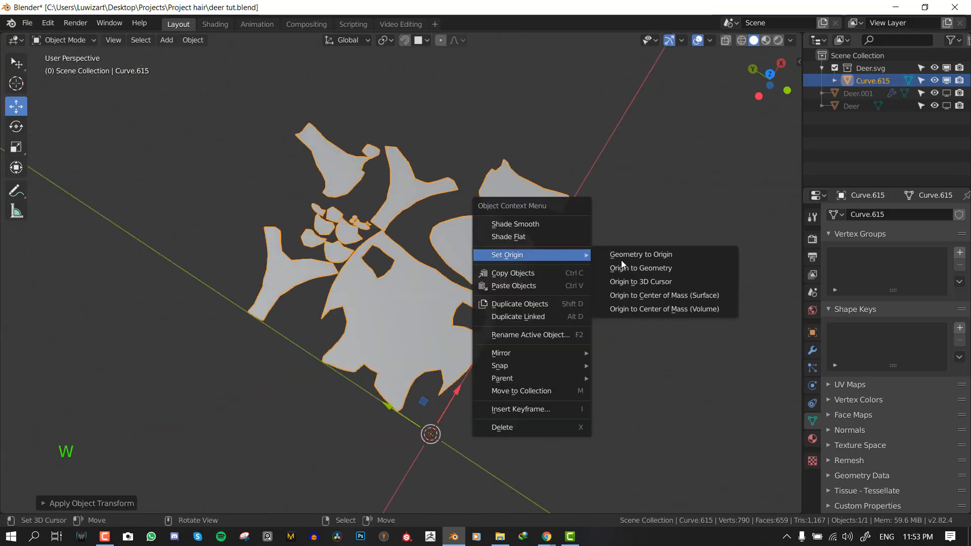
pyautogui.click(643, 269)
pyautogui.press('KP_1')
pyautogui.moveTo(405, 227); pyautogui.dragTo(486, 250, button='middle')
pyautogui.hotkey('alt', 'w')
pyautogui.hotkey('alt', 'a')
pyautogui.hotkey('ctrl', 's')
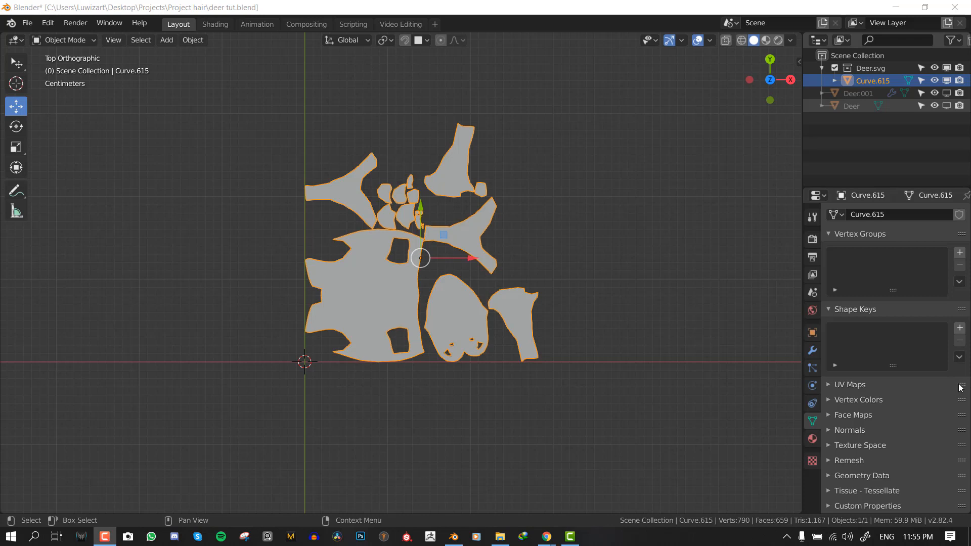
# Apply Rotation & Scale to the flat mesh object
pyautogui.moveTo(614, 342); pyautogui.dragTo(621, 316, button='middle')
pyautogui.moveTo(671, 275); pyautogui.dragTo(714, 327, button='middle')
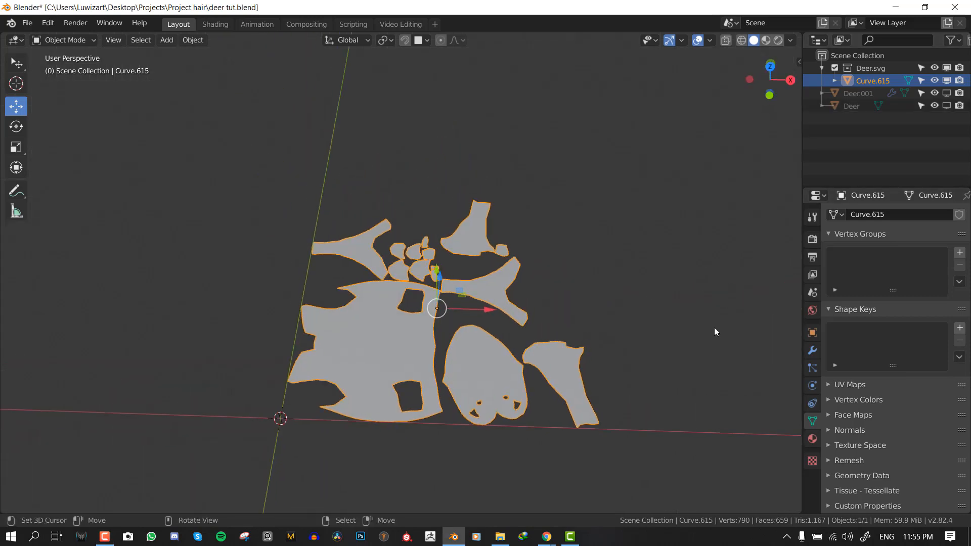
pyautogui.scroll(-3, 338, 360)
pyautogui.hotkey('ctrl', 'a')
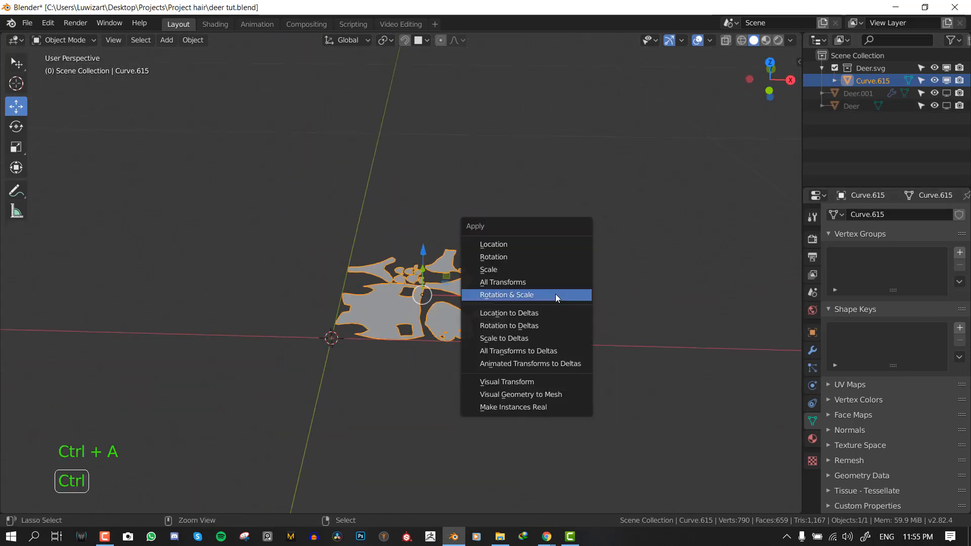
pyautogui.click(556, 293)
# Scale the flat mesh up several times over so it becomes much larger in the scene
pyautogui.press('s')
pyautogui.click(676, 344)
pyautogui.scroll(-9, 536, 301)
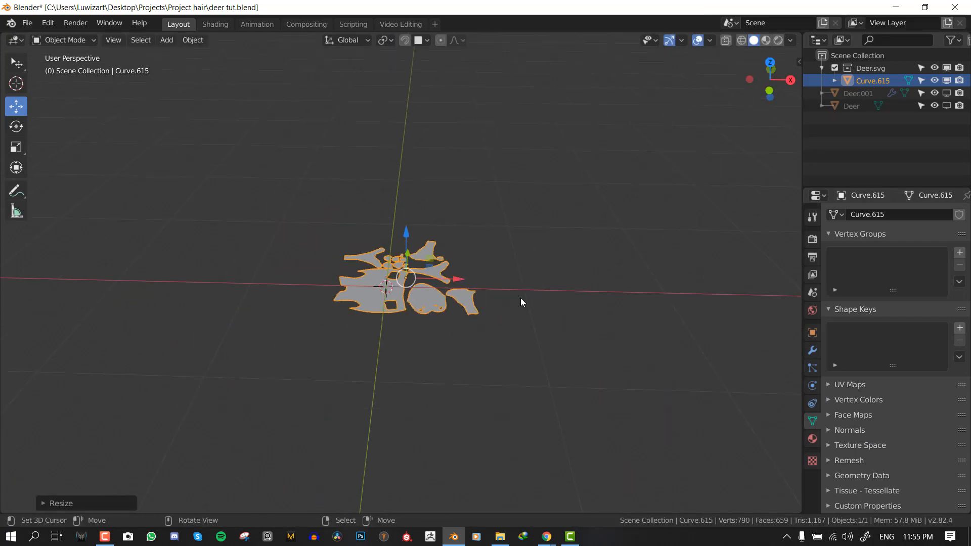
pyautogui.press('s')
pyautogui.click(678, 354)
pyautogui.press('s')
pyautogui.click(563, 320)
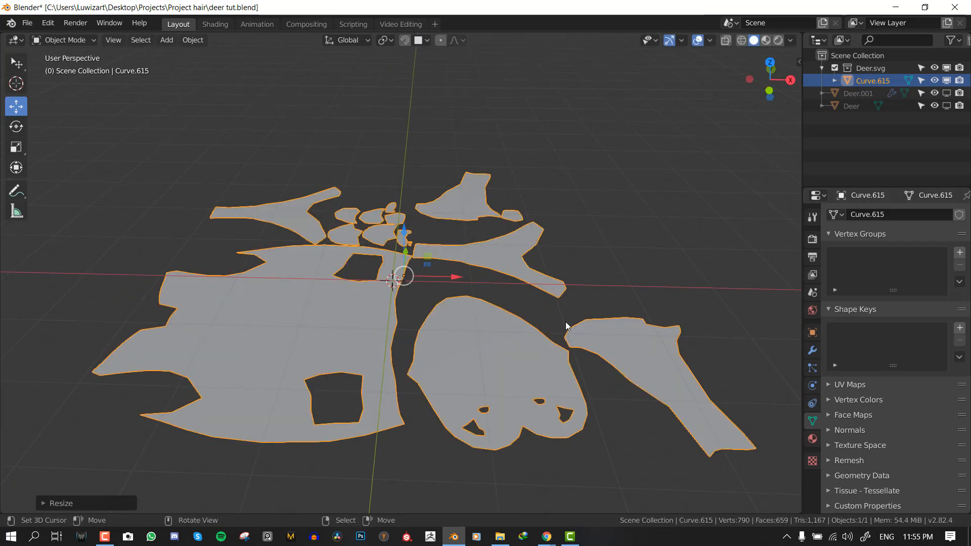
# Move the flat mesh in top view so it sits beside the world origin on the positive X side
pyautogui.press('KP_1')
pyautogui.press('KP_7')
pyautogui.press('g')
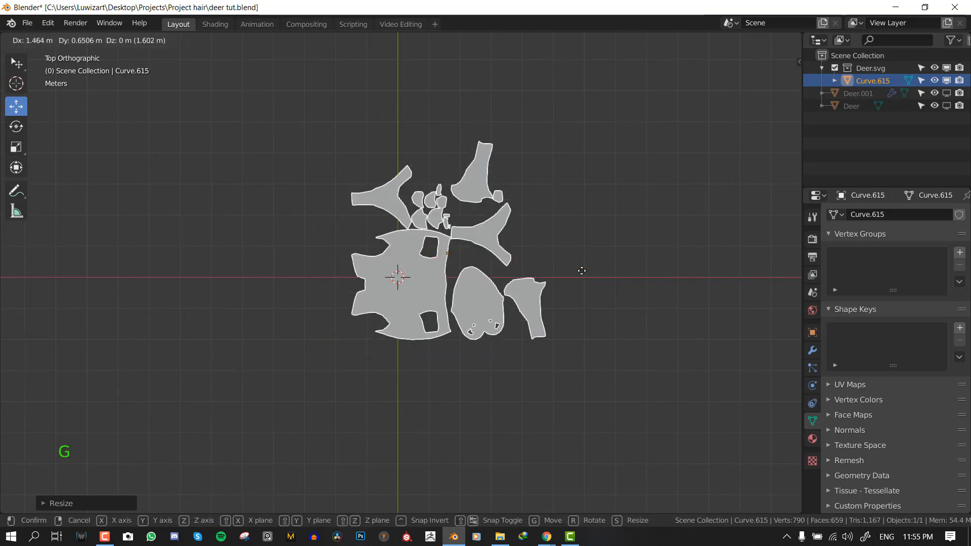
pyautogui.click(564, 253)
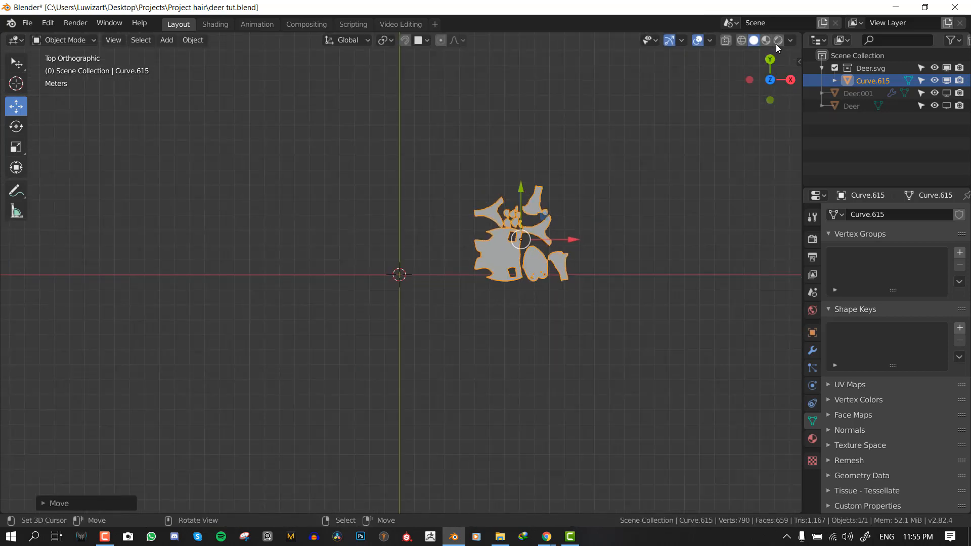
# Split the 3D viewport into two side-by-side areas and make the Deer object visible in the viewports
pyautogui.moveTo(802, 35); pyautogui.dragTo(479, 91)
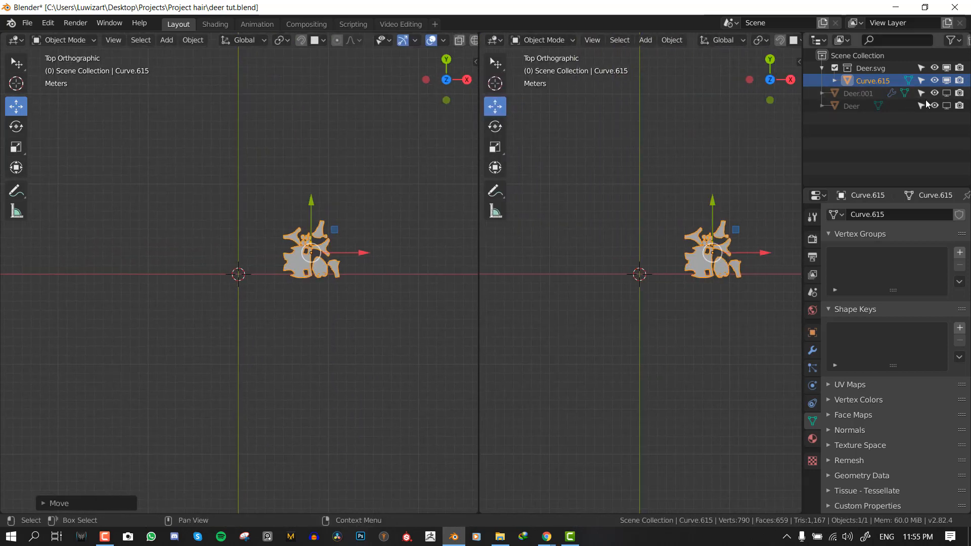
pyautogui.click(948, 106)
pyautogui.keyDown('shift'); pyautogui.moveTo(204, 286); pyautogui.dragTo(324, 248, button='middle'); pyautogui.keyUp('shift')
pyautogui.scroll(4, 336, 246)
pyautogui.keyDown('shift'); pyautogui.moveTo(394, 224); pyautogui.dragTo(237, 265, button='middle'); pyautogui.keyUp('shift')
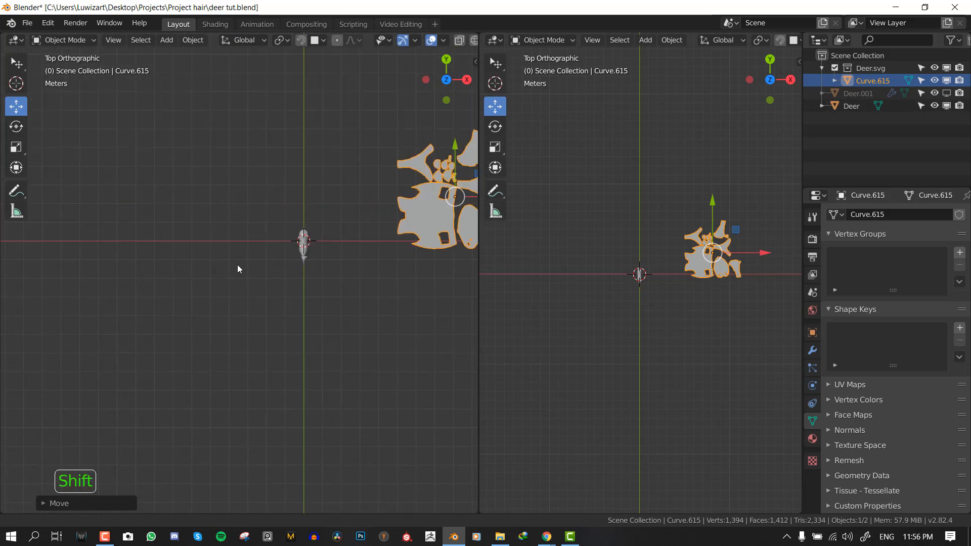
# Select the deer model at the world origin and switch the second viewport area to the UV Editor
pyautogui.scroll(3, 303, 244)
pyautogui.press('KP_1')
pyautogui.keyDown('shift'); pyautogui.moveTo(333, 252); pyautogui.dragTo(266, 256, button='middle'); pyautogui.keyUp('shift')
pyautogui.click(263, 254)
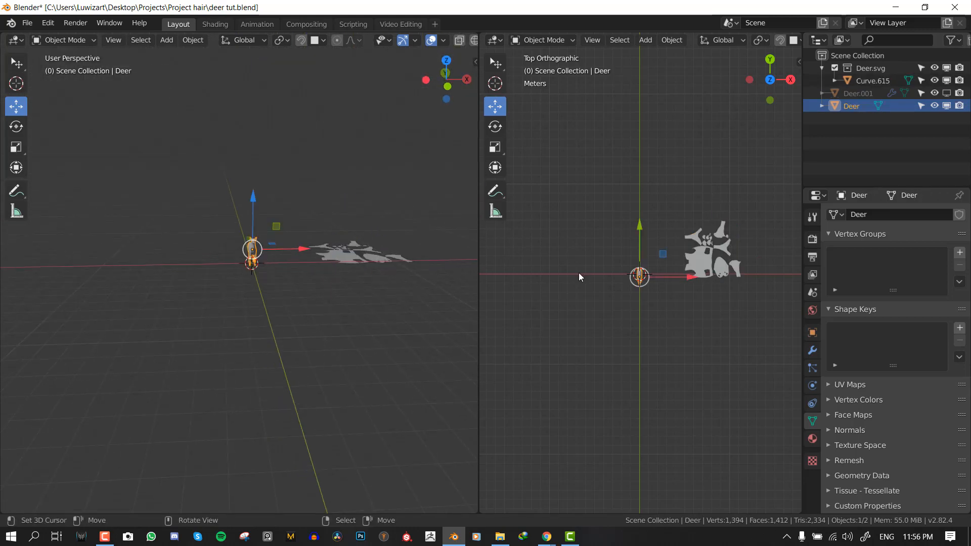
pyautogui.hotkey('shift', 'F10')
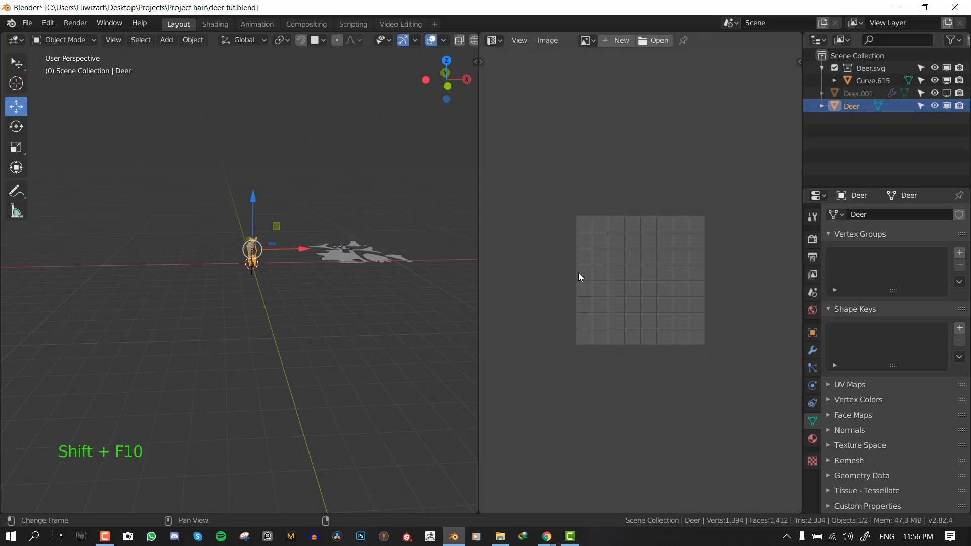
# Examine the deer's UV islands in Edit Mode against the flat mesh, and return to Object Mode
pyautogui.press('Tab')
pyautogui.moveTo(212, 178); pyautogui.dragTo(247, 217, button='middle')
pyautogui.keyDown('shift'); pyautogui.moveTo(405, 217); pyautogui.dragTo(309, 298, button='middle'); pyautogui.keyUp('shift')
pyautogui.scroll(2, 296, 285)
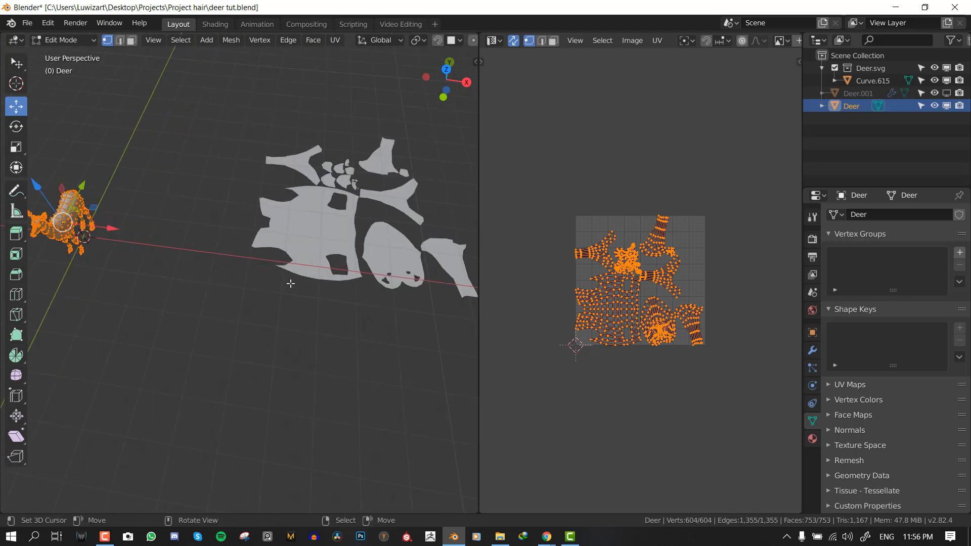
pyautogui.hotkey('alt', 'a')
pyautogui.moveTo(210, 266); pyautogui.dragTo(266, 244, button='middle')
pyautogui.press('Tab')
# Select the flat mesh beside the deer and save the file
pyautogui.moveTo(160, 232); pyautogui.dragTo(315, 260, button='middle')
pyautogui.click(284, 249)
pyautogui.hotkey('ctrl', 's')
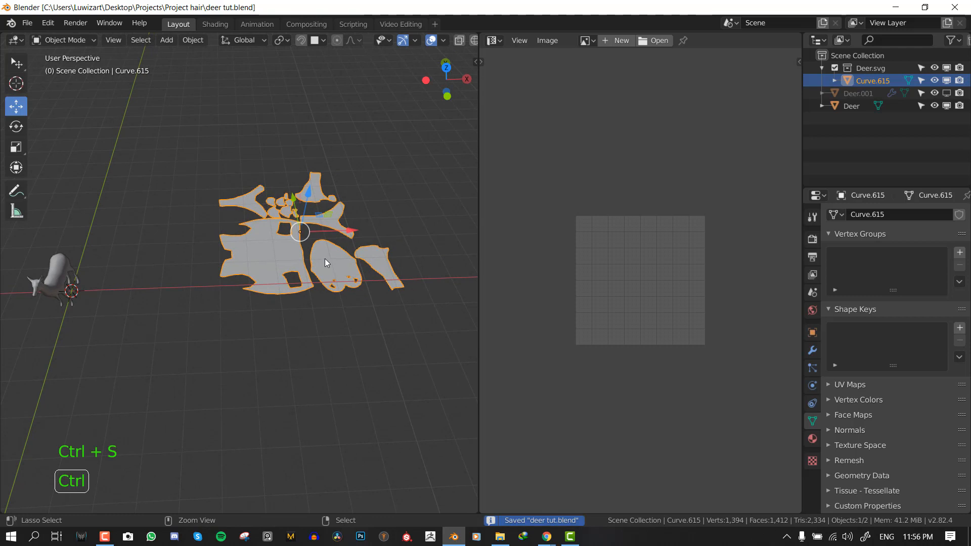
# Add a particle system of the Hair type to the flat mesh
pyautogui.click(813, 368)
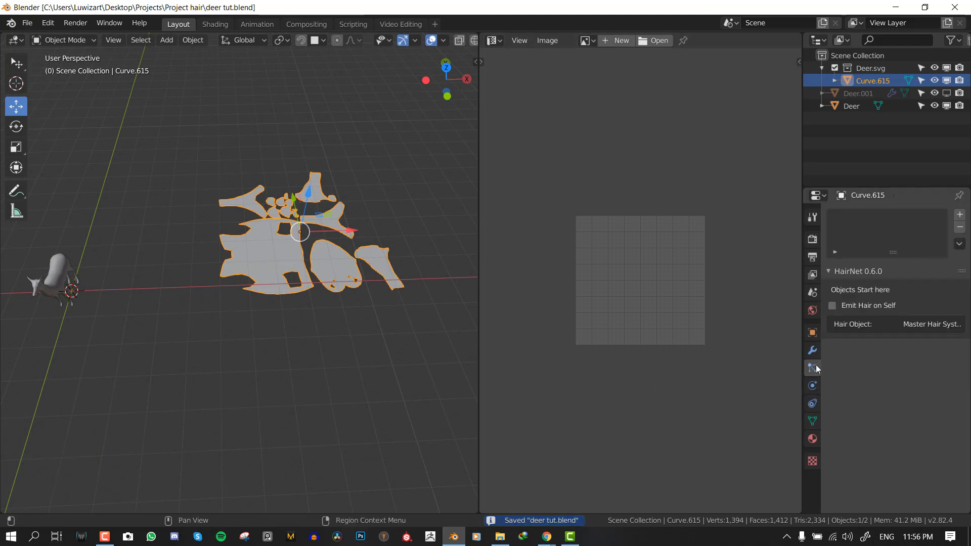
pyautogui.click(869, 275)
pyautogui.click(959, 215)
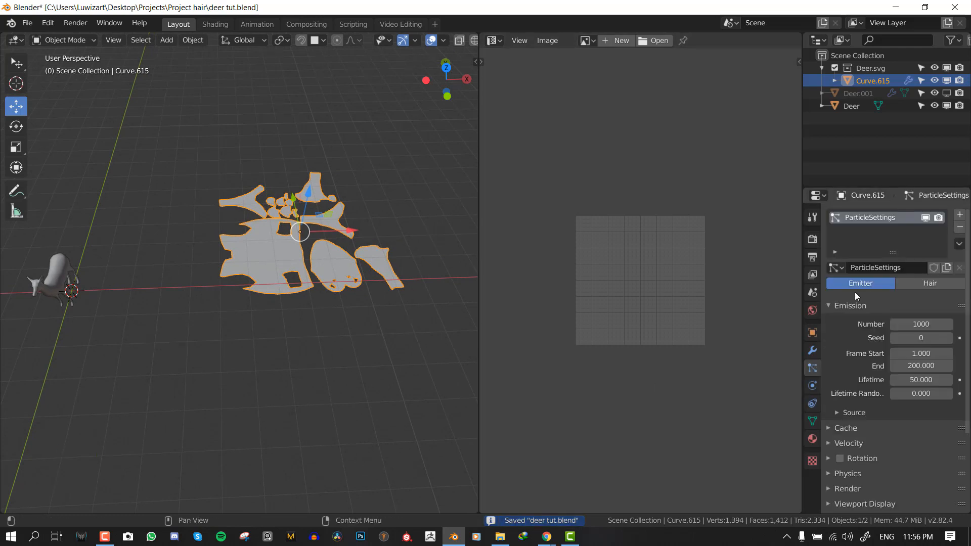
pyautogui.click(923, 284)
pyautogui.moveTo(313, 242)
pyautogui.mouseDown(button='middle')
pyautogui.moveTo(293, 260)
pyautogui.moveTo(323, 249)
pyautogui.mouseUp(button='middle')
pyautogui.scroll(2, 325, 297)
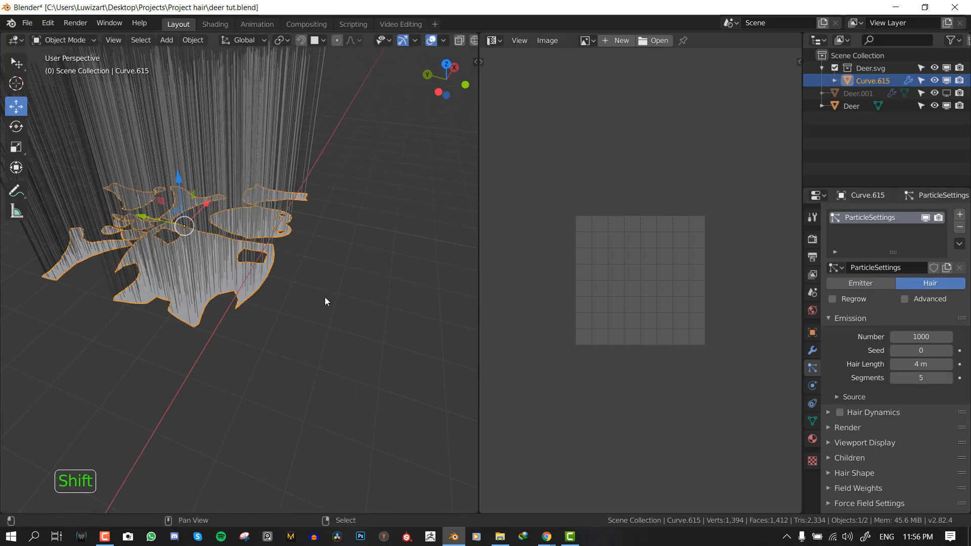
pyautogui.scroll(2, 336, 296)
pyautogui.keyDown('shift'); pyautogui.moveTo(325, 297); pyautogui.dragTo(270, 328, button='middle'); pyautogui.keyUp('shift')
pyautogui.hotkey('alt', 'a')
pyautogui.click(270, 329)
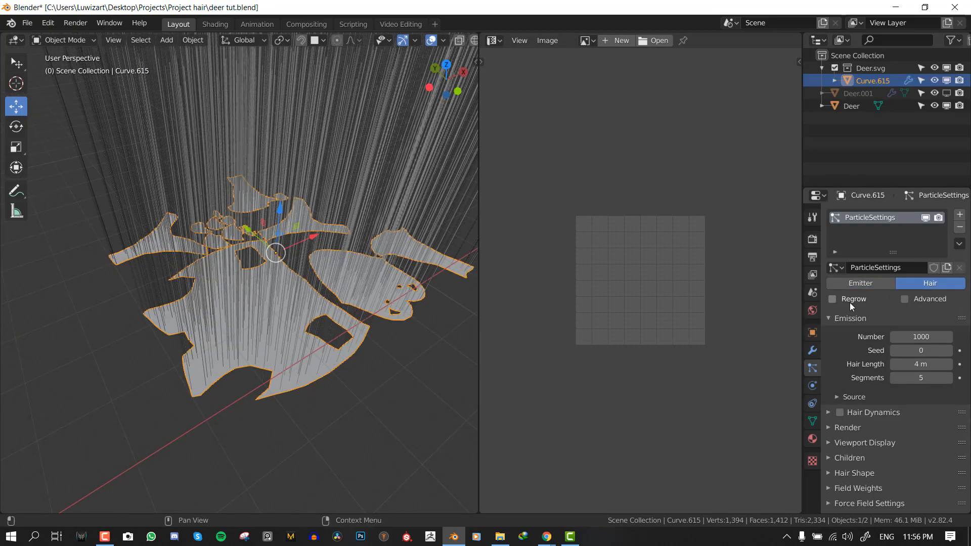
# Give the flat mesh a new base material and a second material named hair
pyautogui.click(812, 439)
pyautogui.click(898, 259)
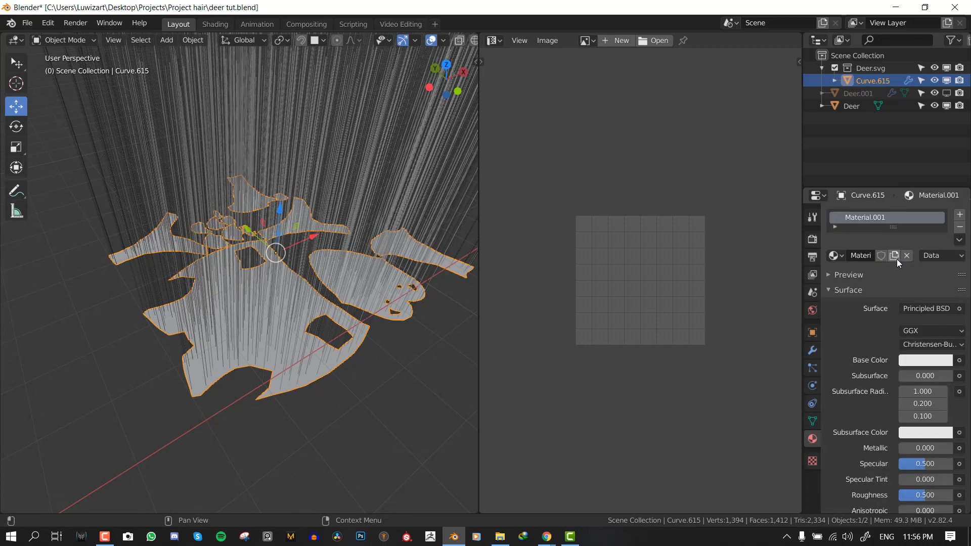
pyautogui.click(960, 214)
pyautogui.click(863, 281)
pyautogui.doubleClick(863, 281)
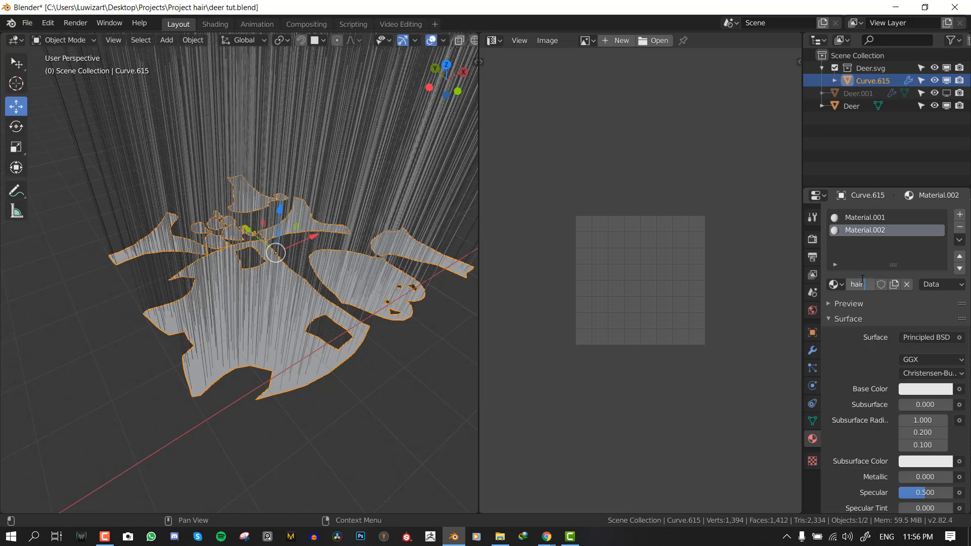
pyautogui.press('Return')
# Darken the hair material's viewport display colour to a value of 0.171
pyautogui.click(861, 320)
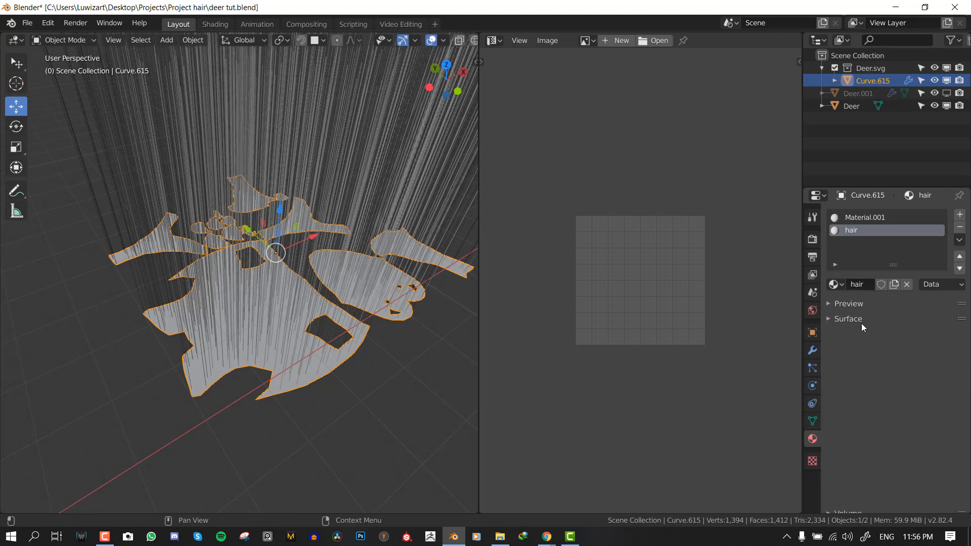
pyautogui.click(865, 402)
pyautogui.click(918, 424)
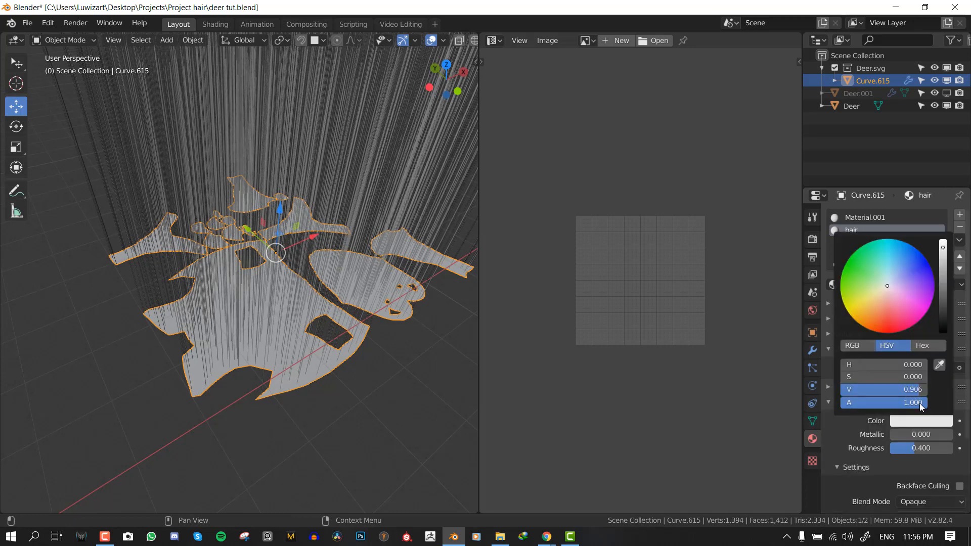
pyautogui.moveTo(943, 303); pyautogui.dragTo(943, 317)
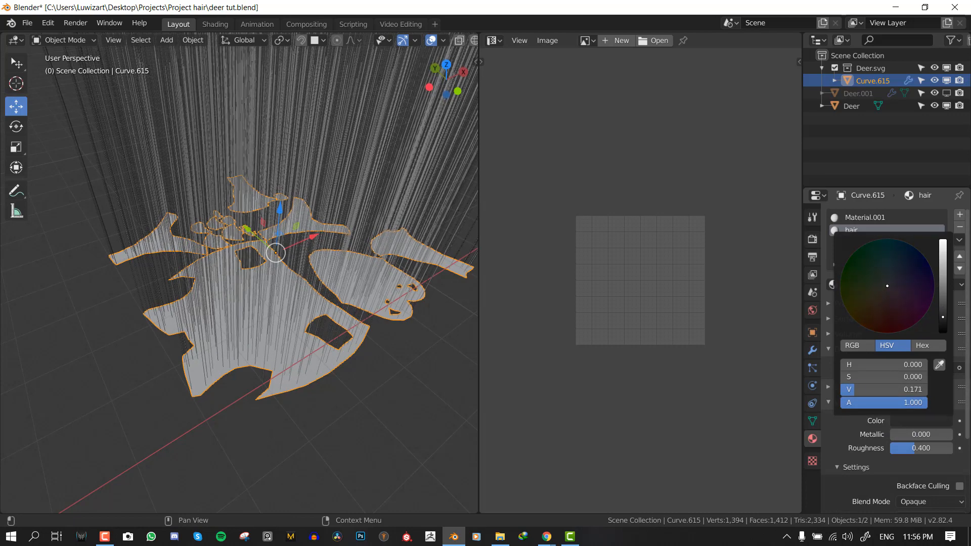
# Assign the hair material to the particle system's render settings
pyautogui.click(813, 368)
pyautogui.scroll(-3, 905, 389)
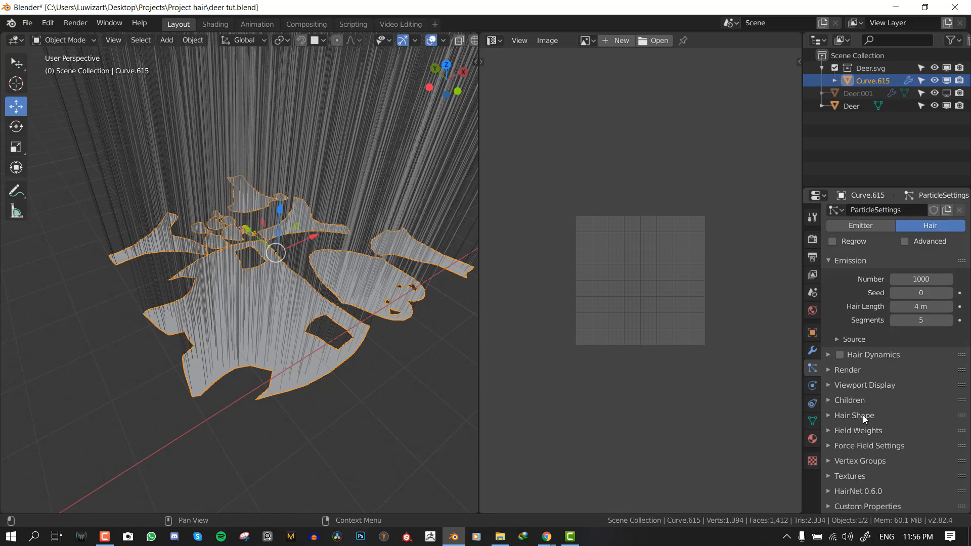
pyautogui.click(851, 372)
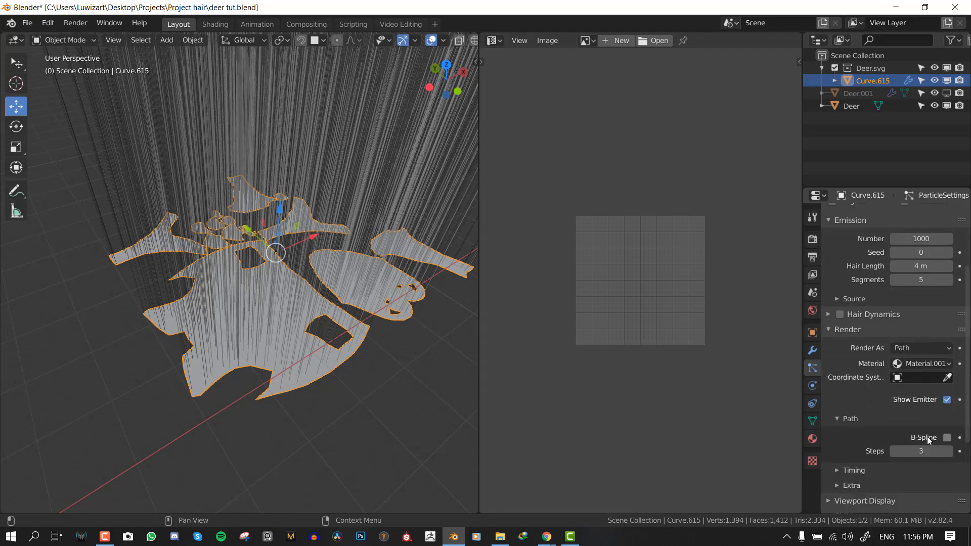
pyautogui.scroll(-2, 927, 436)
pyautogui.click(919, 363)
pyautogui.click(896, 395)
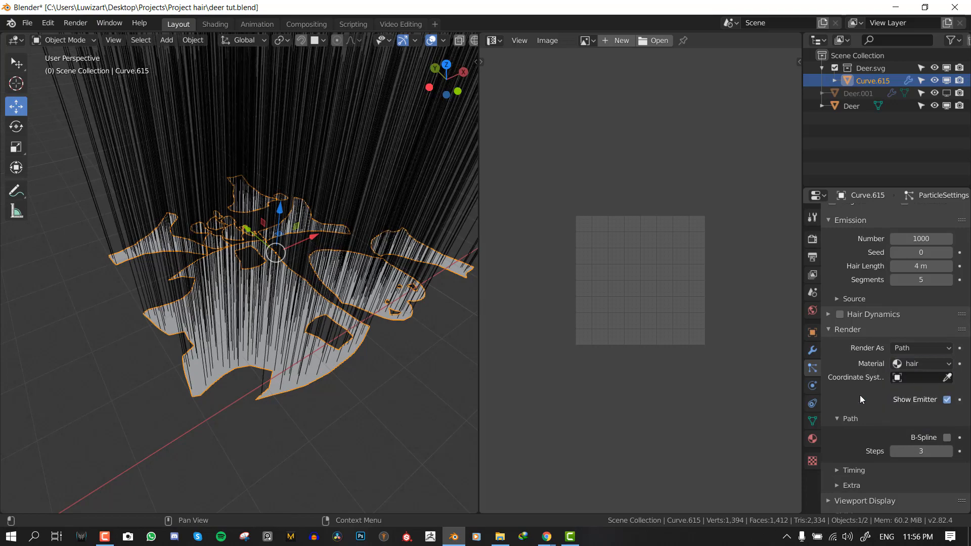
pyautogui.moveTo(212, 325); pyautogui.dragTo(273, 313, button='middle')
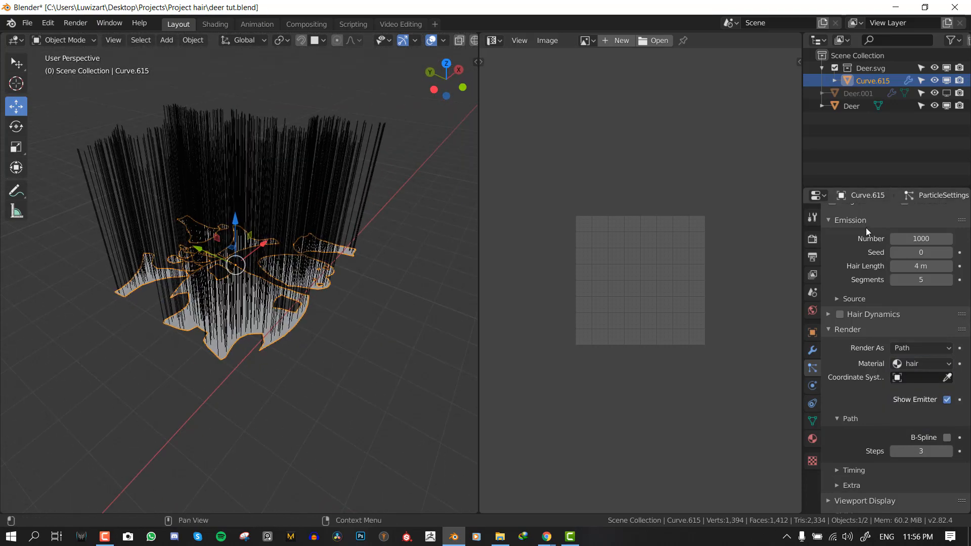
# Try hair lengths of 0.1 m and 0.5 m on the flat mesh's particle system
pyautogui.scroll(3, 893, 268)
pyautogui.doubleClick(925, 327)
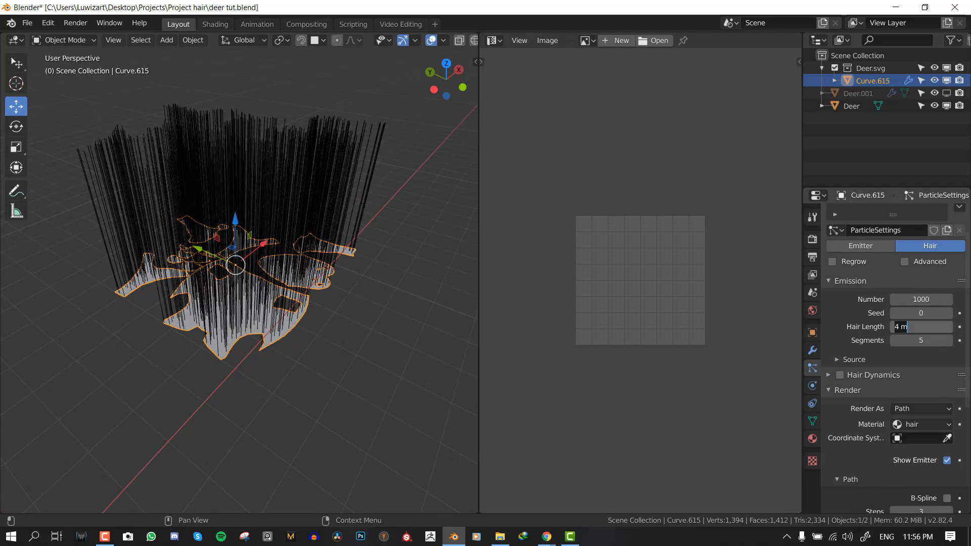
pyautogui.write('0.1')
pyautogui.press('Return')
pyautogui.click(921, 327)
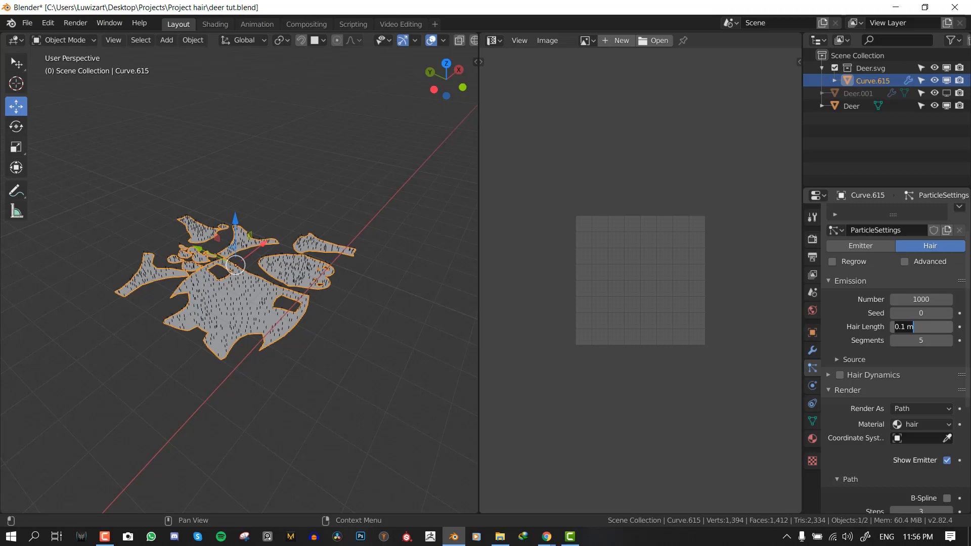
pyautogui.write('0.5')
pyautogui.press('Return')
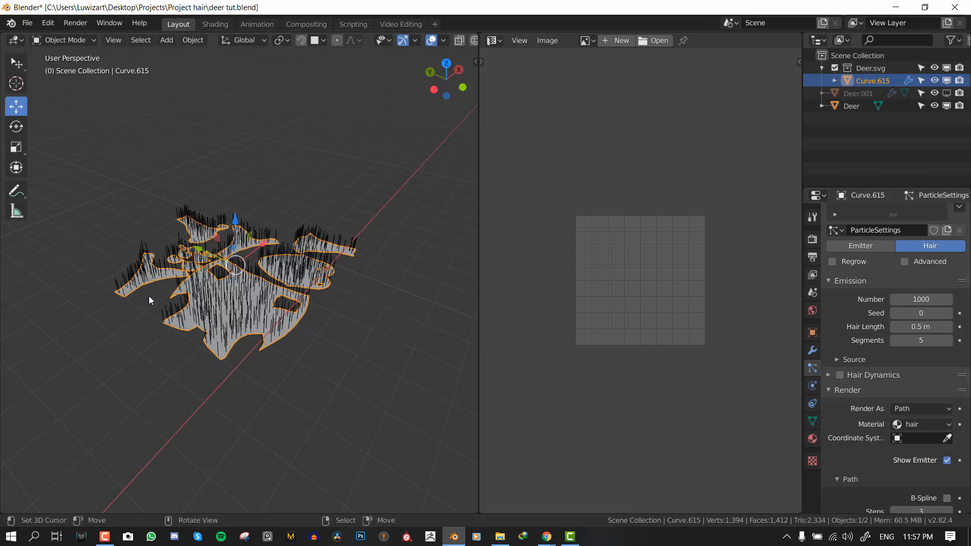
pyautogui.moveTo(212, 290); pyautogui.dragTo(163, 296, button='middle')
pyautogui.scroll(2, 223, 305)
pyautogui.scroll(2, 198, 299)
pyautogui.keyDown('shift'); pyautogui.moveTo(232, 307); pyautogui.dragTo(286, 304, button='middle'); pyautogui.keyUp('shift')
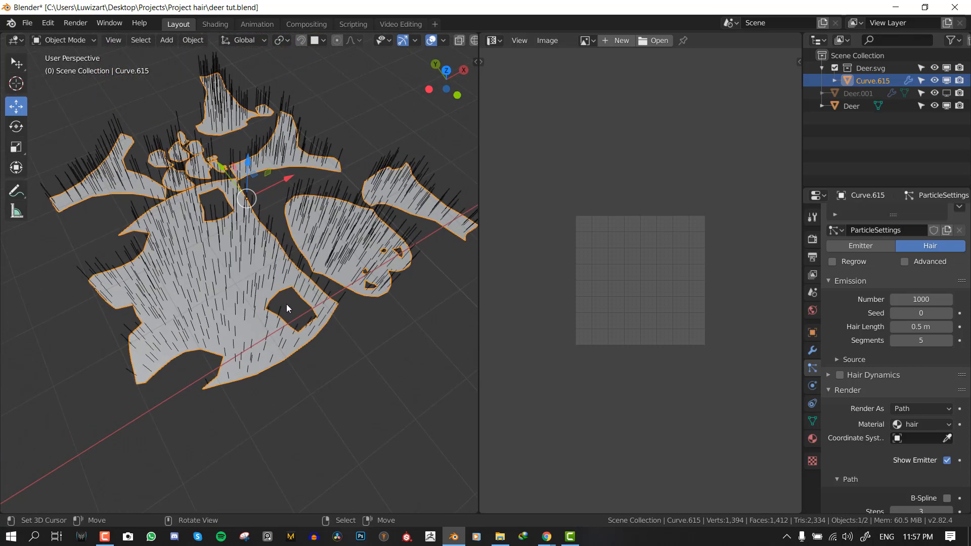
pyautogui.scroll(2, 905, 268)
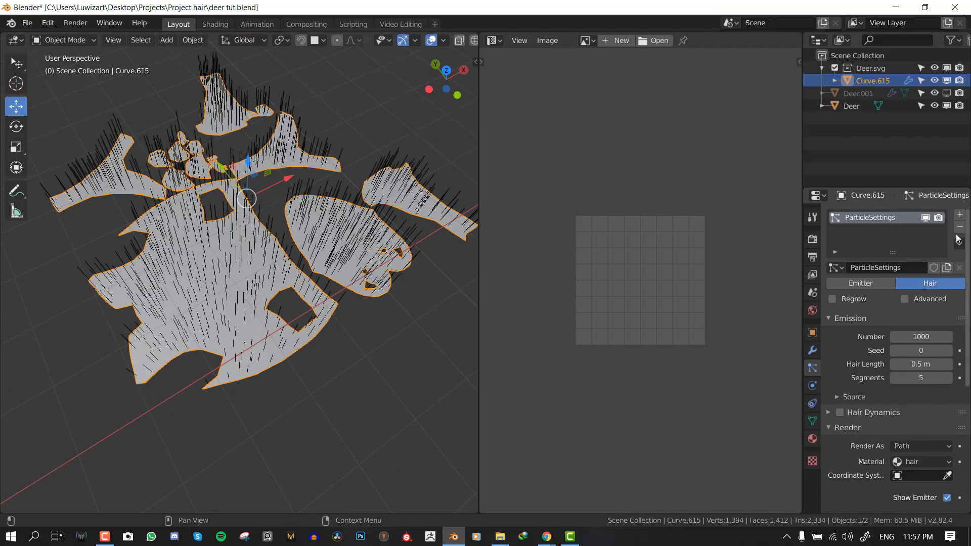
# Set the particle system's hair length to 0.2 m
pyautogui.moveTo(440, 318); pyautogui.dragTo(395, 304, button='middle')
pyautogui.press('KP_7')
pyautogui.scroll(-3, 417, 321)
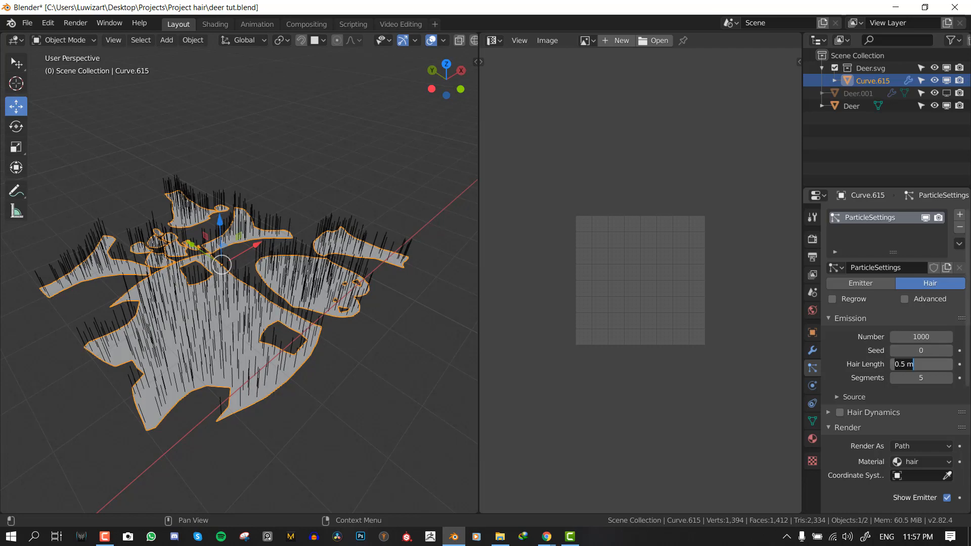
pyautogui.hotkey('ctrl', 'a')
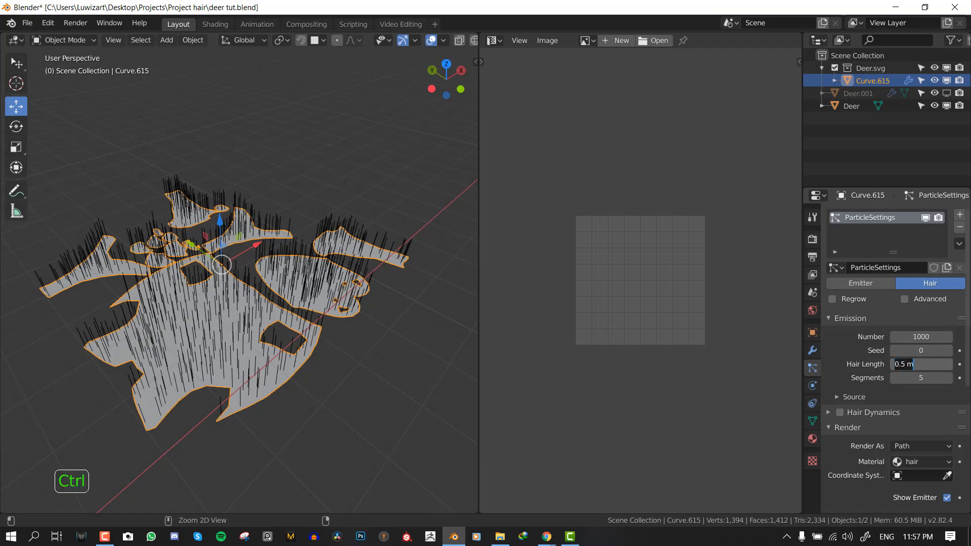
pyautogui.write('0.2')
pyautogui.press('Return')
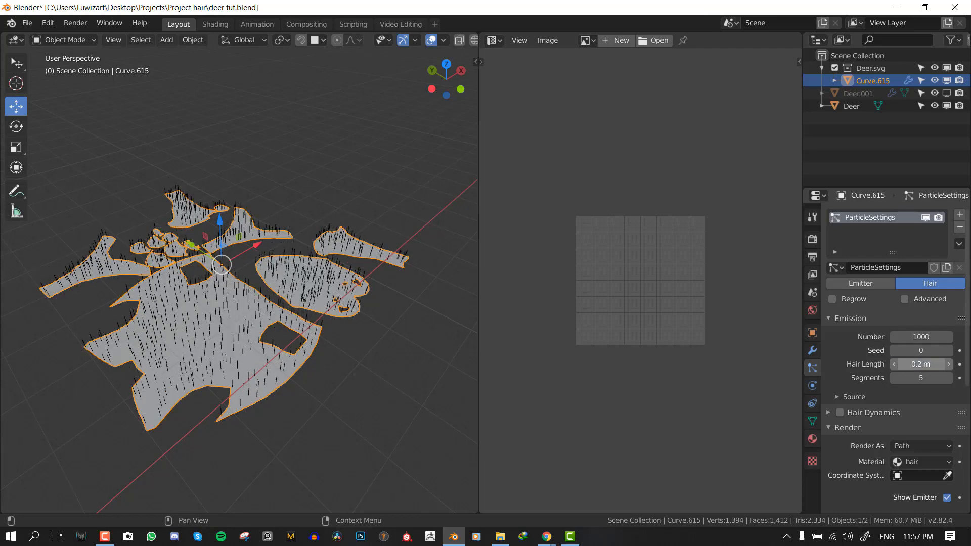
# Set the number of emitted hairs to 0
pyautogui.moveTo(203, 371); pyautogui.dragTo(163, 350, button='middle')
pyautogui.scroll(1, 163, 350)
pyautogui.keyDown('shift'); pyautogui.moveTo(229, 345); pyautogui.dragTo(263, 335, button='middle'); pyautogui.keyUp('shift')
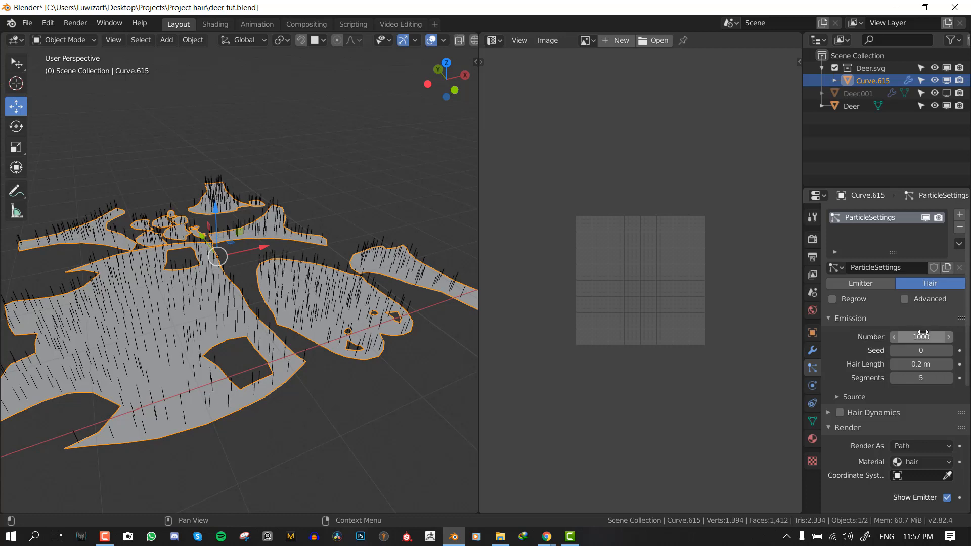
pyautogui.press('Return')
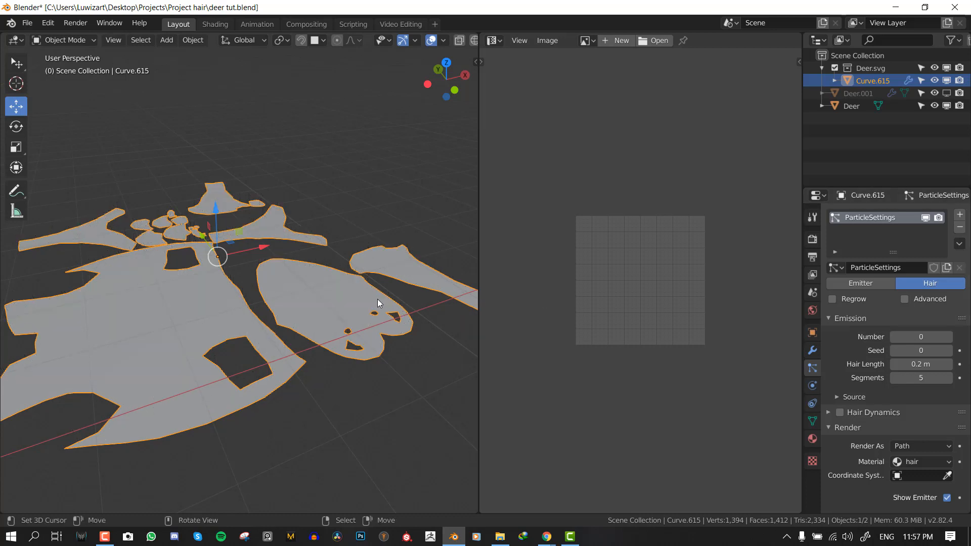
# Switch the flat mesh to Particle Edit mode and widen the 3D viewport area
pyautogui.scroll(-2, 378, 299)
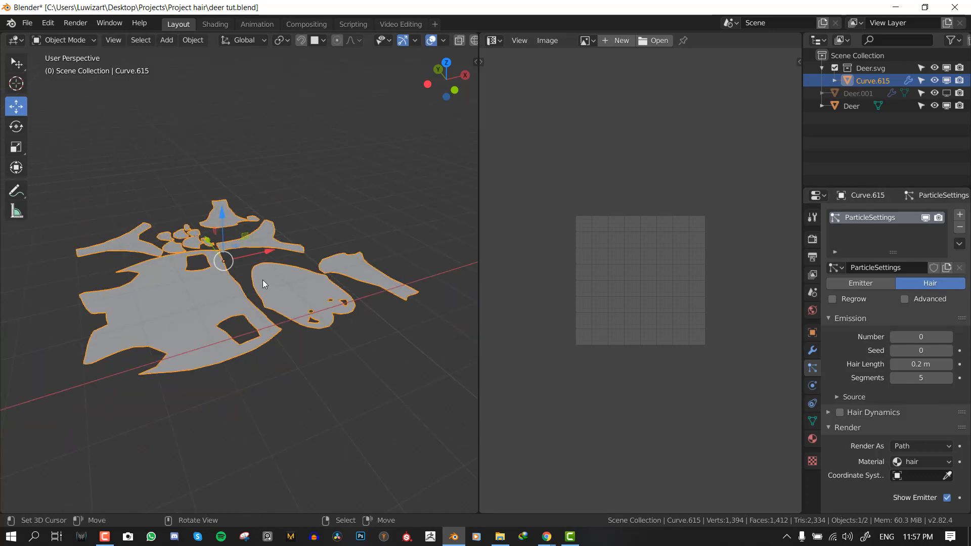
pyautogui.moveTo(263, 280); pyautogui.dragTo(245, 290, button='middle')
pyautogui.scroll(1, 278, 284)
pyautogui.moveTo(308, 257); pyautogui.dragTo(316, 281, button='middle')
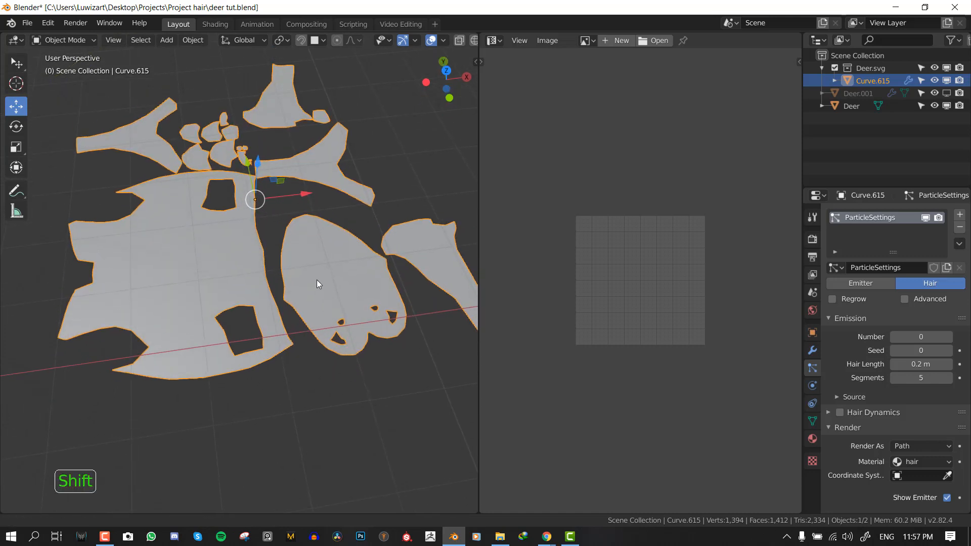
pyautogui.click(82, 44)
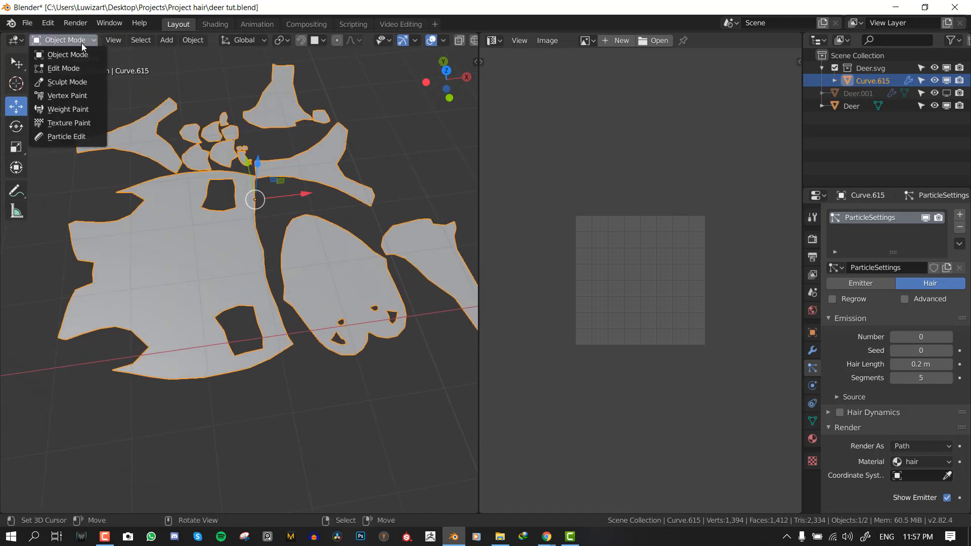
pyautogui.click(65, 137)
pyautogui.moveTo(476, 150); pyautogui.dragTo(678, 172)
# Display the flat mesh's wireframe over its surface in the 3D viewport
pyautogui.moveTo(498, 297); pyautogui.dragTo(499, 273, button='middle')
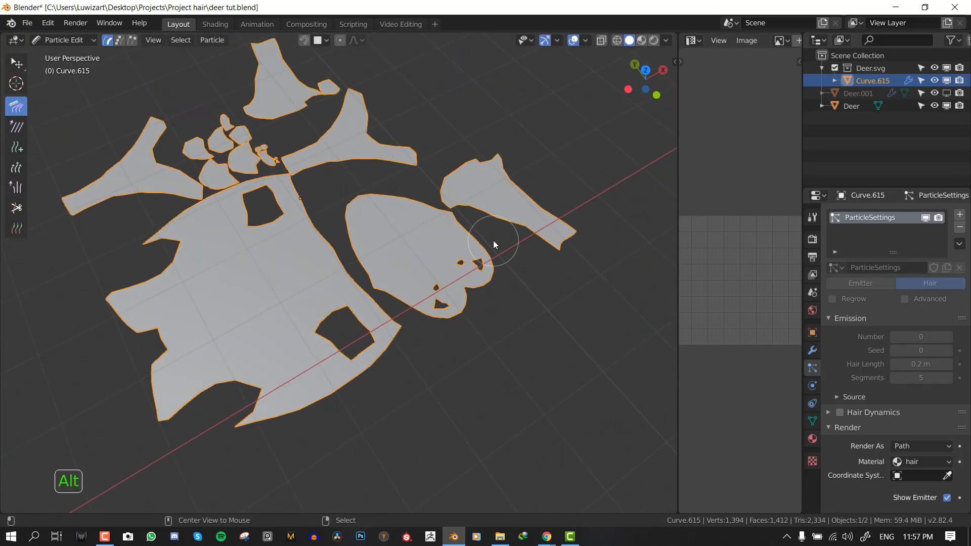
pyautogui.hotkey('alt', 'w')
pyautogui.hotkey('alt', 'a')
pyautogui.moveTo(510, 231); pyautogui.dragTo(407, 217, button='middle')
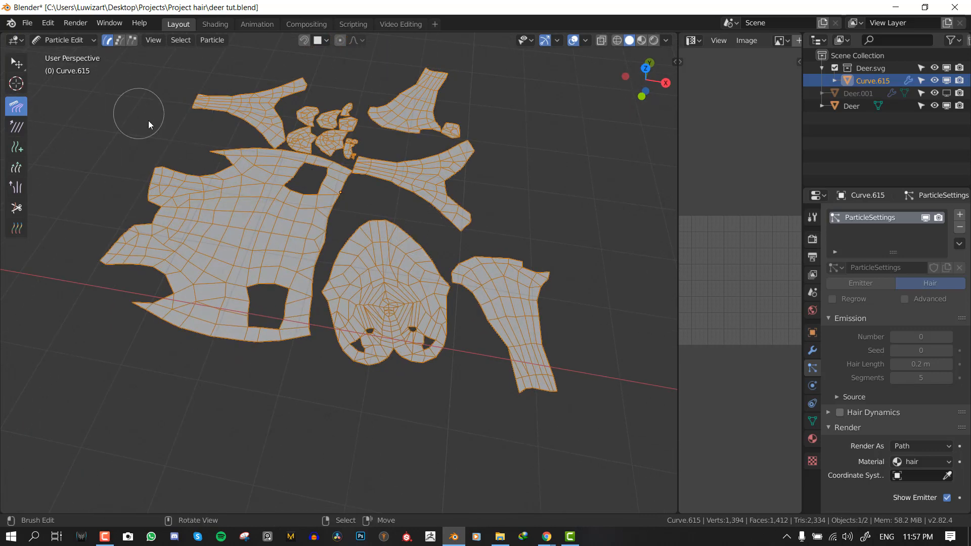
# Turn on the display of the tool settings in the 3D viewport
pyautogui.rightClick(503, 32)
pyautogui.press('Escape')
pyautogui.rightClick(563, 40)
pyautogui.moveTo(563, 41)
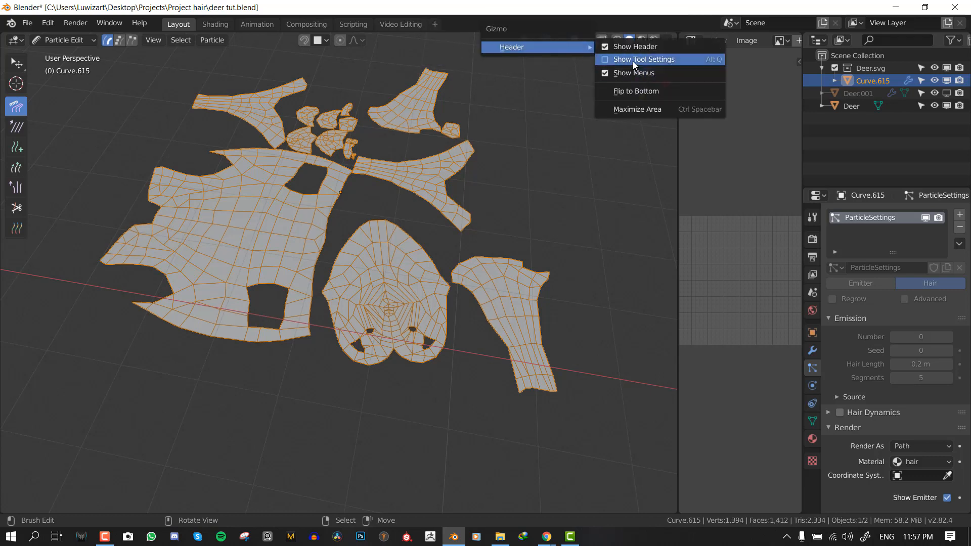
pyautogui.click(633, 60)
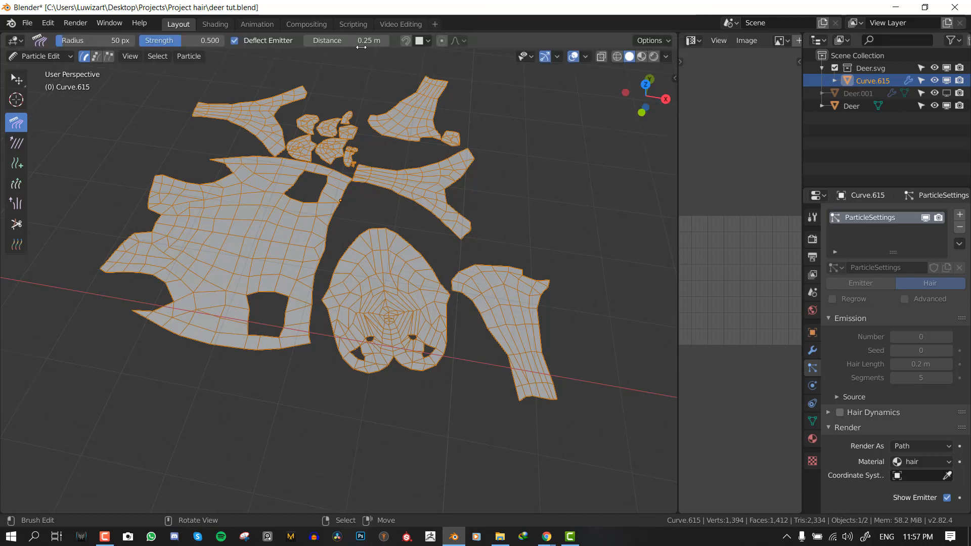
# Test the Add brush on the large body piece, undo the stroke and save the file
pyautogui.click(17, 170)
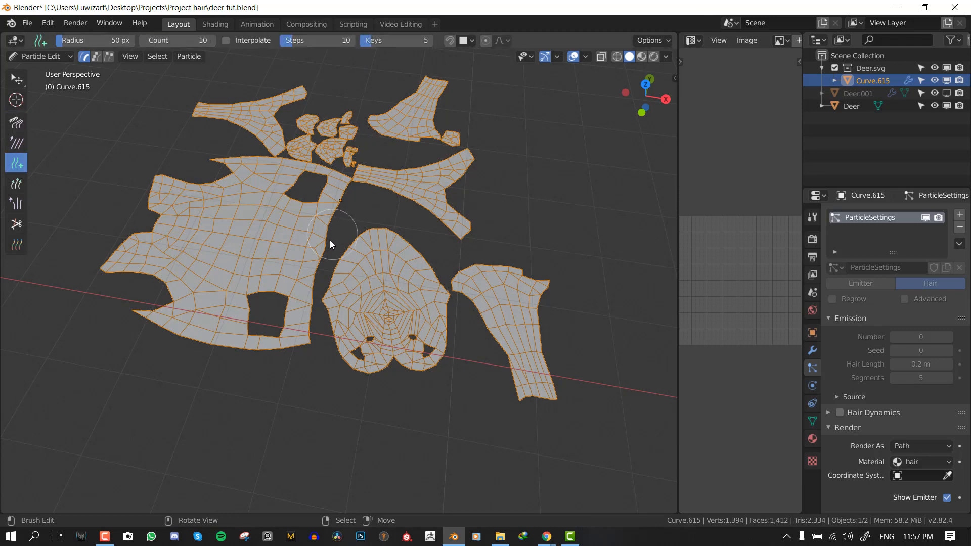
pyautogui.moveTo(266, 230)
pyautogui.mouseDown()
pyautogui.moveTo(250, 250)
pyautogui.moveTo(219, 258)
pyautogui.moveTo(257, 204)
pyautogui.mouseUp()
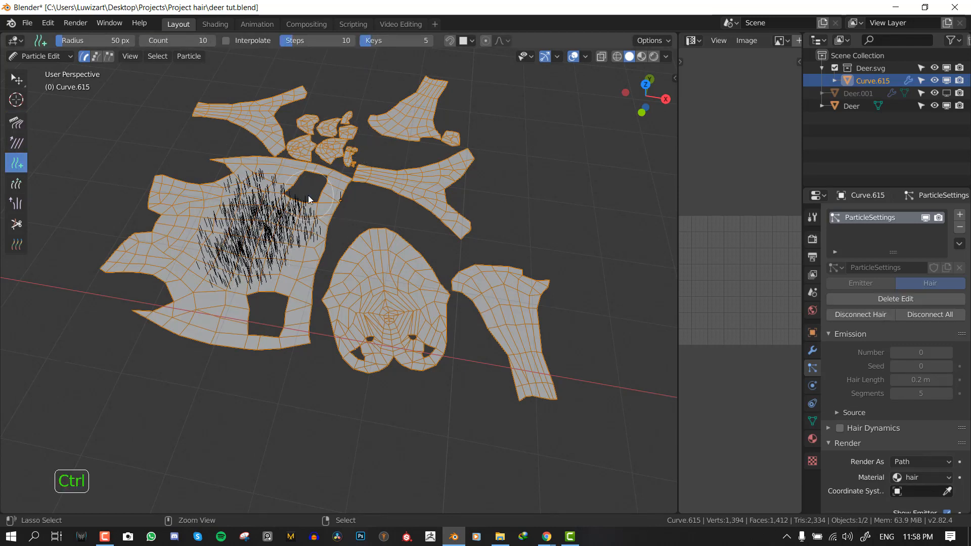
pyautogui.hotkey('ctrl', 'z')
pyautogui.moveTo(430, 249); pyautogui.dragTo(393, 229, button='middle')
pyautogui.hotkey('ctrl', 's')
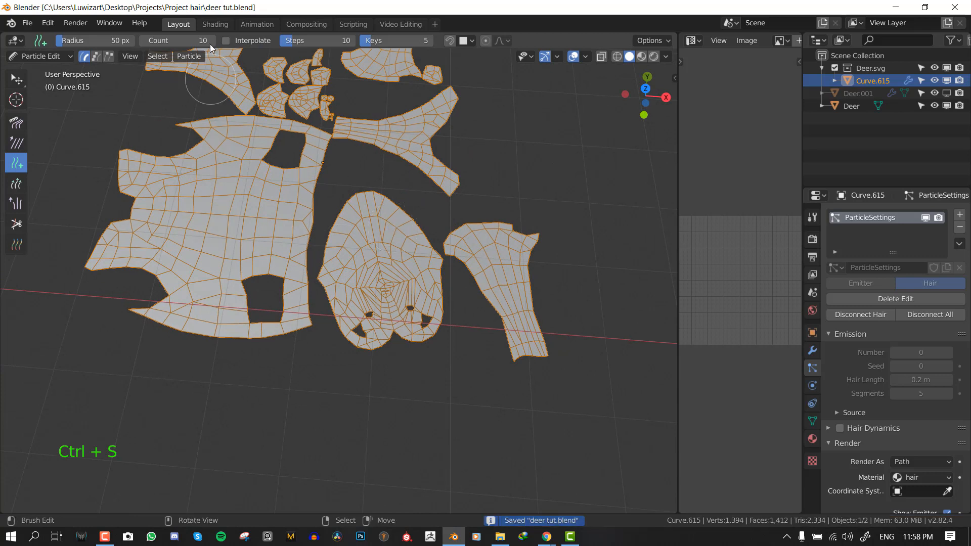
# Set the Add brush's count to 3
pyautogui.click(177, 40)
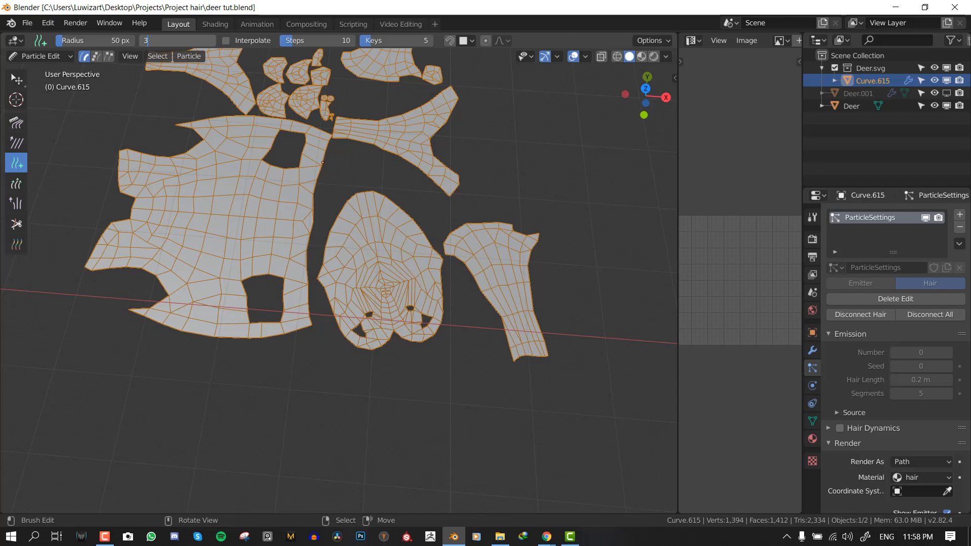
pyautogui.press('Return')
pyautogui.scroll(5, 474, 256)
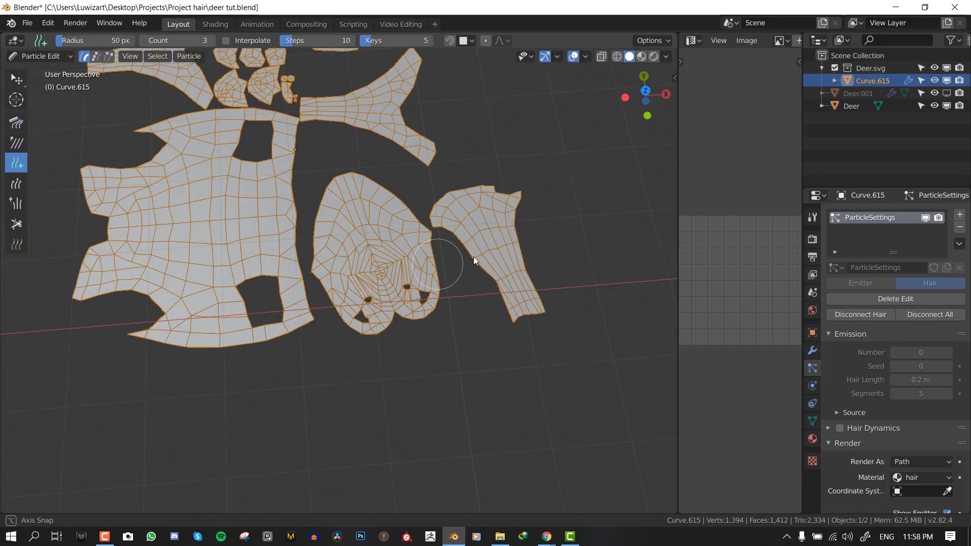
# Return the flat mesh to Object Mode and open the 3D deer model in Edit Mode
pyautogui.moveTo(476, 249); pyautogui.dragTo(466, 277, button='middle')
pyautogui.keyDown('shift'); pyautogui.moveTo(365, 267); pyautogui.dragTo(448, 227, button='middle'); pyautogui.keyUp('shift')
pyautogui.moveTo(237, 307); pyautogui.dragTo(397, 56, button='middle')
pyautogui.scroll(-3, 322, 272)
pyautogui.scroll(2, 354, 270)
pyautogui.moveTo(359, 169)
pyautogui.mouseDown(button='middle')
pyautogui.moveTo(360, 204)
pyautogui.moveTo(345, 173)
pyautogui.moveTo(447, 250)
pyautogui.mouseUp(button='middle')
pyautogui.scroll(-2, 387, 238)
pyautogui.press('KP_1')
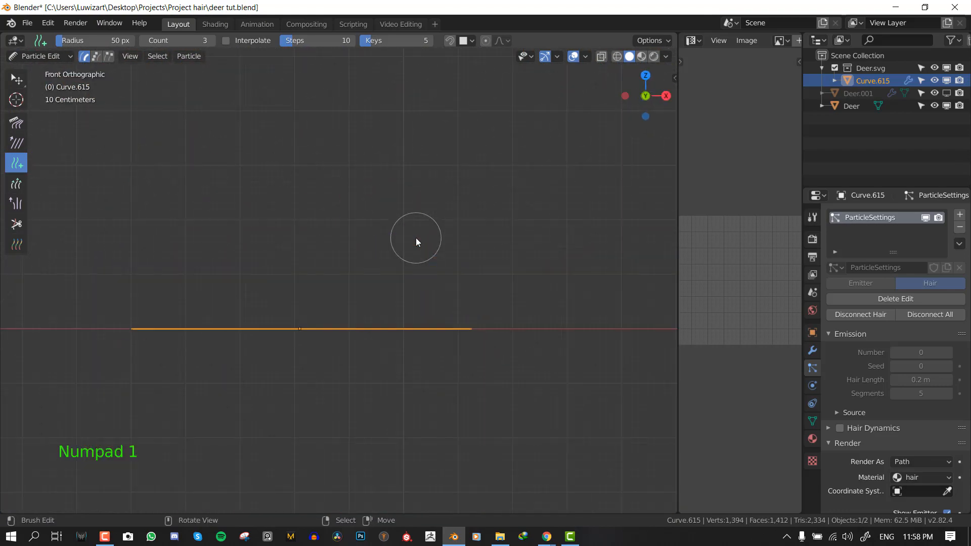
pyautogui.scroll(-2, 415, 238)
pyautogui.hotkey('ctrl', 'Tab')
pyautogui.click(266, 239)
pyautogui.moveTo(288, 259); pyautogui.dragTo(441, 221, button='middle')
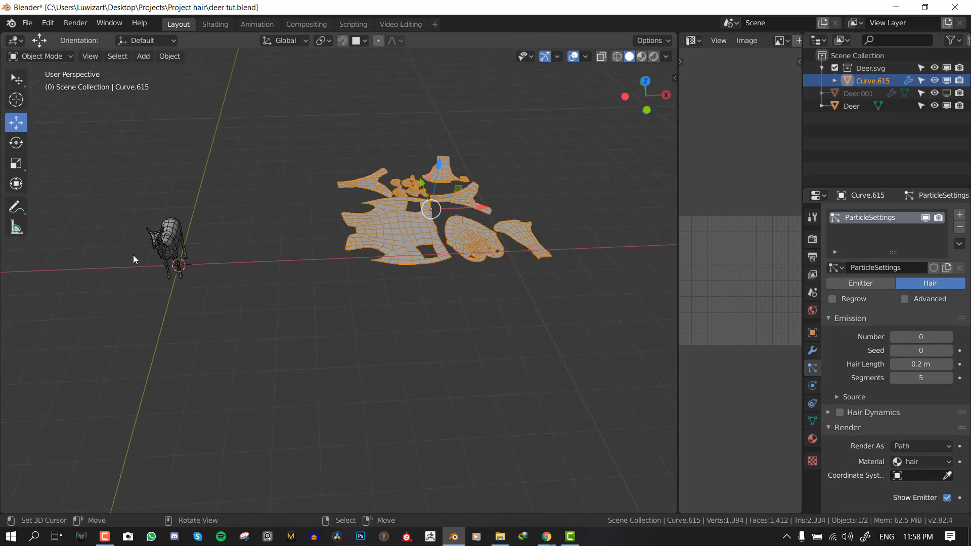
pyautogui.click(172, 240)
pyautogui.press('Tab')
pyautogui.scroll(2, 140, 256)
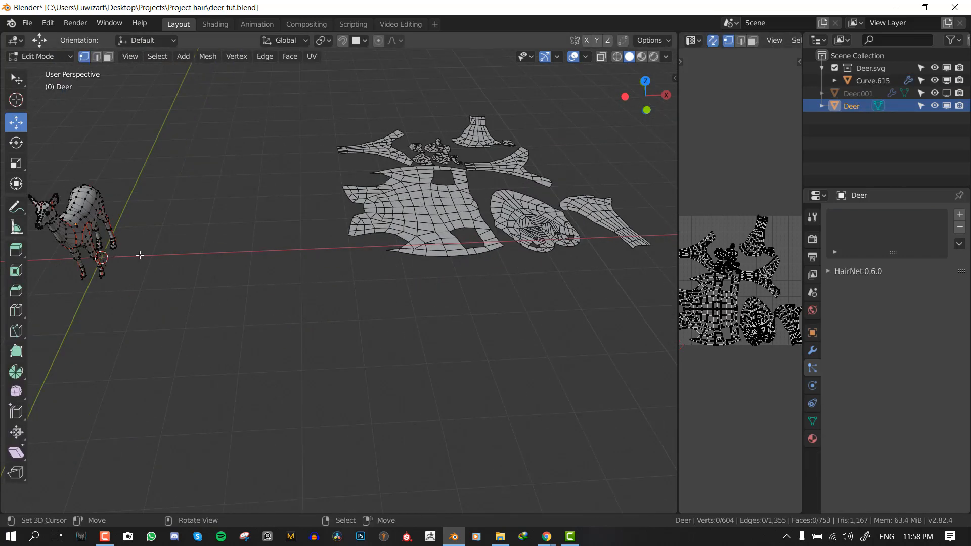
# Enable face selection on the deer, clear the selection and select only the linked faces of the head and neck
pyautogui.press('l')
pyautogui.moveTo(61, 226); pyautogui.dragTo(83, 217, button='middle')
pyautogui.press('alt+KP_2')
pyautogui.keyDown('shift'); pyautogui.moveTo(179, 258); pyautogui.dragTo(315, 328, button='middle'); pyautogui.keyUp('shift')
pyautogui.scroll(3, 314, 328)
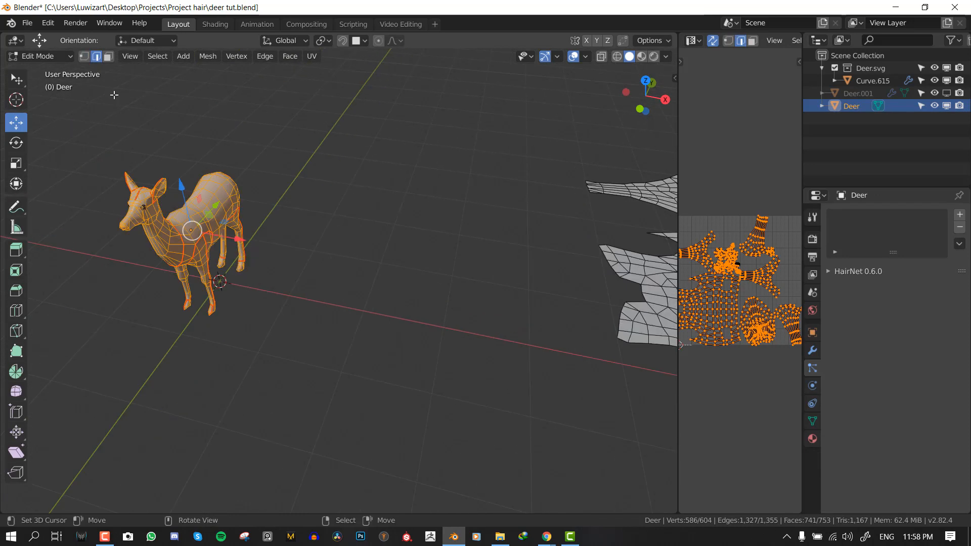
pyautogui.click(107, 57)
pyautogui.moveTo(200, 182); pyautogui.dragTo(165, 167, button='middle')
pyautogui.keyDown('shift'); pyautogui.moveTo(165, 167); pyautogui.dragTo(185, 216, button='middle'); pyautogui.keyUp('shift')
pyautogui.hotkey('alt', 'a')
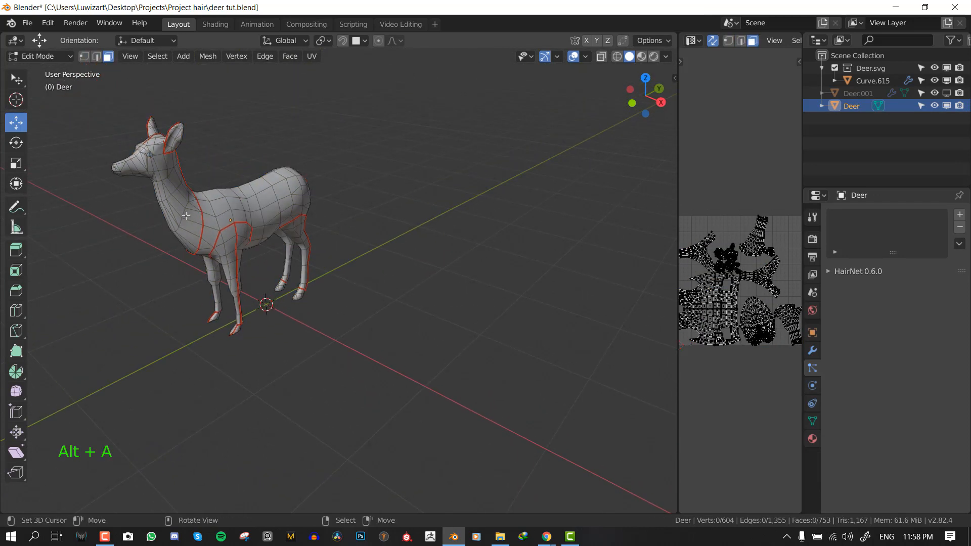
pyautogui.press('l')
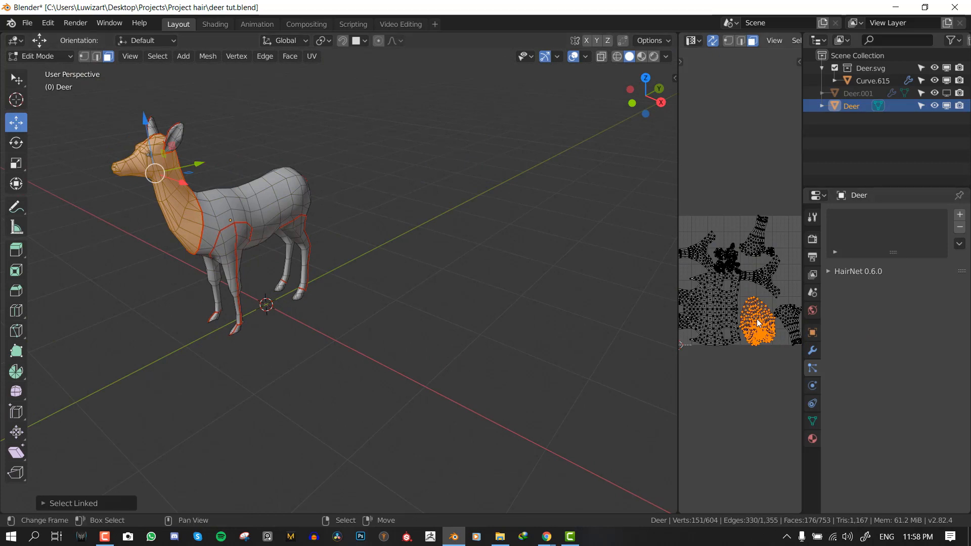
# Examine the position and orientation of the head's UV island in the maximized UV editor, then restore the layout
pyautogui.hotkey('ctrl', 'space')
pyautogui.scroll(6, 722, 313)
pyautogui.moveTo(658, 317); pyautogui.dragTo(693, 228, button='middle')
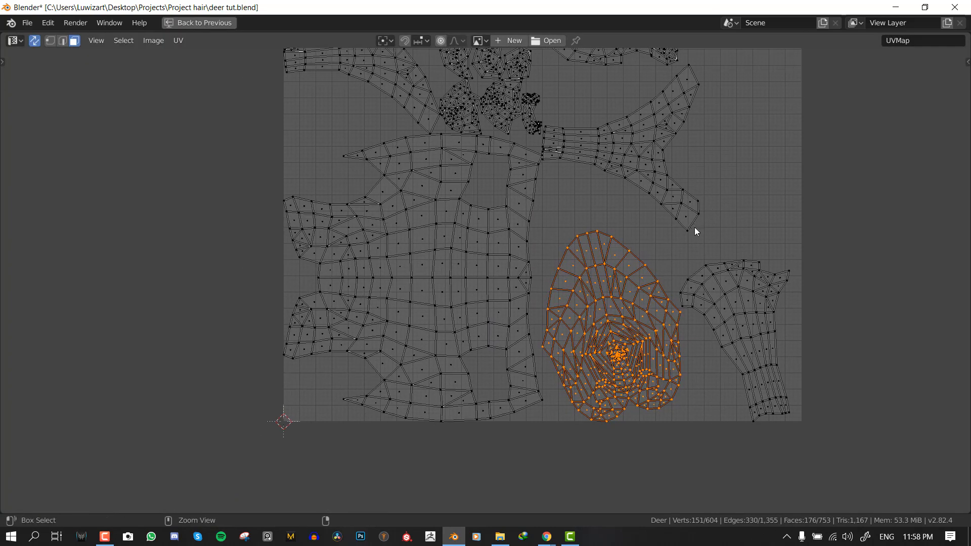
pyautogui.hotkey('ctrl', 'space')
pyautogui.hotkey('ctrl', 'space')
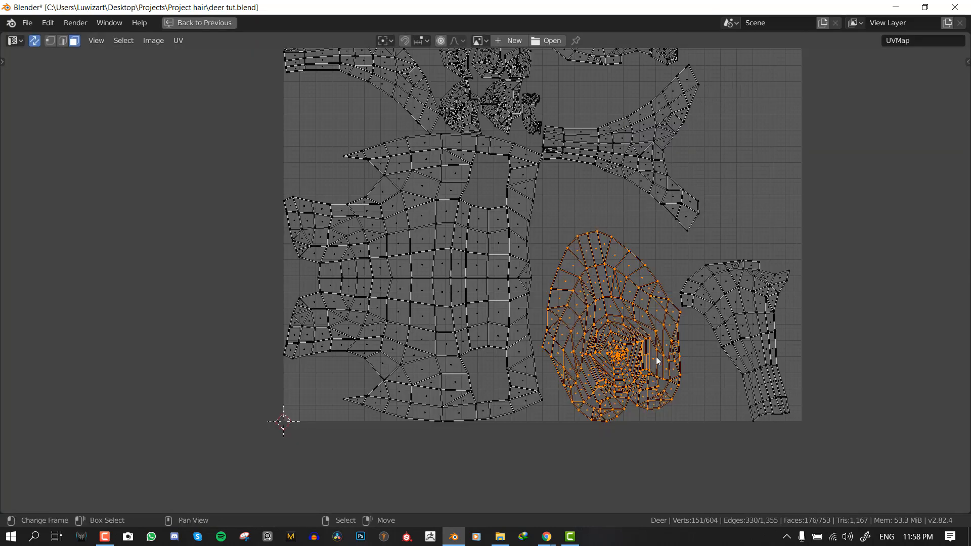
pyautogui.hotkey('ctrl', 'space')
pyautogui.scroll(-3, 414, 279)
# Leave the deer's Edit Mode and put the flat mesh back into Particle Edit mode
pyautogui.moveTo(414, 304); pyautogui.dragTo(556, 344, button='middle')
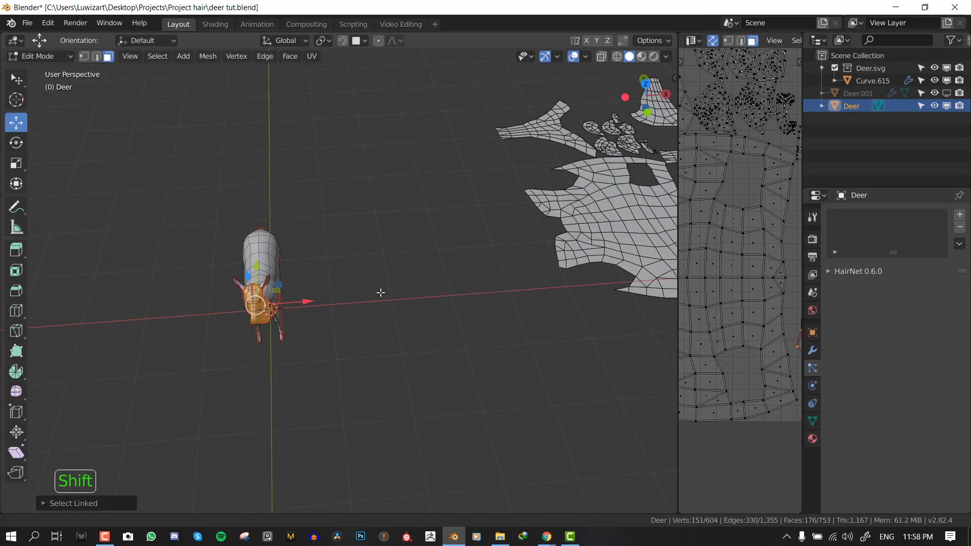
pyautogui.keyDown('shift'); pyautogui.moveTo(379, 293); pyautogui.dragTo(167, 278, button='middle'); pyautogui.keyUp('shift')
pyautogui.press('Tab')
pyautogui.click(572, 245)
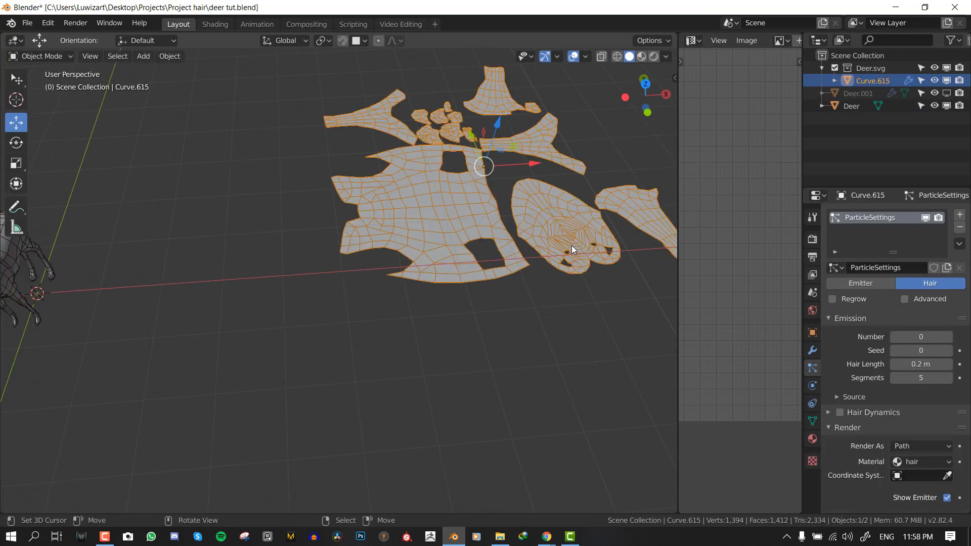
pyautogui.hotkey('ctrl', 'Tab')
pyautogui.click(492, 286)
pyautogui.moveTo(492, 287); pyautogui.dragTo(570, 269, button='middle')
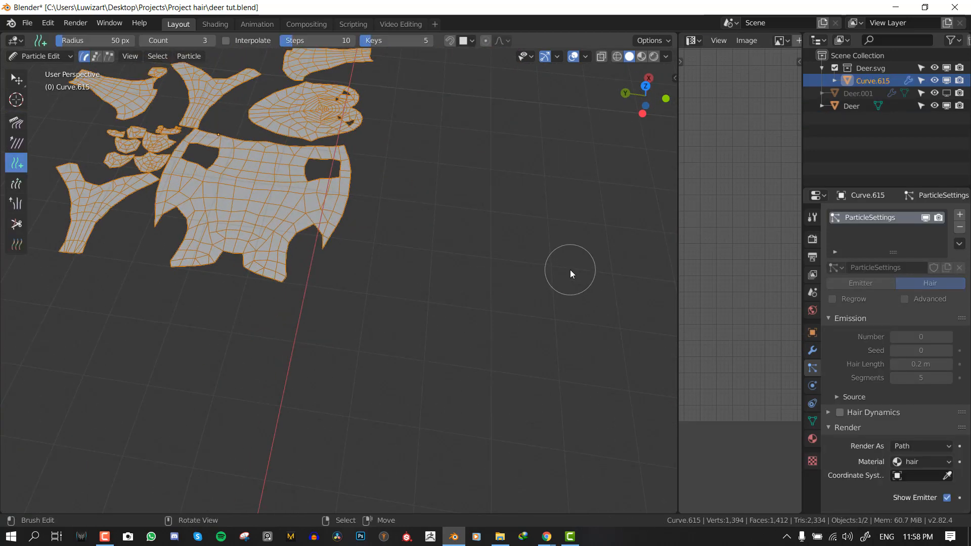
pyautogui.press('KP_7')
# Resize the Add brush to 39 px and paint hairs over the neck end and sides of the flat head piece
pyautogui.keyDown('shift'); pyautogui.moveTo(556, 236); pyautogui.dragTo(445, 284, button='middle'); pyautogui.keyUp('shift')
pyautogui.scroll(3, 480, 285)
pyautogui.press('KP_1')
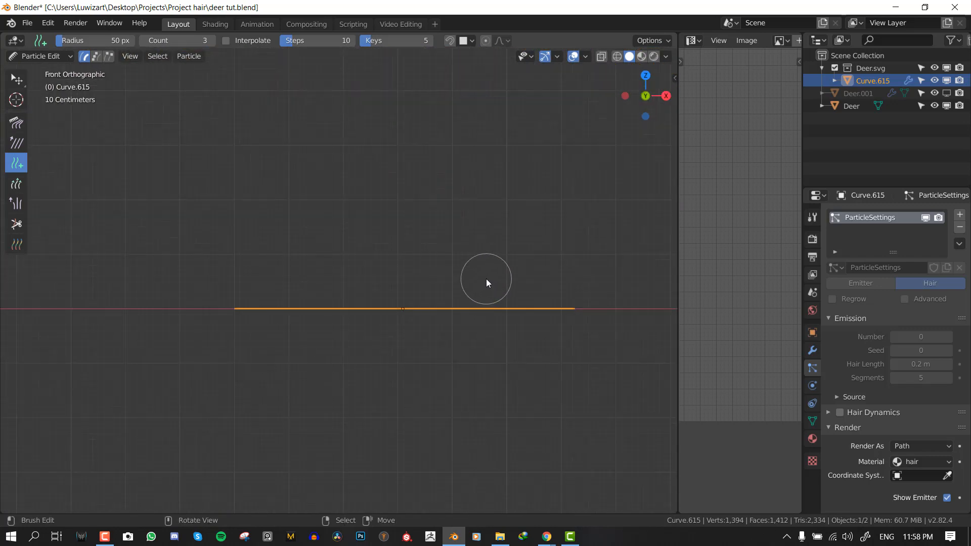
pyautogui.press('KP_7')
pyautogui.scroll(3, 483, 260)
pyautogui.keyDown('shift'); pyautogui.moveTo(483, 225); pyautogui.dragTo(228, 363, button='middle'); pyautogui.keyUp('shift')
pyautogui.scroll(2, 228, 364)
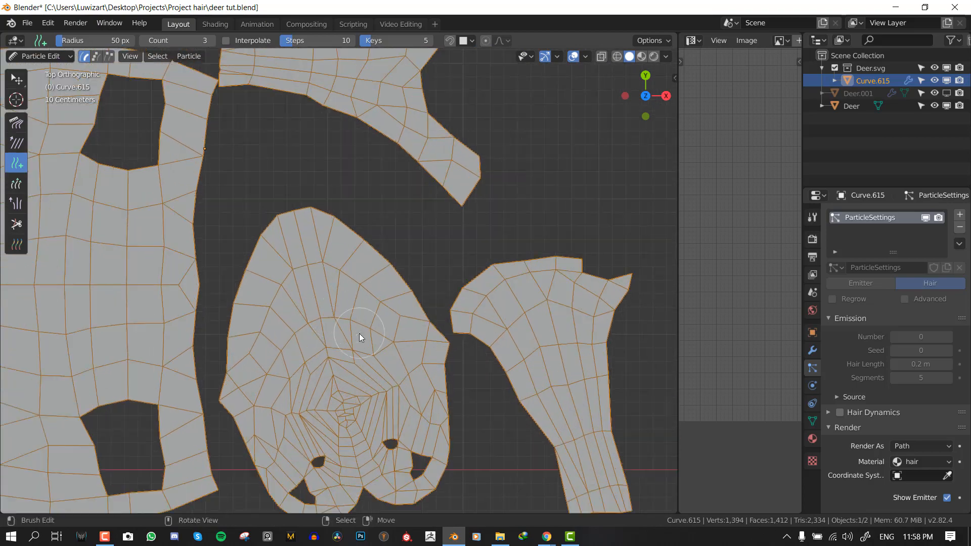
pyautogui.moveTo(359, 333); pyautogui.dragTo(549, 314, button='middle')
pyautogui.hotkey('alt', 'a')
pyautogui.moveTo(376, 305); pyautogui.dragTo(389, 311, button='middle')
pyautogui.press('f')
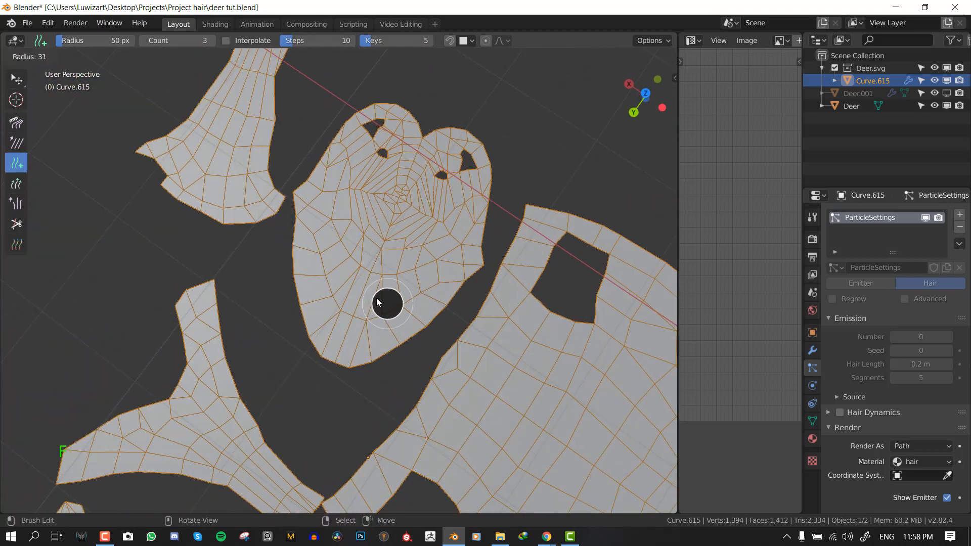
pyautogui.click(408, 303)
pyautogui.press('f')
pyautogui.click(418, 279)
pyautogui.moveTo(405, 278); pyautogui.dragTo(378, 290)
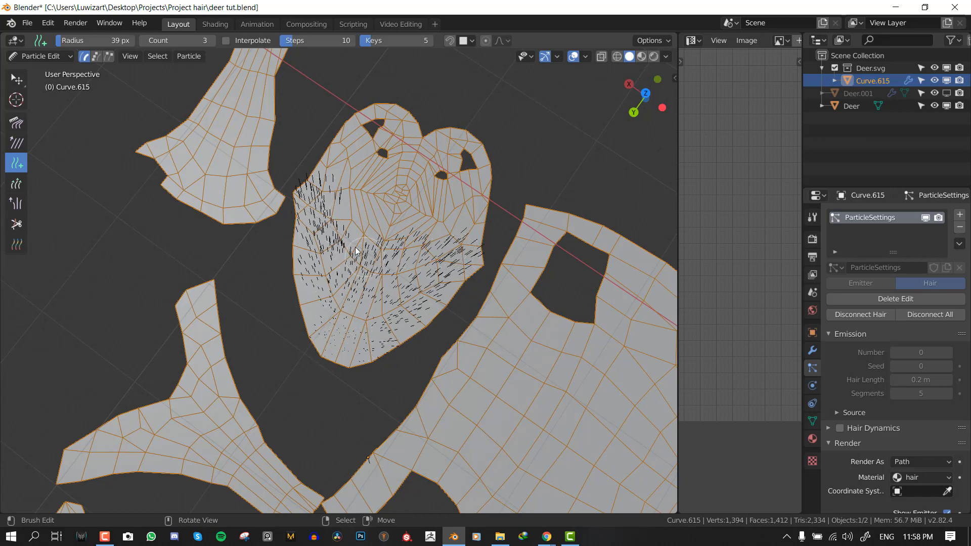
# Comb the head piece's hairs outward from the nose towards the neck edge with the Comb brush
pyautogui.hotkey('shift', 'space')
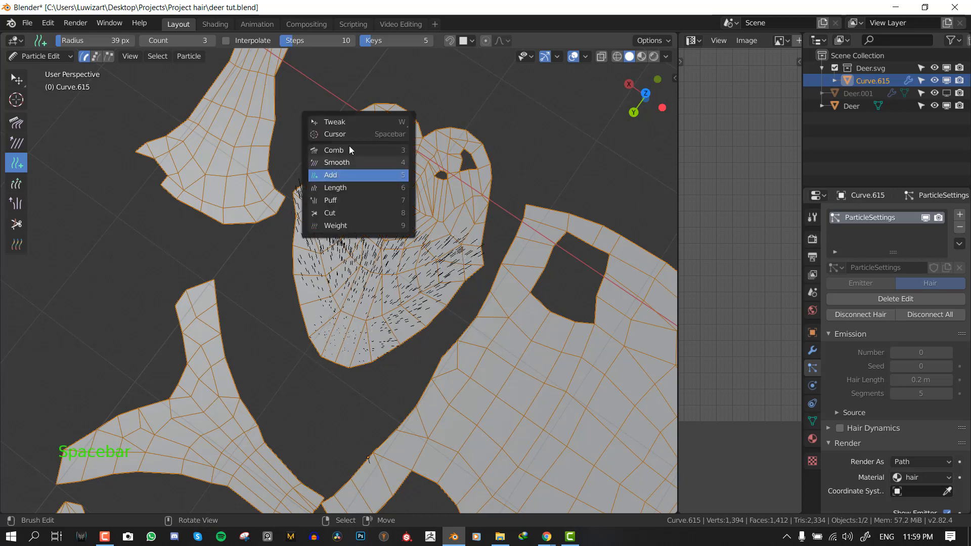
pyautogui.click(329, 151)
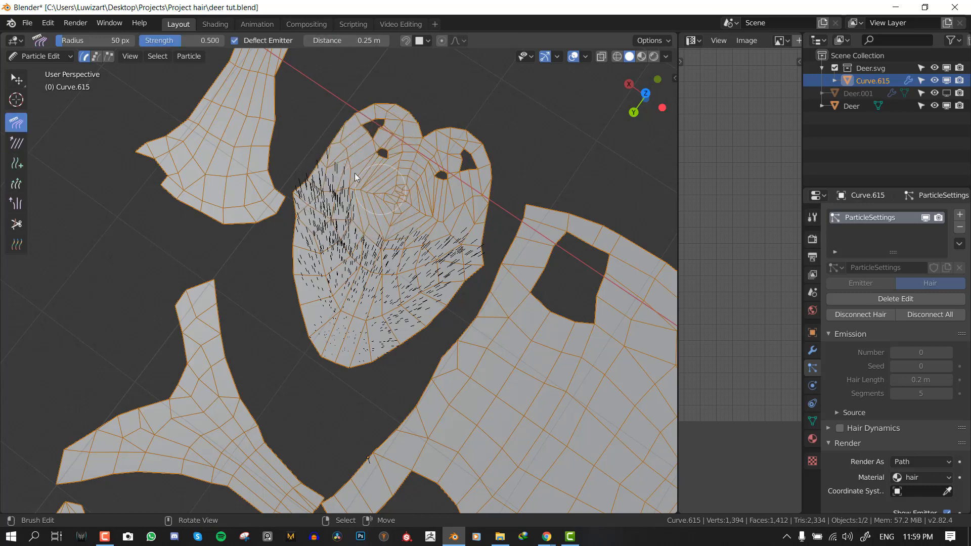
pyautogui.moveTo(349, 182)
pyautogui.mouseDown()
pyautogui.moveTo(302, 227)
pyautogui.moveTo(273, 233)
pyautogui.mouseUp()
pyautogui.moveTo(340, 220); pyautogui.dragTo(293, 290)
pyautogui.moveTo(334, 203); pyautogui.dragTo(298, 299)
pyautogui.moveTo(353, 245); pyautogui.dragTo(320, 319)
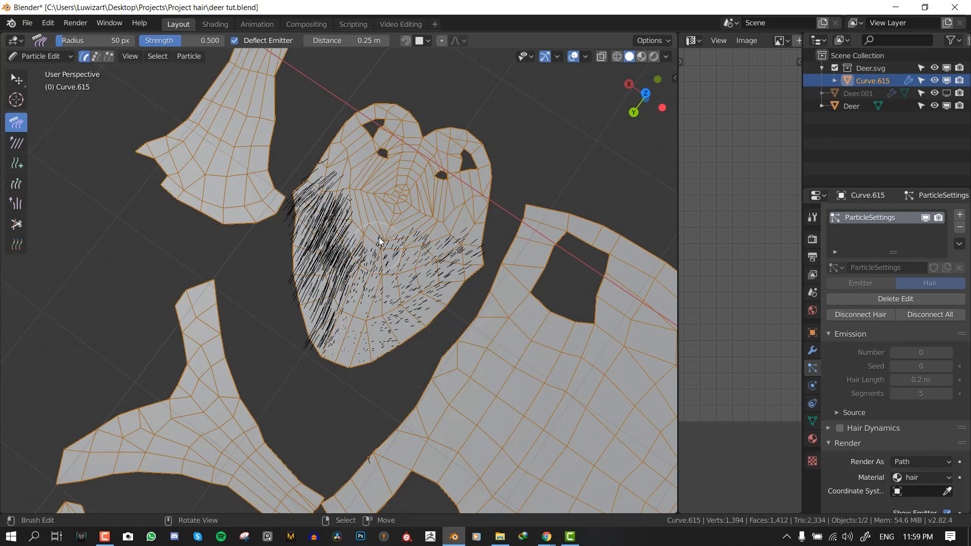
pyautogui.moveTo(380, 242); pyautogui.dragTo(349, 352)
pyautogui.moveTo(404, 223)
pyautogui.mouseDown()
pyautogui.moveTo(382, 346)
pyautogui.moveTo(412, 337)
pyautogui.mouseUp()
pyautogui.moveTo(438, 230)
pyautogui.mouseDown()
pyautogui.moveTo(445, 298)
pyautogui.moveTo(485, 273)
pyautogui.moveTo(490, 248)
pyautogui.moveTo(467, 255)
pyautogui.moveTo(435, 324)
pyautogui.moveTo(466, 321)
pyautogui.mouseUp()
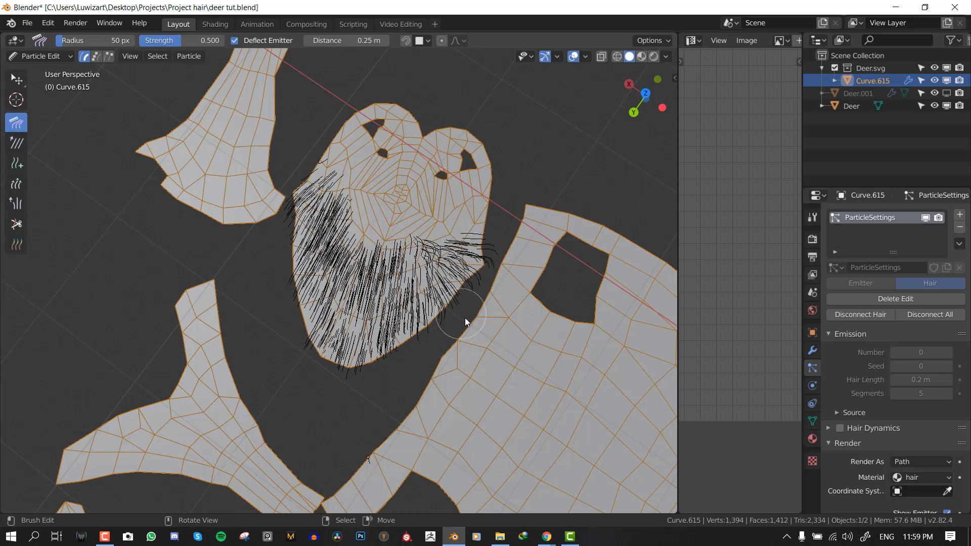
# Comb the hairs at the neck end of the head piece so they converge towards its tip
pyautogui.moveTo(396, 346)
pyautogui.mouseDown()
pyautogui.moveTo(349, 365)
pyautogui.moveTo(385, 372)
pyautogui.moveTo(308, 368)
pyautogui.mouseUp()
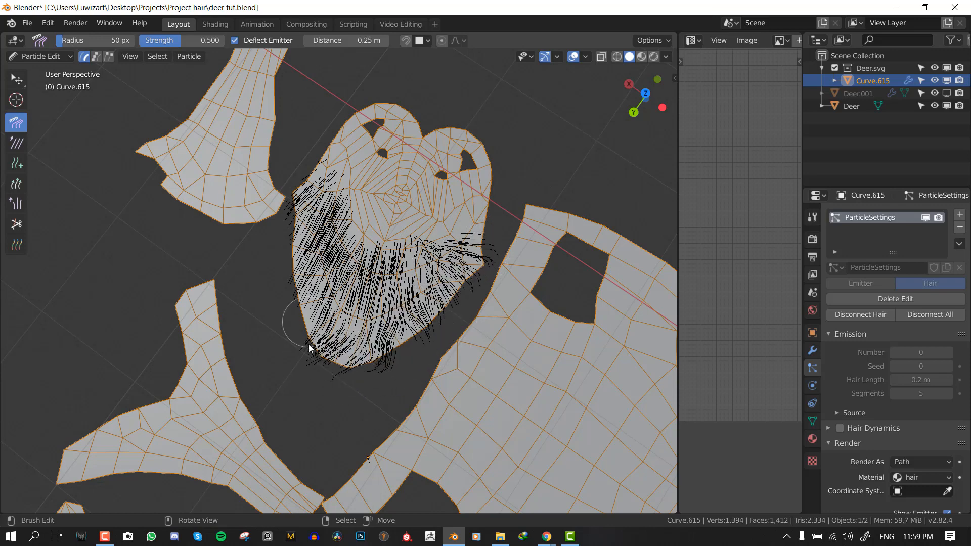
pyautogui.moveTo(308, 324); pyautogui.dragTo(309, 358)
pyautogui.moveTo(327, 269); pyautogui.dragTo(280, 318)
pyautogui.moveTo(296, 257)
pyautogui.mouseDown()
pyautogui.moveTo(291, 303)
pyautogui.moveTo(332, 385)
pyautogui.mouseUp()
pyautogui.moveTo(392, 329); pyautogui.dragTo(369, 347)
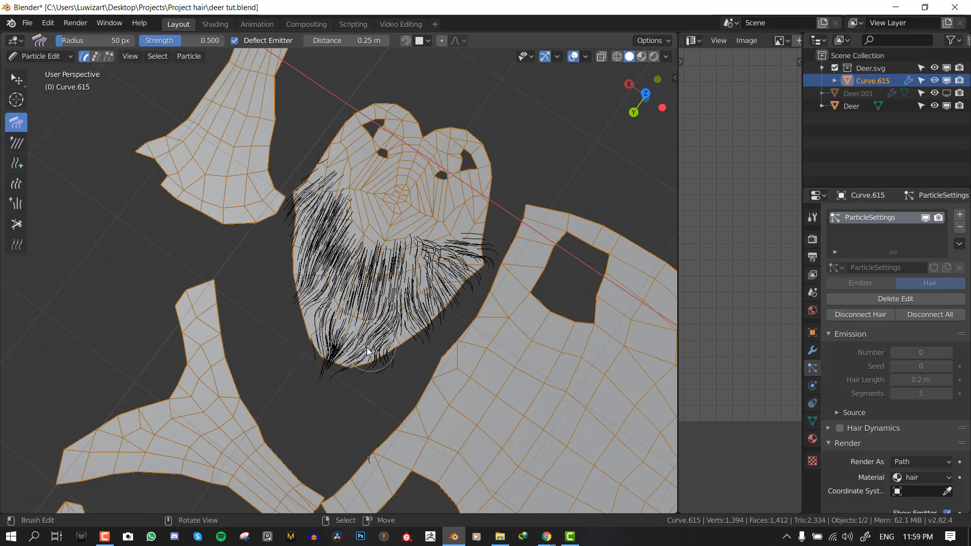
pyautogui.moveTo(392, 309); pyautogui.dragTo(363, 323)
pyautogui.moveTo(331, 291)
pyautogui.mouseDown()
pyautogui.moveTo(314, 336)
pyautogui.moveTo(361, 339)
pyautogui.mouseUp()
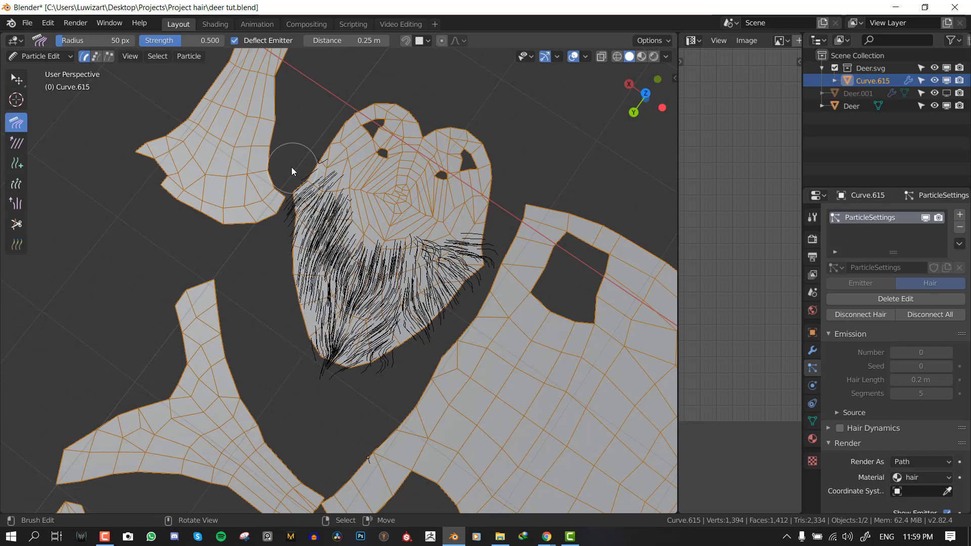
# Comb the hairs overhanging the head piece's side edge back along the outline towards the neck
pyautogui.moveTo(304, 185); pyautogui.dragTo(271, 195)
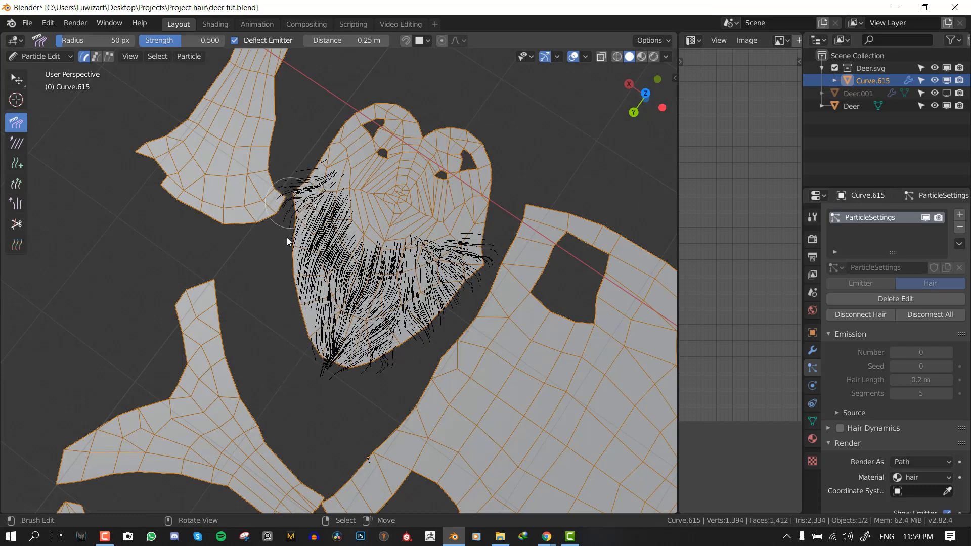
pyautogui.moveTo(287, 237); pyautogui.dragTo(287, 251)
pyautogui.moveTo(299, 174); pyautogui.dragTo(282, 216)
pyautogui.moveTo(296, 194); pyautogui.dragTo(284, 239)
pyautogui.moveTo(337, 223); pyautogui.dragTo(363, 256)
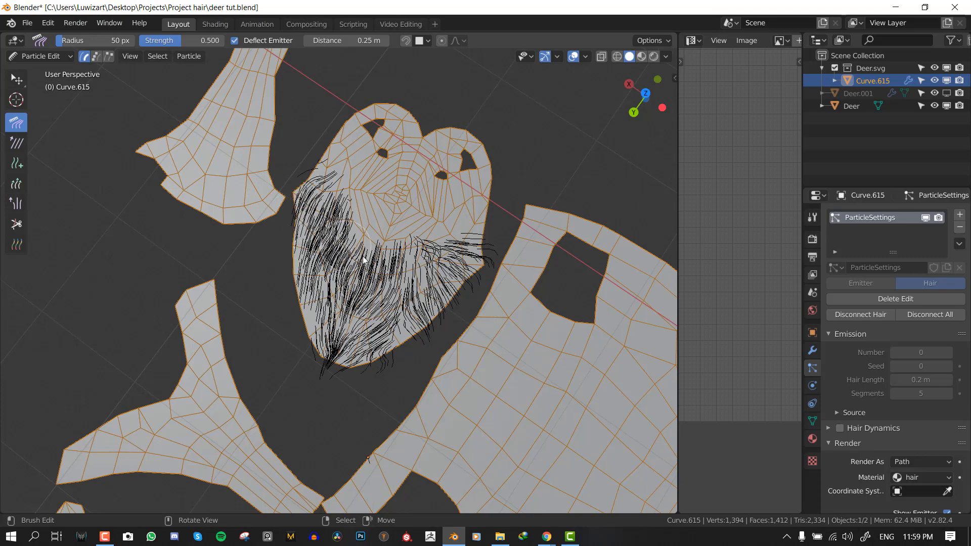
# Apply Hide Selected to all existing hairs, and paint new hairs around the nose at the head piece's centre with the Add brush
pyautogui.moveTo(363, 259); pyautogui.dragTo(415, 246, button='middle')
pyautogui.keyDown('shift'); pyautogui.moveTo(405, 188); pyautogui.dragTo(439, 259, button='middle'); pyautogui.keyUp('shift')
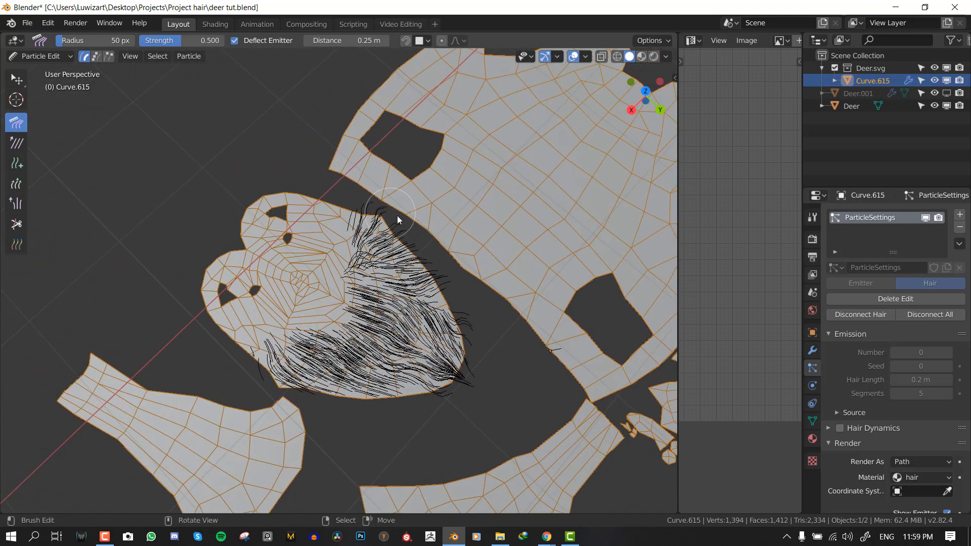
pyautogui.moveTo(398, 219); pyautogui.dragTo(389, 250, button='middle')
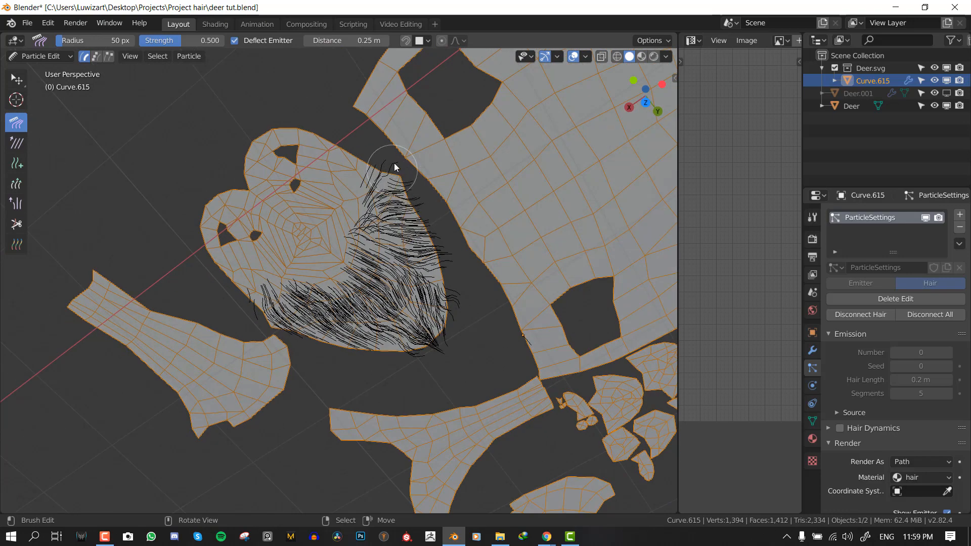
pyautogui.moveTo(393, 163); pyautogui.dragTo(306, 232, button='middle')
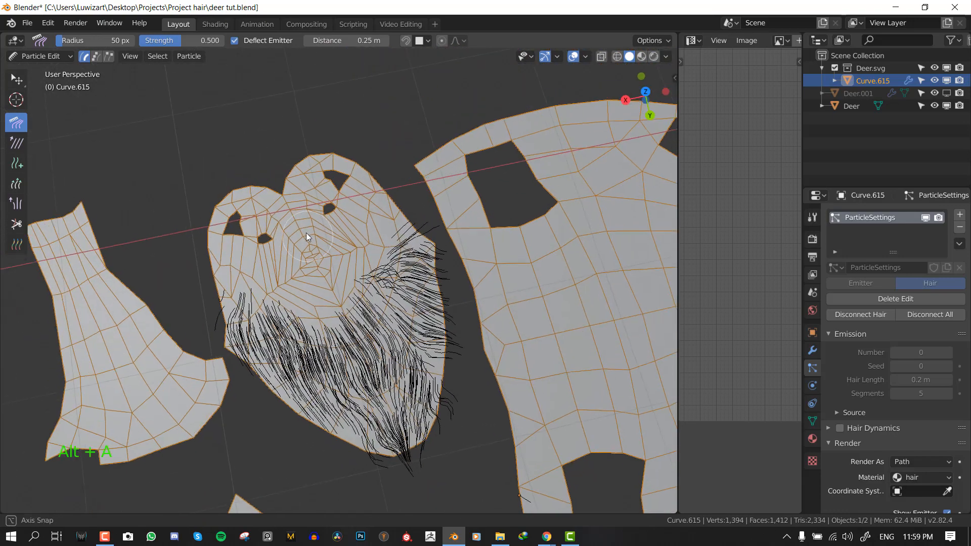
pyautogui.hotkey('shift', 'space')
pyautogui.click(280, 220)
pyautogui.press('a')
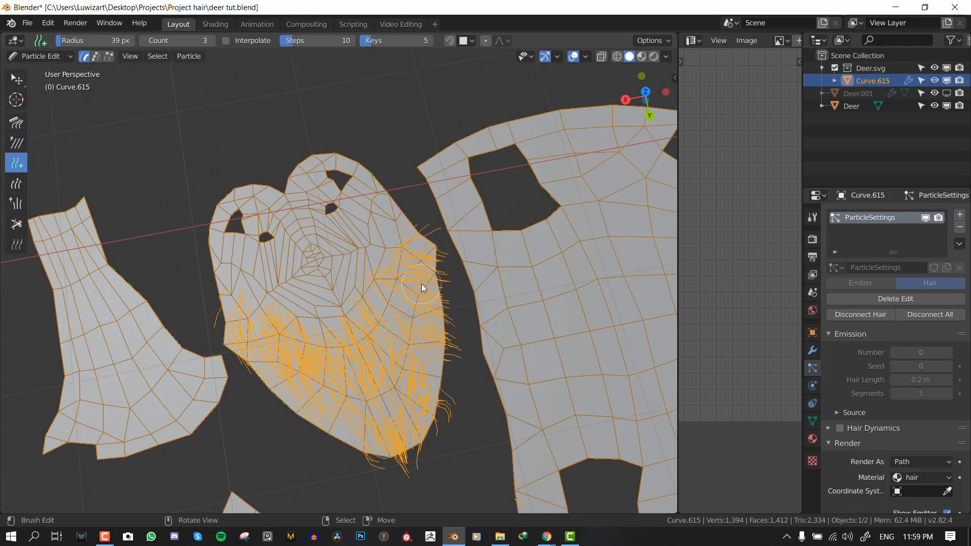
pyautogui.press('h')
pyautogui.moveTo(406, 274); pyautogui.dragTo(341, 257, button='middle')
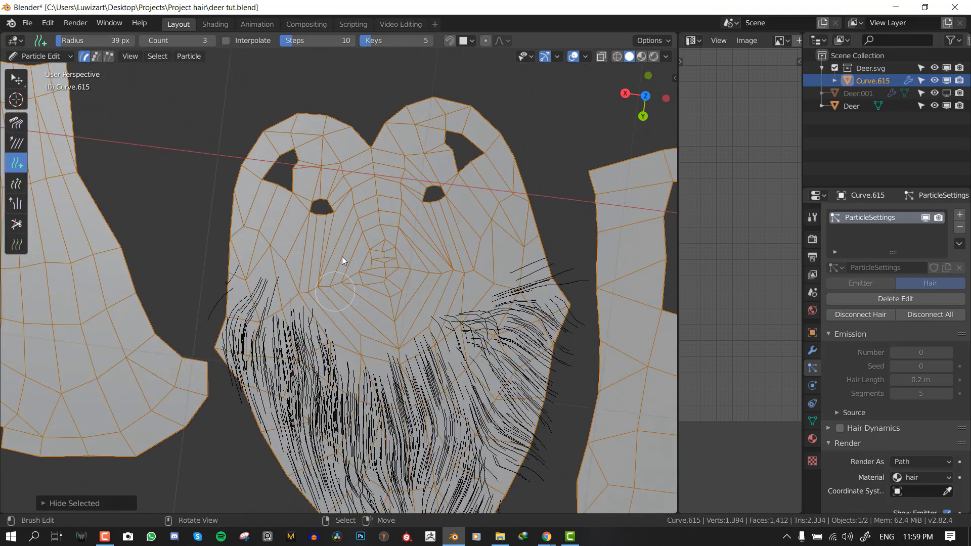
pyautogui.moveTo(378, 214); pyautogui.dragTo(369, 214)
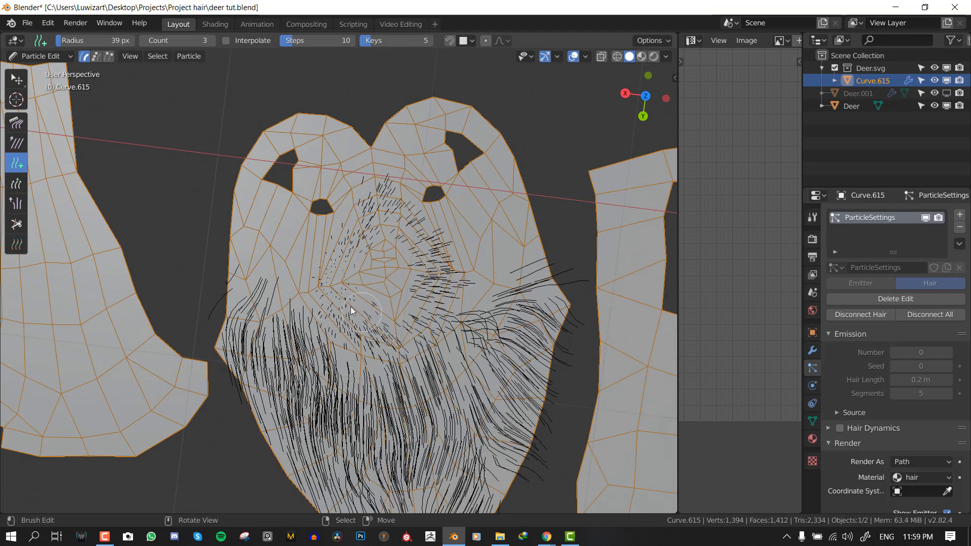
# Comb the new hairs around the nose down towards the neck, enlarging the Comb brush to 92 px
pyautogui.hotkey('shift', 'space')
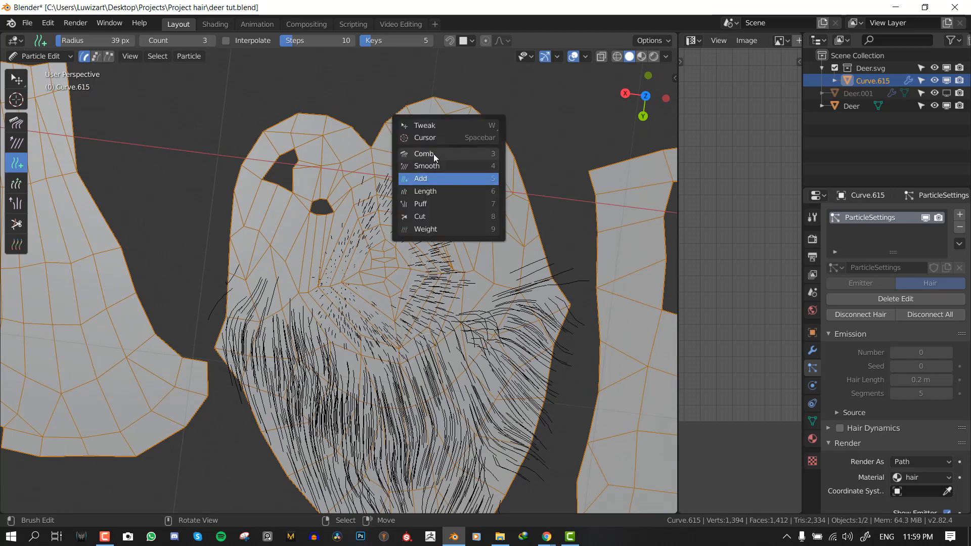
pyautogui.click(433, 155)
pyautogui.moveTo(387, 183); pyautogui.dragTo(340, 282)
pyautogui.press('f')
pyautogui.click(387, 245)
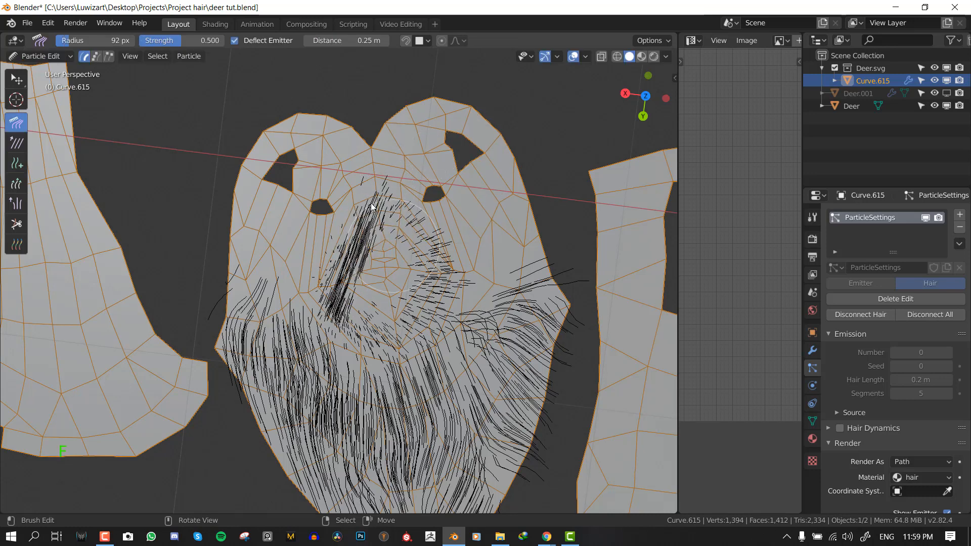
pyautogui.moveTo(378, 206)
pyautogui.mouseDown()
pyautogui.moveTo(345, 243)
pyautogui.moveTo(338, 321)
pyautogui.moveTo(359, 380)
pyautogui.moveTo(413, 234)
pyautogui.moveTo(441, 305)
pyautogui.moveTo(435, 394)
pyautogui.moveTo(419, 371)
pyautogui.mouseUp()
pyautogui.moveTo(415, 286)
pyautogui.mouseDown()
pyautogui.moveTo(463, 334)
pyautogui.moveTo(451, 359)
pyautogui.mouseUp()
pyautogui.moveTo(484, 317)
pyautogui.mouseDown()
pyautogui.moveTo(400, 344)
pyautogui.moveTo(336, 304)
pyautogui.moveTo(314, 313)
pyautogui.moveTo(320, 358)
pyautogui.mouseUp()
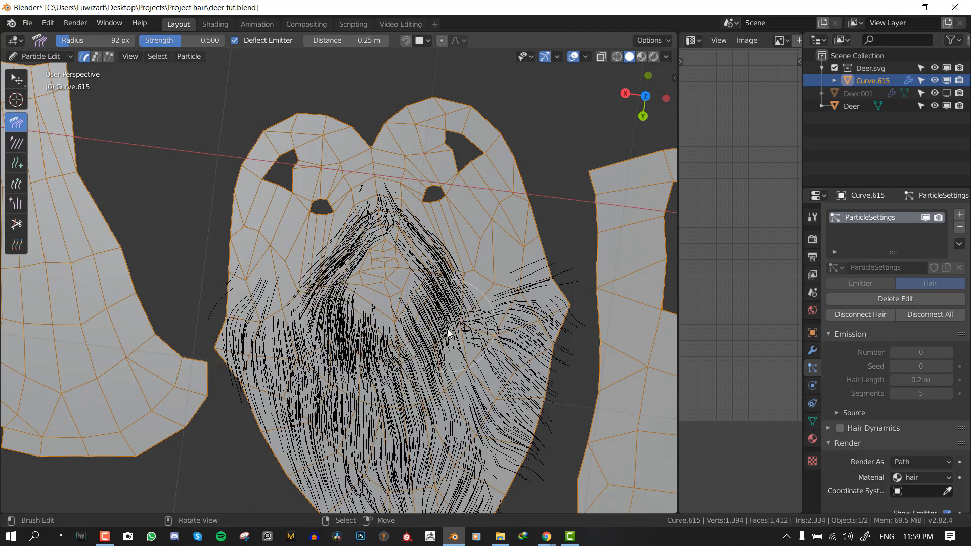
# Comb the hairs around the nose a little more, and apply Hide Selected to all hairs on the head piece
pyautogui.moveTo(449, 333); pyautogui.dragTo(480, 288)
pyautogui.moveTo(324, 246)
pyautogui.mouseDown()
pyautogui.moveTo(372, 218)
pyautogui.moveTo(354, 207)
pyautogui.moveTo(320, 295)
pyautogui.moveTo(355, 253)
pyautogui.moveTo(433, 233)
pyautogui.mouseUp()
pyautogui.press('a')
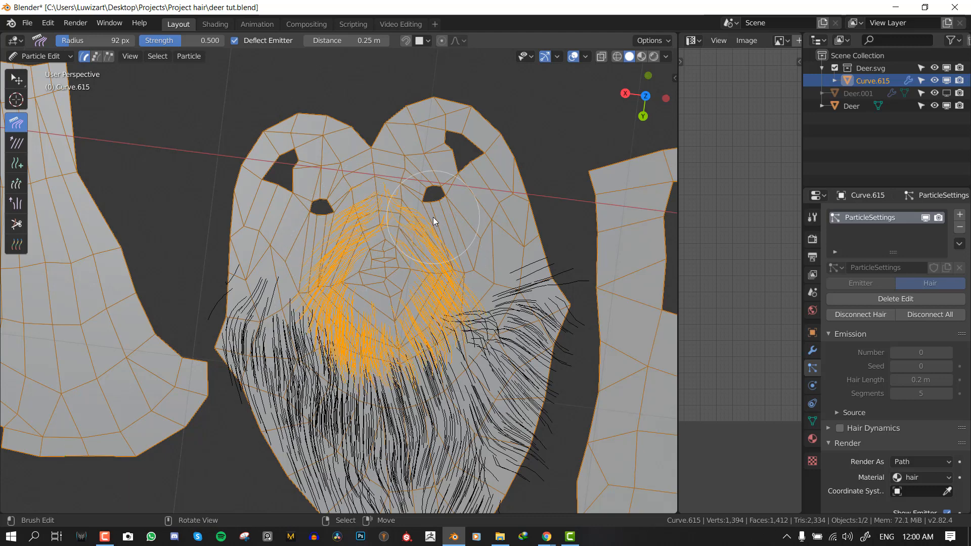
pyautogui.press('h')
# Paint new hairs over the bare ear, eye area and cheek on one half of the head piece with the Add brush
pyautogui.press('space')
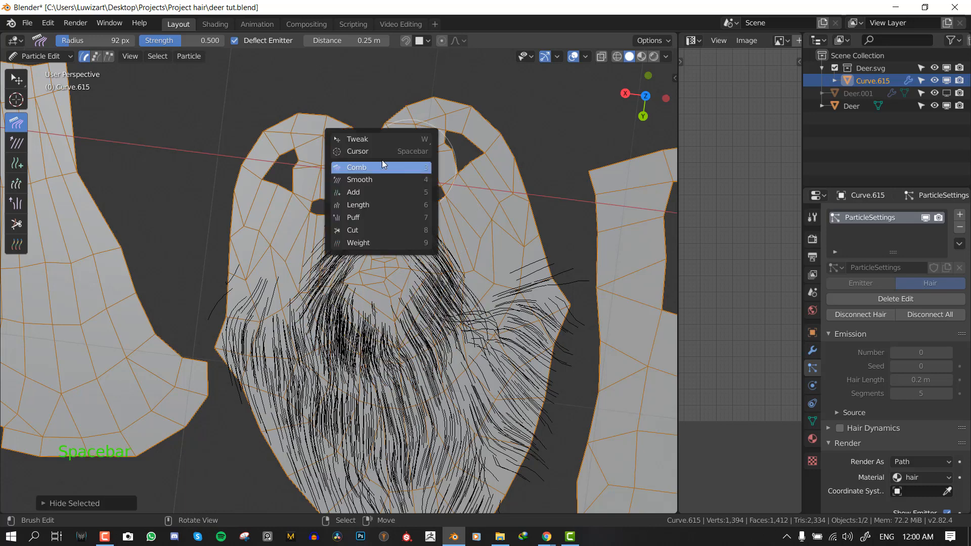
pyautogui.click(366, 193)
pyautogui.moveTo(372, 165)
pyautogui.mouseDown()
pyautogui.moveTo(316, 138)
pyautogui.moveTo(331, 167)
pyautogui.mouseUp()
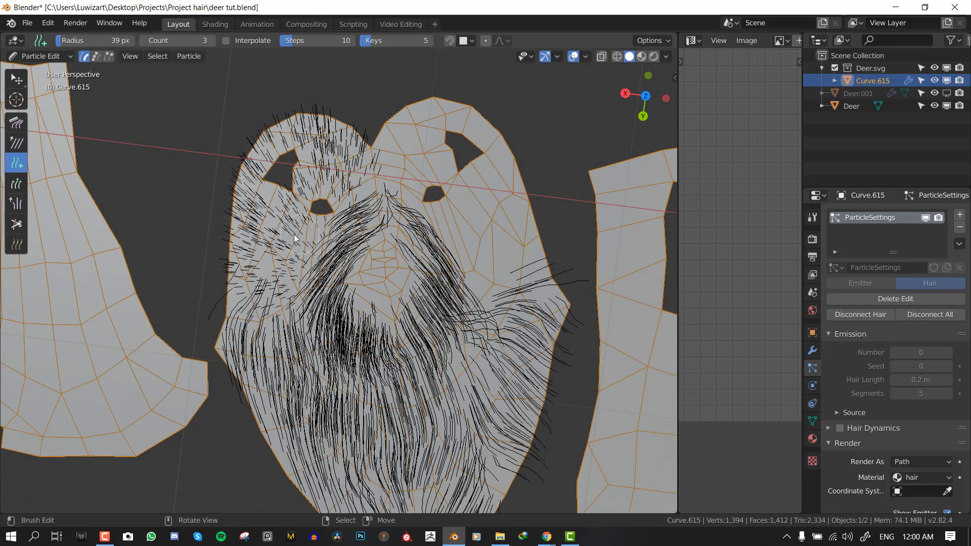
# Comb the new hairs above the ear hole so they sweep over the ear towards the head piece's outer edge
pyautogui.scroll(-1, 293, 237)
pyautogui.press('space')
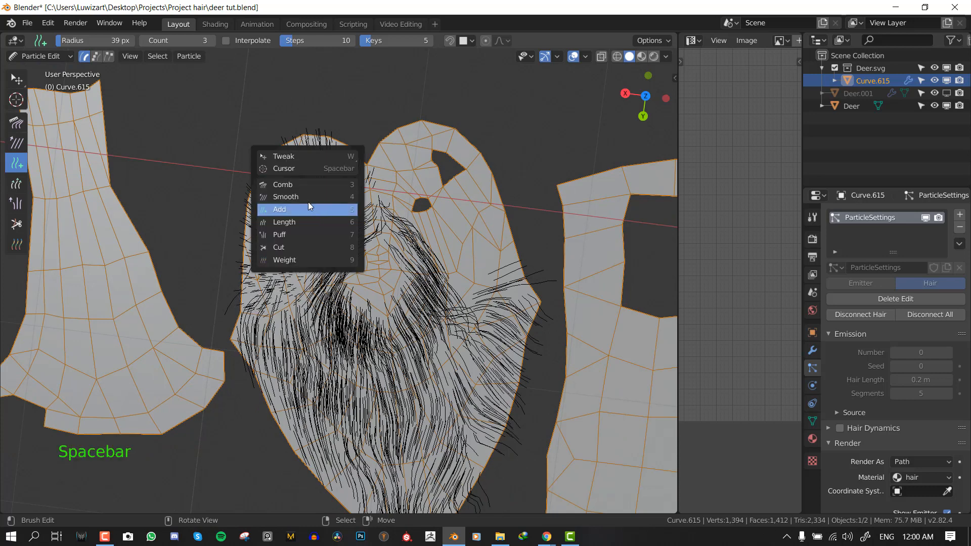
pyautogui.click(291, 154)
pyautogui.moveTo(324, 182)
pyautogui.mouseDown()
pyautogui.moveTo(347, 158)
pyautogui.moveTo(348, 124)
pyautogui.moveTo(389, 215)
pyautogui.mouseUp()
pyautogui.hotkey('ctrl', 'z')
pyautogui.scroll(1, 378, 199)
pyautogui.moveTo(359, 126); pyautogui.dragTo(276, 81)
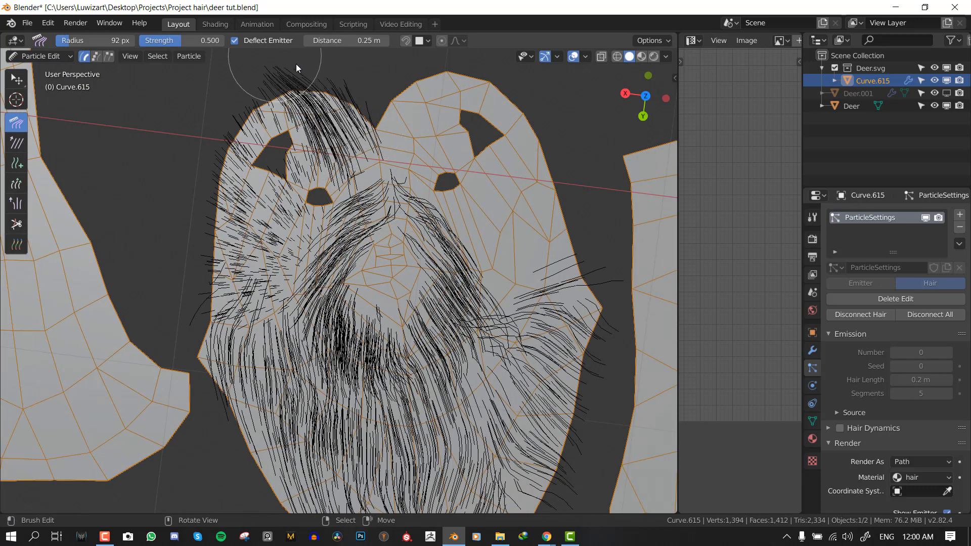
pyautogui.moveTo(338, 103); pyautogui.dragTo(241, 108)
# Comb the new cheek hairs below the ear and eye holes down towards the neck
pyautogui.moveTo(309, 177)
pyautogui.mouseDown()
pyautogui.moveTo(257, 262)
pyautogui.moveTo(246, 253)
pyautogui.mouseUp()
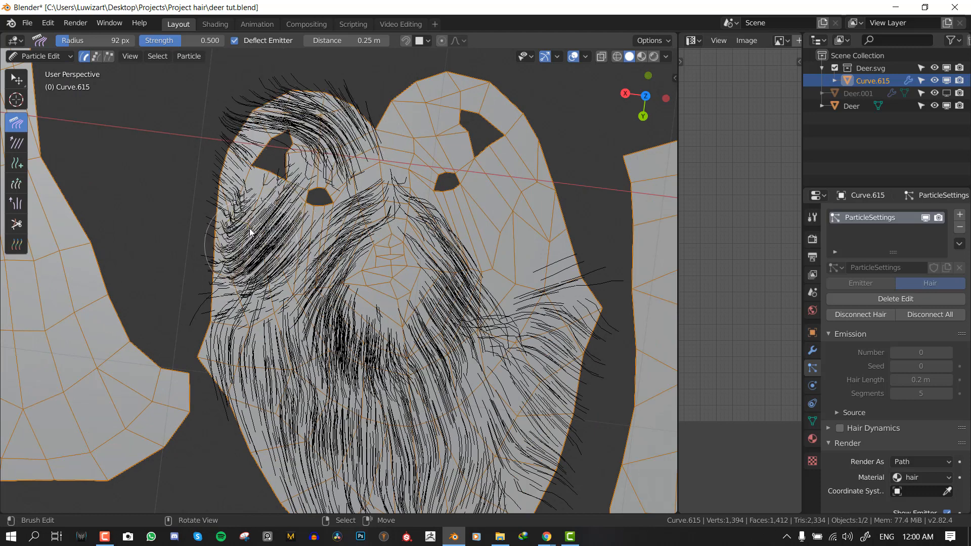
pyautogui.moveTo(251, 188); pyautogui.dragTo(201, 260)
pyautogui.moveTo(280, 223)
pyautogui.mouseDown()
pyautogui.moveTo(245, 298)
pyautogui.moveTo(268, 314)
pyautogui.mouseUp()
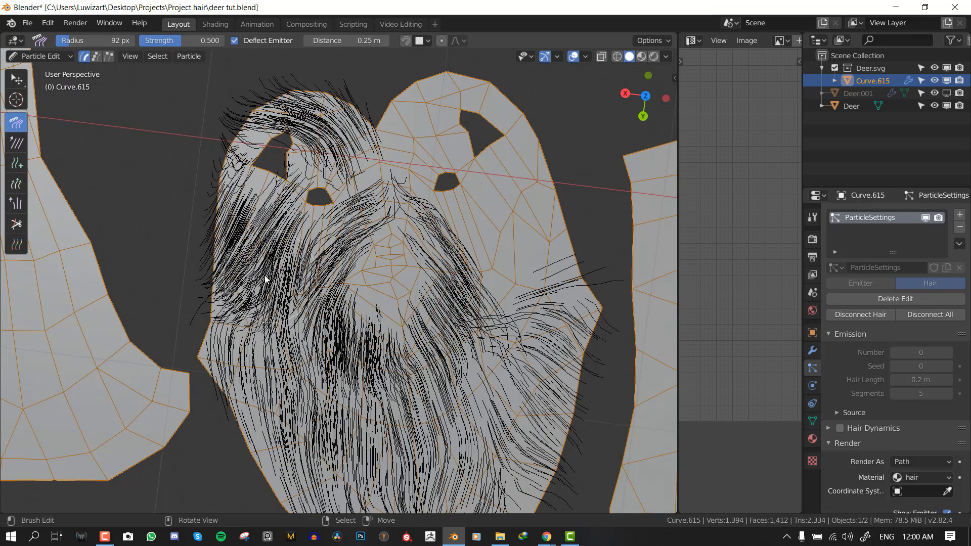
pyautogui.moveTo(267, 280); pyautogui.dragTo(232, 309)
pyautogui.moveTo(260, 253)
pyautogui.mouseDown()
pyautogui.moveTo(228, 273)
pyautogui.moveTo(265, 325)
pyautogui.moveTo(203, 335)
pyautogui.mouseUp()
pyautogui.moveTo(233, 245); pyautogui.dragTo(221, 307)
pyautogui.moveTo(280, 258)
pyautogui.mouseDown()
pyautogui.moveTo(273, 308)
pyautogui.moveTo(298, 304)
pyautogui.mouseUp()
pyautogui.scroll(-2, 298, 304)
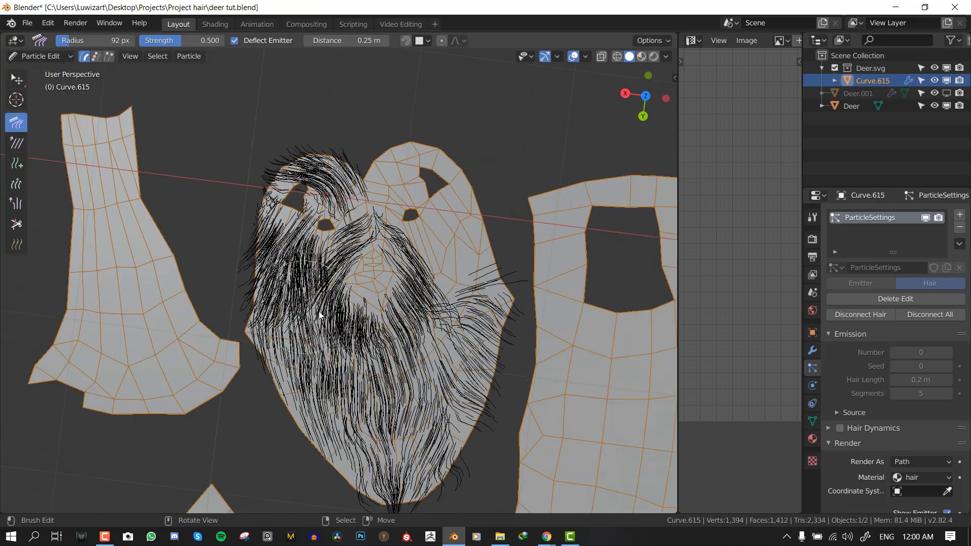
# Comb the ear hairs further around the ear outline so they flow down into the cheek
pyautogui.moveTo(357, 284)
pyautogui.mouseDown(button='middle')
pyautogui.moveTo(423, 294)
pyautogui.moveTo(425, 309)
pyautogui.moveTo(390, 301)
pyautogui.mouseUp(button='middle')
pyautogui.scroll(2, 423, 294)
pyautogui.moveTo(398, 179)
pyautogui.mouseDown()
pyautogui.moveTo(315, 80)
pyautogui.moveTo(265, 124)
pyautogui.moveTo(290, 158)
pyautogui.moveTo(239, 167)
pyautogui.moveTo(235, 237)
pyautogui.moveTo(289, 203)
pyautogui.moveTo(286, 287)
pyautogui.moveTo(324, 252)
pyautogui.moveTo(283, 303)
pyautogui.moveTo(306, 302)
pyautogui.mouseUp()
pyautogui.moveTo(306, 302); pyautogui.dragTo(424, 248, button='middle')
pyautogui.scroll(1, 425, 249)
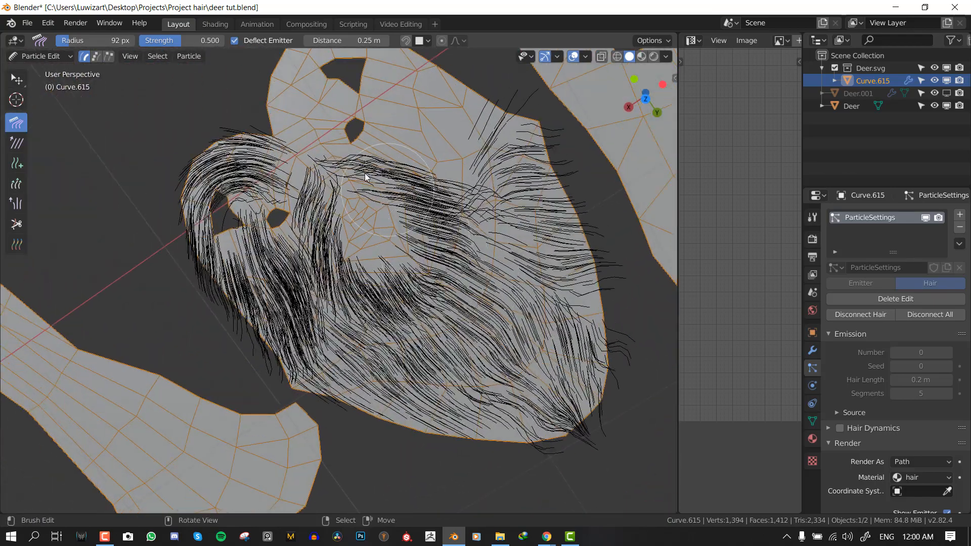
# Hide all existing hairs, enlarge the Add brush to 53 px, and paint new hairs over the bare ear and cheek on the head's other half
pyautogui.keyDown('shift'); pyautogui.moveTo(373, 175); pyautogui.dragTo(384, 205, button='middle'); pyautogui.keyUp('shift')
pyautogui.hotkey('ctrl', 'z')
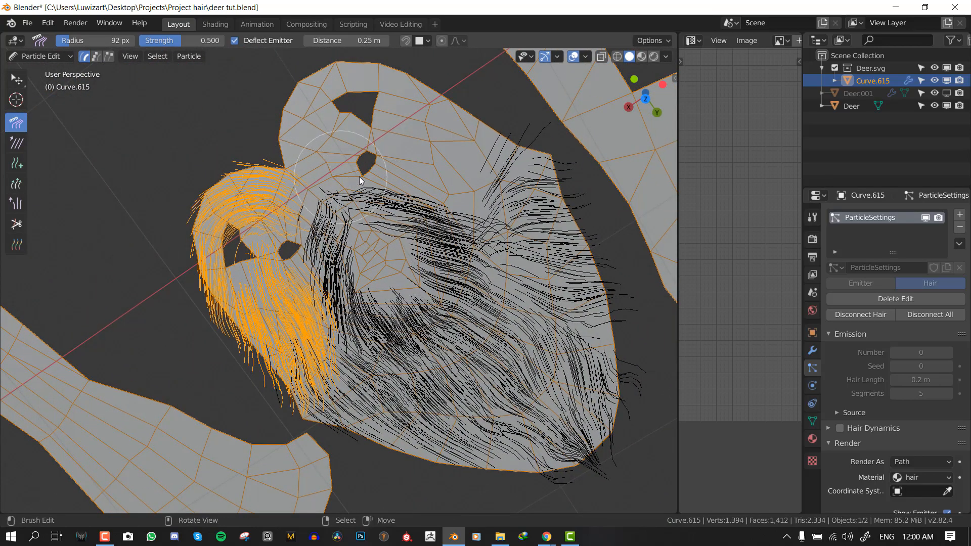
pyautogui.press('h')
pyautogui.hotkey('shift', 'space')
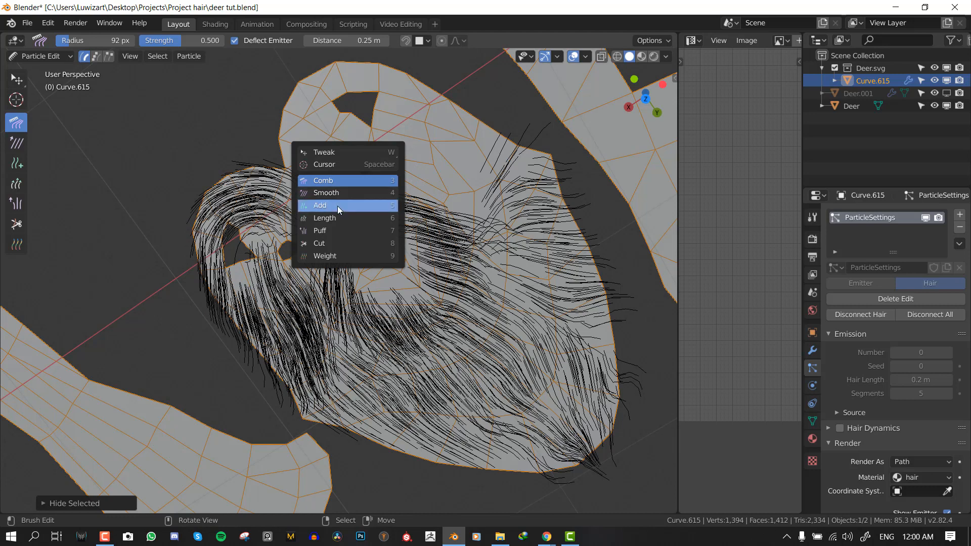
pyautogui.click(338, 206)
pyautogui.moveTo(331, 104); pyautogui.dragTo(311, 132)
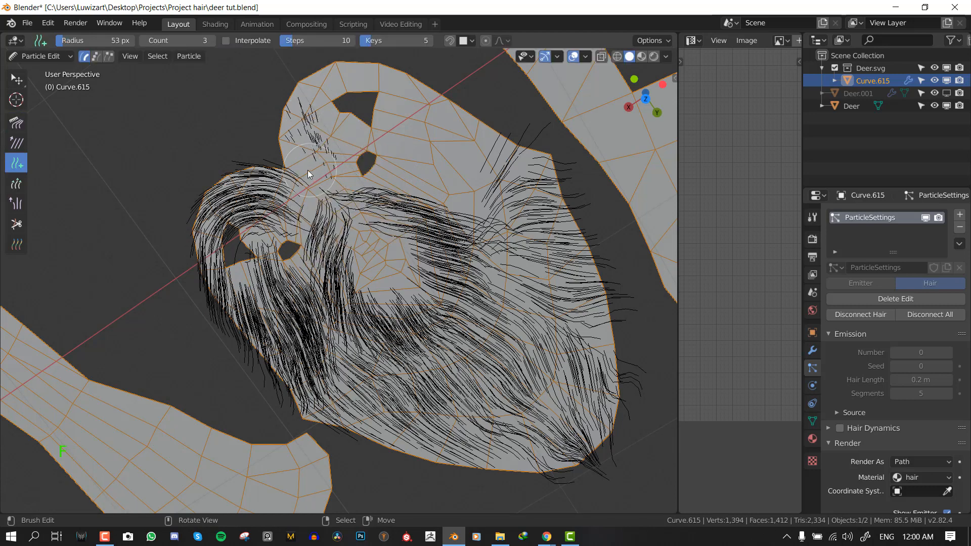
pyautogui.moveTo(309, 174); pyautogui.dragTo(323, 96)
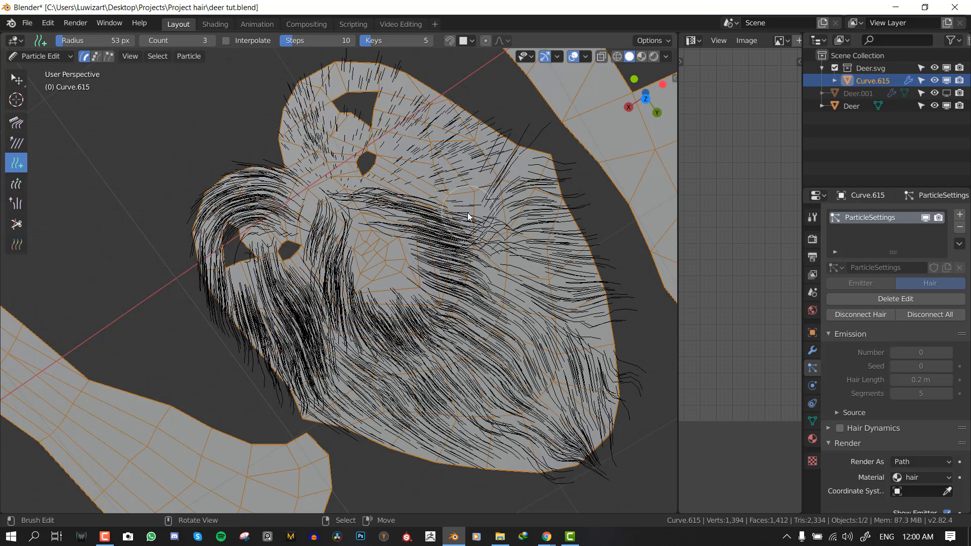
# Comb the new hairs on the second ear around its hole towards the outer edge
pyautogui.hotkey('shift', 'space')
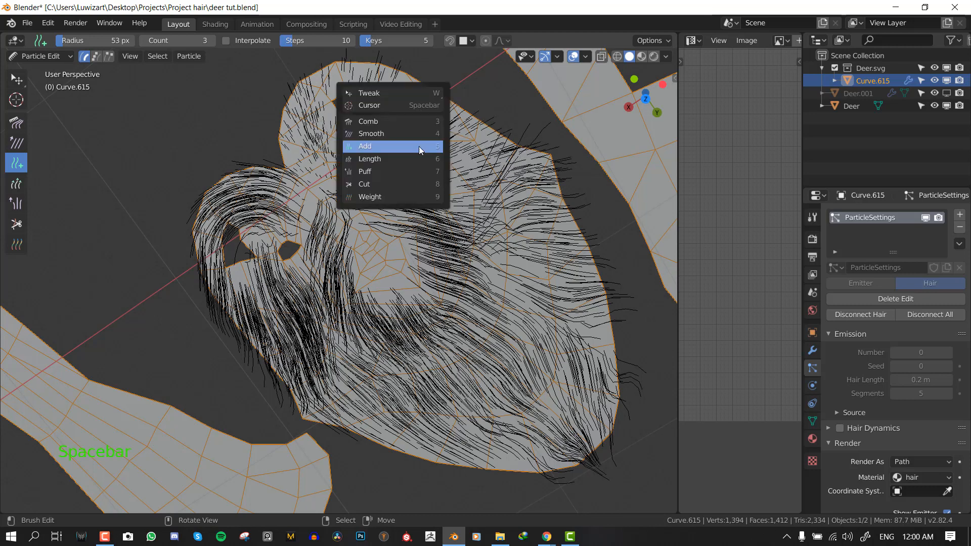
pyautogui.click(375, 119)
pyautogui.moveTo(344, 167)
pyautogui.mouseDown()
pyautogui.moveTo(323, 111)
pyautogui.moveTo(349, 128)
pyautogui.mouseUp()
pyautogui.keyDown('shift'); pyautogui.moveTo(338, 101); pyautogui.dragTo(333, 152, button='middle'); pyautogui.keyUp('shift')
pyautogui.moveTo(332, 201); pyautogui.dragTo(421, 131)
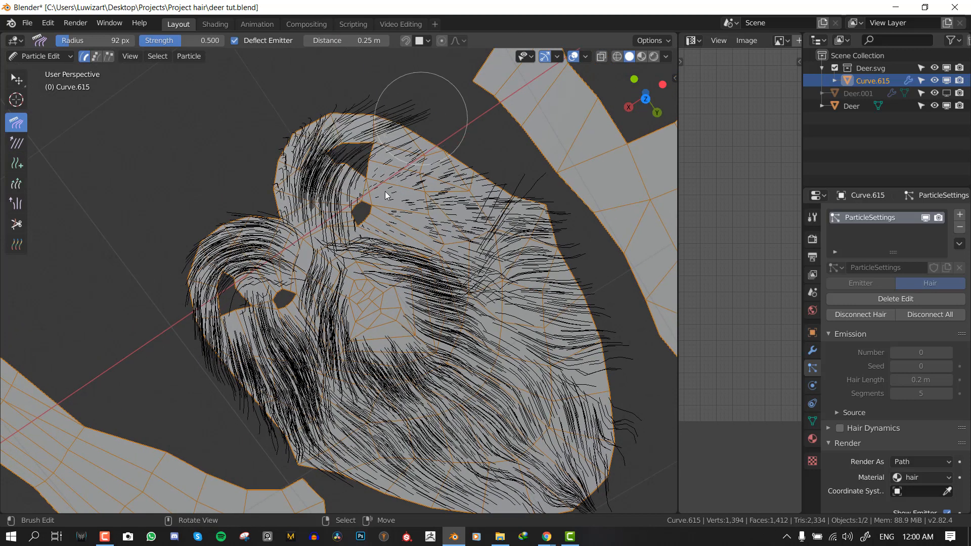
# Comb the new hairs on the second cheek back from the ear and eye towards the neck
pyautogui.moveTo(383, 194); pyautogui.dragTo(456, 220)
pyautogui.moveTo(410, 166); pyautogui.dragTo(525, 205)
pyautogui.moveTo(444, 202)
pyautogui.mouseDown()
pyautogui.moveTo(451, 189)
pyautogui.moveTo(411, 196)
pyautogui.moveTo(407, 217)
pyautogui.moveTo(482, 226)
pyautogui.moveTo(534, 255)
pyautogui.mouseUp()
pyautogui.moveTo(387, 228)
pyautogui.mouseDown()
pyautogui.moveTo(407, 264)
pyautogui.moveTo(429, 261)
pyautogui.mouseUp()
pyautogui.moveTo(432, 177)
pyautogui.mouseDown()
pyautogui.moveTo(399, 124)
pyautogui.moveTo(441, 132)
pyautogui.moveTo(494, 206)
pyautogui.moveTo(533, 221)
pyautogui.mouseUp()
pyautogui.scroll(-3, 490, 248)
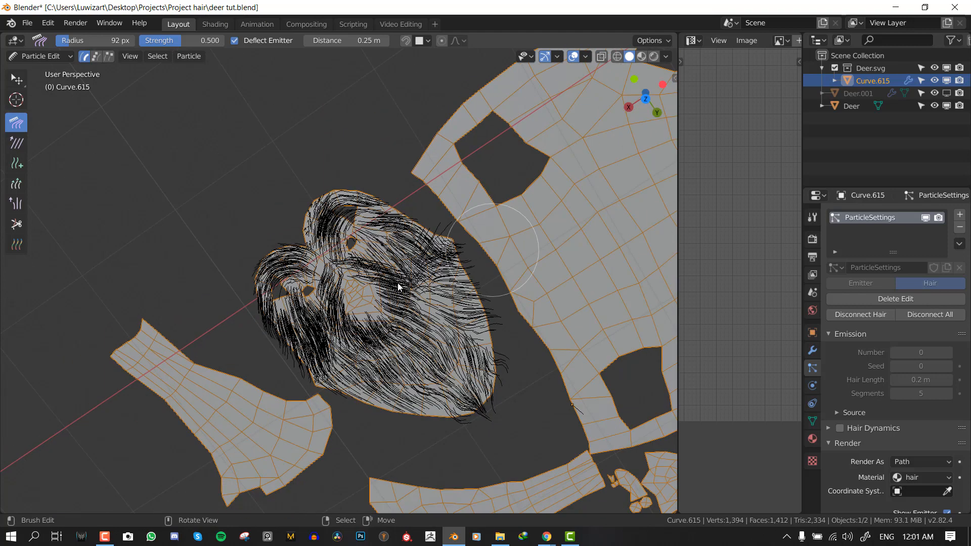
# Comb the stray hairs crossing at the second cheek's outer corner back along the head outline towards the neck
pyautogui.scroll(2, 416, 247)
pyautogui.moveTo(394, 291)
pyautogui.mouseDown(button='middle')
pyautogui.moveTo(416, 247)
pyautogui.moveTo(438, 297)
pyautogui.mouseUp(button='middle')
pyautogui.scroll(1, 416, 247)
pyautogui.moveTo(479, 271)
pyautogui.mouseDown()
pyautogui.moveTo(508, 265)
pyautogui.moveTo(490, 263)
pyautogui.mouseUp()
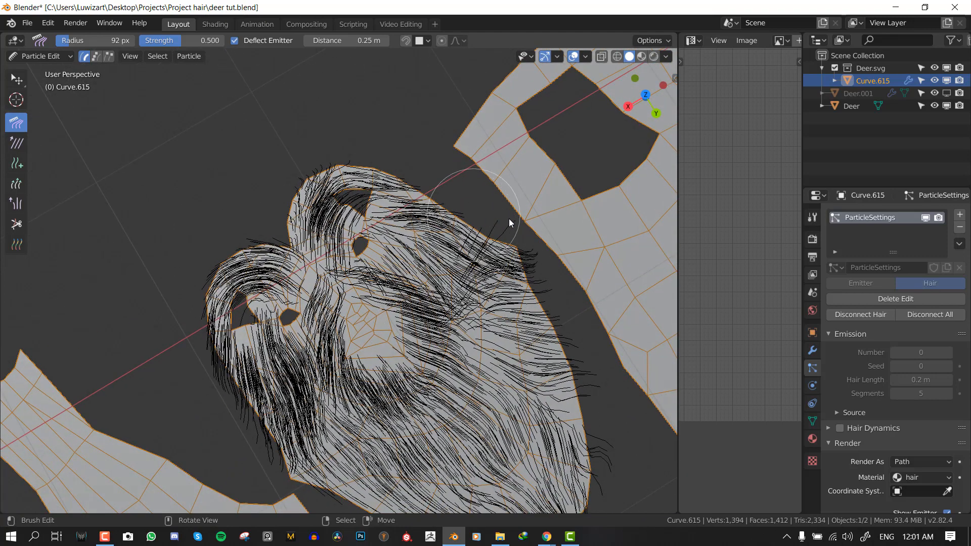
pyautogui.press('a')
pyautogui.hotkey('alt', 'a')
pyautogui.moveTo(497, 210); pyautogui.dragTo(542, 227)
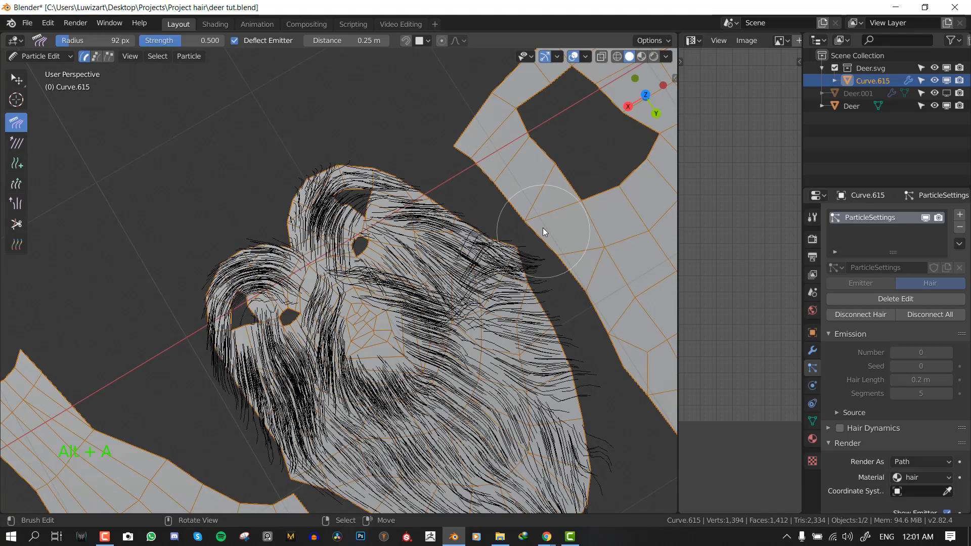
# Hide all existing hairs and fill the bare nose patch at the head piece's centre with new hairs using the Add brush
pyautogui.scroll(-3, 493, 274)
pyautogui.moveTo(464, 321); pyautogui.dragTo(450, 288, button='middle')
pyautogui.scroll(3, 450, 288)
pyautogui.moveTo(416, 217)
pyautogui.mouseDown(button='middle')
pyautogui.moveTo(396, 347)
pyautogui.moveTo(386, 315)
pyautogui.mouseUp(button='middle')
pyautogui.press('a')
pyautogui.scroll(-2, 357, 306)
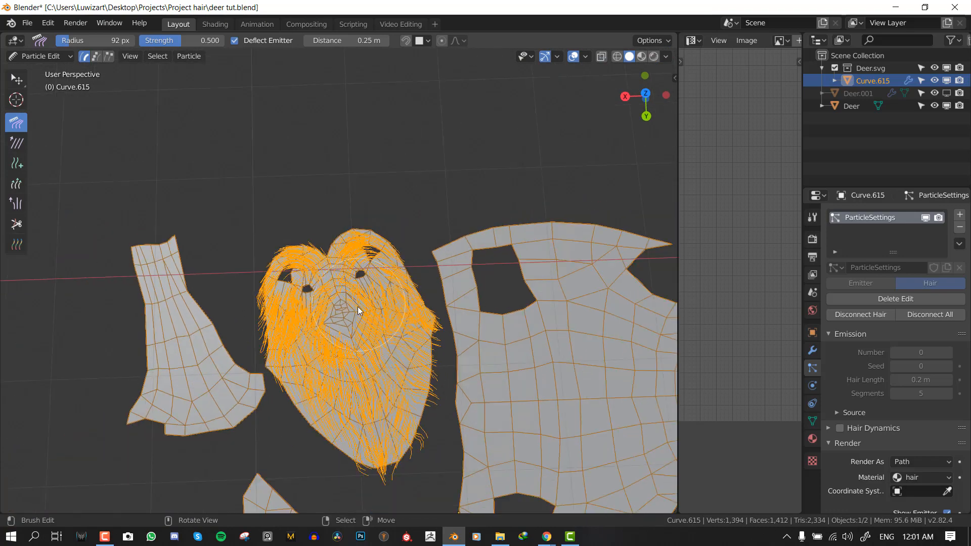
pyautogui.scroll(2, 391, 299)
pyautogui.press('h')
pyautogui.hotkey('shift', 'space')
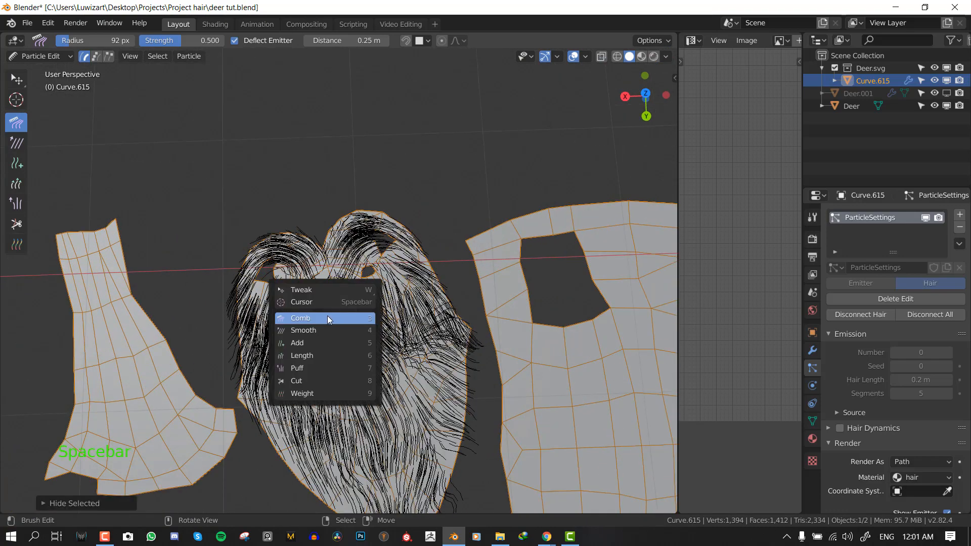
pyautogui.click(315, 343)
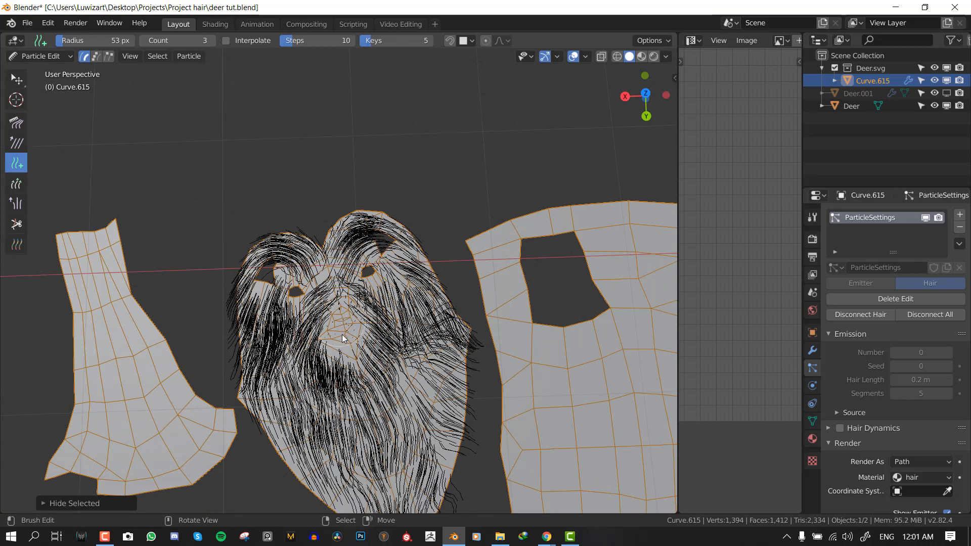
pyautogui.click(347, 330)
pyautogui.moveTo(337, 347)
pyautogui.mouseDown()
pyautogui.moveTo(345, 313)
pyautogui.moveTo(357, 368)
pyautogui.moveTo(394, 372)
pyautogui.mouseUp()
# Comb the new hairs on the nose patch down towards the neck
pyautogui.hotkey('shift', 'space')
pyautogui.click(323, 207)
pyautogui.moveTo(356, 326); pyautogui.dragTo(390, 372)
pyautogui.moveTo(322, 324); pyautogui.dragTo(372, 430)
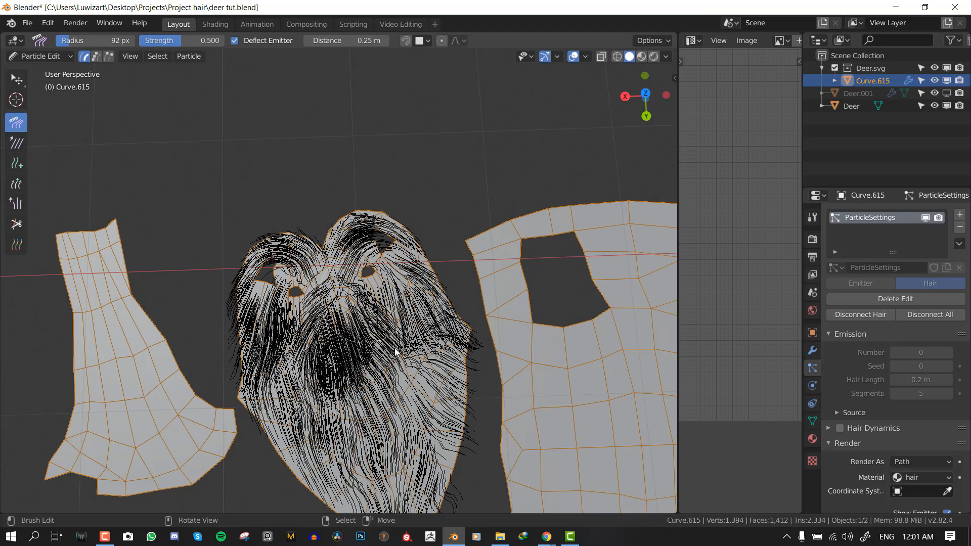
pyautogui.moveTo(366, 334); pyautogui.dragTo(408, 380)
# Shorten the hairs on the nose with the Length brush set to Shrink and a radius of 100 px
pyautogui.press('space')
pyautogui.click(336, 269)
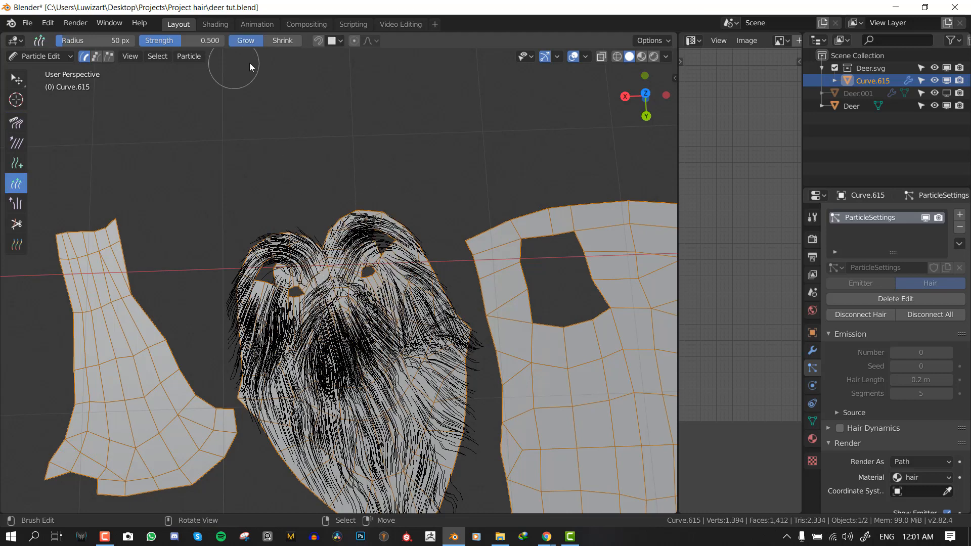
pyautogui.press('f')
pyautogui.click(375, 316)
pyautogui.moveTo(353, 360)
pyautogui.mouseDown()
pyautogui.moveTo(354, 335)
pyautogui.moveTo(331, 398)
pyautogui.moveTo(354, 355)
pyautogui.moveTo(339, 336)
pyautogui.moveTo(369, 332)
pyautogui.mouseUp()
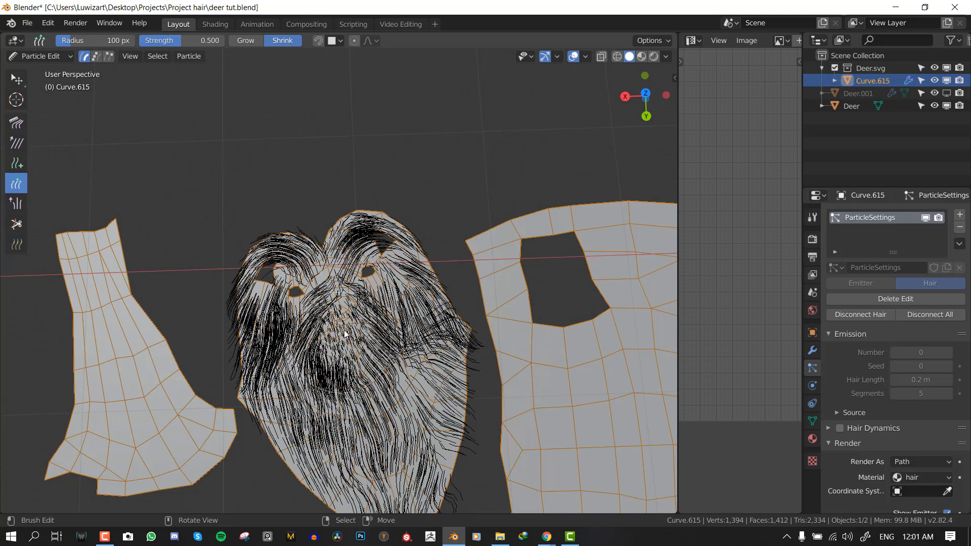
# Switch to Object Mode and examine the large body piece and the surrounding pieces of the layout
pyautogui.scroll(-3, 423, 327)
pyautogui.moveTo(422, 327)
pyautogui.mouseDown(button='middle')
pyautogui.moveTo(365, 284)
pyautogui.moveTo(457, 313)
pyautogui.moveTo(360, 260)
pyautogui.moveTo(423, 206)
pyautogui.mouseUp(button='middle')
pyautogui.hotkey('ctrl', 'Tab')
pyautogui.hotkey('alt', 'a')
pyautogui.scroll(-3, 380, 262)
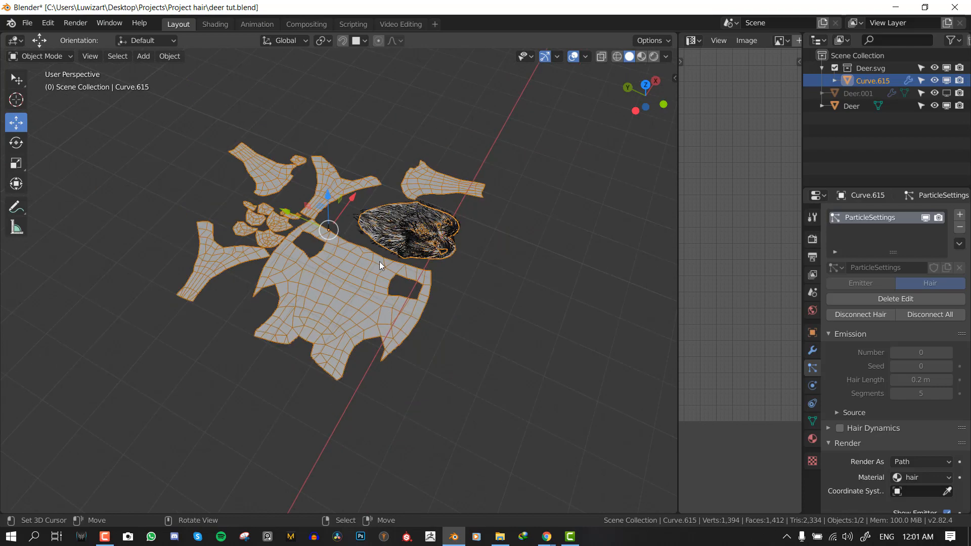
pyautogui.moveTo(393, 235); pyautogui.dragTo(393, 272, button='middle')
pyautogui.scroll(3, 404, 292)
pyautogui.scroll(2, 280, 204)
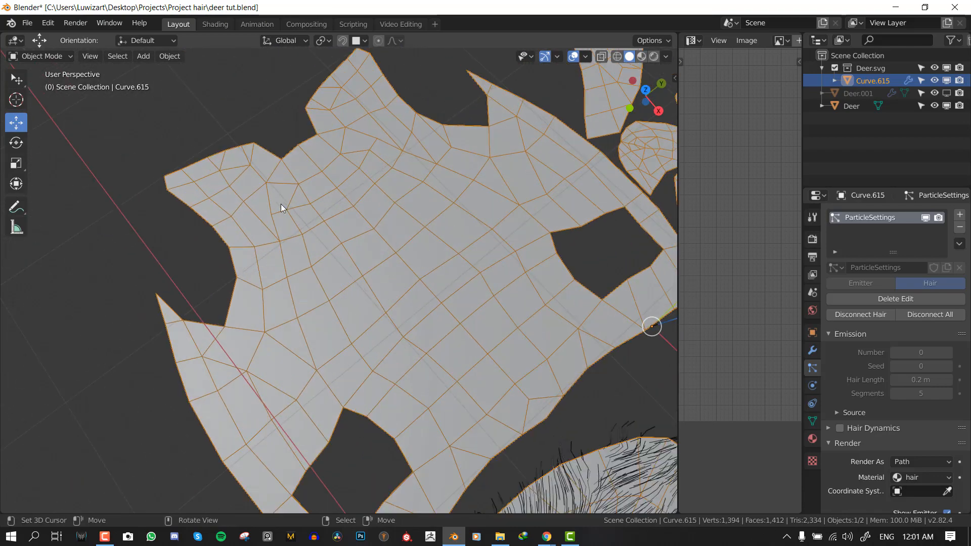
pyautogui.moveTo(281, 204); pyautogui.dragTo(303, 198, button='middle')
pyautogui.scroll(-2, 360, 251)
pyautogui.scroll(2, 363, 243)
pyautogui.scroll(-3, 364, 245)
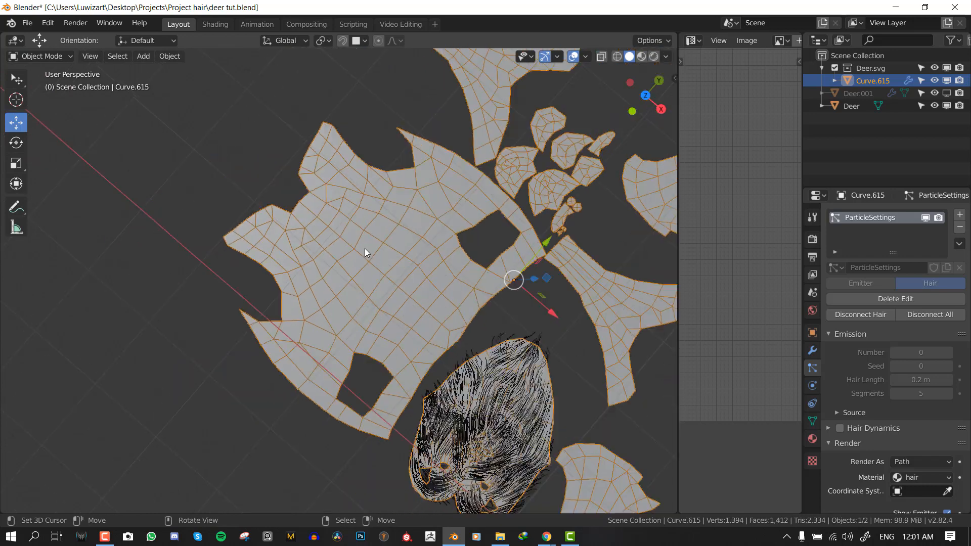
# Return to Particle Edit mode and paint new hairs across the middle of the large body piece with the Add brush
pyautogui.hotkey('ctrl', 'Tab')
pyautogui.click(356, 323)
pyautogui.scroll(2, 352, 253)
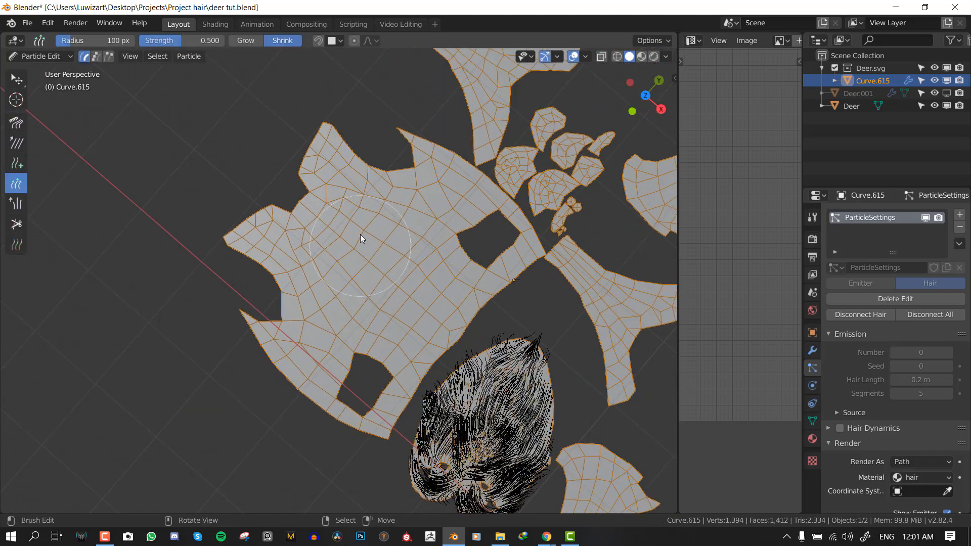
pyautogui.press('space')
pyautogui.click(332, 221)
pyautogui.moveTo(350, 245)
pyautogui.mouseDown()
pyautogui.moveTo(375, 289)
pyautogui.moveTo(305, 240)
pyautogui.mouseUp()
pyautogui.moveTo(381, 217)
pyautogui.mouseDown()
pyautogui.moveTo(453, 293)
pyautogui.moveTo(330, 263)
pyautogui.mouseUp()
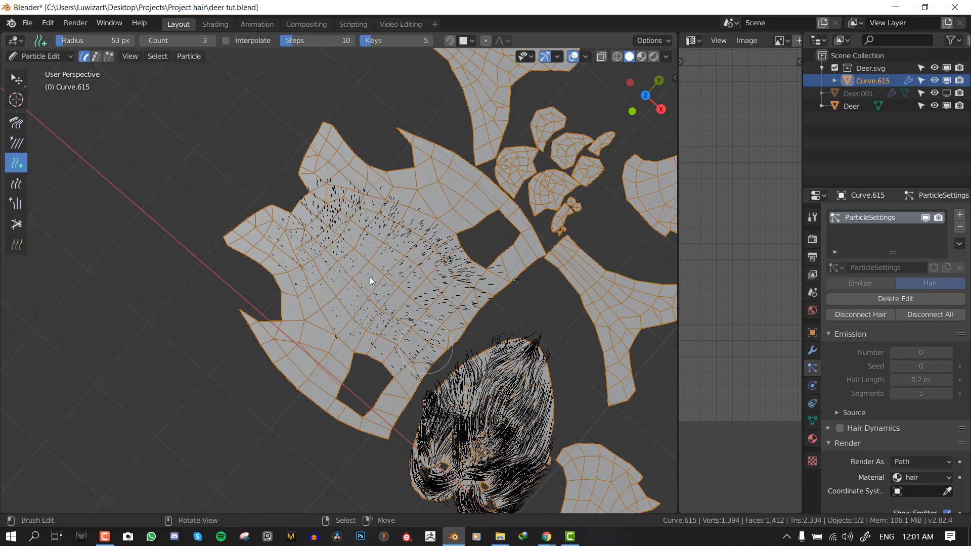
# Comb the body piece's new hairs diagonally across it towards the edge facing the head piece
pyautogui.press('space')
pyautogui.click(375, 255)
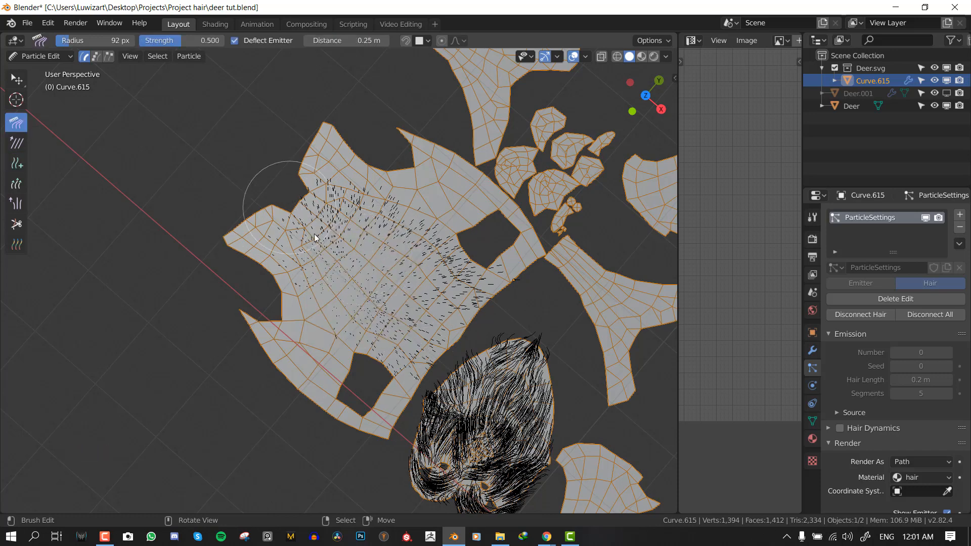
pyautogui.moveTo(315, 237); pyautogui.dragTo(425, 324)
pyautogui.moveTo(278, 187); pyautogui.dragTo(502, 310)
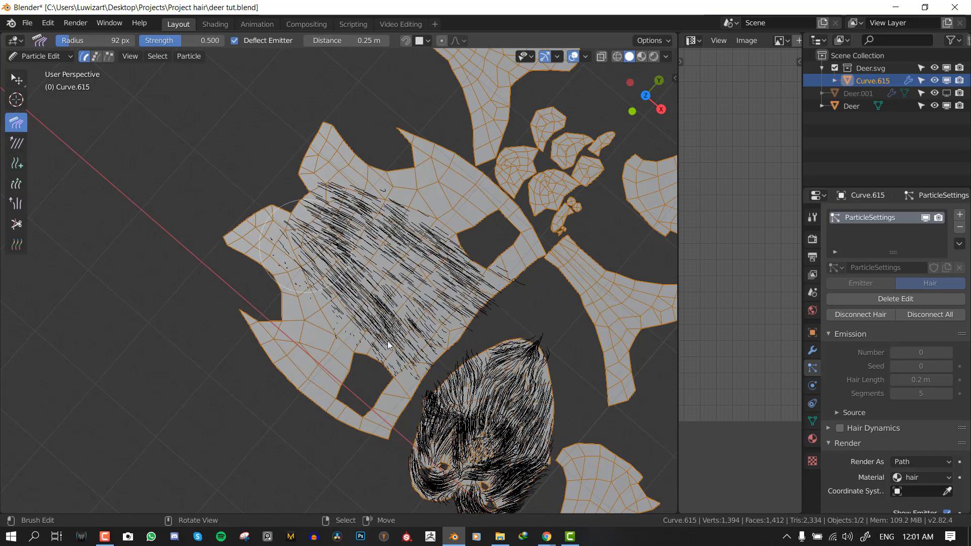
pyautogui.moveTo(388, 346); pyautogui.dragTo(412, 377)
pyautogui.moveTo(425, 286)
pyautogui.mouseDown()
pyautogui.moveTo(458, 347)
pyautogui.moveTo(475, 329)
pyautogui.mouseUp()
pyautogui.hotkey('ctrl', 'z')
pyautogui.hotkey('ctrl', 'z')
pyautogui.hotkey('ctrl', 'z')
pyautogui.hotkey('ctrl', 'z')
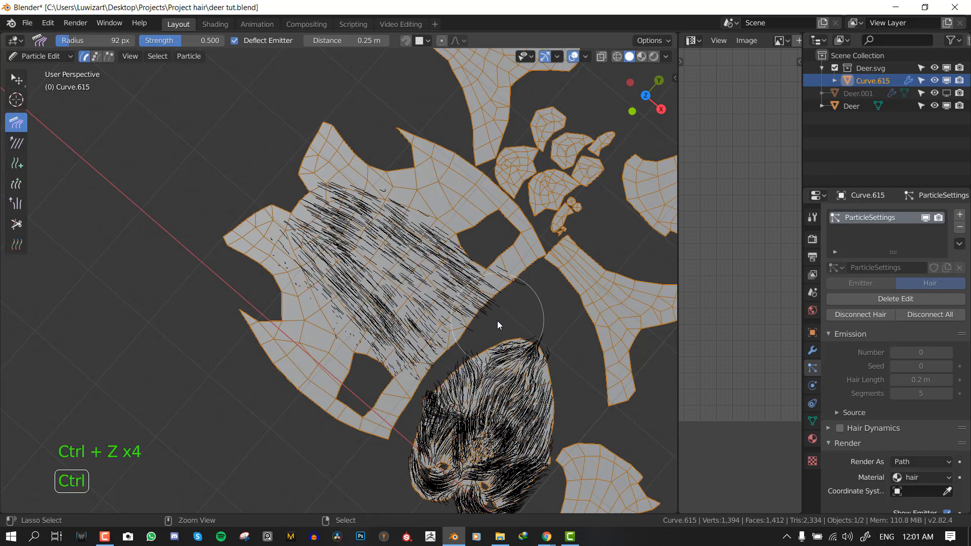
# Comb the body piece's central hairs towards the edge near the head, fanning one side towards the hole near the red axis line
pyautogui.moveTo(375, 264); pyautogui.dragTo(438, 312)
pyautogui.moveTo(432, 273); pyautogui.dragTo(480, 304)
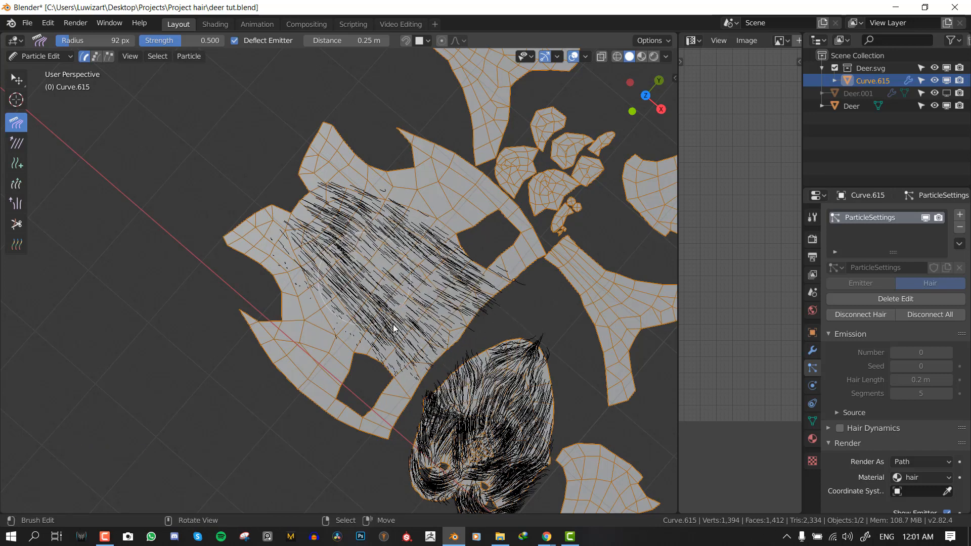
pyautogui.moveTo(394, 329); pyautogui.dragTo(409, 348)
pyautogui.moveTo(344, 288); pyautogui.dragTo(377, 352)
pyautogui.moveTo(304, 296); pyautogui.dragTo(332, 352)
# Comb the hairs on the body piece's other side outwards to fan towards the opposite hole
pyautogui.moveTo(419, 253); pyautogui.dragTo(467, 282)
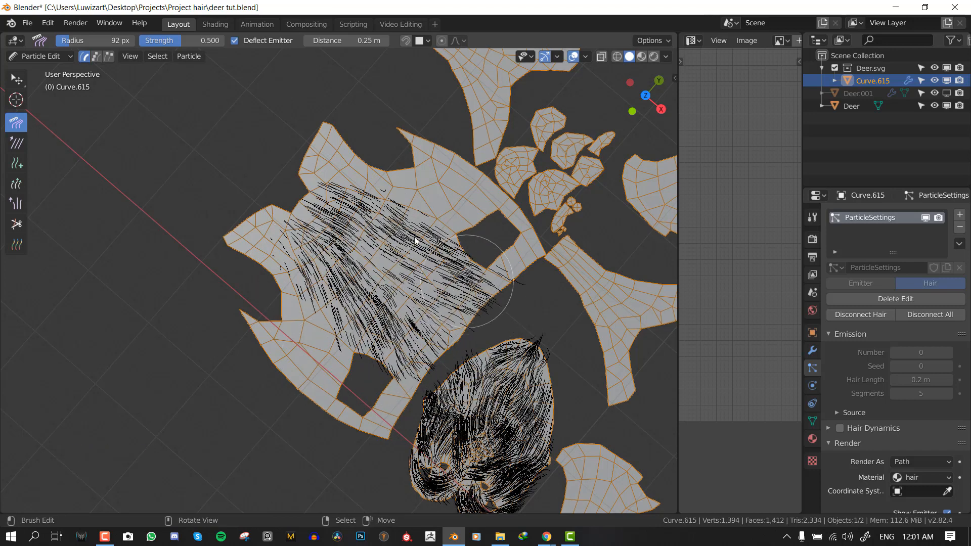
pyautogui.moveTo(375, 222); pyautogui.dragTo(444, 225)
pyautogui.moveTo(417, 268); pyautogui.dragTo(508, 283)
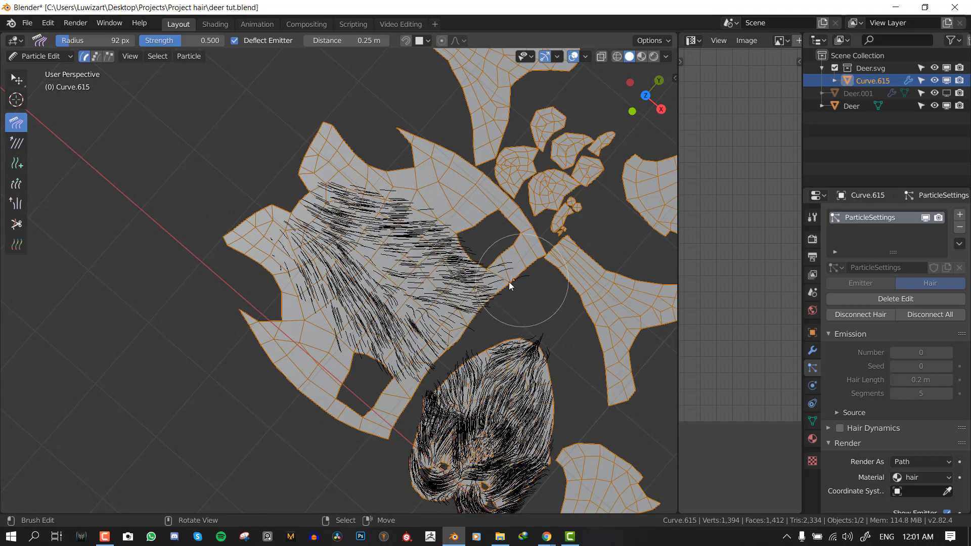
# Hide the existing hairs and paint new ones with the Add brush over the body piece's side and hole edges near the red axis line
pyautogui.press('a')
pyautogui.hotkey('alt', 'a')
pyautogui.moveTo(396, 259); pyautogui.dragTo(414, 274, button='middle')
pyautogui.press('a')
pyautogui.press('h')
pyautogui.press('space')
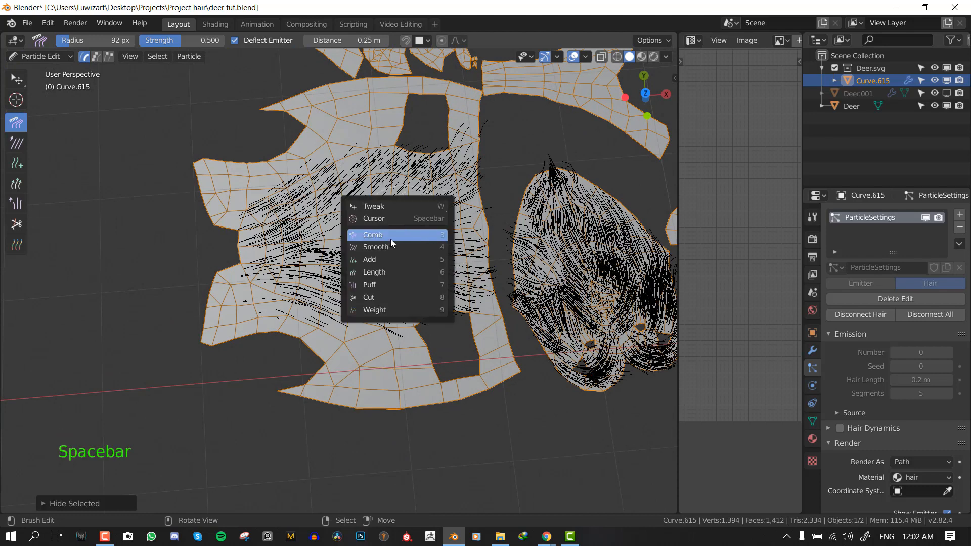
pyautogui.click(382, 258)
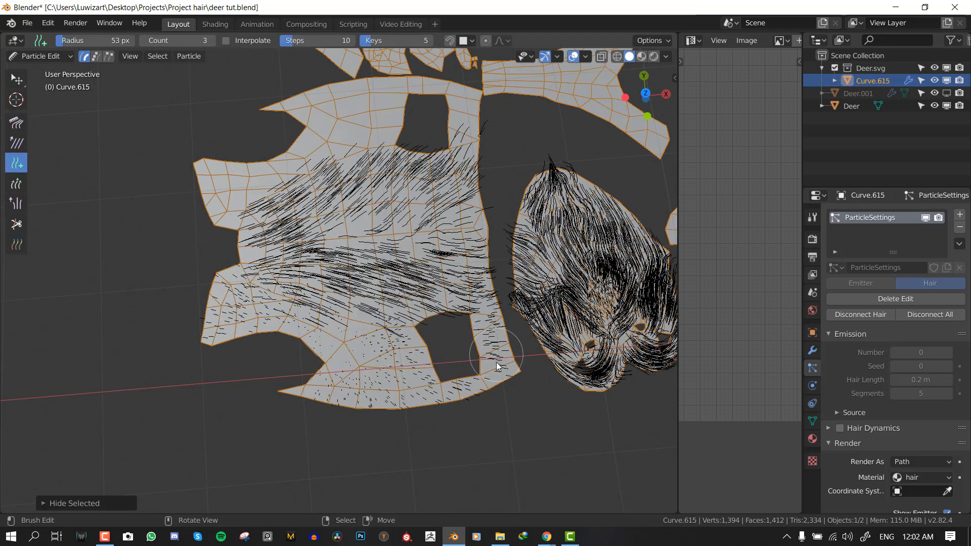
# Comb the new hairs near the red axis line diagonally outwards around the hole and over the body piece's outer edge
pyautogui.press('space')
pyautogui.click(273, 204)
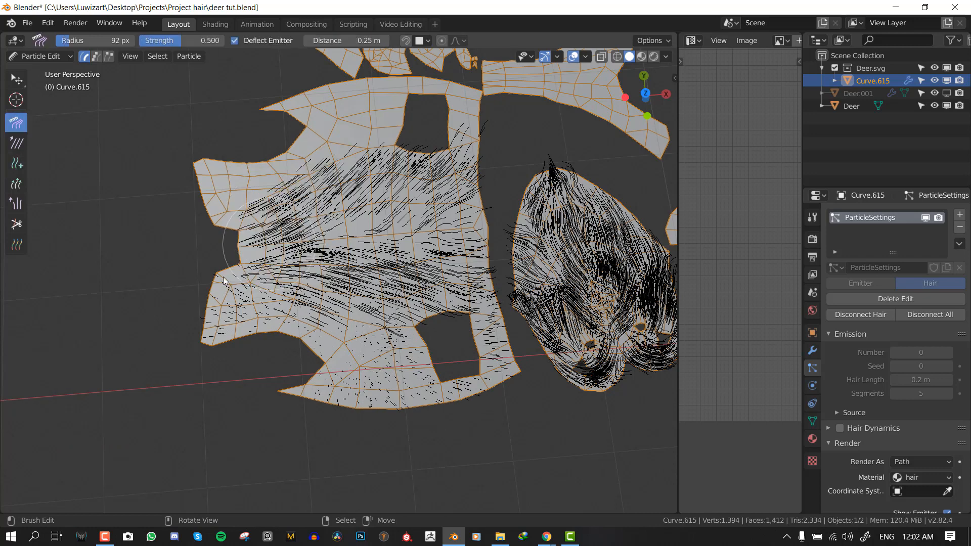
pyautogui.moveTo(224, 281)
pyautogui.mouseDown()
pyautogui.moveTo(296, 347)
pyautogui.moveTo(228, 336)
pyautogui.moveTo(395, 359)
pyautogui.moveTo(432, 311)
pyautogui.moveTo(480, 324)
pyautogui.moveTo(526, 385)
pyautogui.moveTo(410, 399)
pyautogui.moveTo(324, 377)
pyautogui.moveTo(374, 394)
pyautogui.moveTo(445, 349)
pyautogui.moveTo(526, 354)
pyautogui.moveTo(362, 380)
pyautogui.moveTo(426, 408)
pyautogui.moveTo(374, 410)
pyautogui.moveTo(344, 385)
pyautogui.moveTo(389, 358)
pyautogui.mouseUp()
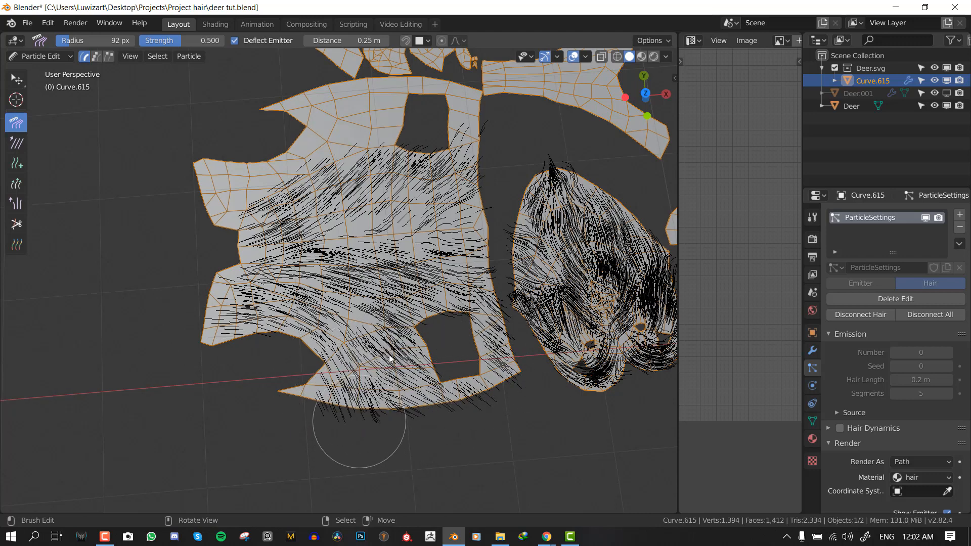
# Hide the combed hairs and add new ones on the body piece's opposite side, around the other hole and the bare flaps
pyautogui.press('a')
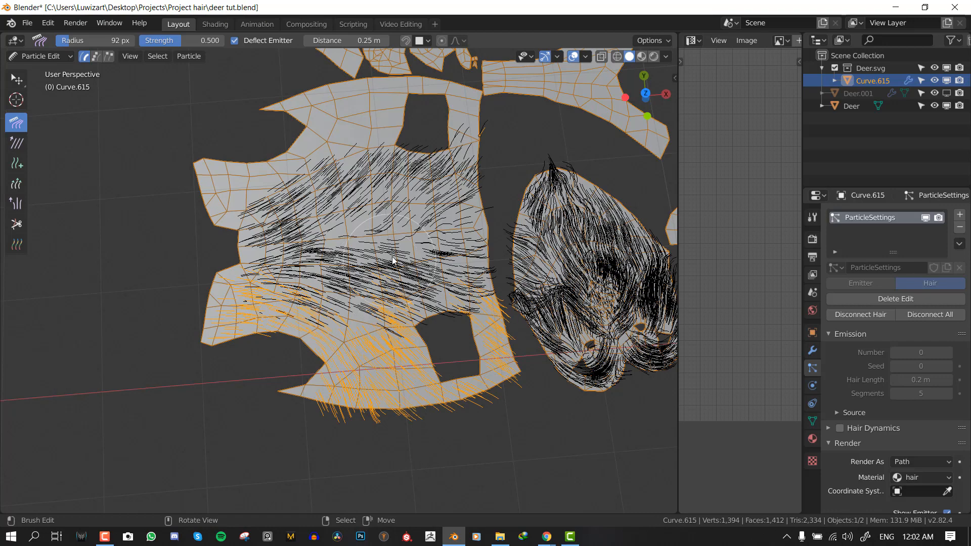
pyautogui.press('space')
pyautogui.click(350, 242)
pyautogui.press('h')
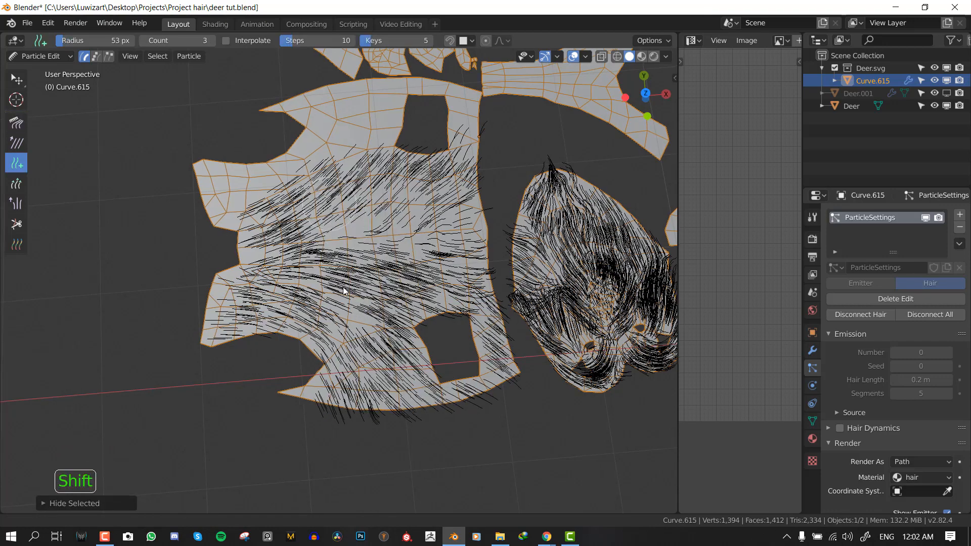
pyautogui.keyDown('shift'); pyautogui.moveTo(330, 202); pyautogui.dragTo(343, 286, button='middle'); pyautogui.keyUp('shift')
pyautogui.moveTo(353, 218); pyautogui.dragTo(358, 225)
pyautogui.moveTo(358, 225); pyautogui.dragTo(365, 250, button='middle')
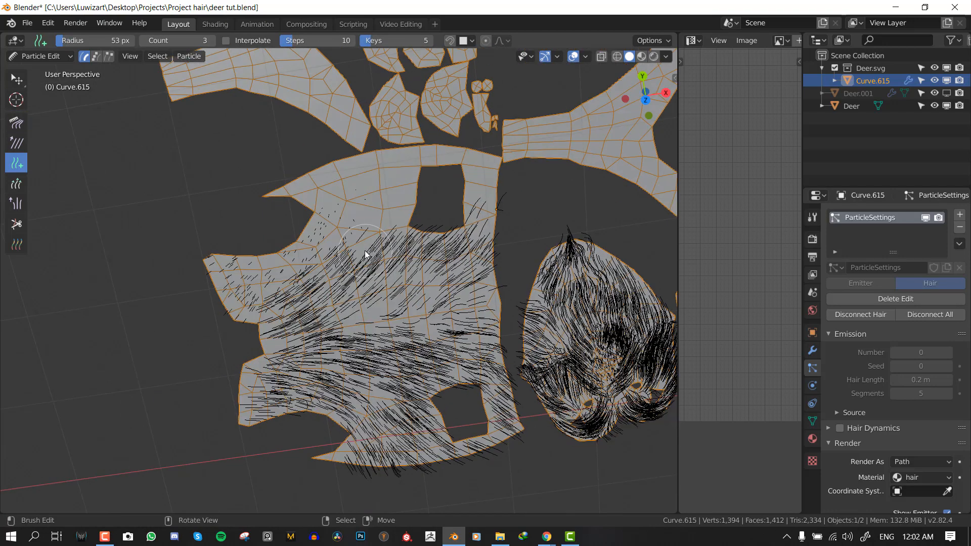
pyautogui.moveTo(384, 221); pyautogui.dragTo(306, 189)
pyautogui.moveTo(397, 185); pyautogui.dragTo(493, 202)
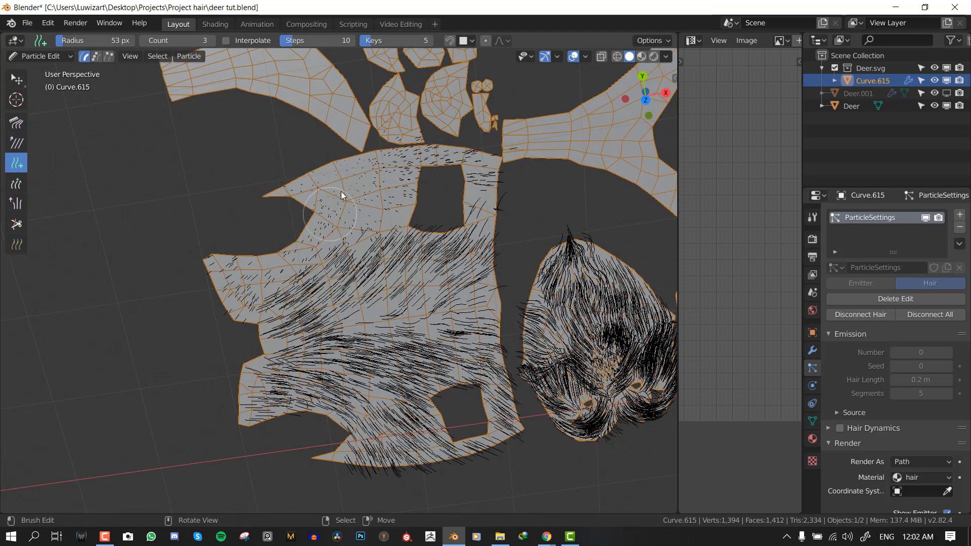
# Comb the opposite side's new hairs diagonally outwards past the hole towards the head-facing edge, then select and hide them
pyautogui.press('space')
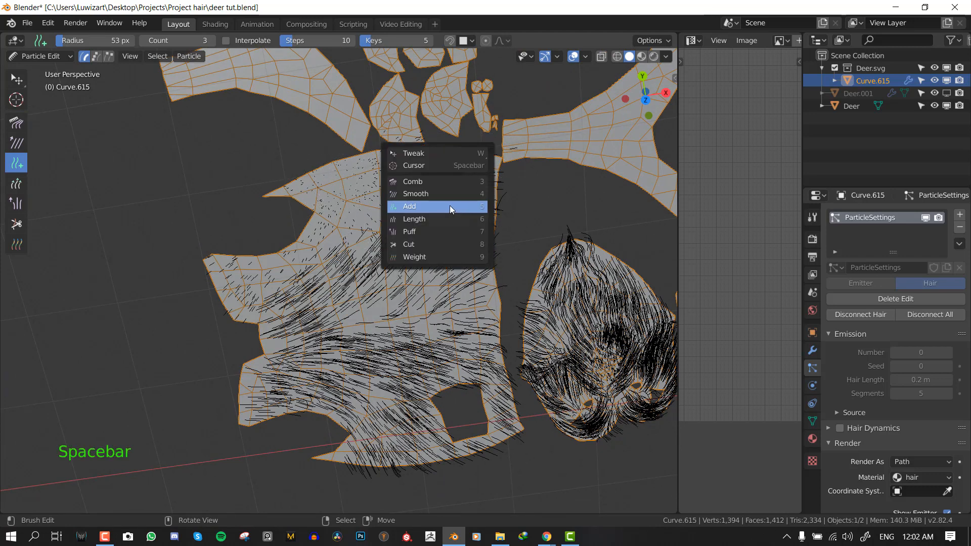
pyautogui.click(417, 190)
pyautogui.moveTo(224, 317)
pyautogui.mouseDown()
pyautogui.moveTo(250, 269)
pyautogui.moveTo(430, 187)
pyautogui.moveTo(366, 152)
pyautogui.moveTo(435, 167)
pyautogui.moveTo(467, 210)
pyautogui.moveTo(445, 235)
pyautogui.moveTo(446, 162)
pyautogui.moveTo(506, 213)
pyautogui.moveTo(388, 223)
pyautogui.moveTo(476, 206)
pyautogui.moveTo(455, 218)
pyautogui.moveTo(505, 199)
pyautogui.mouseUp()
pyautogui.press('a')
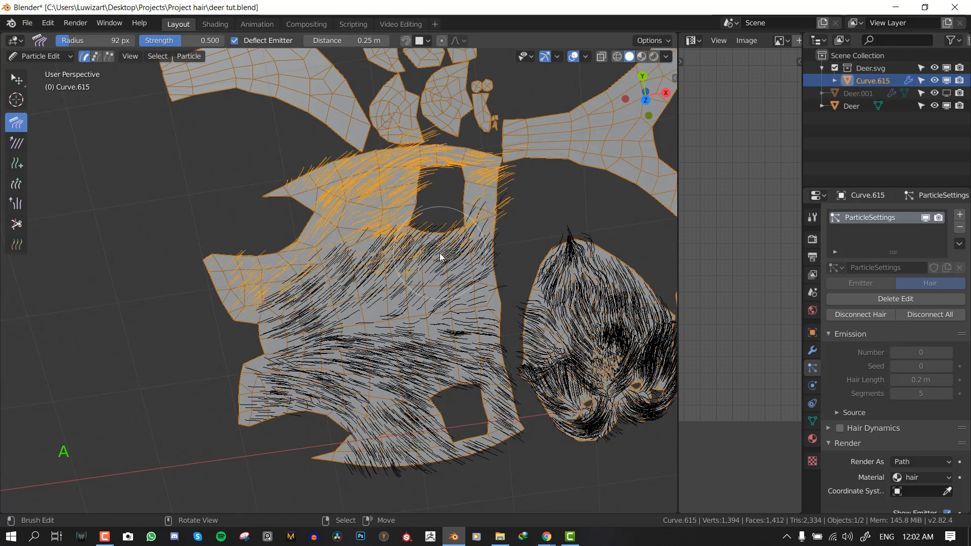
pyautogui.press('h')
# Switch to Object Mode, deselect everything and save the file
pyautogui.moveTo(423, 253); pyautogui.dragTo(491, 218, button='middle')
pyautogui.hotkey('ctrl', 'Tab')
pyautogui.click(405, 217)
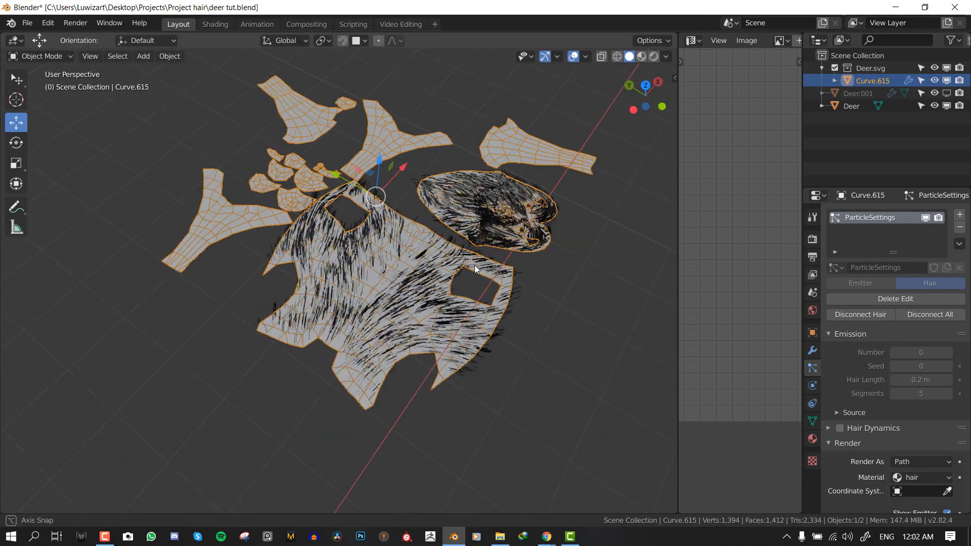
pyautogui.moveTo(474, 265); pyautogui.dragTo(515, 202, button='middle')
pyautogui.hotkey('alt', 'a')
pyautogui.hotkey('ctrl', 's')
# Enter Edit Mode on the UV layout mesh and select the whole linked head and body pieces
pyautogui.keyDown('shift'); pyautogui.click(491, 189); pyautogui.keyUp('shift')
pyautogui.press('Tab')
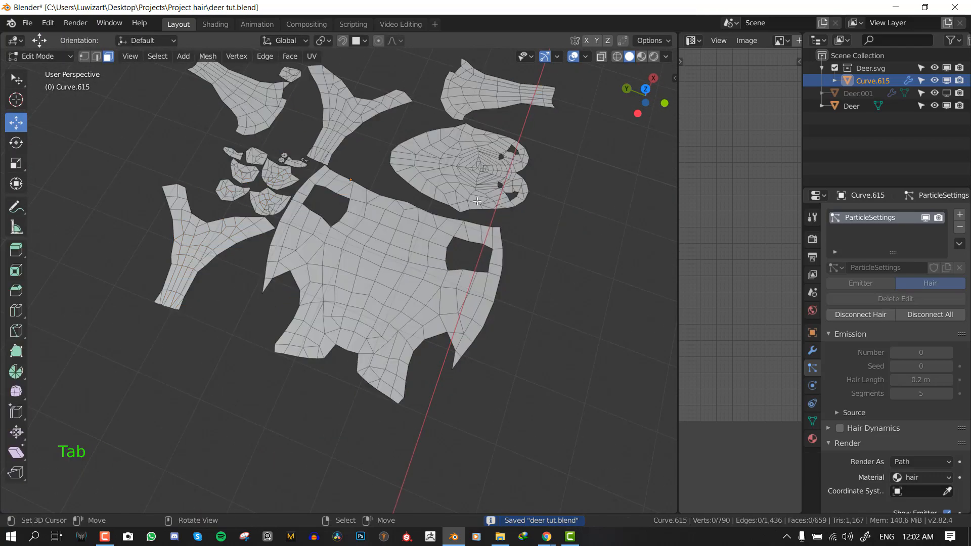
pyautogui.hotkey('alt', 'a')
pyautogui.press('l')
pyautogui.press('l')
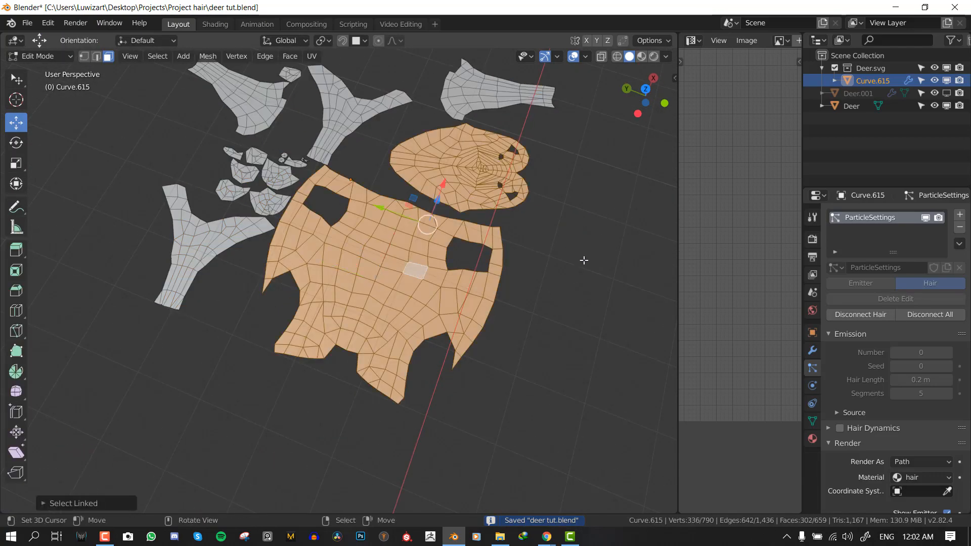
# Assign the selected head and body faces to a new vertex group and return to Object Mode with nothing selected
pyautogui.click(818, 416)
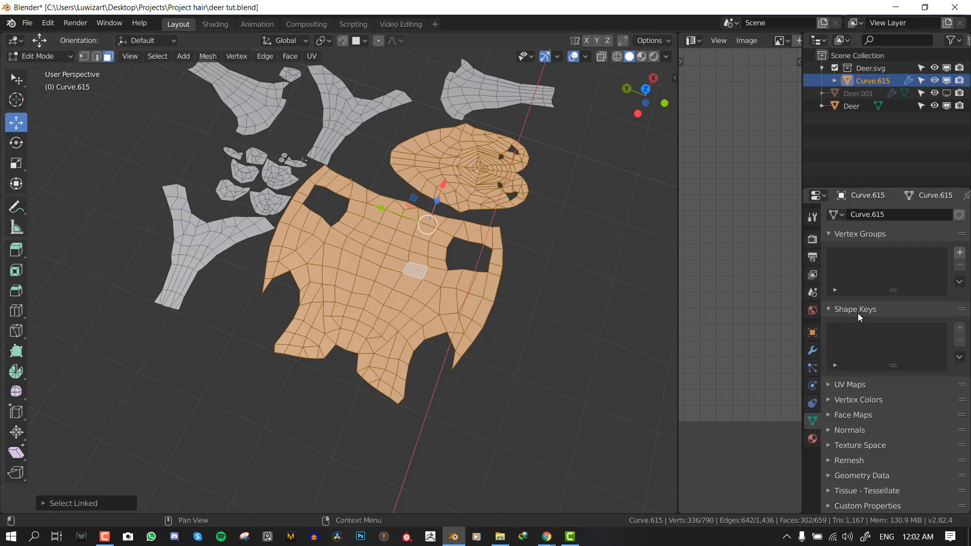
pyautogui.click(959, 254)
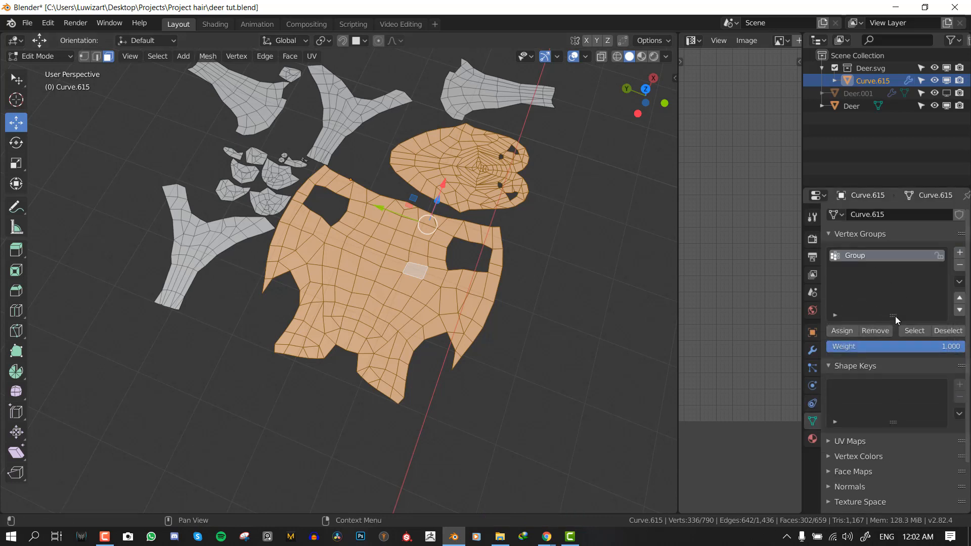
pyautogui.click(843, 334)
pyautogui.press('Tab')
pyautogui.moveTo(475, 311); pyautogui.dragTo(605, 306, button='middle')
pyautogui.hotkey('alt', 'a')
pyautogui.moveTo(395, 315); pyautogui.dragTo(433, 317, button='middle')
pyautogui.keyDown('shift'); pyautogui.moveTo(529, 328); pyautogui.dragTo(555, 278, button='middle'); pyautogui.keyUp('shift')
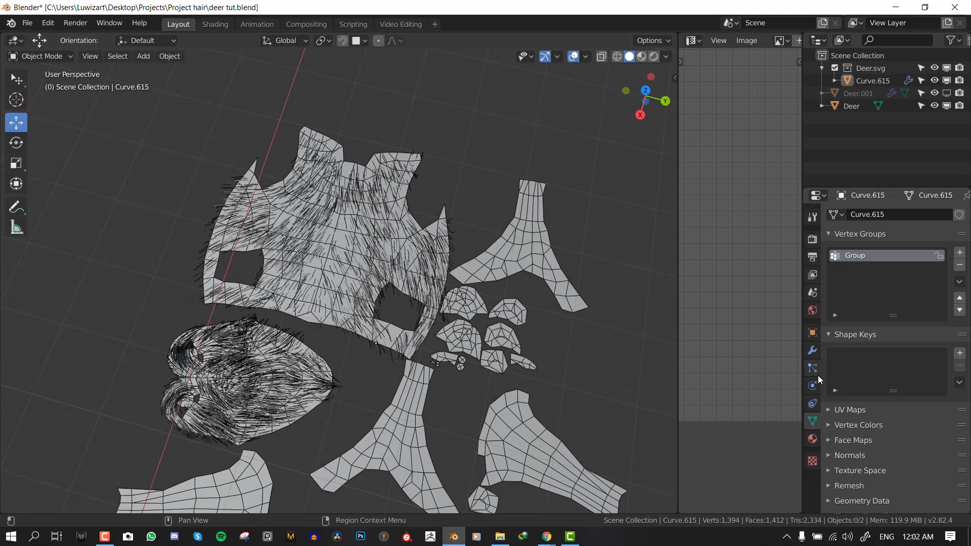
# Set the hair particle system's children to Interpolated
pyautogui.click(815, 372)
pyautogui.scroll(-10, 855, 344)
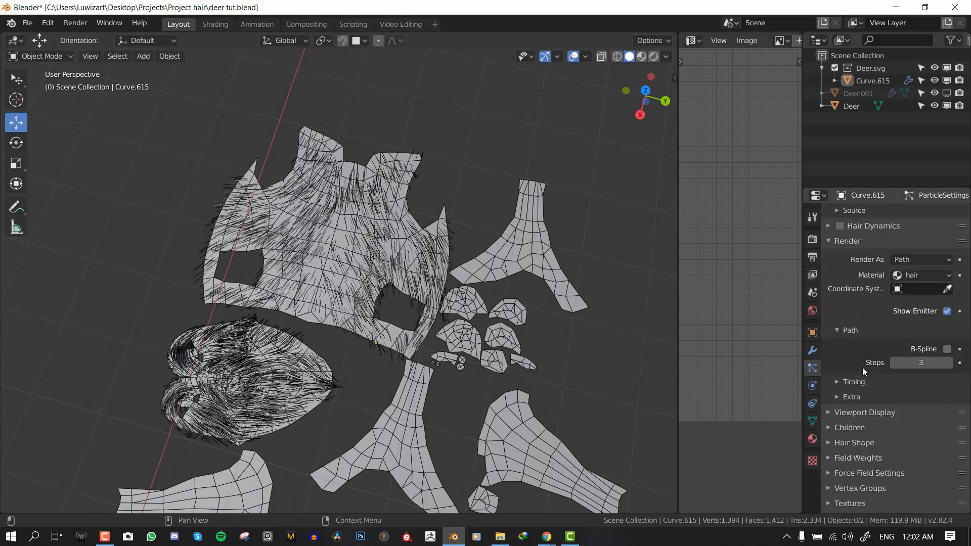
pyautogui.scroll(-2, 863, 384)
pyautogui.click(861, 403)
pyautogui.click(936, 419)
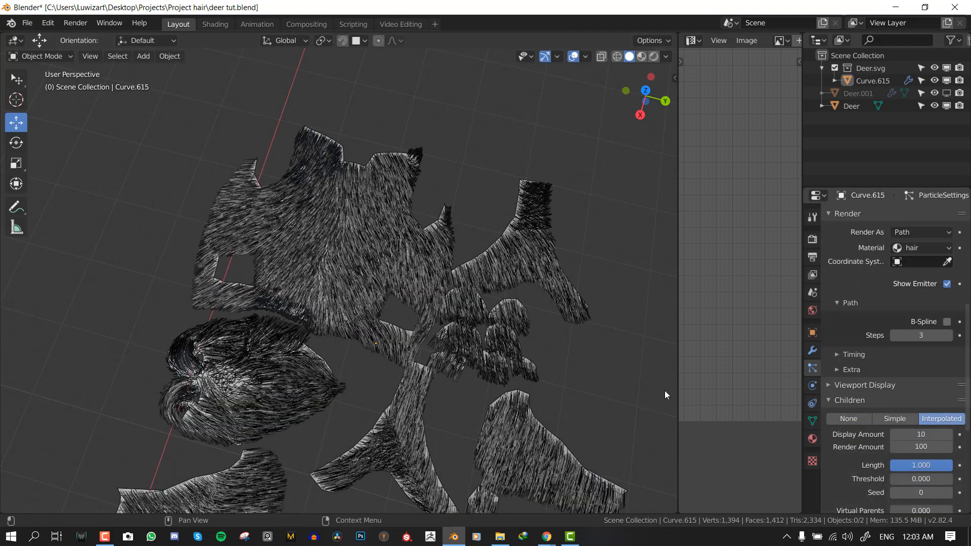
# Limit the hair density to the vertex group named Group
pyautogui.moveTo(665, 391); pyautogui.dragTo(556, 364, button='middle')
pyautogui.scroll(-4, 900, 445)
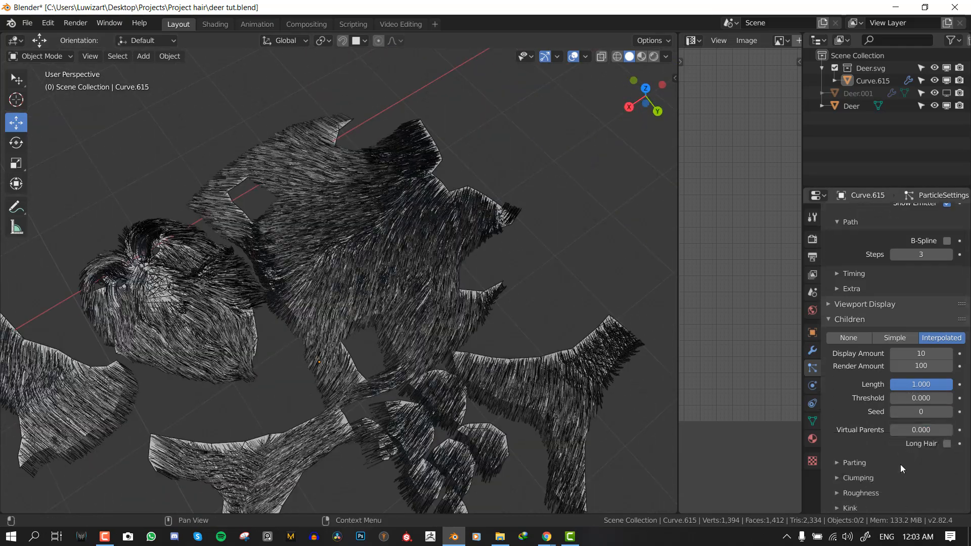
pyautogui.scroll(-5, 900, 464)
pyautogui.click(876, 460)
pyautogui.click(909, 478)
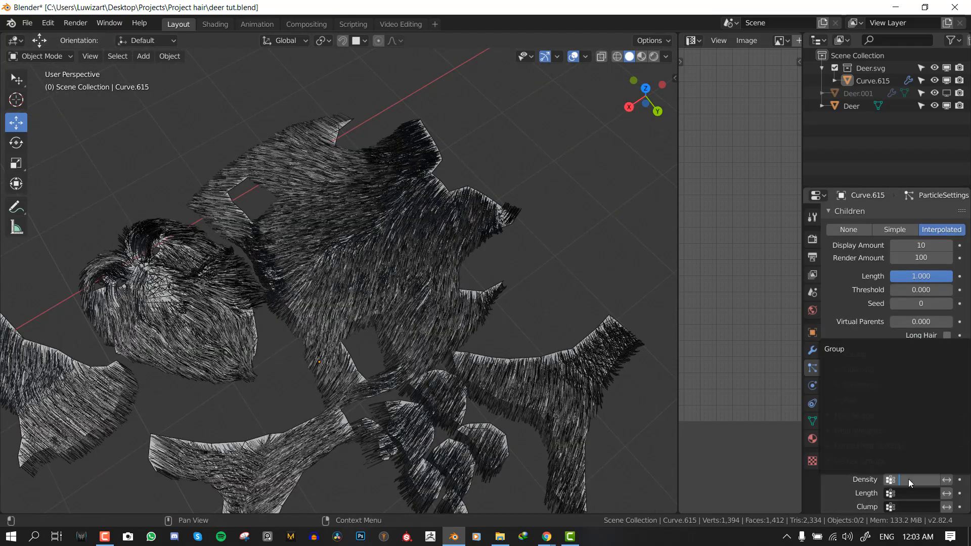
pyautogui.click(867, 349)
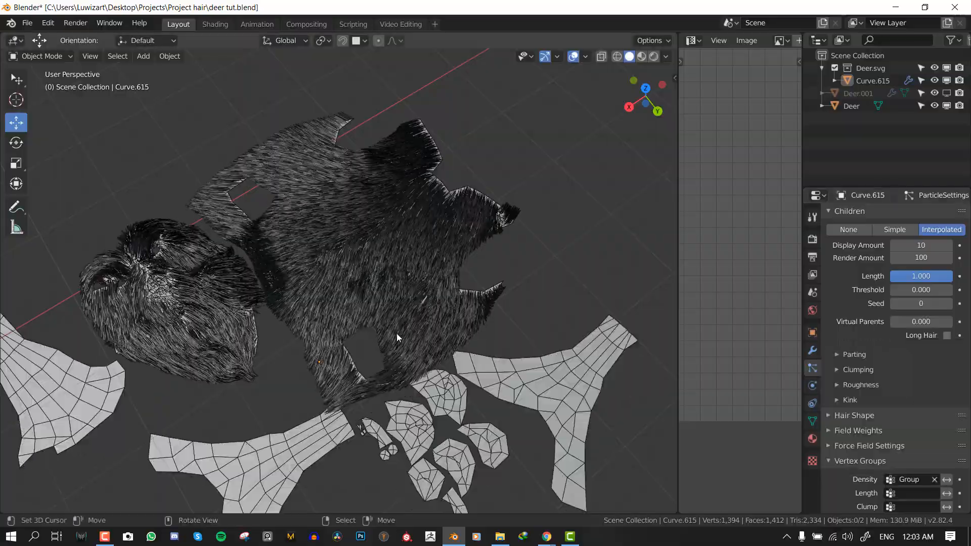
# Set the child hairs' Clump to 0.603
pyautogui.moveTo(396, 333); pyautogui.dragTo(472, 340, button='middle')
pyautogui.scroll(4, 471, 340)
pyautogui.click(851, 371)
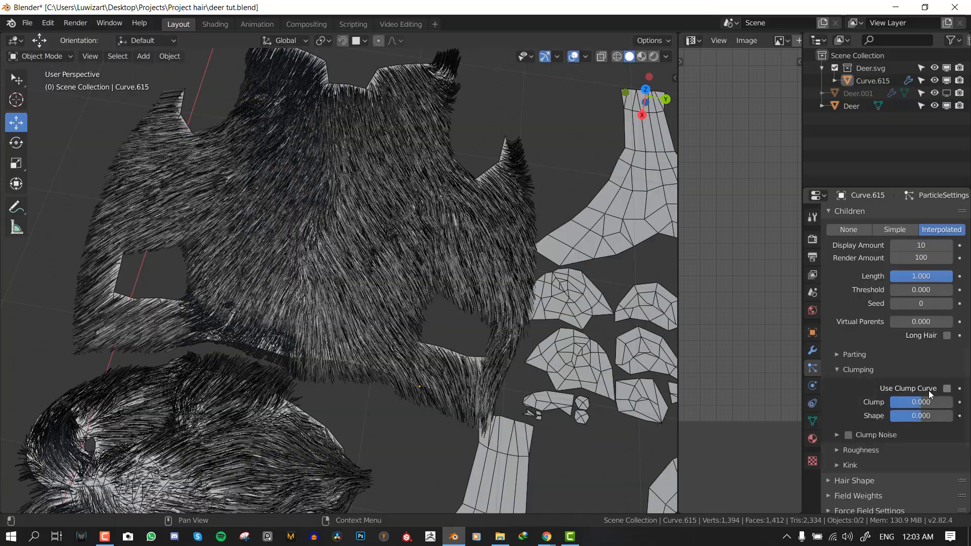
pyautogui.moveTo(929, 402); pyautogui.dragTo(966, 402)
# Try the Long Hair option for the child hairs and turn it off again
pyautogui.scroll(4, 917, 314)
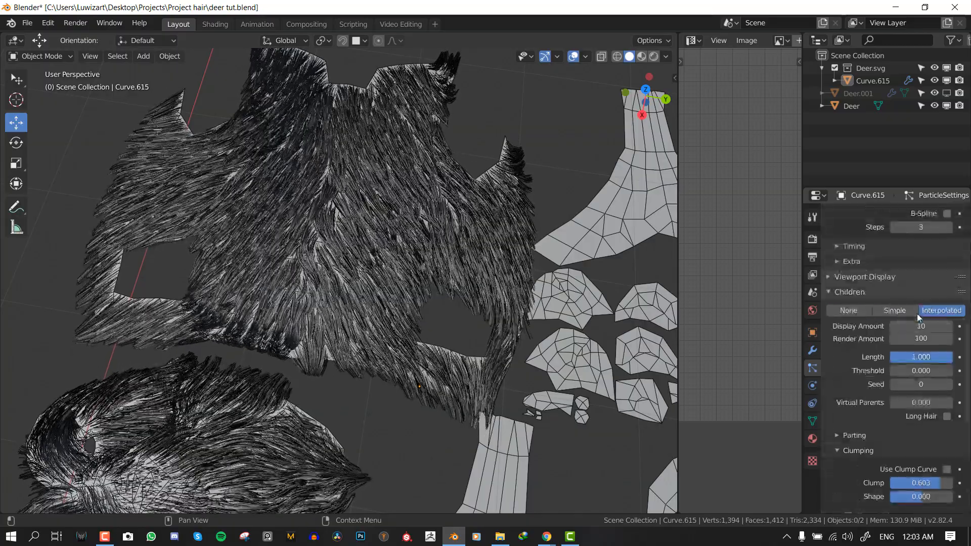
pyautogui.click(947, 417)
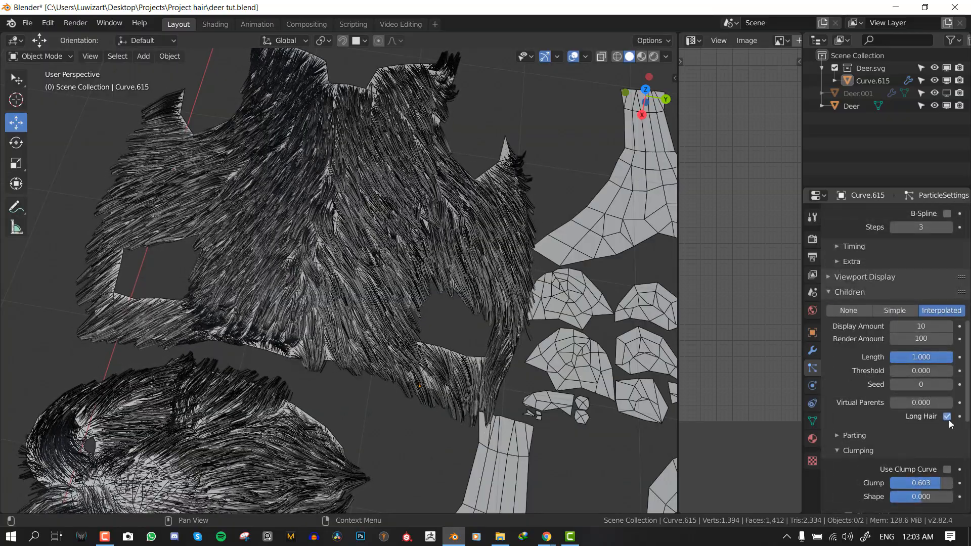
pyautogui.click(948, 417)
pyautogui.click(846, 292)
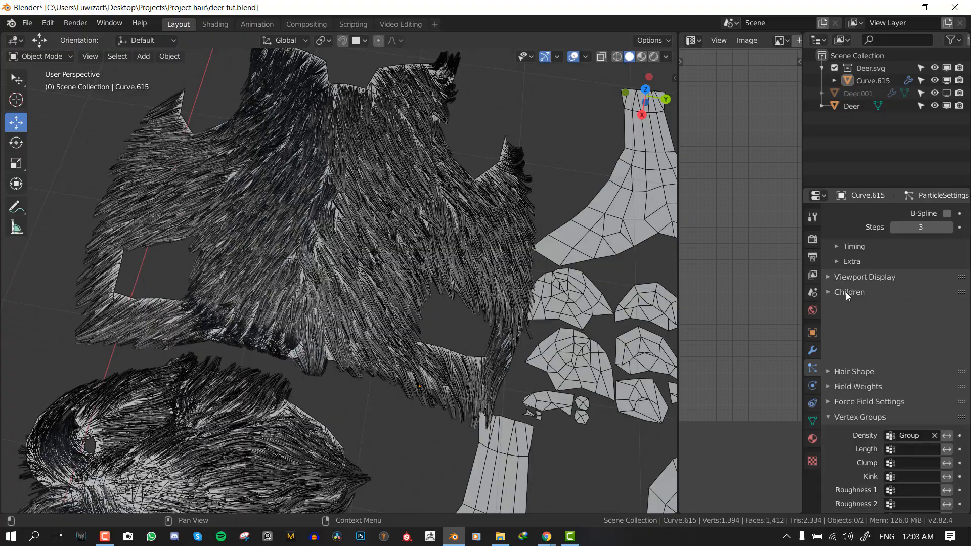
pyautogui.click(860, 309)
pyautogui.click(875, 308)
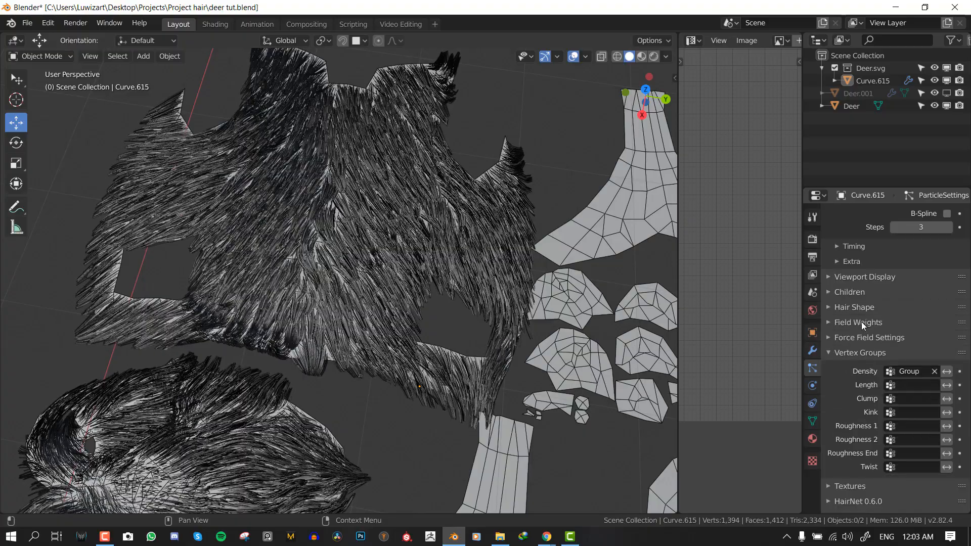
pyautogui.click(857, 299)
pyautogui.scroll(-2, 900, 364)
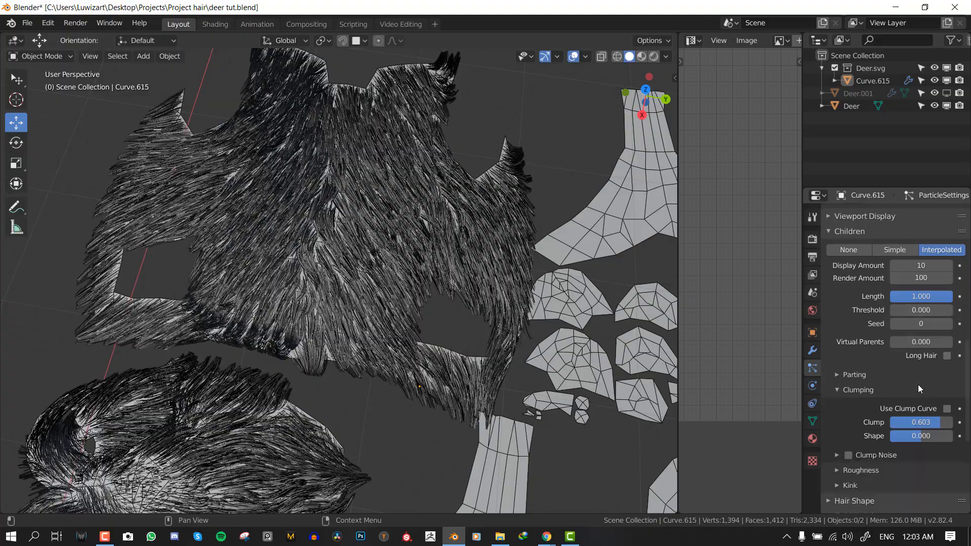
# Set the hair's viewport Strand Steps to 4 and its render path Steps to 5
pyautogui.scroll(1, 909, 271)
pyautogui.scroll(2, 909, 272)
pyautogui.click(913, 276)
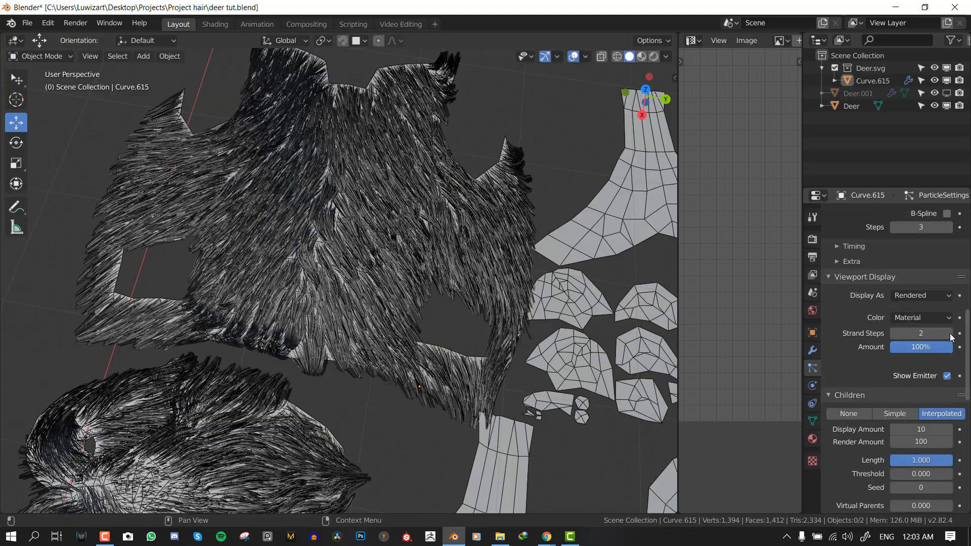
pyautogui.click(949, 334)
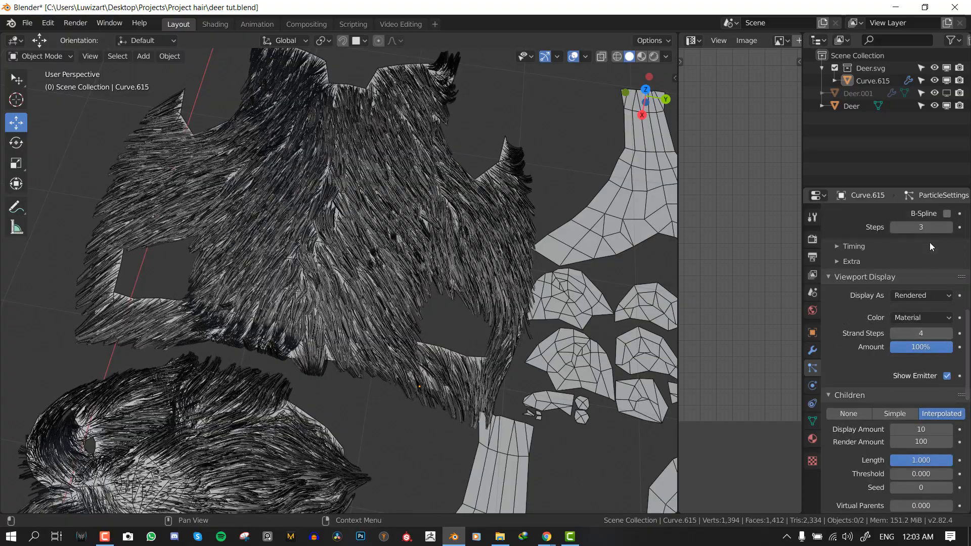
pyautogui.click(949, 227)
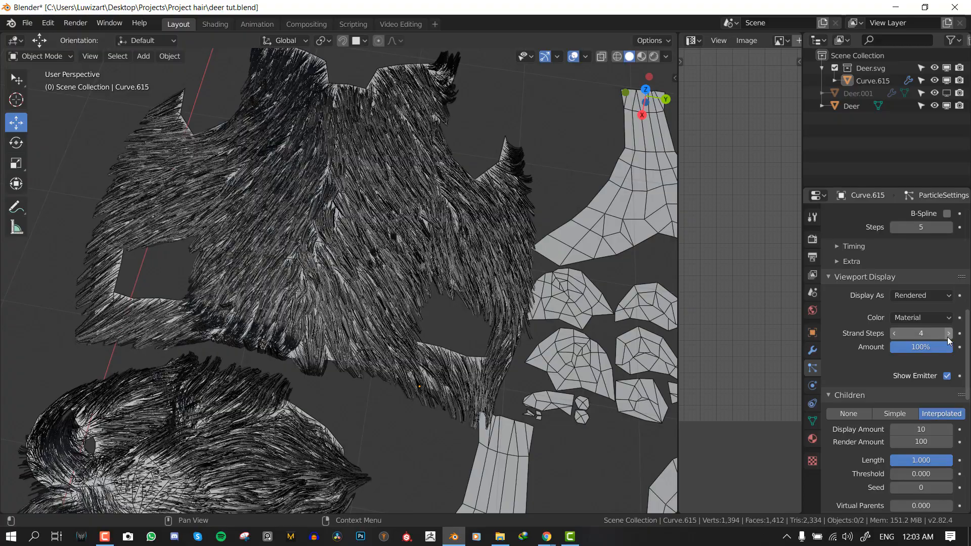
# Set the child hairs' Clump to 0.508
pyautogui.scroll(-7, 916, 390)
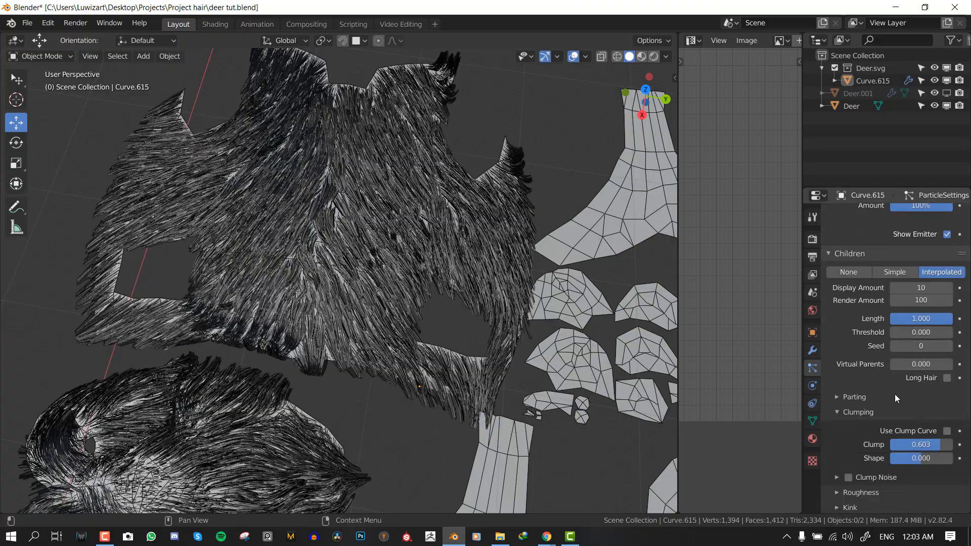
pyautogui.scroll(-4, 866, 463)
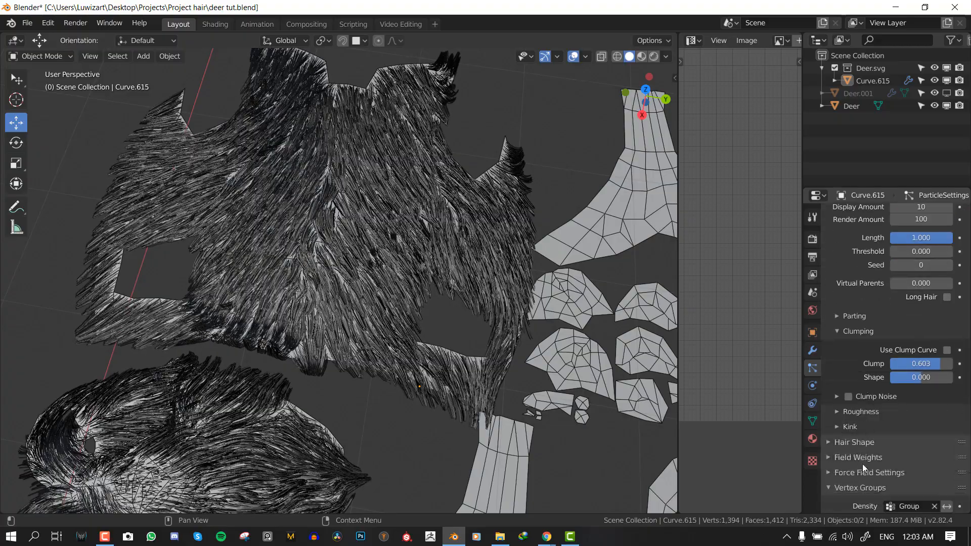
pyautogui.moveTo(506, 354); pyautogui.dragTo(581, 324, button='middle')
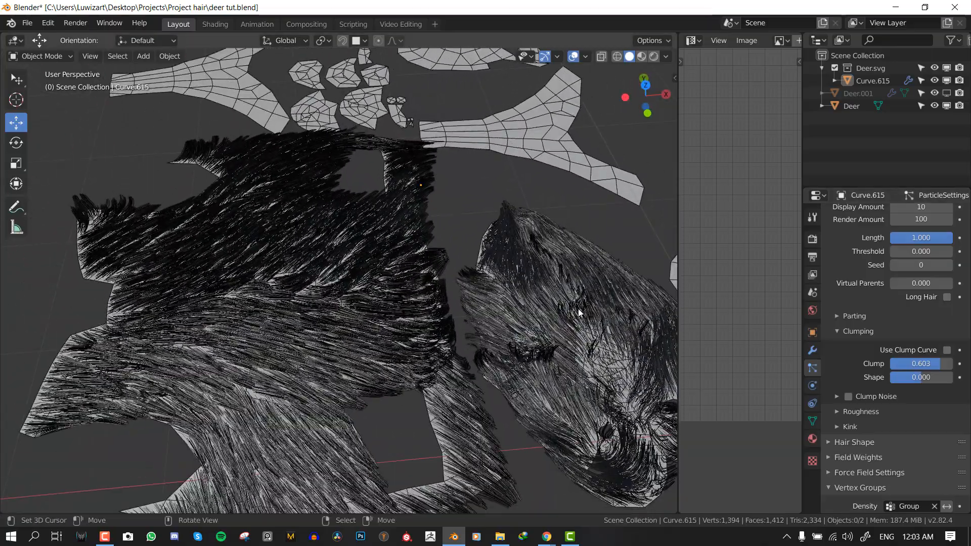
pyautogui.moveTo(934, 364); pyautogui.dragTo(910, 364)
# Set the Random roughness of the child hairs to 0.025
pyautogui.scroll(-2, 901, 309)
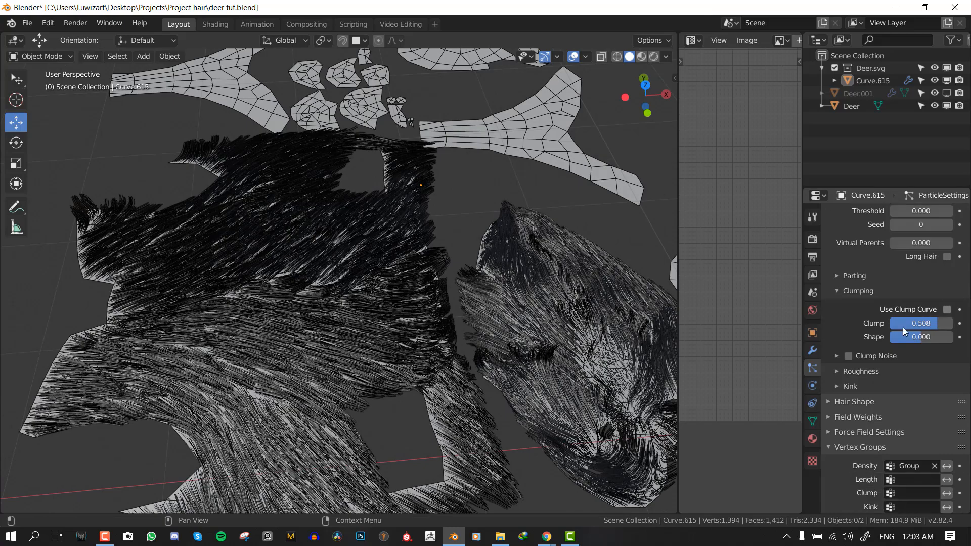
pyautogui.click(860, 372)
pyautogui.scroll(-5, 880, 399)
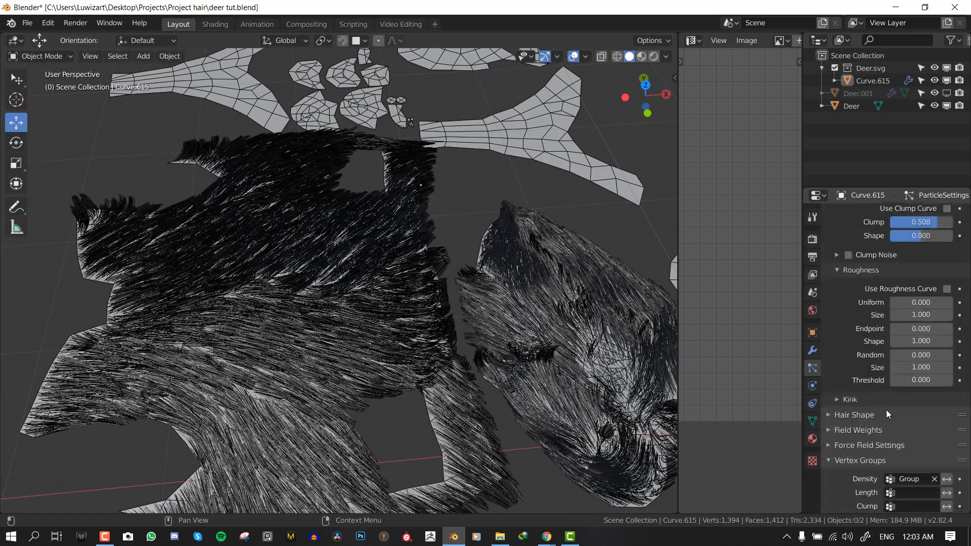
pyautogui.moveTo(918, 355)
pyautogui.mouseDown()
pyautogui.moveTo(933, 355)
pyautogui.moveTo(923, 355)
pyautogui.mouseUp()
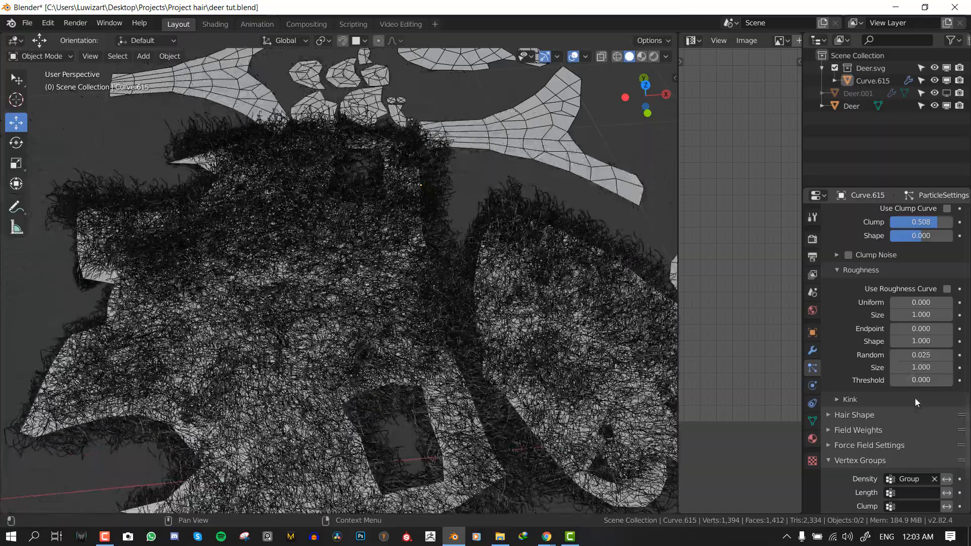
# Try Threshold values of 0.8 and 0.6 for the child hairs' random roughness and inspect the fur on the body
pyautogui.write('0.8')
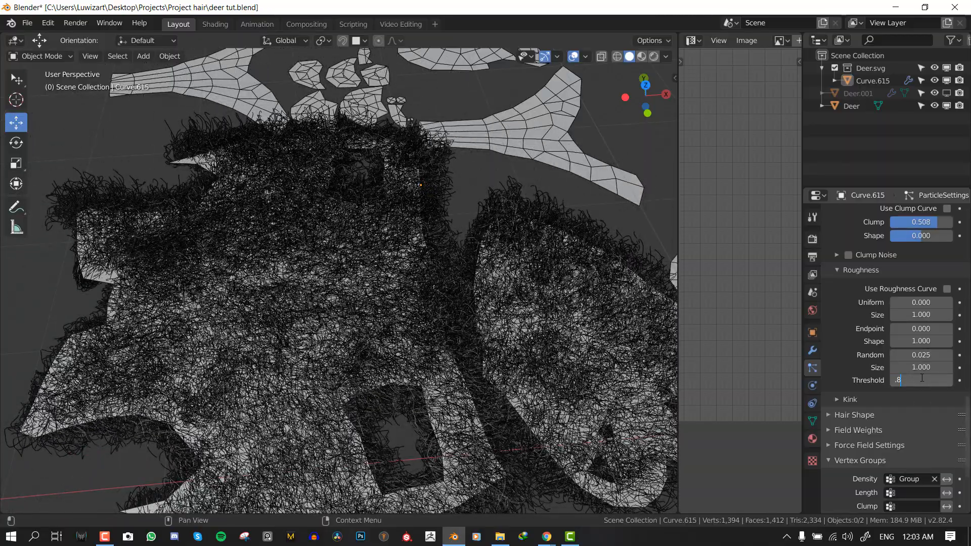
pyautogui.press('Return')
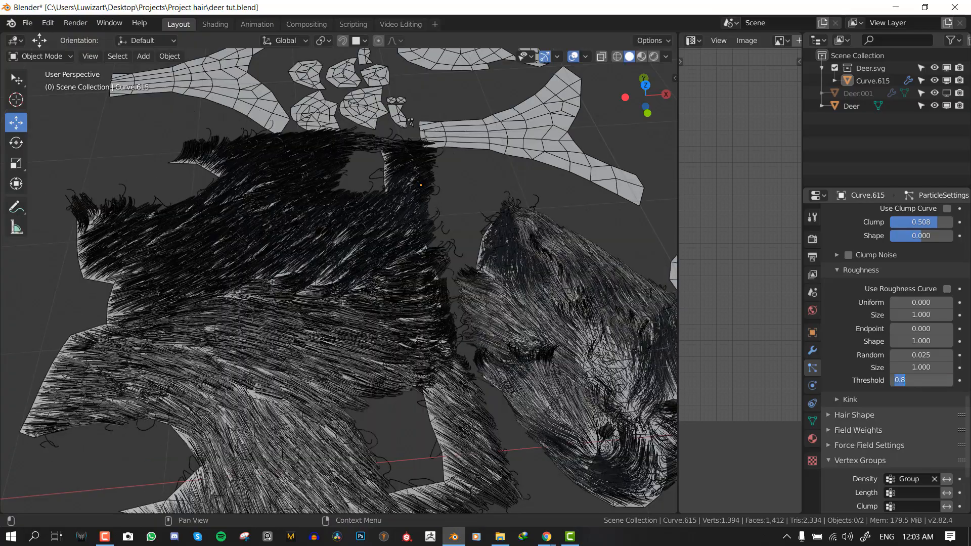
pyautogui.write('.6')
pyautogui.press('Return')
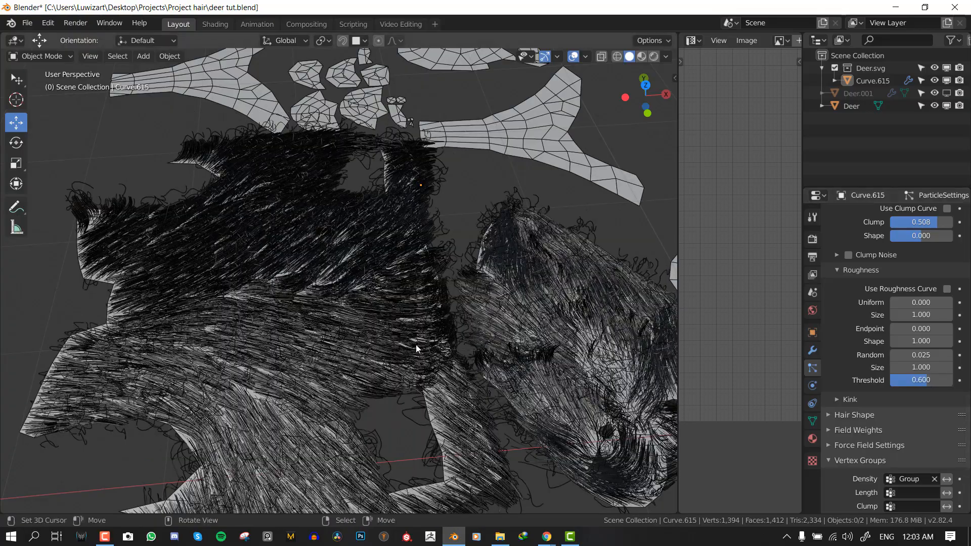
pyautogui.moveTo(415, 344); pyautogui.dragTo(519, 311, button='middle')
pyautogui.scroll(1, 520, 311)
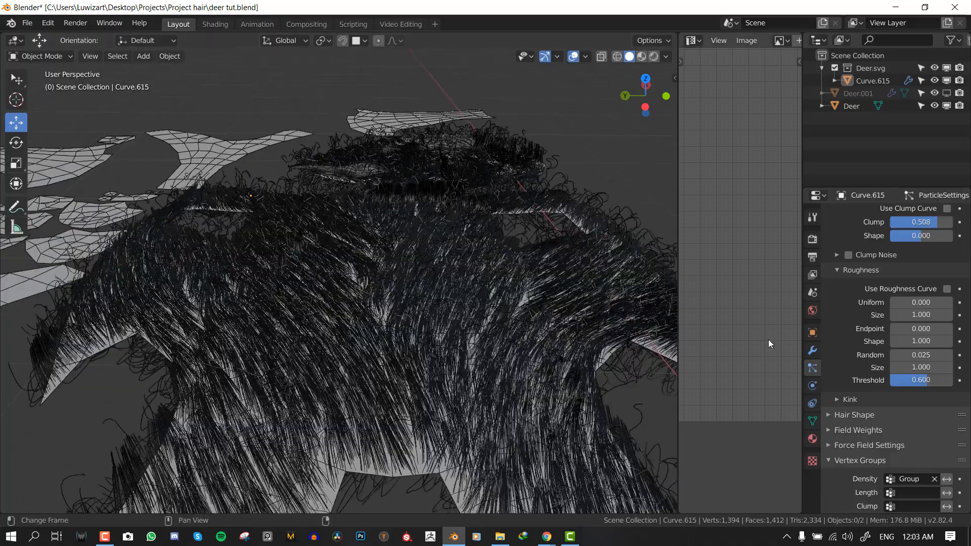
# Set the random roughness Threshold of the child hairs to 0.8 and save the file
pyautogui.click(922, 382)
pyautogui.write('.8')
pyautogui.press('Return')
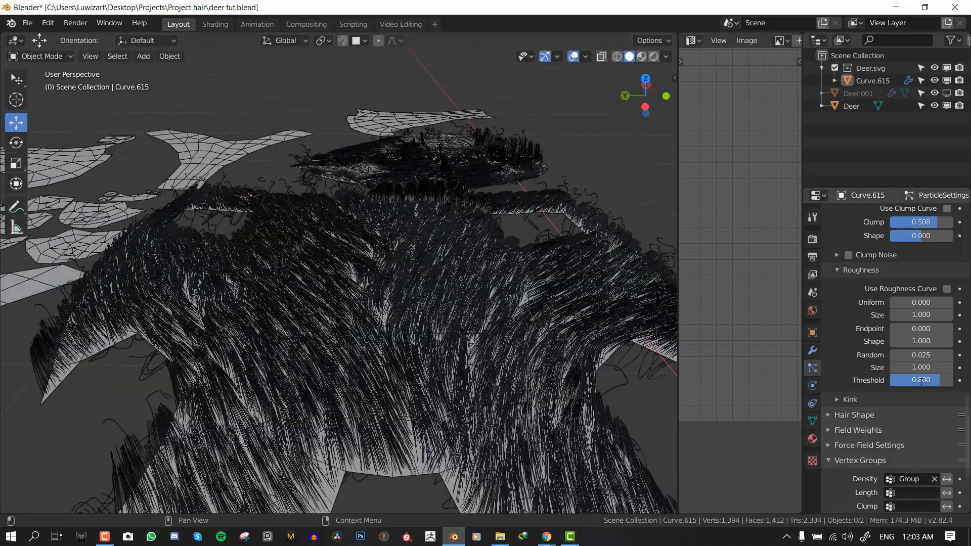
pyautogui.scroll(-4, 392, 259)
pyautogui.moveTo(392, 259); pyautogui.dragTo(350, 268, button='middle')
pyautogui.hotkey('ctrl', 's')
pyautogui.scroll(3, 348, 266)
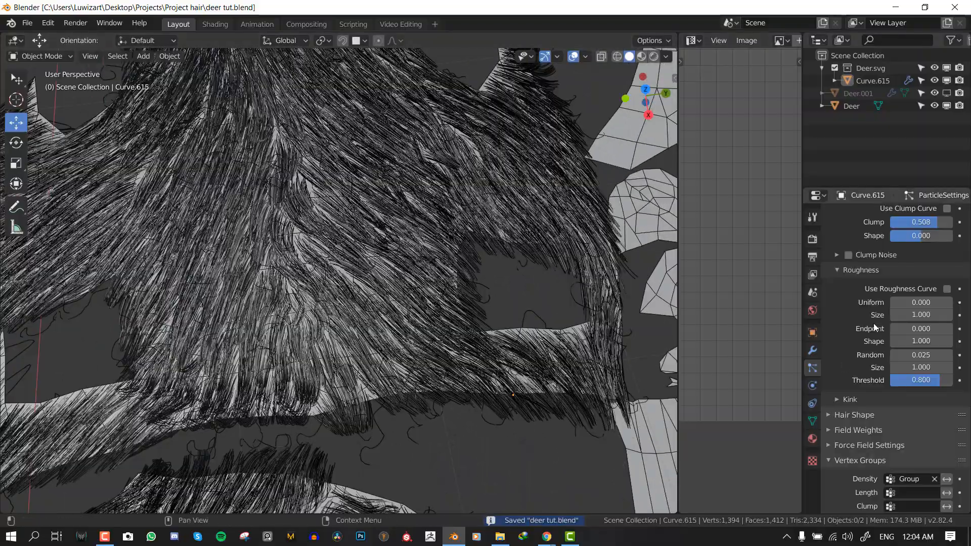
# Switch the Hair Shape Type to Strip and inspect the strips across the head and body
pyautogui.scroll(-3, 481, 228)
pyautogui.press('F7')
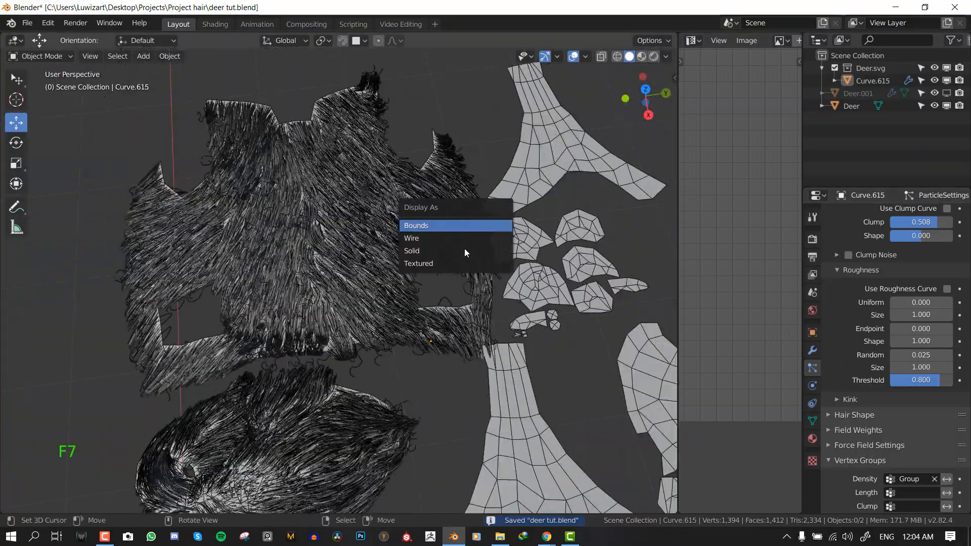
pyautogui.press('F8')
pyautogui.click(379, 218)
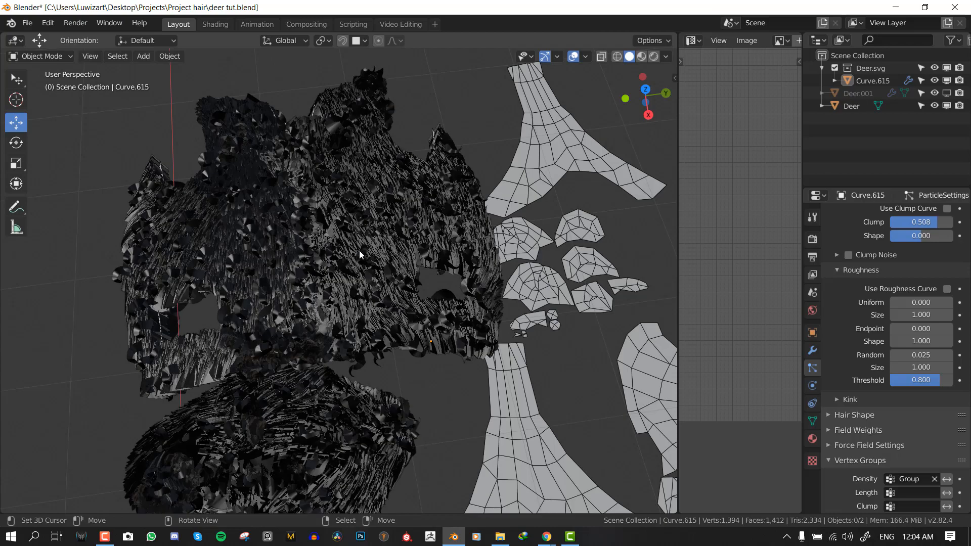
pyautogui.moveTo(359, 250); pyautogui.dragTo(334, 283, button='middle')
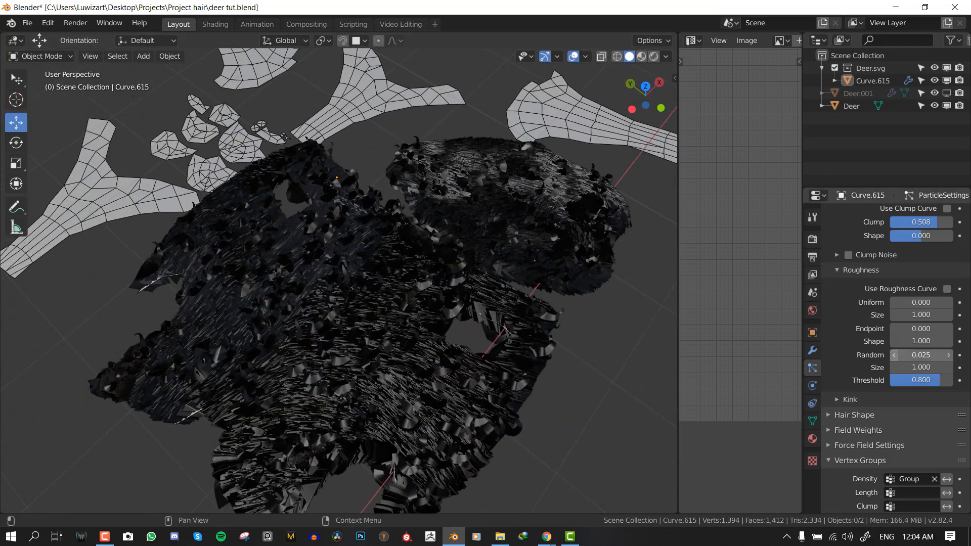
pyautogui.press('F8')
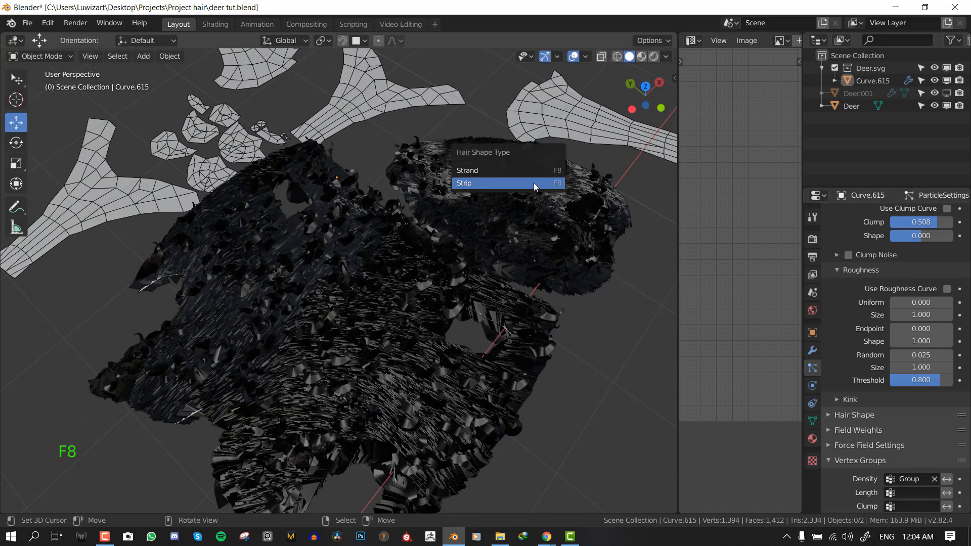
pyautogui.click(534, 184)
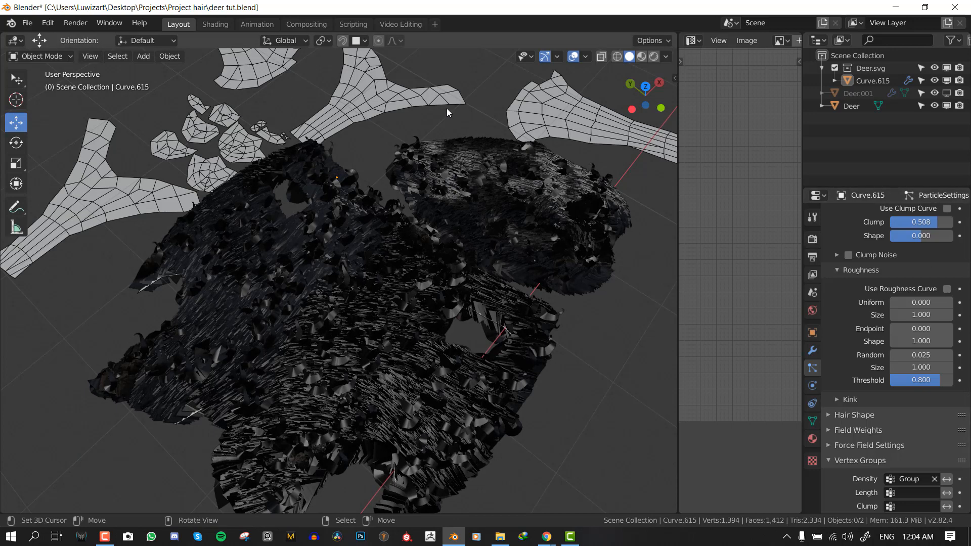
# Choose Eevee as the render engine and compare the Strand and Strip hair shape types, keeping Strip selected
pyautogui.click(813, 239)
pyautogui.click(921, 215)
pyautogui.click(917, 228)
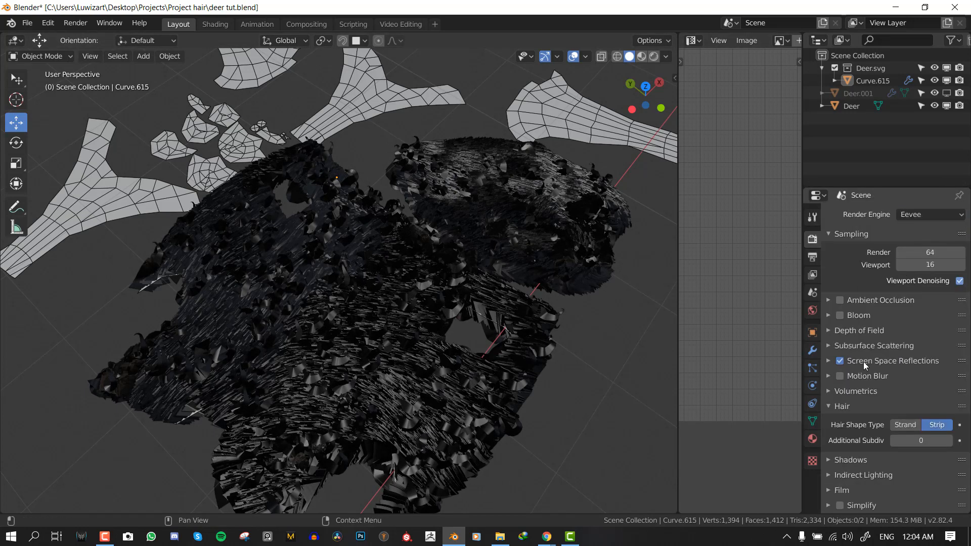
pyautogui.click(906, 425)
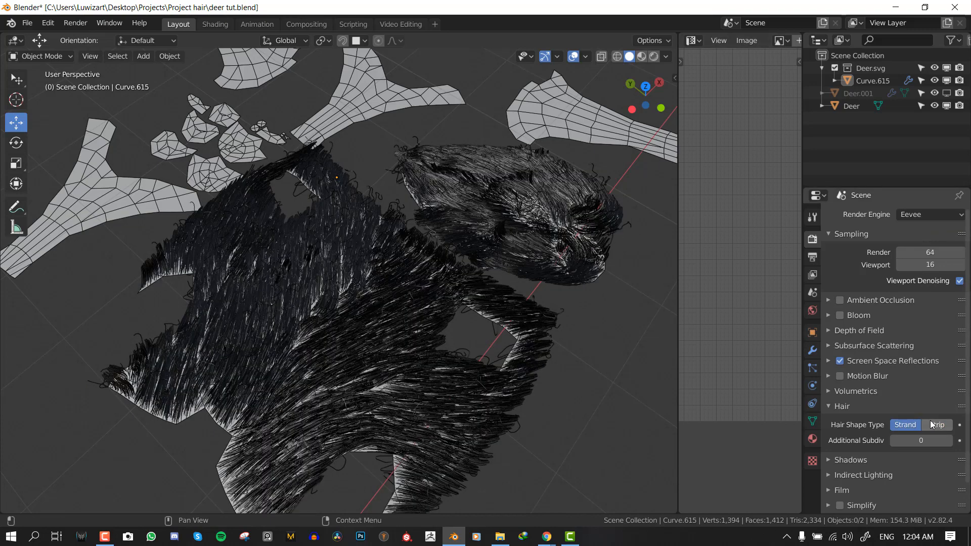
pyautogui.click(935, 426)
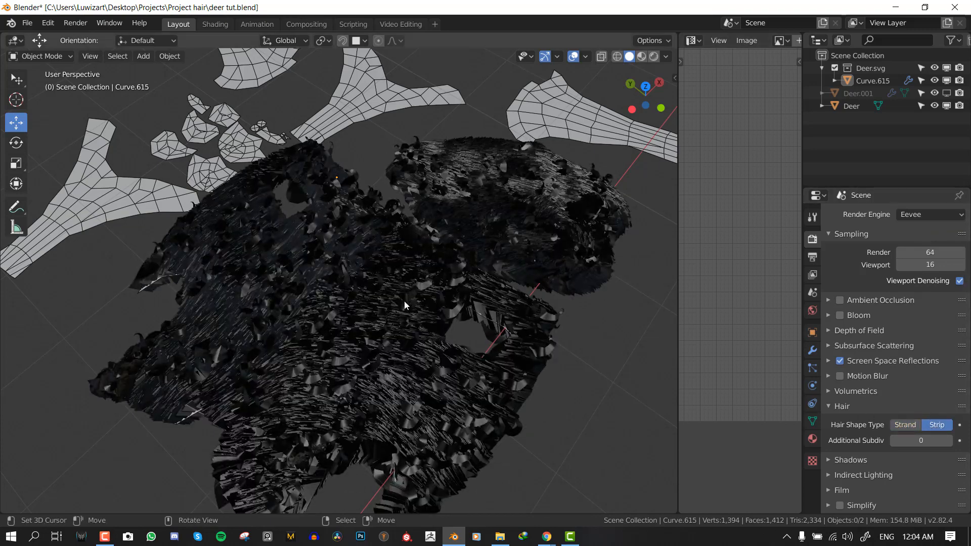
pyautogui.moveTo(590, 265); pyautogui.dragTo(563, 244, button='middle')
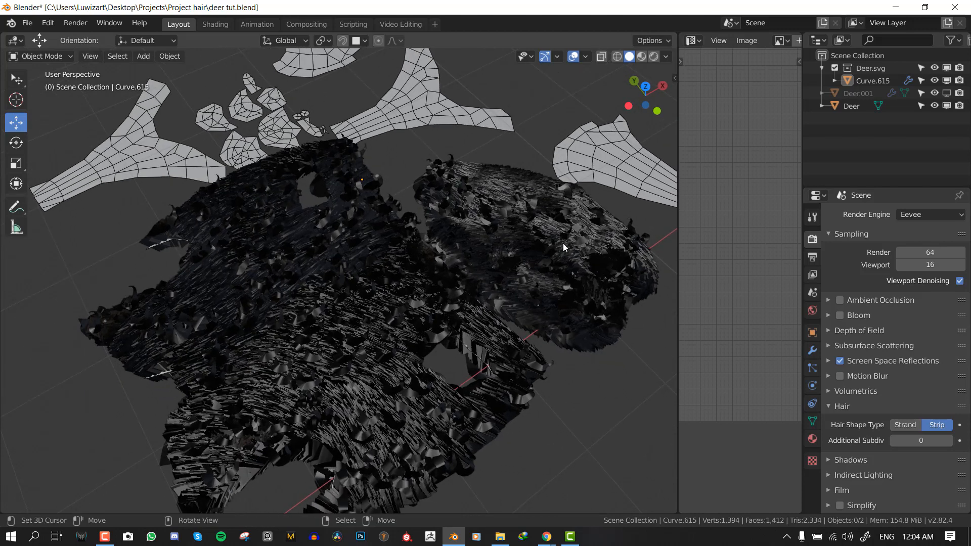
# Try Hair Shape Radius Root values of 0.1 m and 0.04 m for the particle hair
pyautogui.click(812, 368)
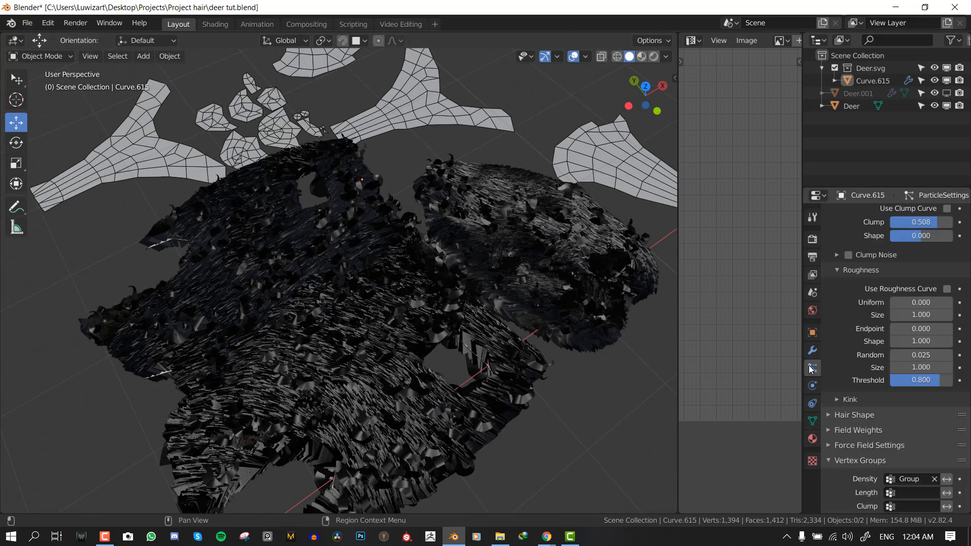
pyautogui.scroll(-3, 893, 432)
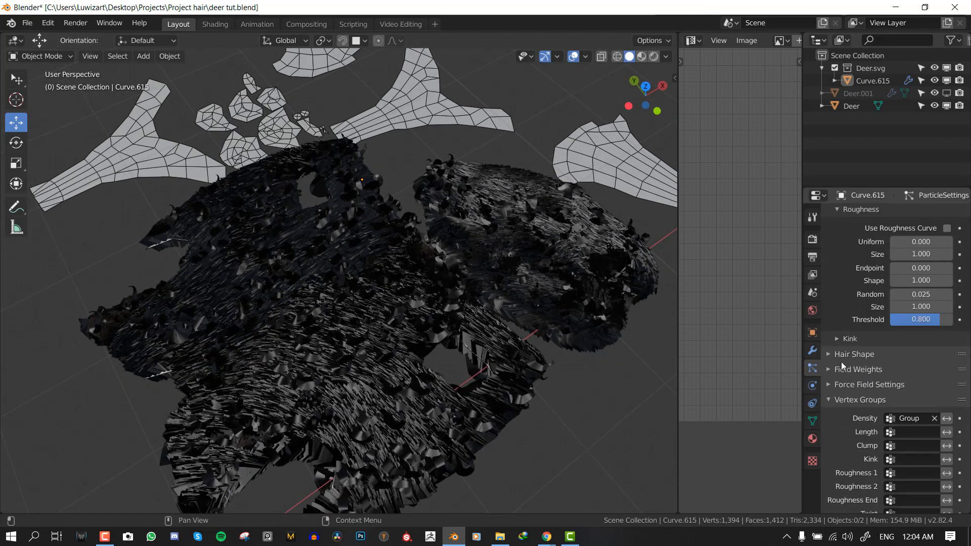
pyautogui.click(844, 354)
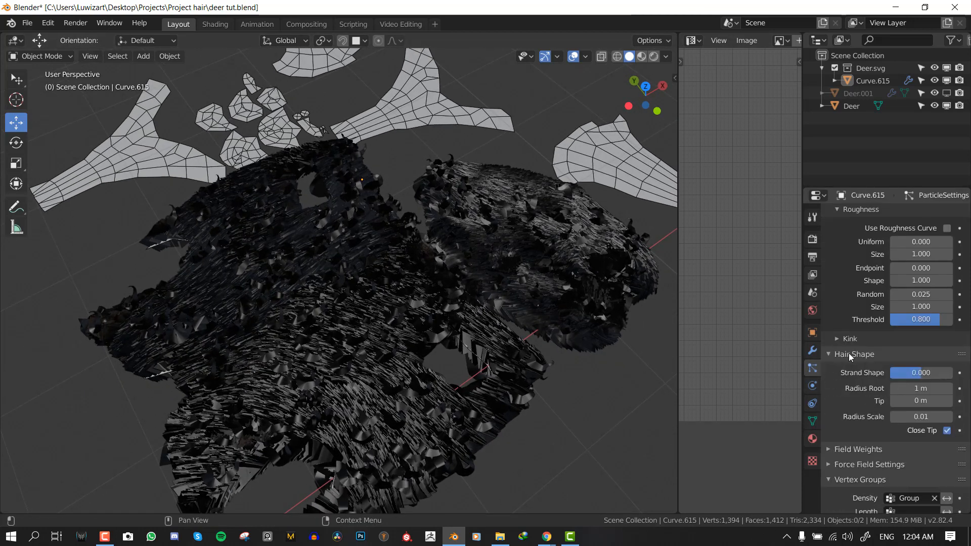
pyautogui.click(921, 389)
pyautogui.write('.1')
pyautogui.press('Return')
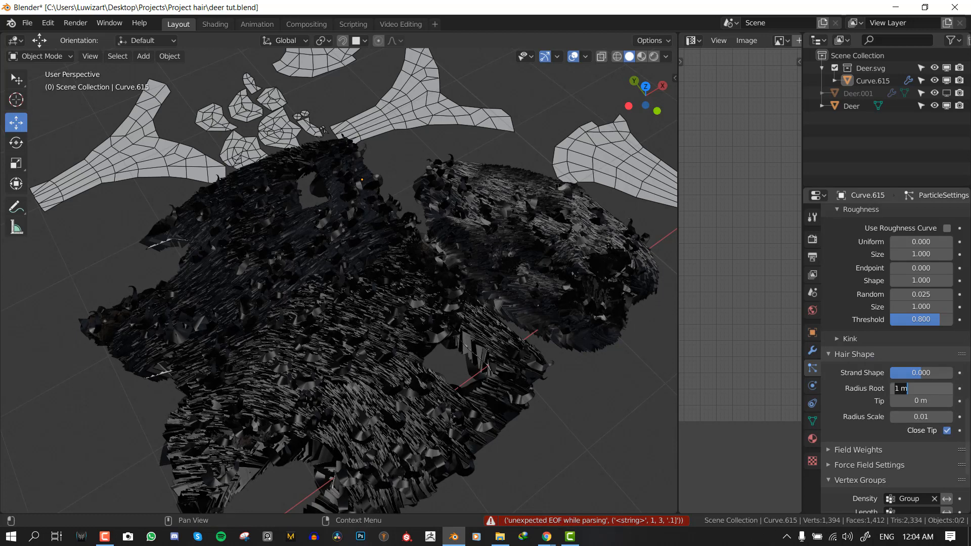
pyautogui.press('Return')
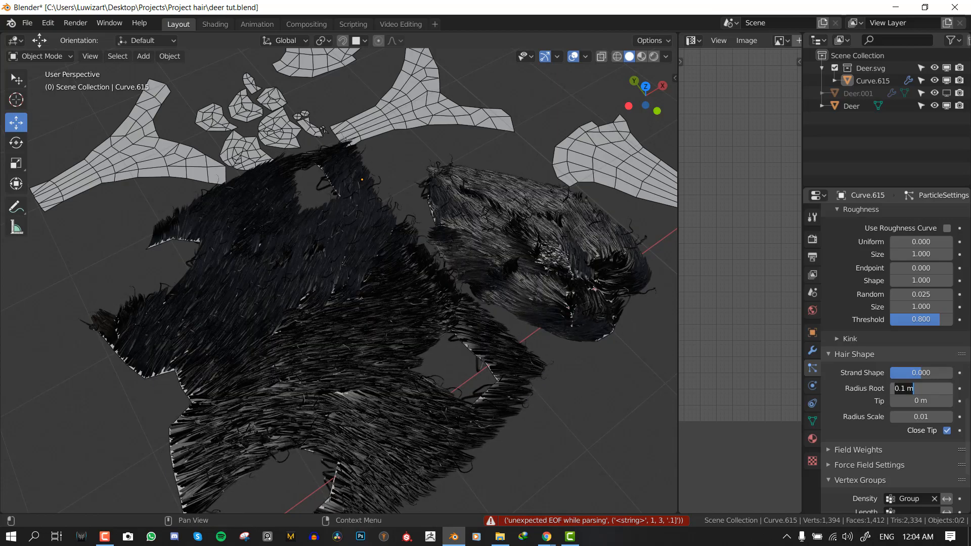
pyautogui.press('Return')
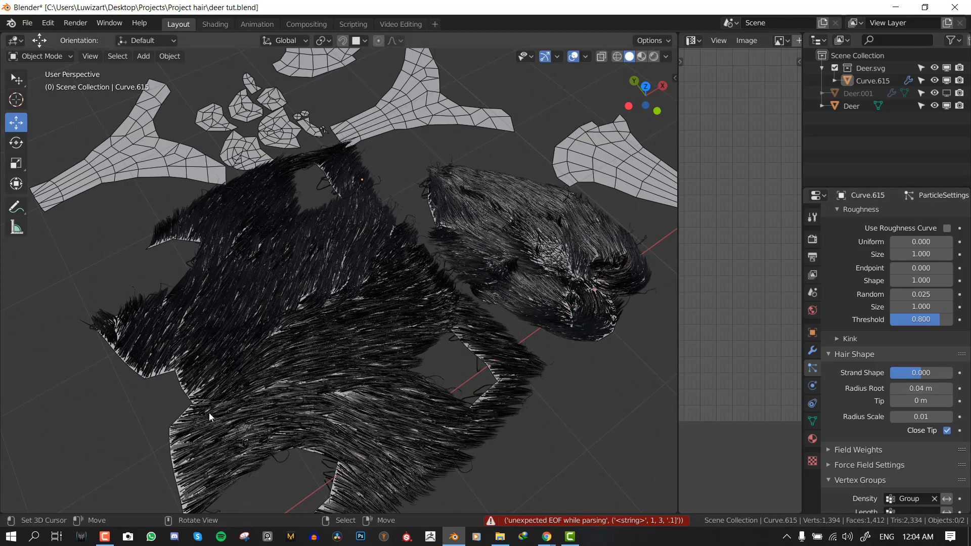
# Inspect the fur up close and from the top view, and reduce the hair's Radius Root to 0.01 m
pyautogui.moveTo(209, 413); pyautogui.dragTo(305, 324, button='middle')
pyautogui.scroll(2, 283, 317)
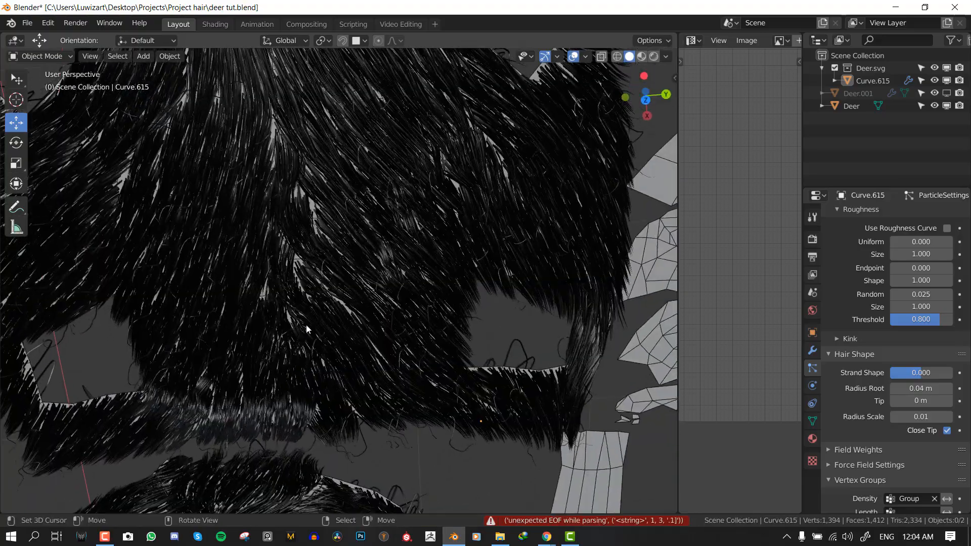
pyautogui.scroll(-3, 311, 325)
pyautogui.press('KP_7')
pyautogui.scroll(2, 320, 331)
pyautogui.keyDown('shift'); pyautogui.moveTo(406, 326); pyautogui.dragTo(371, 303, button='middle'); pyautogui.keyUp('shift')
pyautogui.scroll(-2, 338, 224)
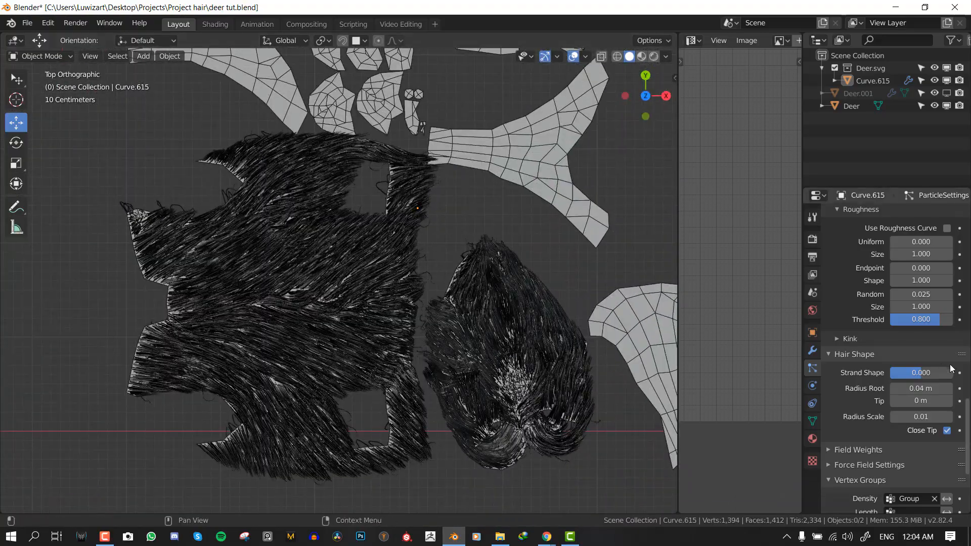
pyautogui.click(921, 388)
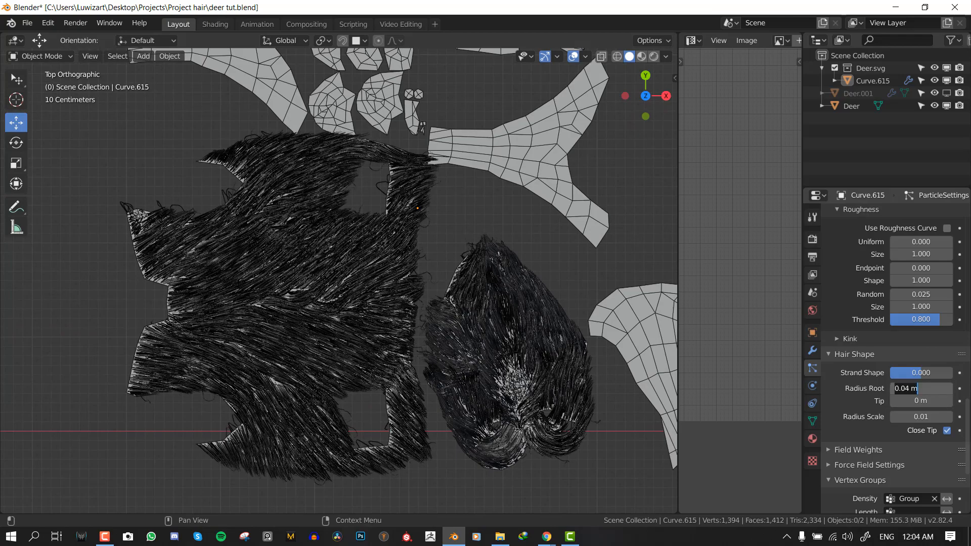
pyautogui.write('.00')
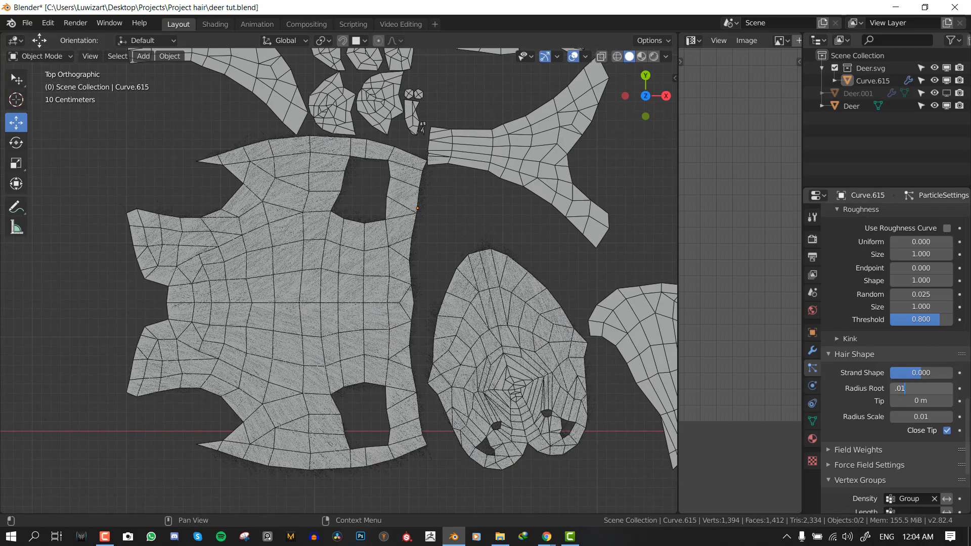
pyautogui.press('Return')
# Set the hair's Radius Root to 0.02 m and check the strand thickness from several angles
pyautogui.click(921, 388)
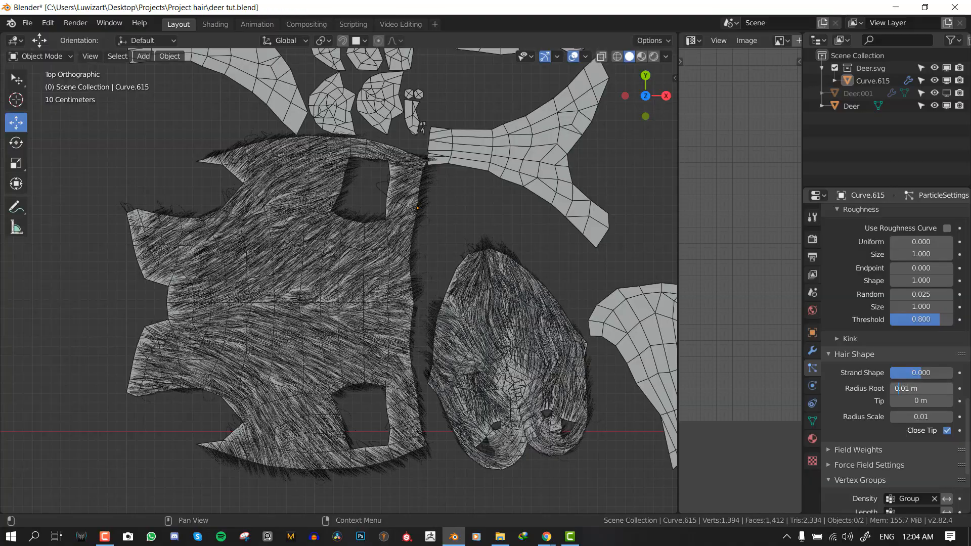
pyautogui.press('BackSpace')
pyautogui.write('2')
pyautogui.press('Return')
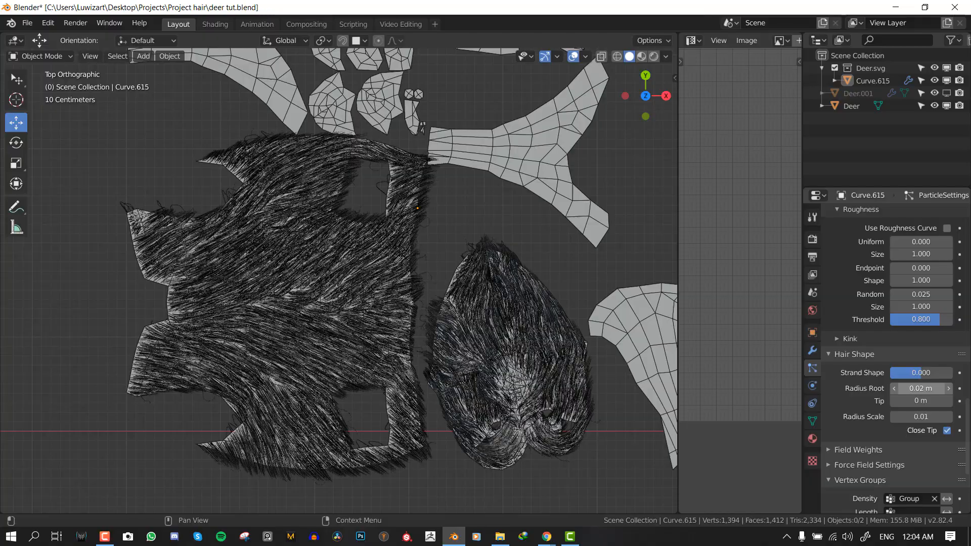
pyautogui.moveTo(329, 294); pyautogui.dragTo(473, 217, button='middle')
pyautogui.scroll(2, 473, 216)
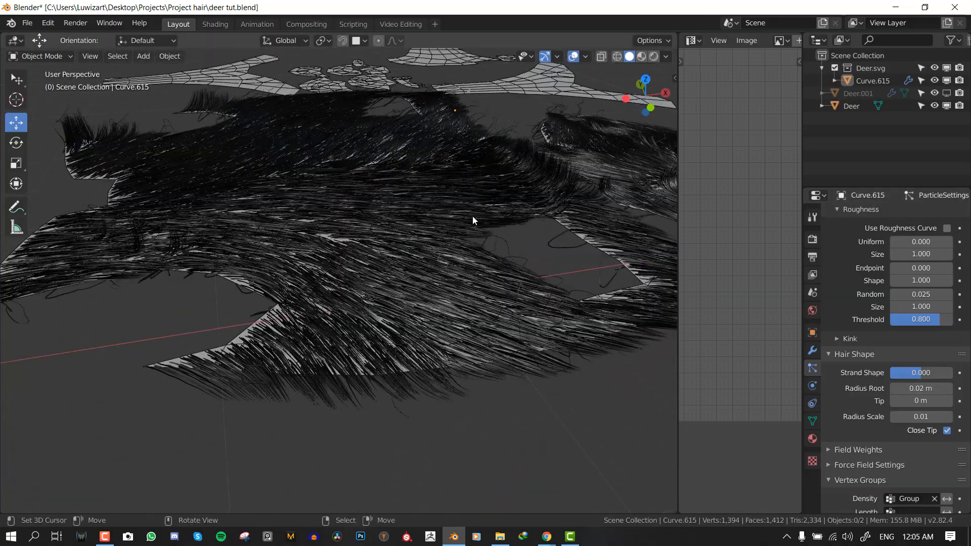
pyautogui.scroll(-4, 847, 392)
pyautogui.moveTo(256, 300); pyautogui.dragTo(288, 309, button='middle')
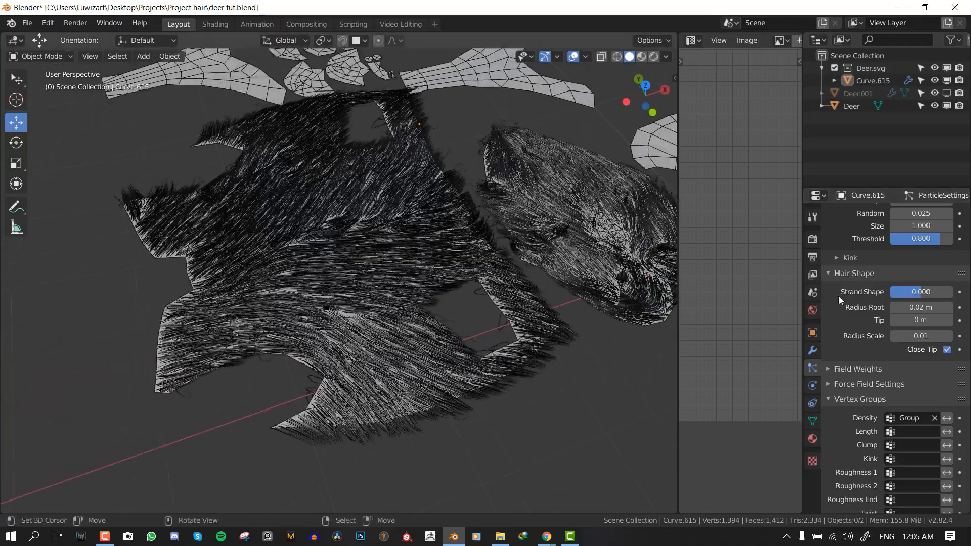
# Set the hair's Radius Root to 0.01 m to thin the strands
pyautogui.doubleClick(913, 307)
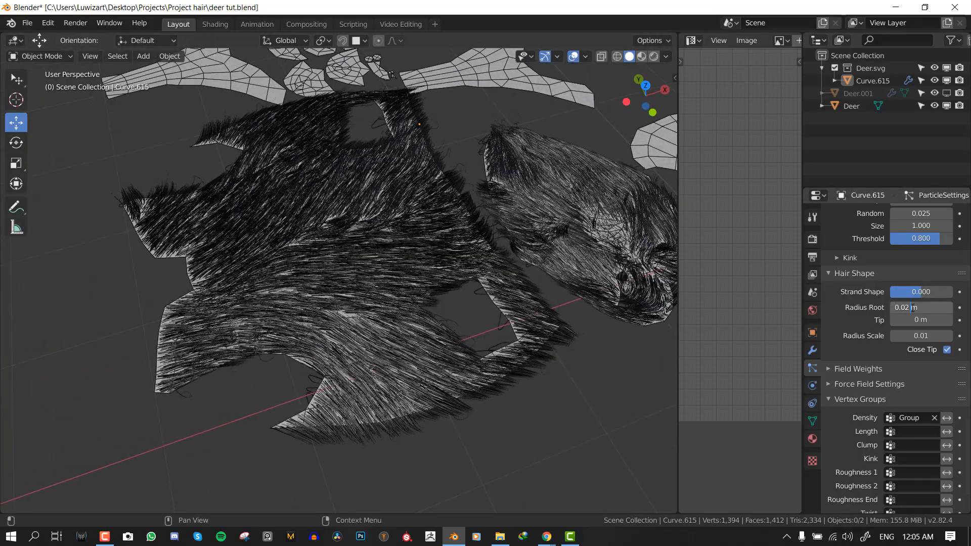
pyautogui.write('1')
pyautogui.press('BackSpace')
pyautogui.write('1')
pyautogui.press('Return')
pyautogui.scroll(-2, 906, 317)
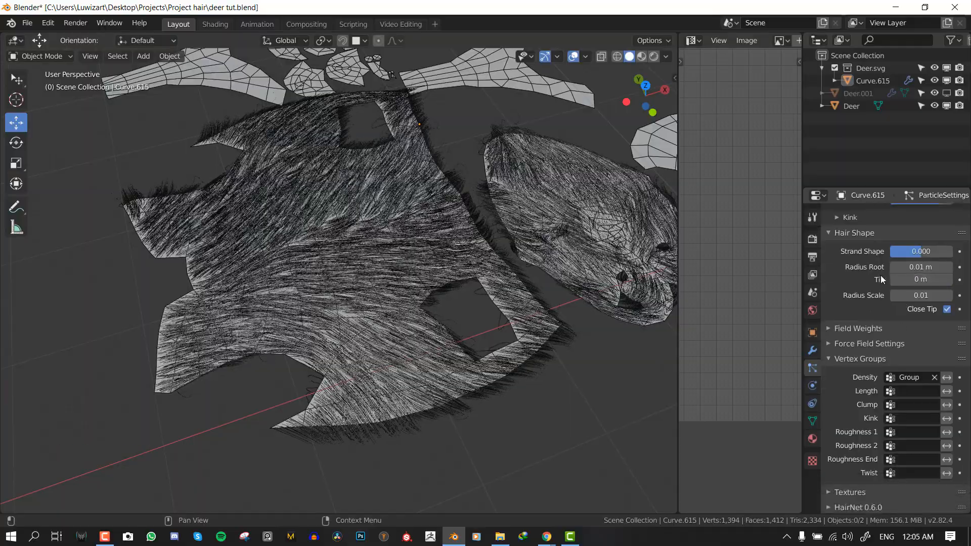
pyautogui.scroll(15, 881, 277)
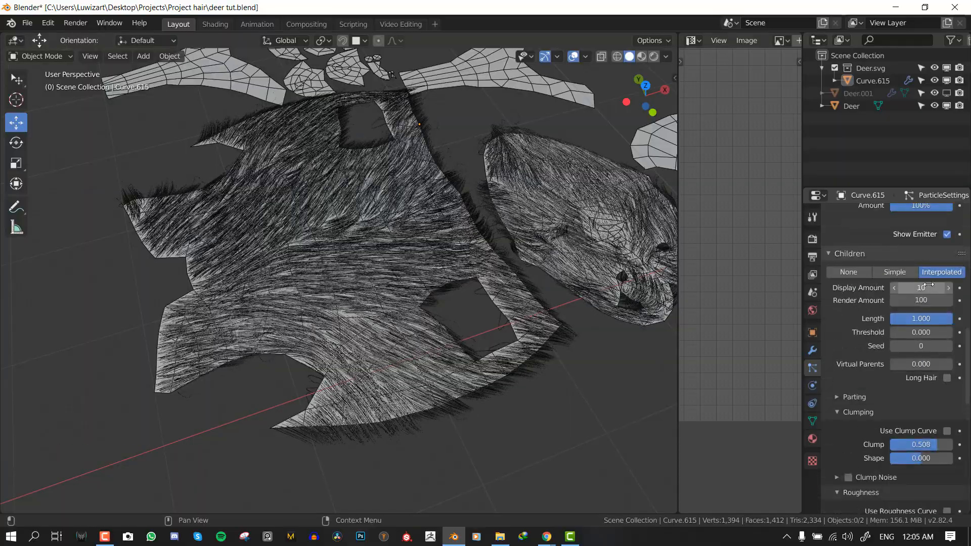
# Try a child hair Display Amount of 100 and inspect the denser fur up close from several angles
pyautogui.click(921, 287)
pyautogui.write('100')
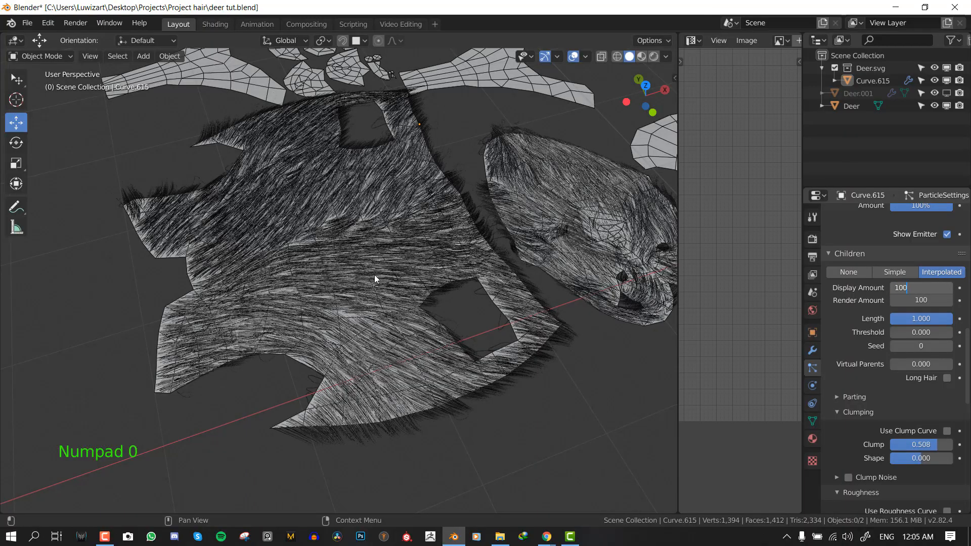
pyautogui.click(375, 275)
pyautogui.moveTo(315, 287); pyautogui.dragTo(273, 294, button='middle')
pyautogui.scroll(6, 502, 302)
pyautogui.scroll(-7, 405, 281)
pyautogui.scroll(4, 356, 286)
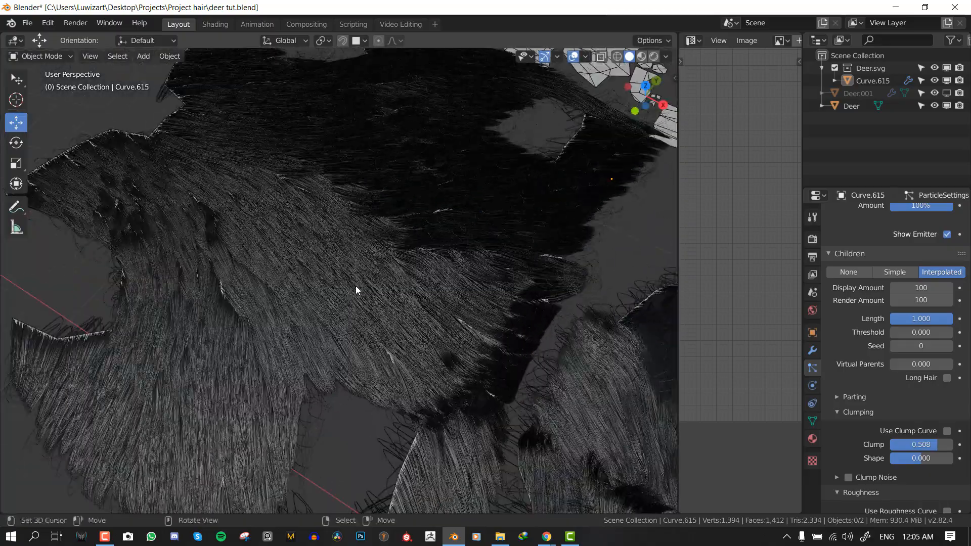
pyautogui.moveTo(356, 238); pyautogui.dragTo(481, 311, button='middle')
pyautogui.scroll(-5, 388, 299)
pyautogui.scroll(6, 438, 331)
pyautogui.scroll(-3, 436, 329)
pyautogui.scroll(-6, 481, 311)
# Switch to the top view and frame the whole flattened deer layout
pyautogui.press('KP_1')
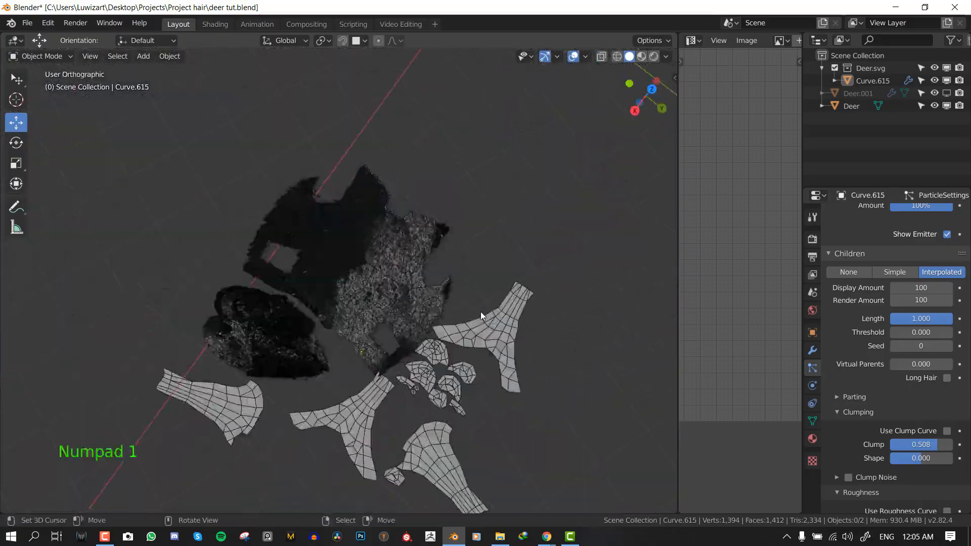
pyautogui.press('KP_7')
pyautogui.scroll(3, 450, 278)
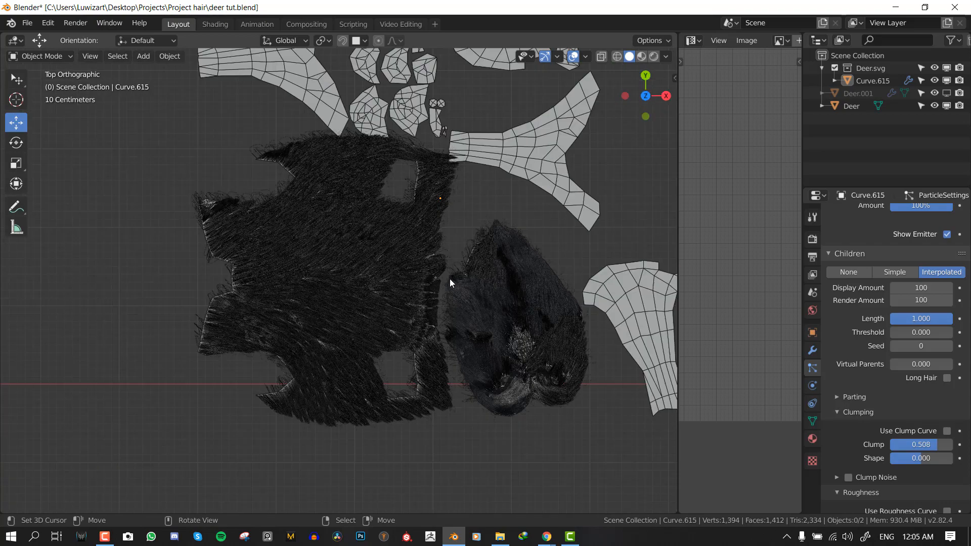
pyautogui.keyDown('shift'); pyautogui.moveTo(450, 278); pyautogui.dragTo(367, 295, button='middle'); pyautogui.keyUp('shift')
pyautogui.scroll(-5, 384, 294)
pyautogui.scroll(3, 405, 283)
pyautogui.keyDown('shift'); pyautogui.moveTo(407, 266); pyautogui.dragTo(423, 289, button='middle'); pyautogui.keyUp('shift')
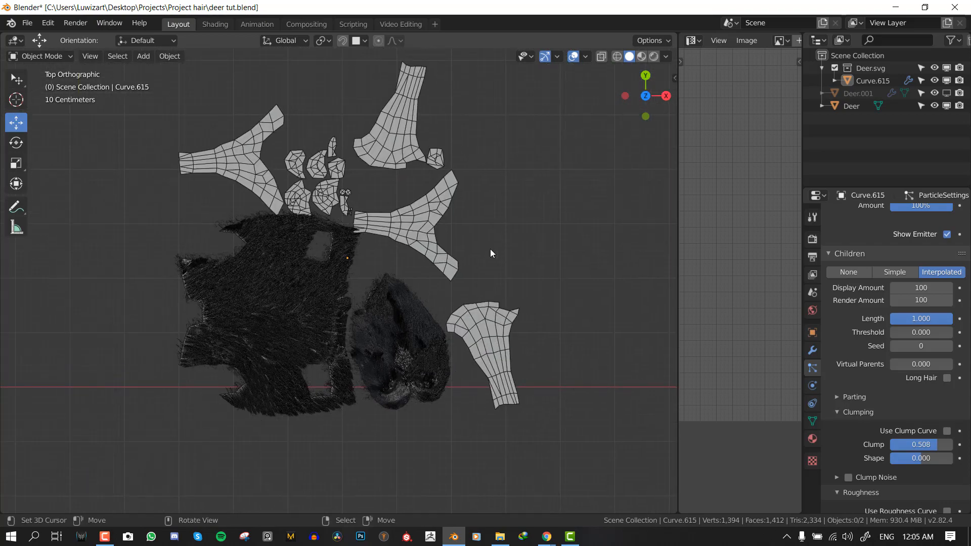
# Try a child hair Display Amount of 1, and set it to 50
pyautogui.click(923, 291)
pyautogui.write('1')
pyautogui.press('Return')
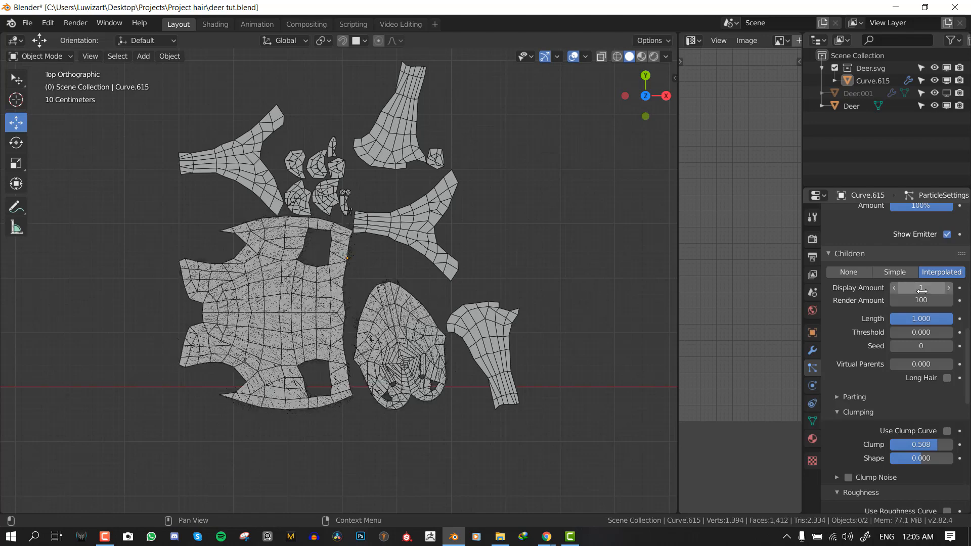
pyautogui.click(922, 289)
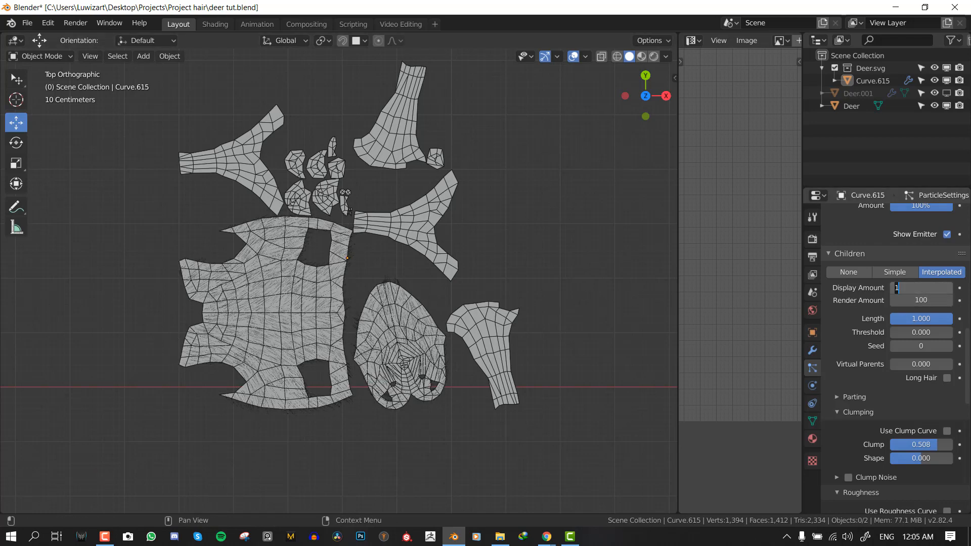
pyautogui.write('50')
pyautogui.press('Return')
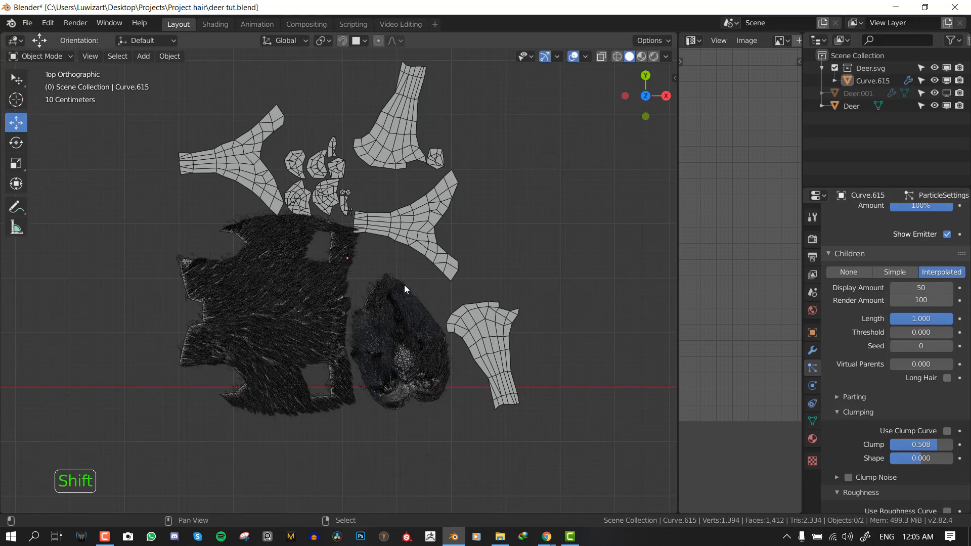
# Add a camera and align it to the current top view of the deer layout
pyautogui.keyDown('shift'); pyautogui.moveTo(405, 284); pyautogui.dragTo(452, 217, button='middle'); pyautogui.keyUp('shift')
pyautogui.hotkey('shift', 'a')
pyautogui.click(433, 399)
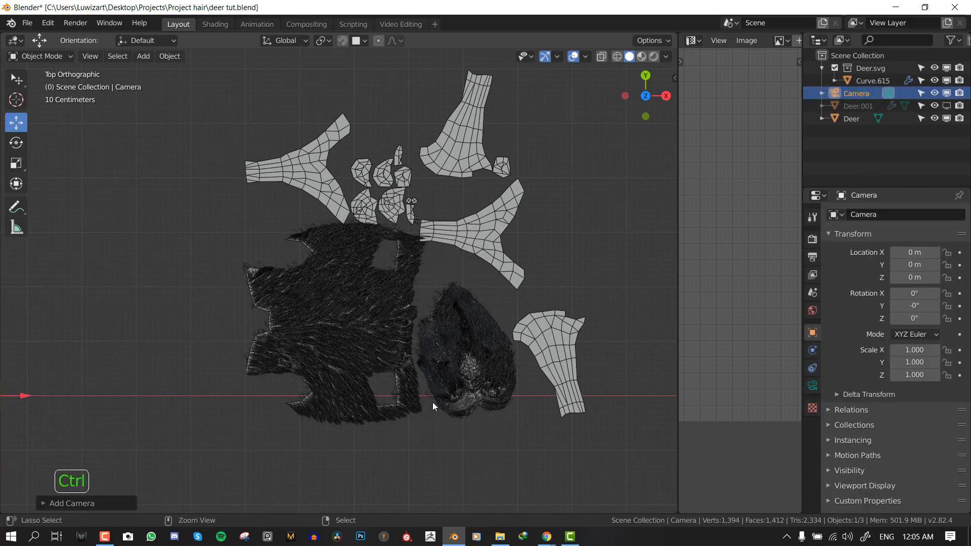
pyautogui.press('ctrl+alt+KP_0')
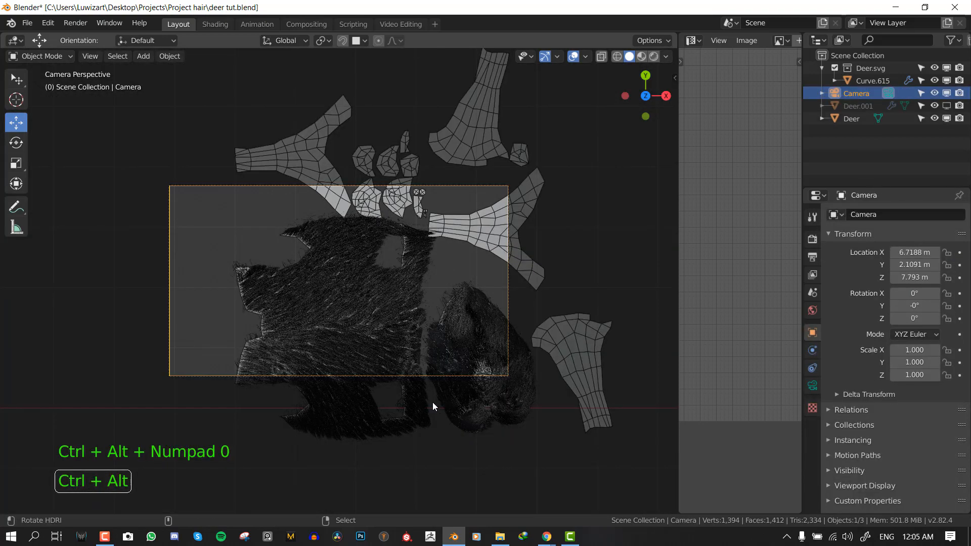
# Make the camera's lens type Orthographic with an Orthographic Scale of 10
pyautogui.click(812, 387)
pyautogui.click(916, 253)
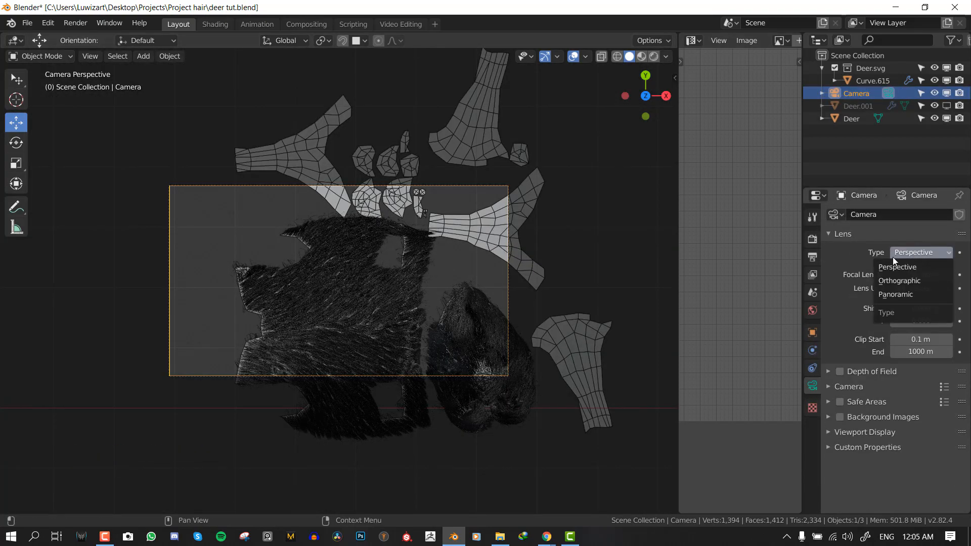
pyautogui.click(905, 281)
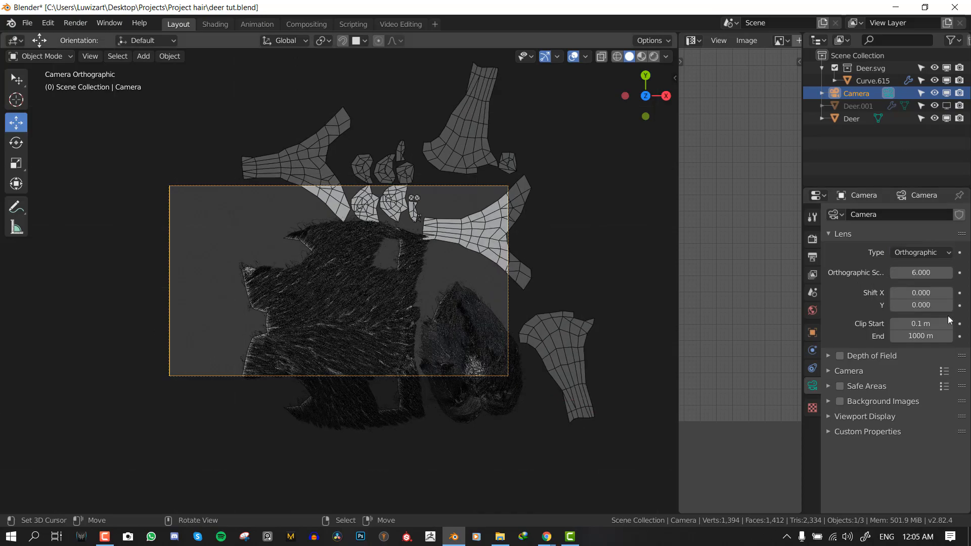
pyautogui.moveTo(926, 270)
pyautogui.mouseDown()
pyautogui.moveTo(958, 269)
pyautogui.moveTo(905, 270)
pyautogui.moveTo(964, 270)
pyautogui.moveTo(917, 273)
pyautogui.mouseUp()
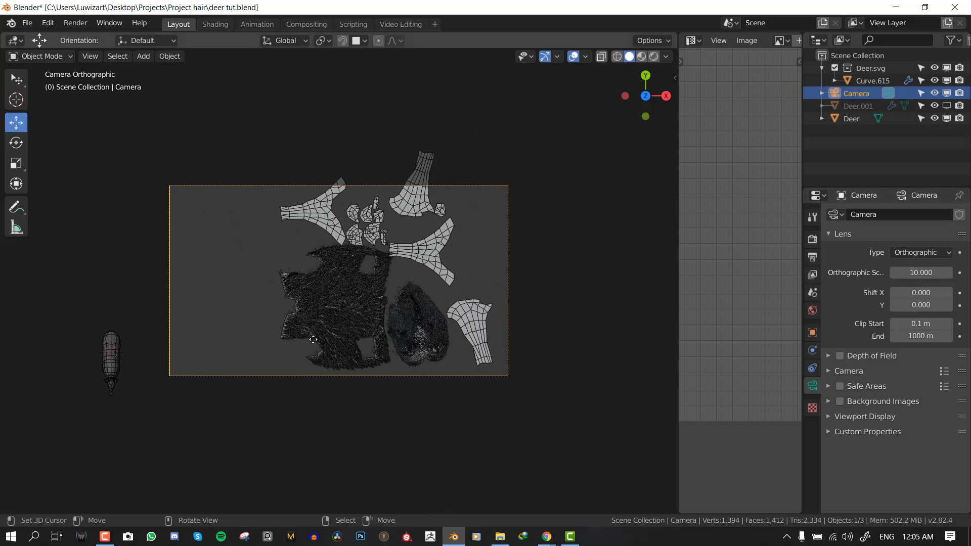
# Move the camera sideways so the deer's flattened pieces sit nearer the middle of its frame
pyautogui.press('g')
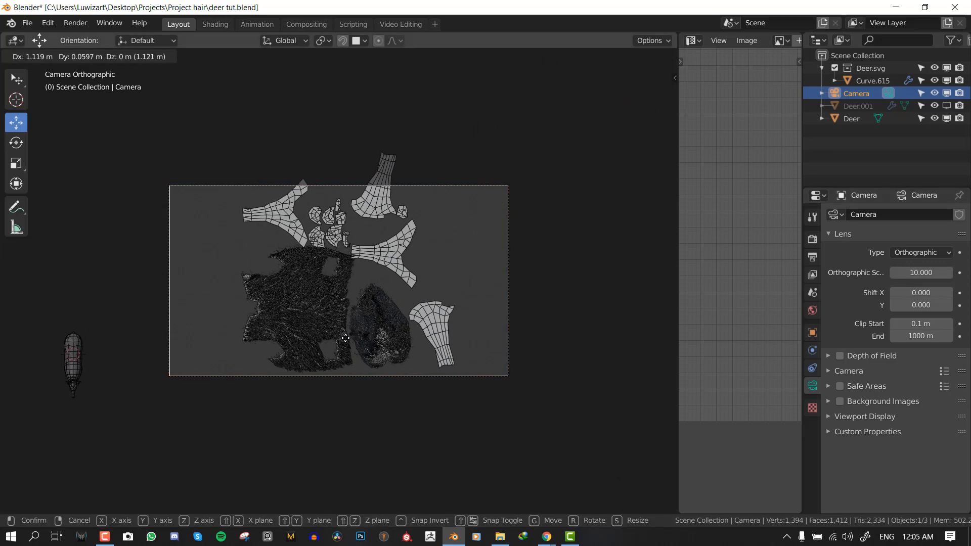
pyautogui.click(346, 339)
pyautogui.scroll(2, 385, 331)
pyautogui.press('g')
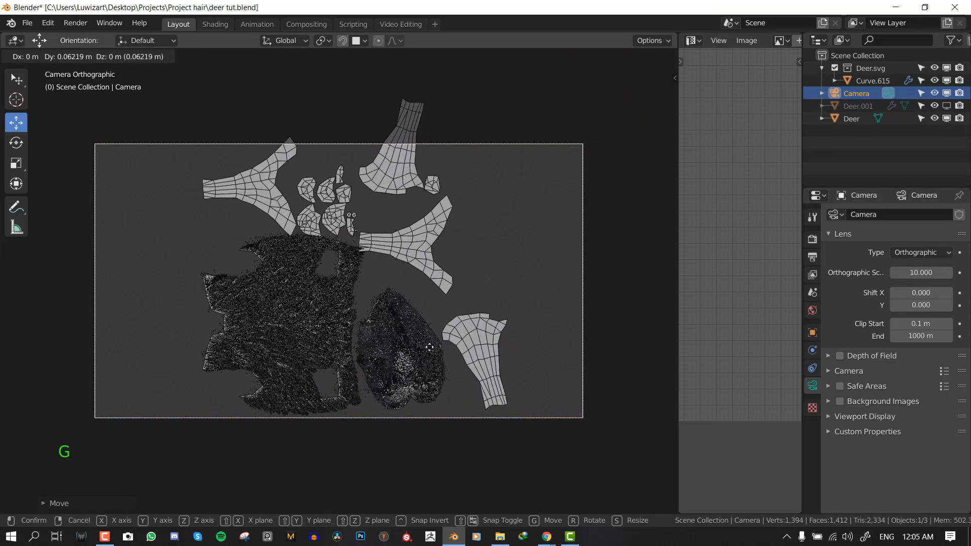
pyautogui.click(500, 357)
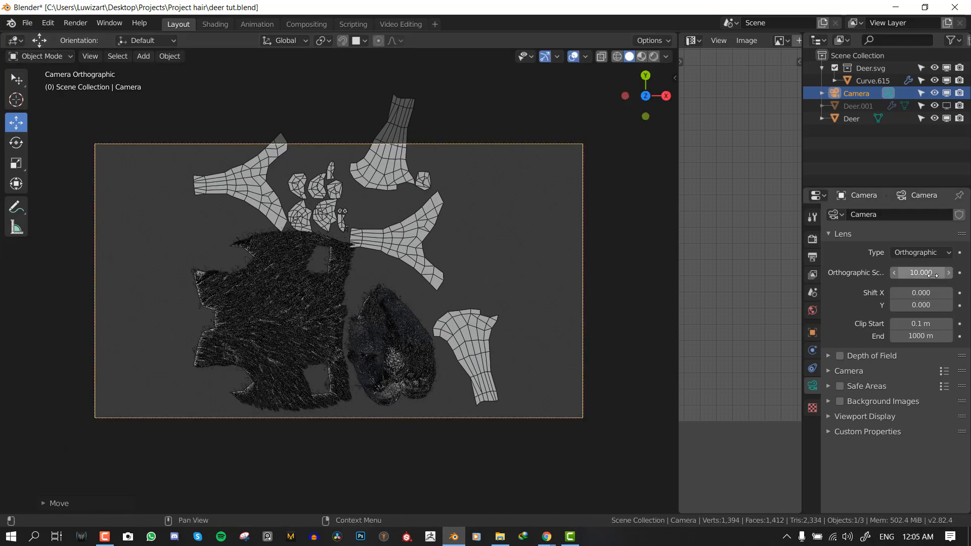
# Set the camera's Orthographic Scale to 11.8 and shift the camera to bring the topmost leg piece inside the frame
pyautogui.moveTo(925, 273)
pyautogui.mouseDown()
pyautogui.moveTo(936, 273)
pyautogui.moveTo(925, 273)
pyautogui.mouseUp()
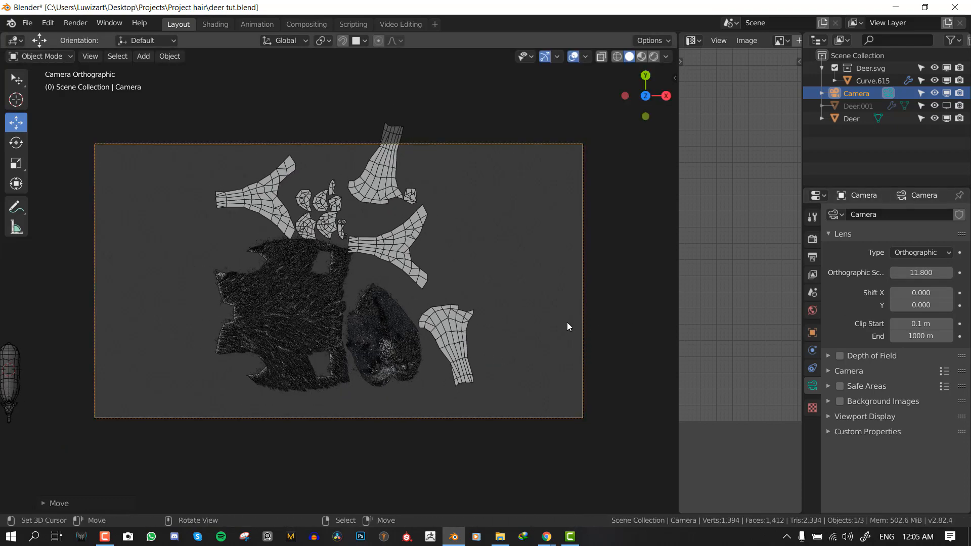
pyautogui.click(404, 330)
pyautogui.scroll(1, 421, 351)
pyautogui.keyDown('shift'); pyautogui.moveTo(434, 350); pyautogui.dragTo(455, 348, button='middle'); pyautogui.keyUp('shift')
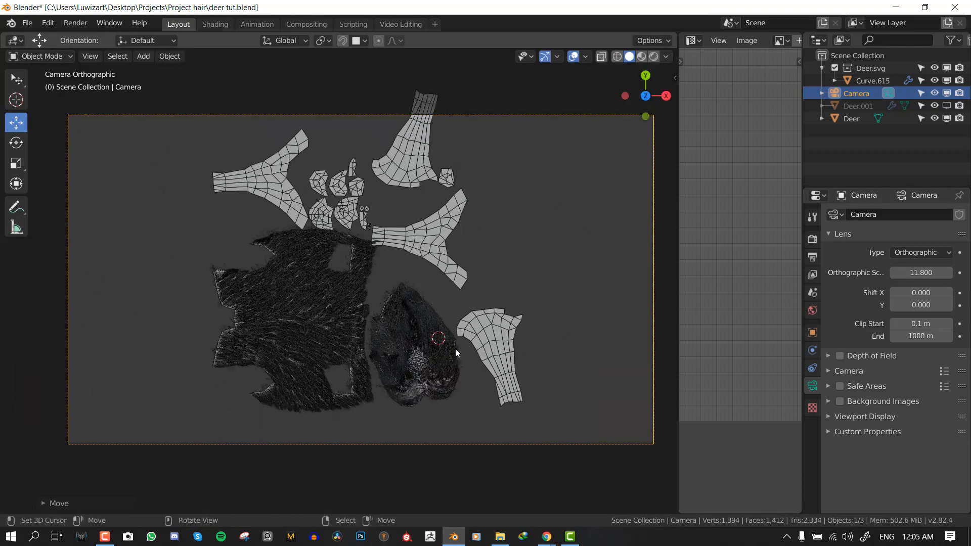
pyautogui.press('g')
pyautogui.click(462, 307)
# Set the render resolution to 2048 px in both X and Y for a square output
pyautogui.click(813, 239)
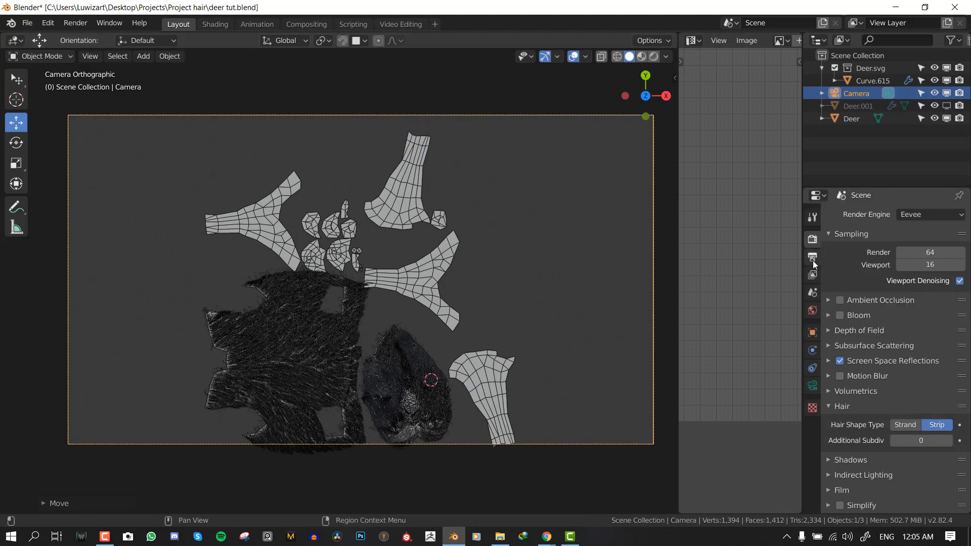
pyautogui.click(813, 257)
pyautogui.moveTo(941, 229); pyautogui.dragTo(941, 242)
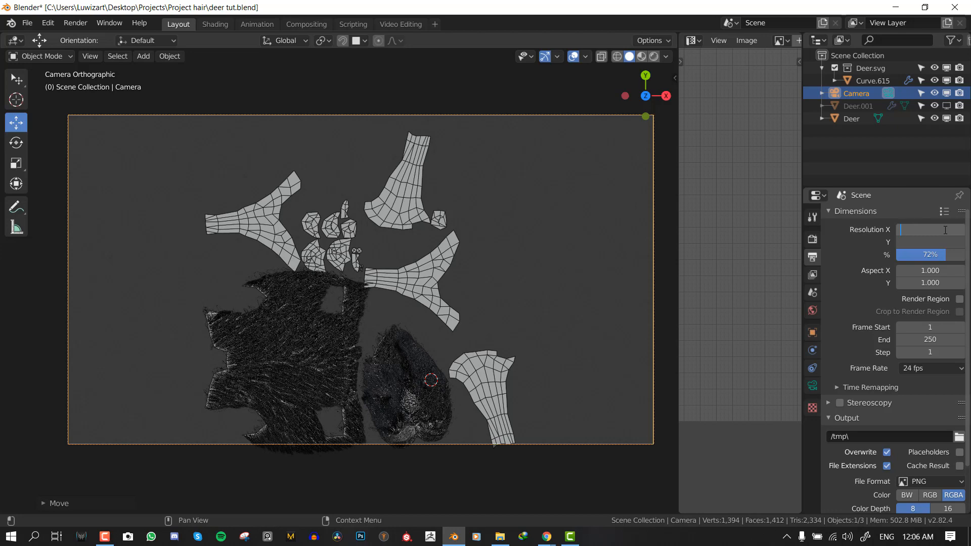
pyautogui.write('2048')
pyautogui.press('Return')
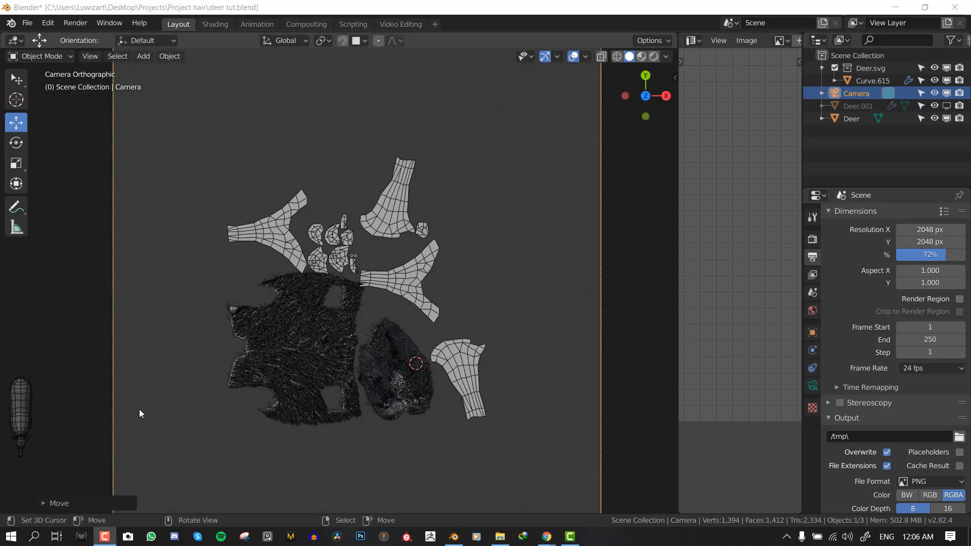
pyautogui.click(142, 409)
# Move the camera to centre the deer layout vertically in the square frame
pyautogui.keyDown('shift'); pyautogui.moveTo(234, 390); pyautogui.dragTo(241, 338, button='middle'); pyautogui.keyUp('shift')
pyautogui.scroll(-2, 245, 338)
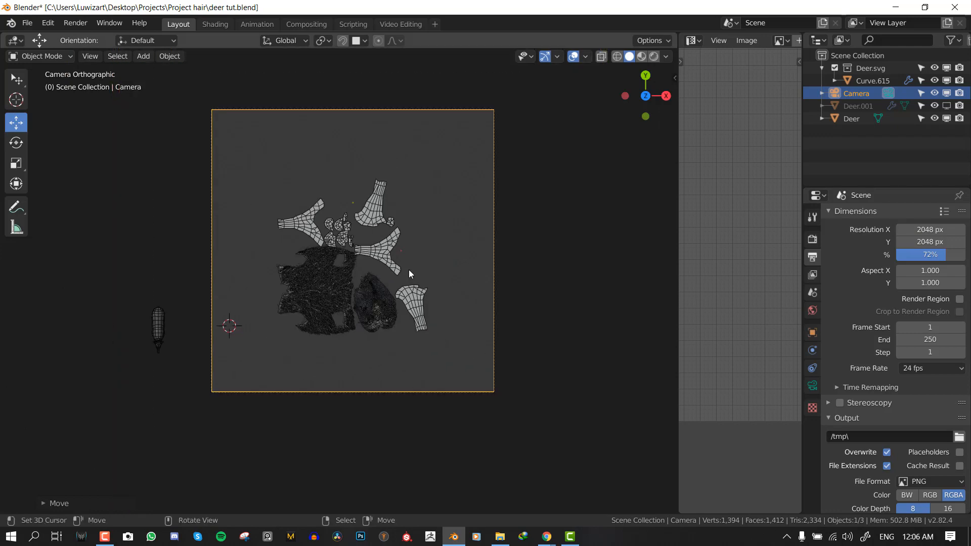
pyautogui.press('g')
pyautogui.click(419, 279)
pyautogui.press('g')
pyautogui.click(418, 266)
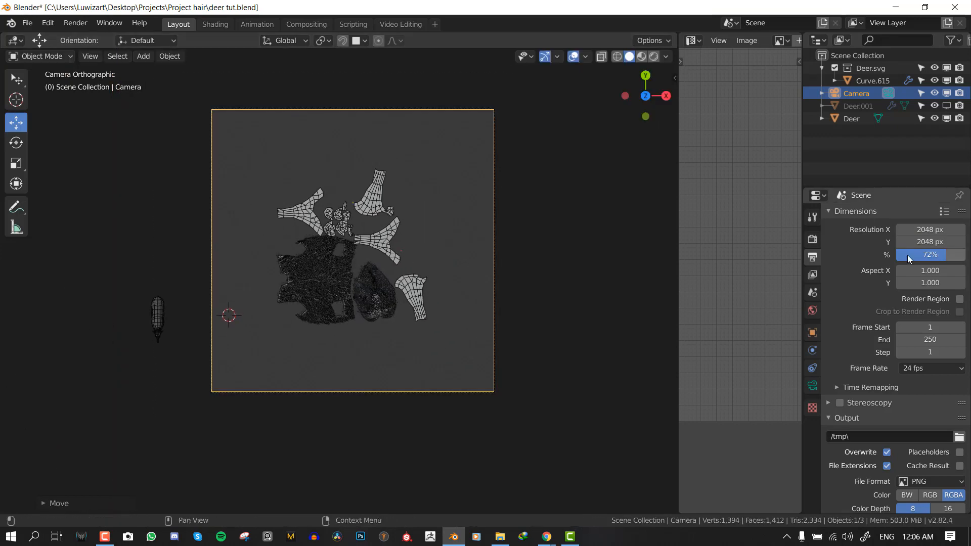
# Adjust the render resolution percentage and set the camera's Orthographic Scale to 7.1 so the layout fills the frame
pyautogui.moveTo(908, 255); pyautogui.dragTo(897, 272)
pyautogui.click(812, 385)
pyautogui.scroll(1, 462, 308)
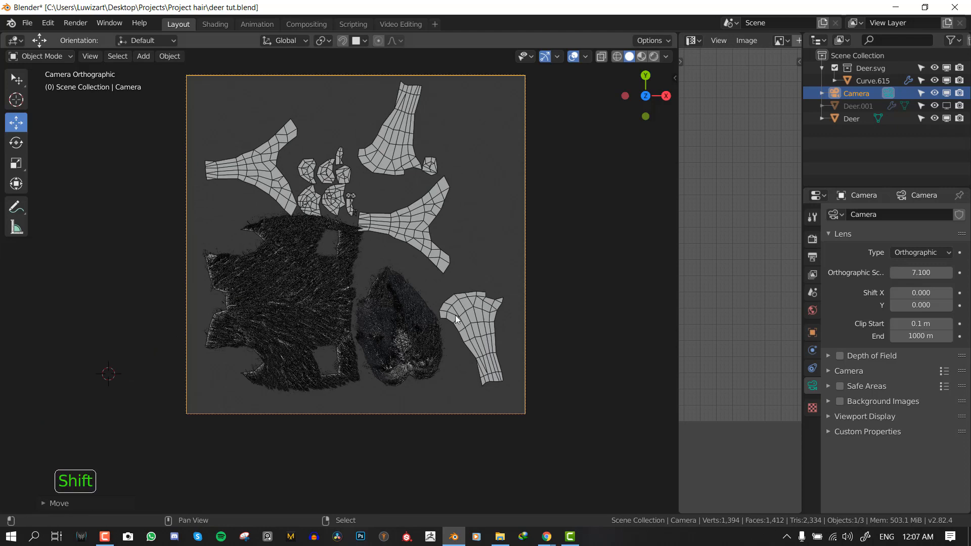
pyautogui.keyDown('shift'); pyautogui.moveTo(455, 314); pyautogui.dragTo(436, 304, button='middle'); pyautogui.keyUp('shift')
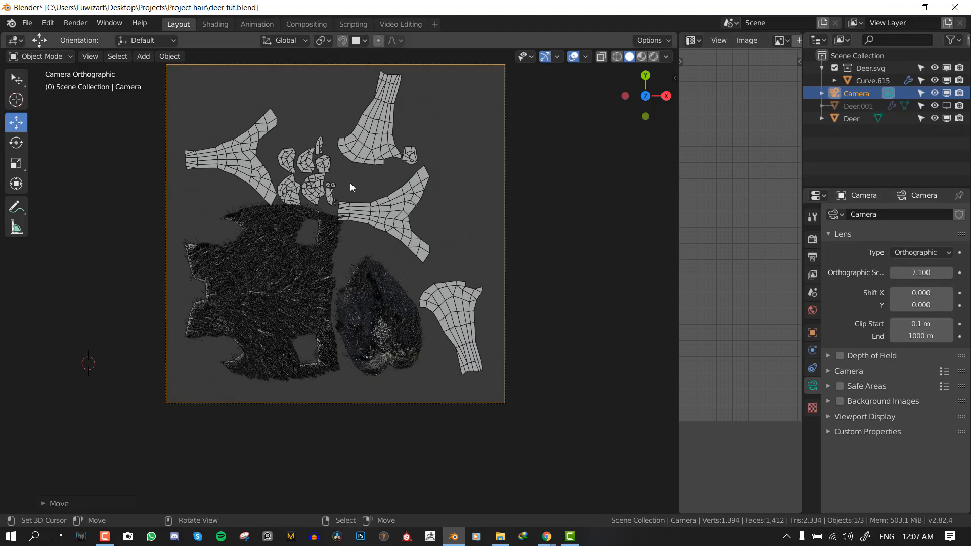
# Show the camera view in Rendered shading with the viewport overlays turned off
pyautogui.press('z')
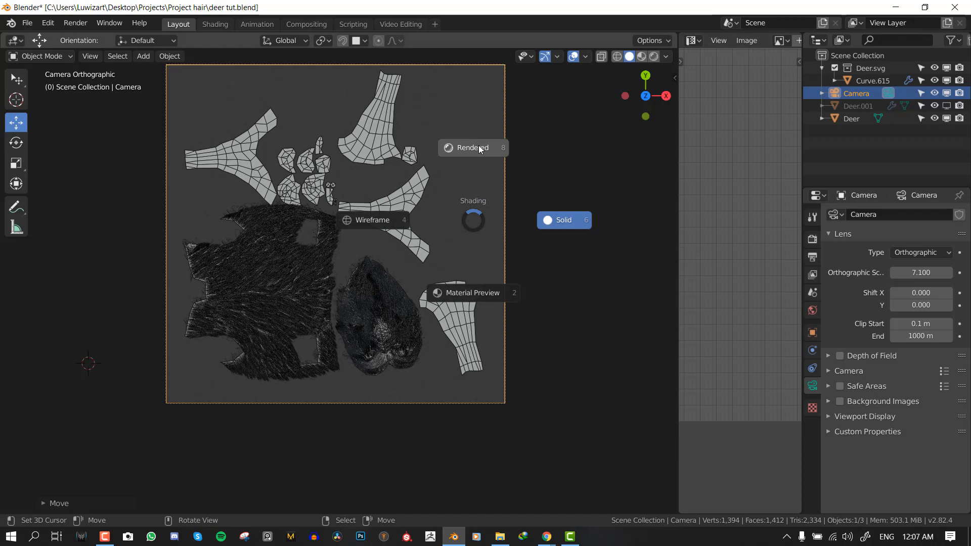
pyautogui.click(478, 146)
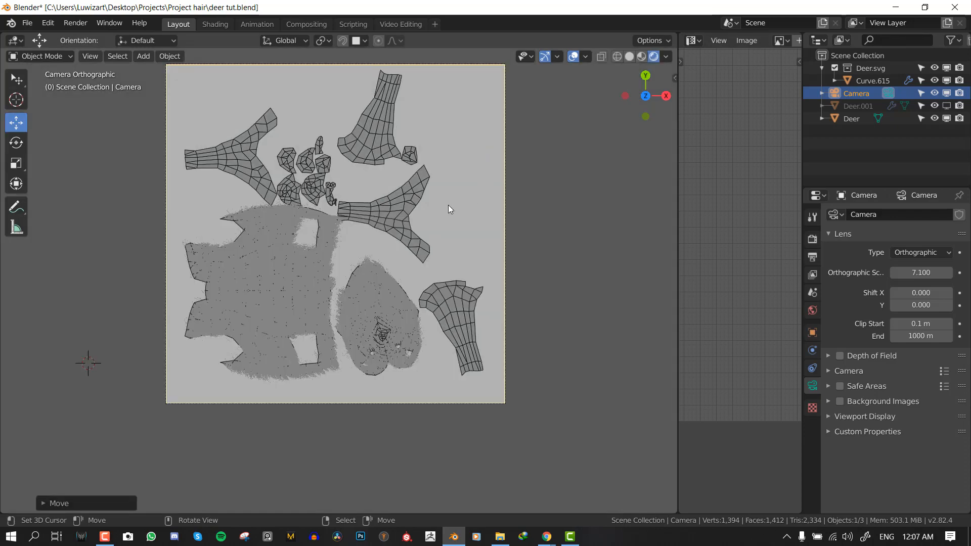
pyautogui.scroll(-4, 449, 205)
pyautogui.scroll(6, 462, 216)
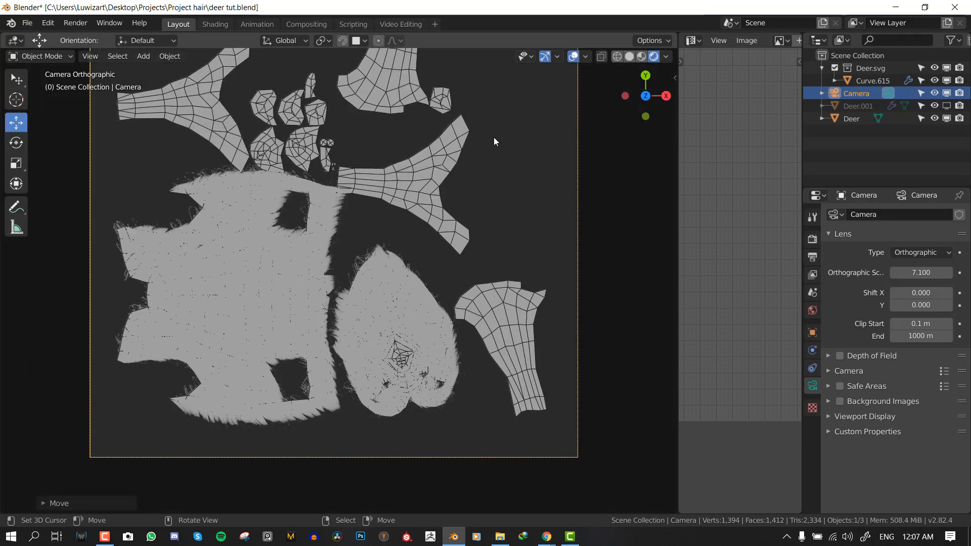
pyautogui.click(573, 56)
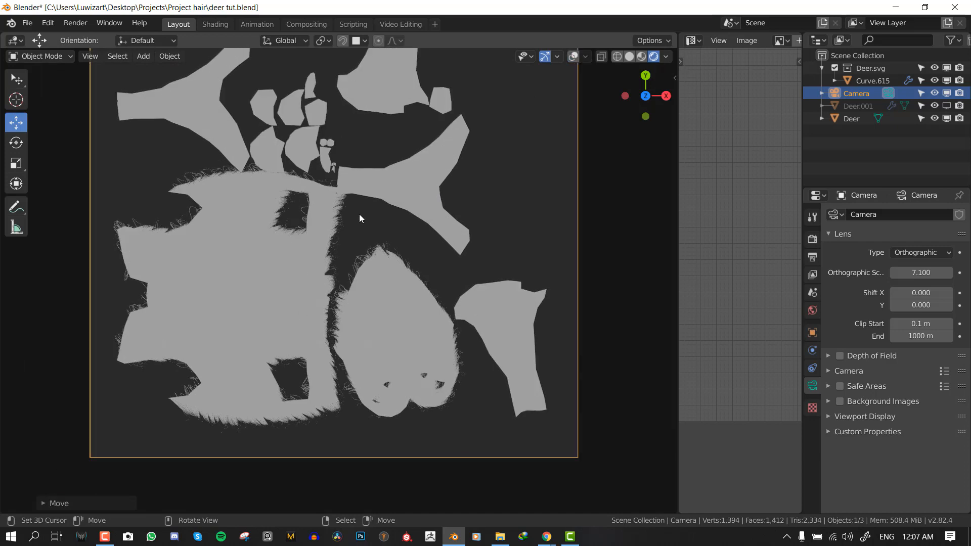
pyautogui.keyDown('shift'); pyautogui.moveTo(387, 195); pyautogui.dragTo(443, 183, button='middle'); pyautogui.keyUp('shift')
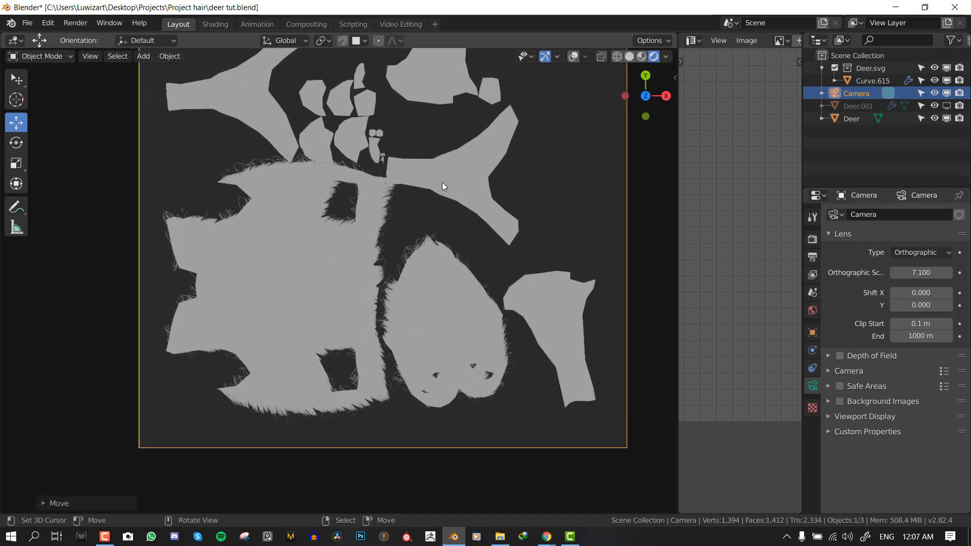
# Select the furry deer layout mesh and review its material slots and particle hair settings
pyautogui.click(444, 182)
pyautogui.click(812, 440)
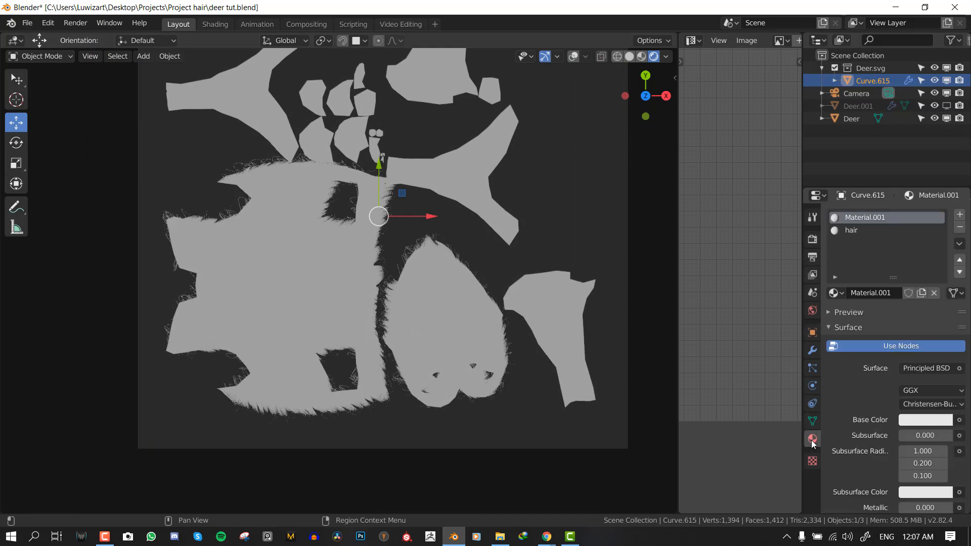
pyautogui.click(812, 370)
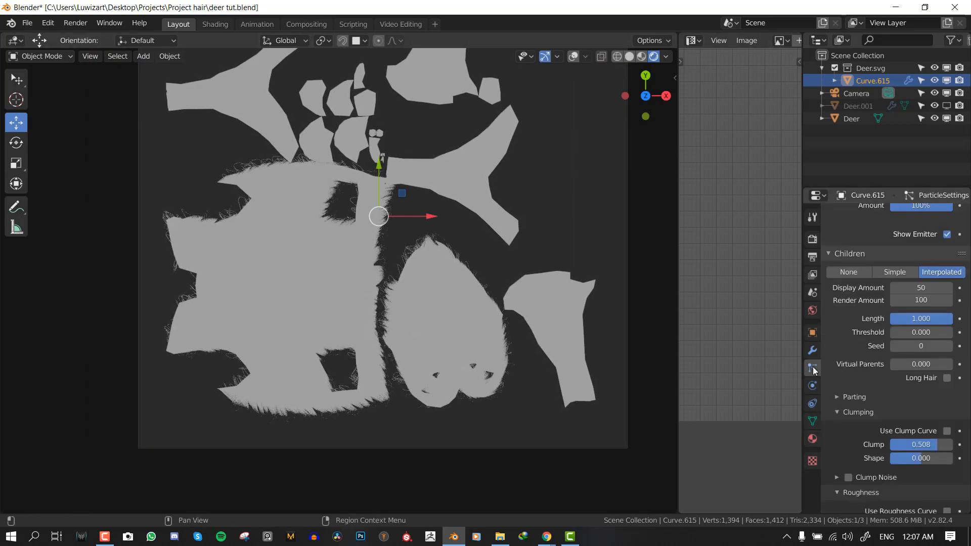
pyautogui.scroll(-10, 896, 375)
pyautogui.scroll(3, 899, 358)
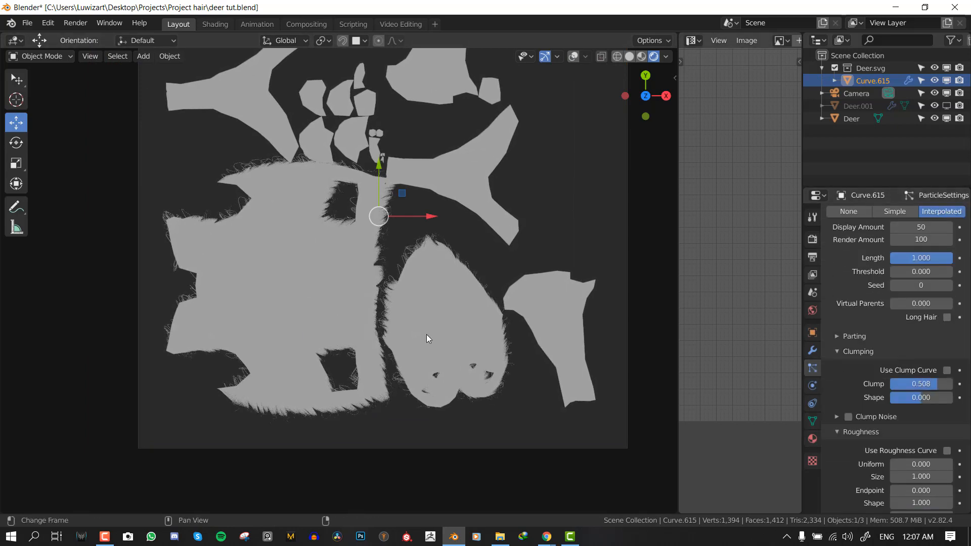
# Widen the UV editor area and change it to the Shader Editor with its sidebar hidden
pyautogui.moveTo(679, 214); pyautogui.dragTo(419, 200)
pyautogui.click(433, 40)
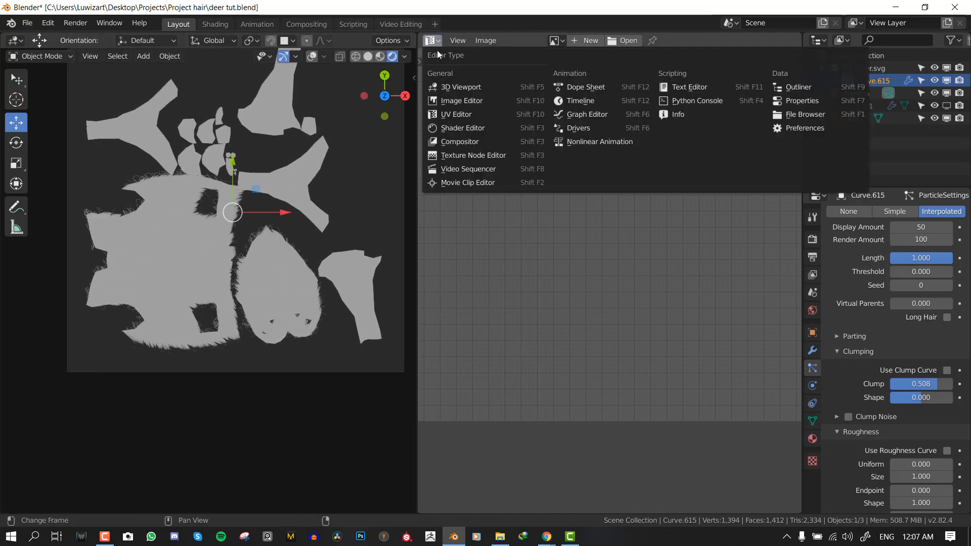
pyautogui.click(458, 129)
pyautogui.scroll(1, 550, 225)
pyautogui.press('n')
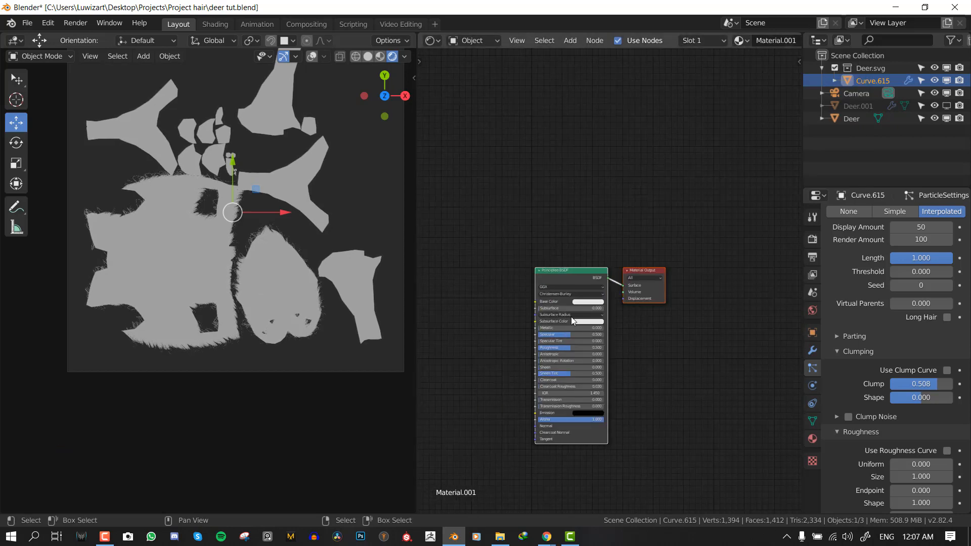
# Set the Base Color of Material.001's Principled BSDF to black, with a value of 0
pyautogui.click(600, 304)
pyautogui.moveTo(628, 245); pyautogui.dragTo(625, 258)
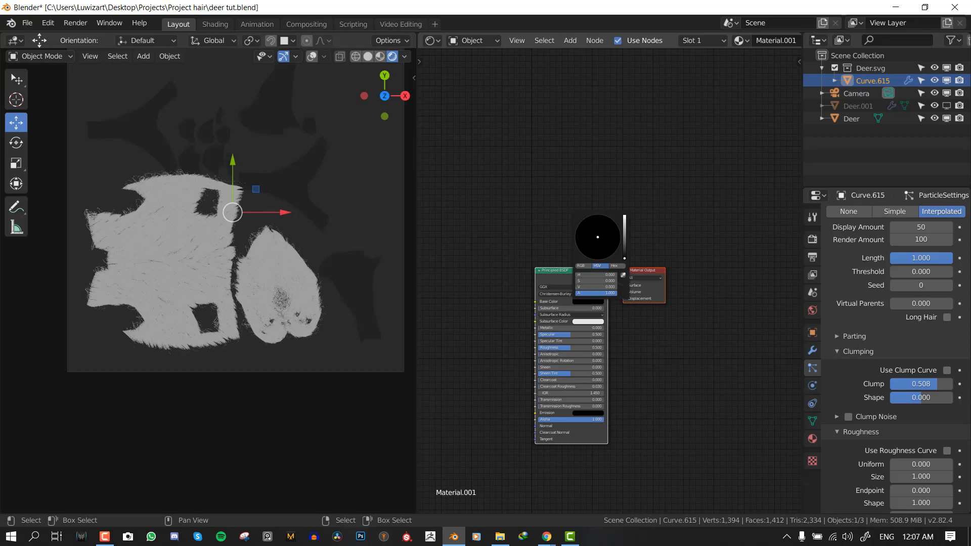
pyautogui.scroll(3, 632, 212)
pyautogui.keyDown('shift'); pyautogui.moveTo(584, 259); pyautogui.dragTo(607, 187, button='middle'); pyautogui.keyUp('shift')
pyautogui.scroll(2, 658, 132)
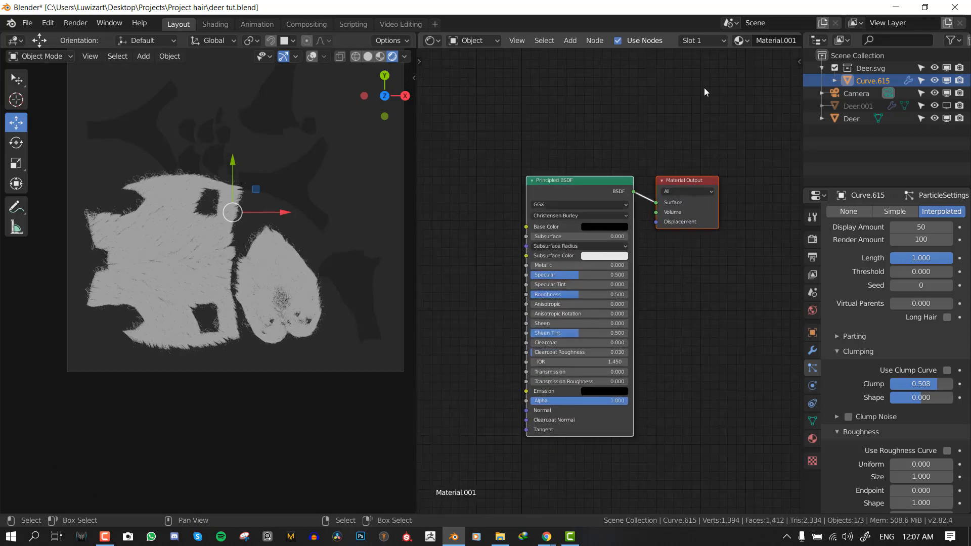
# Switch to the hair material in slot 2 and set its Base Color to mid grey and Roughness to 0.267
pyautogui.click(697, 41)
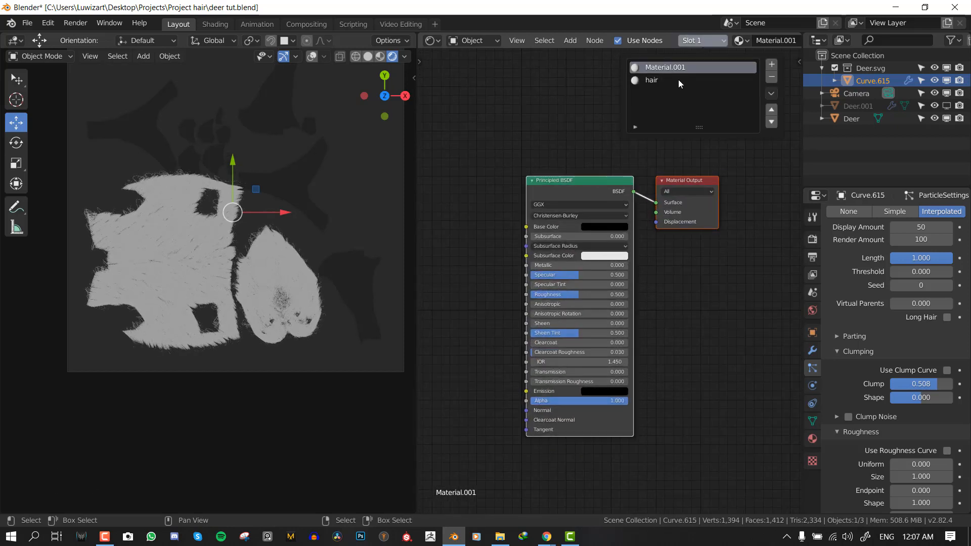
pyautogui.click(664, 80)
pyautogui.moveTo(570, 189); pyautogui.dragTo(657, 170, button='middle')
pyautogui.scroll(-2, 511, 215)
pyautogui.scroll(1, 669, 232)
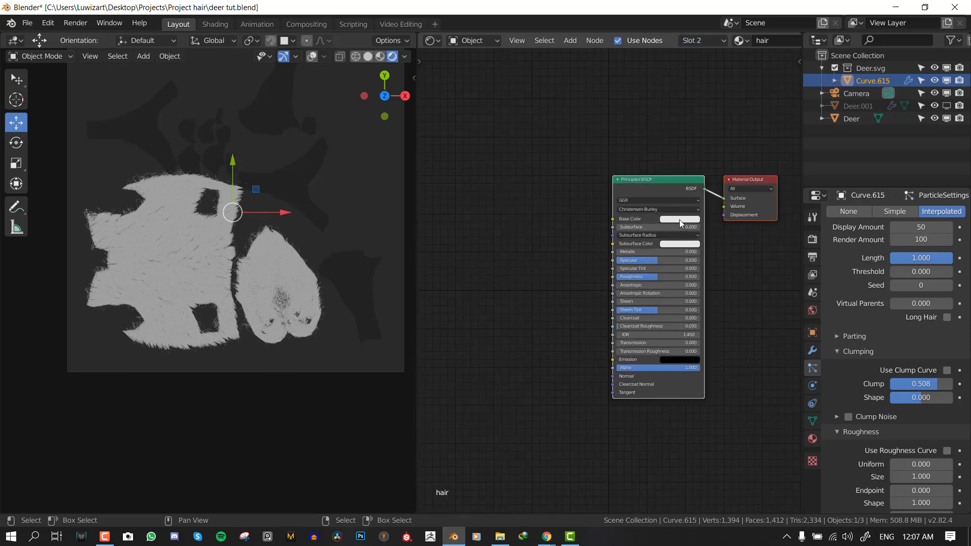
pyautogui.click(679, 220)
pyautogui.moveTo(730, 164); pyautogui.dragTo(726, 142)
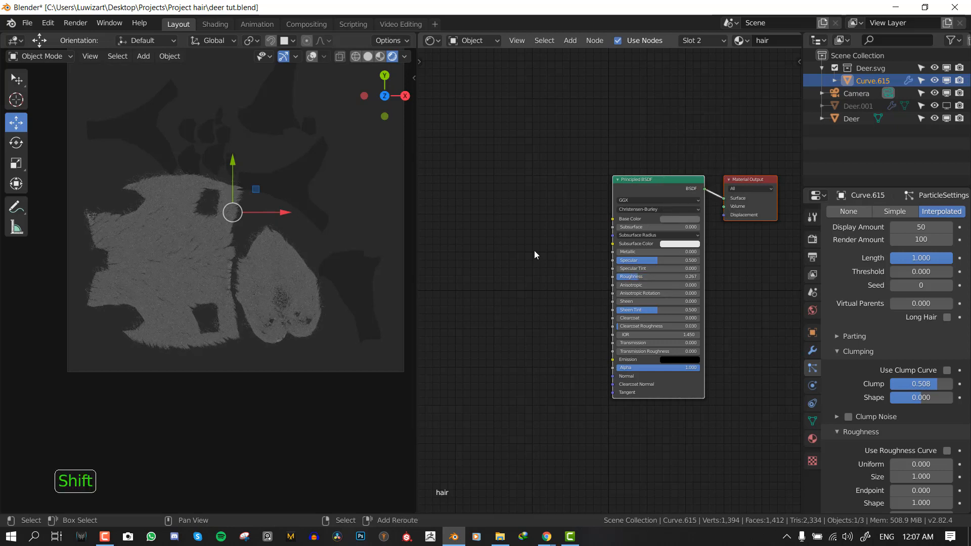
# Change the Shader Editor area to a 3D Viewport, deselect everything and add a Sun light
pyautogui.hotkey('shift', 'F5')
pyautogui.moveTo(570, 263); pyautogui.dragTo(676, 202, button='middle')
pyautogui.hotkey('alt', 'a')
pyautogui.hotkey('shift', 'a')
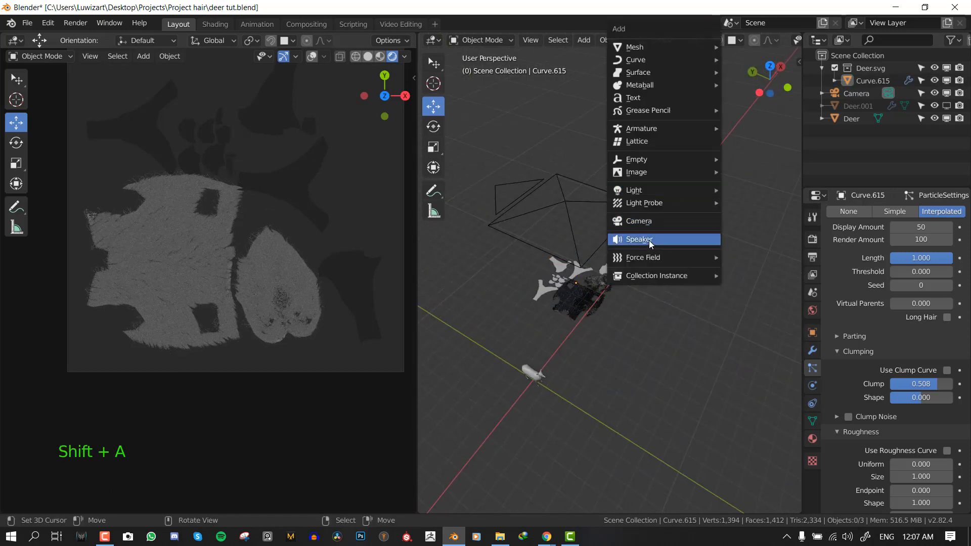
pyautogui.moveTo(643, 191)
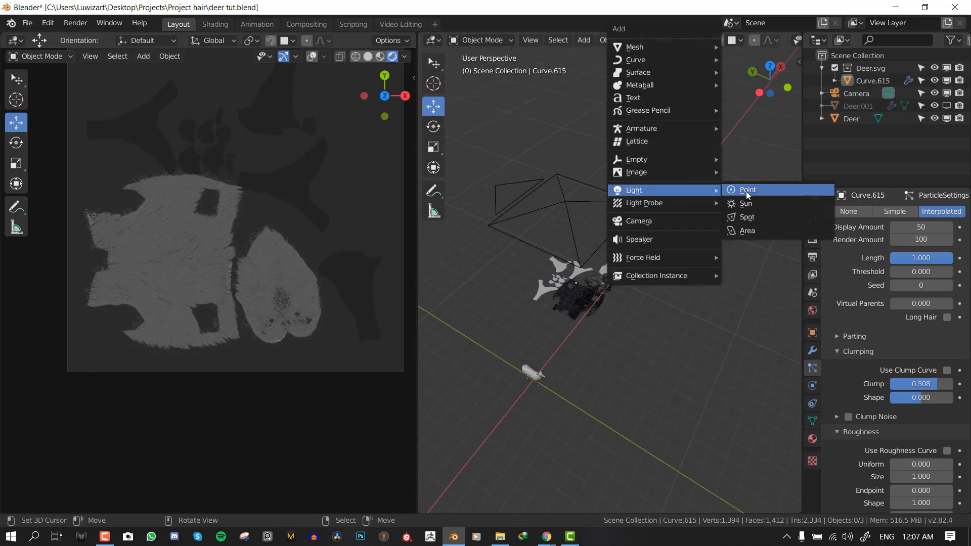
pyautogui.click(757, 203)
# Move the sun light to about X 13.84, Y 0.57, Z 8.73 m and tilt it to about -19.6° in X
pyautogui.moveTo(630, 296); pyautogui.dragTo(673, 263, button='middle')
pyautogui.press('g')
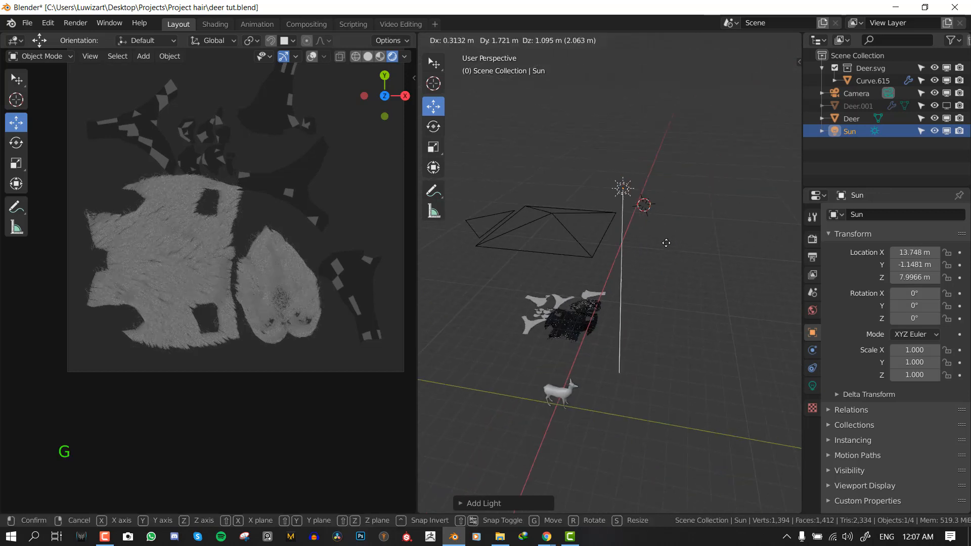
pyautogui.click(666, 242)
pyautogui.press('r')
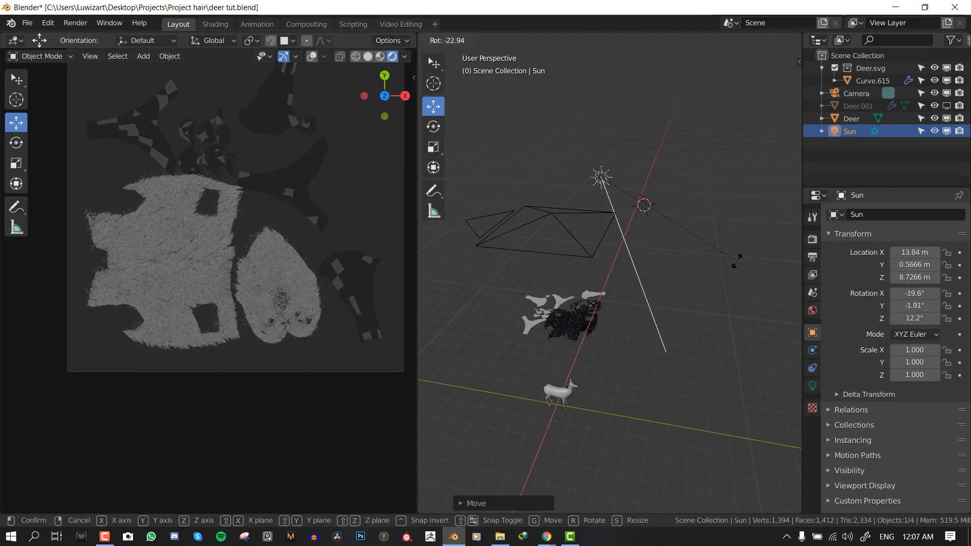
pyautogui.click(737, 260)
# Rotate the sun light to about X 15.2°, Y 6.8°, Z -1.9° and set its strength to 1.9
pyautogui.moveTo(629, 195); pyautogui.dragTo(614, 175, button='middle')
pyautogui.moveTo(767, 40); pyautogui.dragTo(708, 40, button='middle')
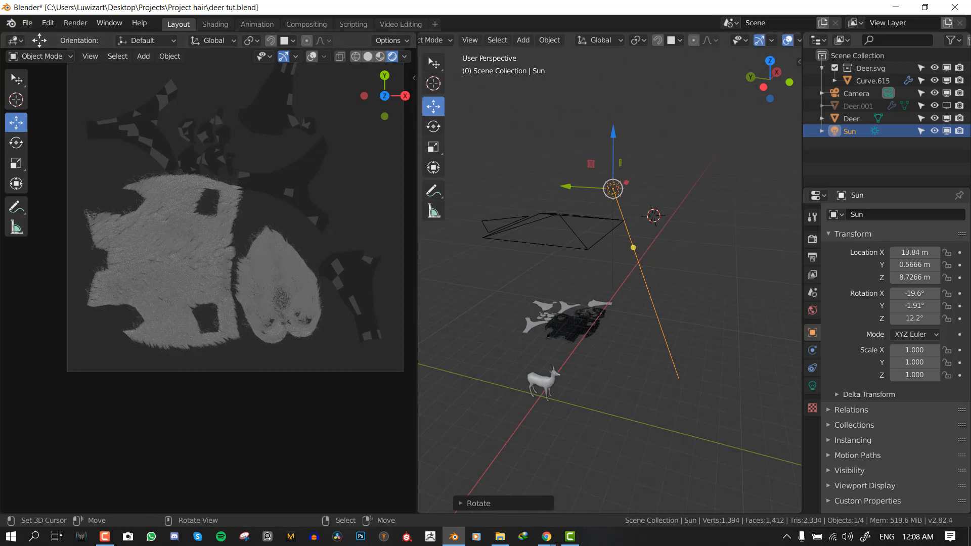
pyautogui.press('r')
pyautogui.click(626, 298)
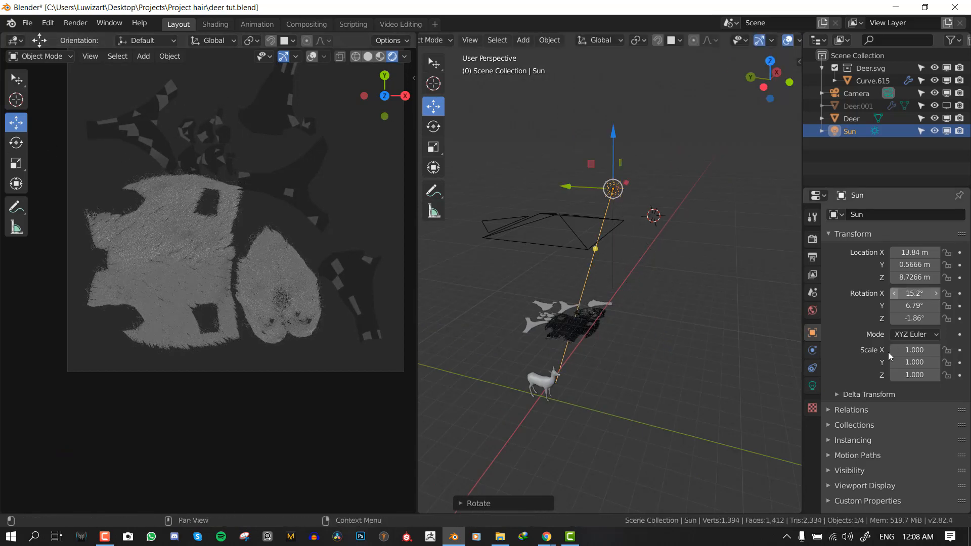
pyautogui.click(812, 387)
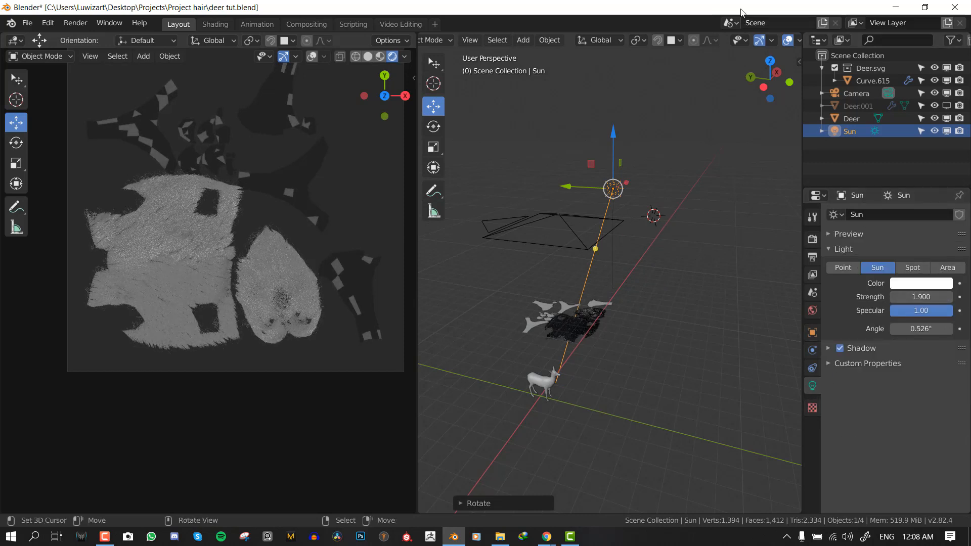
# Bring up the viewport shading choices for the perspective view
pyautogui.scroll(-4, 673, 43)
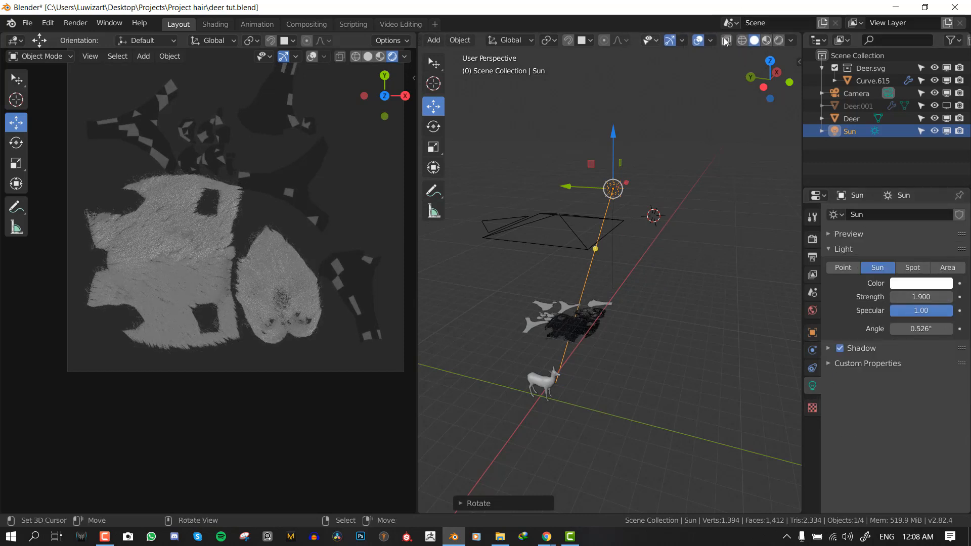
pyautogui.click(791, 41)
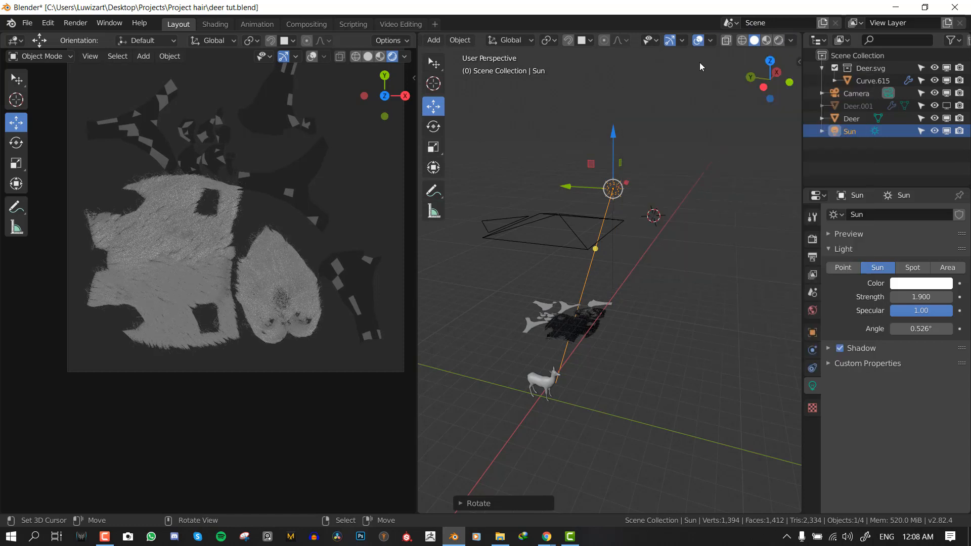
pyautogui.press('z')
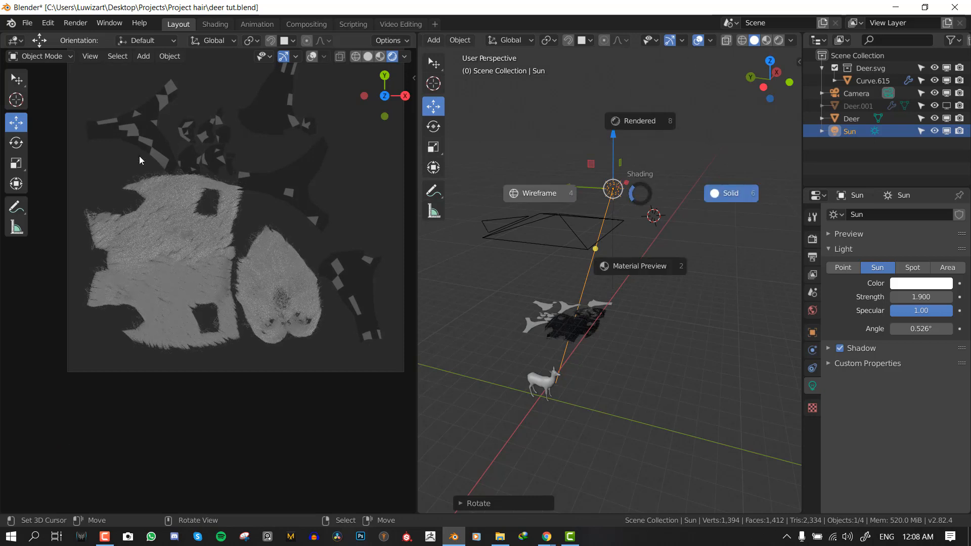
pyautogui.click(406, 58)
pyautogui.click(404, 56)
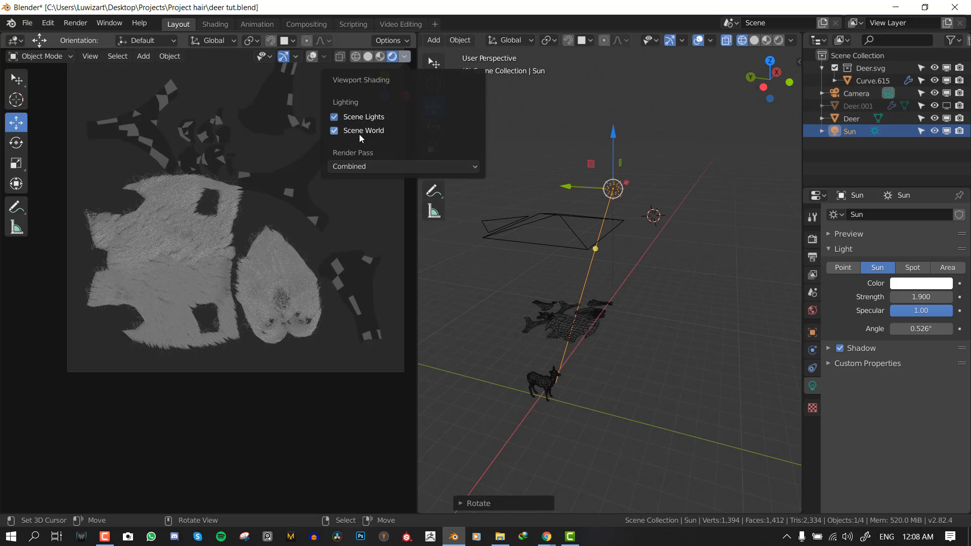
pyautogui.moveTo(650, 228); pyautogui.dragTo(669, 253, button='middle')
pyautogui.press('r')
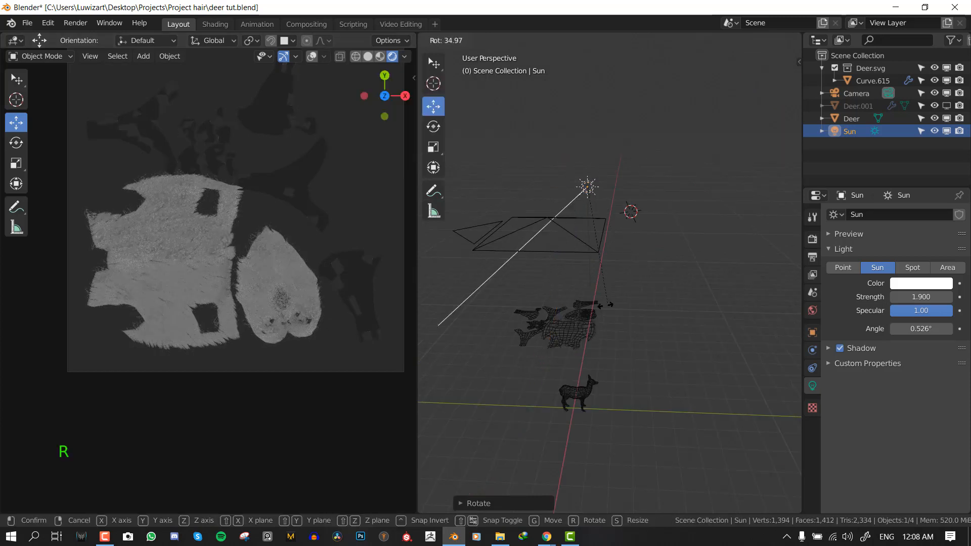
pyautogui.click(596, 273)
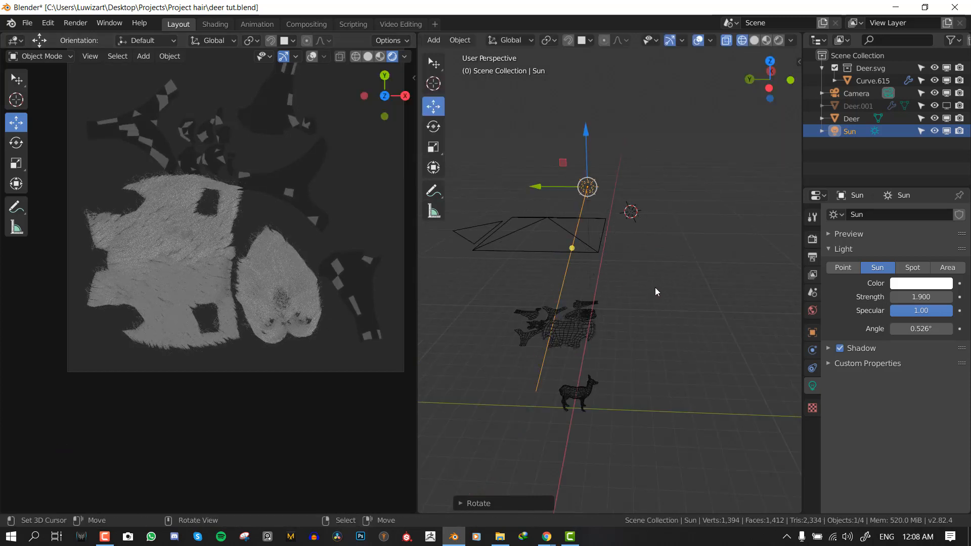
# Change the sun lamp to an Area light and clear its rotation so it points straight down
pyautogui.moveTo(654, 288); pyautogui.dragTo(594, 247, button='middle')
pyautogui.press('KP_7')
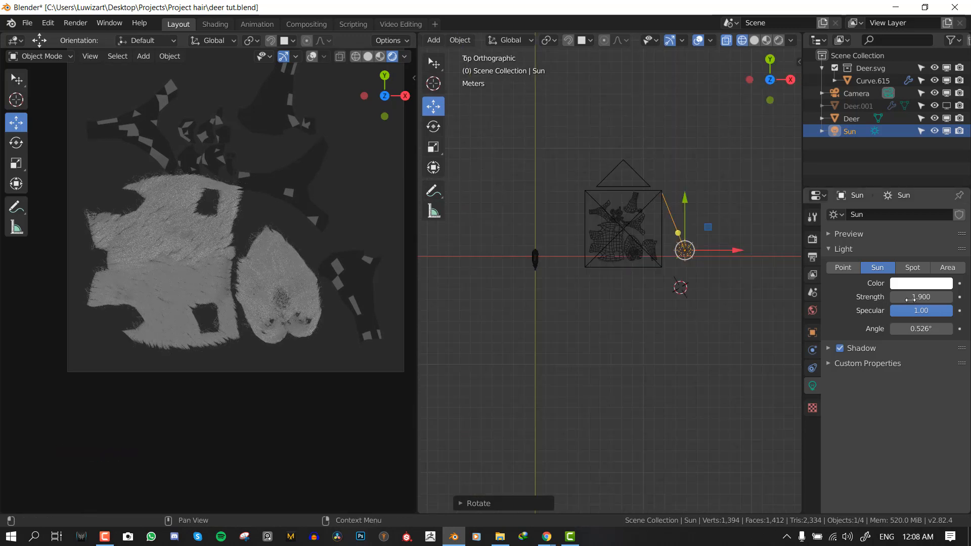
pyautogui.click(948, 267)
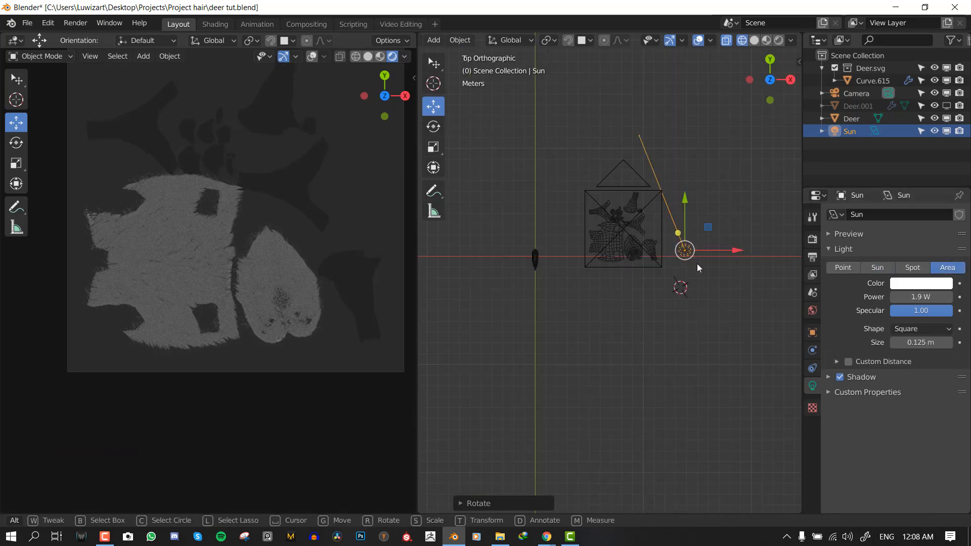
pyautogui.moveTo(711, 253); pyautogui.dragTo(703, 186, button='middle')
pyautogui.hotkey('alt', 'r')
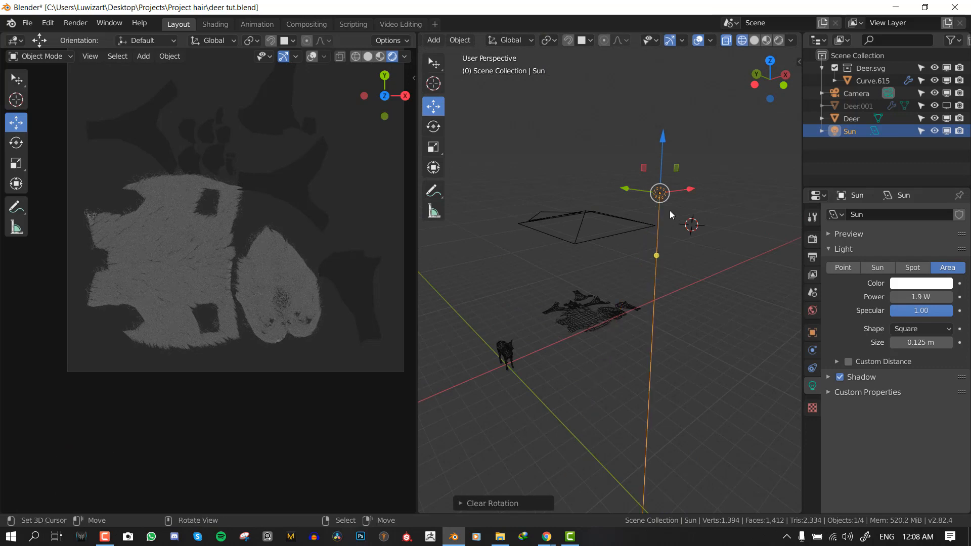
# In top view, move the area light over the middle of the flattened deer mesh inside the camera frame
pyautogui.press('KP_7')
pyautogui.press('g')
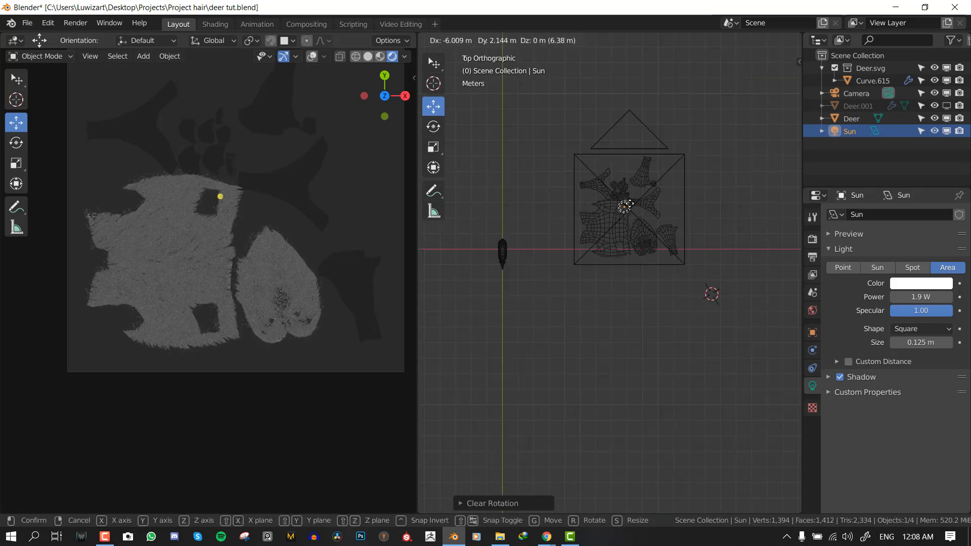
pyautogui.click(629, 205)
# Try area light powers of 10000 W and 3000 W
pyautogui.click(921, 297)
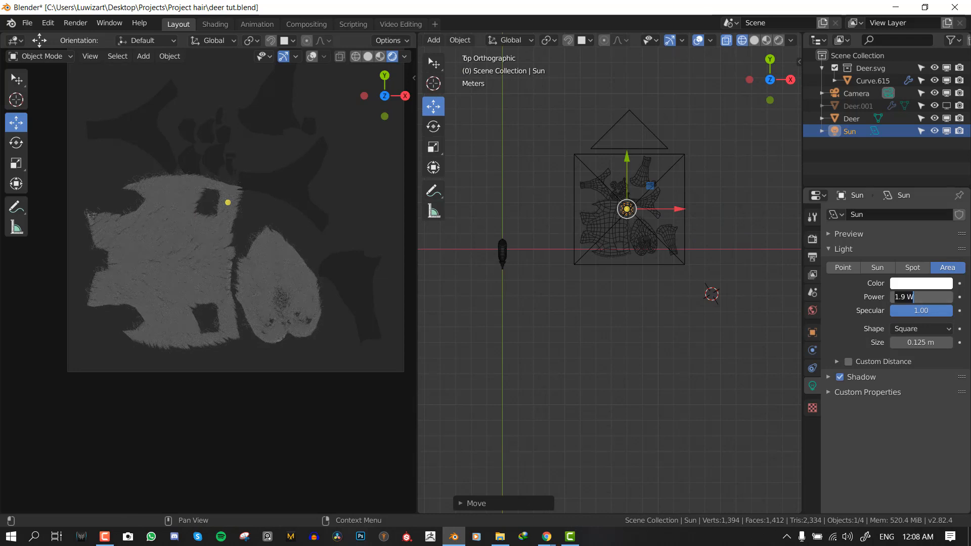
pyautogui.press('Return')
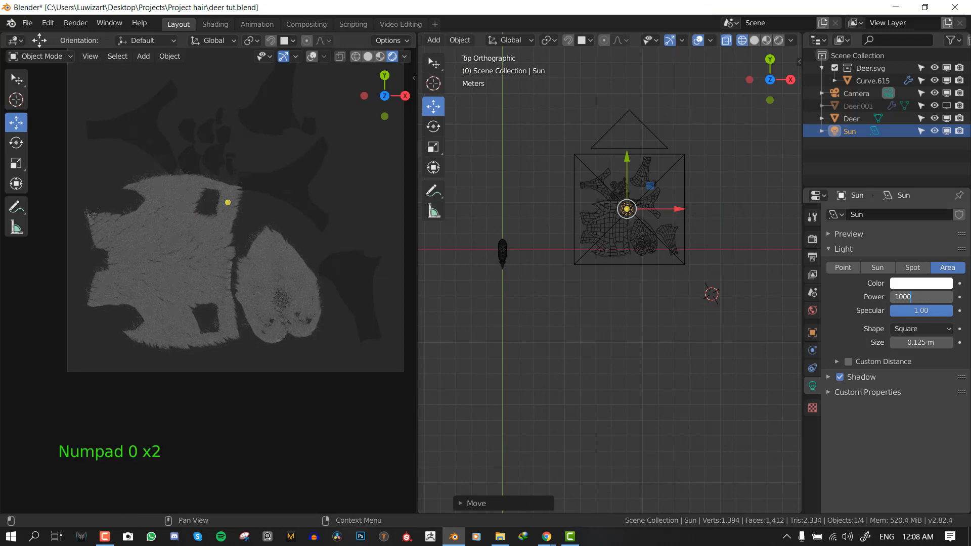
pyautogui.write('0')
pyautogui.press('Return')
pyautogui.click(921, 297)
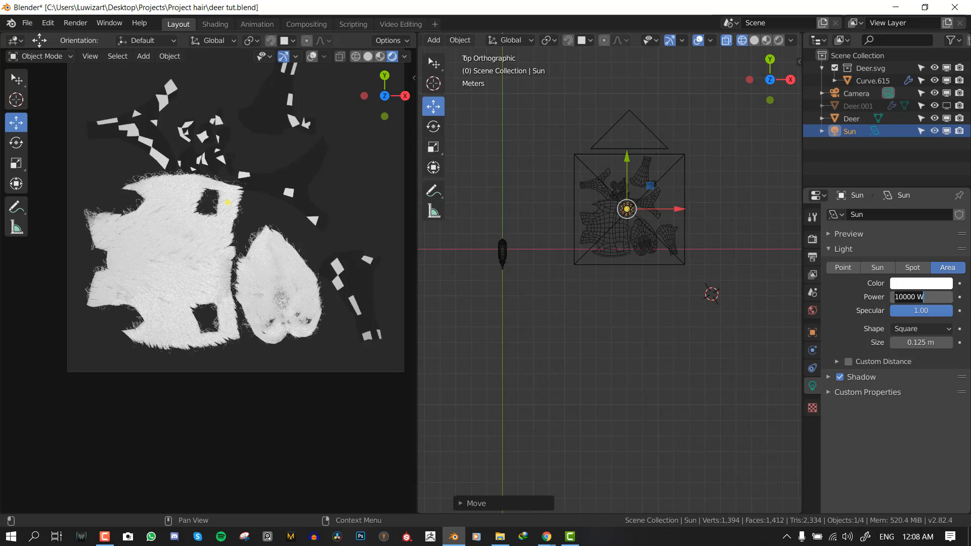
pyautogui.write('1')
pyautogui.press('BackSpace')
pyautogui.write('3000')
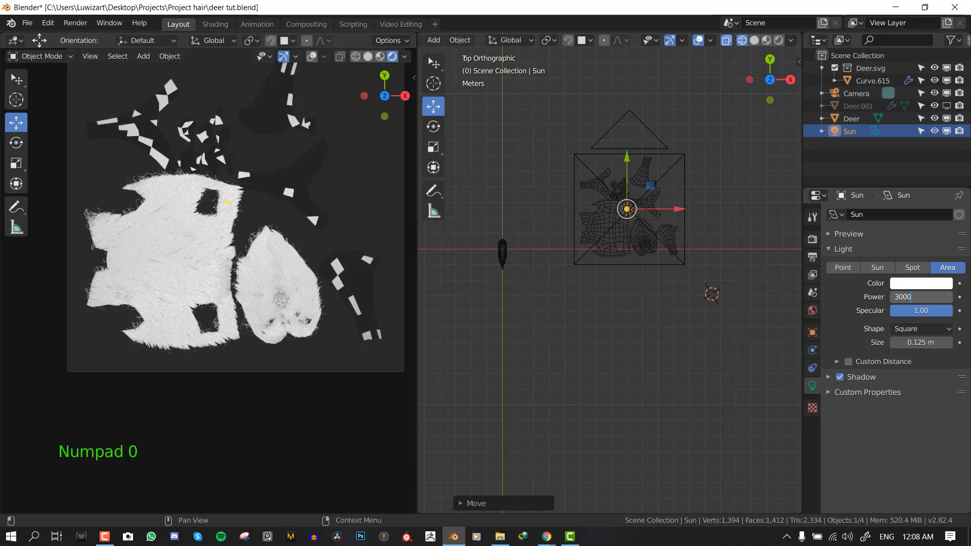
pyautogui.press('Return')
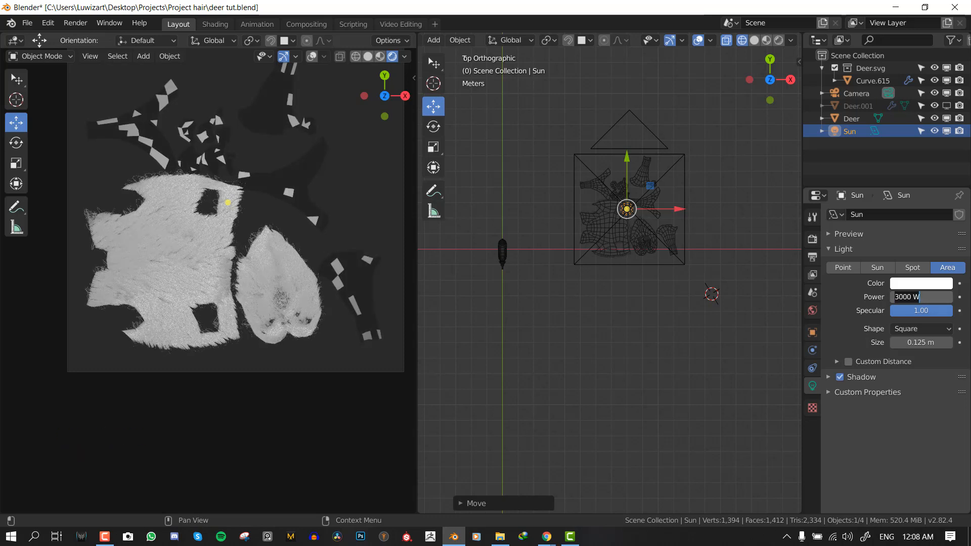
# Set the area light's power to 2000 W, then deselect everything
pyautogui.write('2000')
pyautogui.press('Return')
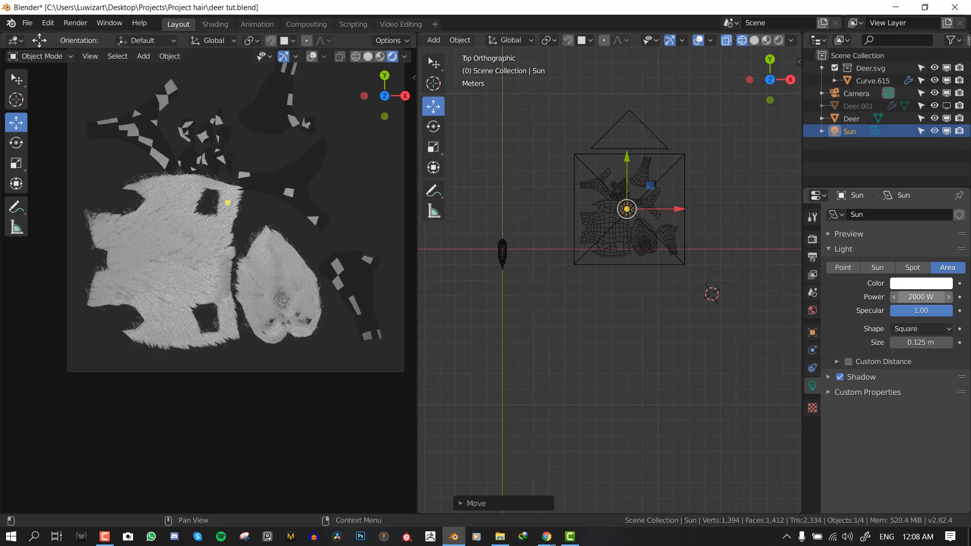
pyautogui.scroll(3, 213, 327)
pyautogui.hotkey('alt', 'a')
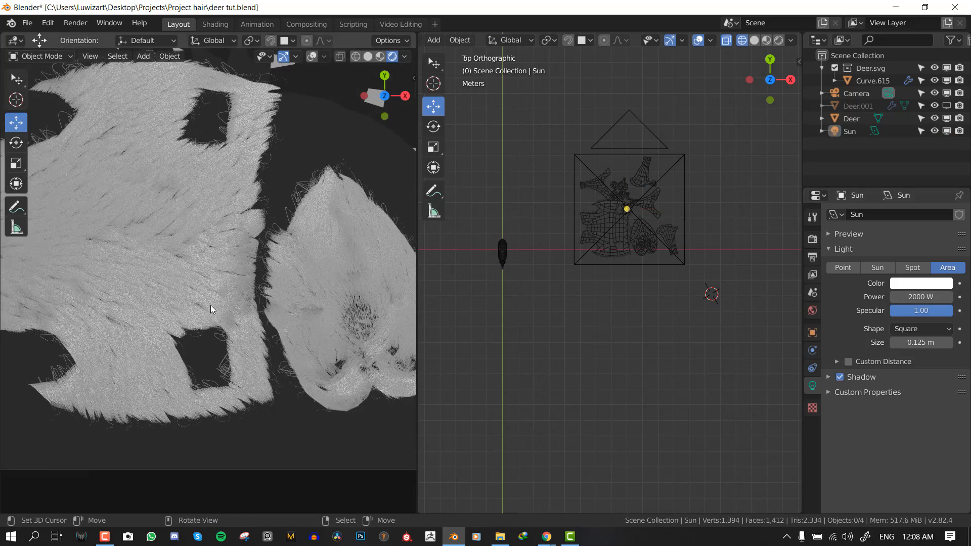
pyautogui.keyDown('shift'); pyautogui.moveTo(224, 299); pyautogui.dragTo(236, 272, button='middle'); pyautogui.keyUp('shift')
pyautogui.scroll(-2, 696, 277)
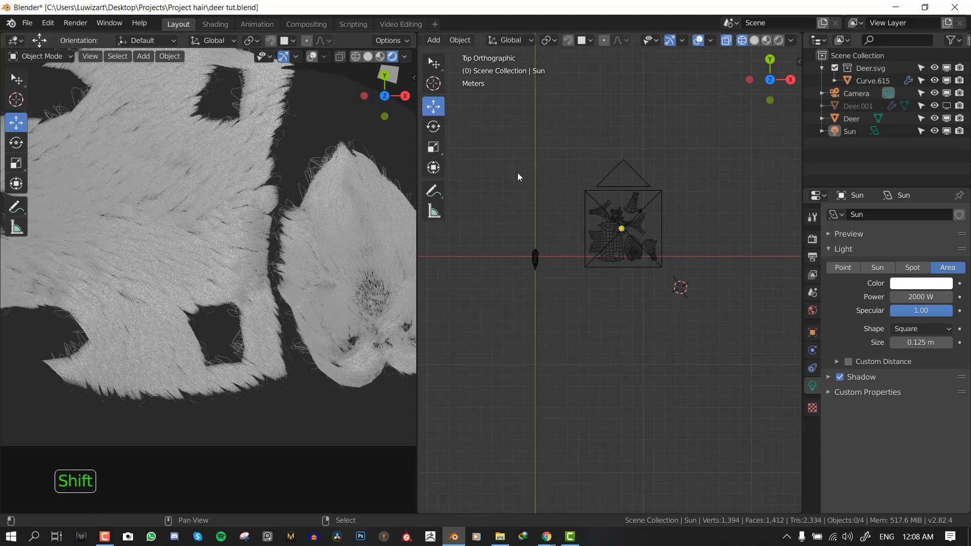
# Turn the wireframe viewport into a Shader Editor and select the flattened fur mesh to show its hair material
pyautogui.hotkey('shift', 'F3')
pyautogui.click(195, 213)
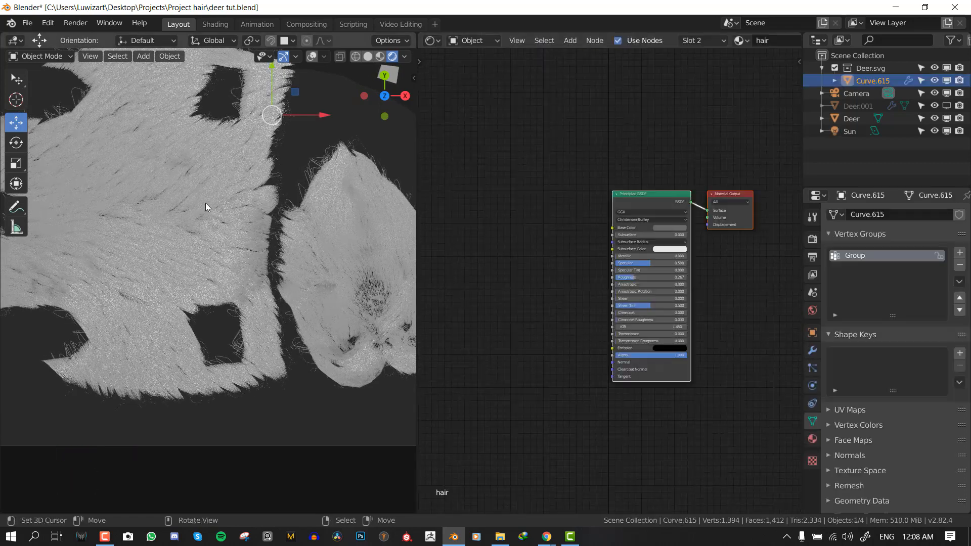
pyautogui.scroll(-2, 601, 239)
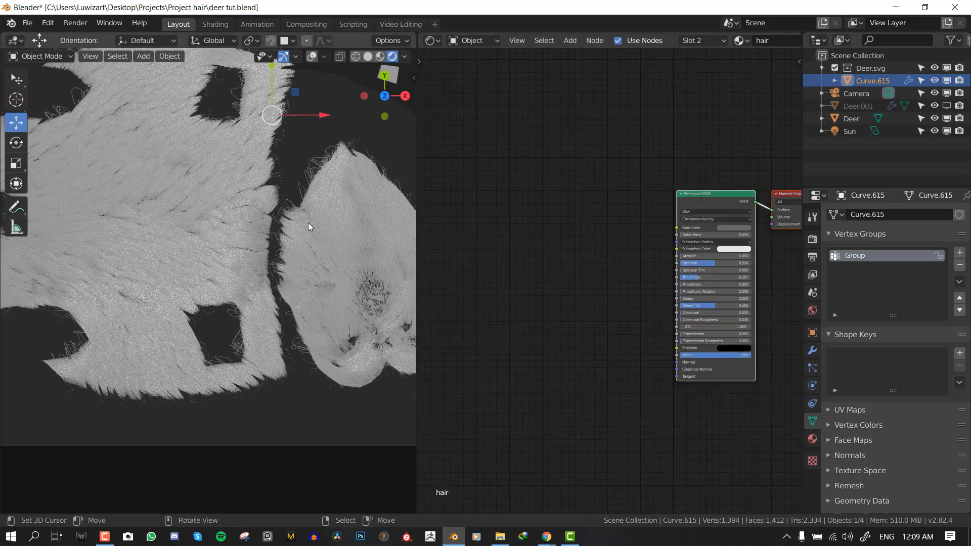
pyautogui.scroll(-3, 273, 223)
pyautogui.moveTo(609, 217); pyautogui.dragTo(628, 195, button='middle')
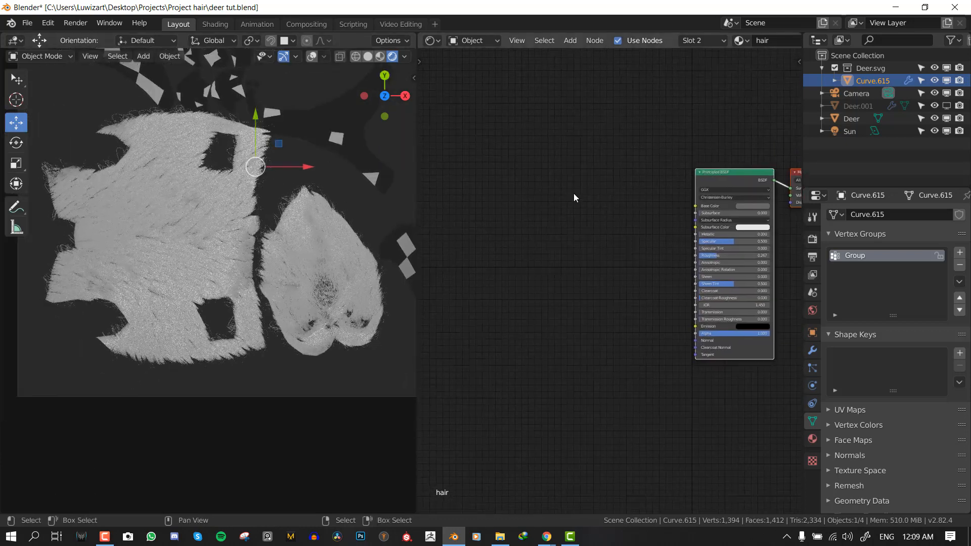
# Add a ColorRamp node in the empty space before the Principled BSDF of the hair material
pyautogui.hotkey('shift', 'a')
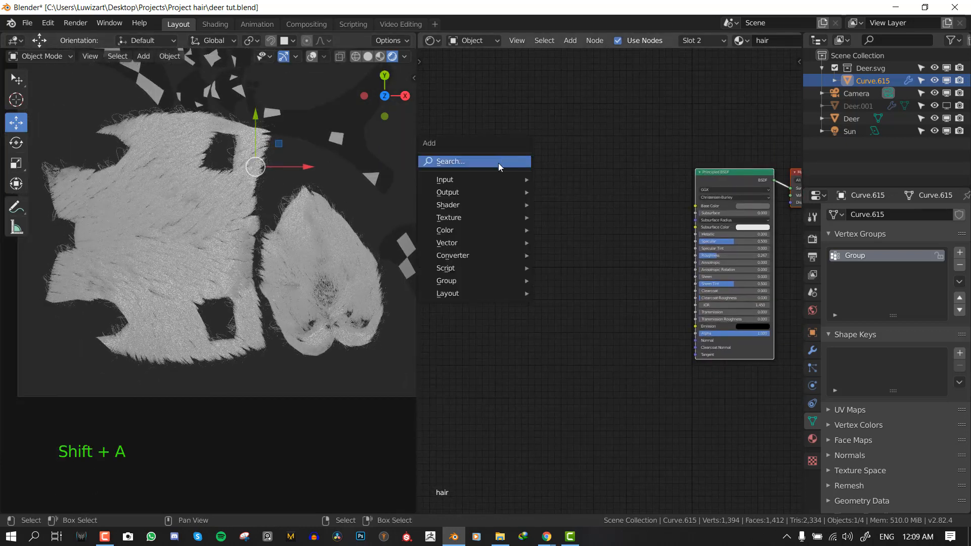
pyautogui.moveTo(459, 188)
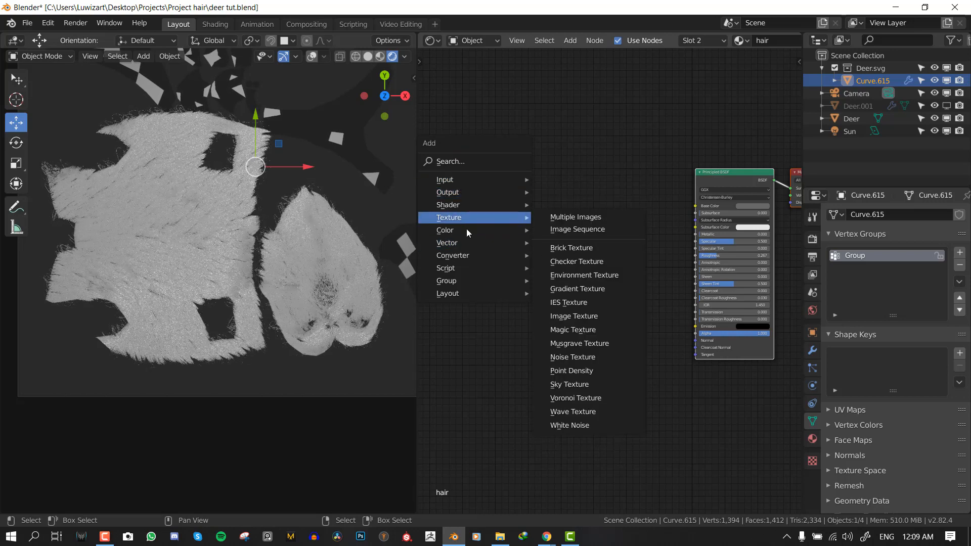
pyautogui.moveTo(466, 256)
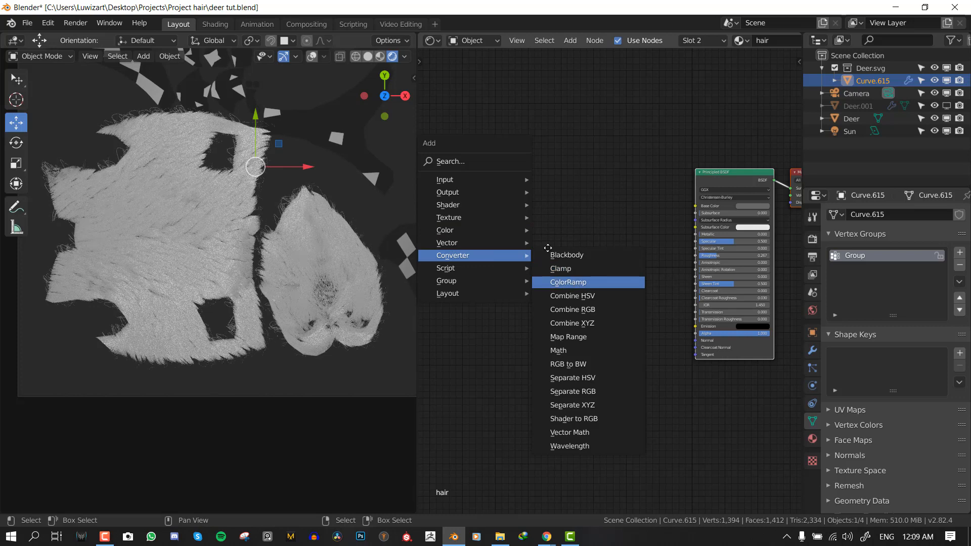
pyautogui.click(568, 283)
pyautogui.click(513, 177)
pyautogui.moveTo(608, 234); pyautogui.dragTo(702, 274, button='middle')
# Add a Hair Info node and feed its Intercept output through the ColorRamp's Fac input into the hair material
pyautogui.hotkey('shift', 'a')
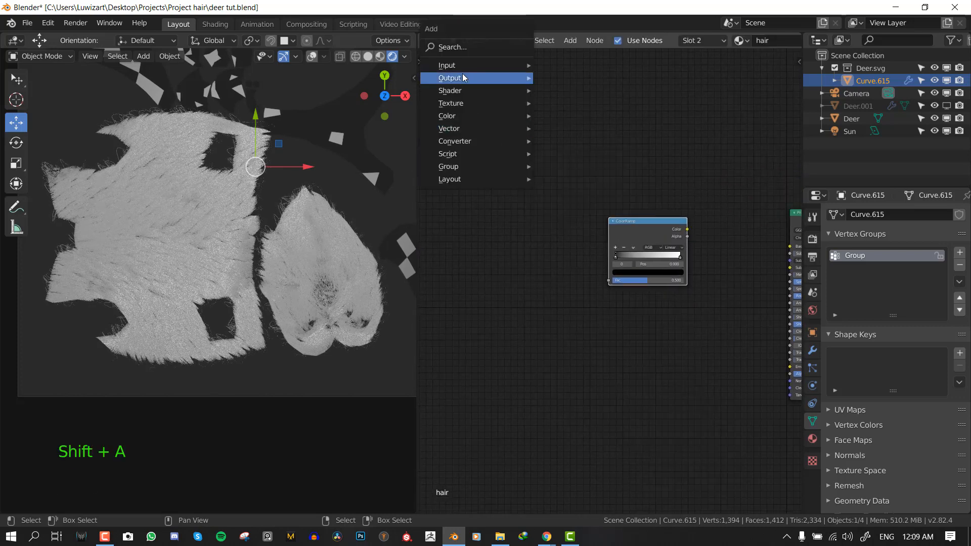
pyautogui.moveTo(456, 66)
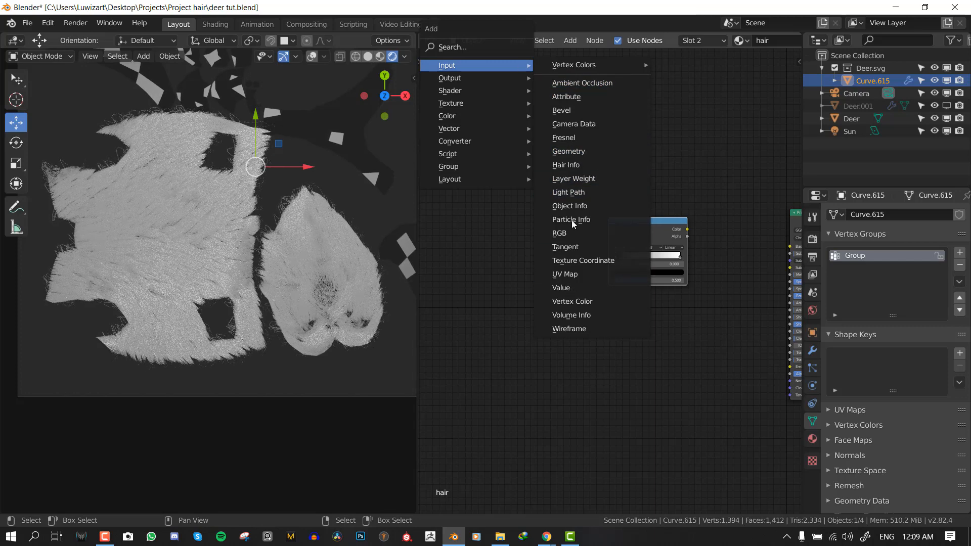
pyautogui.click(586, 164)
pyautogui.click(500, 222)
pyautogui.scroll(3, 557, 256)
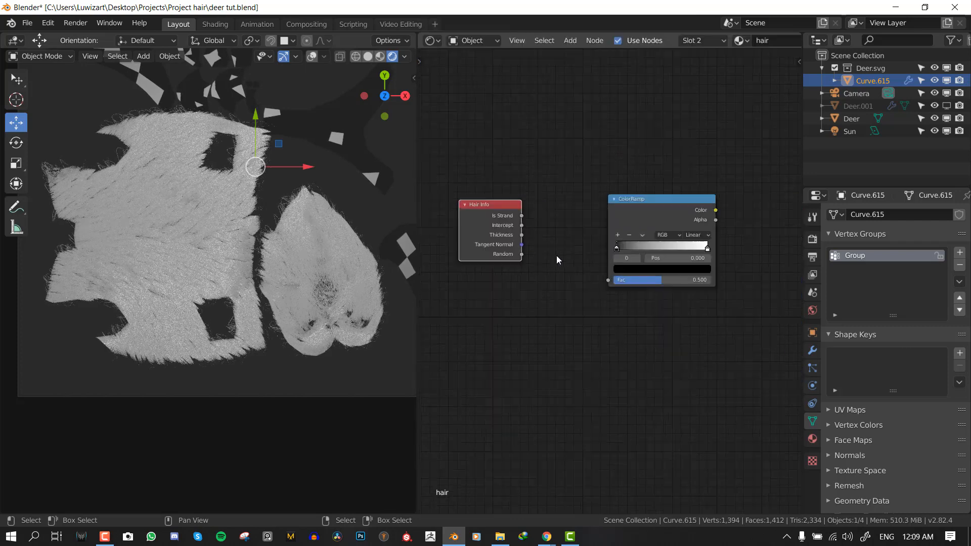
pyautogui.moveTo(499, 222); pyautogui.dragTo(593, 281)
pyautogui.keyDown('ctrl'); pyautogui.keyDown('shift'); pyautogui.click(604, 213); pyautogui.keyUp('shift'); pyautogui.keyUp('ctrl')
# Try the ColorRamp's black stop at position 0.620 and inspect the fur from an angle and from the camera
pyautogui.moveTo(601, 245); pyautogui.dragTo(679, 251)
pyautogui.moveTo(212, 253); pyautogui.dragTo(261, 244, button='middle')
pyautogui.scroll(4, 261, 244)
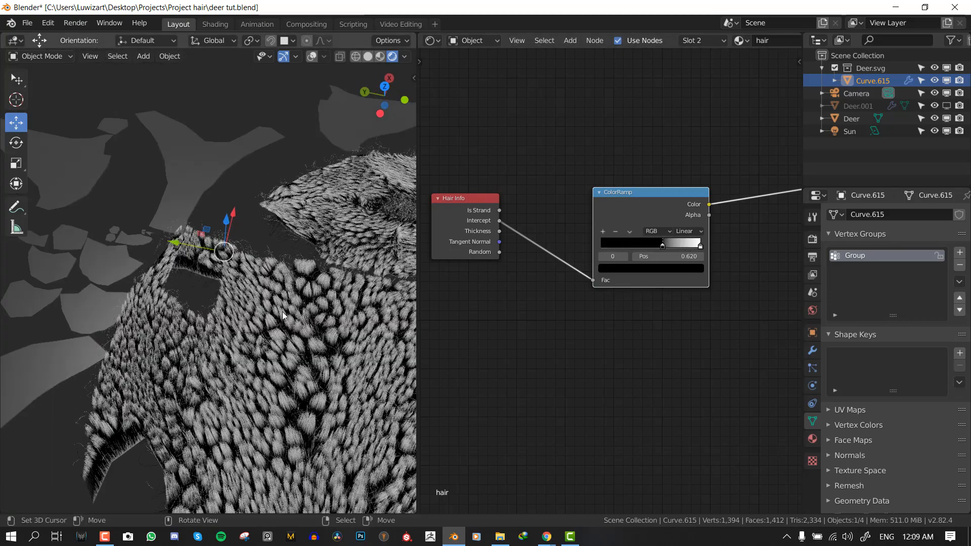
pyautogui.keyDown('shift'); pyautogui.moveTo(302, 476); pyautogui.dragTo(199, 212, button='middle'); pyautogui.keyUp('shift')
pyautogui.press('KP_0')
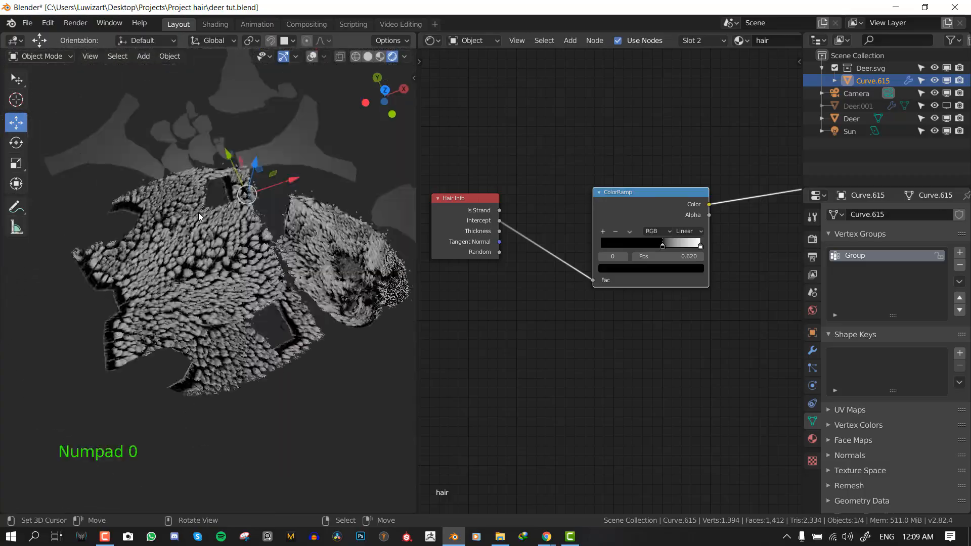
pyautogui.scroll(1, 245, 223)
pyautogui.keyDown('shift'); pyautogui.moveTo(239, 250); pyautogui.dragTo(281, 272, button='middle'); pyautogui.keyUp('shift')
pyautogui.scroll(-5, 150, 263)
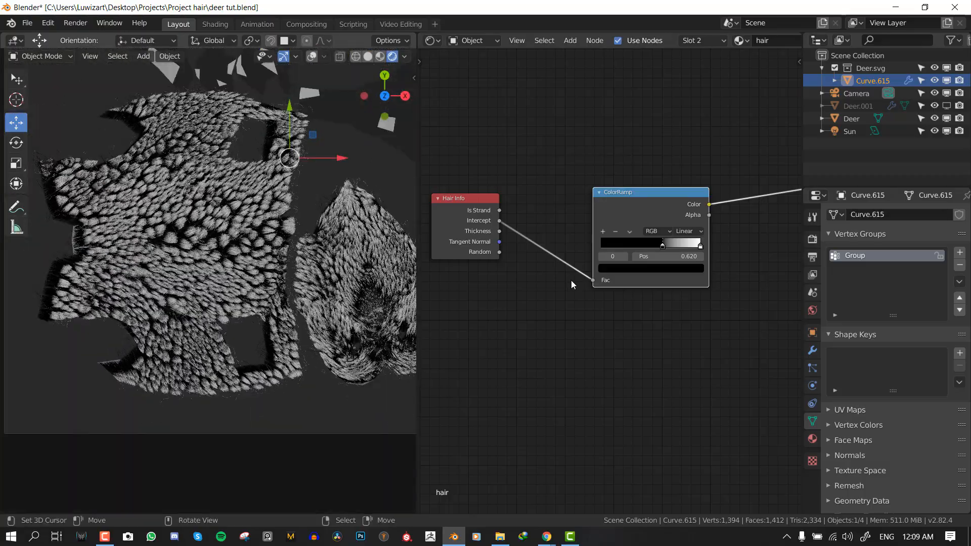
# Set the ColorRamp's black stop to position 0.109 and recolour the white end stop dark brown
pyautogui.moveTo(664, 245); pyautogui.dragTo(612, 245)
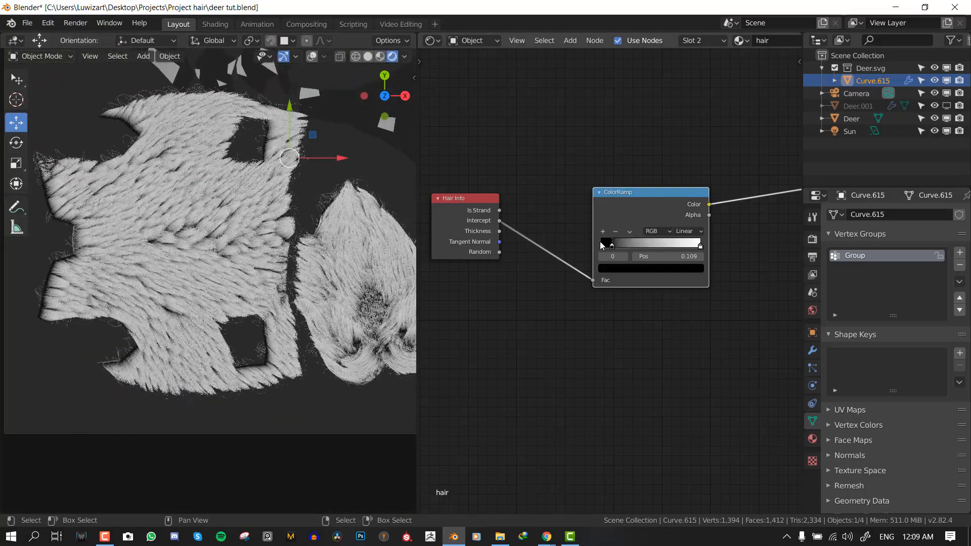
pyautogui.click(694, 246)
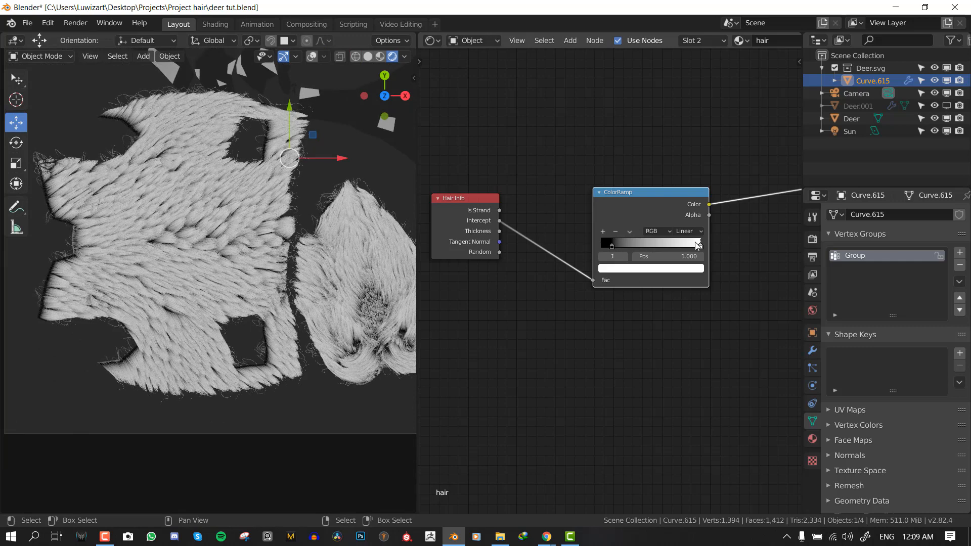
pyautogui.click(672, 270)
pyautogui.moveTo(627, 175)
pyautogui.mouseDown()
pyautogui.moveTo(628, 191)
pyautogui.moveTo(681, 179)
pyautogui.moveTo(632, 183)
pyautogui.mouseUp()
pyautogui.click(682, 172)
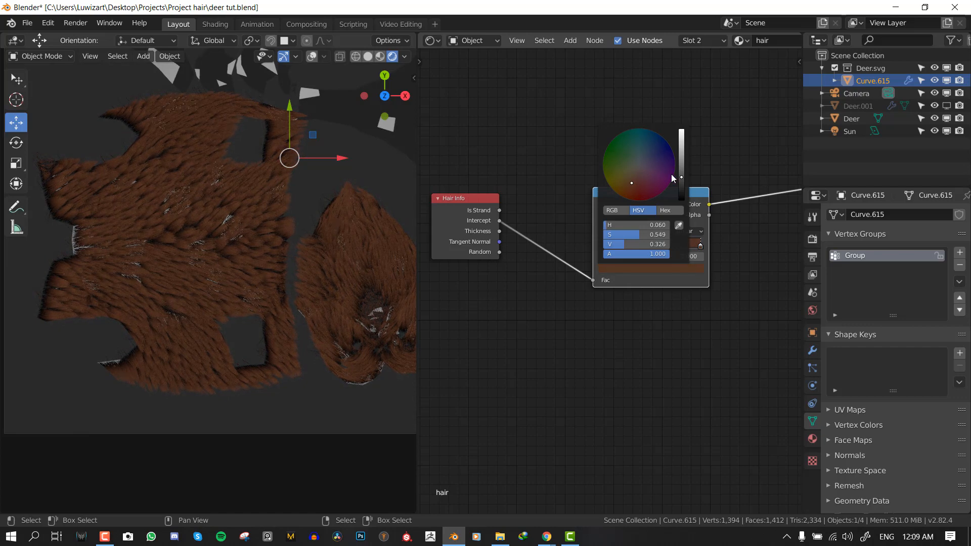
pyautogui.click(681, 180)
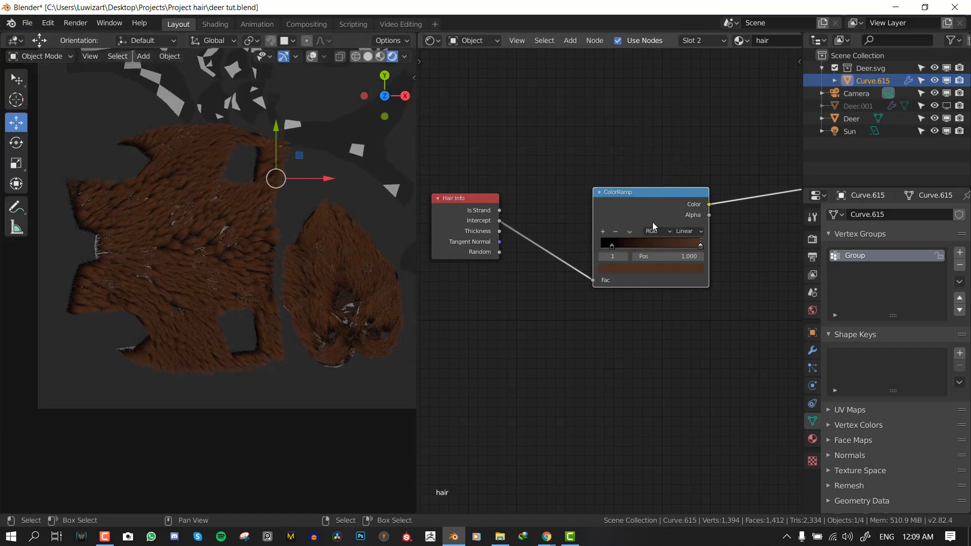
# Reposition the ColorRamp node and add a middle stop at position 0.554, coloured a darker reddish brown
pyautogui.moveTo(620, 184); pyautogui.dragTo(583, 155)
pyautogui.moveTo(589, 230); pyautogui.dragTo(637, 274, button='middle')
pyautogui.scroll(2, 646, 259)
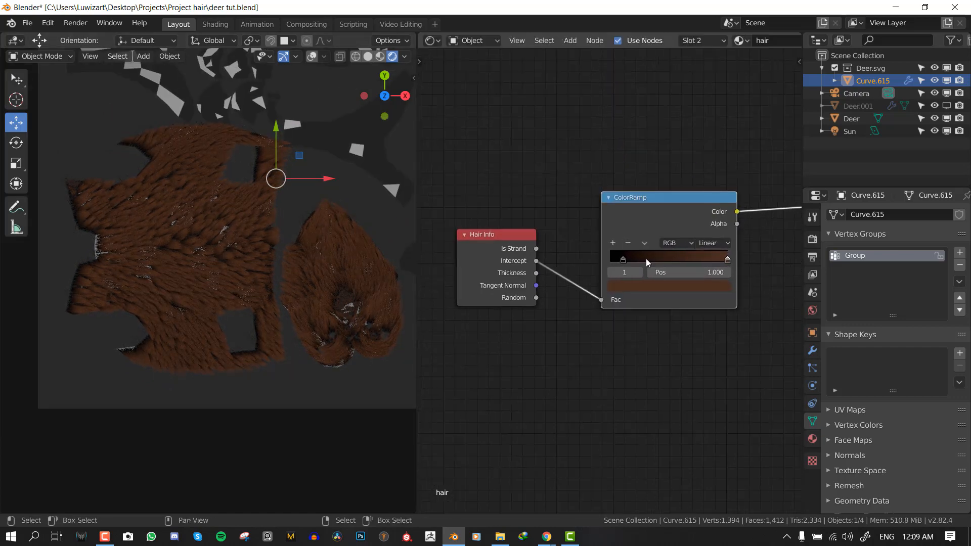
pyautogui.click(614, 243)
pyautogui.click(685, 284)
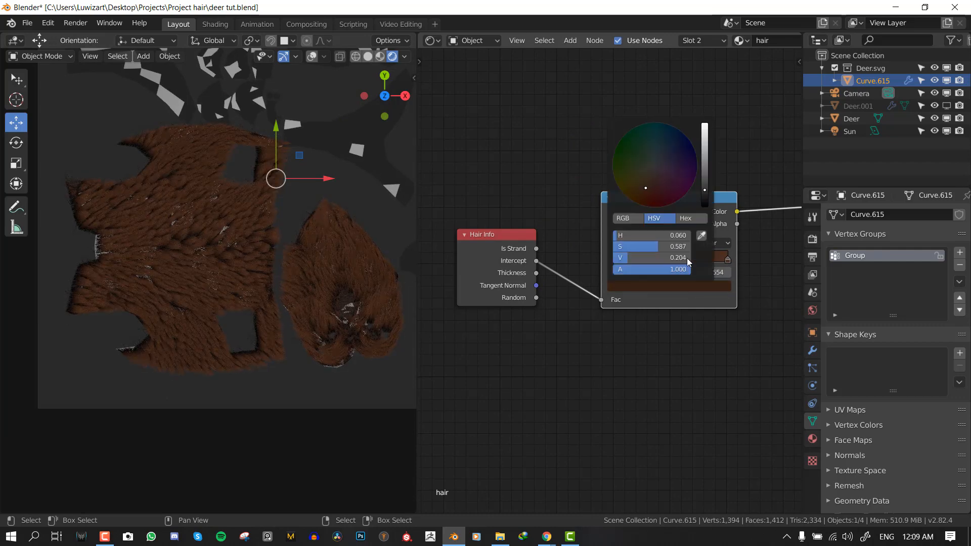
pyautogui.moveTo(646, 188); pyautogui.dragTo(654, 195)
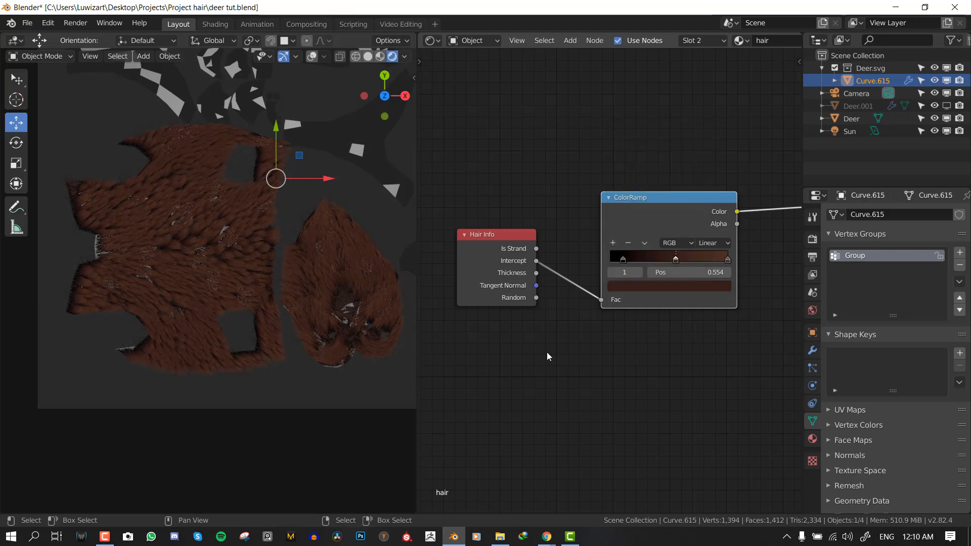
# Move the Hair Info node farther away from the ColorRamp to open up space between them
pyautogui.scroll(-2, 604, 296)
pyautogui.moveTo(540, 275); pyautogui.dragTo(488, 274)
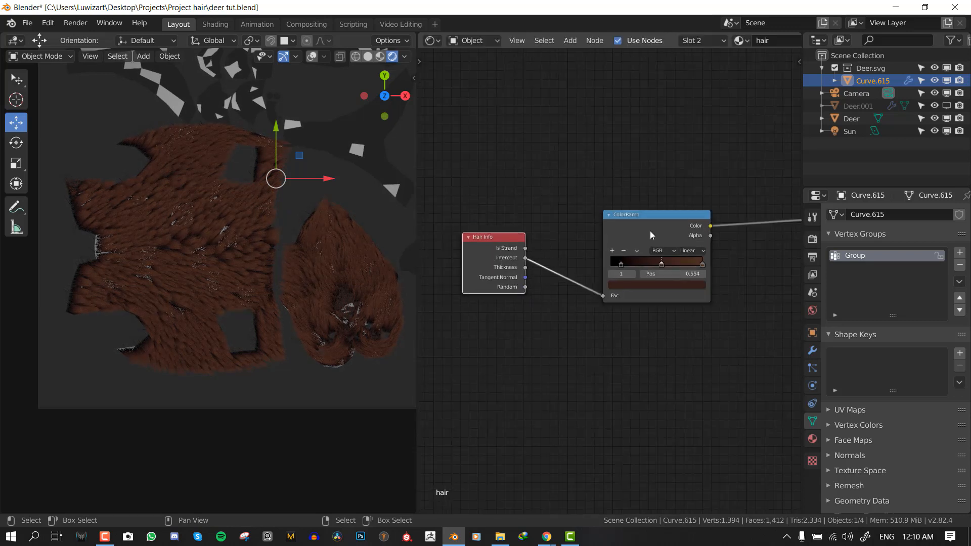
# Duplicate the brown ColorRamp node and place the copy directly below the original
pyautogui.moveTo(620, 254); pyautogui.dragTo(540, 261)
pyautogui.moveTo(540, 261); pyautogui.dragTo(500, 269, button='middle')
pyautogui.scroll(3, 645, 204)
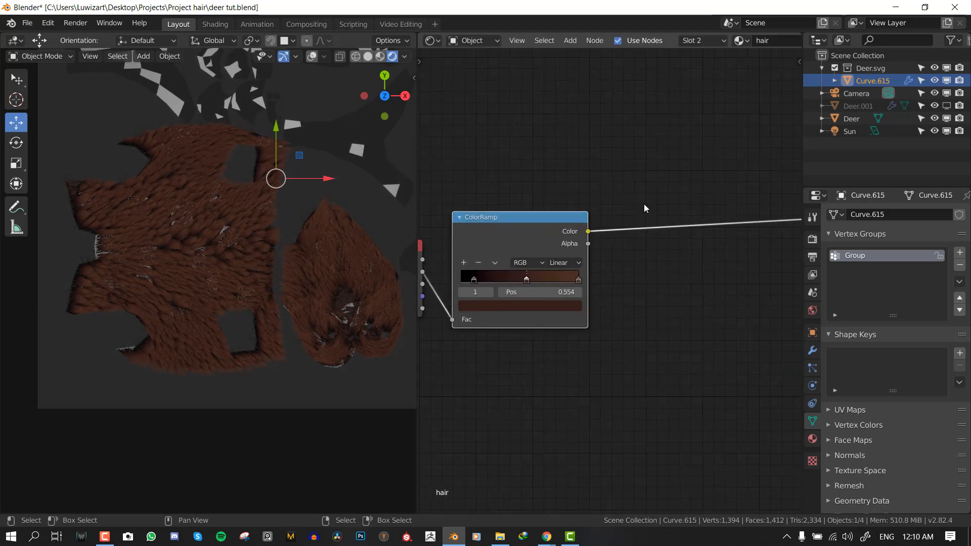
pyautogui.keyDown('shift'); pyautogui.moveTo(637, 227); pyautogui.dragTo(635, 175, button='middle'); pyautogui.keyUp('shift')
pyautogui.hotkey('shift', 'a')
pyautogui.moveTo(643, 224)
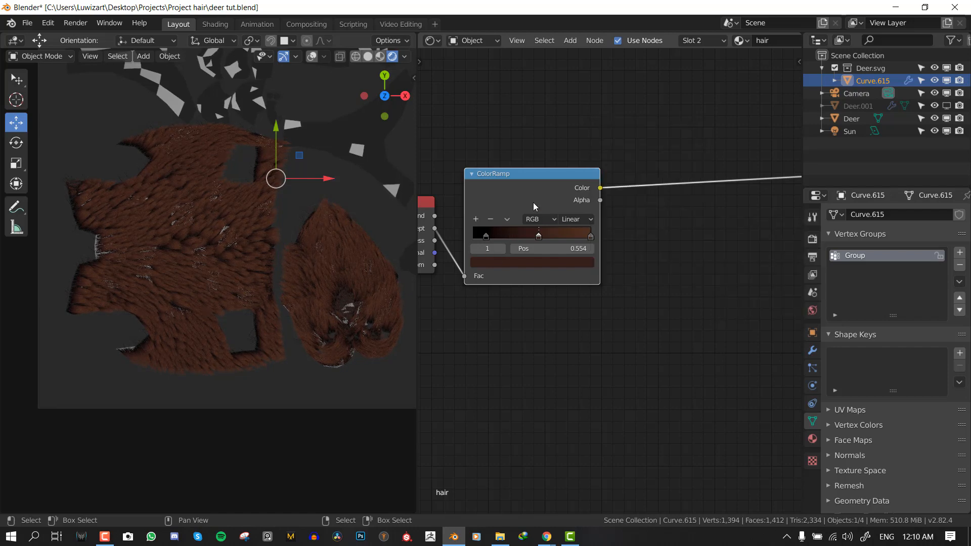
pyautogui.scroll(4, 172, 278)
pyautogui.keyDown('shift'); pyautogui.moveTo(191, 266); pyautogui.dragTo(193, 240, button='middle'); pyautogui.keyUp('shift')
pyautogui.scroll(-3, 193, 240)
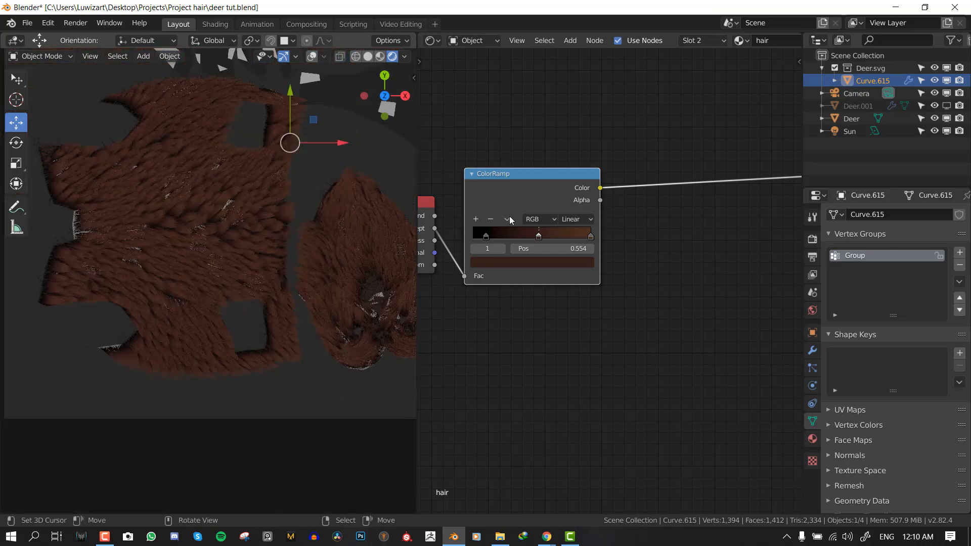
pyautogui.moveTo(530, 187); pyautogui.dragTo(546, 95, button='middle')
pyautogui.hotkey('shift', 'd')
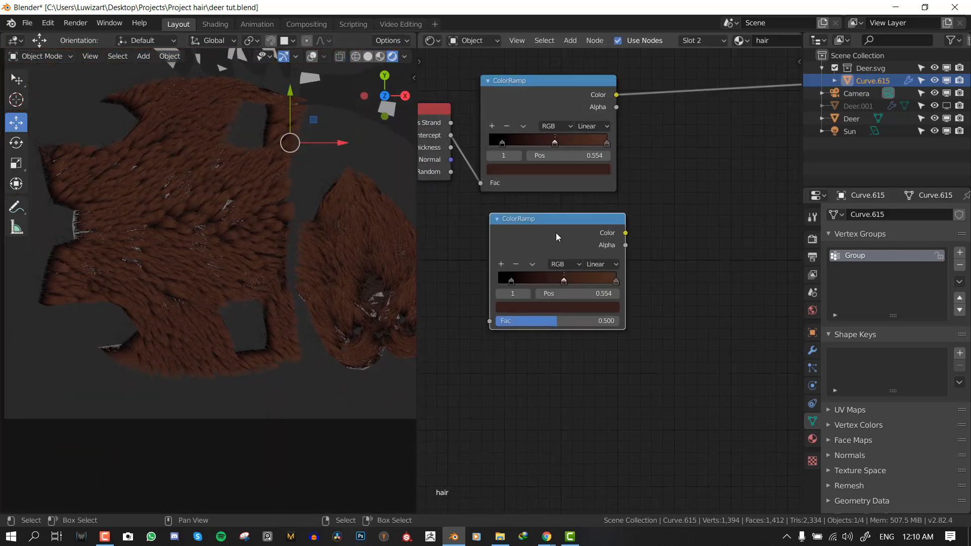
pyautogui.click(557, 236)
# Reset the duplicated ColorRamp to its default black-to-white gradient and drive its Fac from Hair Info's Random output
pyautogui.scroll(3, 145, 209)
pyautogui.scroll(-2, 183, 259)
pyautogui.press('n')
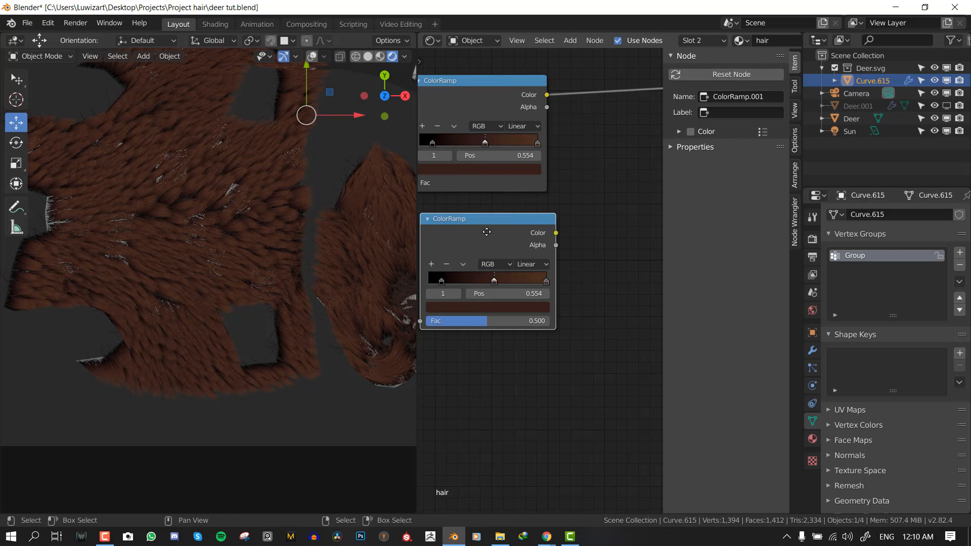
pyautogui.click(718, 72)
pyautogui.press('n')
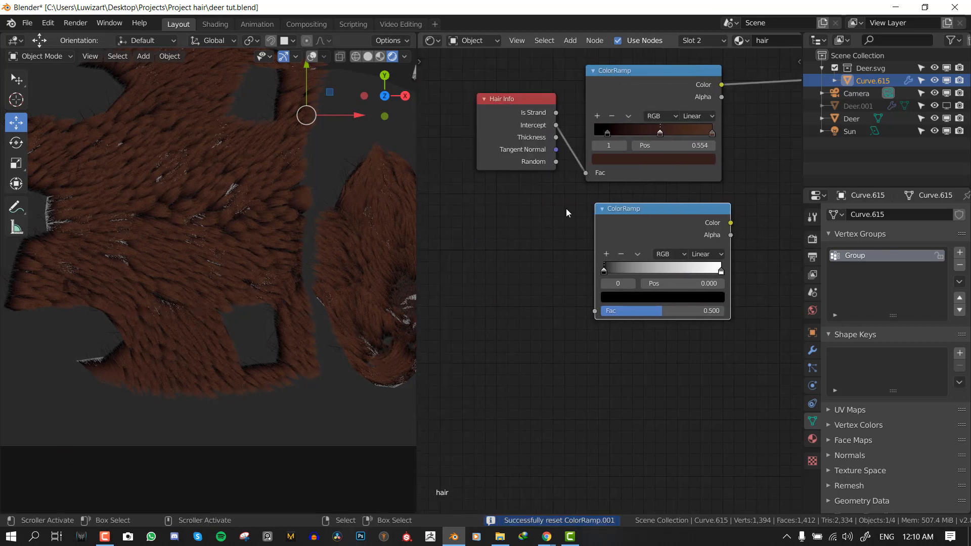
pyautogui.moveTo(531, 169); pyautogui.dragTo(585, 307)
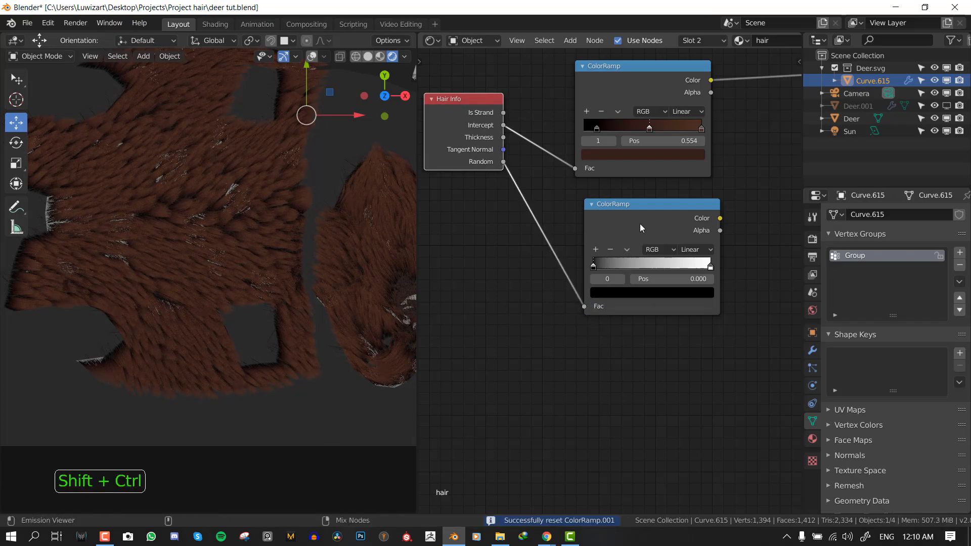
# Preview the black-and-white ColorRamp on the fur and move its black stop to position 0.732
pyautogui.keyDown('ctrl'); pyautogui.keyDown('shift'); pyautogui.click(640, 228); pyautogui.keyUp('shift'); pyautogui.keyUp('ctrl')
pyautogui.moveTo(593, 267)
pyautogui.mouseDown()
pyautogui.moveTo(693, 268)
pyautogui.moveTo(595, 271)
pyautogui.moveTo(661, 264)
pyautogui.mouseUp()
pyautogui.scroll(3, 188, 249)
pyautogui.scroll(2, 194, 254)
pyautogui.scroll(-2, 607, 244)
pyautogui.moveTo(661, 264); pyautogui.dragTo(609, 311, button='middle')
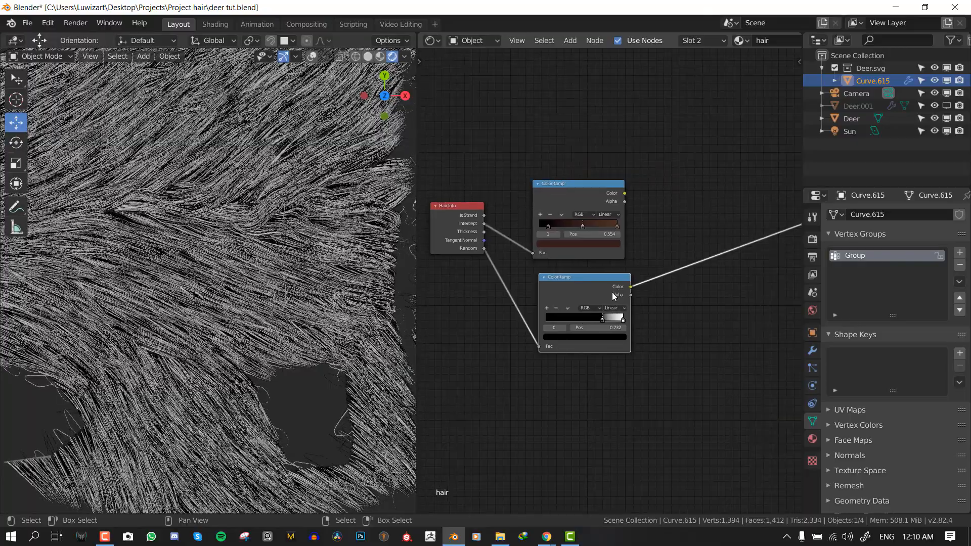
# Add a MixRGB node after the two ColorRamps, with the brown ramp as Color1 and the black-and-white ramp as Color2
pyautogui.moveTo(614, 296); pyautogui.dragTo(592, 321)
pyautogui.hotkey('shift', 'a')
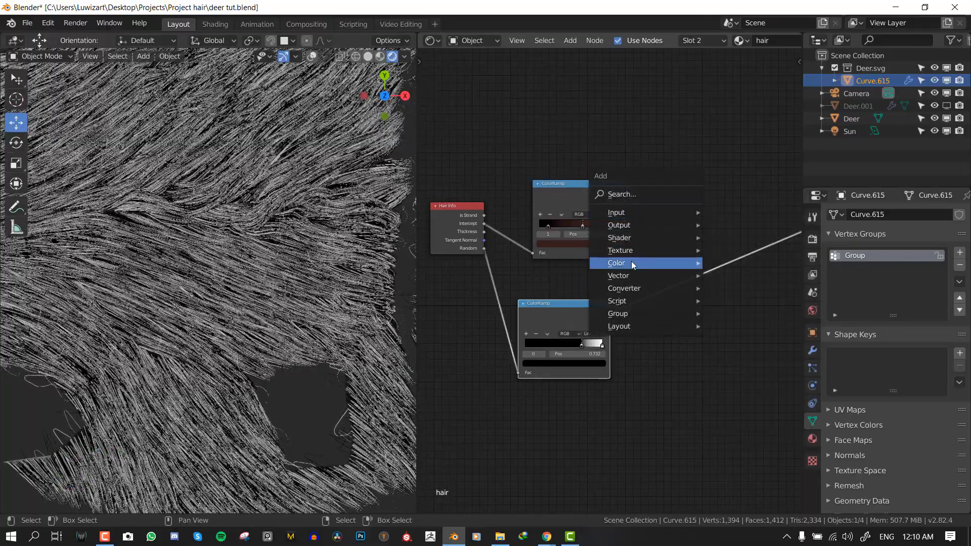
pyautogui.moveTo(631, 261)
pyautogui.click(729, 332)
pyautogui.click(738, 256)
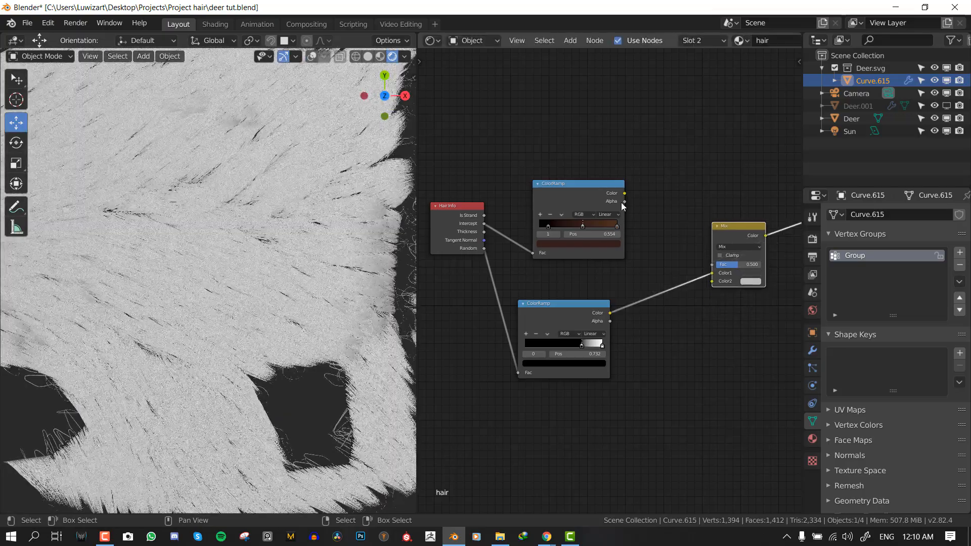
pyautogui.moveTo(625, 193); pyautogui.dragTo(712, 273)
# Try Soft Light blending on the mix node at a varied factor and move the node closer to the ColorRamps
pyautogui.click(731, 248)
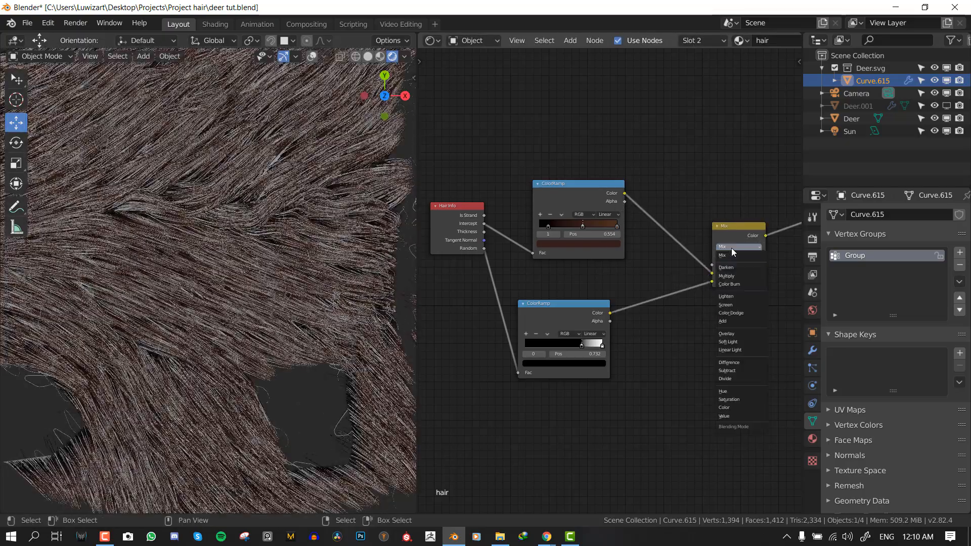
pyautogui.click(733, 342)
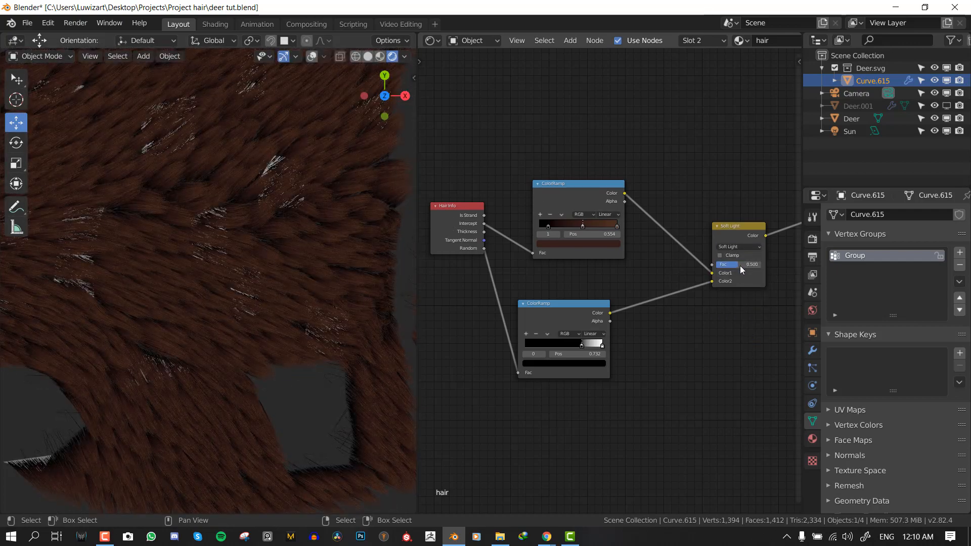
pyautogui.press('g')
pyautogui.click(704, 266)
pyautogui.moveTo(716, 261); pyautogui.dragTo(683, 261)
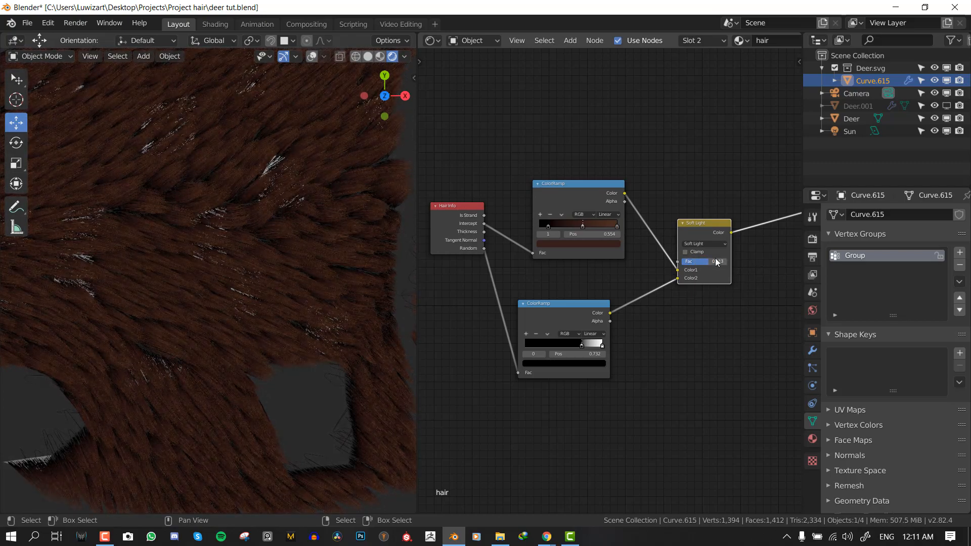
# Try Screen blending on the mix node with a factor of 0.060 and inspect the fur
pyautogui.scroll(1, 720, 242)
pyautogui.click(722, 235)
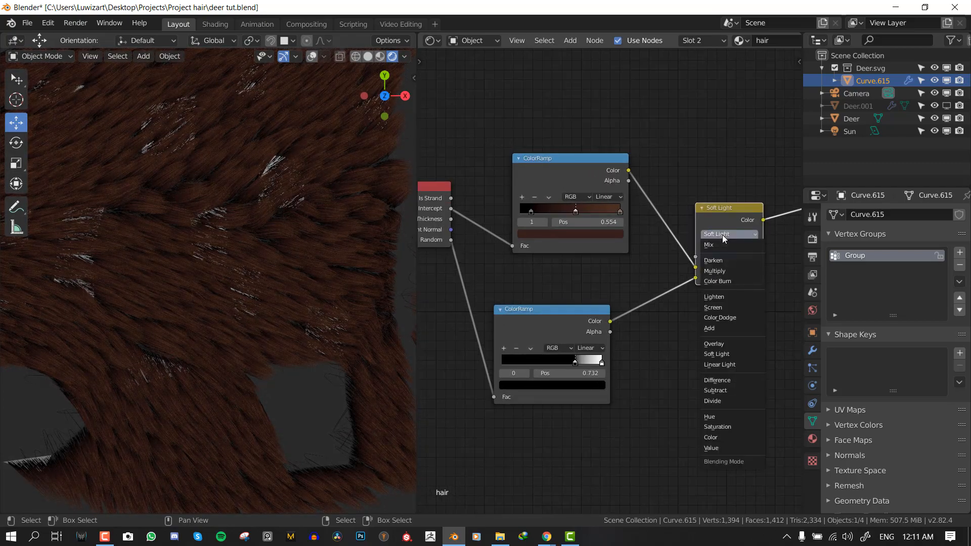
pyautogui.click(730, 306)
pyautogui.moveTo(709, 257)
pyautogui.mouseDown()
pyautogui.moveTo(743, 260)
pyautogui.moveTo(708, 256)
pyautogui.mouseUp()
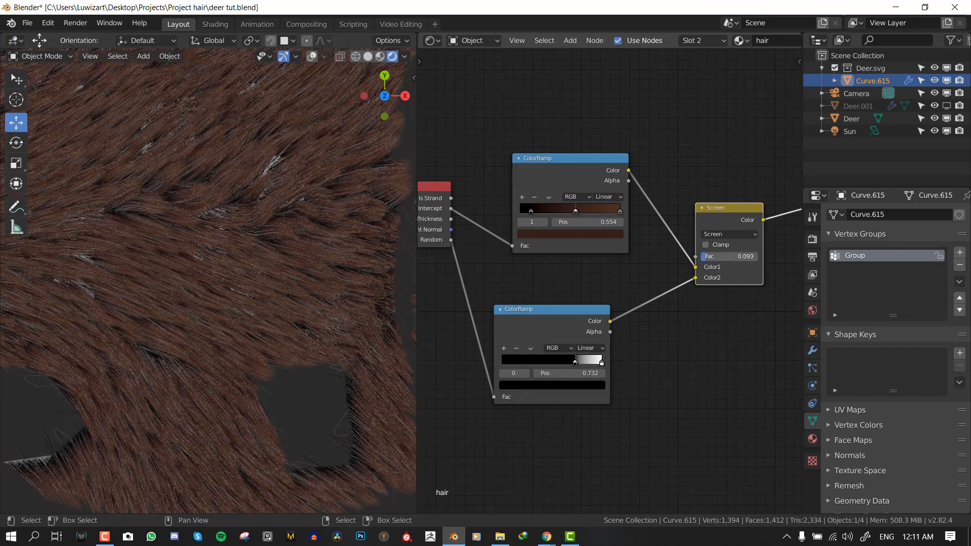
pyautogui.scroll(-6, 105, 259)
pyautogui.scroll(6, 169, 252)
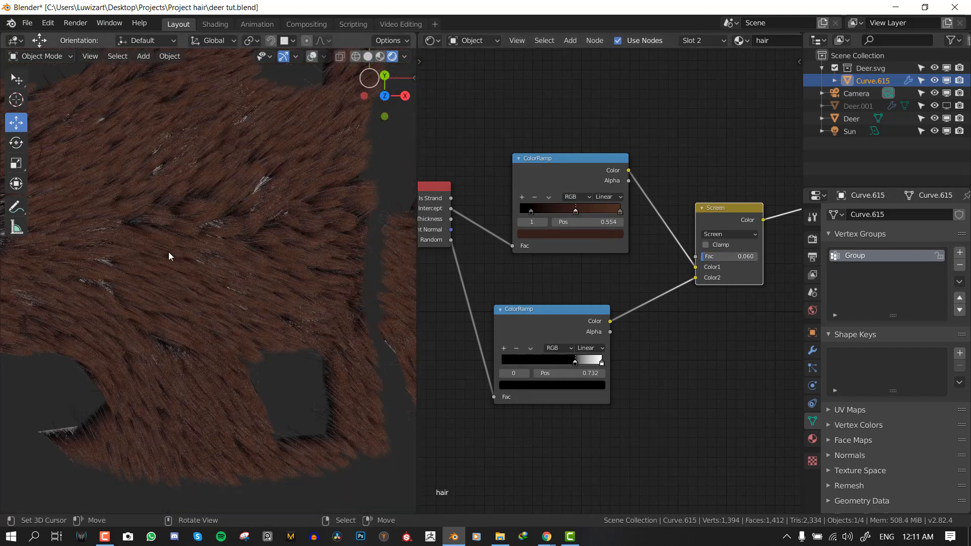
pyautogui.keyDown('shift'); pyautogui.moveTo(241, 241); pyautogui.dragTo(271, 270, button='middle'); pyautogui.keyUp('shift')
pyautogui.scroll(2, 282, 263)
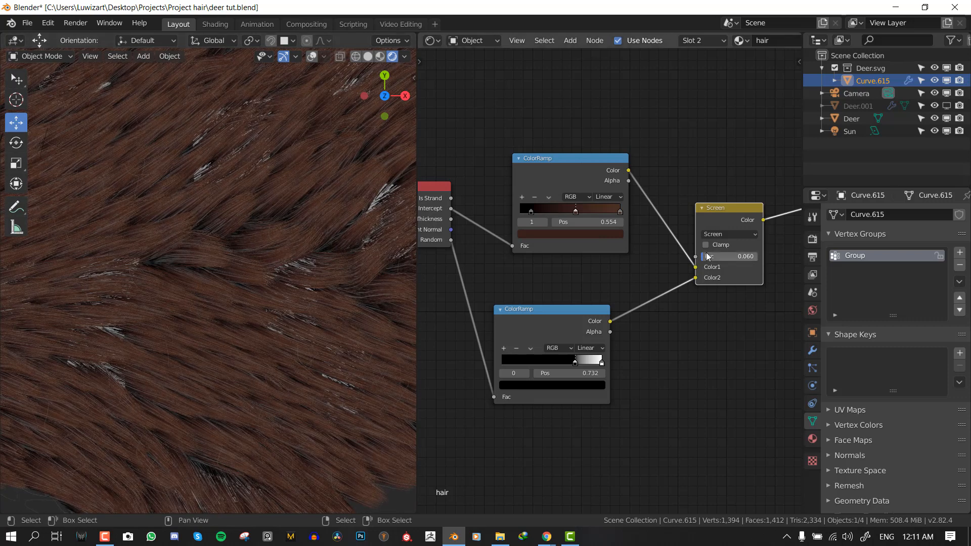
# Try the Color and Multiply blend modes on the mix node at different factors
pyautogui.click(730, 233)
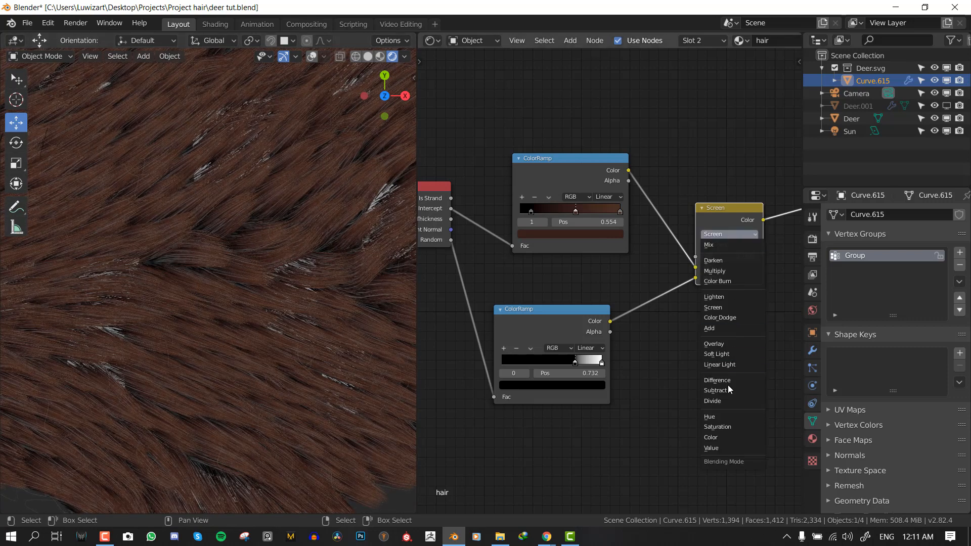
pyautogui.click(719, 438)
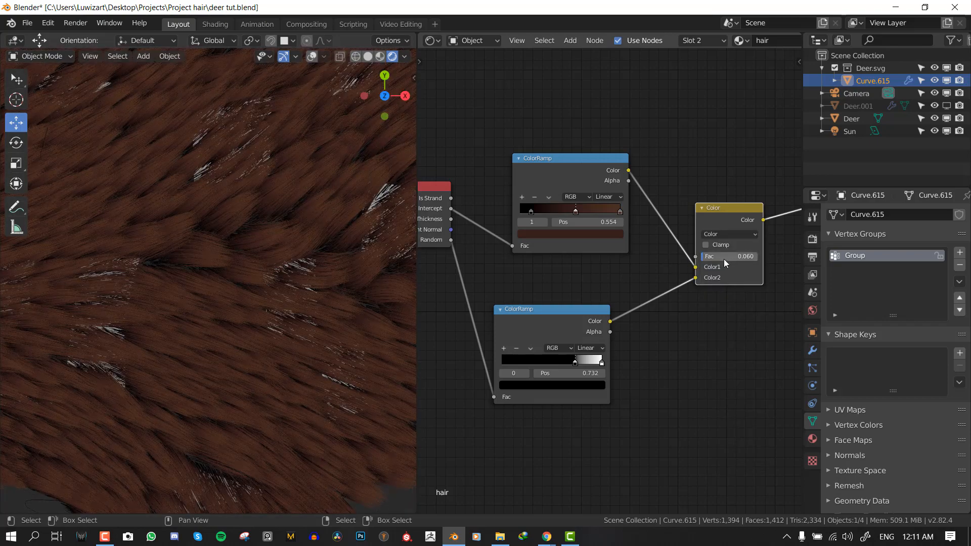
pyautogui.moveTo(738, 256); pyautogui.dragTo(702, 256)
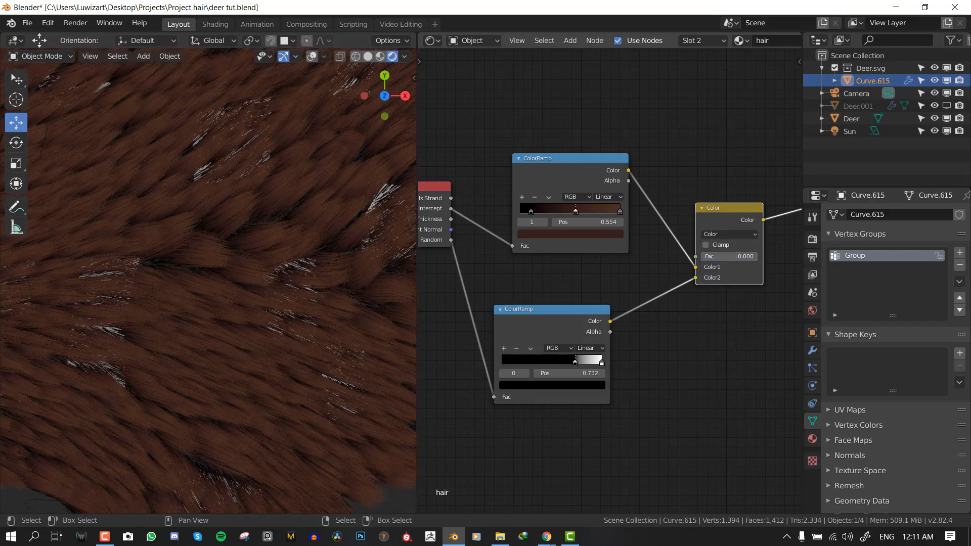
pyautogui.click(724, 235)
pyautogui.click(724, 271)
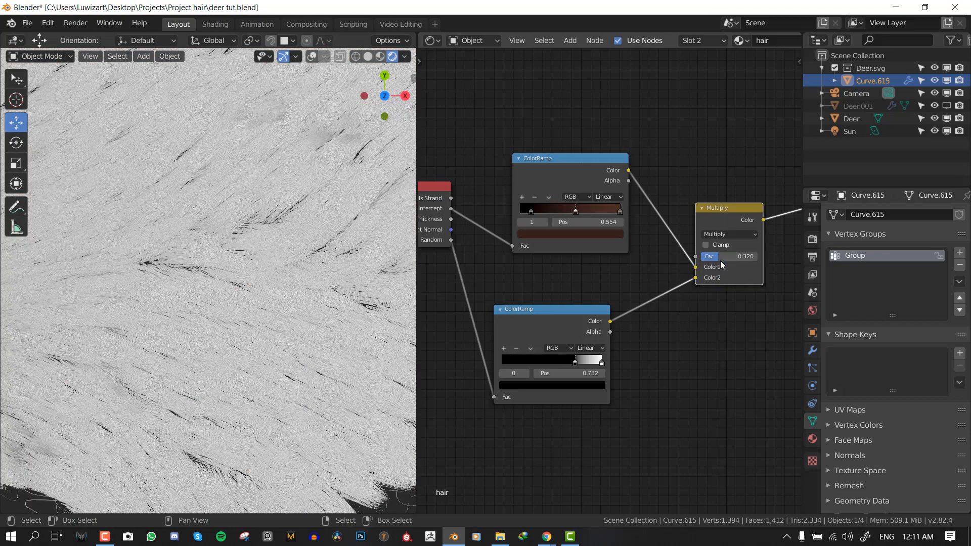
pyautogui.moveTo(719, 257); pyautogui.dragTo(757, 256)
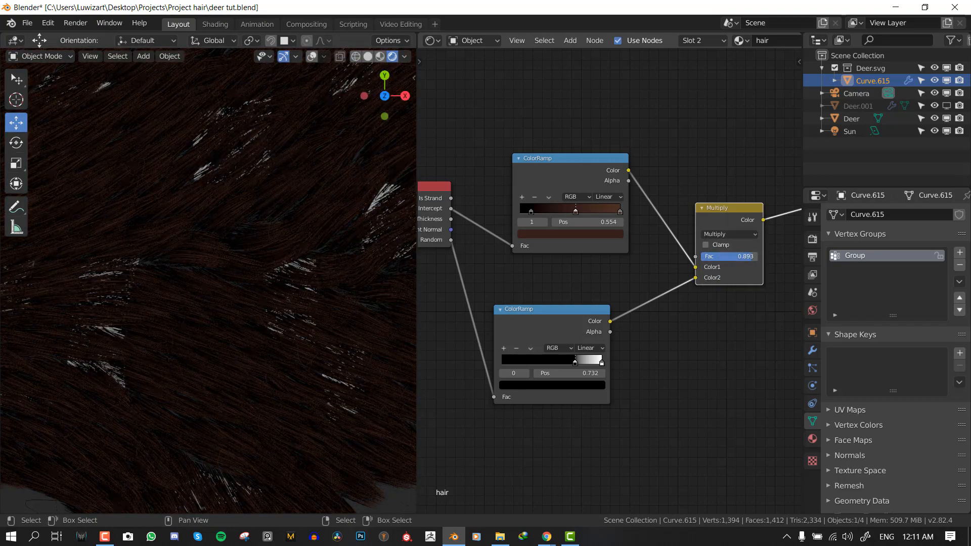
# Set the mix node's blend mode to Screen with a factor of 0.067
pyautogui.click(729, 235)
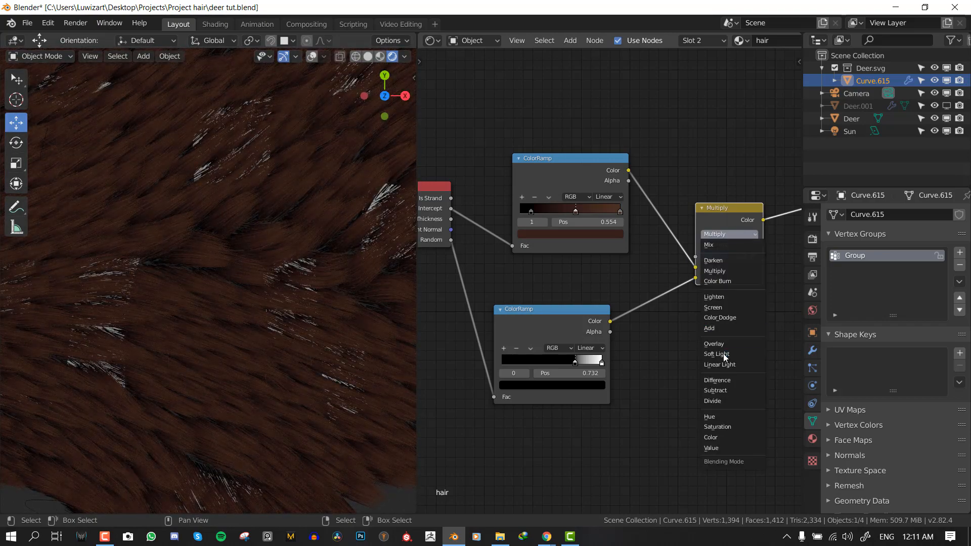
pyautogui.click(714, 308)
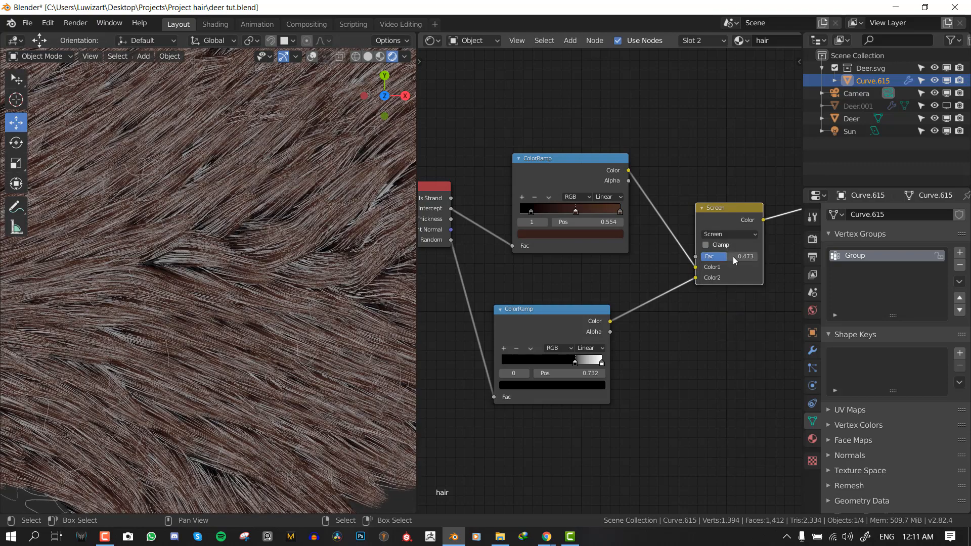
pyautogui.moveTo(733, 256); pyautogui.dragTo(703, 256)
# Duplicate the Screen mix node, insert the copy before the Principled BSDF and set its blend mode to Color
pyautogui.scroll(-2, 640, 268)
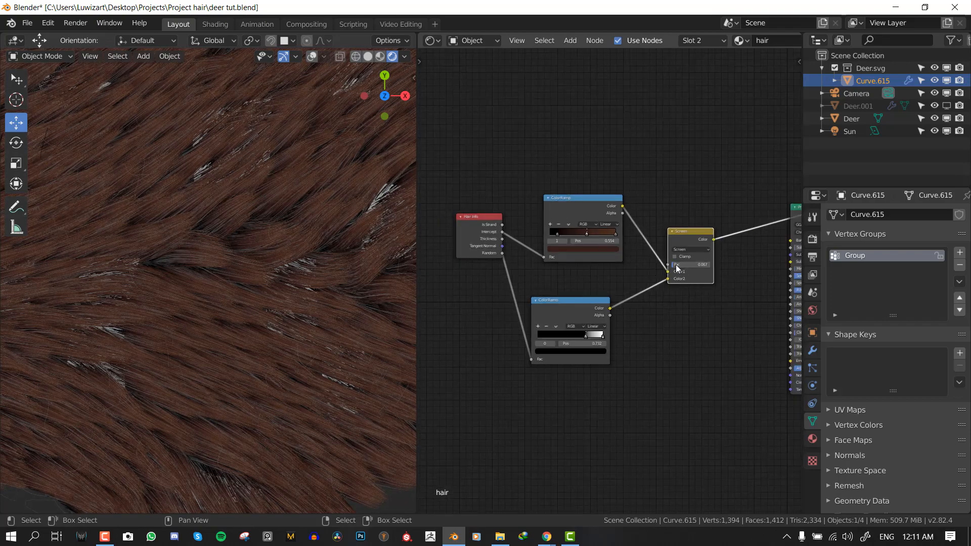
pyautogui.moveTo(678, 268); pyautogui.dragTo(620, 299, button='middle')
pyautogui.hotkey('shift', 'd')
pyautogui.click(696, 263)
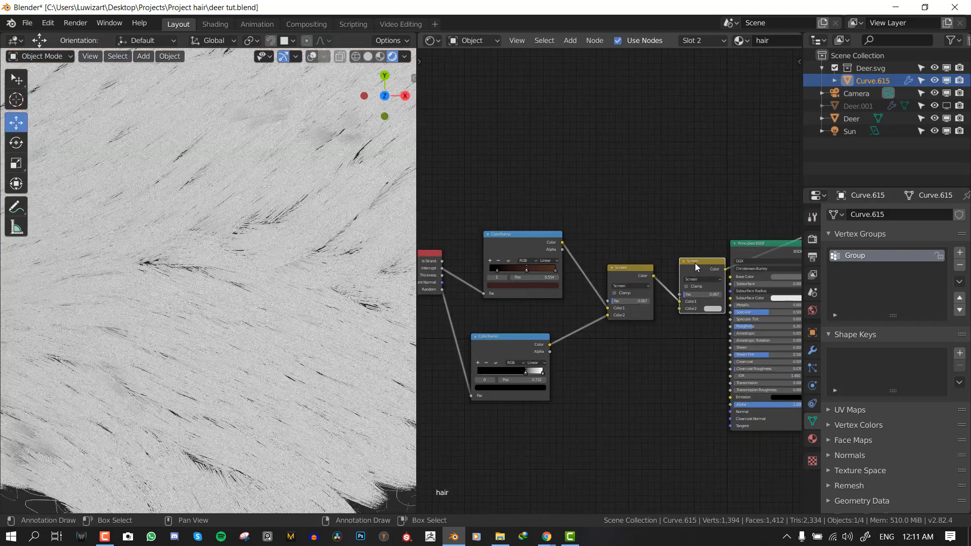
pyautogui.scroll(1, 644, 301)
pyautogui.click(687, 295)
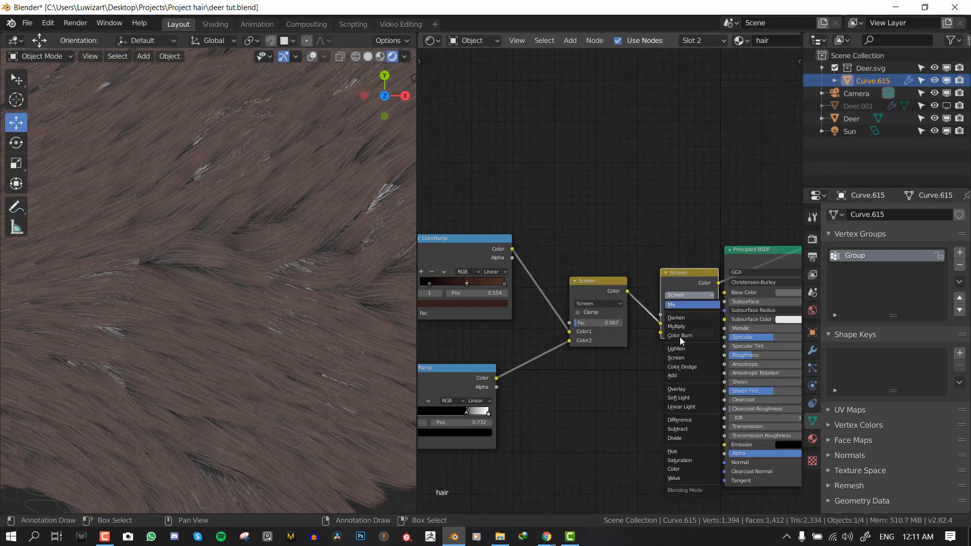
pyautogui.click(675, 468)
pyautogui.scroll(1, 522, 269)
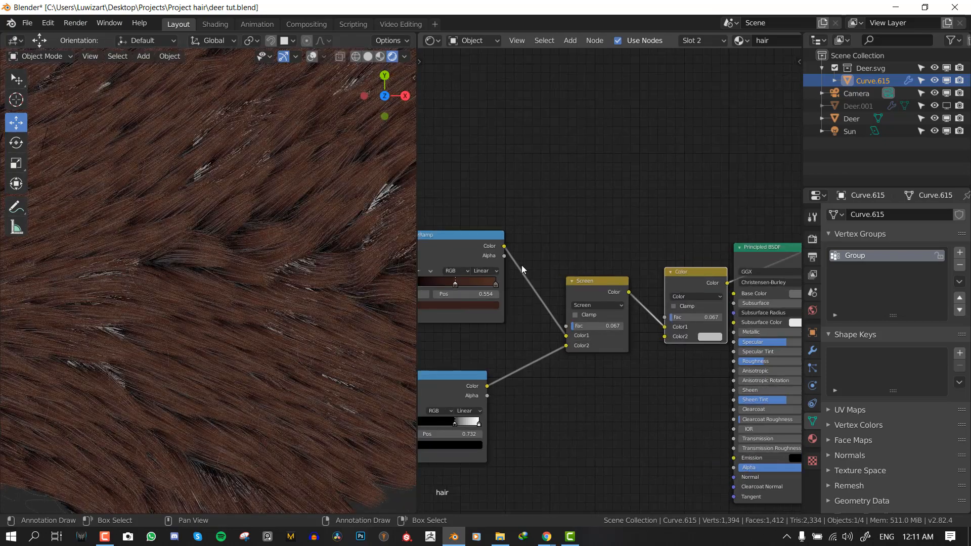
# Connect the brown ColorRamp's Color output to the Color mix node's Color2 and set that node's factor to 1.000
pyautogui.moveTo(499, 247); pyautogui.dragTo(666, 336)
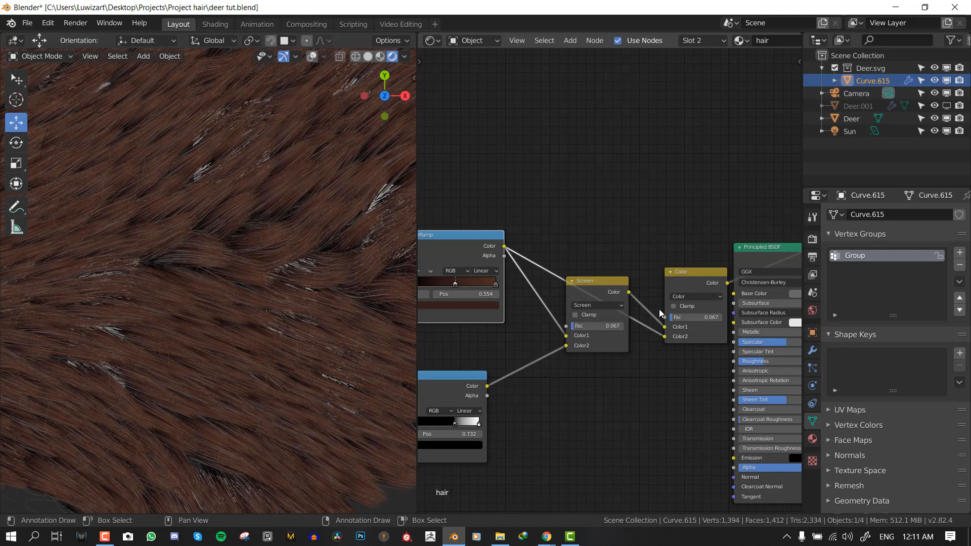
pyautogui.doubleClick(696, 317)
pyautogui.write('0.767')
pyautogui.press('Return')
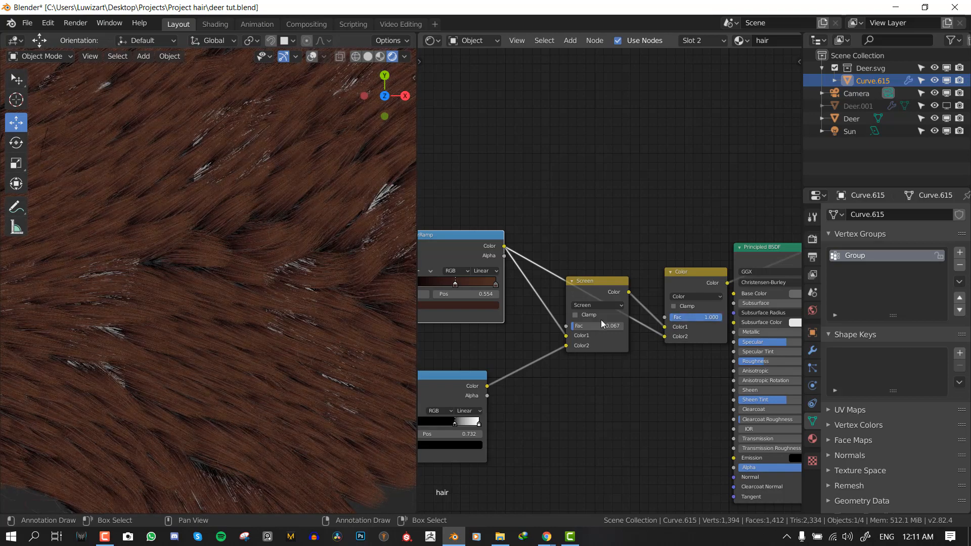
# Raise the Screen mix node's factor to 0.220 and check the fur from farther away
pyautogui.moveTo(600, 325); pyautogui.dragTo(585, 326)
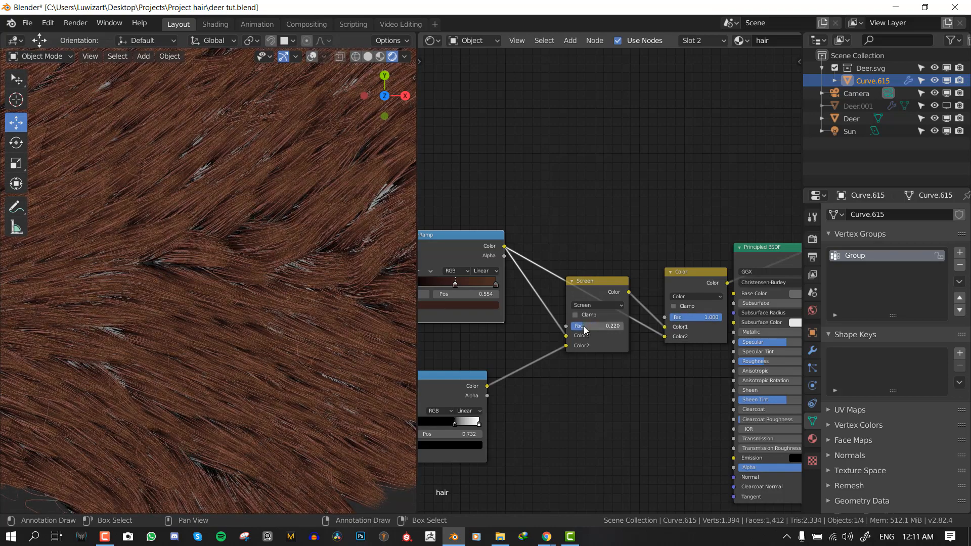
pyautogui.scroll(-3, 584, 326)
pyautogui.scroll(-2, 276, 276)
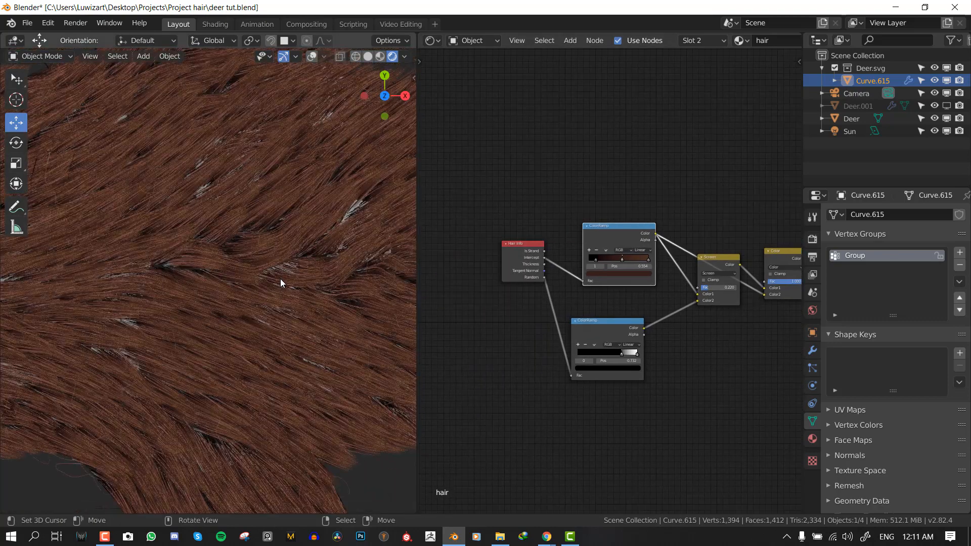
pyautogui.moveTo(679, 285); pyautogui.dragTo(634, 282, button='middle')
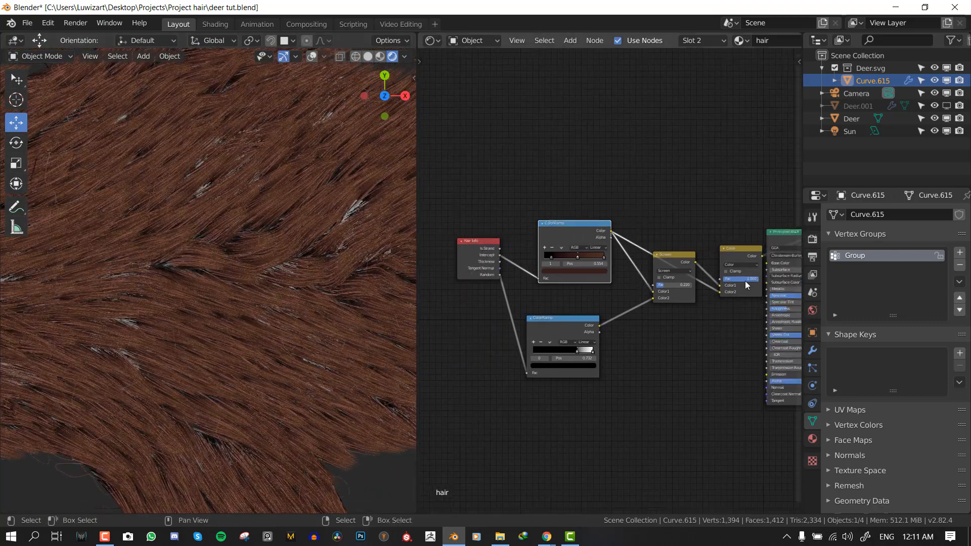
# Try a lower factor on the Color mix node, undo it, and inspect the fur strands up close
pyautogui.moveTo(746, 281); pyautogui.dragTo(729, 280)
pyautogui.hotkey('ctrl', 'z')
pyautogui.hotkey('ctrl', 'z')
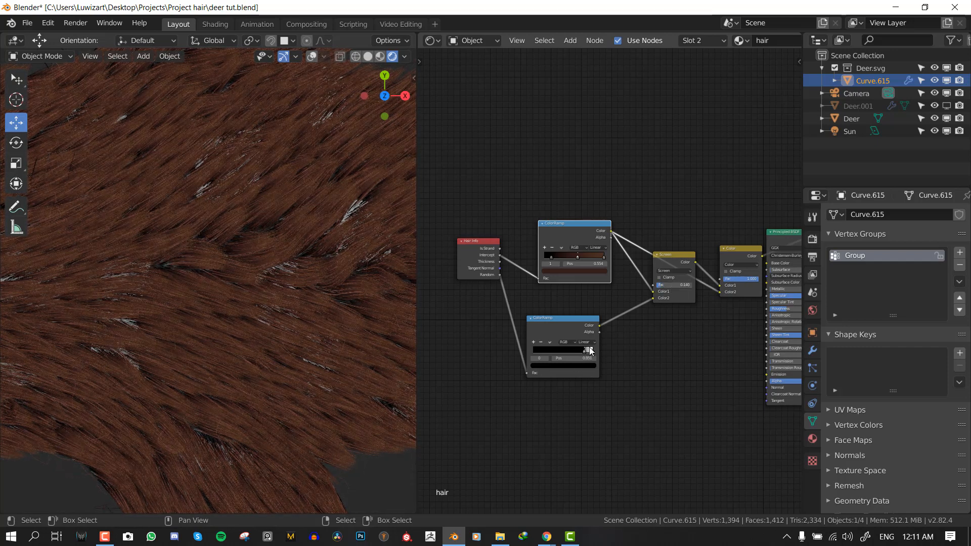
pyautogui.scroll(-2, 637, 295)
pyautogui.scroll(3, 258, 259)
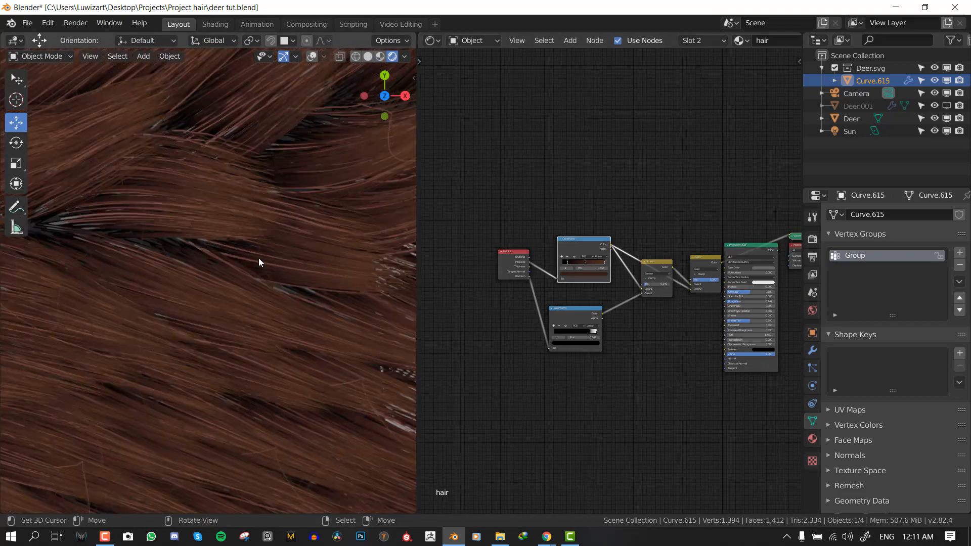
# Spread the Hair Info, ColorRamp and Screen mix nodes apart to make room in the node tree
pyautogui.scroll(-6, 283, 239)
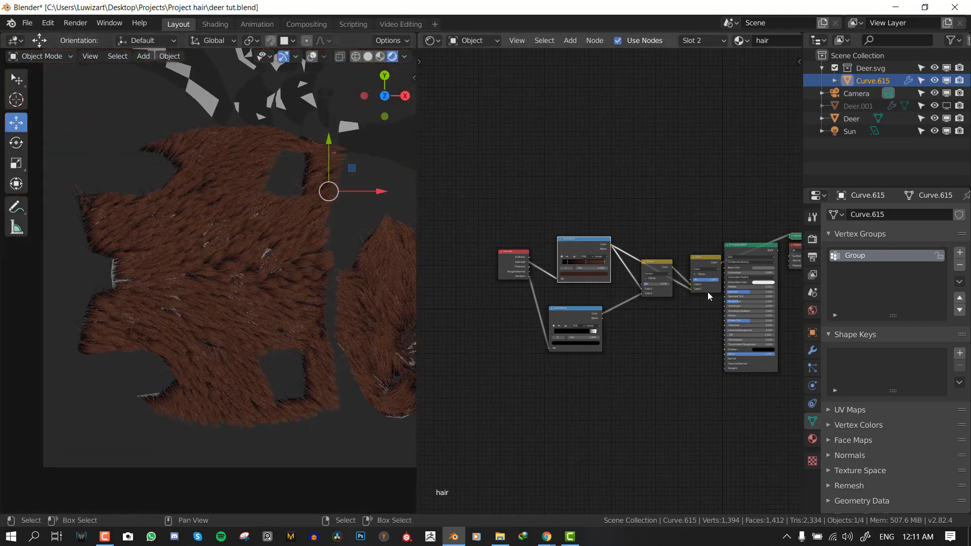
pyautogui.scroll(1, 709, 280)
pyautogui.scroll(1, 611, 276)
pyautogui.moveTo(572, 261); pyautogui.dragTo(690, 260, button='middle')
pyautogui.moveTo(584, 249); pyautogui.dragTo(518, 243)
pyautogui.moveTo(638, 232); pyautogui.dragTo(580, 229)
pyautogui.moveTo(765, 259); pyautogui.dragTo(702, 253)
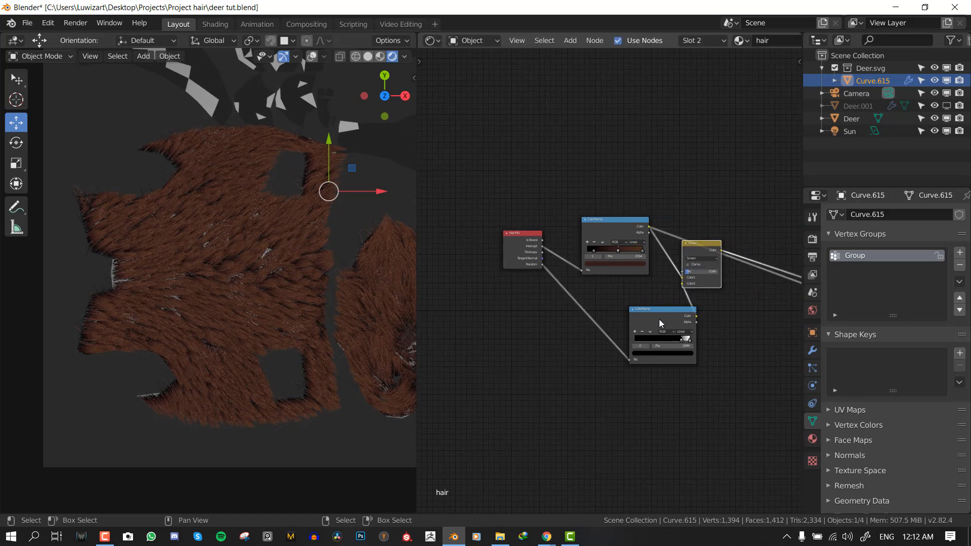
pyautogui.moveTo(660, 319); pyautogui.dragTo(621, 314)
# Connect the Principled BSDF to the material output and check the shaded fur
pyautogui.moveTo(669, 301); pyautogui.dragTo(506, 322, button='middle')
pyautogui.moveTo(650, 277); pyautogui.dragTo(645, 256)
pyautogui.keyDown('ctrl'); pyautogui.keyDown('shift'); pyautogui.click(633, 256); pyautogui.keyUp('shift'); pyautogui.keyUp('ctrl')
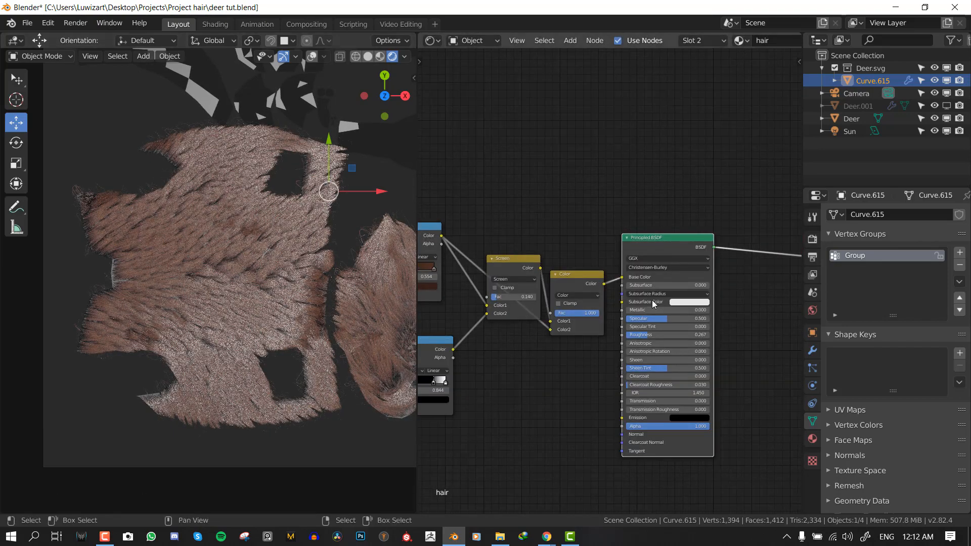
pyautogui.keyDown('shift'); pyautogui.moveTo(375, 314); pyautogui.dragTo(325, 308, button='middle'); pyautogui.keyUp('shift')
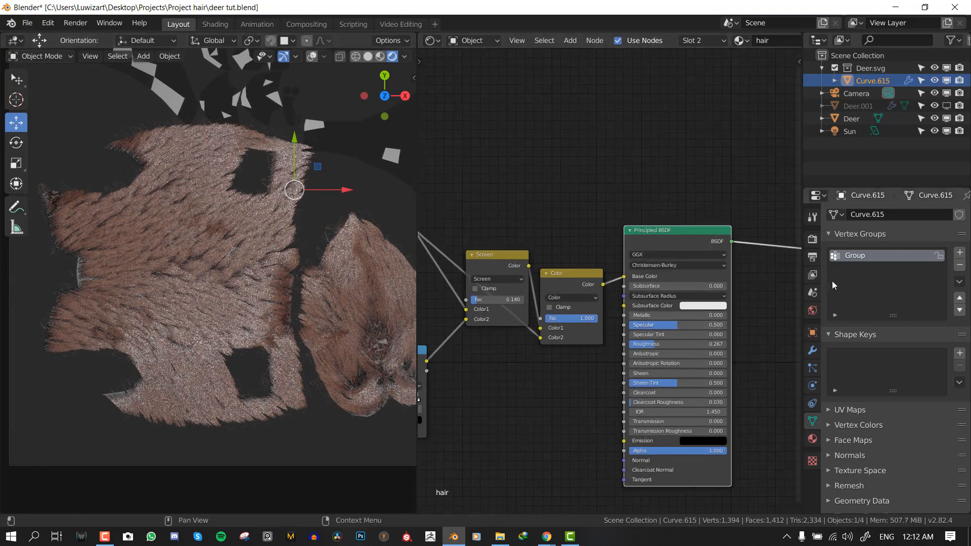
# Enable the Normal and Ambient Occlusion passes for the view layer
pyautogui.click(812, 245)
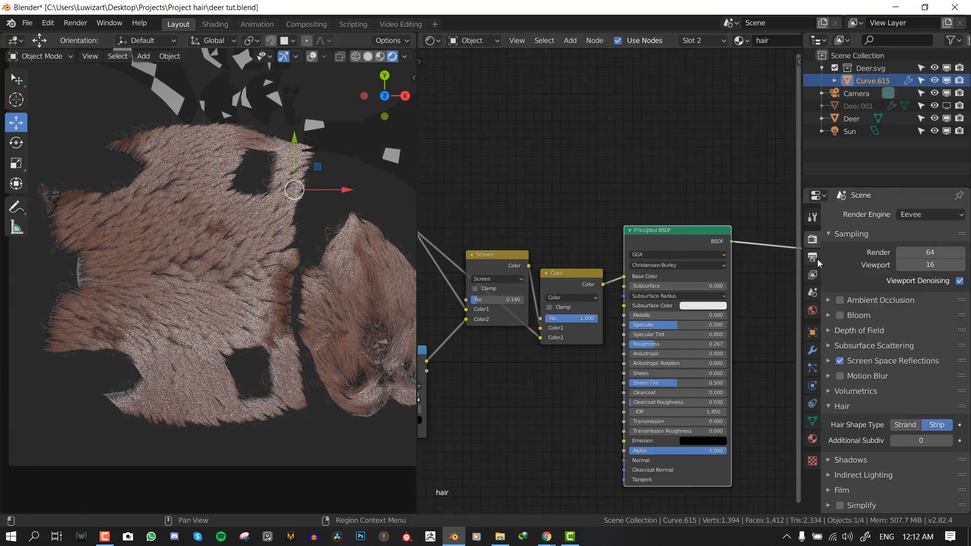
pyautogui.click(813, 258)
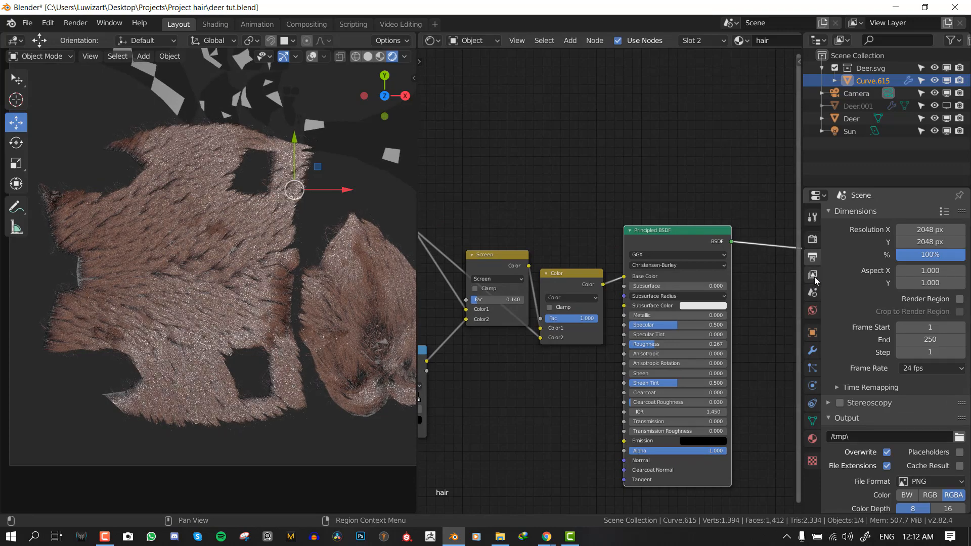
pyautogui.click(814, 276)
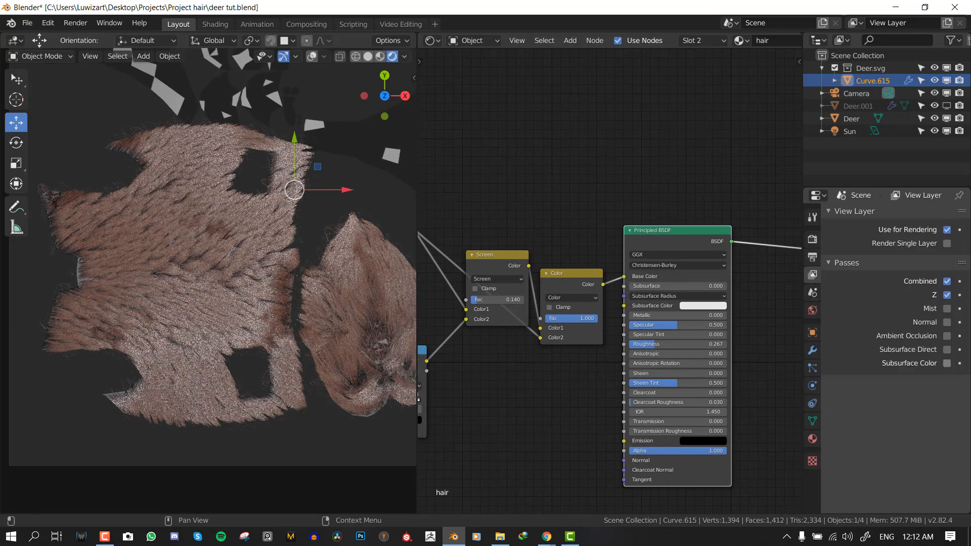
pyautogui.click(947, 323)
# Set the Principled BSDF's Specular to 0.165, Specular Tint to 0.895 and Roughness to 0.162
pyautogui.scroll(2, 590, 266)
pyautogui.moveTo(585, 252); pyautogui.dragTo(580, 192, button='middle')
pyautogui.scroll(-2, 579, 192)
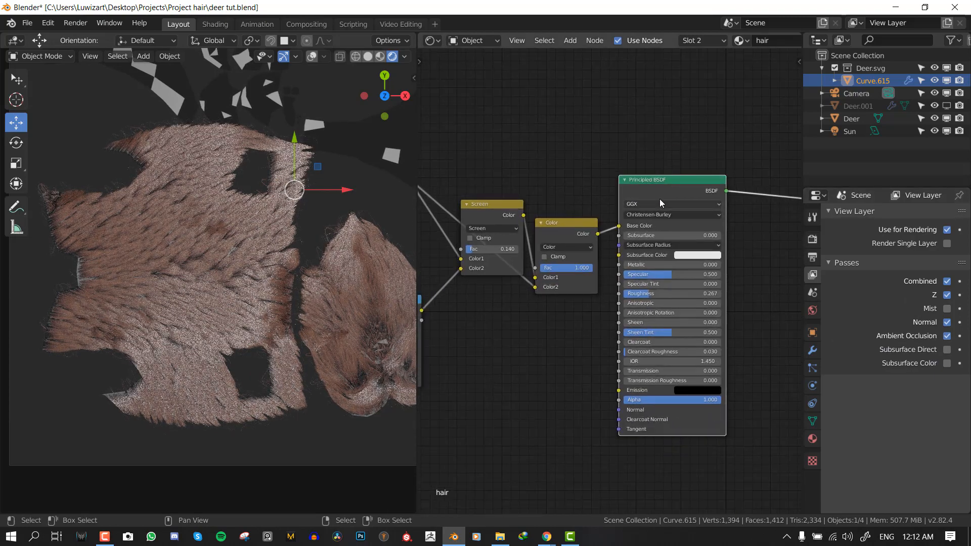
pyautogui.moveTo(660, 198); pyautogui.dragTo(694, 182)
pyautogui.scroll(2, 710, 275)
pyautogui.moveTo(718, 254); pyautogui.dragTo(766, 265)
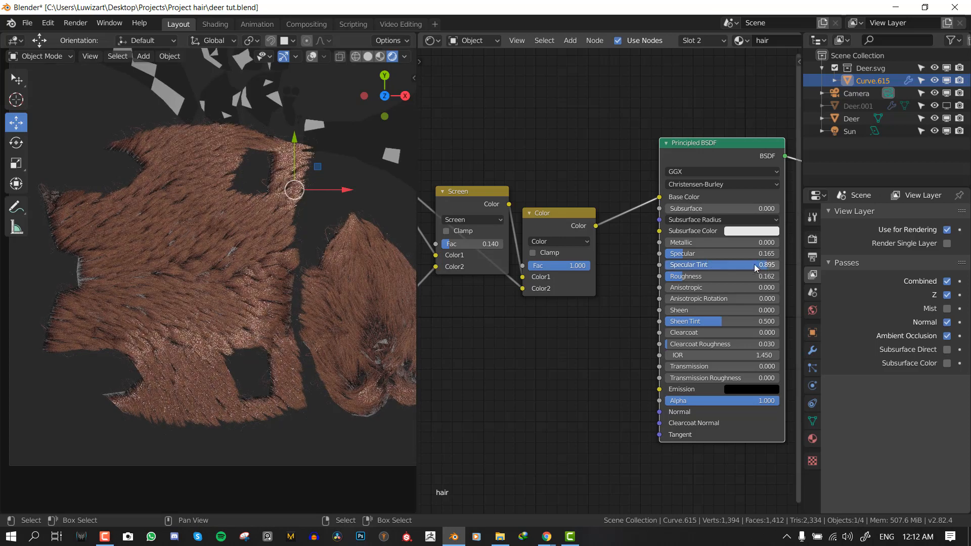
# Lower the Principled BSDF's Specular to 0.031 and Roughness to 0.089, and check the fur up close
pyautogui.moveTo(691, 255)
pyautogui.mouseDown()
pyautogui.moveTo(673, 255)
pyautogui.moveTo(673, 276)
pyautogui.moveTo(676, 254)
pyautogui.mouseUp()
pyautogui.scroll(4, 206, 317)
pyautogui.moveTo(673, 243)
pyautogui.mouseDown()
pyautogui.moveTo(684, 242)
pyautogui.moveTo(666, 242)
pyautogui.mouseUp()
pyautogui.scroll(-3, 676, 266)
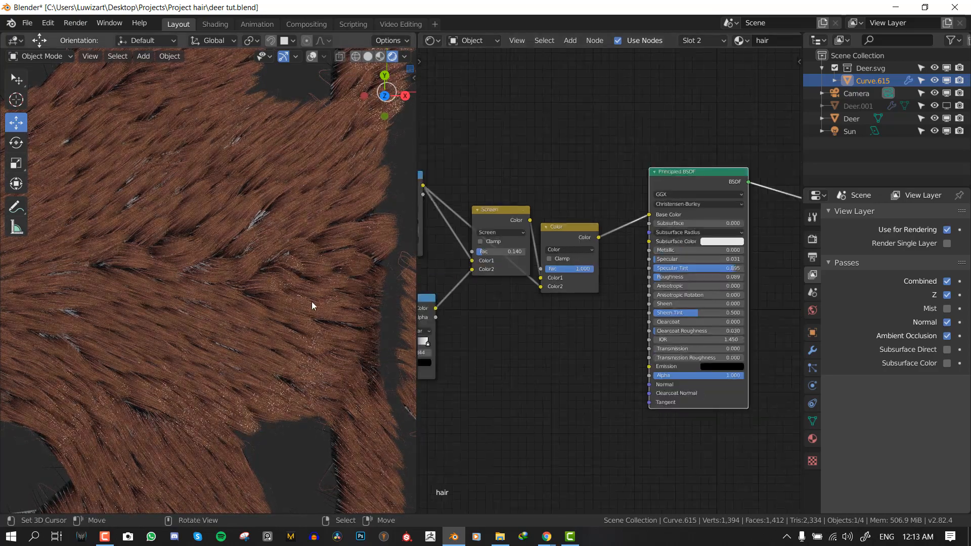
# Deselect the hair object and raise the Principled BSDF's Roughness to 0.365, checking the fur from near and far
pyautogui.scroll(-5, 314, 303)
pyautogui.hotkey('alt', 'a')
pyautogui.scroll(5, 320, 306)
pyautogui.moveTo(673, 276); pyautogui.dragTo(688, 277)
pyautogui.scroll(-5, 278, 361)
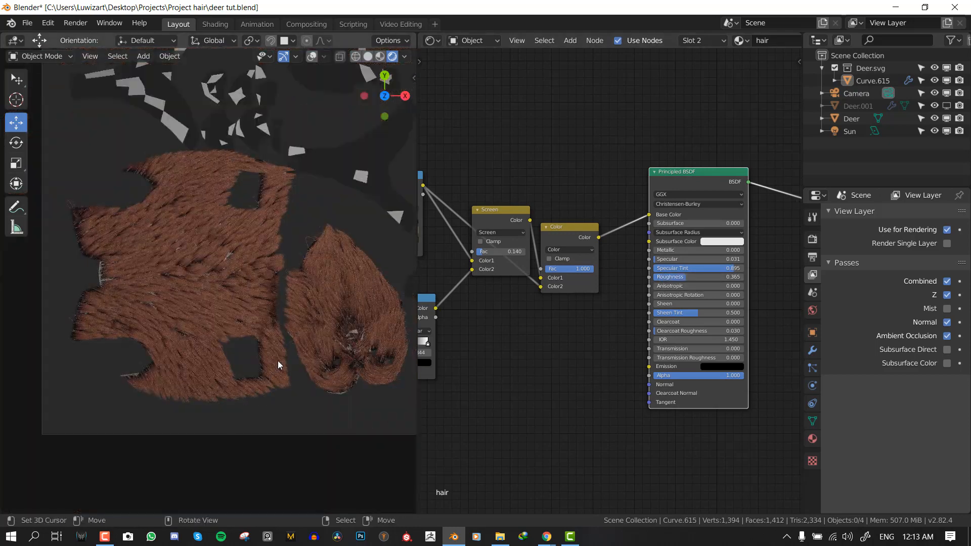
pyautogui.scroll(4, 279, 357)
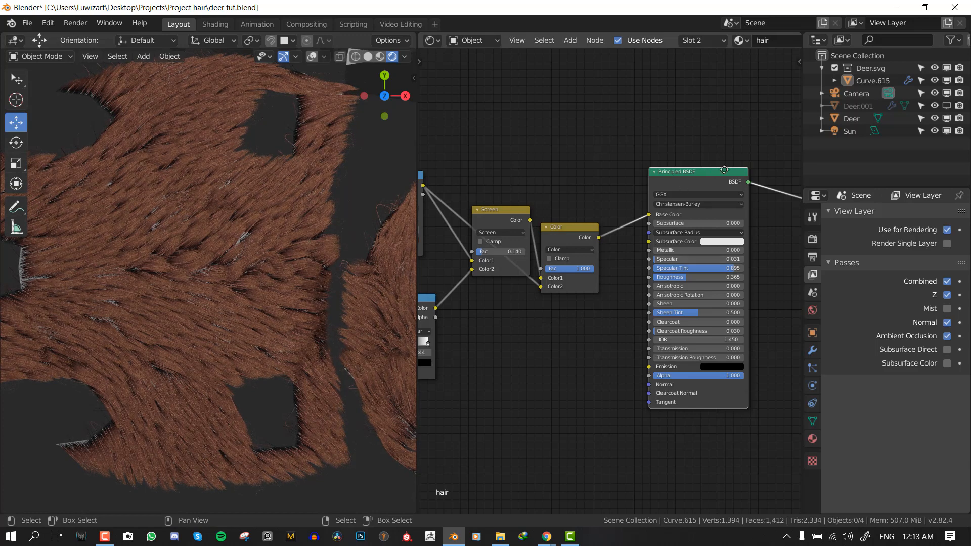
# Insert an RGB Curves node between the Color mix node and the Principled BSDF, and darken with a point at X 0.56522, Y 0.41
pyautogui.moveTo(724, 170); pyautogui.dragTo(790, 156)
pyautogui.hotkey('shift', 'a')
pyautogui.moveTo(653, 175)
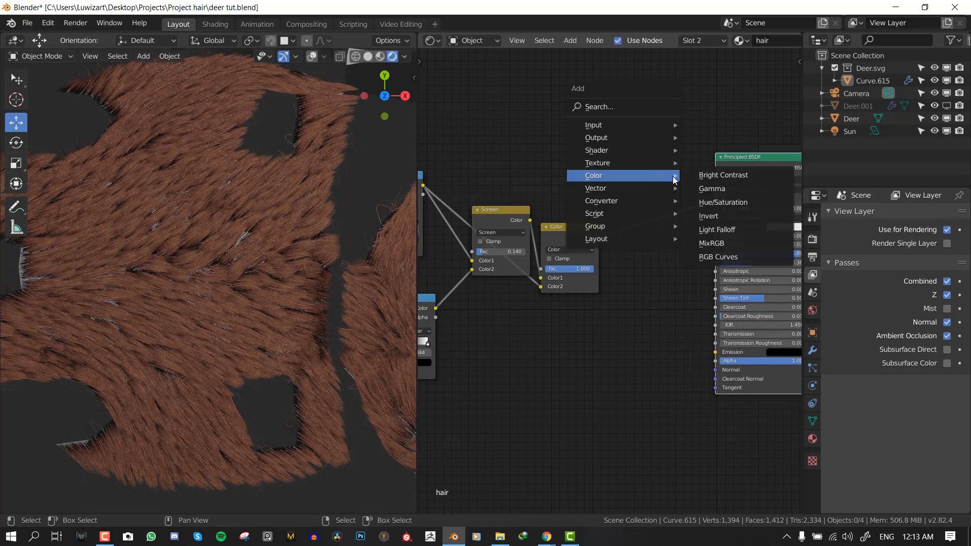
pyautogui.click(726, 258)
pyautogui.click(678, 262)
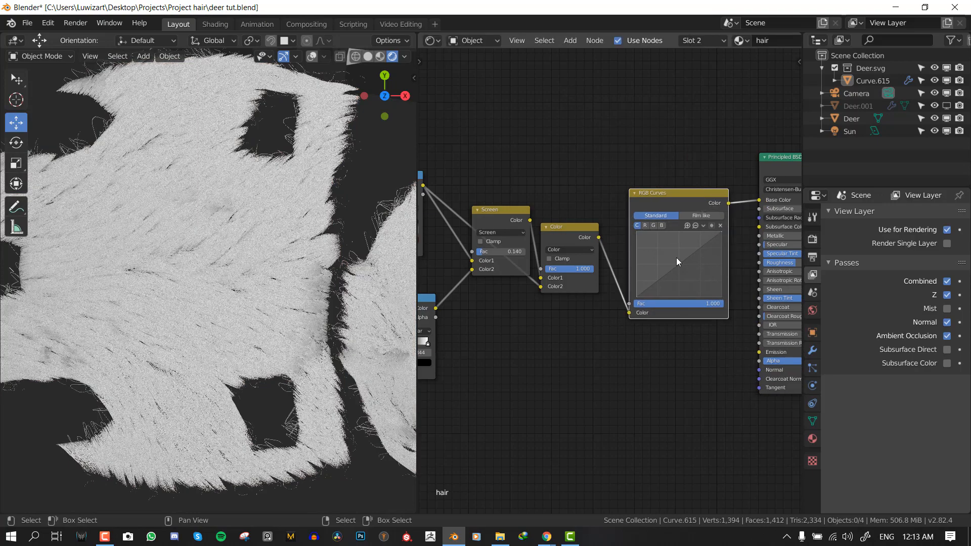
pyautogui.moveTo(680, 262)
pyautogui.mouseDown()
pyautogui.moveTo(694, 278)
pyautogui.moveTo(687, 271)
pyautogui.mouseUp()
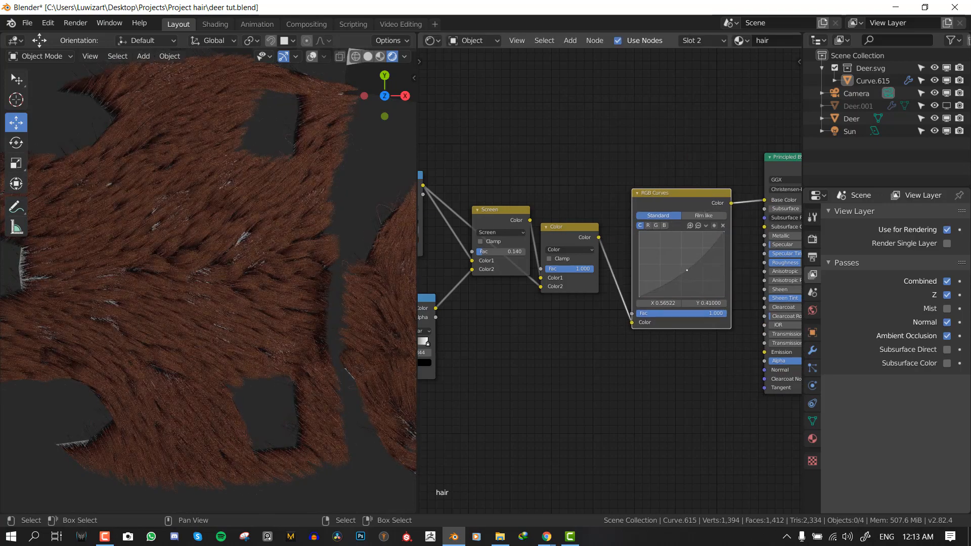
# Set the Principled BSDF's Specular Tint to 1.000, Specular to 0.096 and Roughness to 0.249, and check the whole fur layout
pyautogui.moveTo(692, 272); pyautogui.dragTo(622, 269, button='middle')
pyautogui.moveTo(765, 254); pyautogui.dragTo(788, 252)
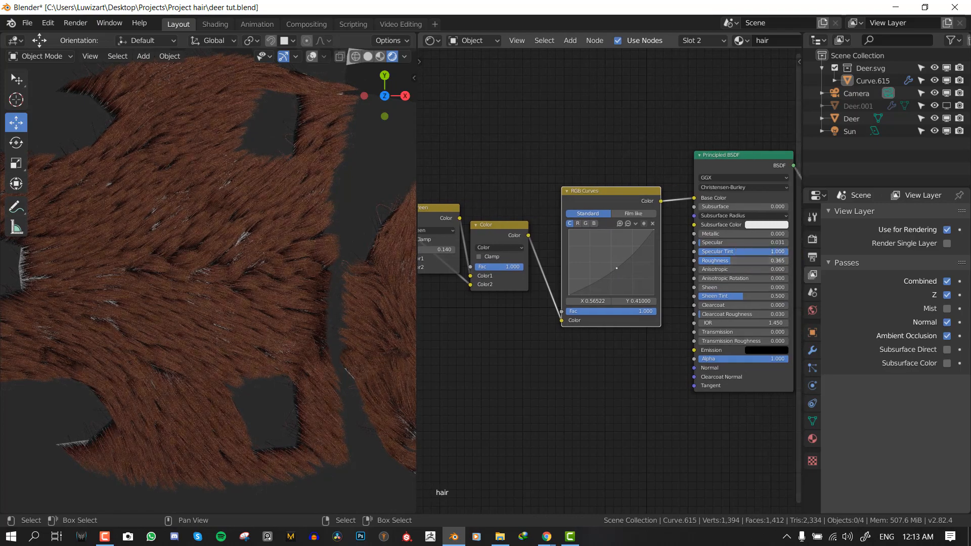
pyautogui.moveTo(713, 243)
pyautogui.mouseDown()
pyautogui.moveTo(724, 242)
pyautogui.moveTo(713, 260)
pyautogui.mouseUp()
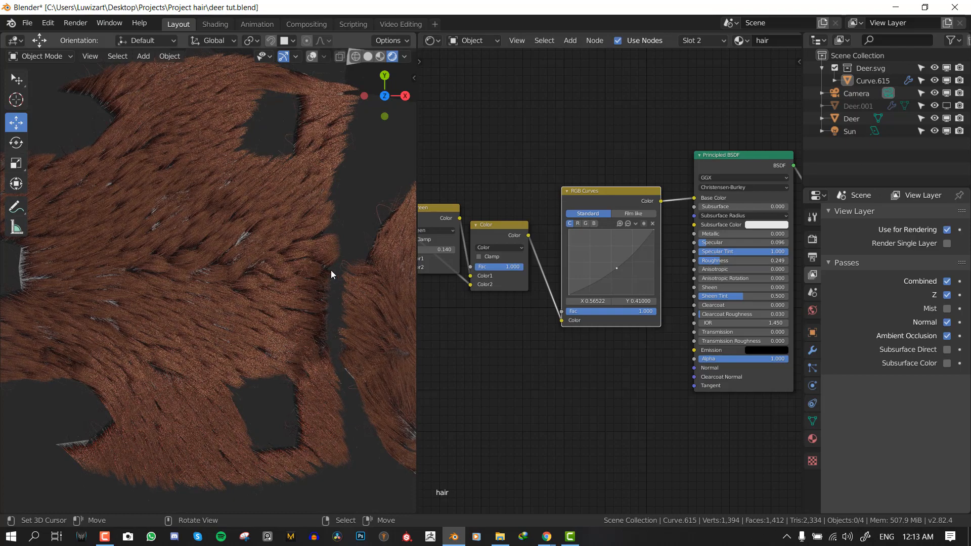
pyautogui.scroll(-2, 324, 278)
pyautogui.moveTo(232, 317); pyautogui.dragTo(255, 333, button='middle')
pyautogui.press('KP_9')
pyautogui.press('KP_0')
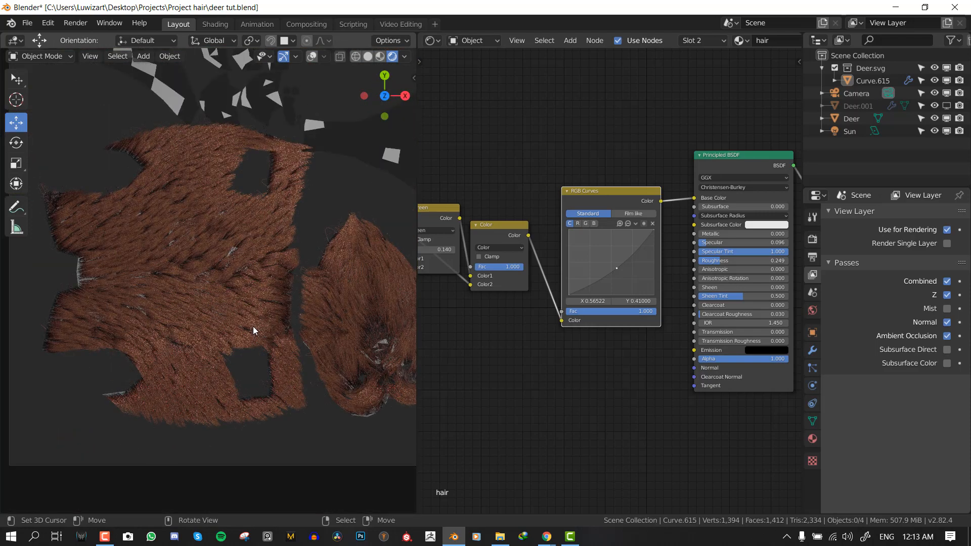
pyautogui.scroll(-2, 381, 266)
# Switch the node editor area to a 3D viewport and select the Sun area light above the deer
pyautogui.hotkey('shift', 'F5')
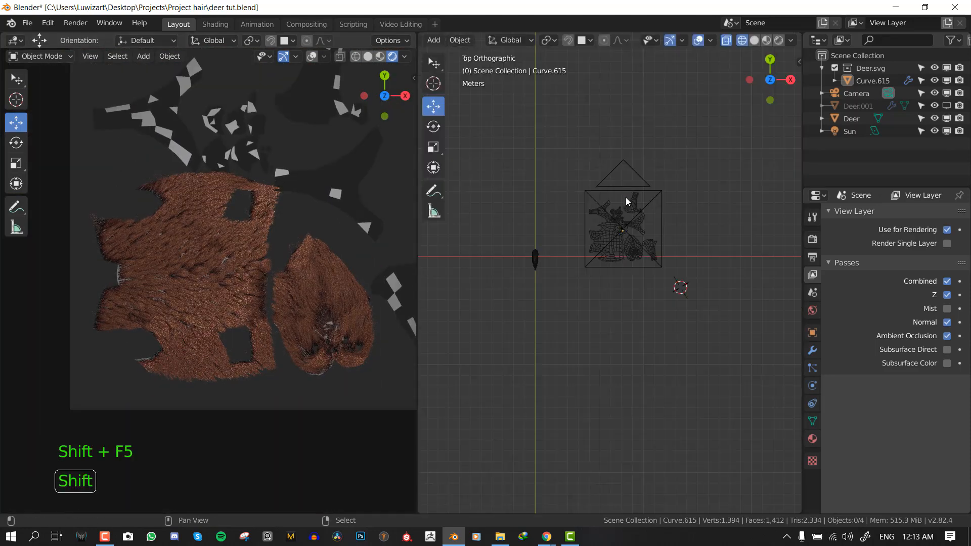
pyautogui.moveTo(591, 266); pyautogui.dragTo(634, 238, button='middle')
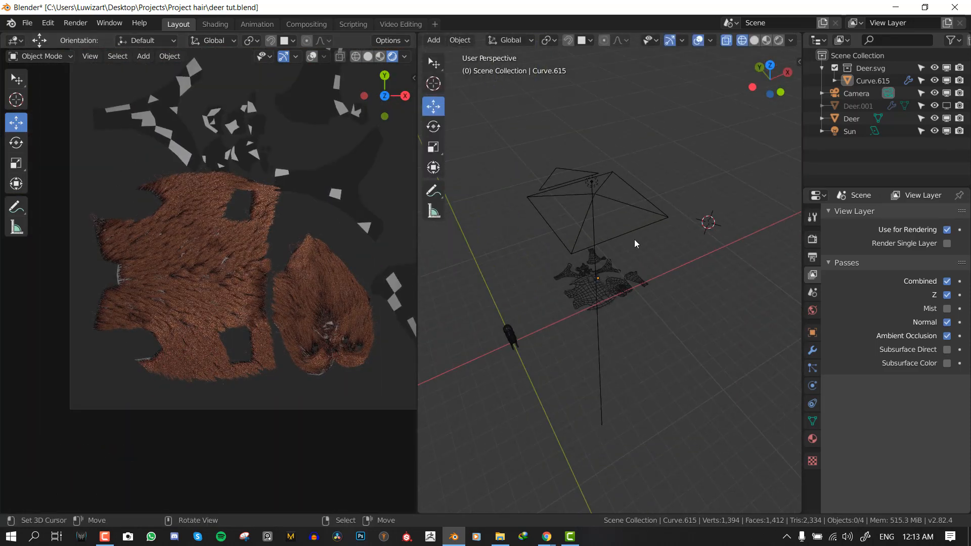
pyautogui.click(636, 234)
pyautogui.press('KP_8')
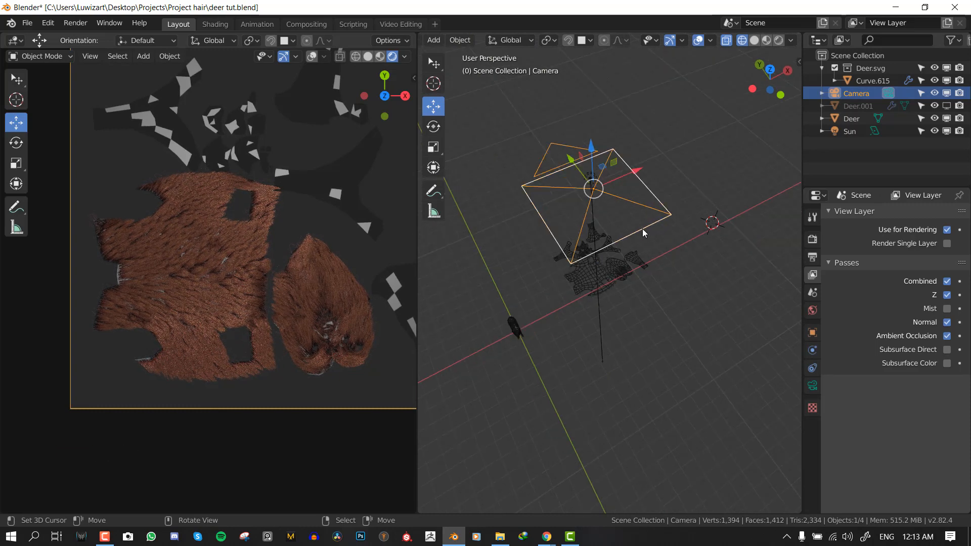
pyautogui.click(590, 180)
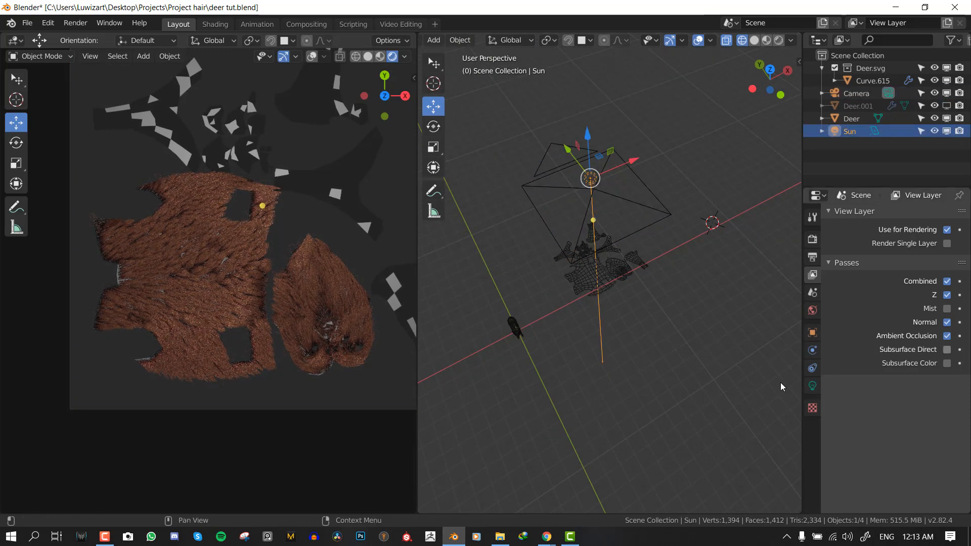
# Set the Sun area light's size to 6 m
pyautogui.click(813, 387)
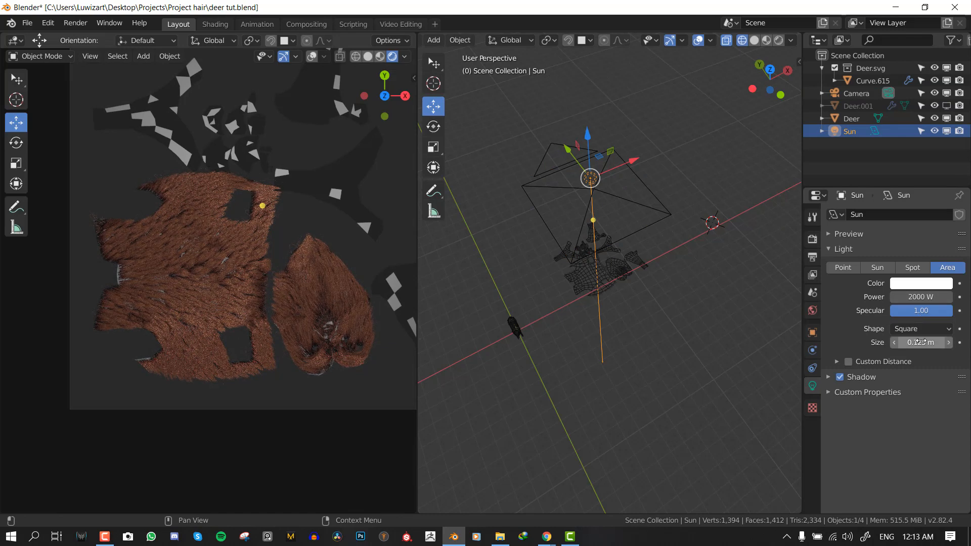
pyautogui.doubleClick(922, 342)
pyautogui.write('6')
pyautogui.press('Return')
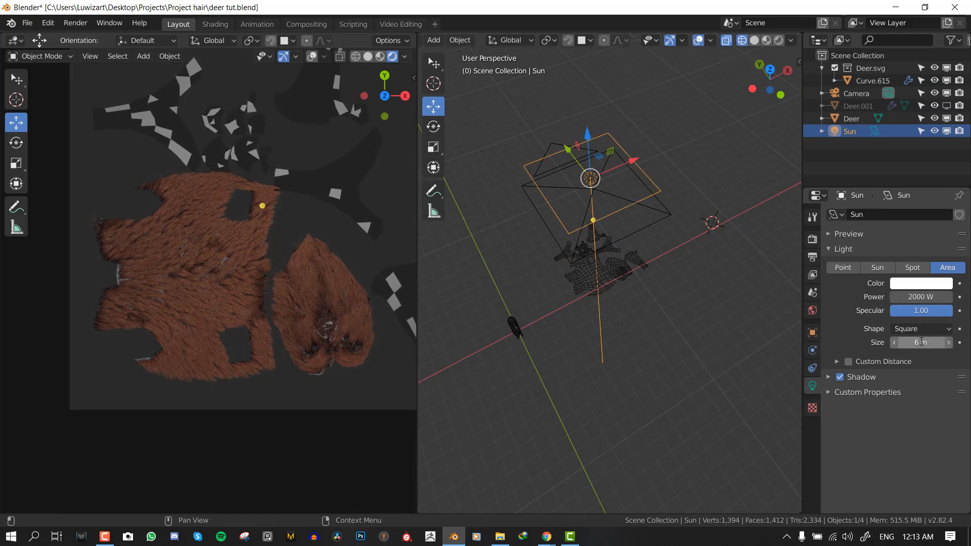
# In top view, shrink the area light to about a third and move it along X to the camera frame's edge
pyautogui.press('KP_7')
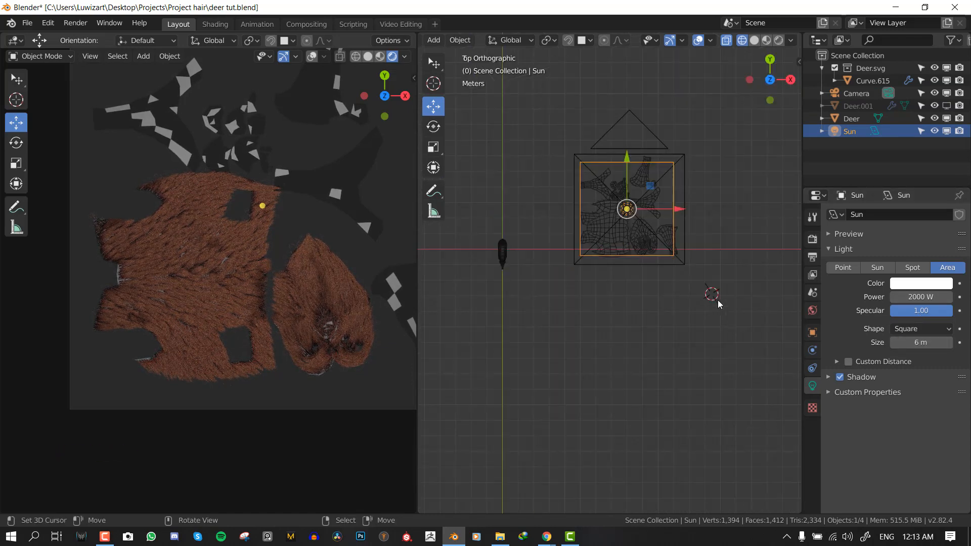
pyautogui.press('s')
pyautogui.click(692, 292)
pyautogui.scroll(4, 169, 257)
pyautogui.scroll(-2, 196, 257)
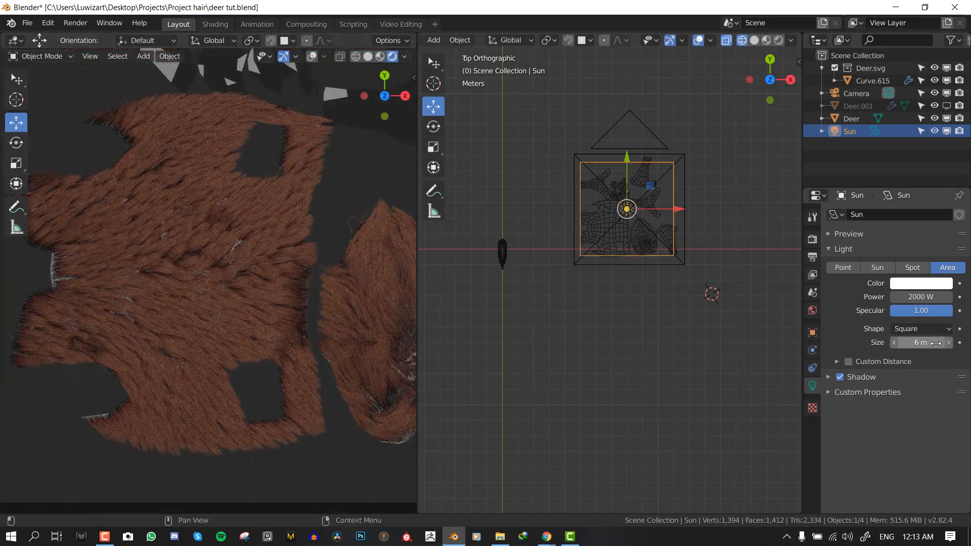
pyautogui.press('s')
pyautogui.click(598, 211)
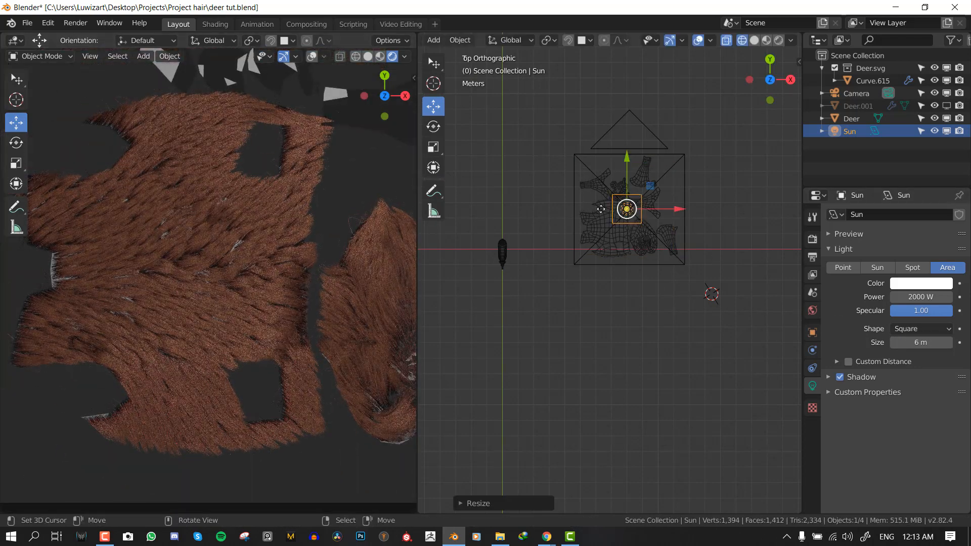
pyautogui.moveTo(638, 210); pyautogui.dragTo(580, 208)
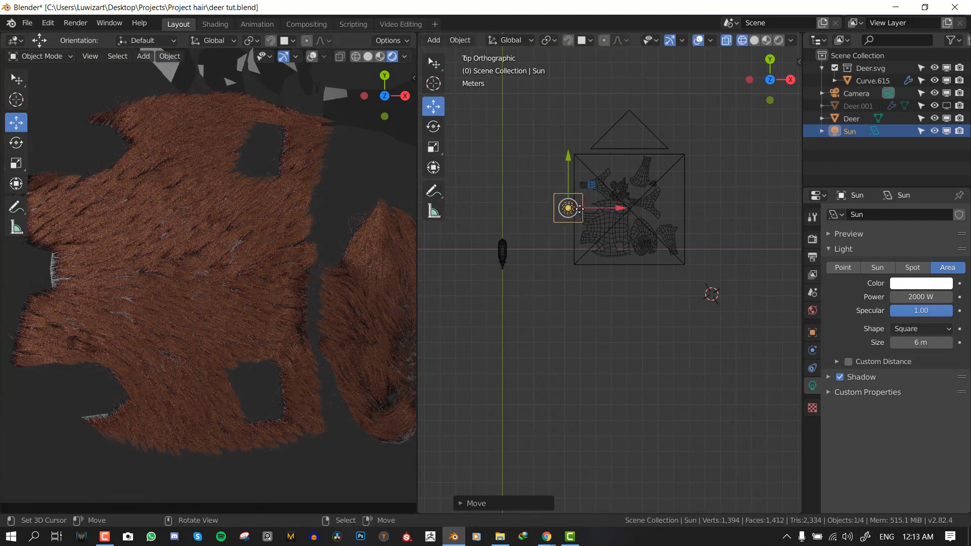
pyautogui.click(869, 377)
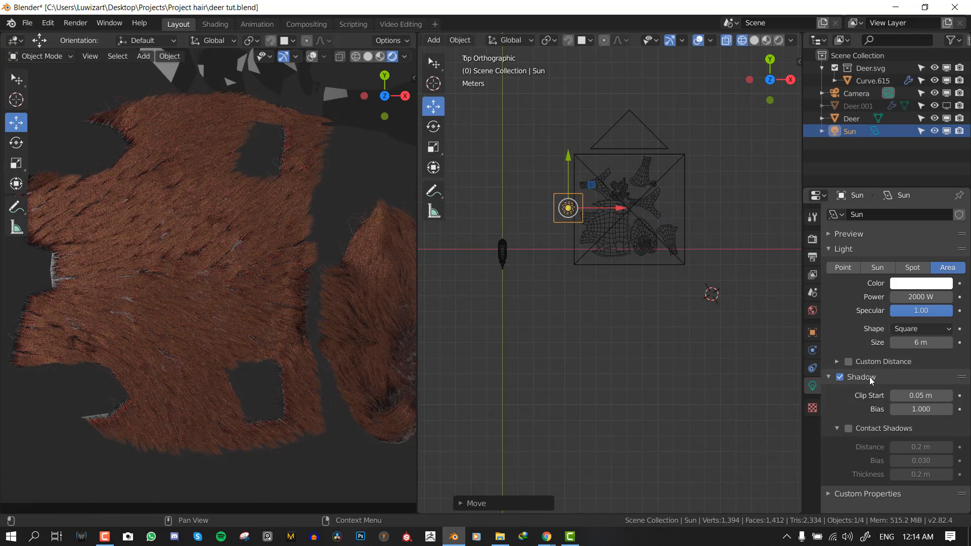
# Duplicate the area light and place the copy at the opposite edge of the camera frame
pyautogui.hotkey('shift', 'd')
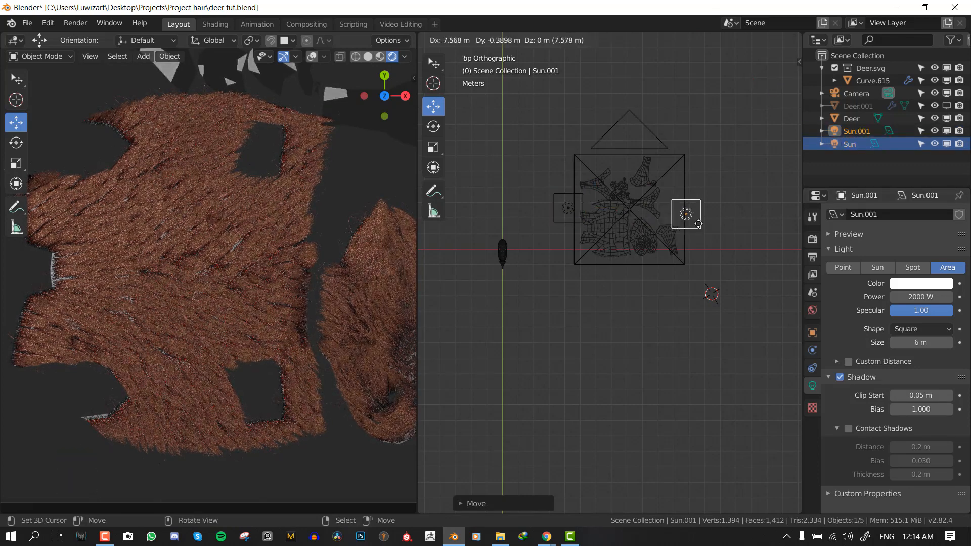
pyautogui.click(703, 227)
pyautogui.scroll(-3, 149, 335)
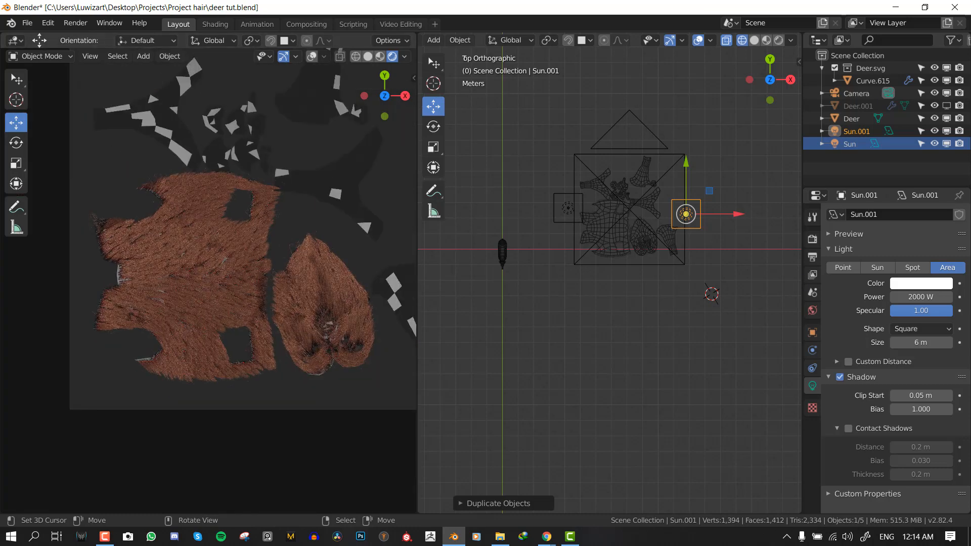
# Set the duplicate light's power to 0 W
pyautogui.doubleClick(917, 297)
pyautogui.write('0')
pyautogui.press('Return')
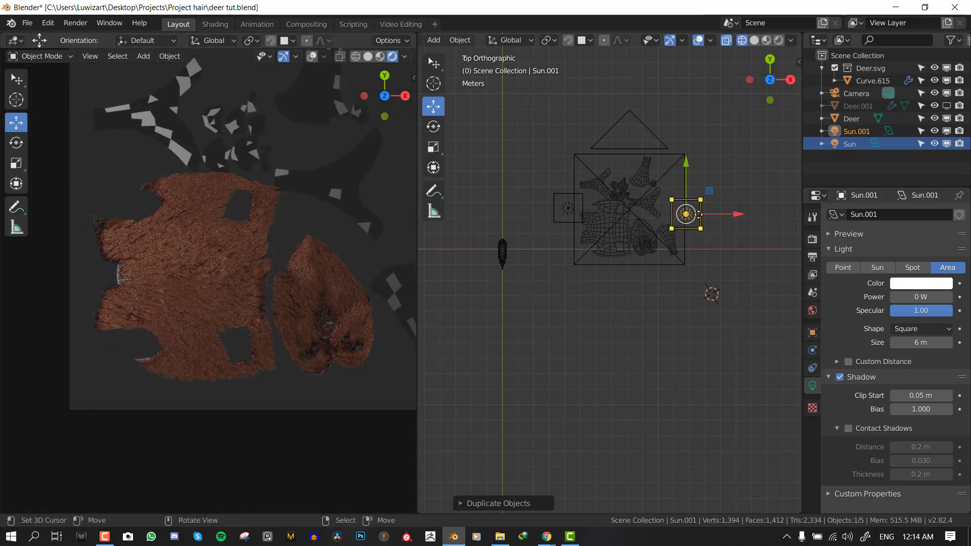
# Move the duplicate light over the deer pieces and delete it
pyautogui.press('g')
pyautogui.click(654, 235)
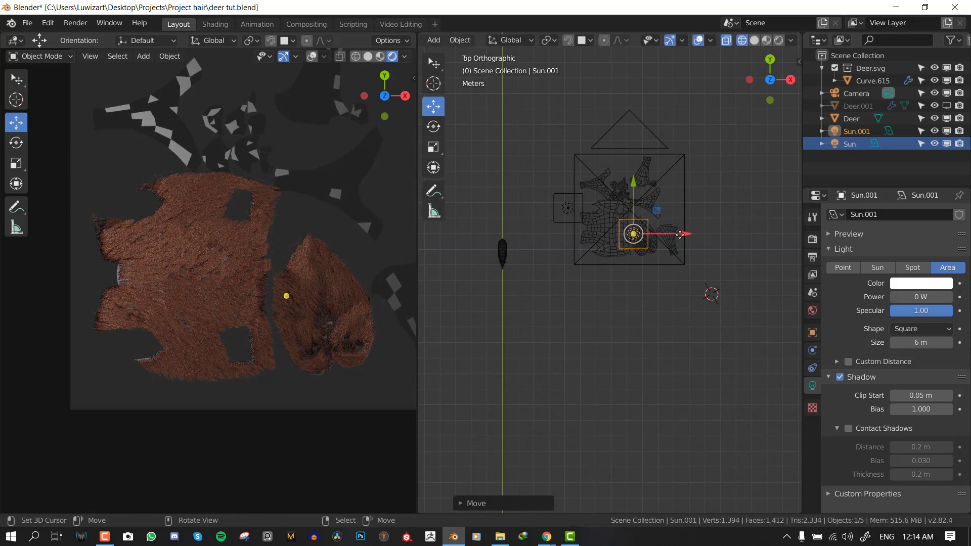
pyautogui.press('Delete')
# Move the remaining area light over the deer pieces and enlarge it to nearly three-quarters of the camera frame's width
pyautogui.click(561, 222)
pyautogui.press('g')
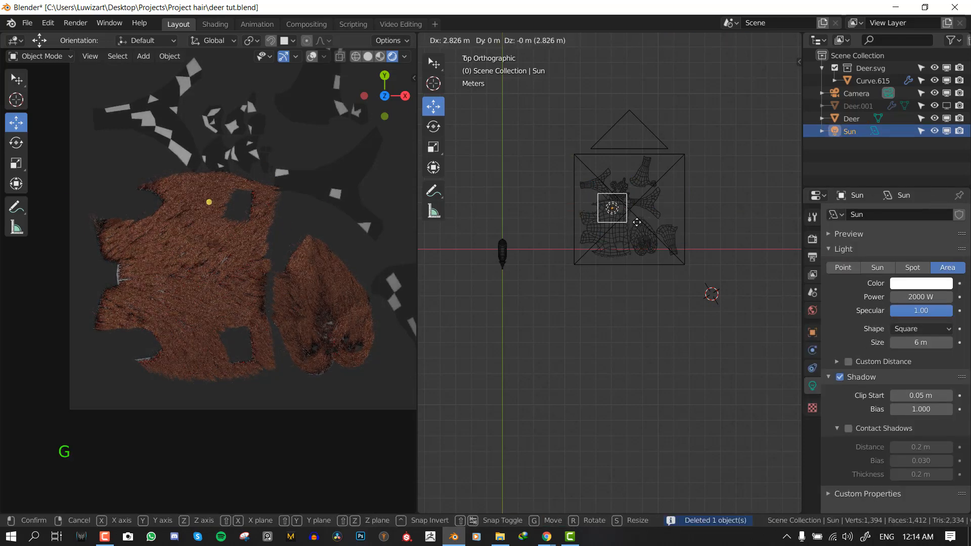
pyautogui.click(606, 223)
pyautogui.press('s')
pyautogui.rightClick(706, 273)
pyautogui.press('s')
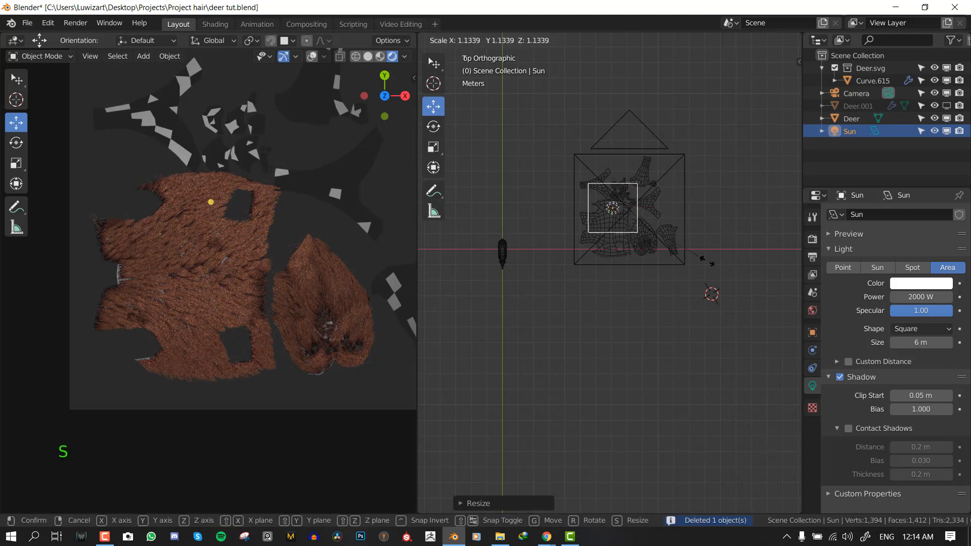
pyautogui.click(707, 263)
pyautogui.press('s')
pyautogui.click(702, 253)
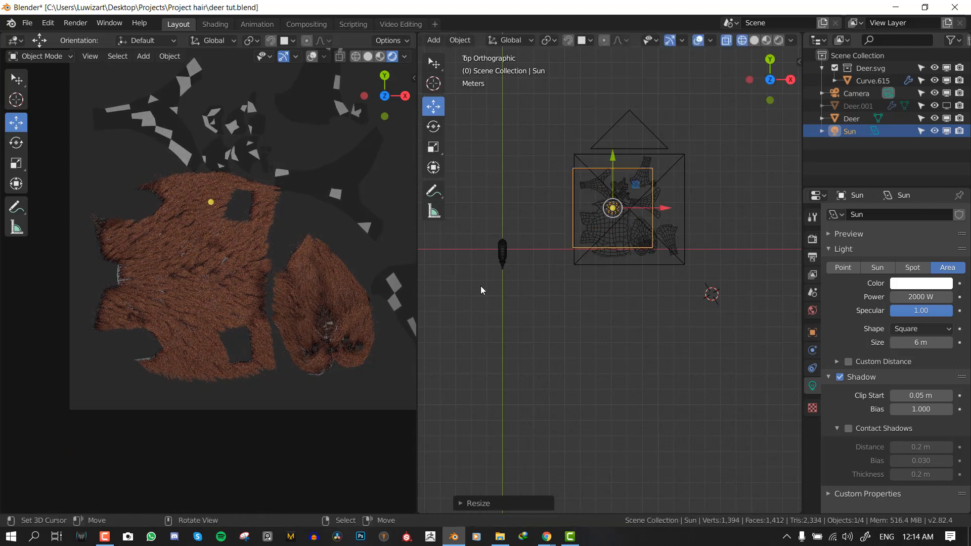
# Check the fur's lighting up close and scale the area light down slightly, to about 0.9 of its size
pyautogui.scroll(4, 314, 283)
pyautogui.keyDown('shift'); pyautogui.moveTo(261, 286); pyautogui.dragTo(263, 256, button='middle'); pyautogui.keyUp('shift')
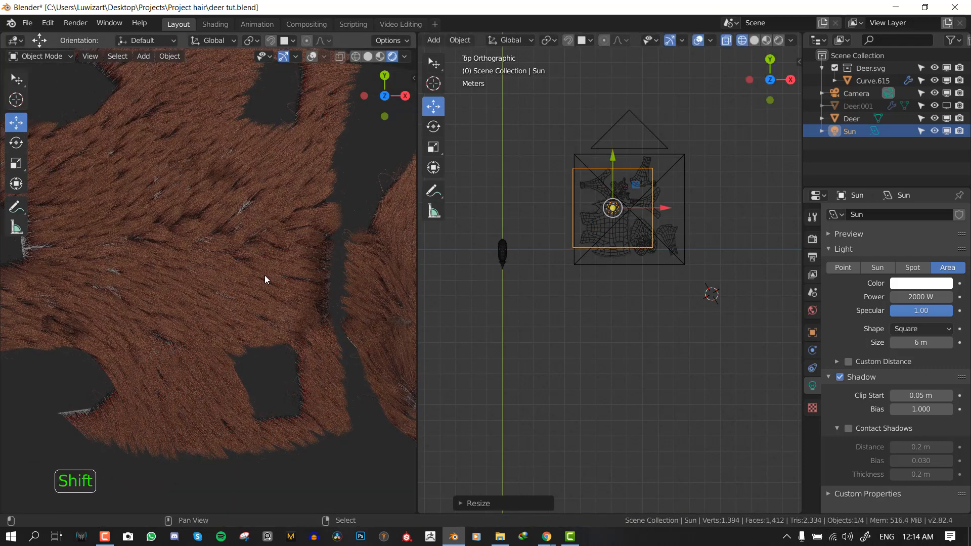
pyautogui.rightClick(238, 259)
pyautogui.scroll(-3, 245, 263)
pyautogui.scroll(2, 245, 262)
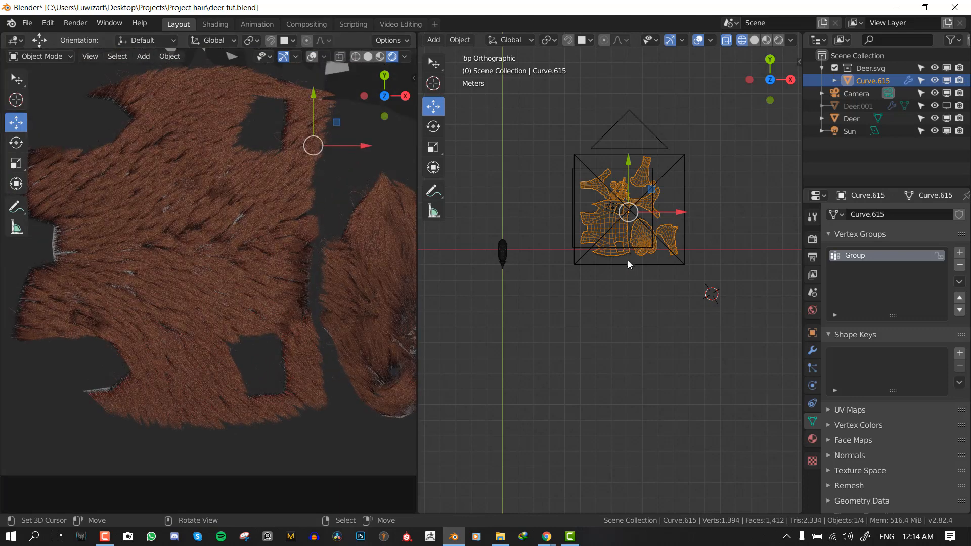
pyautogui.click(636, 251)
pyautogui.press('s')
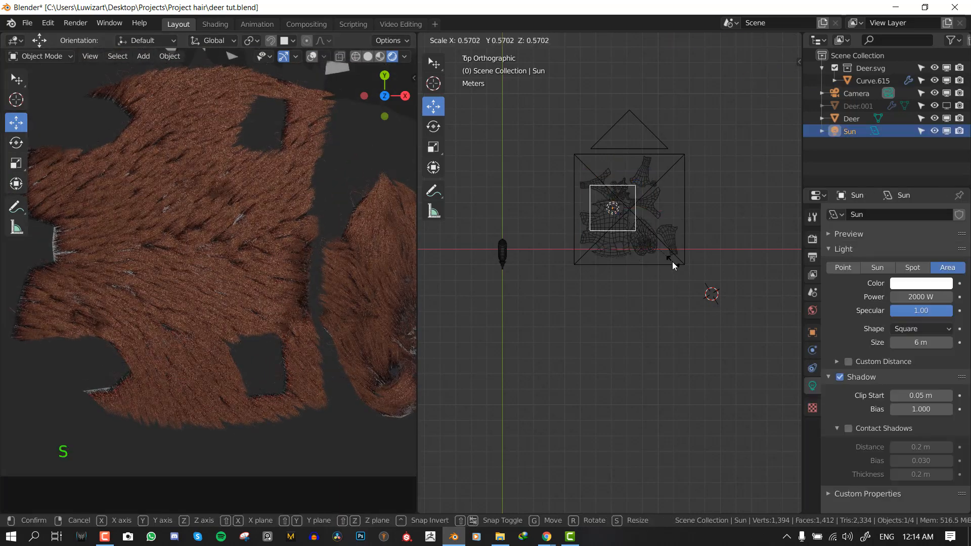
pyautogui.click(635, 245)
# Turn off Show Emitter for the deer pieces' hair particles in both viewport display and render
pyautogui.rightClick(183, 305)
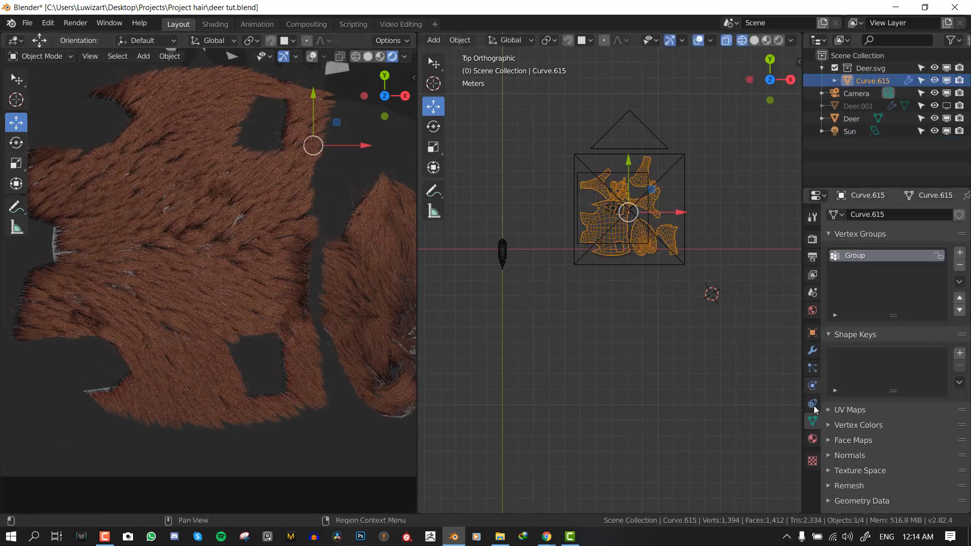
pyautogui.click(813, 368)
pyautogui.scroll(-3, 882, 332)
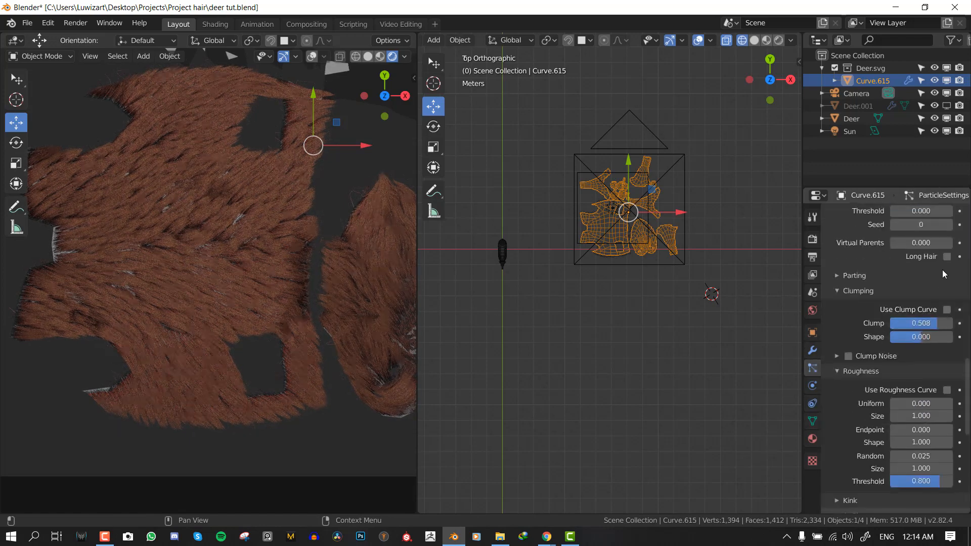
pyautogui.scroll(-2, 915, 335)
pyautogui.scroll(10, 915, 334)
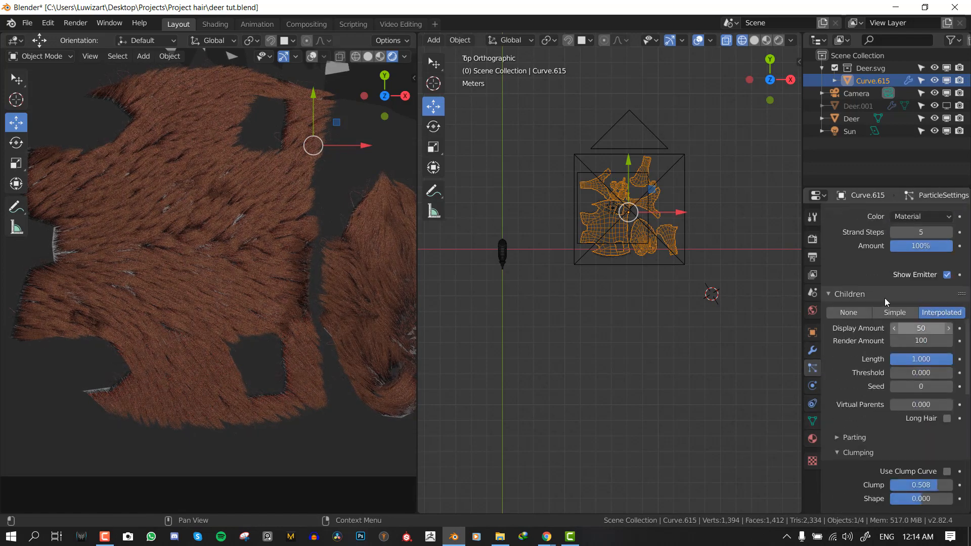
pyautogui.scroll(3, 906, 295)
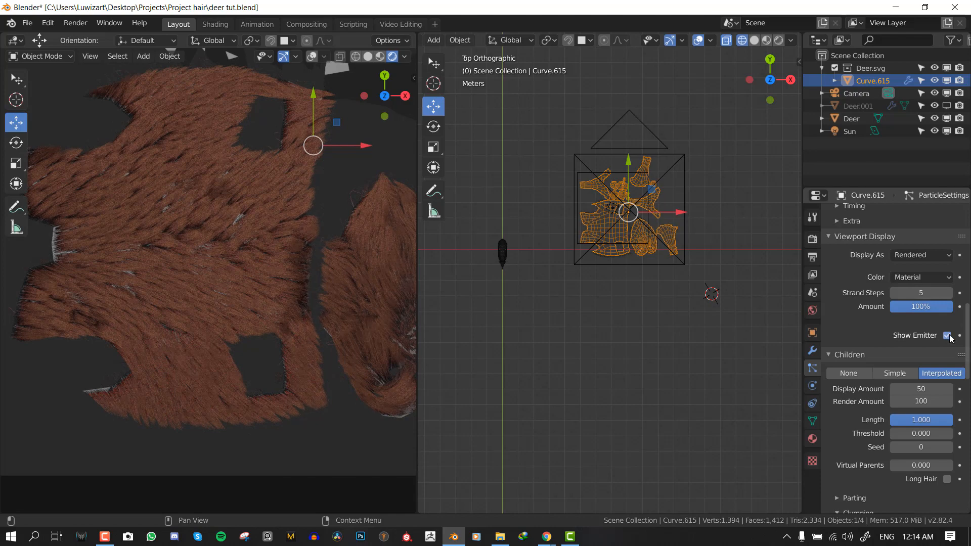
pyautogui.click(948, 337)
pyautogui.scroll(3, 894, 296)
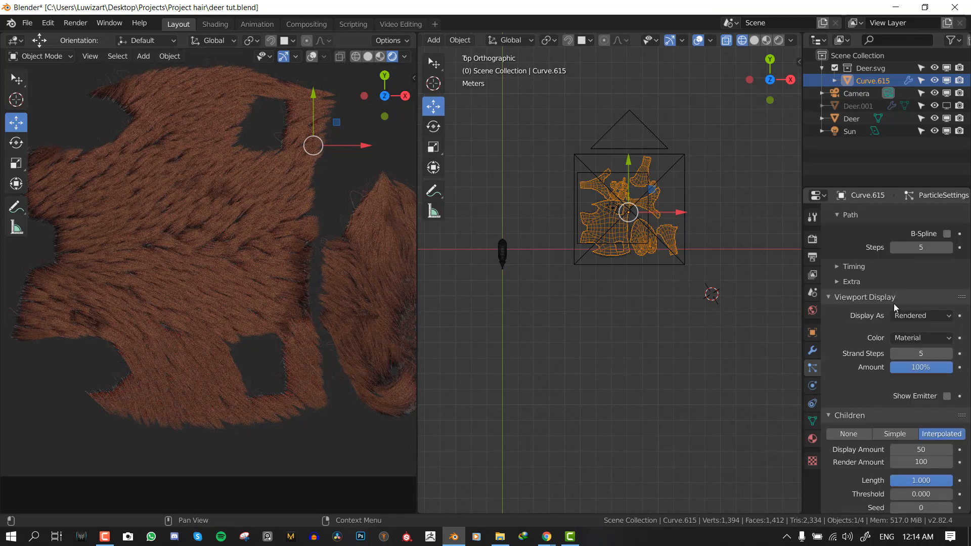
pyautogui.scroll(3, 895, 309)
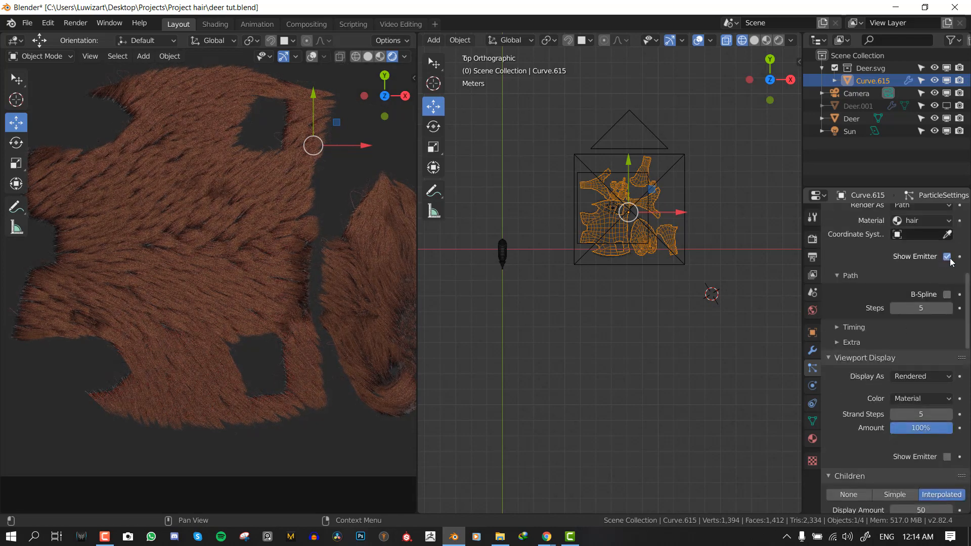
pyautogui.hotkey('alt', 'a')
# Join the two viewports into one large rendered camera view and examine the fur on both pieces
pyautogui.scroll(-3, 326, 266)
pyautogui.scroll(4, 313, 271)
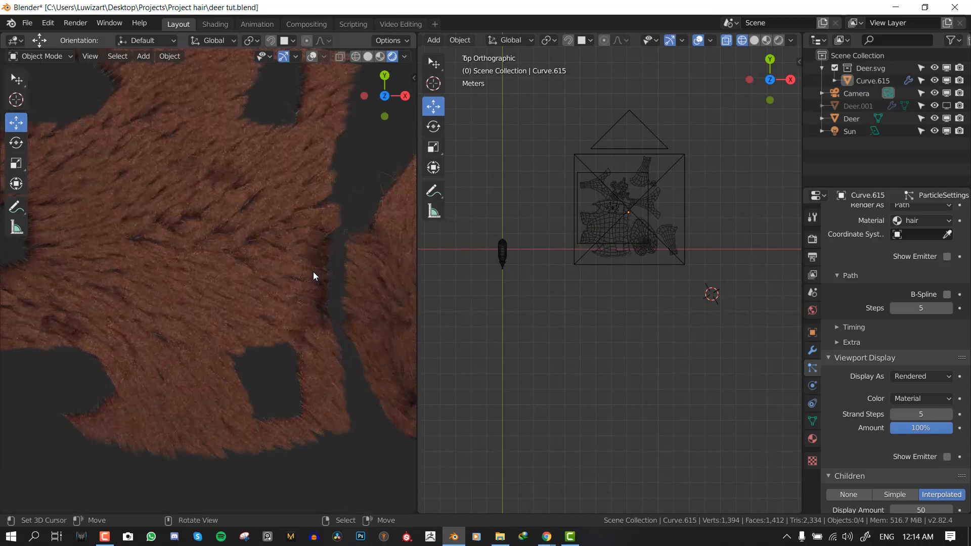
pyautogui.keyDown('shift'); pyautogui.moveTo(313, 271); pyautogui.dragTo(152, 273, button='middle'); pyautogui.keyUp('shift')
pyautogui.scroll(3, 329, 276)
pyautogui.keyDown('shift'); pyautogui.moveTo(317, 294); pyautogui.dragTo(269, 247, button='middle'); pyautogui.keyUp('shift')
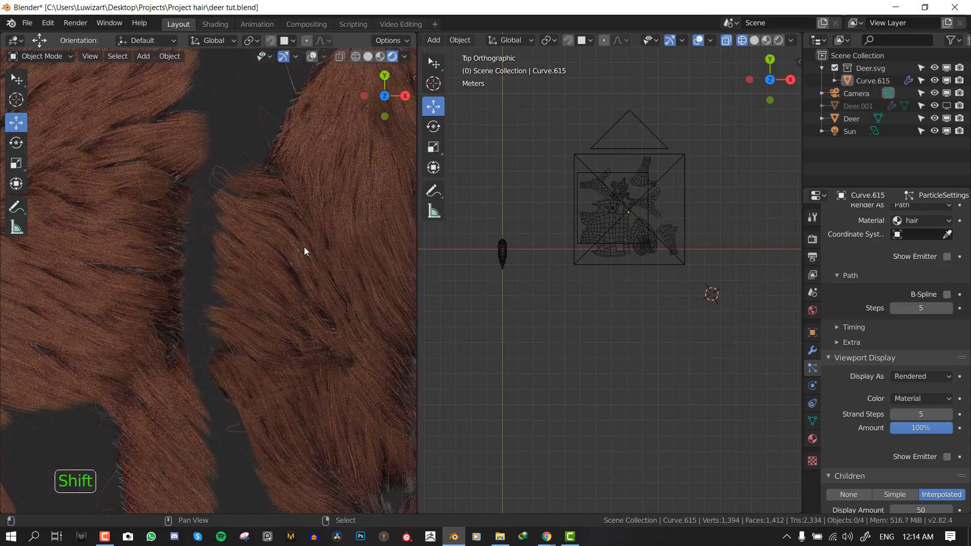
pyautogui.scroll(-2, 304, 246)
pyautogui.moveTo(419, 34)
pyautogui.mouseDown()
pyautogui.moveTo(480, 36)
pyautogui.moveTo(458, 40)
pyautogui.moveTo(455, 61)
pyautogui.mouseUp()
pyautogui.scroll(-5, 500, 263)
pyautogui.keyDown('shift'); pyautogui.moveTo(505, 309); pyautogui.dragTo(571, 221, button='middle'); pyautogui.keyUp('shift')
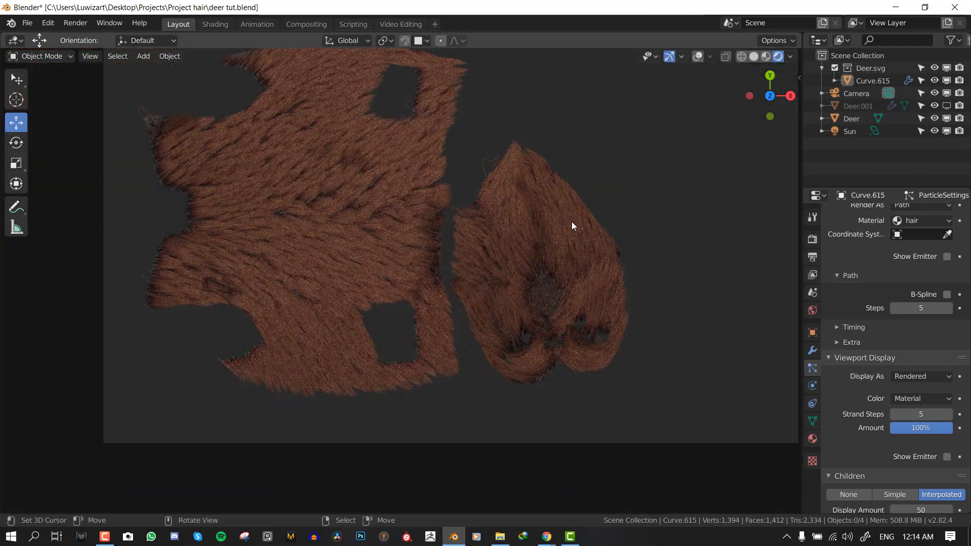
pyautogui.scroll(-4, 577, 225)
pyautogui.press('z')
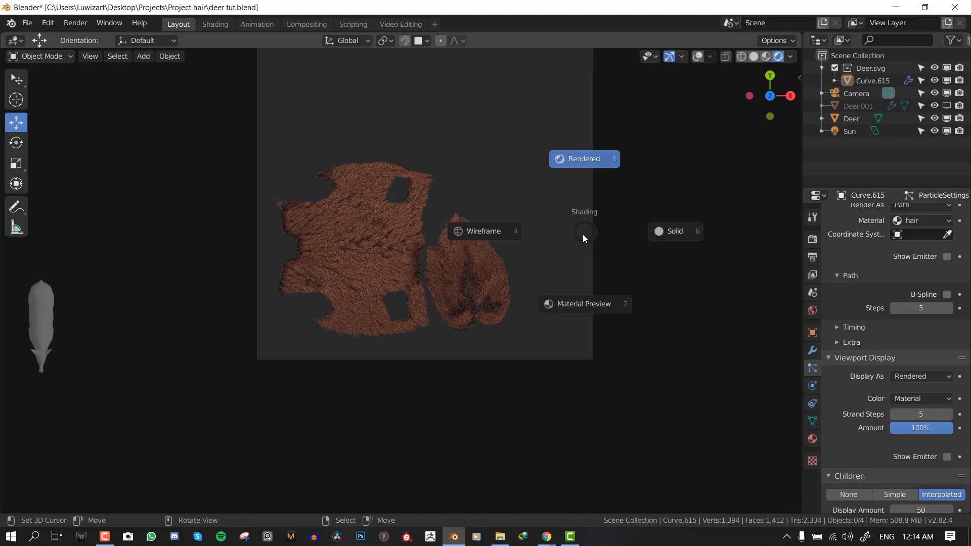
pyautogui.click(585, 234)
pyautogui.scroll(3, 676, 265)
# Enable ambient occlusion and try distances of 7 m and 12 m on the fur
pyautogui.click(813, 240)
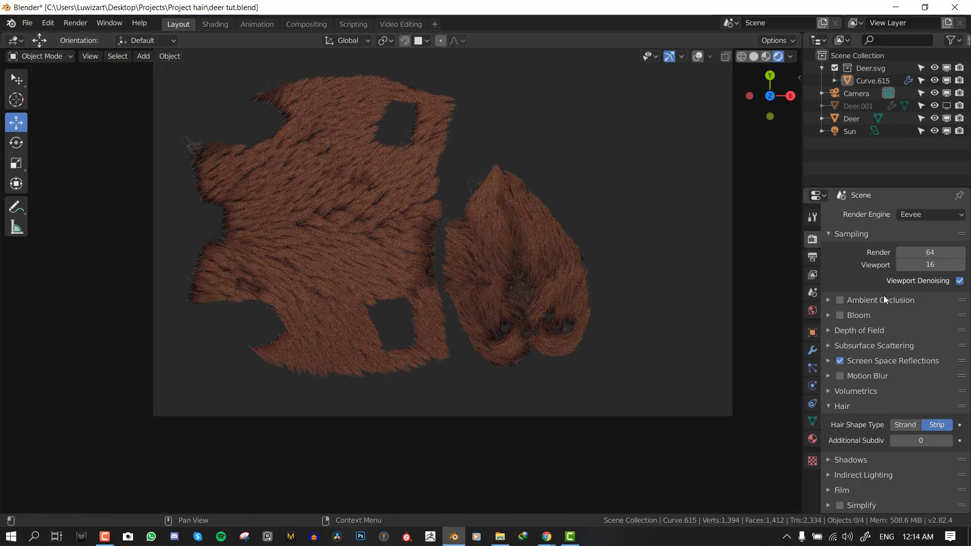
pyautogui.click(840, 300)
pyautogui.click(888, 299)
pyautogui.click(931, 318)
pyautogui.write('7')
pyautogui.press('Return')
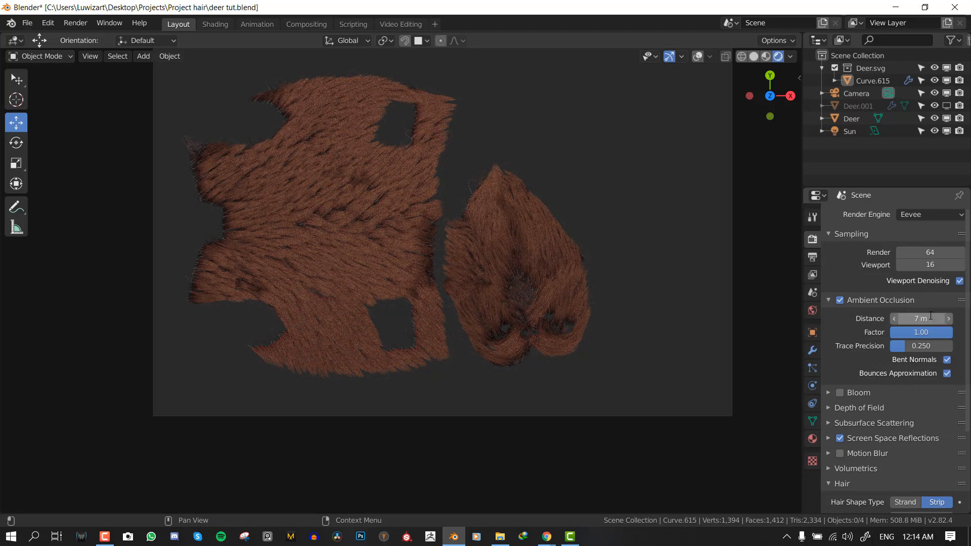
pyautogui.click(931, 318)
pyautogui.write('12')
pyautogui.press('Return')
pyautogui.scroll(4, 362, 319)
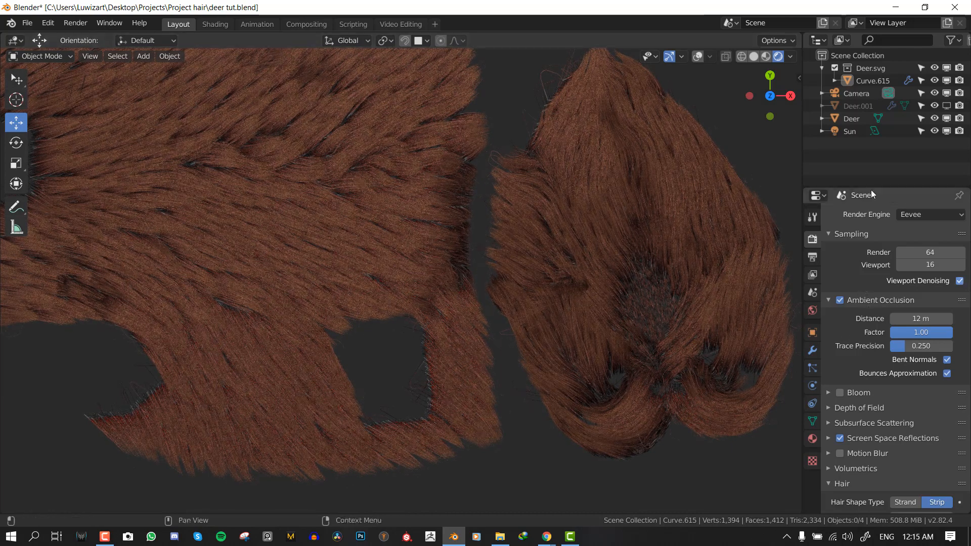
# Turn Show Emitter back on for rendering, and try it for viewport display before undoing that last change
pyautogui.click(812, 371)
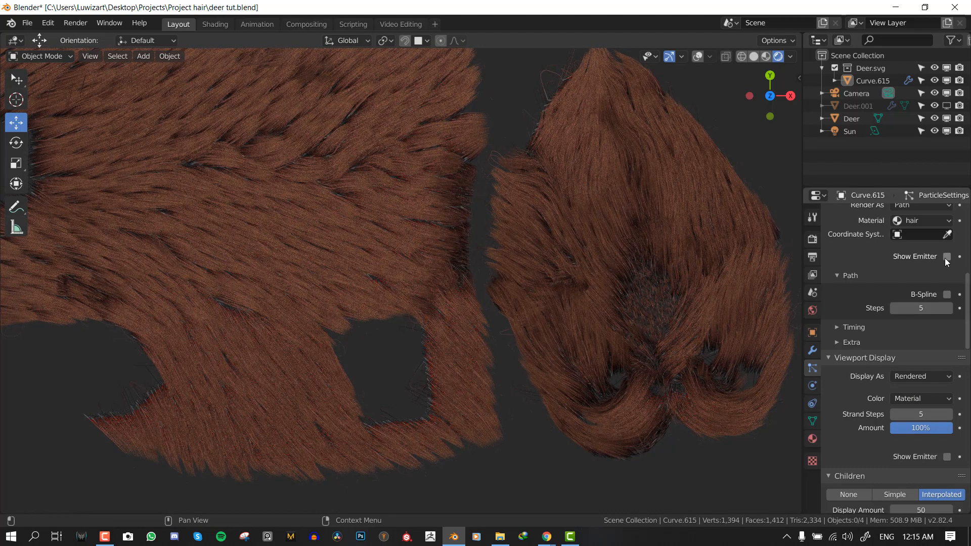
pyautogui.scroll(-4, 517, 309)
pyautogui.click(909, 257)
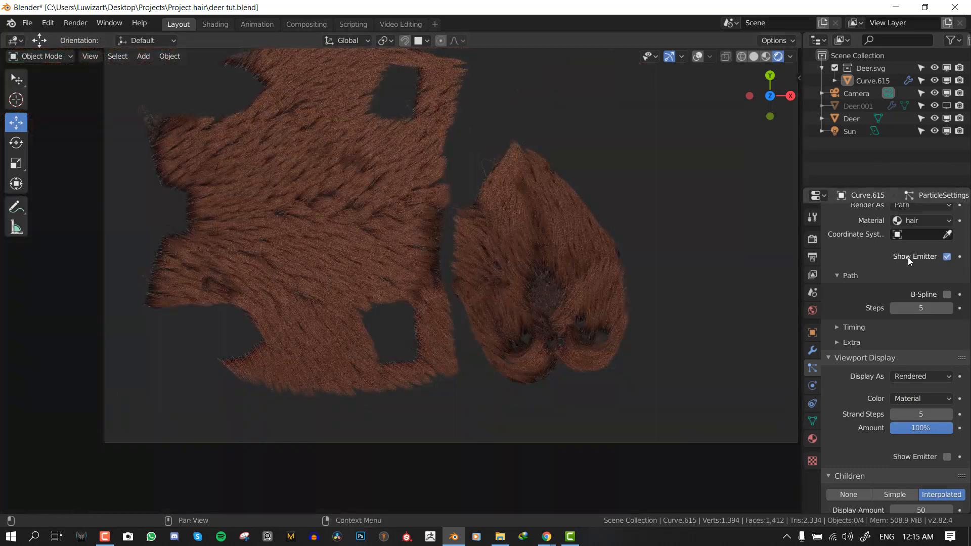
pyautogui.click(947, 457)
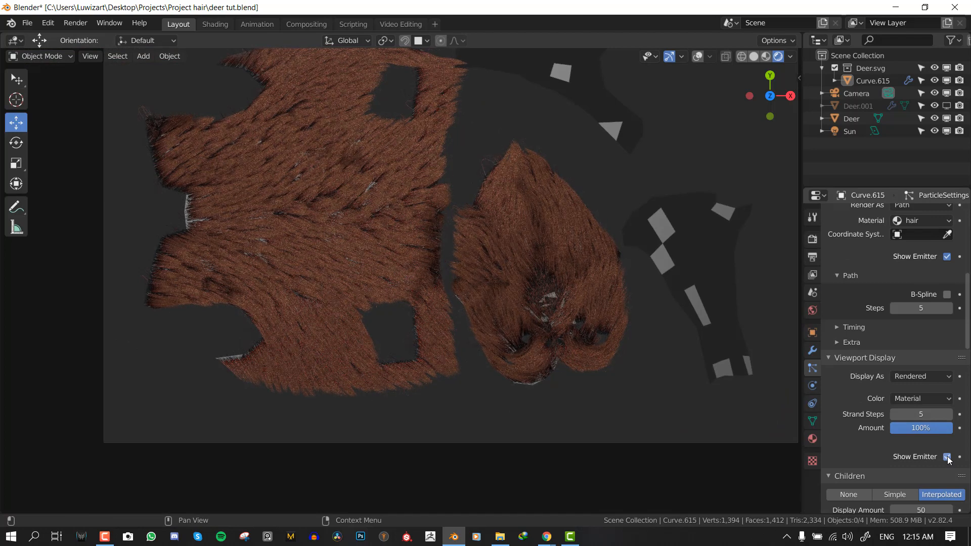
pyautogui.hotkey('ctrl', 'z')
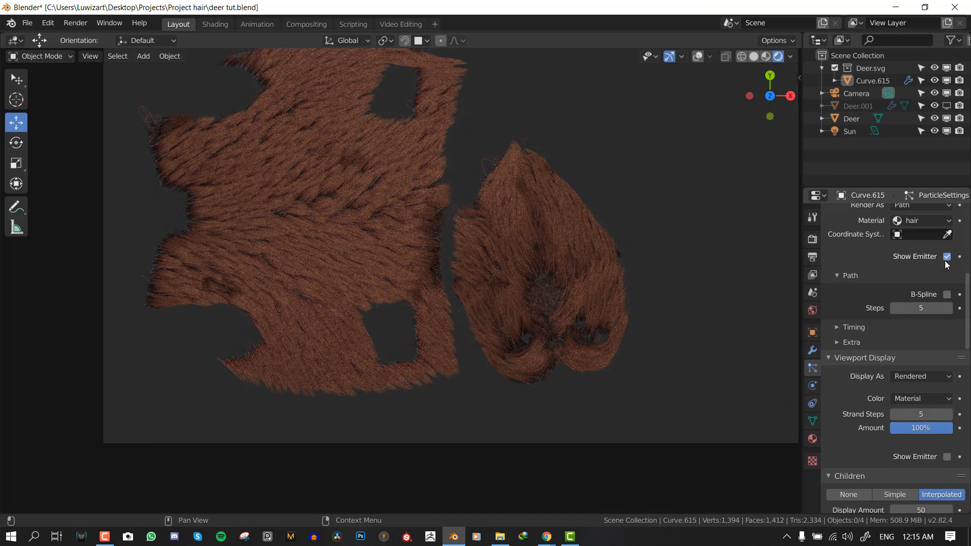
# Try an ambient occlusion distance of 1000 m
pyautogui.click(814, 240)
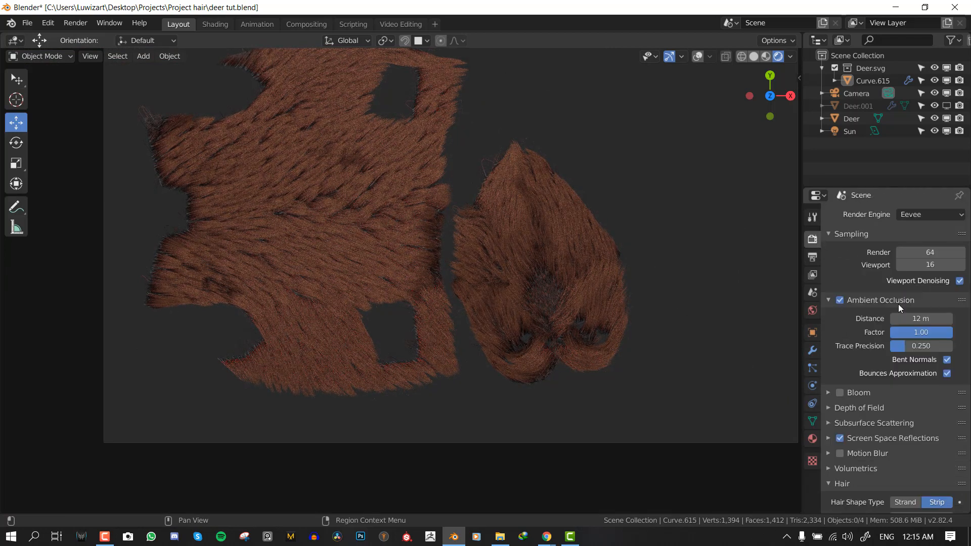
pyautogui.doubleClick(928, 323)
pyautogui.write('1000')
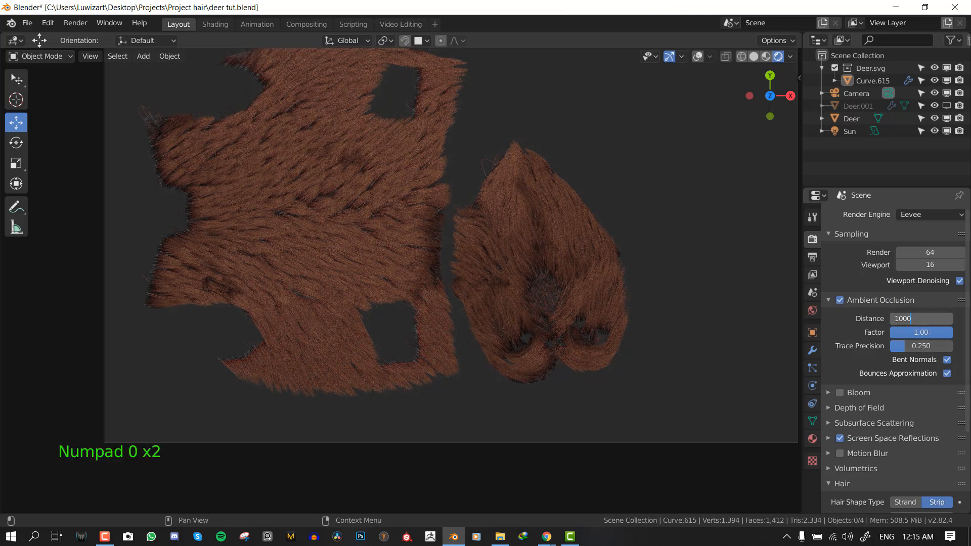
pyautogui.press('Return')
# Set the ambient occlusion distance to 1 m and disable ambient occlusion
pyautogui.click(921, 319)
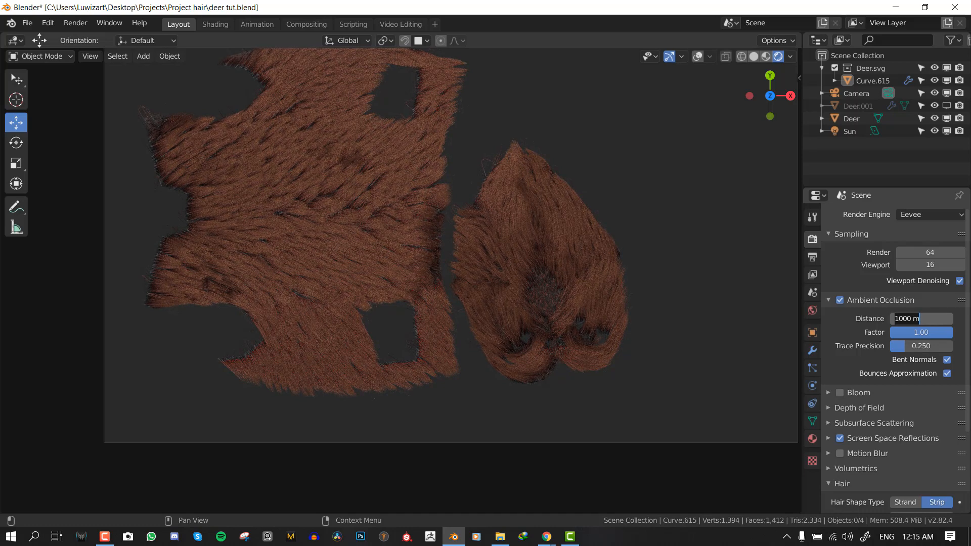
pyautogui.press('BackSpace')
pyautogui.press('BackSpace')
pyautogui.press('BackSpace')
pyautogui.press('BackSpace')
pyautogui.press('BackSpace')
pyautogui.press('Return')
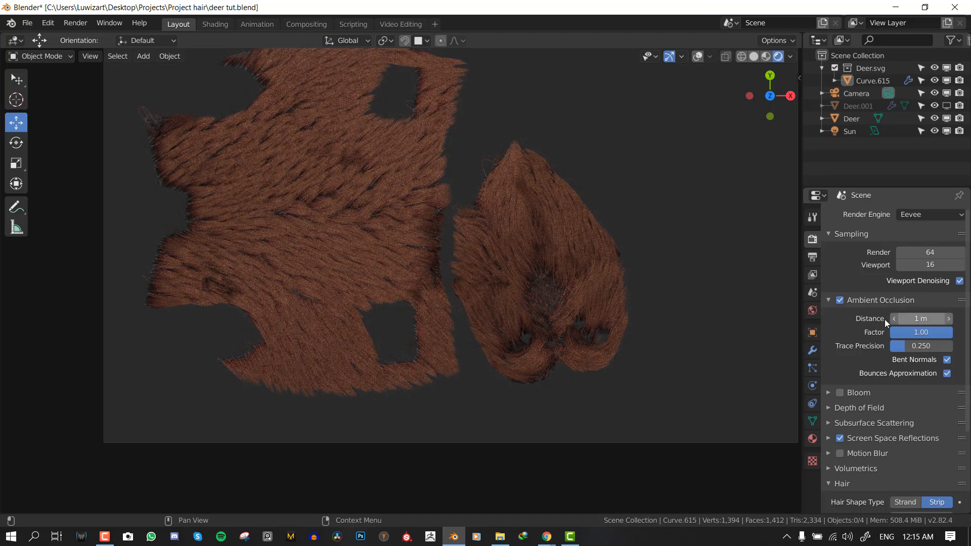
pyautogui.click(840, 301)
pyautogui.keyDown('shift'); pyautogui.moveTo(371, 239); pyautogui.dragTo(374, 286, button='middle'); pyautogui.keyUp('shift')
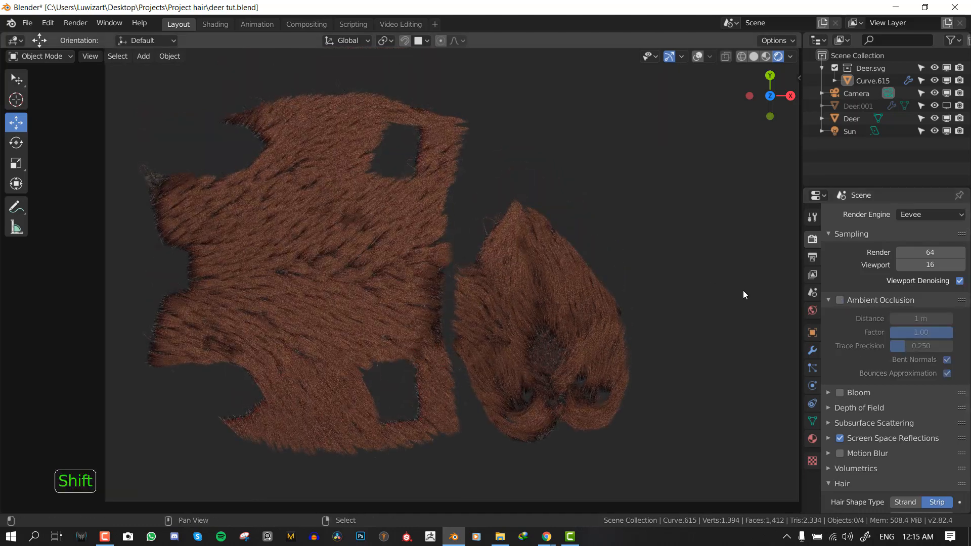
# Review the view layer's render passes and set the render samples to 200
pyautogui.click(813, 257)
pyautogui.click(812, 276)
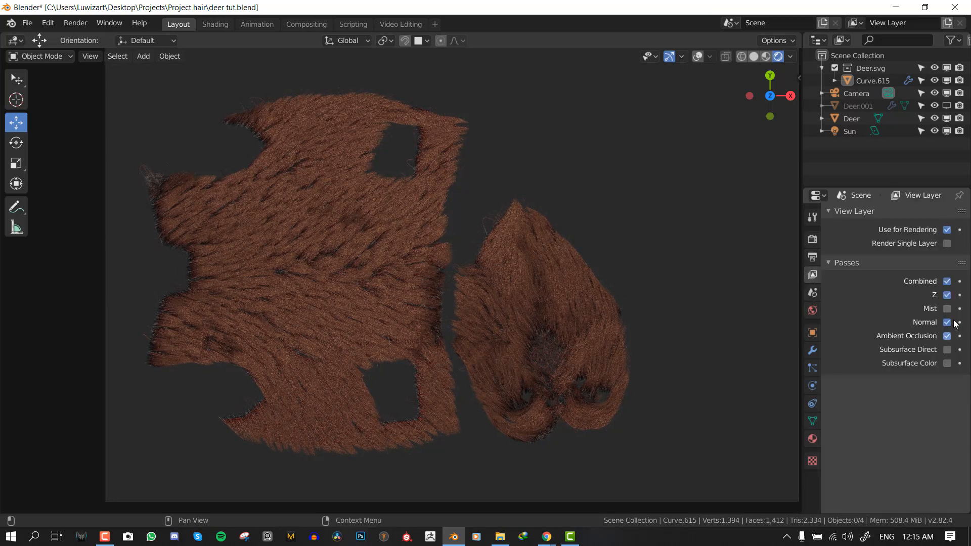
pyautogui.click(812, 242)
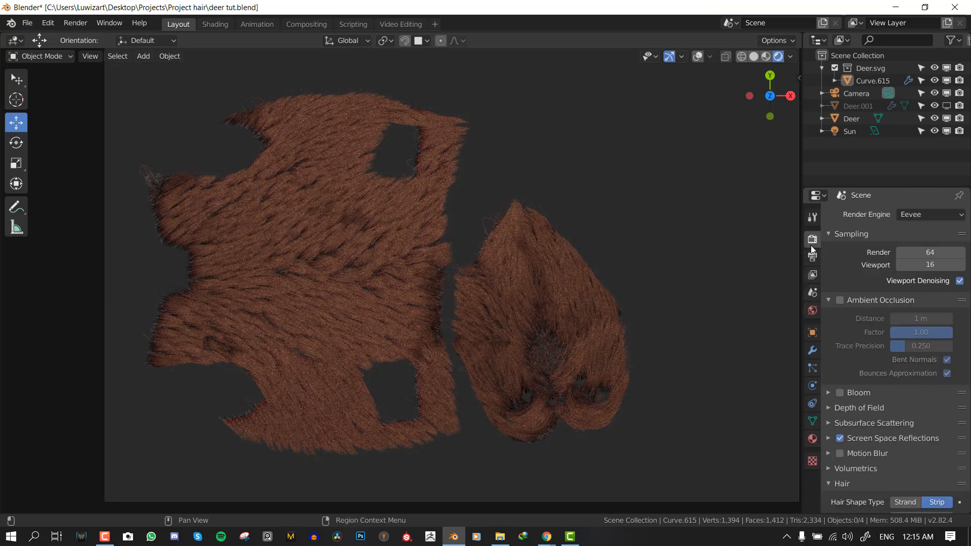
pyautogui.click(935, 252)
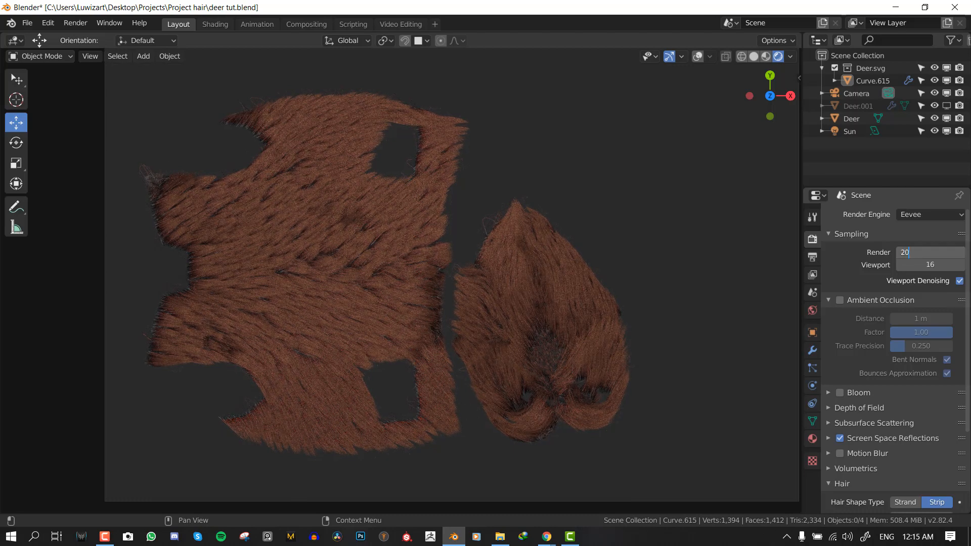
pyautogui.press('Return')
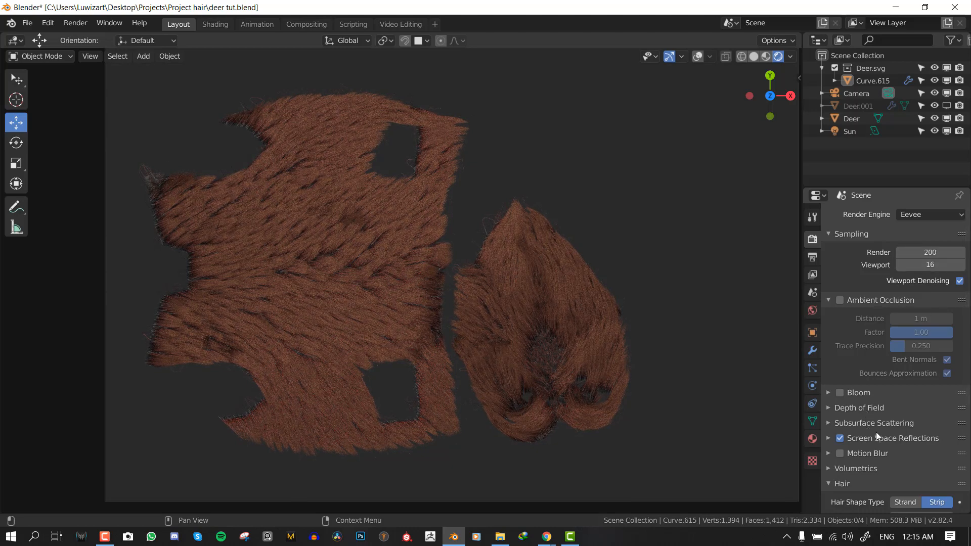
# Make the render's film background transparent
pyautogui.scroll(-5, 886, 435)
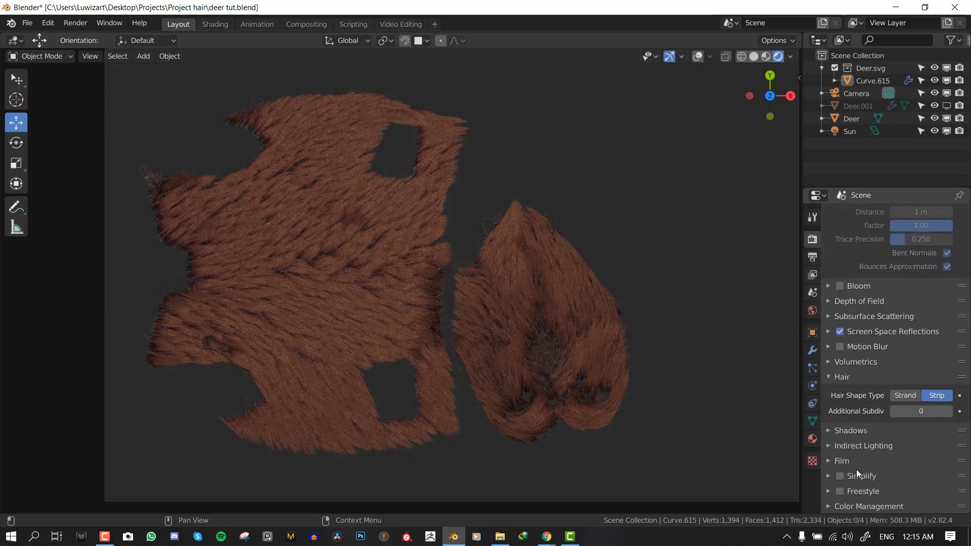
pyautogui.click(852, 467)
pyautogui.scroll(-3, 864, 457)
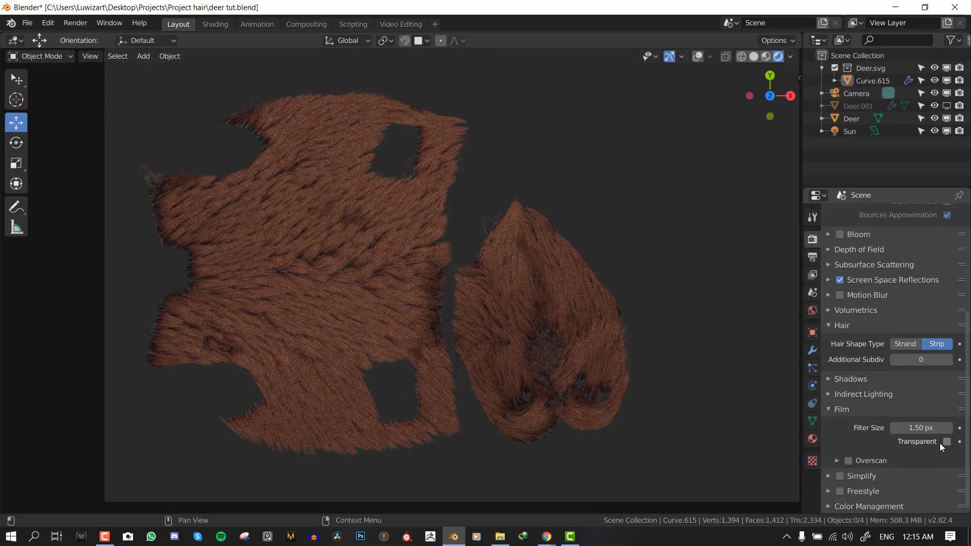
pyautogui.click(942, 442)
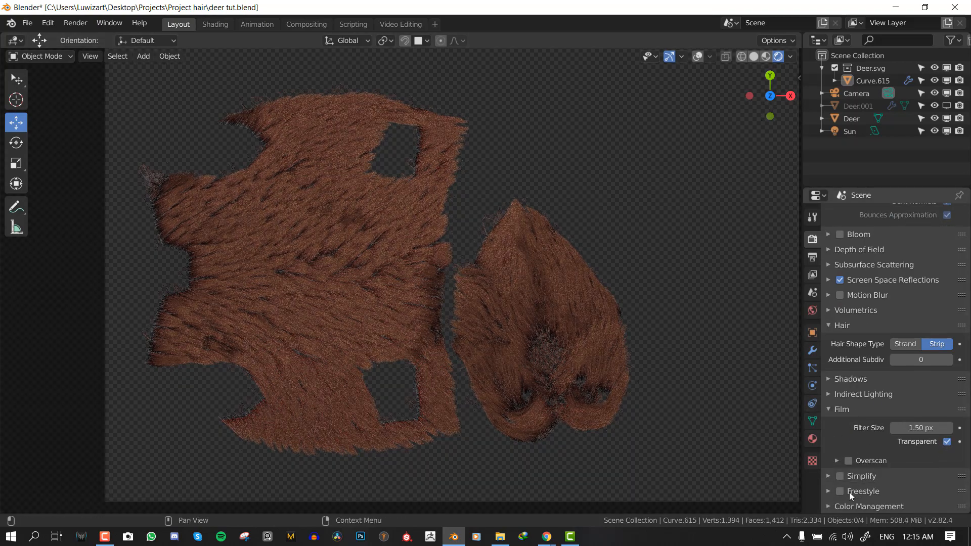
# Try the Medium High Contrast and Very High Contrast color management looks, and restore the look to None
pyautogui.scroll(-5, 861, 492)
pyautogui.click(906, 456)
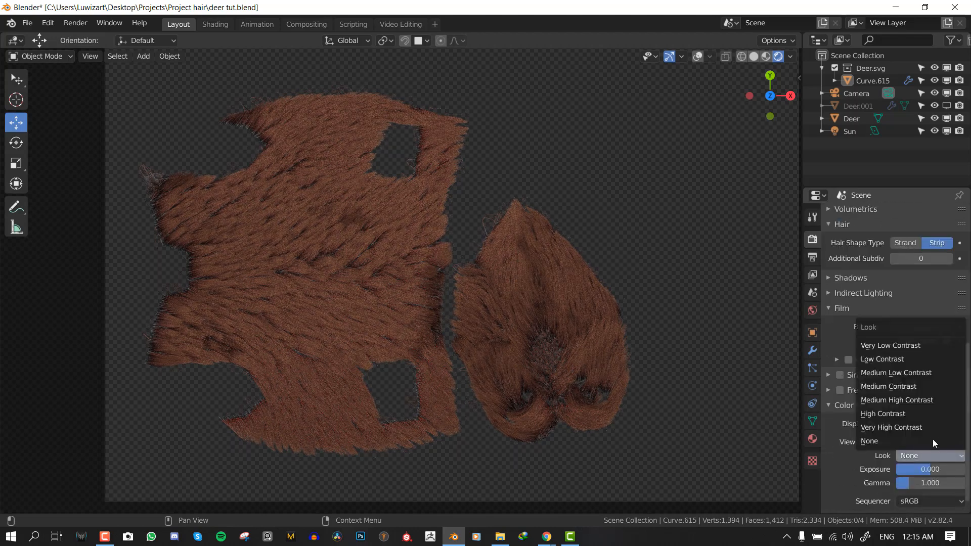
pyautogui.click(913, 399)
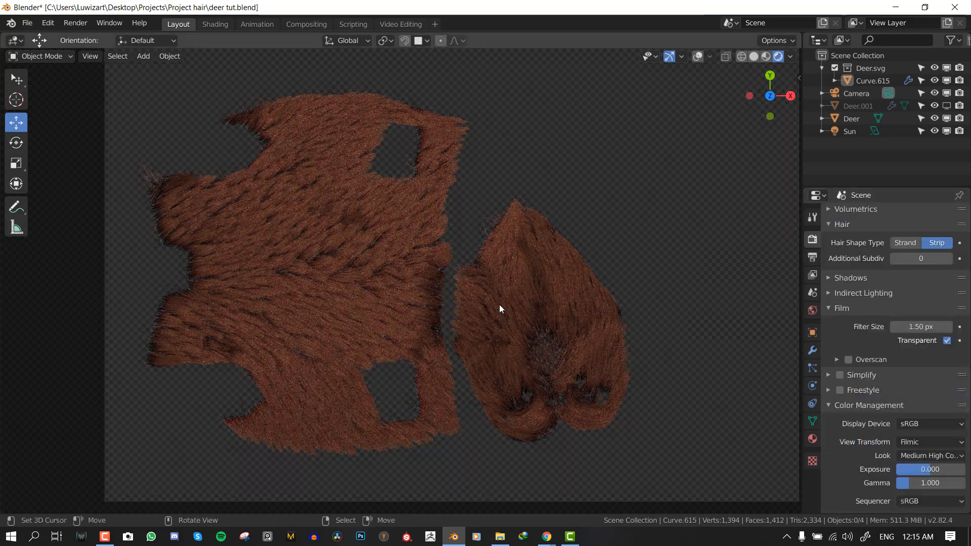
pyautogui.scroll(1, 502, 309)
pyautogui.click(927, 455)
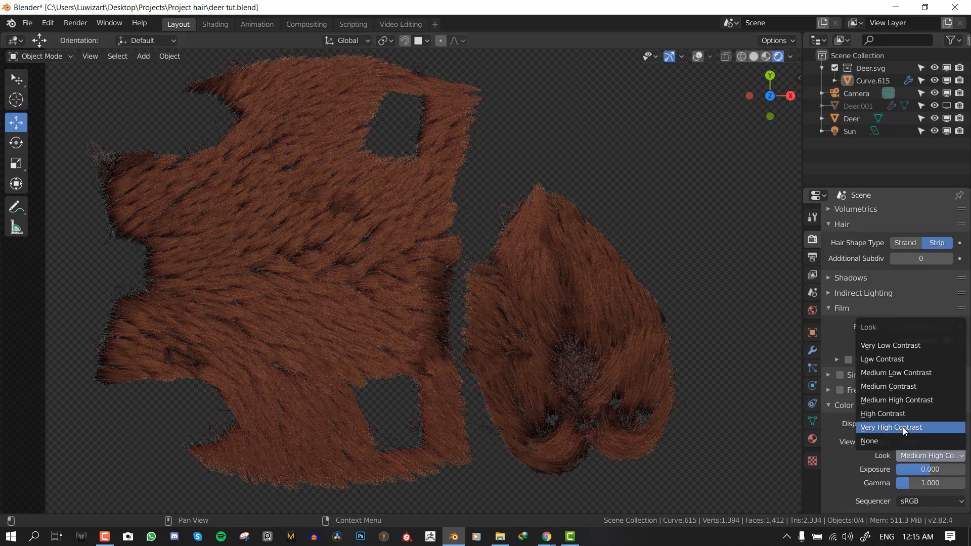
pyautogui.click(904, 427)
pyautogui.click(927, 460)
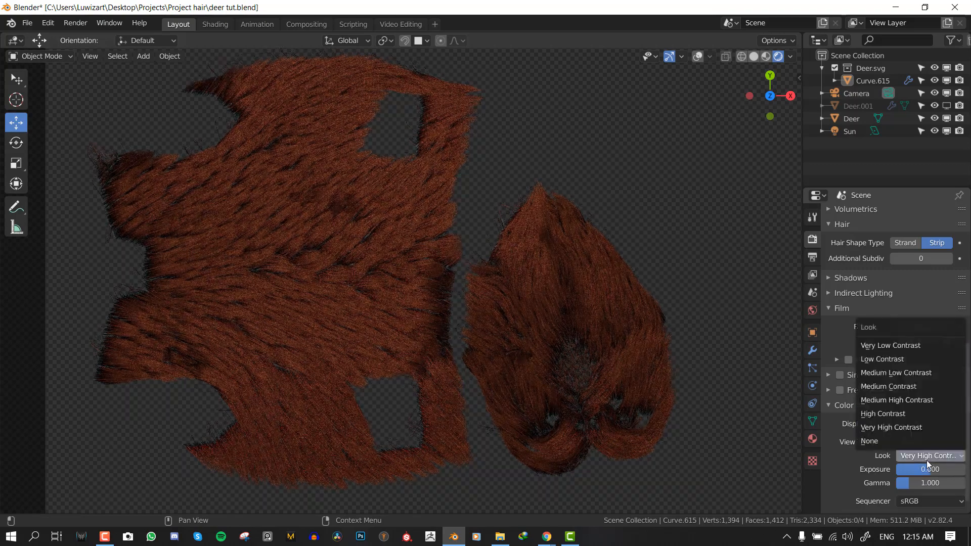
pyautogui.click(901, 446)
# Render the still image of the deer fur texture
pyautogui.scroll(-3, 385, 300)
pyautogui.keyDown('shift'); pyautogui.moveTo(518, 299); pyautogui.dragTo(505, 281, button='middle'); pyautogui.keyUp('shift')
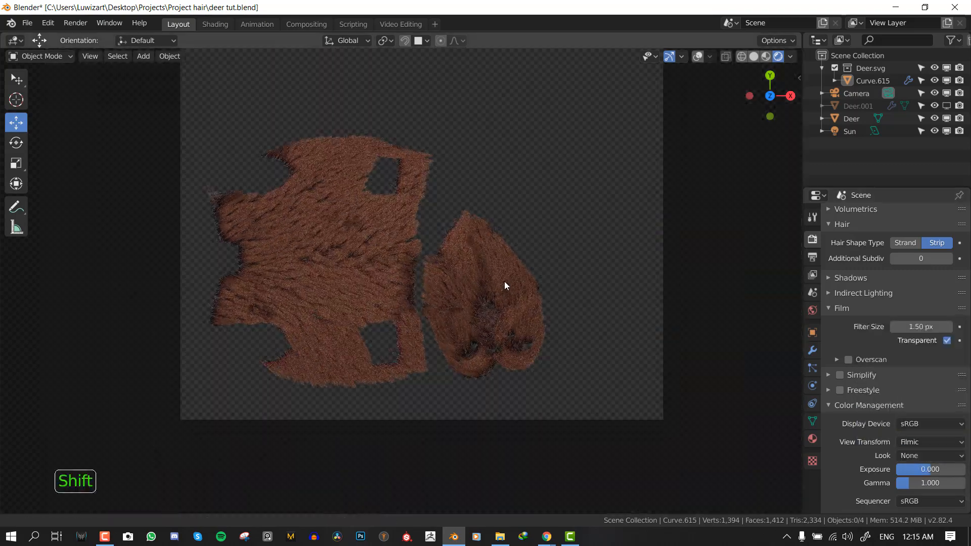
pyautogui.scroll(2, 509, 281)
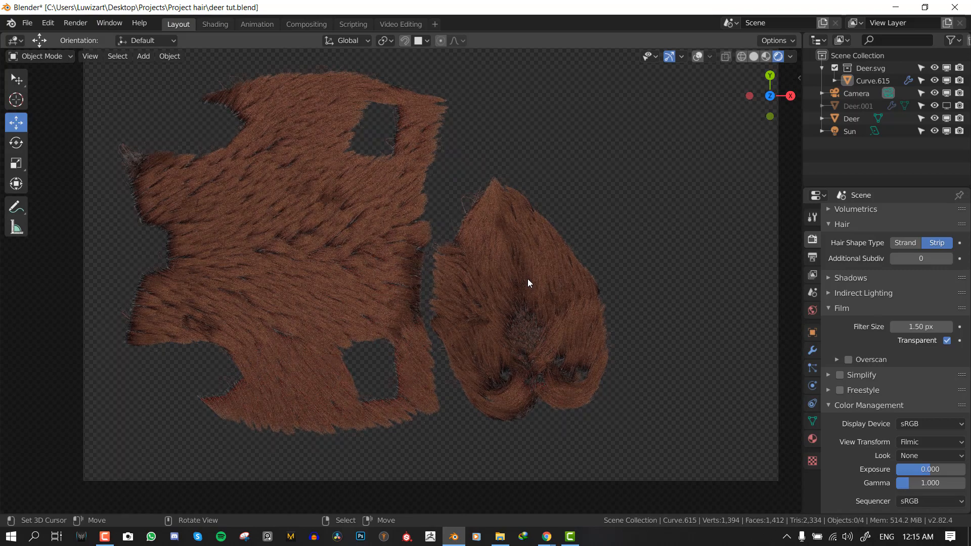
pyautogui.press('F12')
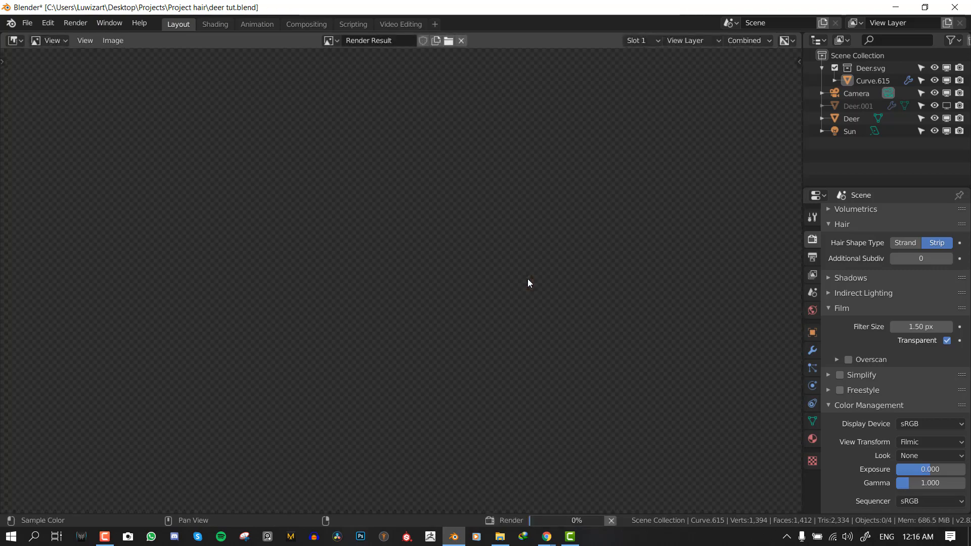
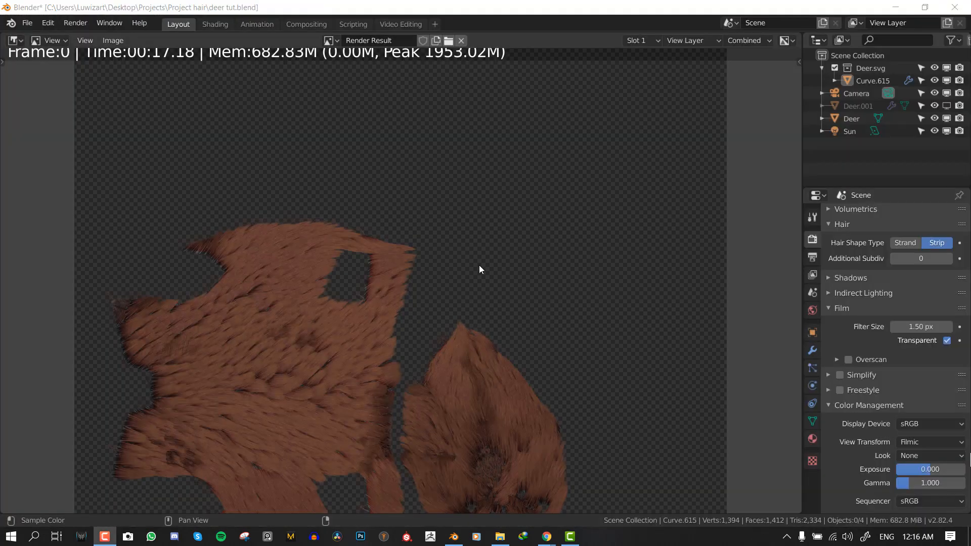
# Examine the rendered fur as a whole and up close, checking the strand detail and the transparent background
pyautogui.click(174, 352)
pyautogui.moveTo(226, 347); pyautogui.dragTo(321, 205, button='middle')
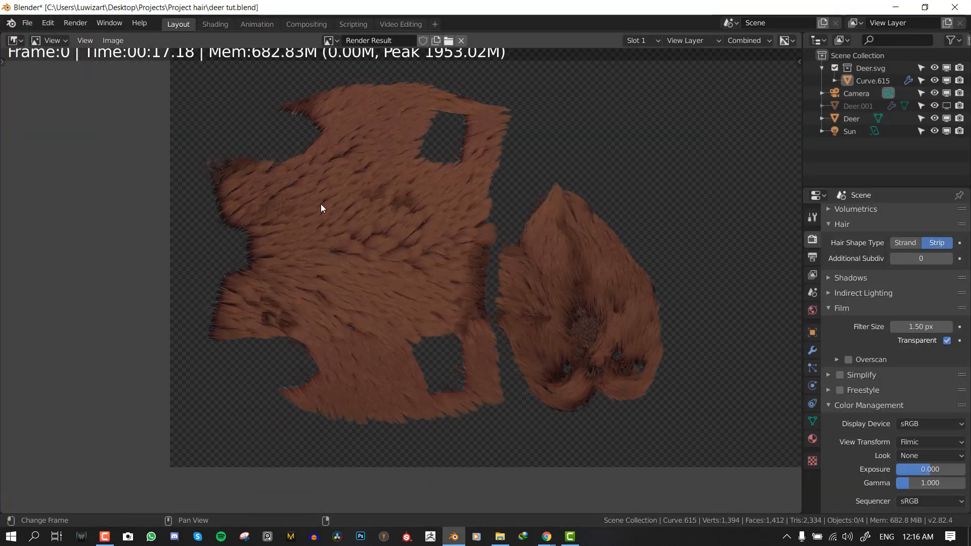
pyautogui.scroll(5, 278, 236)
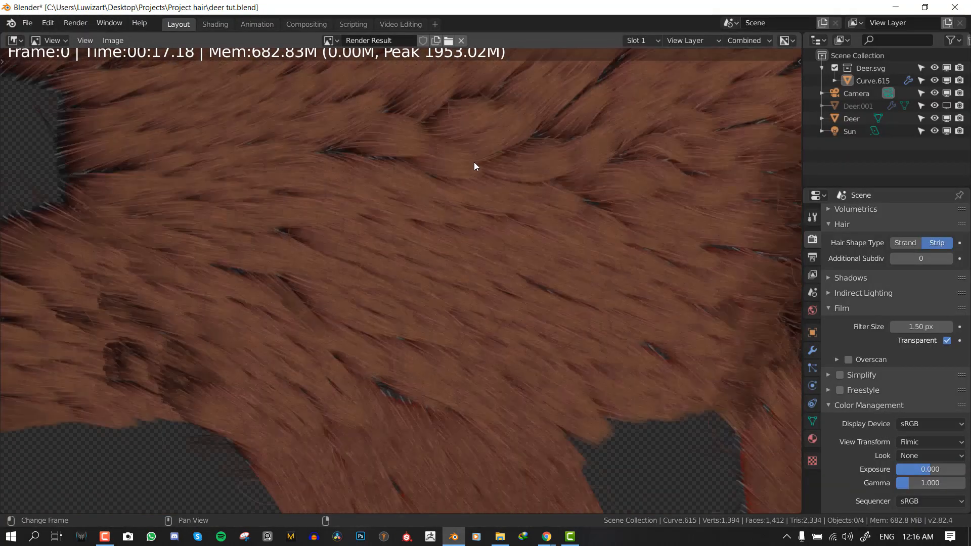
pyautogui.scroll(-4, 476, 172)
pyautogui.scroll(4, 565, 207)
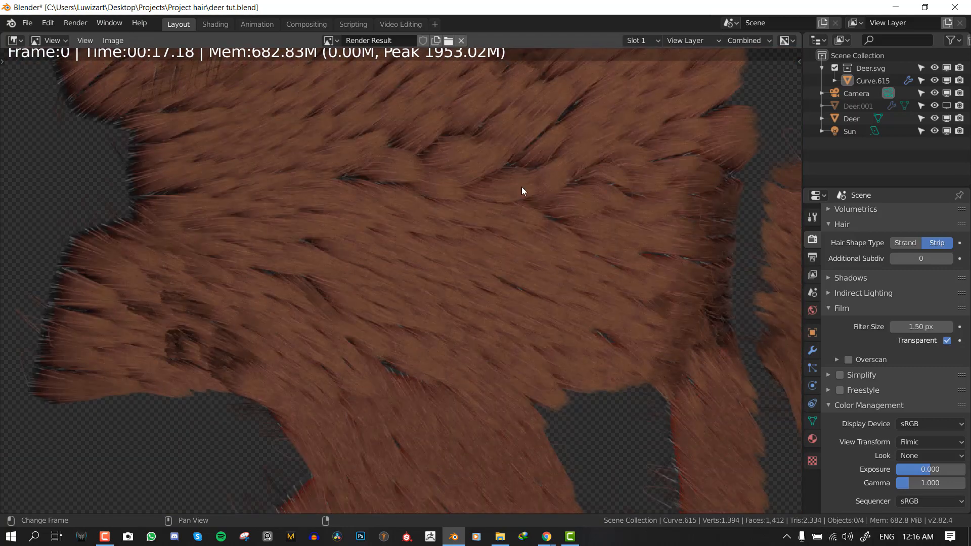
pyautogui.scroll(-1, 522, 190)
pyautogui.scroll(-4, 464, 210)
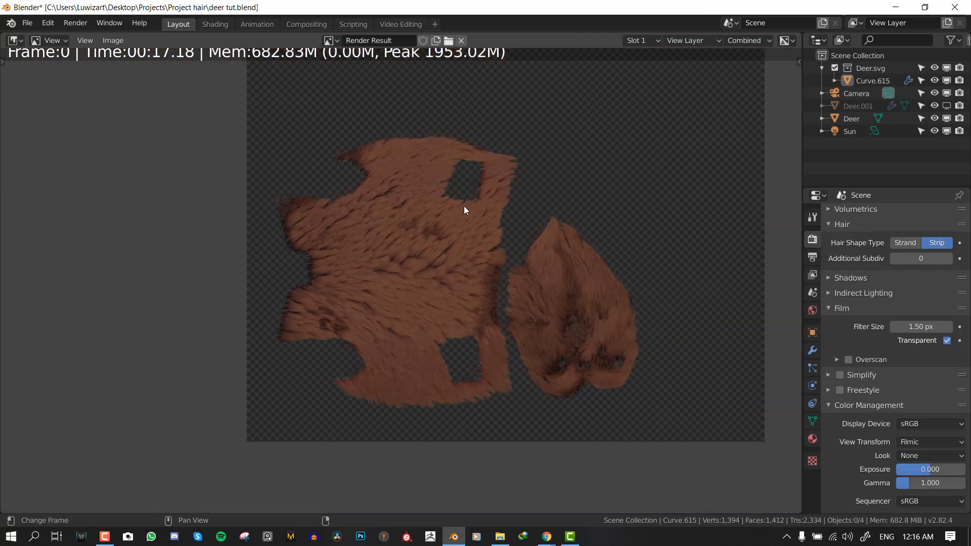
pyautogui.scroll(4, 476, 232)
pyautogui.scroll(-3, 468, 235)
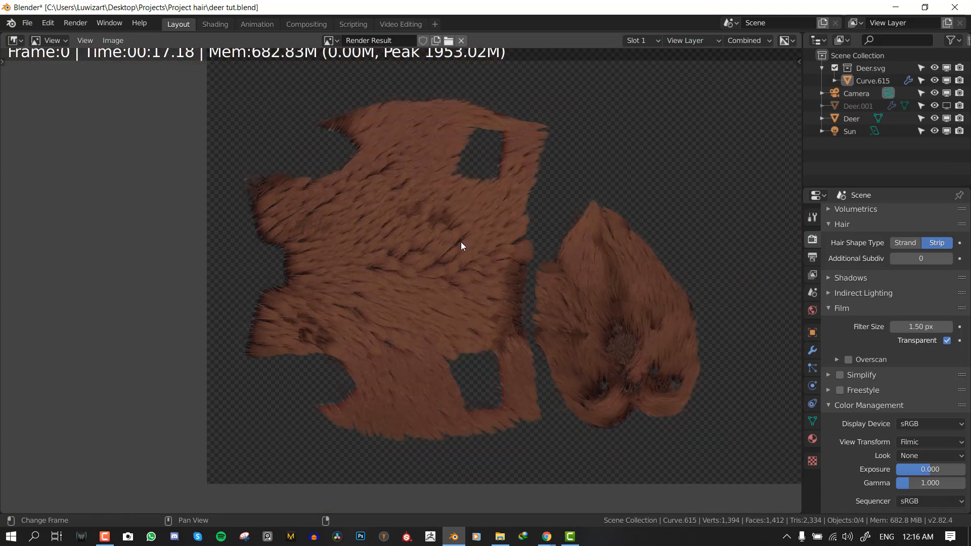
pyautogui.scroll(5, 428, 230)
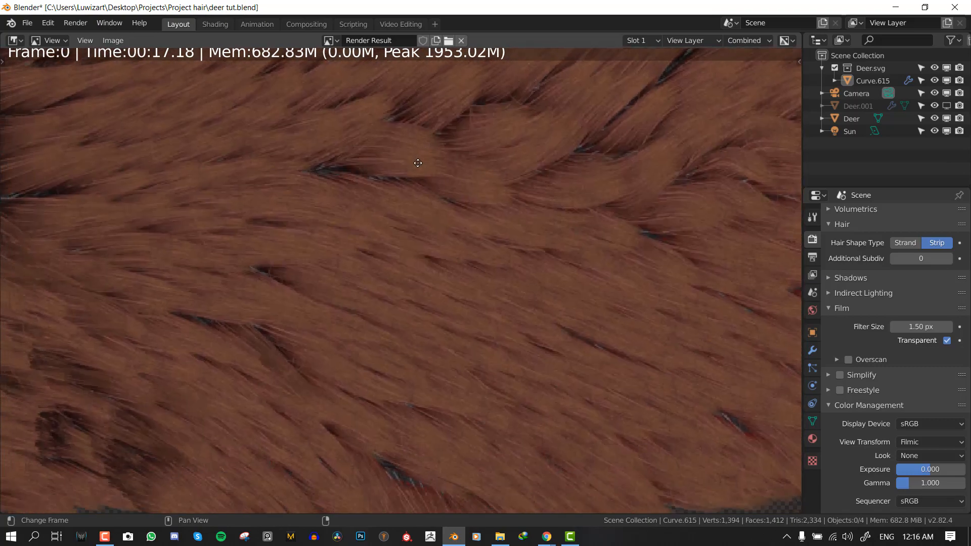
pyautogui.scroll(-4, 445, 187)
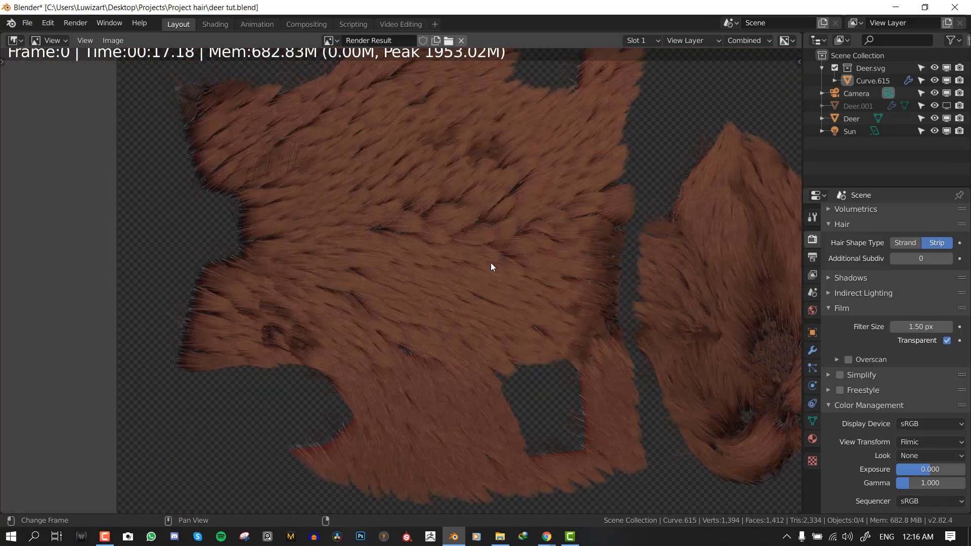
# Review the output dimensions and examine how sharp the fur is at that resolution
pyautogui.click(813, 257)
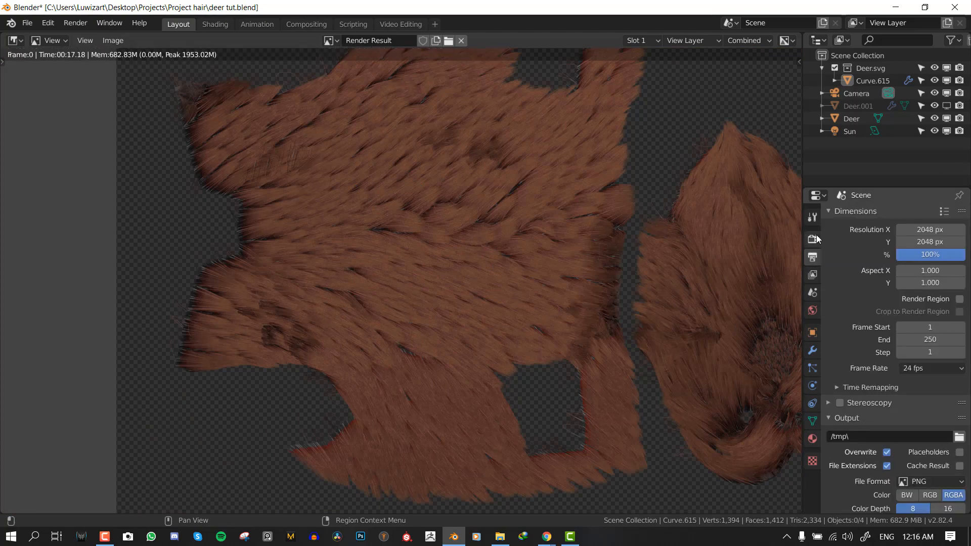
pyautogui.scroll(5, 599, 247)
pyautogui.scroll(-6, 599, 236)
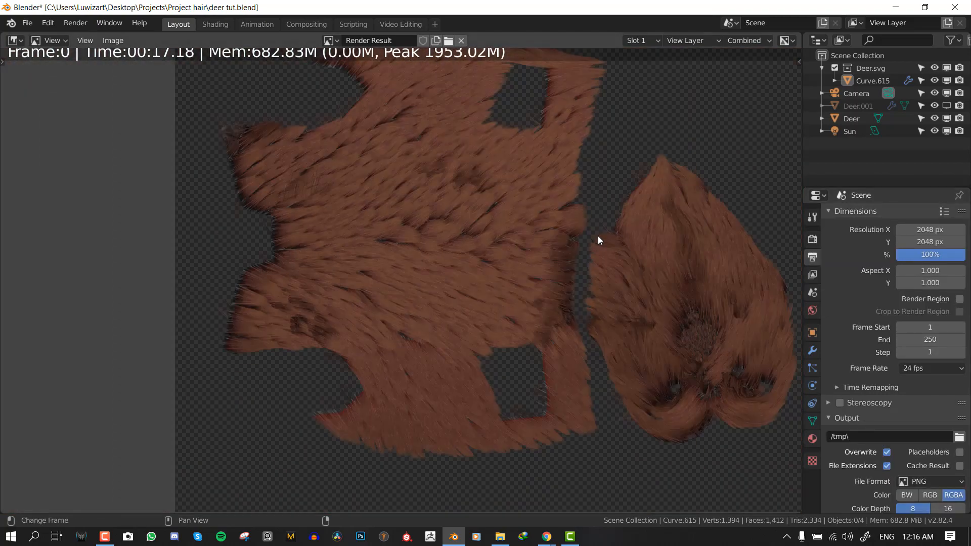
pyautogui.scroll(3, 587, 222)
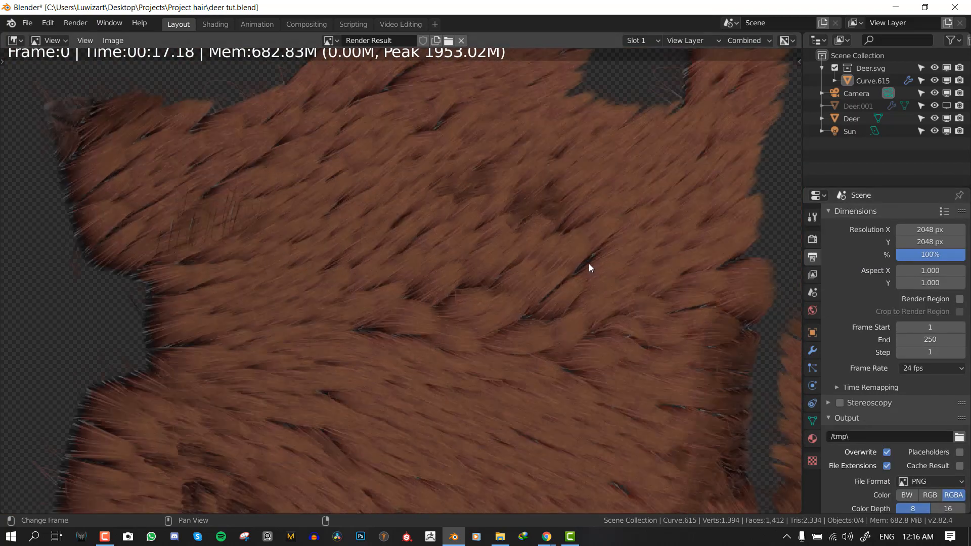
pyautogui.moveTo(590, 267); pyautogui.dragTo(472, 257, button='middle')
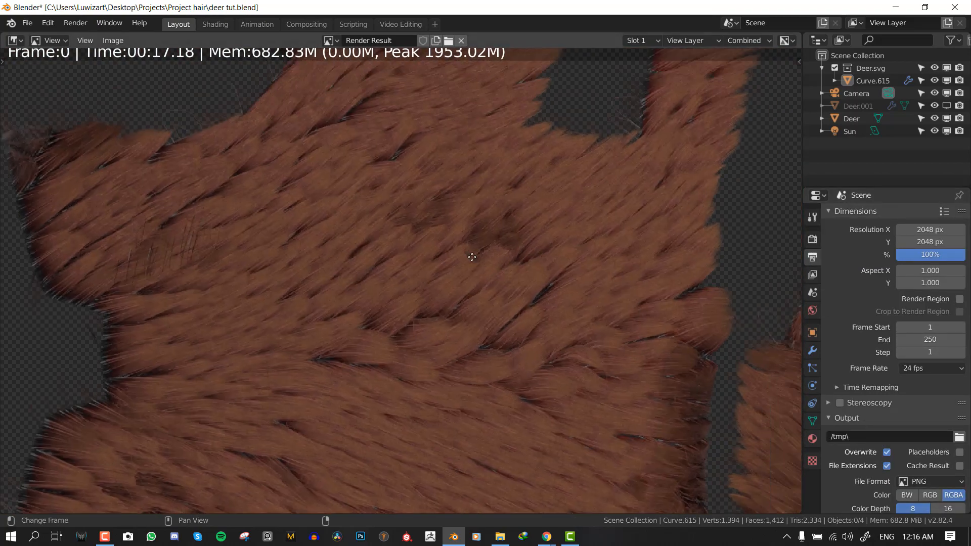
pyautogui.scroll(-5, 464, 254)
pyautogui.scroll(2, 315, 276)
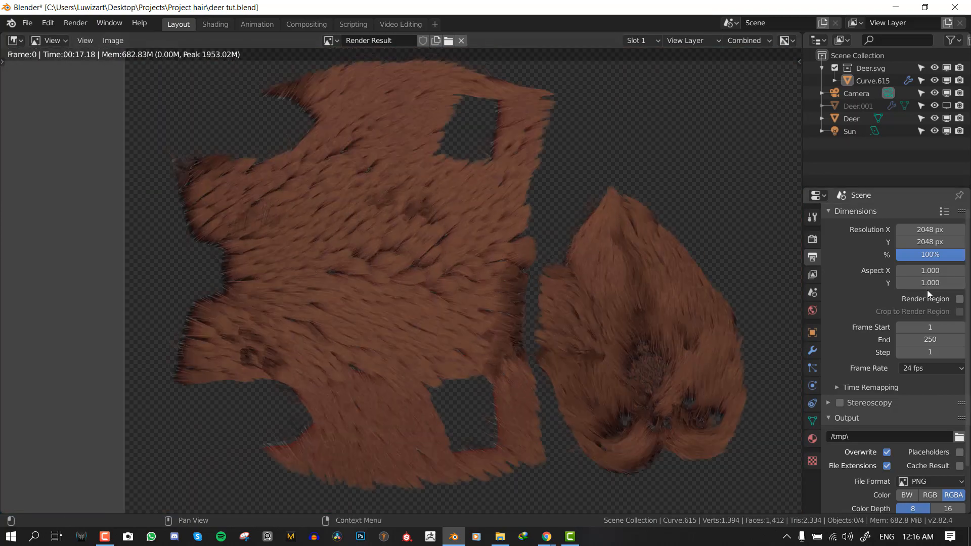
# Enable compositing nodes in the Compositing workspace, maximize the node editor, and space the Render Layers and Composite nodes apart
pyautogui.click(306, 23)
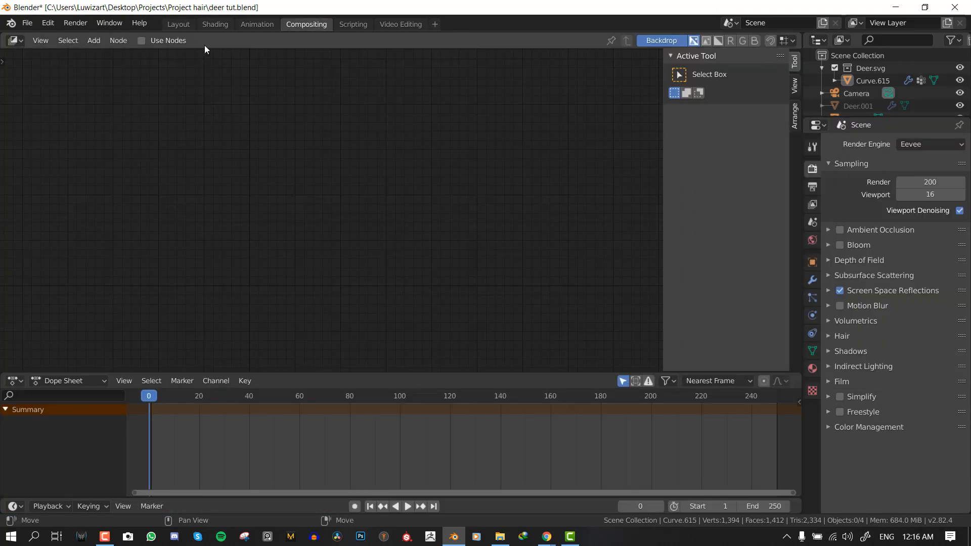
pyautogui.click(171, 42)
pyautogui.hotkey('ctrl', 'space')
pyautogui.scroll(3, 402, 163)
pyautogui.moveTo(552, 95); pyautogui.dragTo(634, 91)
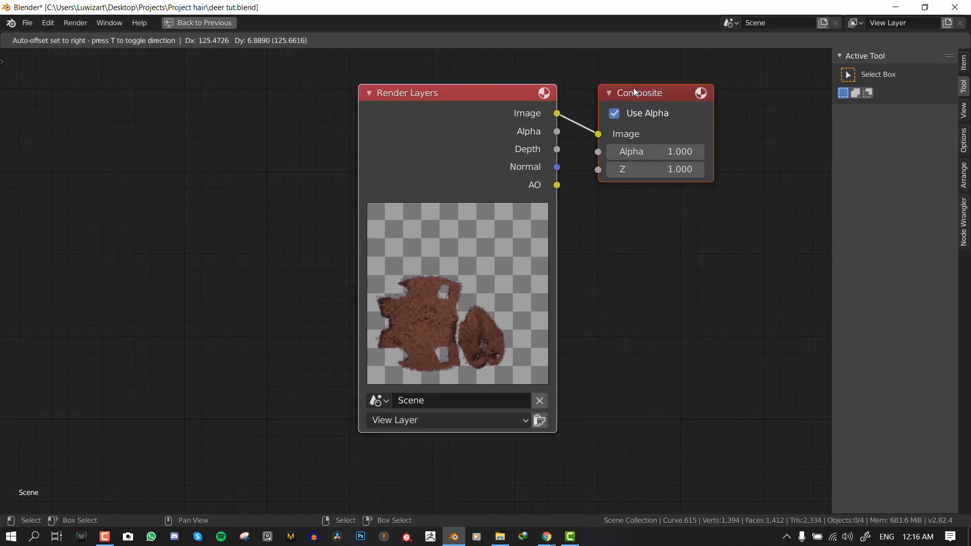
pyautogui.hotkey('alt', 'a')
pyautogui.moveTo(396, 121); pyautogui.dragTo(201, 119)
# Preview the Normal pass of the render layers through a Viewer node in the backdrop
pyautogui.keyDown('ctrl'); pyautogui.keyDown('shift'); pyautogui.click(332, 165); pyautogui.keyUp('shift'); pyautogui.keyUp('ctrl')
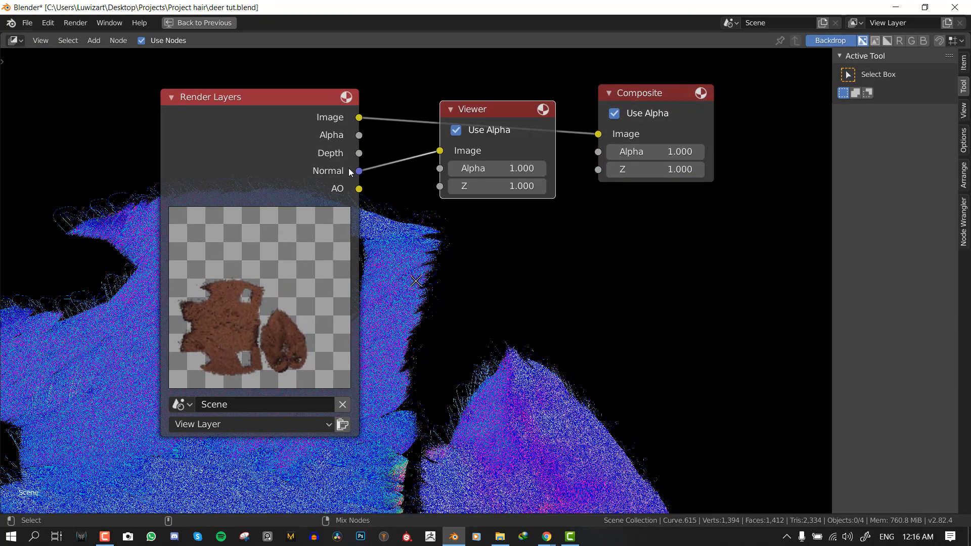
pyautogui.scroll(-2, 449, 269)
pyautogui.hotkey('ctrl', 'space')
pyautogui.hotkey('ctrl', 'space')
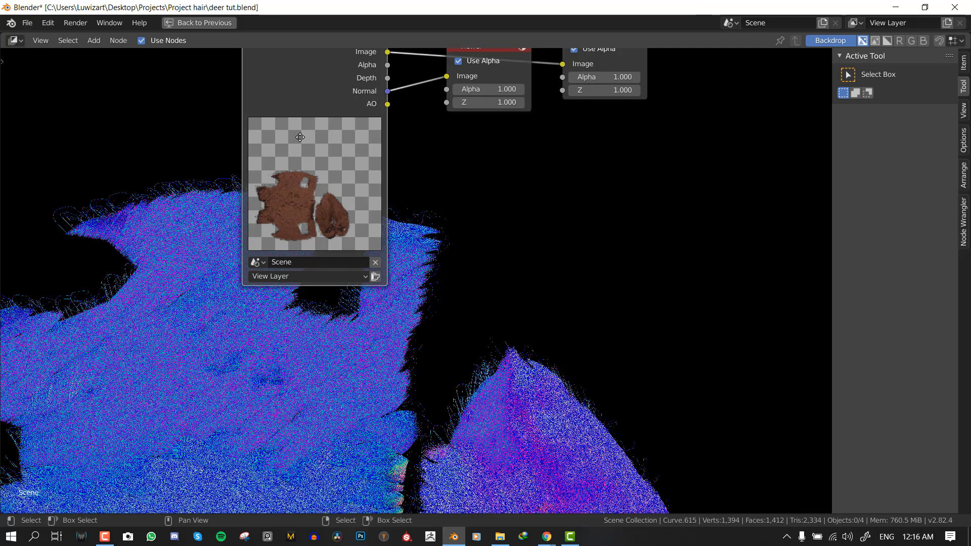
# Insert a Gaussian Blur node between the Normal pass and the Viewer, and make its size relative
pyautogui.moveTo(351, 101); pyautogui.dragTo(260, 161)
pyautogui.hotkey('shift', 'a')
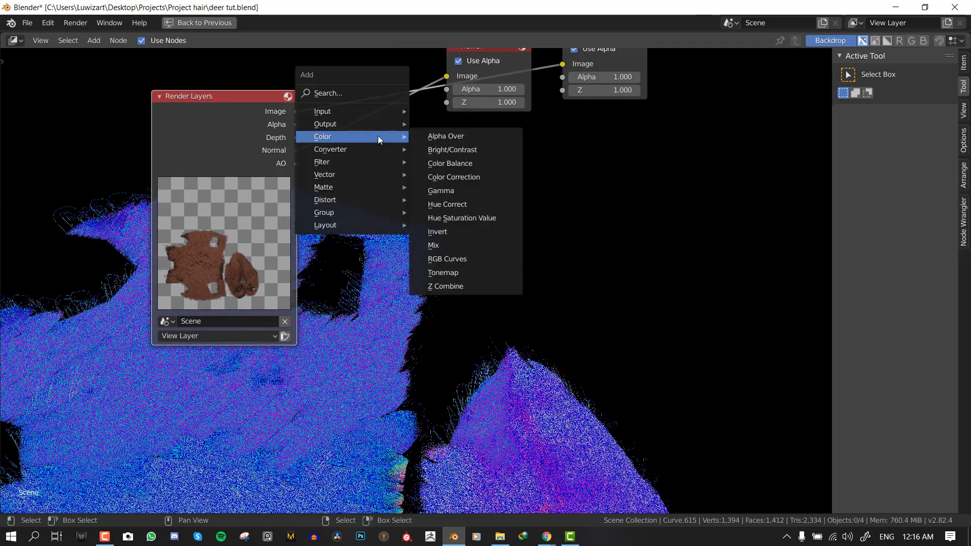
pyautogui.moveTo(384, 160)
pyautogui.click(440, 186)
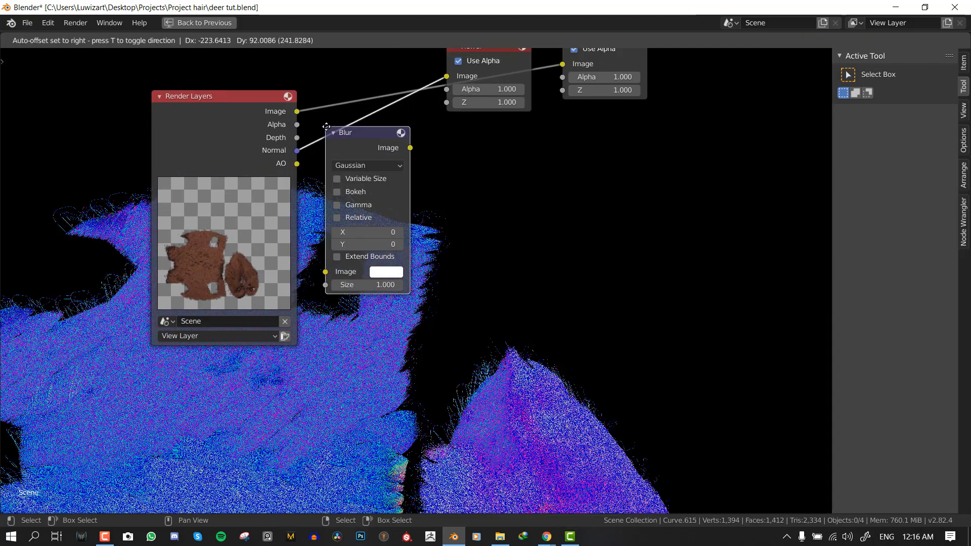
pyautogui.click(376, 207)
pyautogui.click(375, 219)
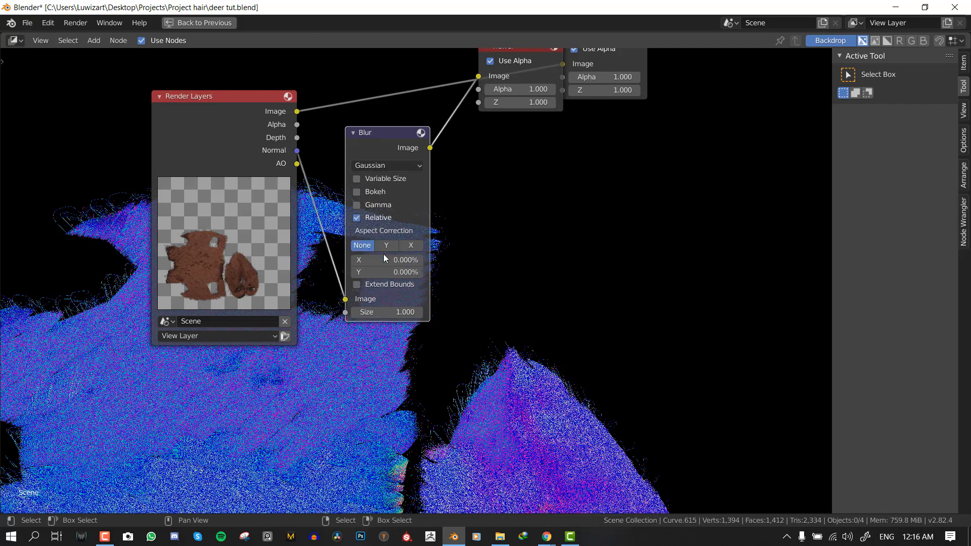
# Try relative blur sizes of 2% and 0.02% on both X and Y for the Normal pass
pyautogui.click(397, 259)
pyautogui.write('2')
pyautogui.press('Return')
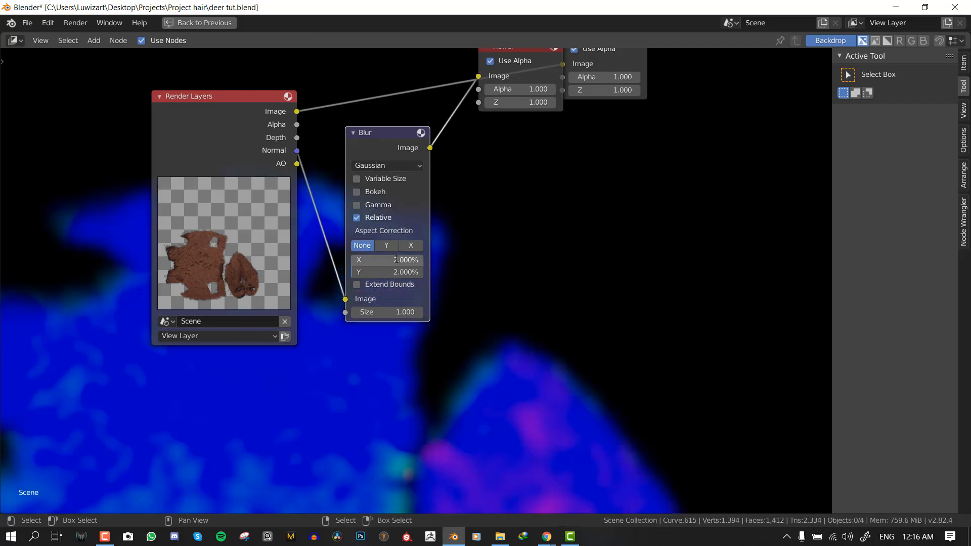
pyautogui.moveTo(396, 259); pyautogui.dragTo(397, 272)
pyautogui.write('.')
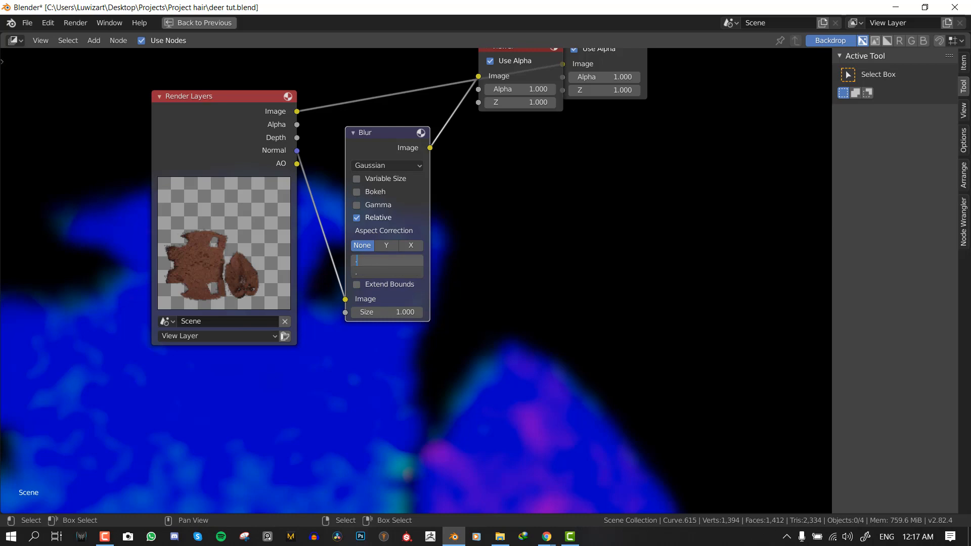
pyautogui.write('02')
pyautogui.press('Return')
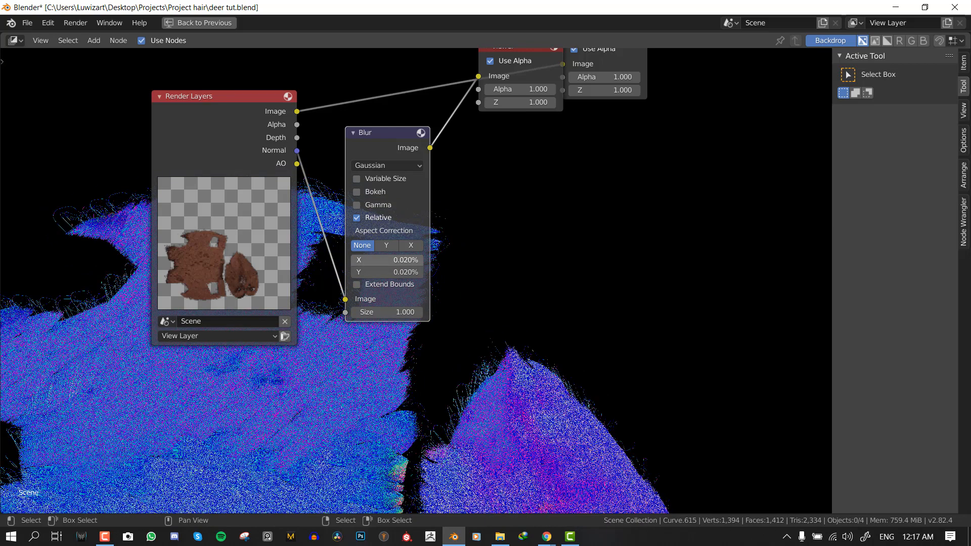
# Try relative blur sizes of 0.06% and 0.1% on both X and Y for the Normal pass
pyautogui.click(370, 217)
pyautogui.click(370, 217)
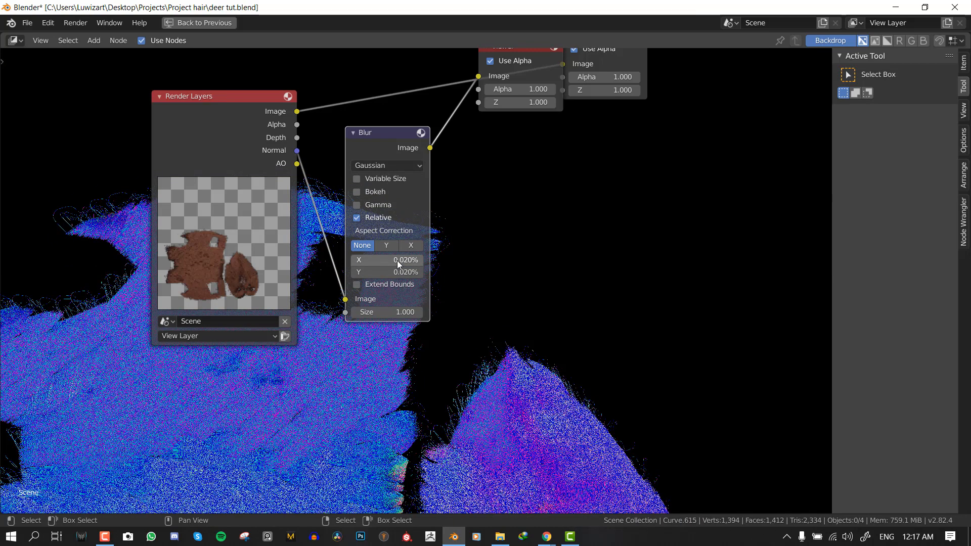
pyautogui.moveTo(397, 260); pyautogui.dragTo(396, 272)
pyautogui.write('.')
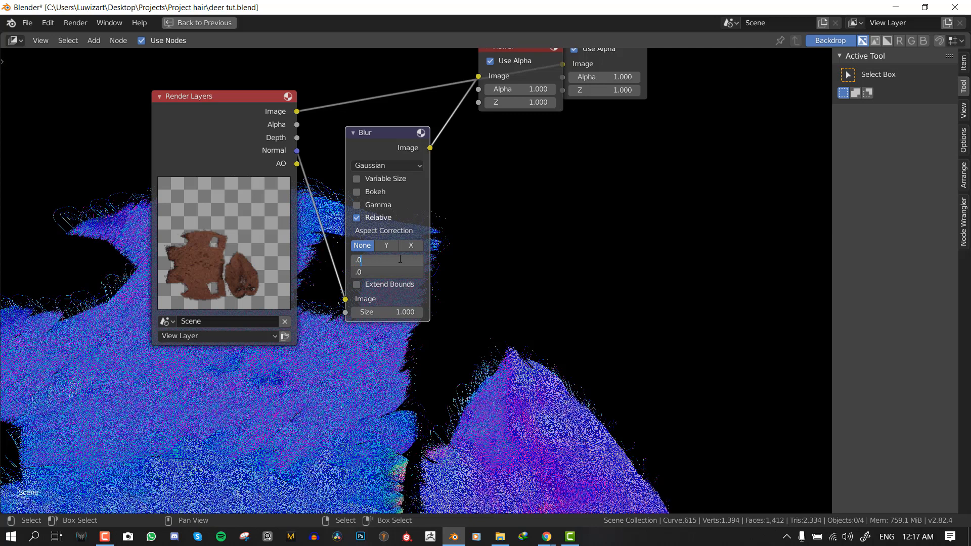
pyautogui.write('06')
pyautogui.press('Return')
pyautogui.moveTo(401, 259); pyautogui.dragTo(401, 272)
pyautogui.write('.1')
pyautogui.press('Return')
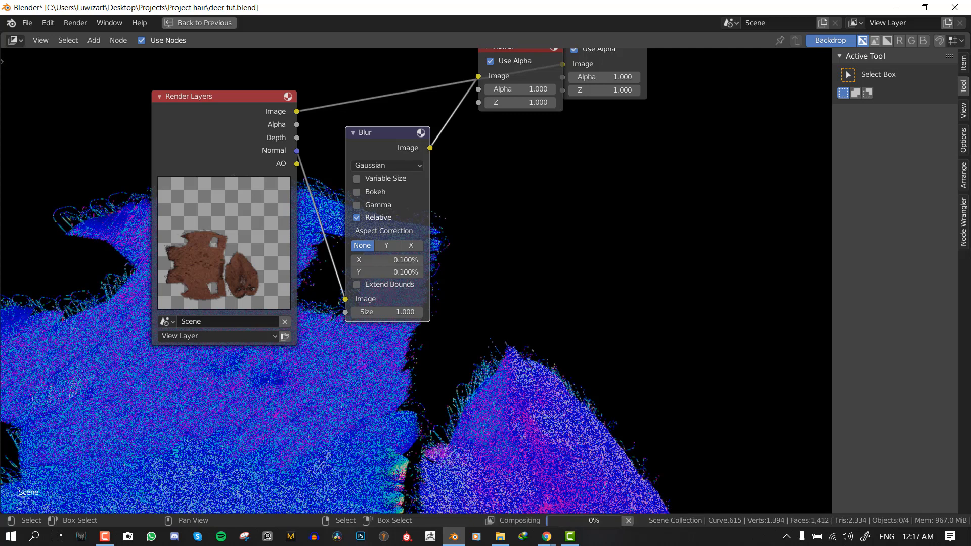
# Delete the Blur node while keeping the Normal pass linked to the Viewer
pyautogui.moveTo(392, 137); pyautogui.dragTo(397, 120, button='middle')
pyautogui.hotkey('ctrl', 'x')
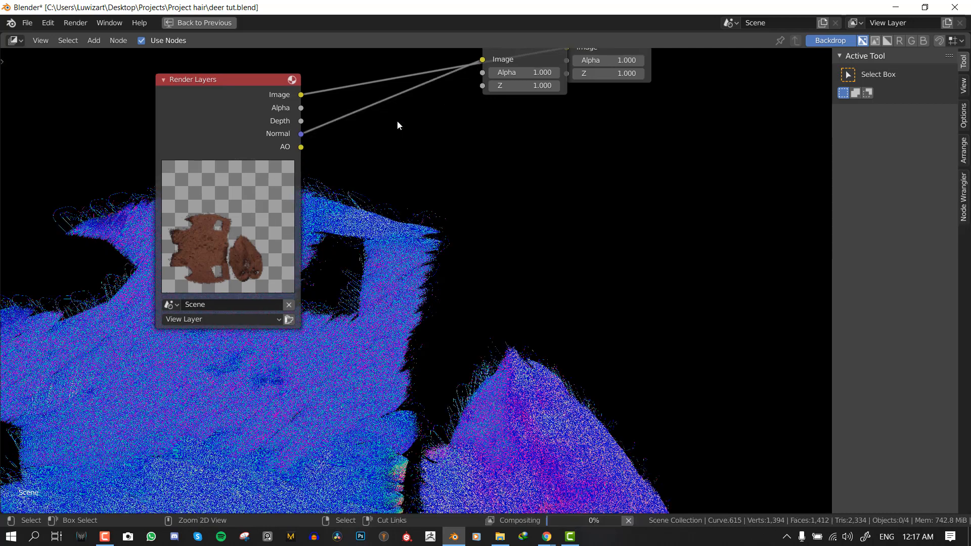
# Reposition the Render Layers node to leave free space before the Viewer node
pyautogui.moveTo(381, 199); pyautogui.dragTo(530, 199, button='middle')
pyautogui.scroll(1, 501, 162)
pyautogui.moveTo(458, 226); pyautogui.dragTo(418, 231, button='middle')
pyautogui.moveTo(348, 116); pyautogui.dragTo(325, 118)
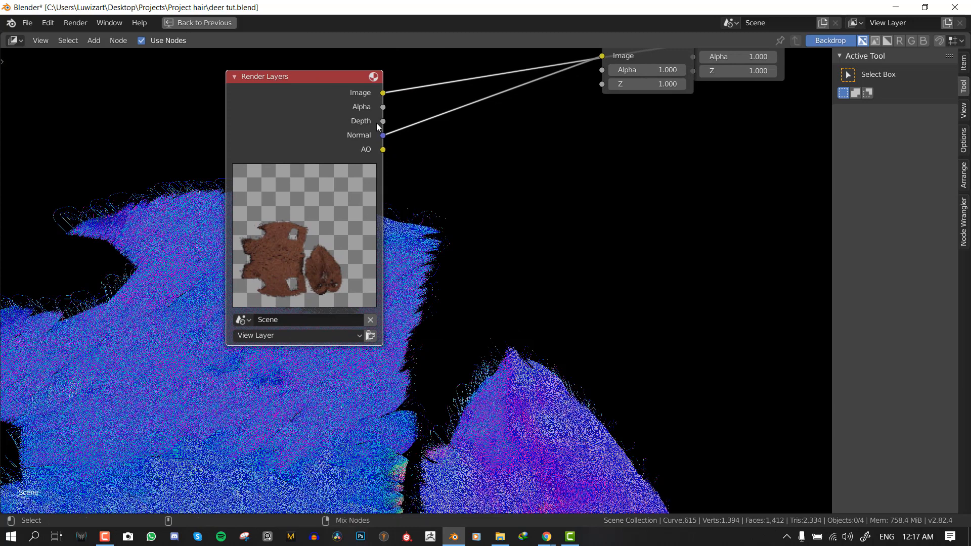
# Preview the AO, Alpha and Depth passes in the Viewer, and link the Image output back to it
pyautogui.keyDown('ctrl'); pyautogui.keyDown('shift'); pyautogui.click(381, 153); pyautogui.keyUp('shift'); pyautogui.keyUp('ctrl')
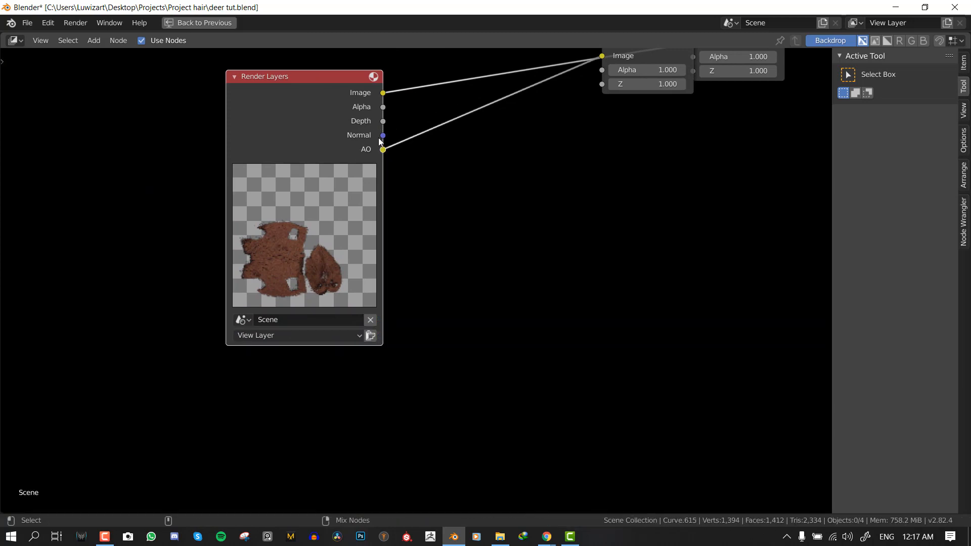
pyautogui.keyDown('ctrl'); pyautogui.keyDown('shift'); pyautogui.click(382, 109); pyautogui.keyUp('shift'); pyautogui.keyUp('ctrl')
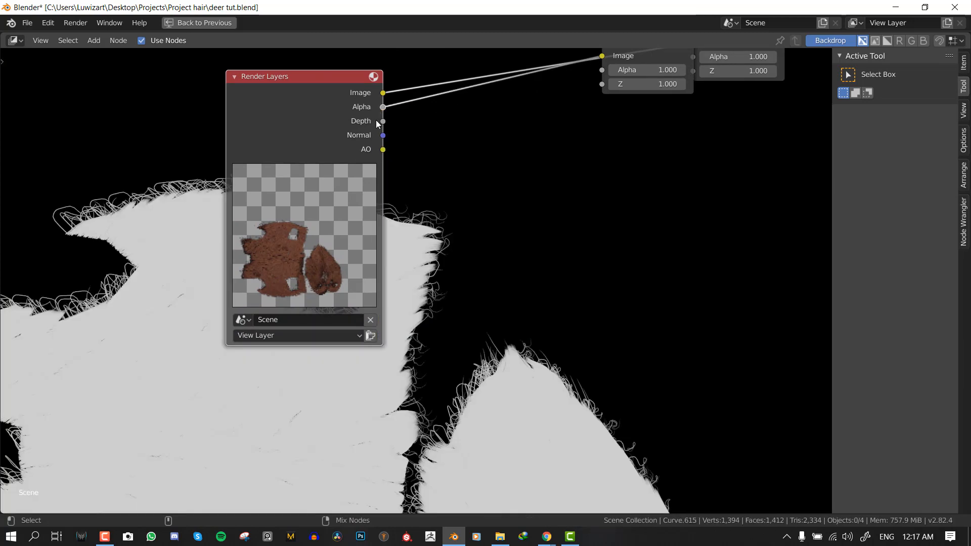
pyautogui.moveTo(309, 260); pyautogui.dragTo(304, 183, button='middle')
pyautogui.moveTo(320, 135); pyautogui.dragTo(346, 331, button='middle')
pyautogui.keyDown('ctrl'); pyautogui.keyDown('shift'); pyautogui.click(386, 217); pyautogui.keyUp('shift'); pyautogui.keyUp('ctrl')
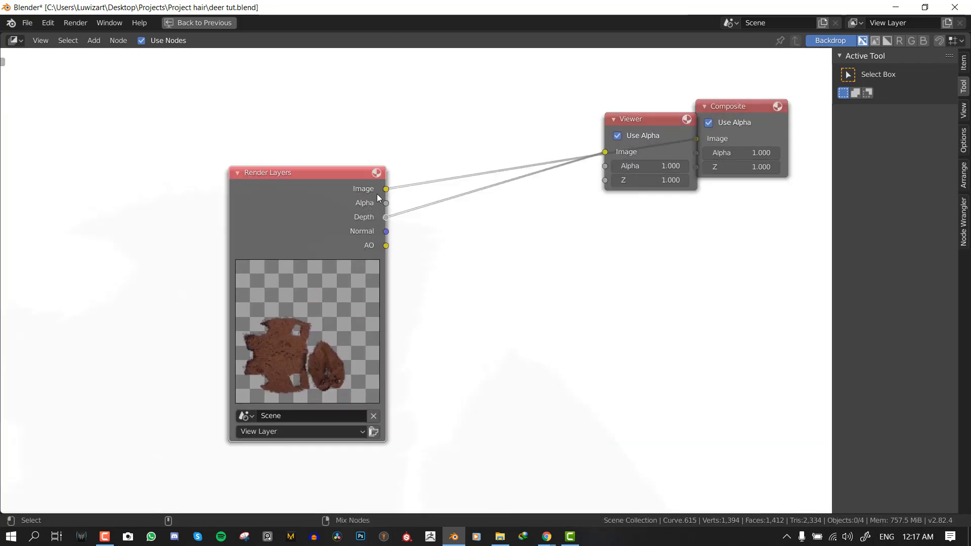
pyautogui.keyDown('ctrl'); pyautogui.keyDown('shift'); pyautogui.click(385, 197); pyautogui.keyUp('shift'); pyautogui.keyUp('ctrl')
pyautogui.scroll(-2, 447, 242)
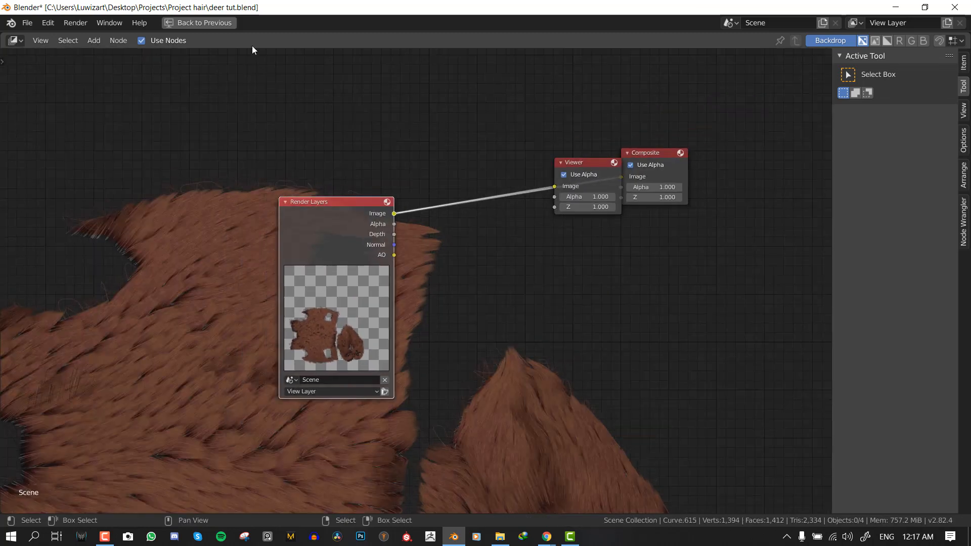
# Turn off Use Nodes in the compositor and return to the 3D viewport in the Layout workspace
pyautogui.click(219, 23)
pyautogui.click(178, 24)
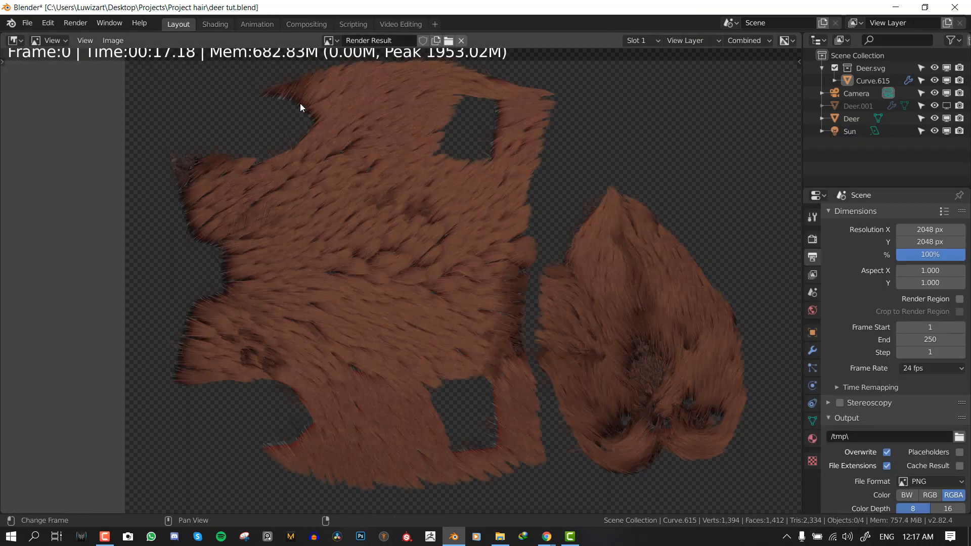
pyautogui.click(307, 24)
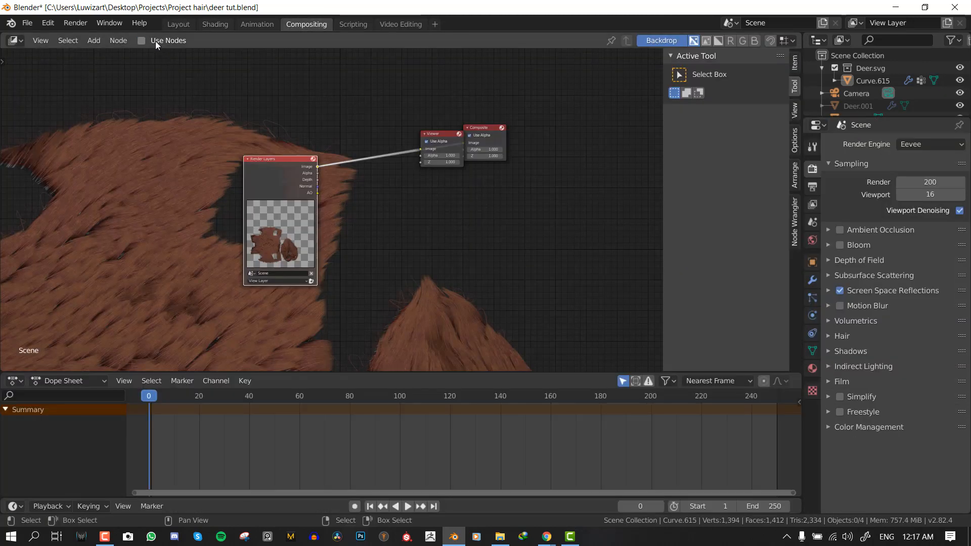
pyautogui.click(178, 24)
pyautogui.press('Escape')
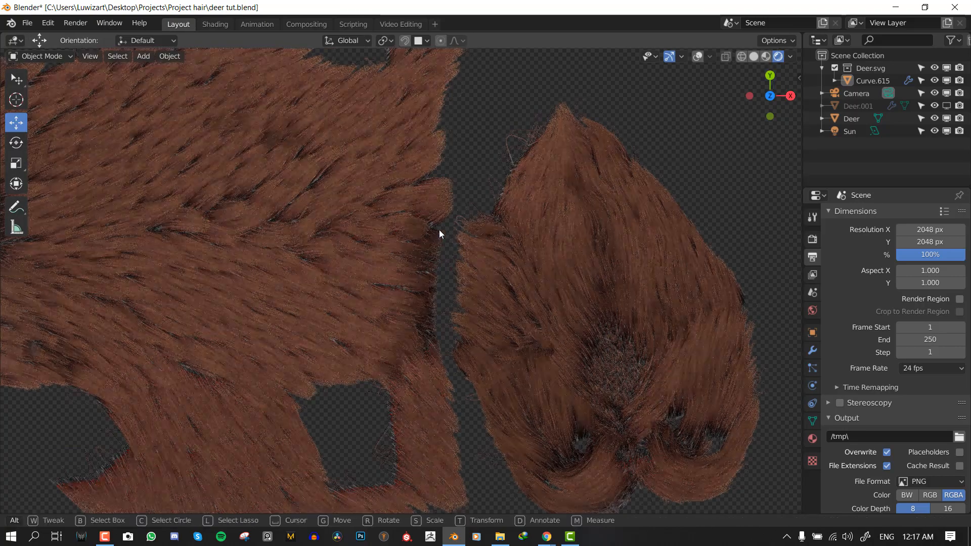
pyautogui.scroll(-4, 494, 258)
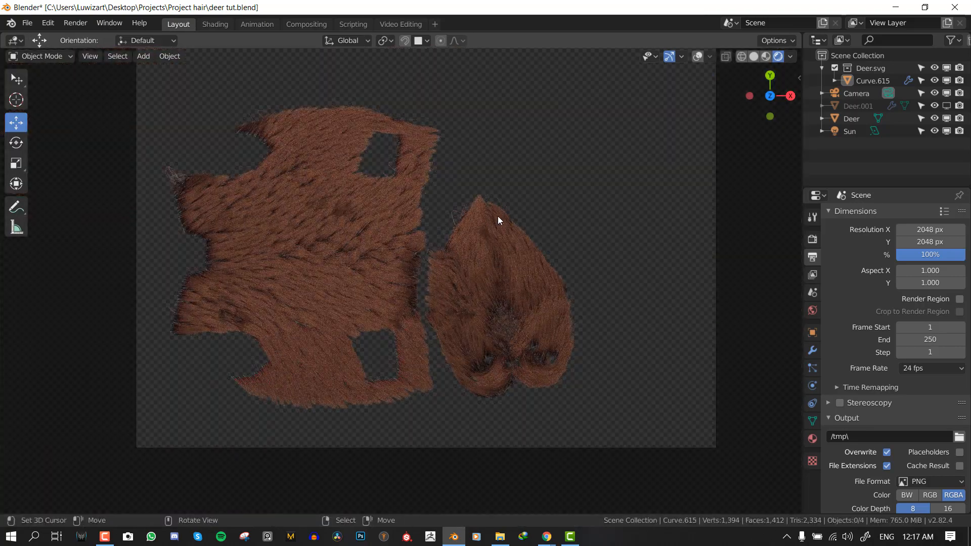
# Save the render result to the Desktop as "Deer texture.png" in PNG format with RGBA color
pyautogui.press('F11')
pyautogui.scroll(5, 494, 295)
pyautogui.hotkey('alt', 's')
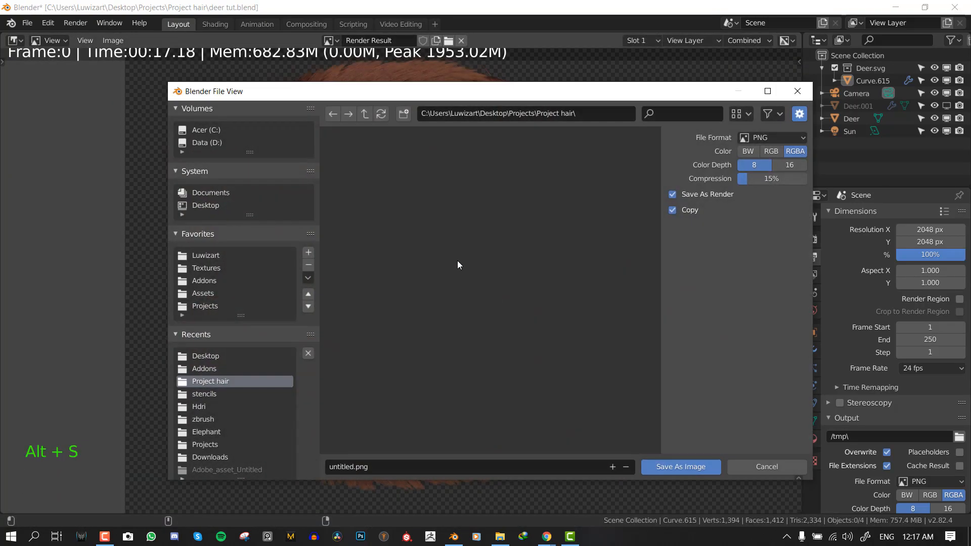
pyautogui.click(209, 205)
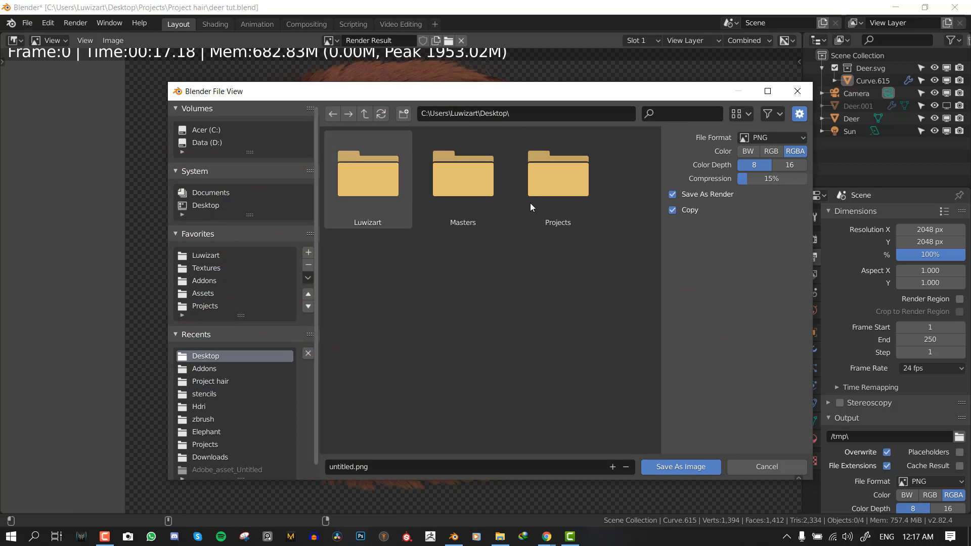
pyautogui.click(521, 466)
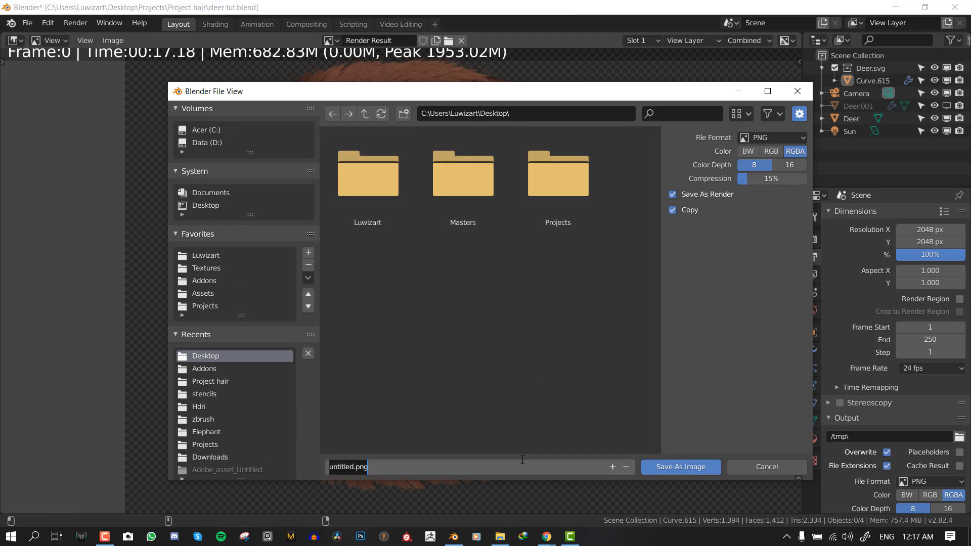
pyautogui.write('Deer te')
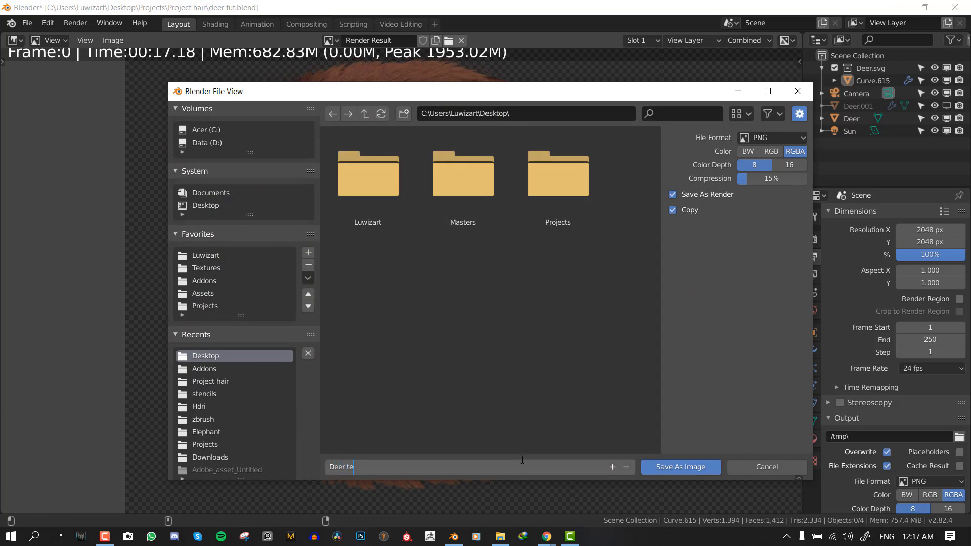
pyautogui.write('xture')
pyautogui.press('Return')
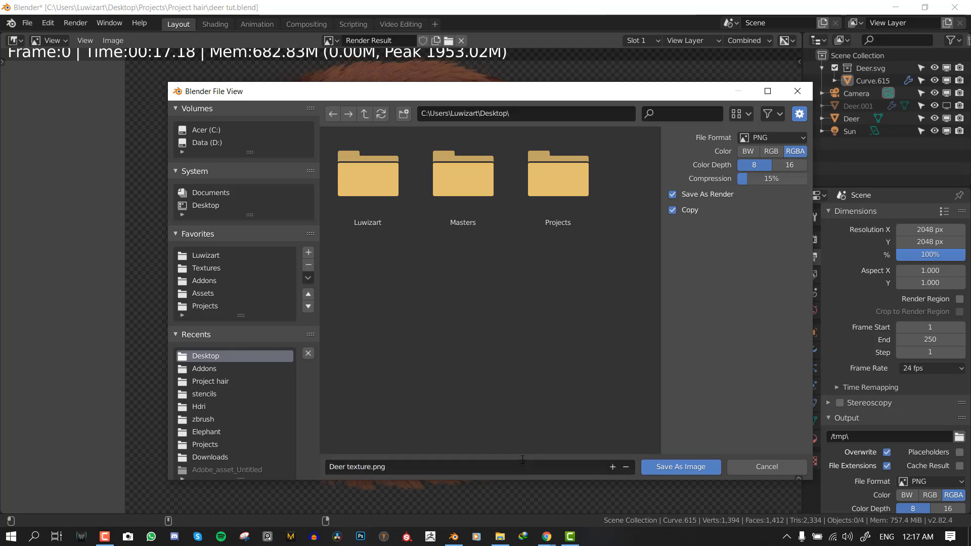
pyautogui.click(690, 468)
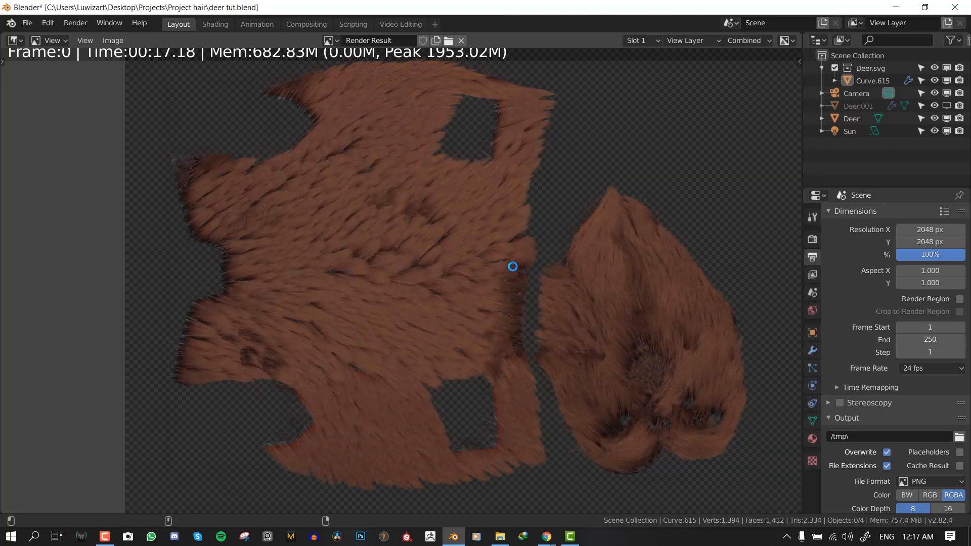
# Close the render result and switch the 3D viewport to solid shading
pyautogui.press('Escape')
pyautogui.scroll(3, 501, 255)
pyautogui.hotkey('ctrl', 'space')
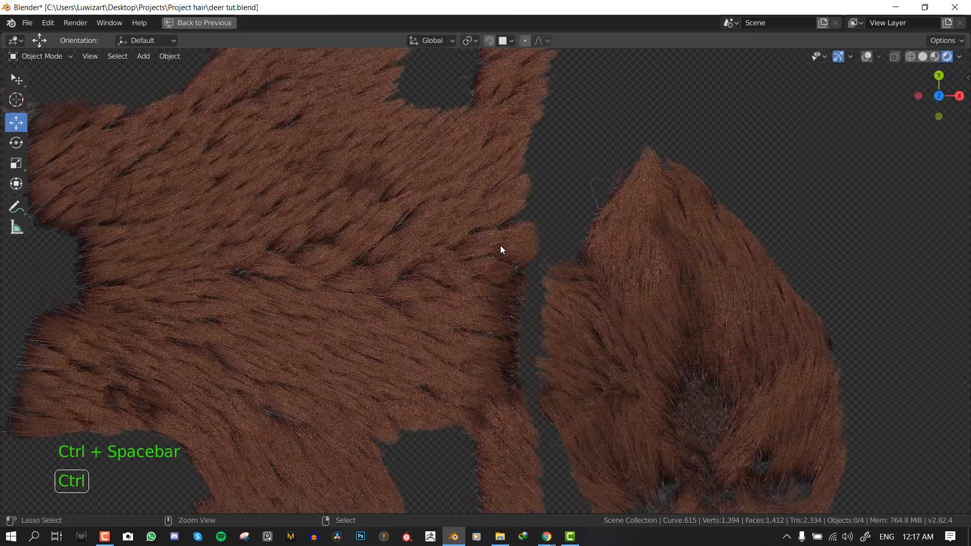
pyautogui.scroll(-5, 500, 245)
pyautogui.click(205, 27)
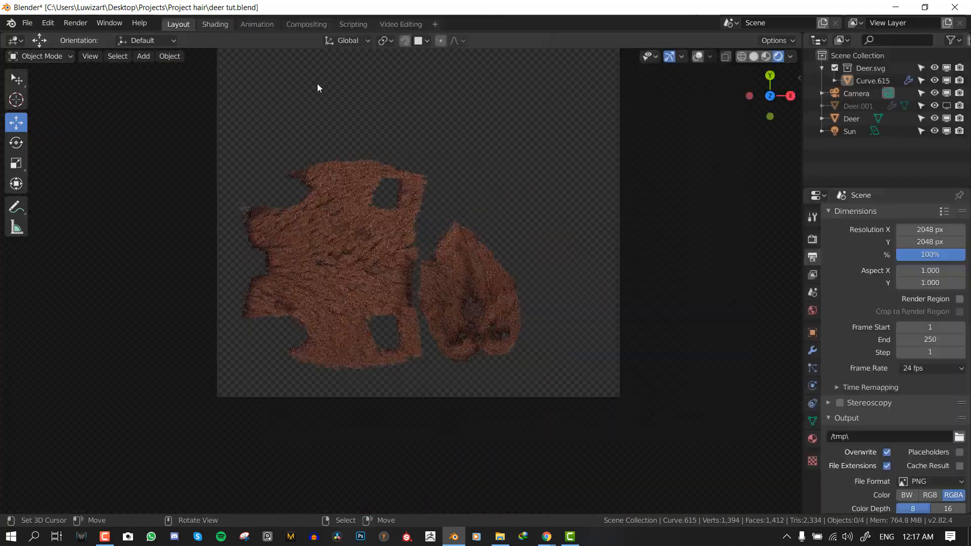
pyautogui.press('z')
pyautogui.click(637, 209)
pyautogui.moveTo(512, 237); pyautogui.dragTo(504, 212, button='middle')
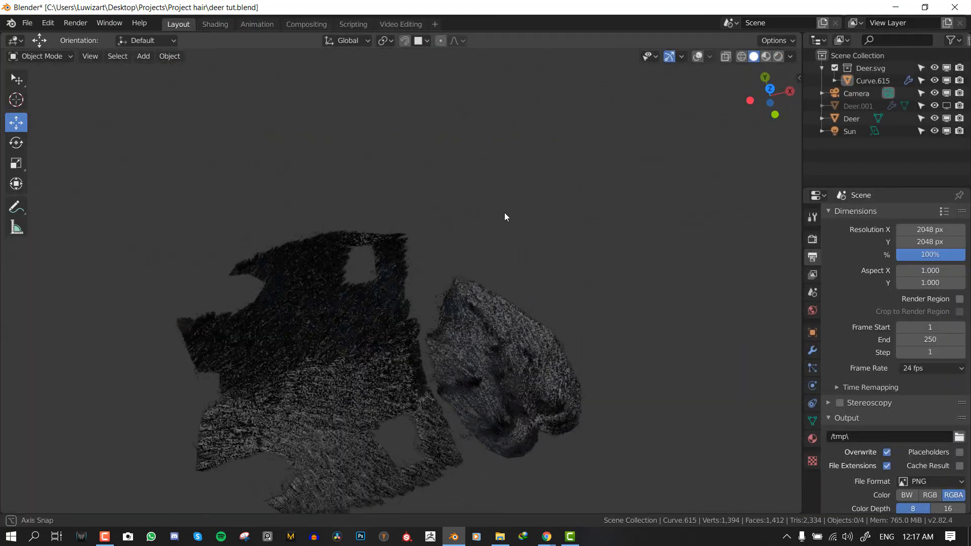
pyautogui.scroll(-2, 505, 213)
# Show the viewport overlays and set the children display amount of the flat fur mesh Curve.615 to 2
pyautogui.click(361, 301)
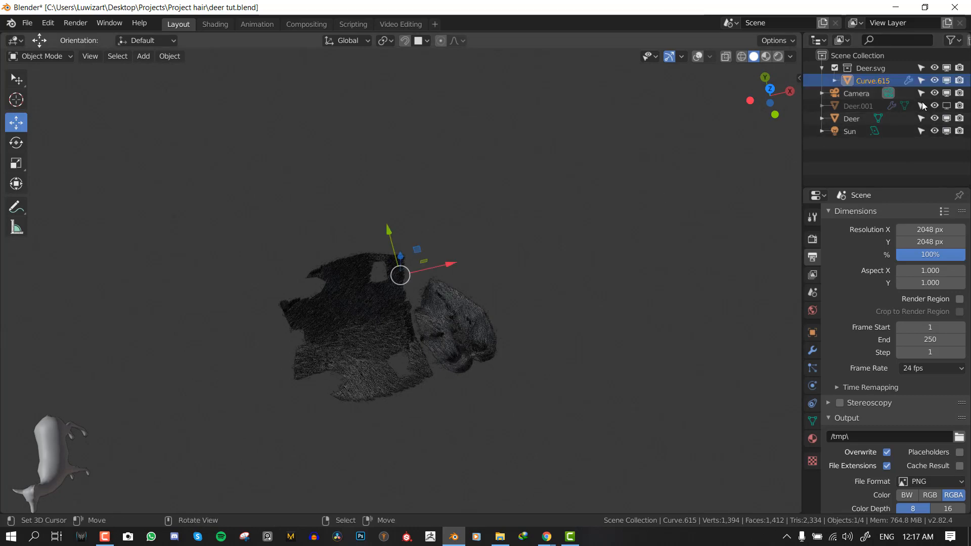
pyautogui.click(697, 56)
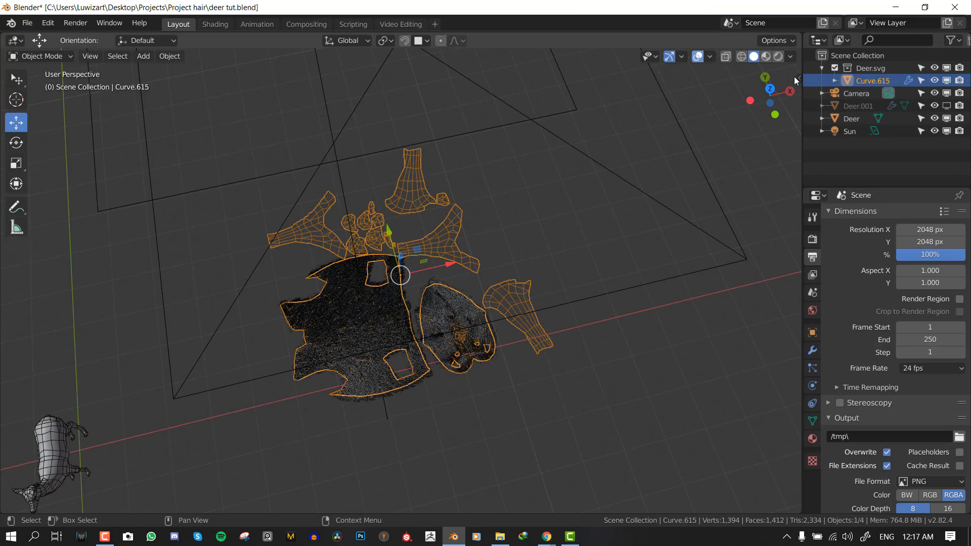
pyautogui.click(812, 368)
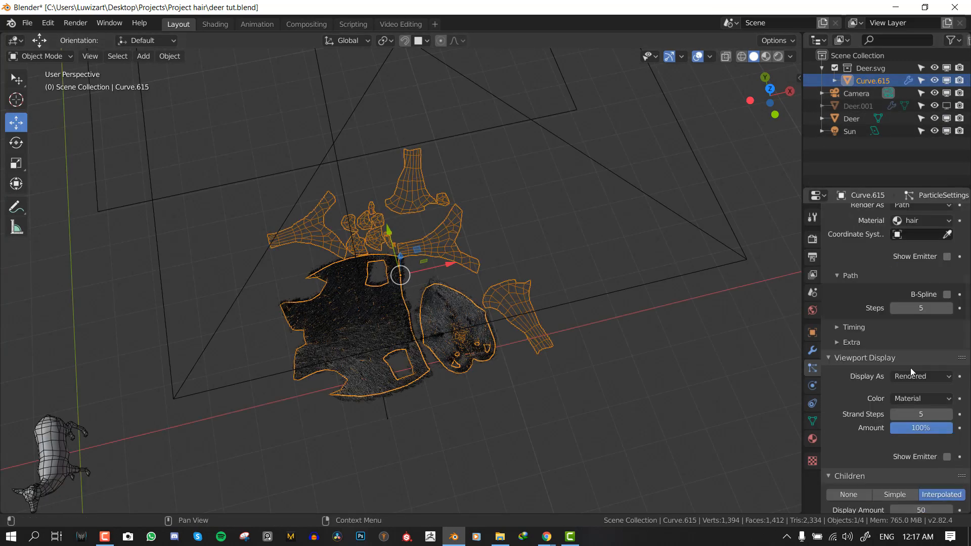
pyautogui.scroll(-5, 918, 438)
pyautogui.click(919, 410)
pyautogui.write('2')
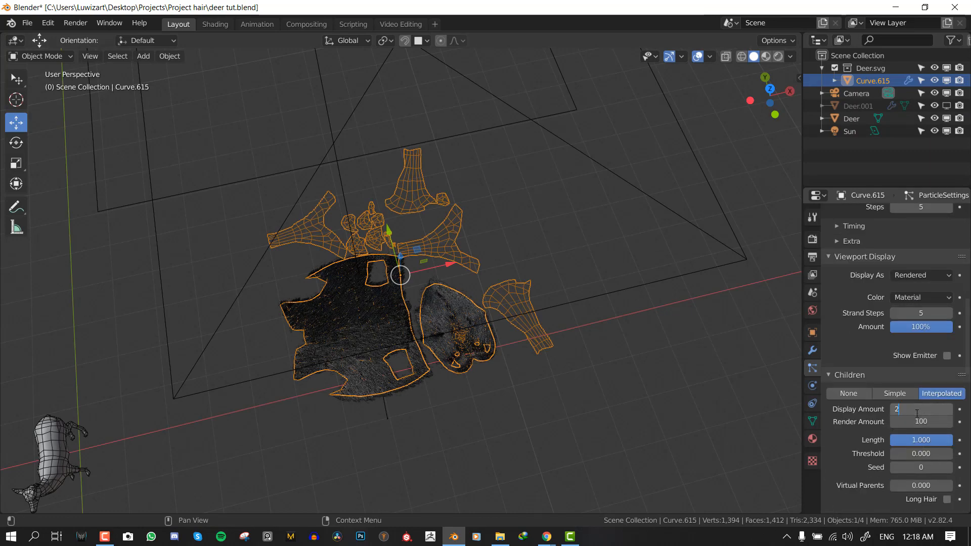
pyautogui.press('Return')
# Disable Curve.615, the Sun and the Camera in the viewport
pyautogui.click(947, 81)
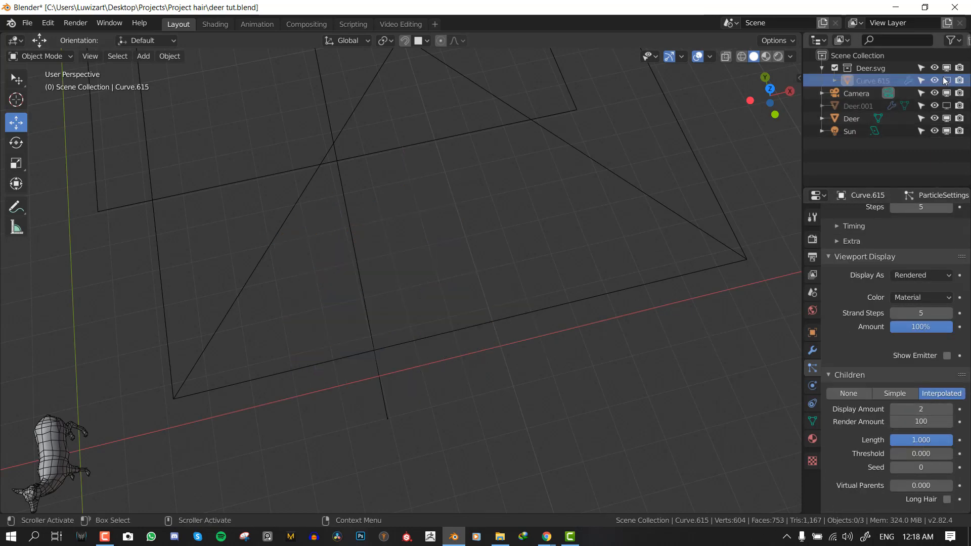
pyautogui.scroll(-6, 462, 320)
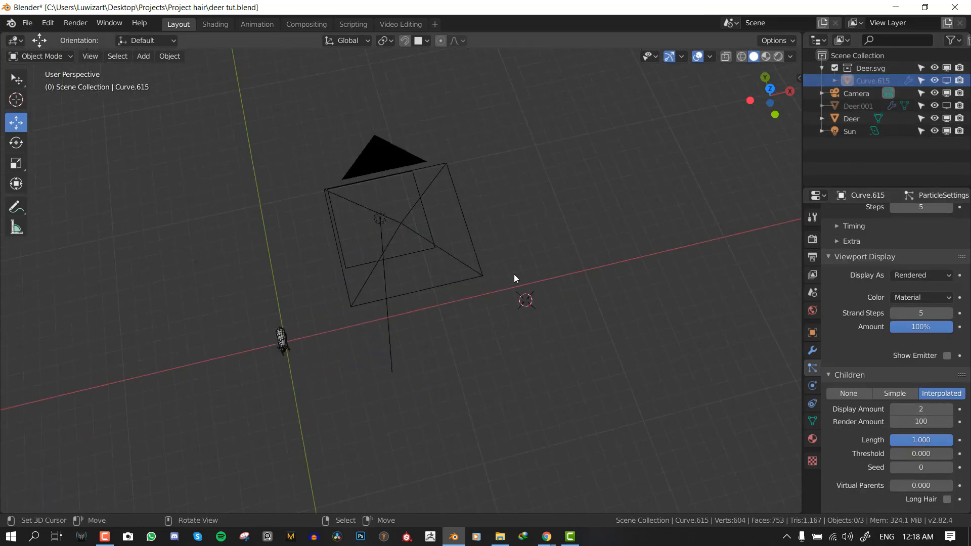
pyautogui.click(947, 131)
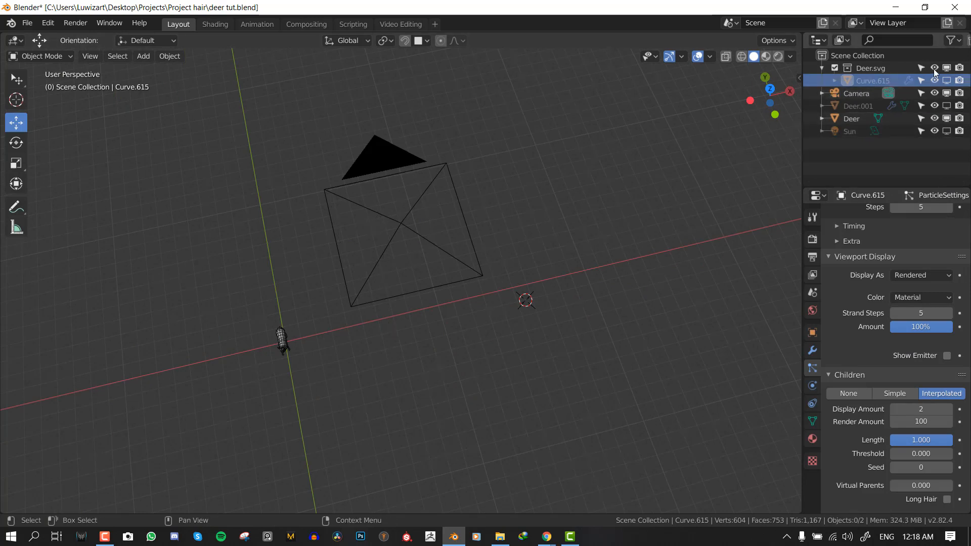
pyautogui.click(947, 94)
# Select the Deer model in the front orthographic view
pyautogui.moveTo(299, 364); pyautogui.dragTo(256, 374, button='middle')
pyautogui.press('KP_1')
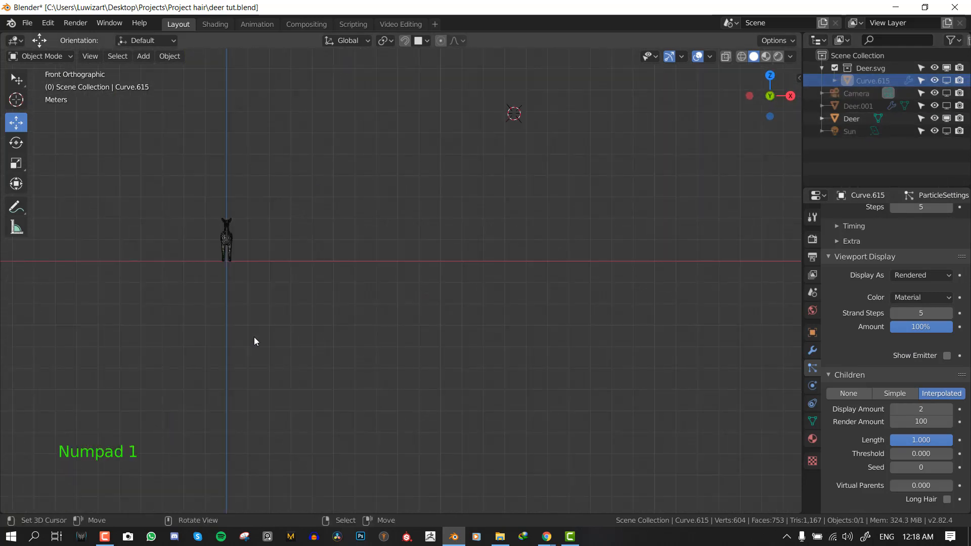
pyautogui.scroll(5, 214, 218)
pyautogui.keyDown('shift'); pyautogui.moveTo(214, 217); pyautogui.dragTo(244, 181, button='middle'); pyautogui.keyUp('shift')
pyautogui.keyDown('shift'); pyautogui.moveTo(180, 190); pyautogui.dragTo(484, 266, button='middle'); pyautogui.keyUp('shift')
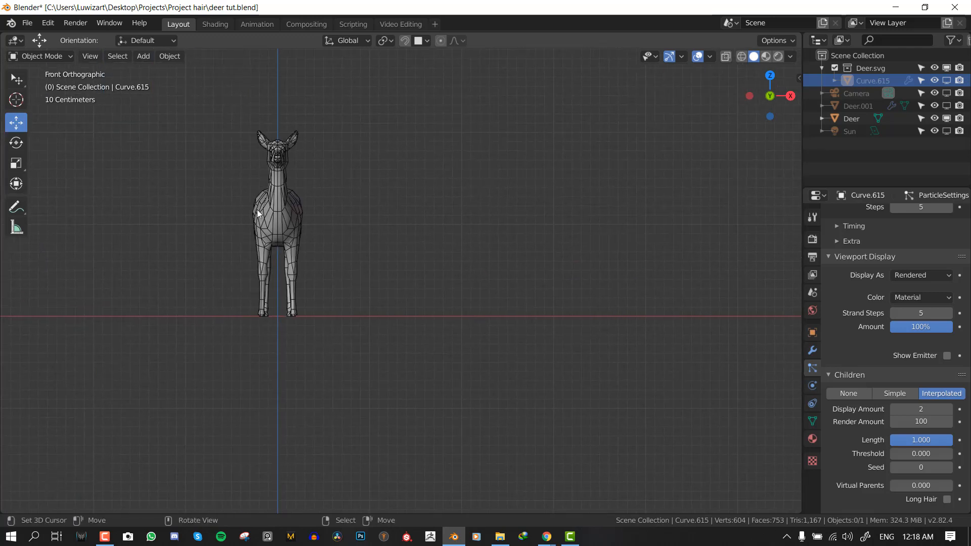
pyautogui.rightClick(257, 210)
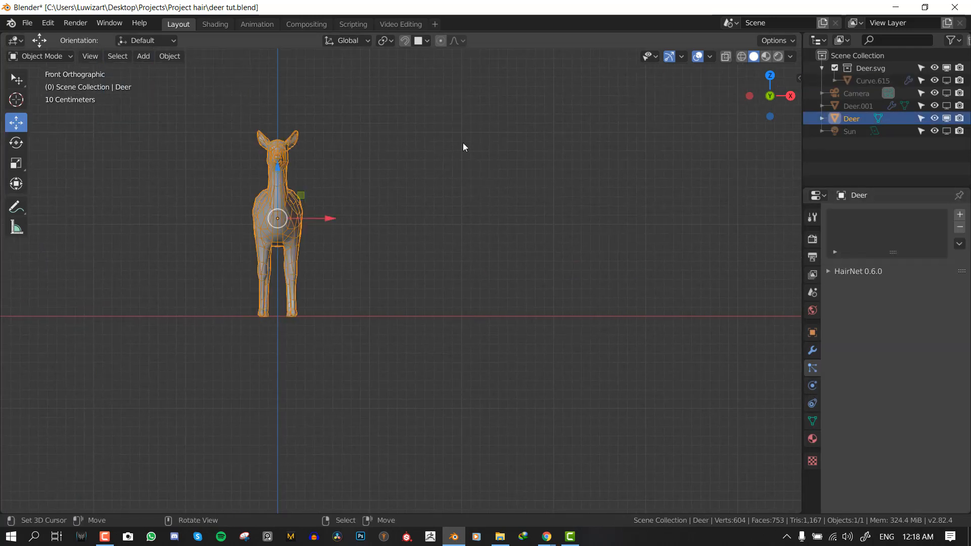
# In the Shading workspace, make a separate copy of the Deer model's shared material
pyautogui.click(213, 24)
pyautogui.press('KP_1')
pyautogui.scroll(4, 486, 147)
pyautogui.moveTo(602, 344)
pyautogui.mouseDown(button='middle')
pyautogui.moveTo(610, 352)
pyautogui.moveTo(789, 296)
pyautogui.mouseUp(button='middle')
pyautogui.scroll(4, 789, 297)
pyautogui.click(597, 278)
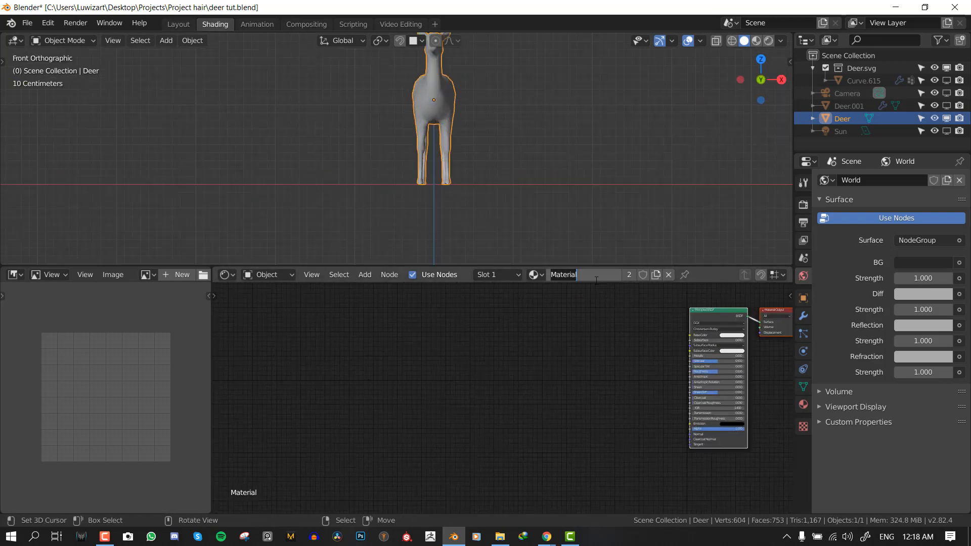
pyautogui.click(657, 274)
# Name the copied material "deer diff"
pyautogui.click(603, 275)
pyautogui.write('deer')
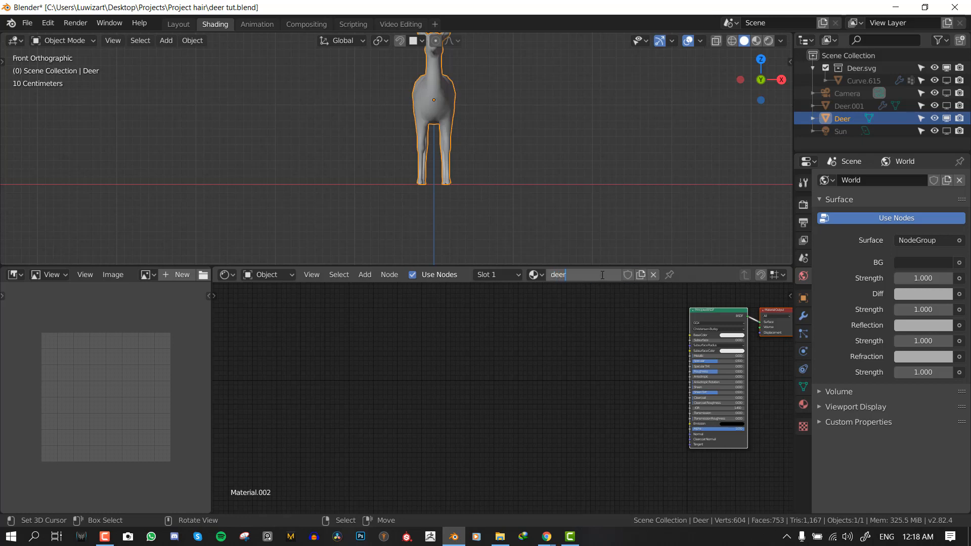
pyautogui.write(' diff')
pyautogui.press('Return')
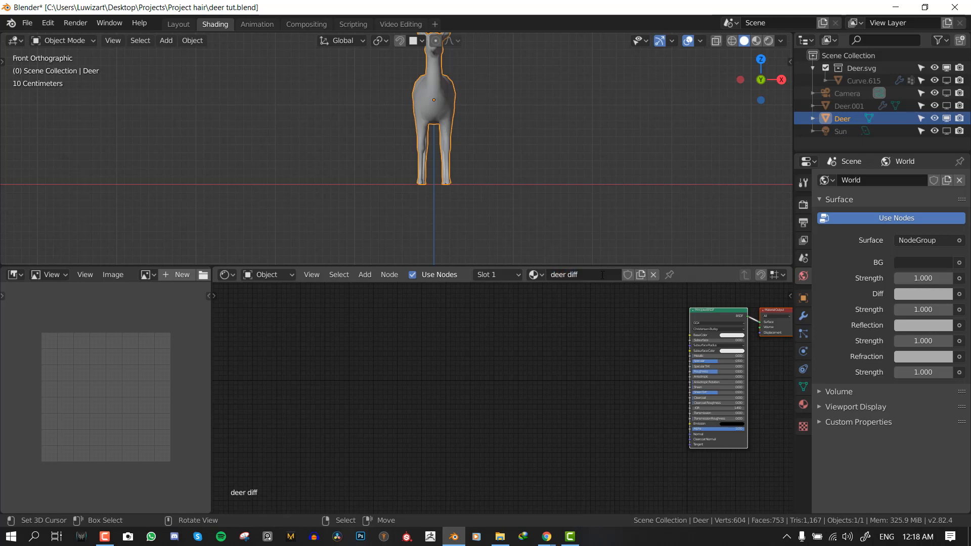
# Rename the Deer model's material as deer_color
pyautogui.click(558, 279)
pyautogui.moveTo(568, 274); pyautogui.dragTo(605, 275)
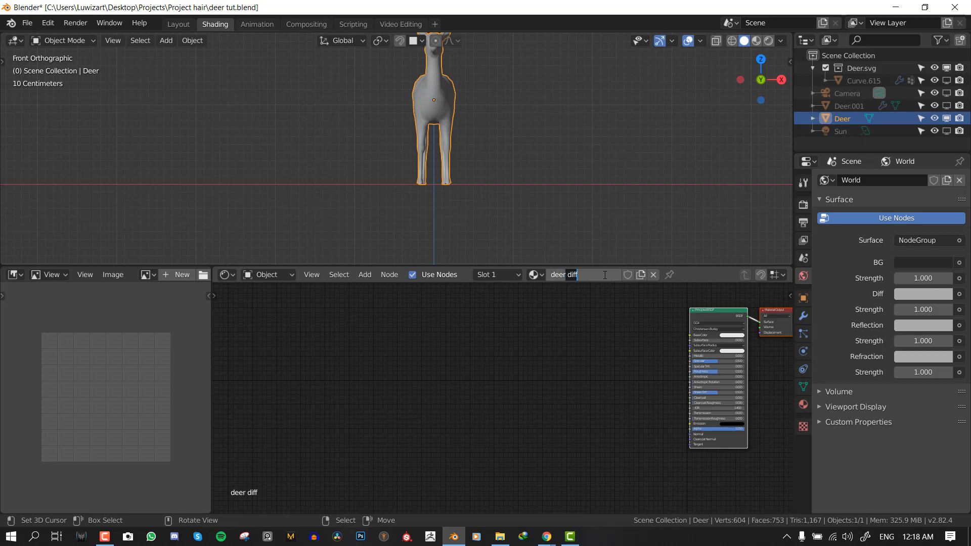
pyautogui.write('color')
pyautogui.press('Return')
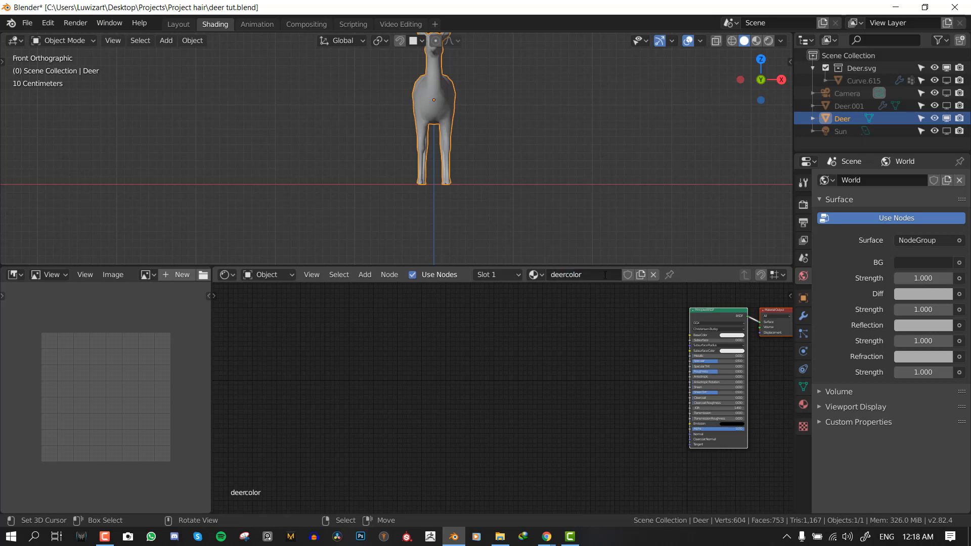
pyautogui.click(567, 275)
pyautogui.click(567, 276)
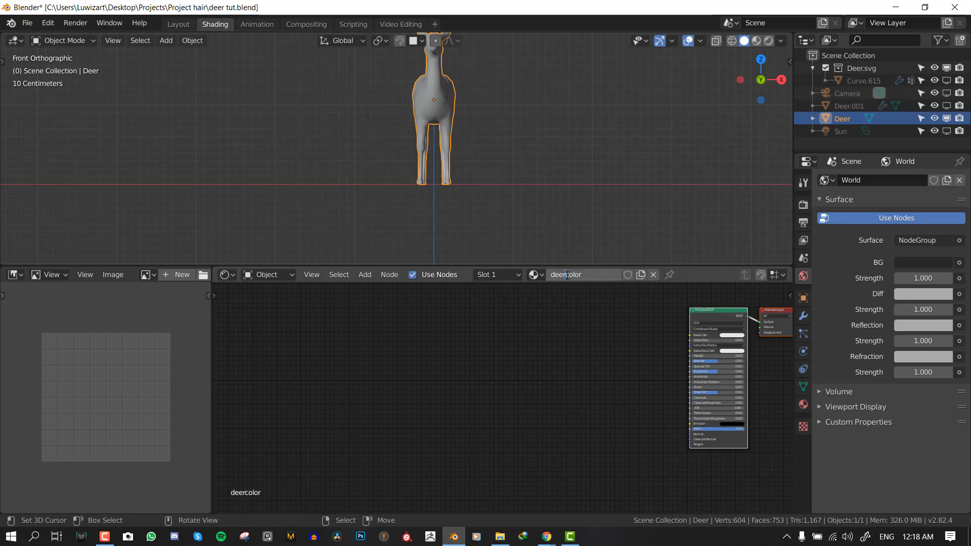
pyautogui.write('_')
pyautogui.press('Return')
# Add an Image Texture node to the deer_color material, placed beside the Principled BSDF node
pyautogui.moveTo(615, 392); pyautogui.dragTo(503, 390, button='middle')
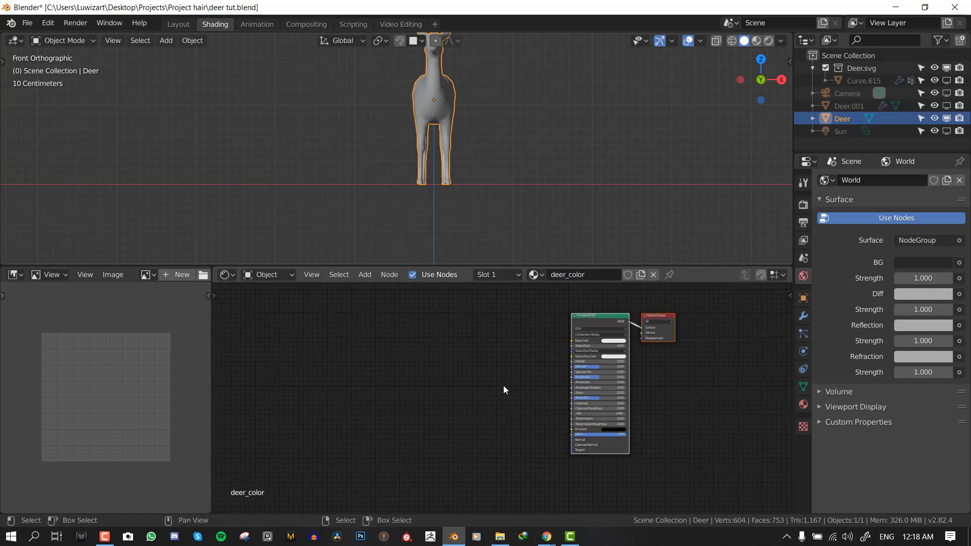
pyautogui.scroll(3, 438, 67)
pyautogui.moveTo(510, 334); pyautogui.dragTo(522, 357, button='middle')
pyautogui.hotkey('shift', 'a')
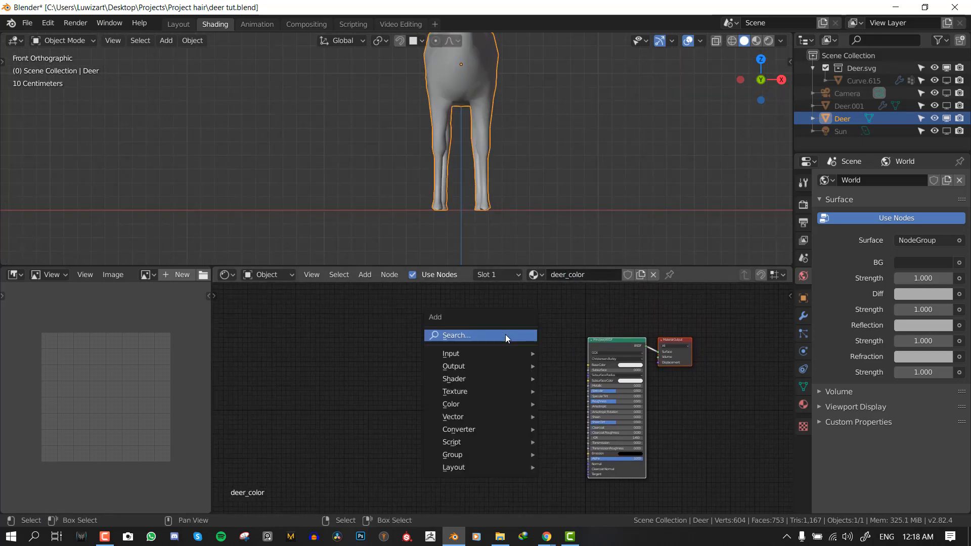
pyautogui.moveTo(505, 390)
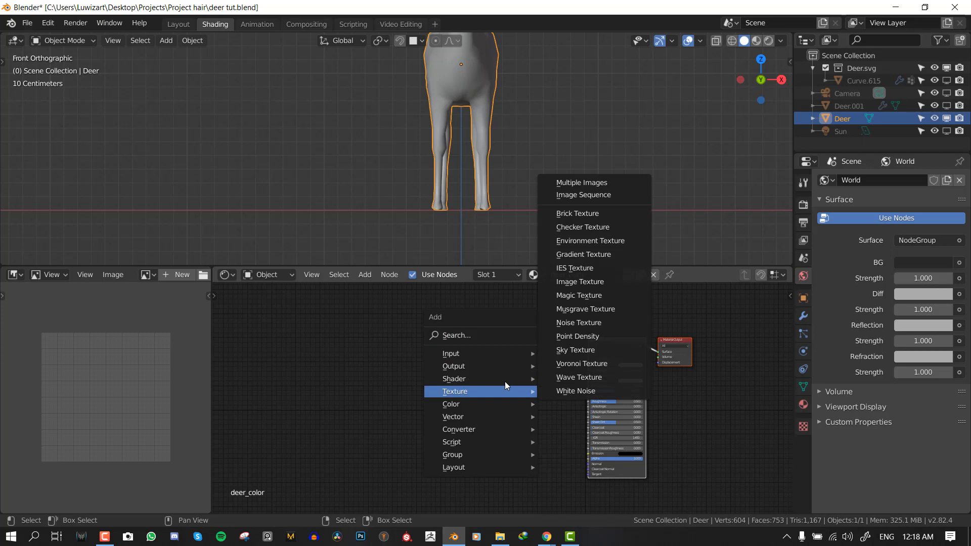
pyautogui.click(582, 283)
pyautogui.click(442, 365)
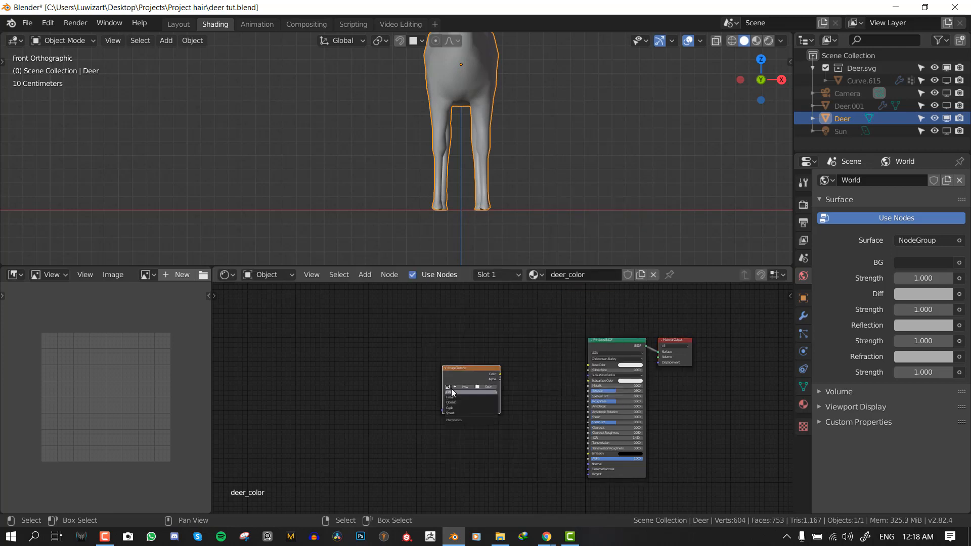
# Load Deer texture.png from the Desktop into the Image Texture node
pyautogui.scroll(4, 557, 372)
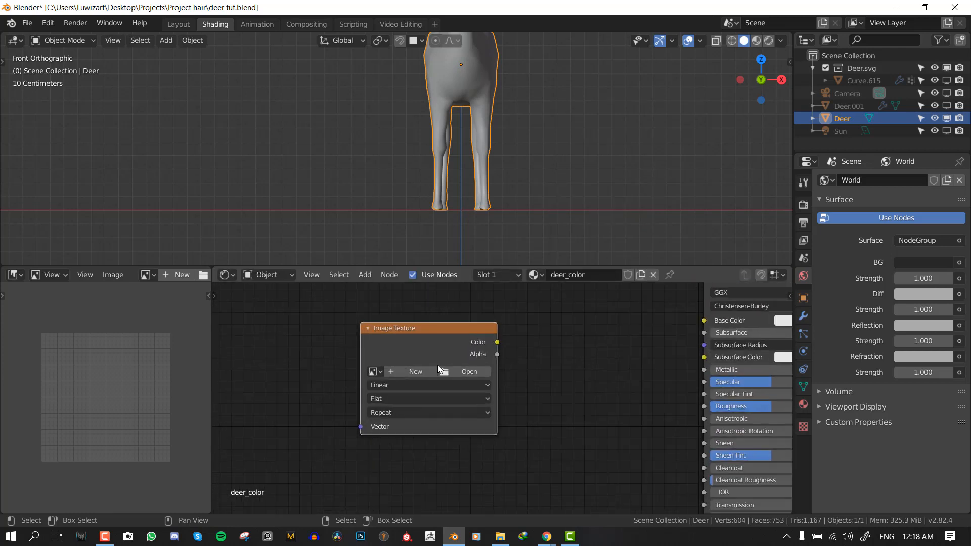
pyautogui.click(375, 371)
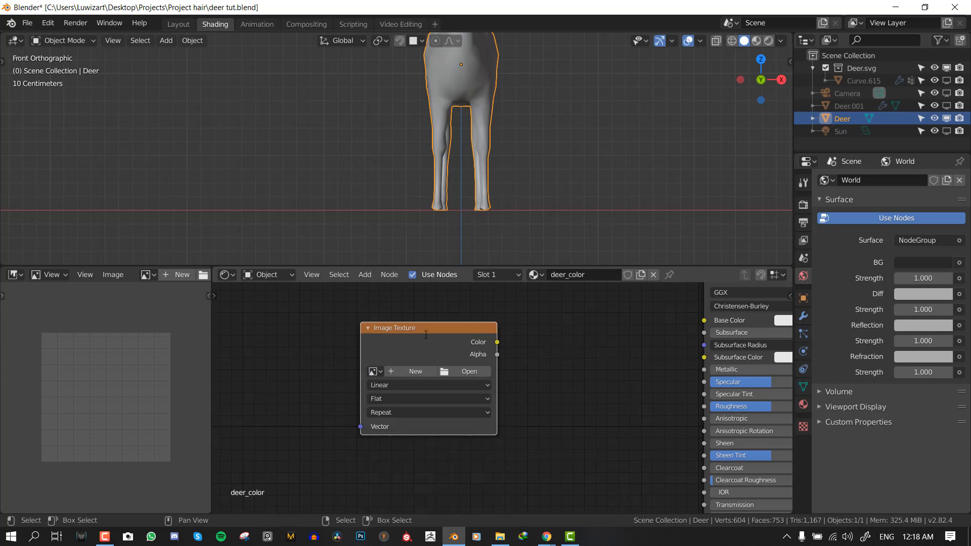
pyautogui.click(469, 371)
pyautogui.click(217, 202)
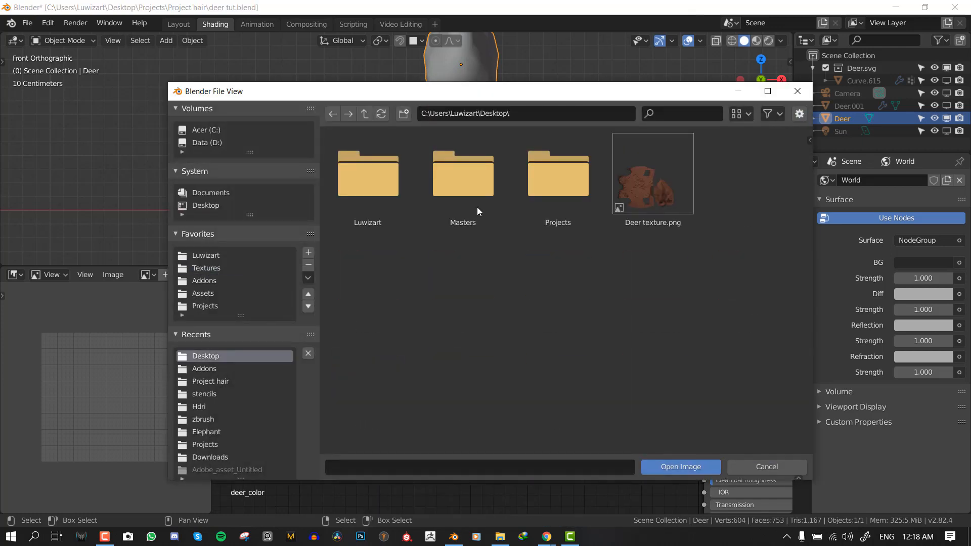
pyautogui.click(657, 192)
pyautogui.doubleClick(656, 193)
pyautogui.moveTo(494, 346); pyautogui.dragTo(460, 392, button='middle')
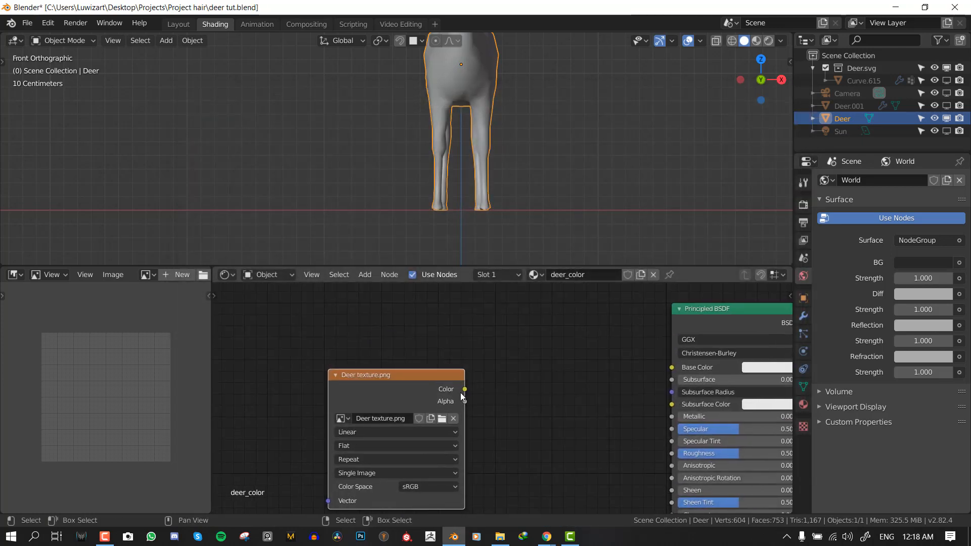
pyautogui.moveTo(460, 393); pyautogui.dragTo(672, 369)
pyautogui.scroll(-2, 590, 374)
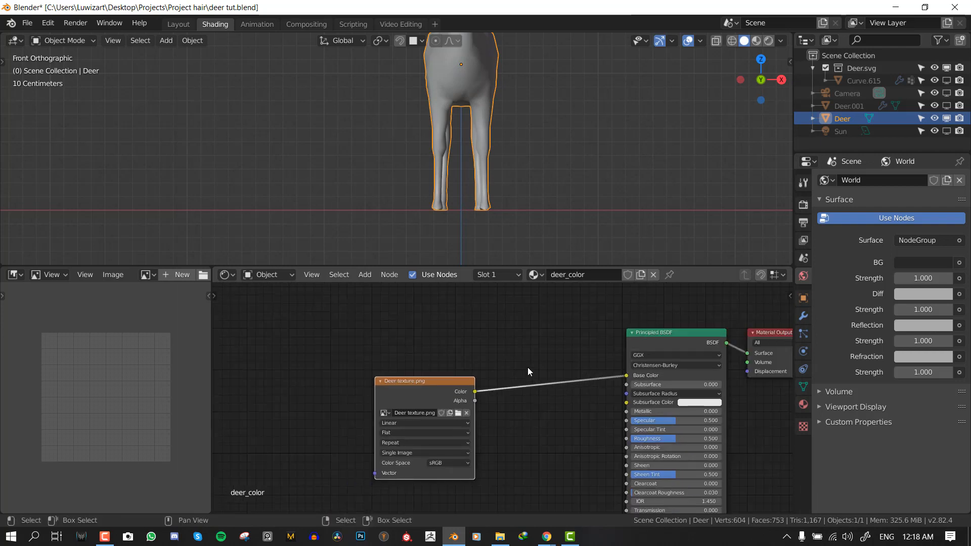
pyautogui.keyDown('ctrl'); pyautogui.moveTo(537, 347); pyautogui.dragTo(569, 424, button='right'); pyautogui.keyUp('ctrl')
pyautogui.moveTo(570, 382); pyautogui.dragTo(512, 364, button='middle')
pyautogui.scroll(-4, 514, 159)
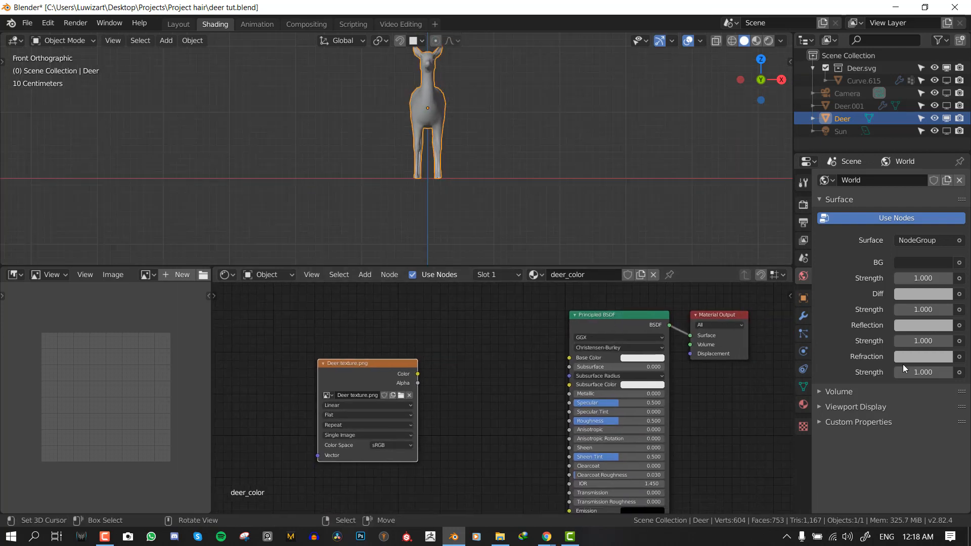
# Add a second UV map named "back" to the Deer mesh and make the original UVMap the selected one
pyautogui.click(804, 387)
pyautogui.click(846, 353)
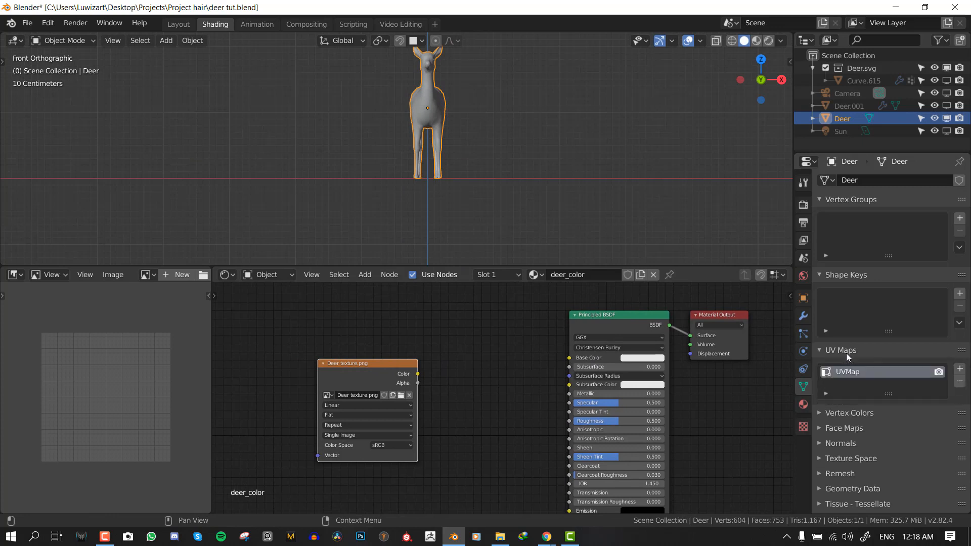
pyautogui.click(960, 369)
pyautogui.doubleClick(869, 386)
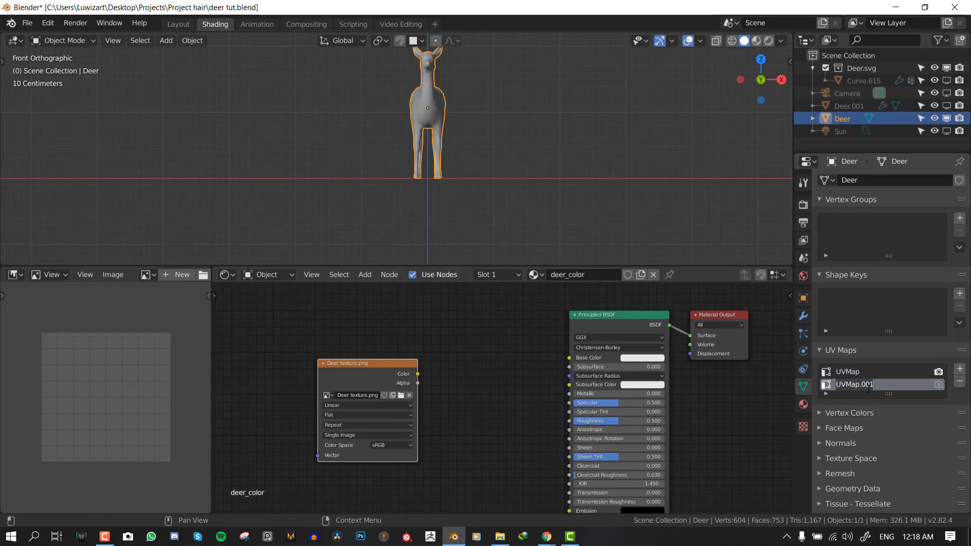
pyautogui.write('back')
pyautogui.press('Return')
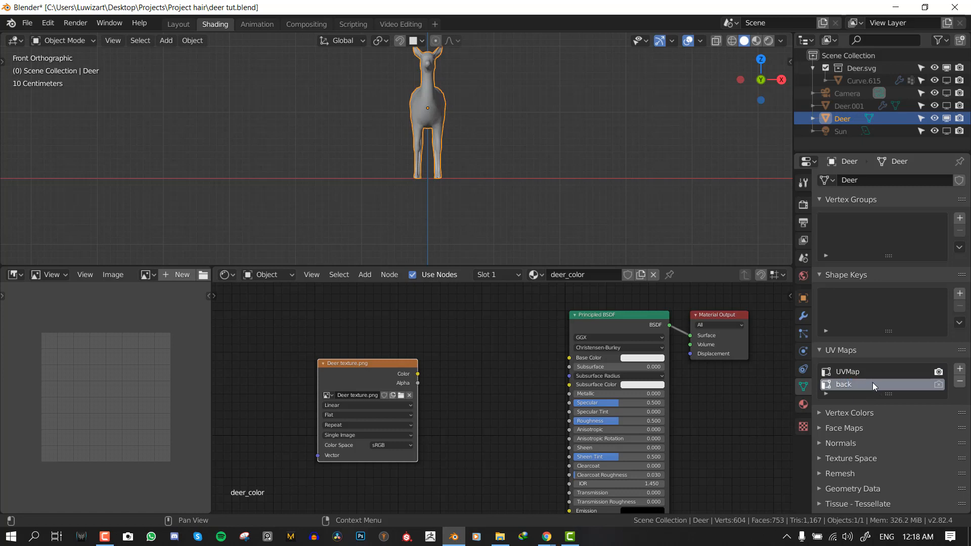
pyautogui.click(874, 372)
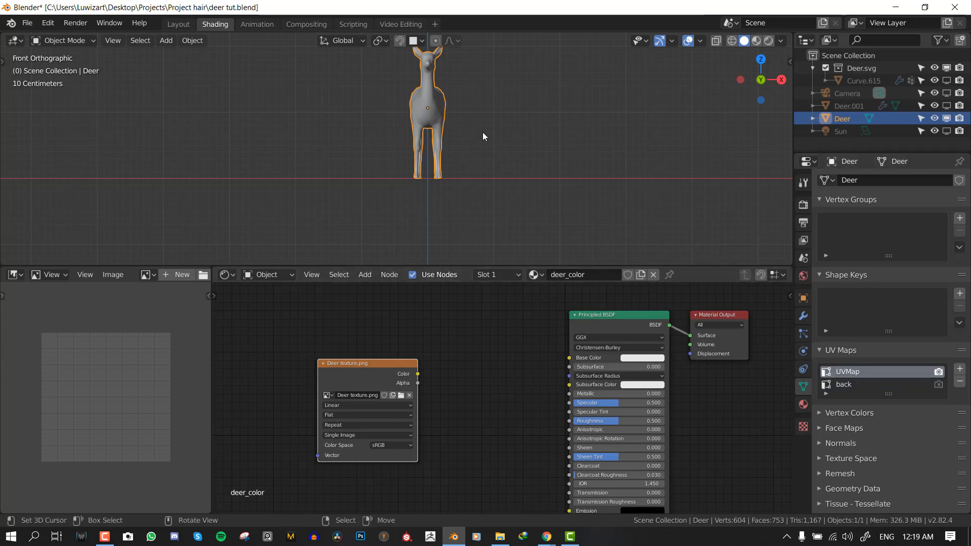
# Put the Deer mesh in Edit Mode and display Deer texture.png in the image editor
pyautogui.moveTo(483, 132); pyautogui.dragTo(430, 177, button='middle')
pyautogui.press('Tab')
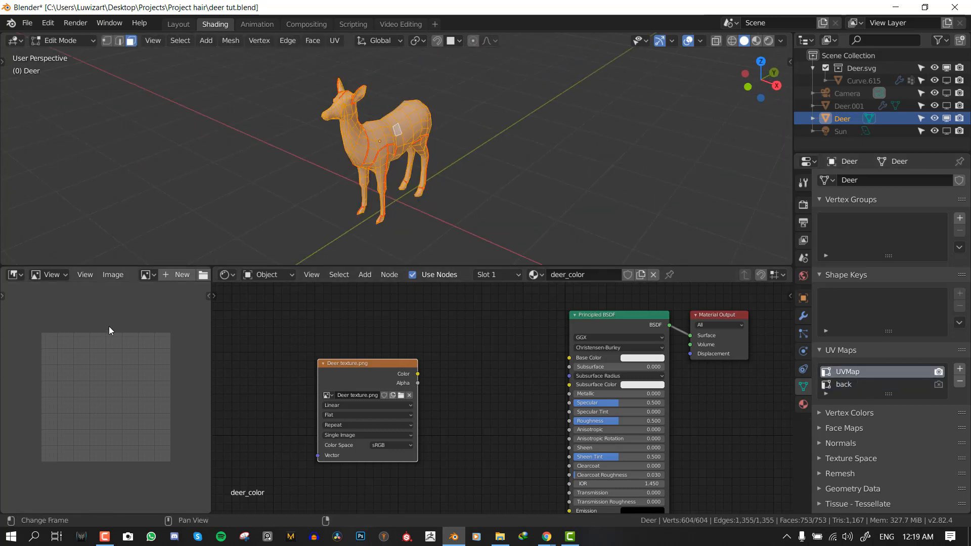
pyautogui.click(146, 276)
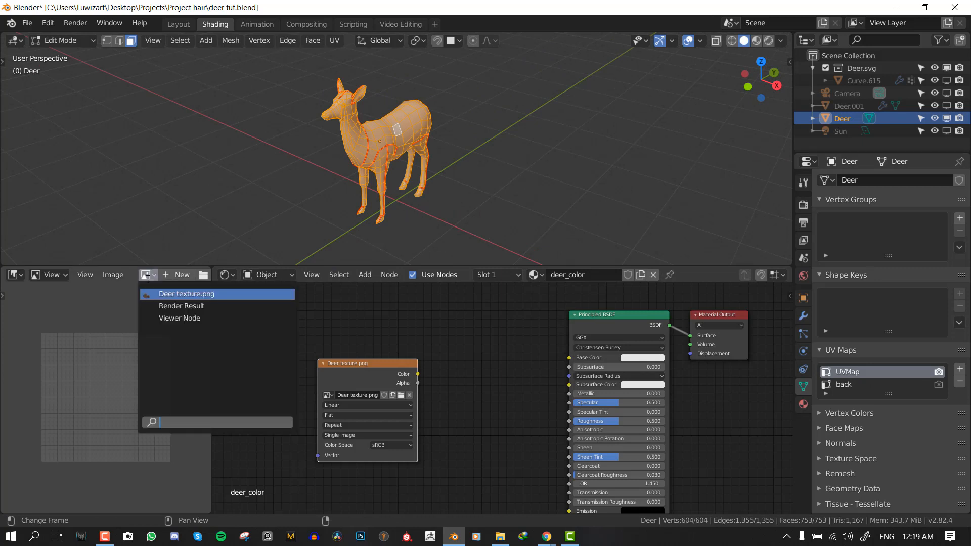
pyautogui.click(167, 305)
pyautogui.click(145, 275)
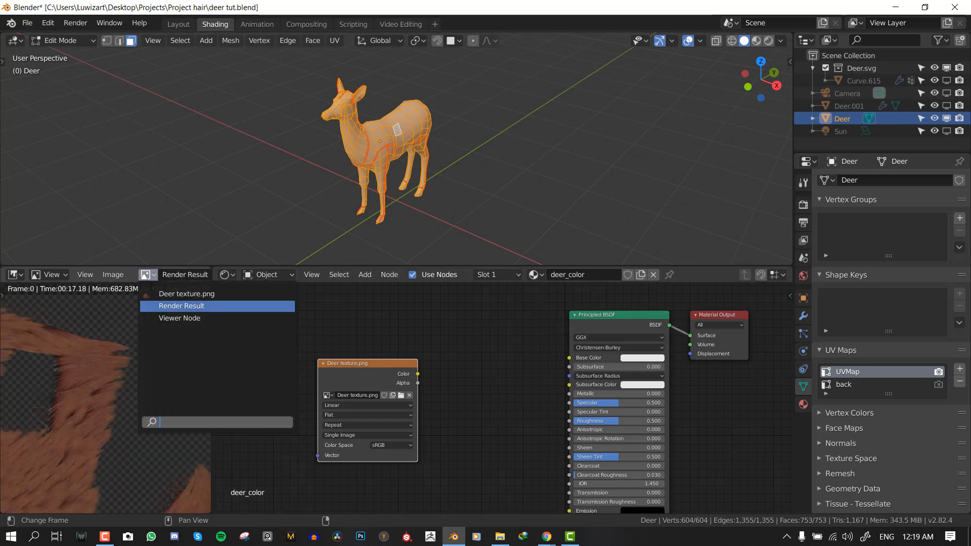
pyautogui.click(167, 294)
pyautogui.scroll(-3, 406, 165)
pyautogui.press('Tab')
pyautogui.press('Tab')
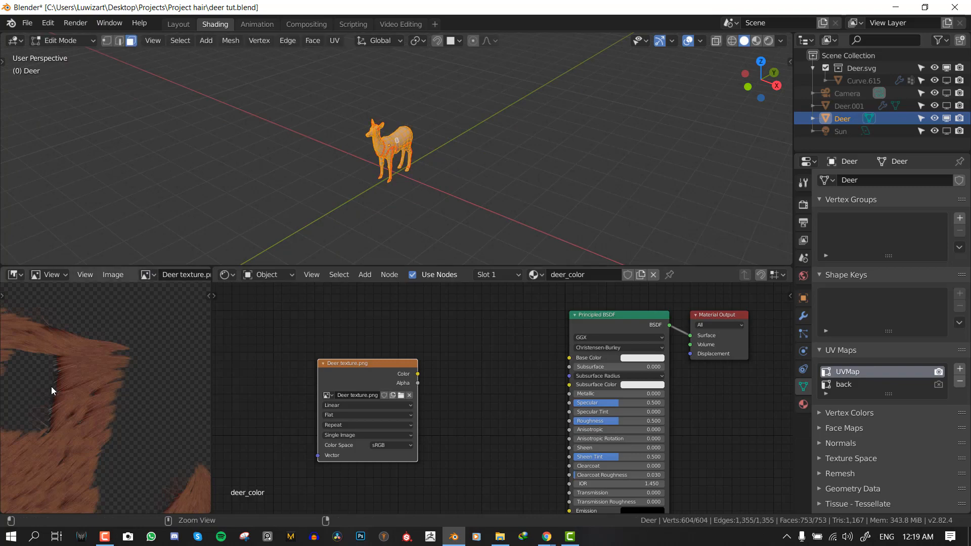
# Maximize the image editor and switch it to the UV Editor to overlay the deer's UV layout on the texture
pyautogui.hotkey('ctrl', 'space')
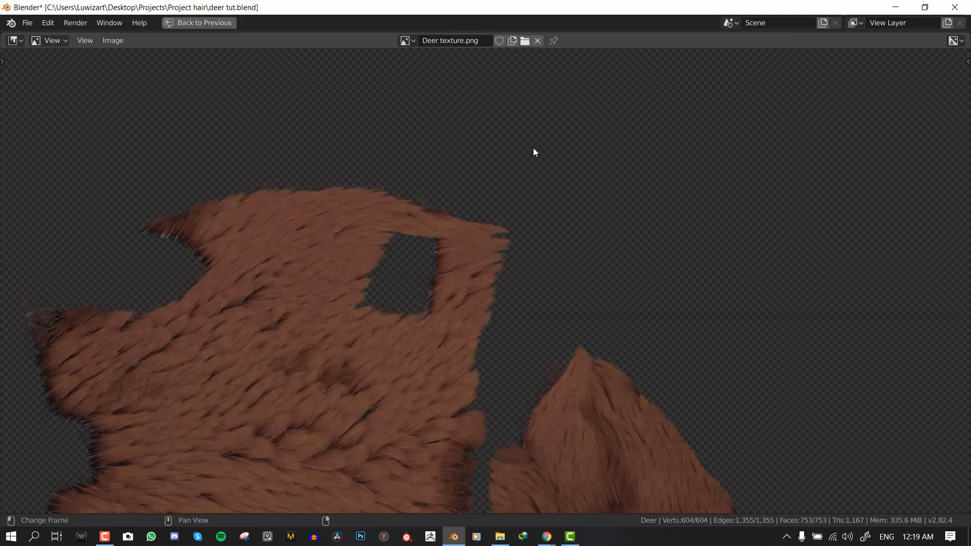
pyautogui.scroll(-4, 542, 172)
pyautogui.scroll(4, 521, 232)
pyautogui.scroll(-4, 486, 213)
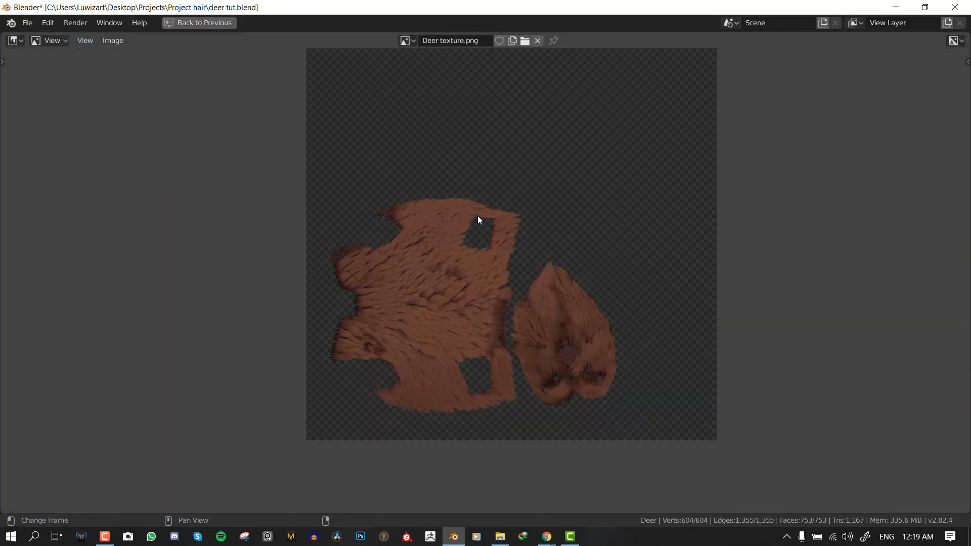
pyautogui.scroll(2, 468, 197)
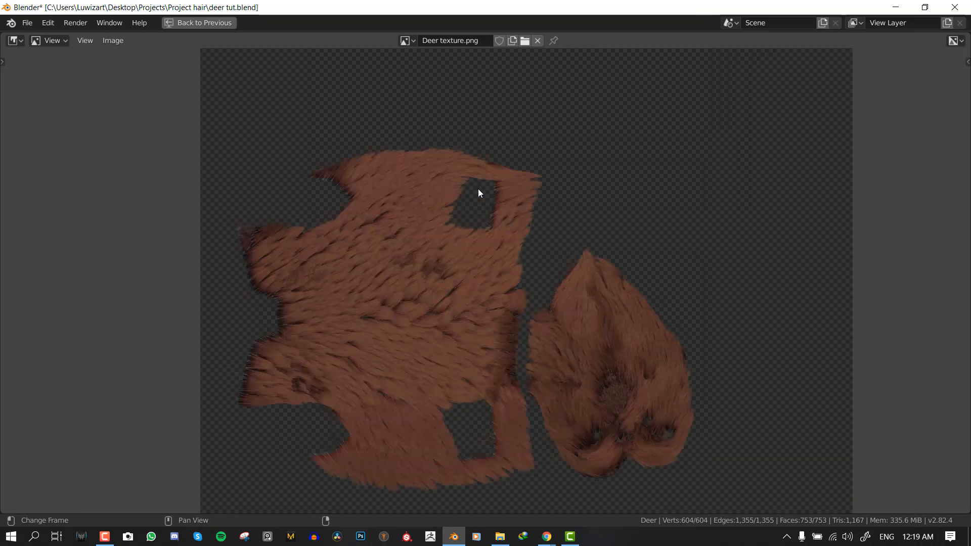
pyautogui.click(52, 41)
pyautogui.click(383, 86)
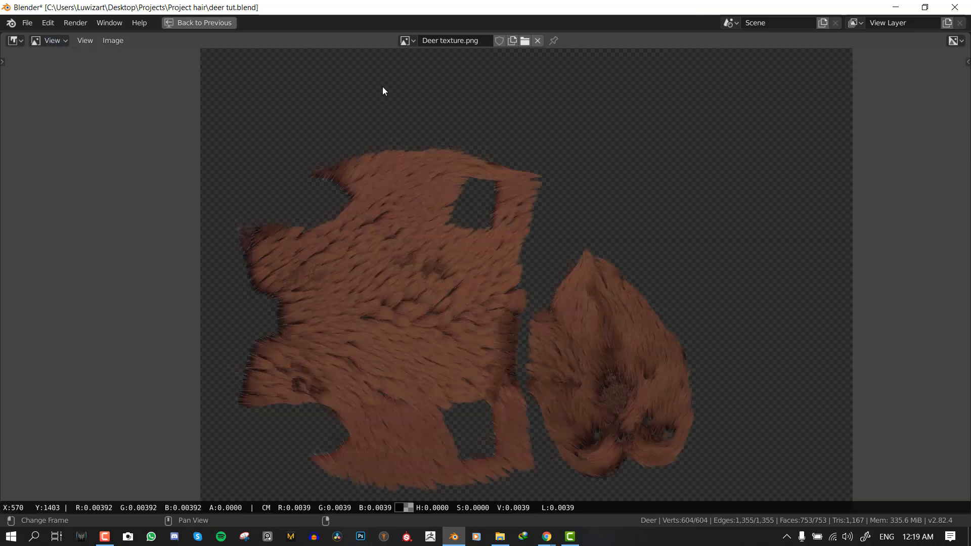
pyautogui.hotkey('shift', 'F10')
pyautogui.scroll(-3, 486, 243)
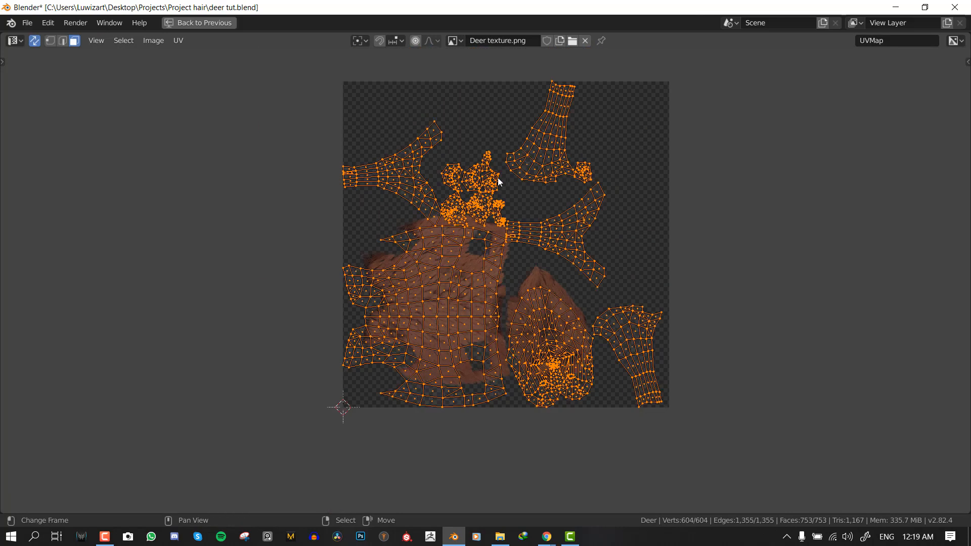
# Select the large body UV island and hide all the other islands
pyautogui.scroll(2, 503, 246)
pyautogui.scroll(-2, 503, 246)
pyautogui.scroll(2, 503, 246)
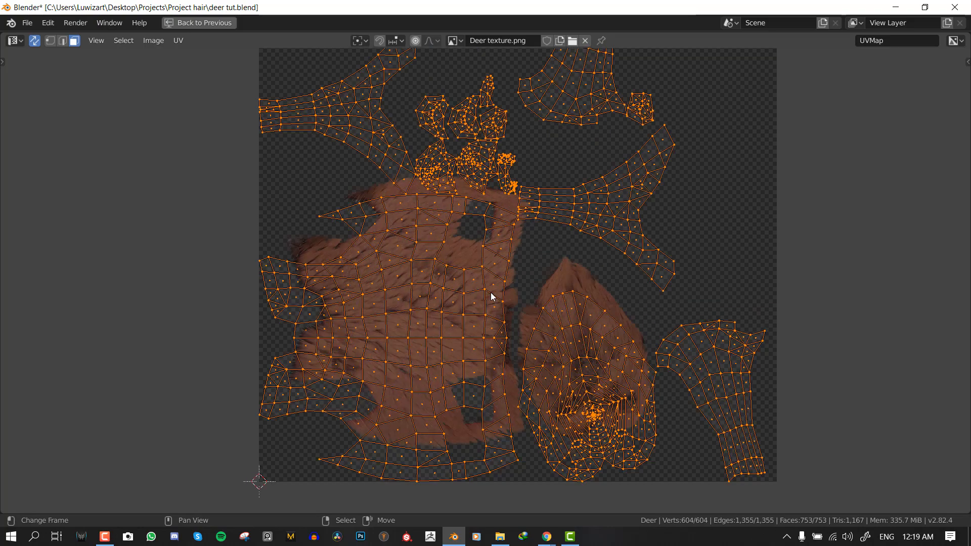
pyautogui.press('g')
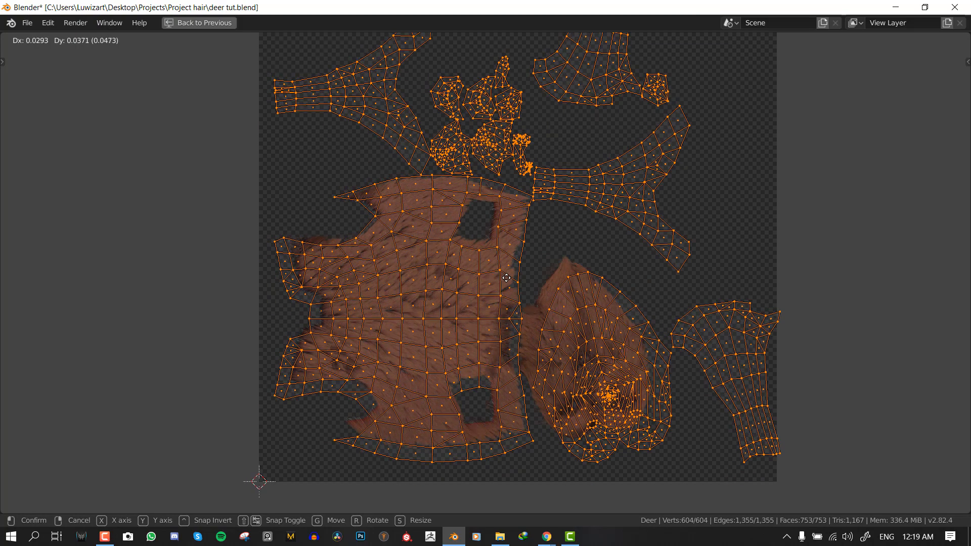
pyautogui.rightClick(506, 278)
pyautogui.hotkey('alt', 'a')
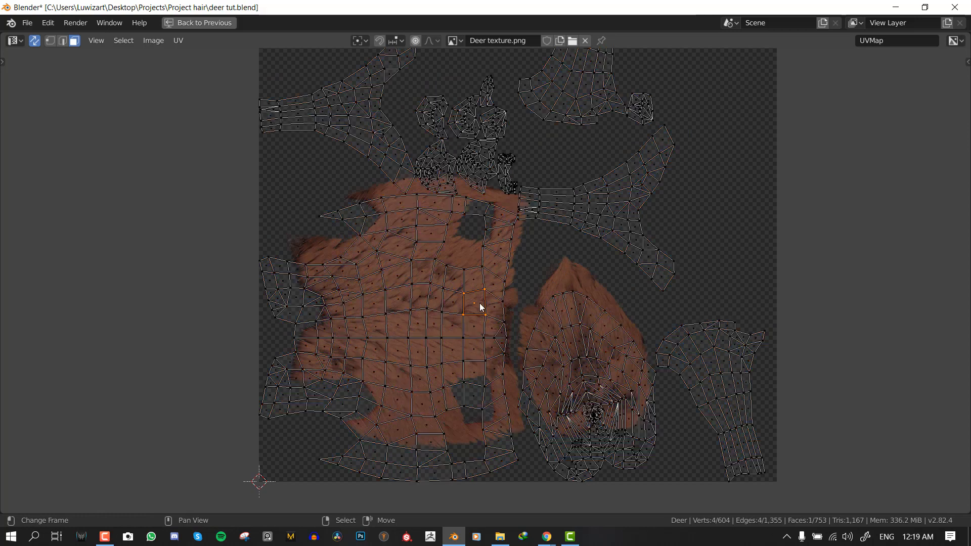
pyautogui.press('l')
pyautogui.hotkey('shift', 'h')
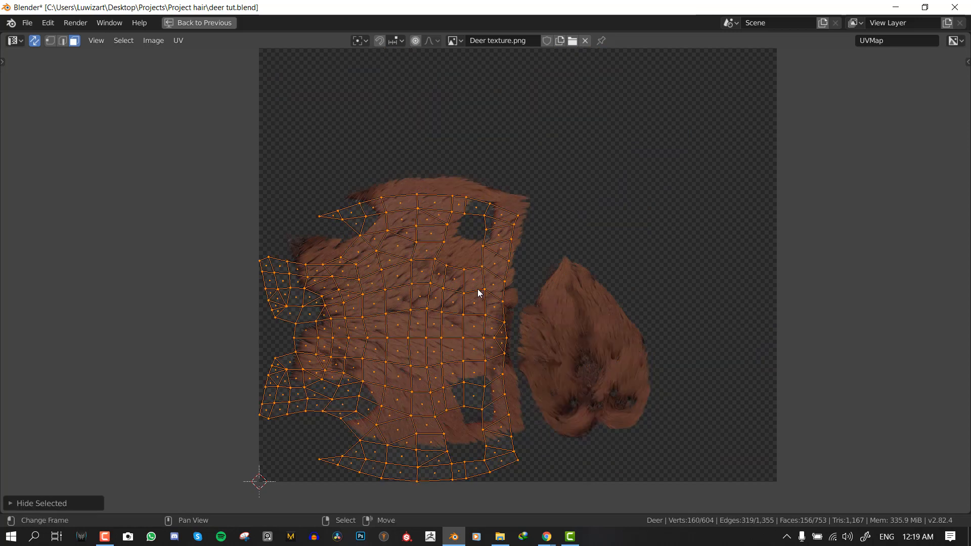
# Move the body island onto the large fur patch and scale it down to about 0.91
pyautogui.press('g')
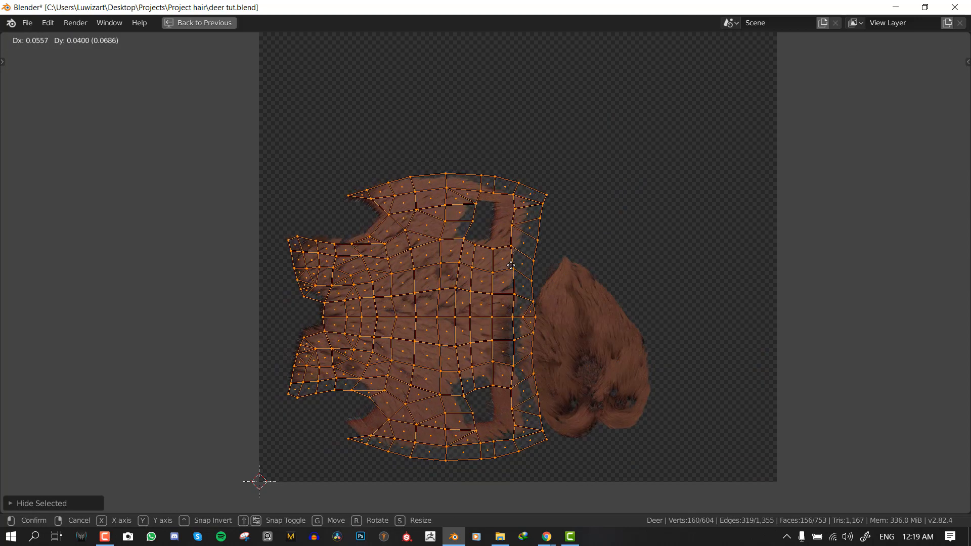
pyautogui.click(509, 268)
pyautogui.press('s')
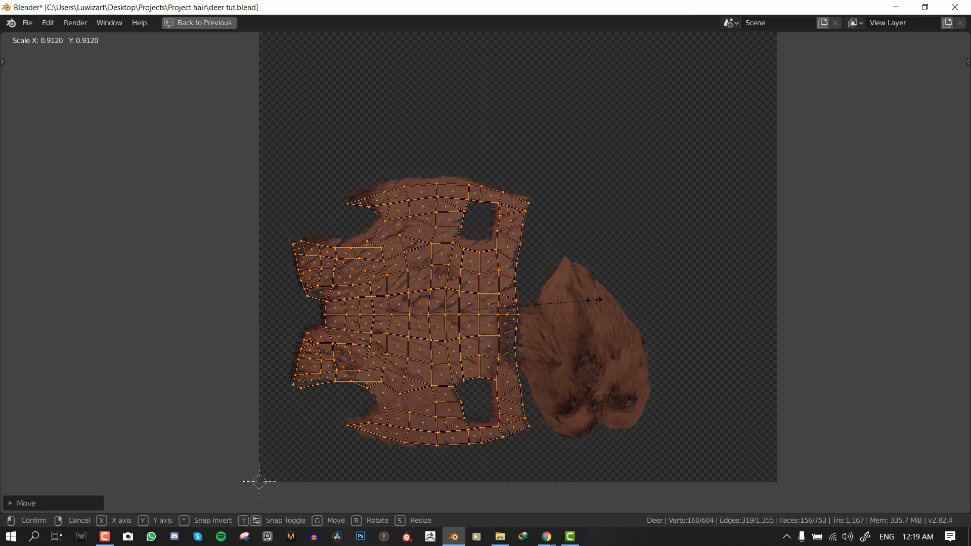
pyautogui.click(596, 301)
# Fine-tune the body island's position and shrink it slightly in repeated passes so it fits inside the fur patch's edges
pyautogui.scroll(2, 598, 290)
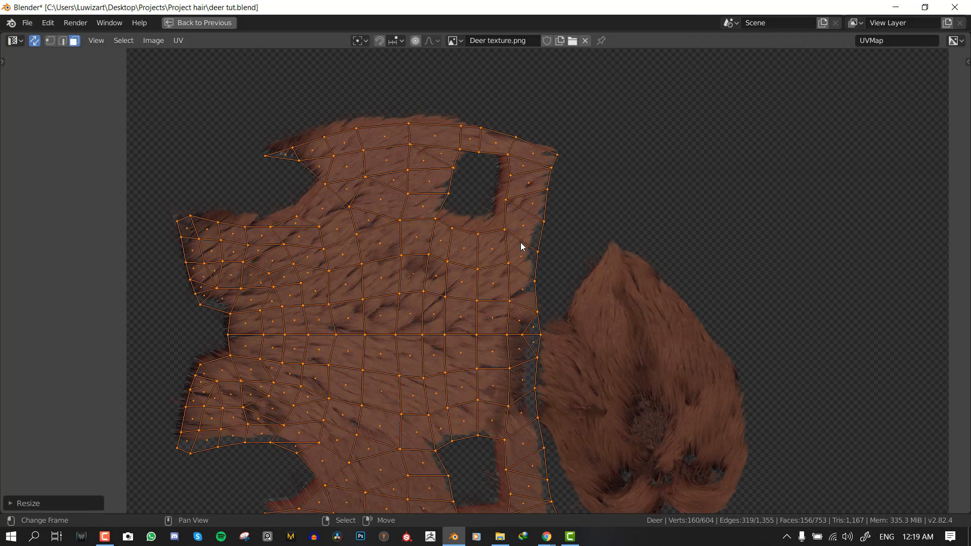
pyautogui.press('g')
pyautogui.click(515, 220)
pyautogui.press('s')
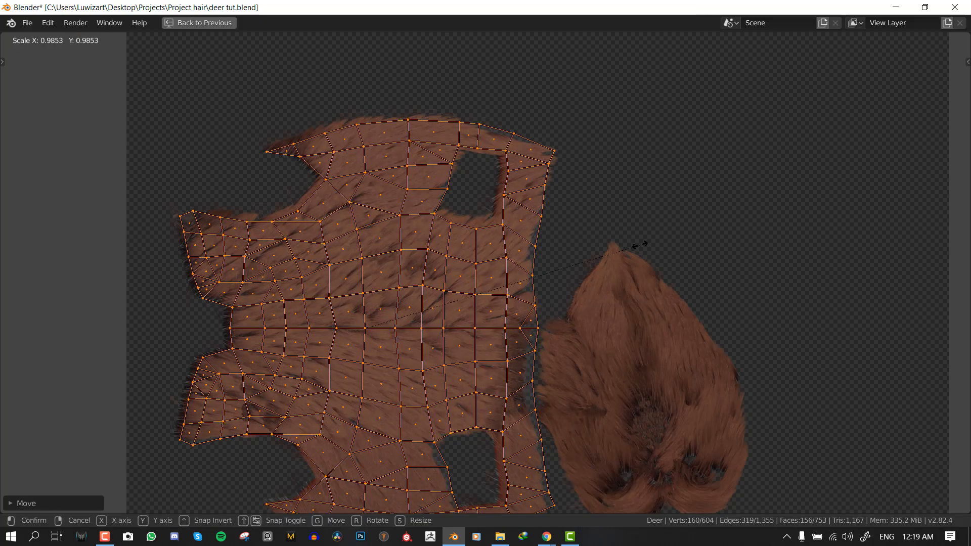
pyautogui.click(582, 246)
pyautogui.press('g')
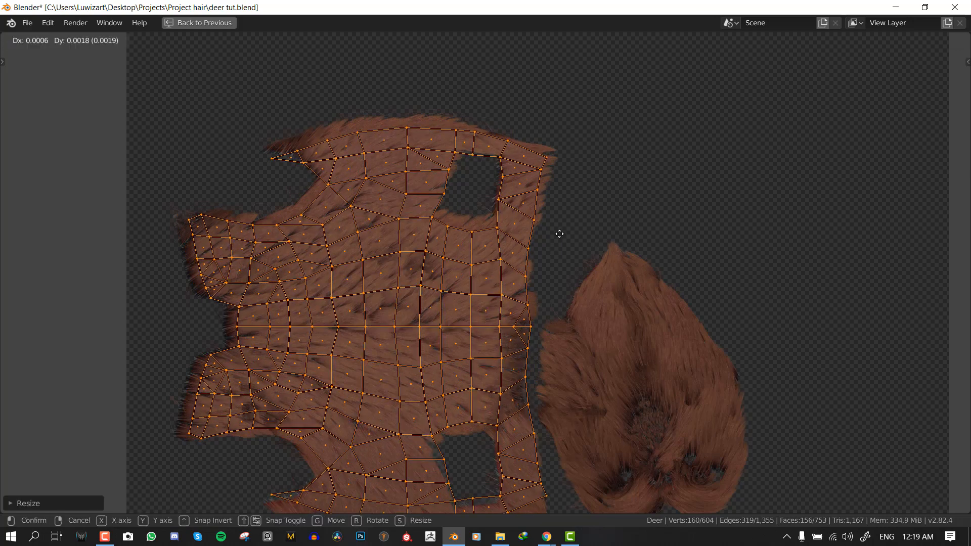
pyautogui.click(559, 232)
pyautogui.press('s')
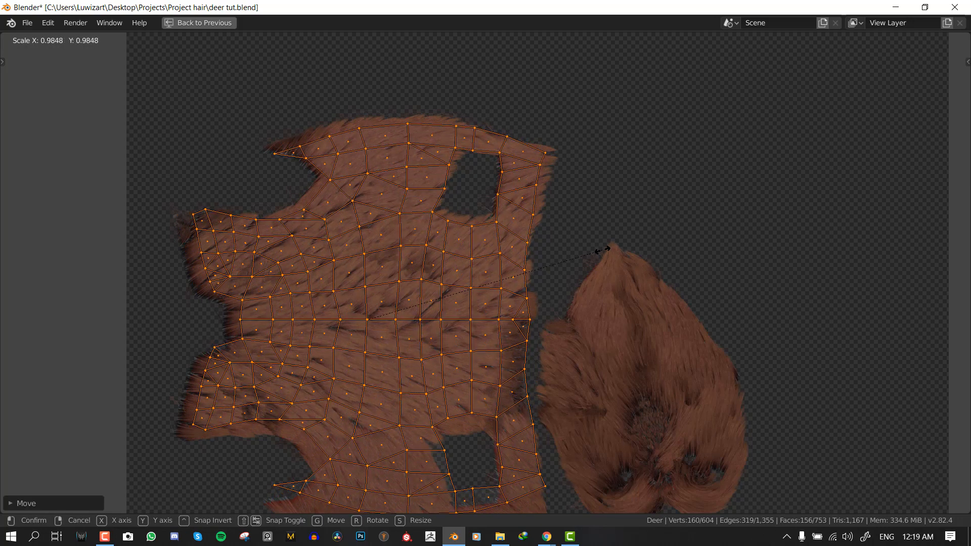
pyautogui.click(605, 249)
# Shift the body island down by about 0.019 to line it up with the fur patch's lower edge, and clear the selection
pyautogui.moveTo(560, 215); pyautogui.dragTo(597, 81, button='middle')
pyautogui.moveTo(586, 147); pyautogui.dragTo(575, 160, button='middle')
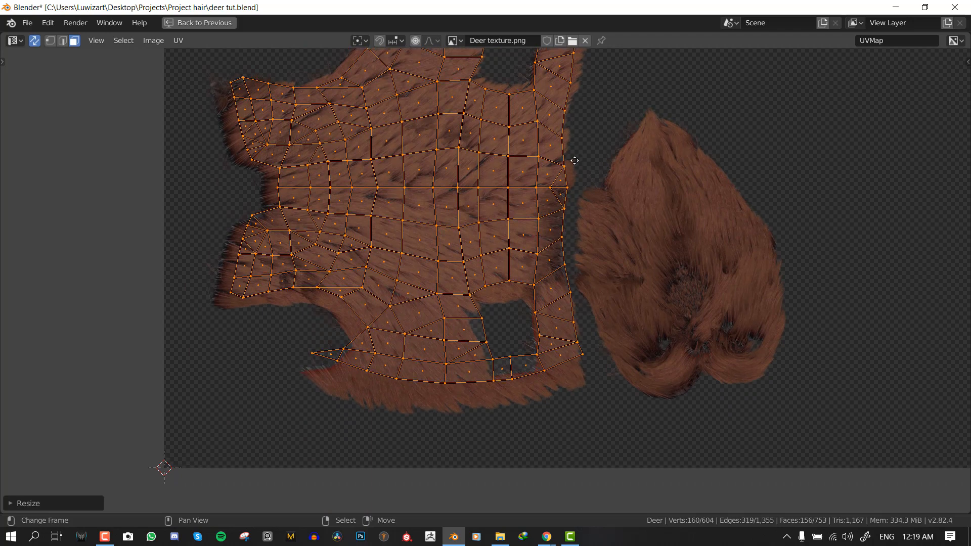
pyautogui.press('g')
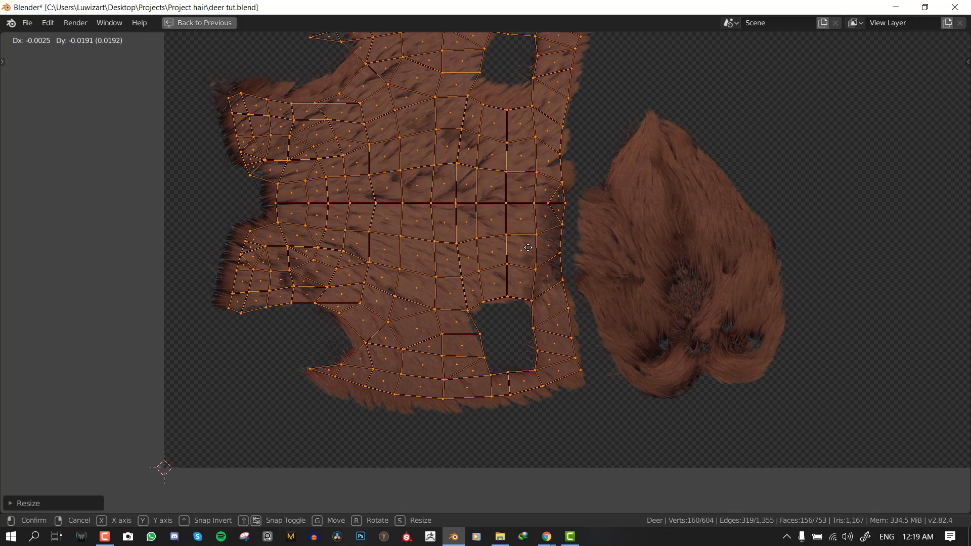
pyautogui.click(528, 248)
pyautogui.moveTo(538, 219); pyautogui.dragTo(536, 299, button='middle')
pyautogui.hotkey('alt', 'a')
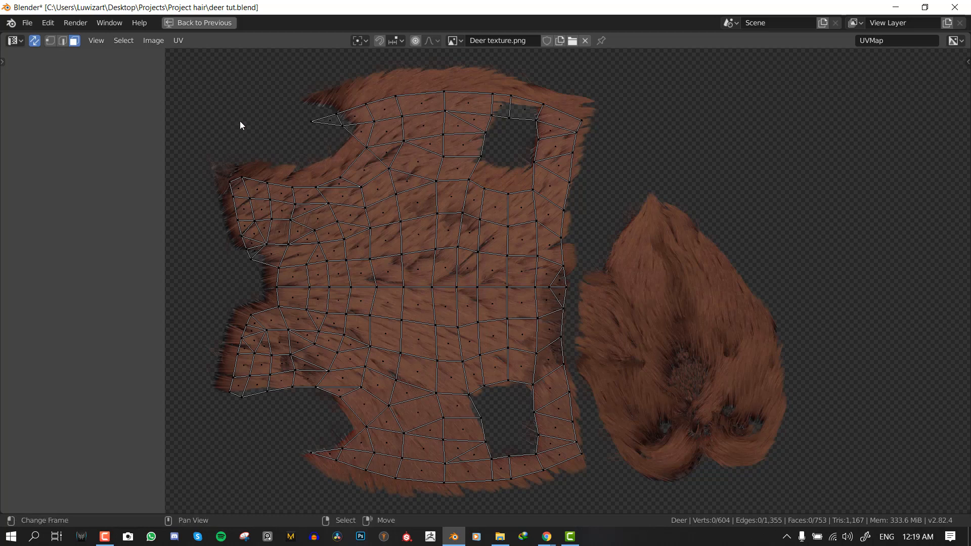
# Turn on proportional editing and raise the body island's upper flap by about 0.023 to fill the fur patch's upper part
pyautogui.moveTo(240, 120); pyautogui.dragTo(267, 178, button='middle')
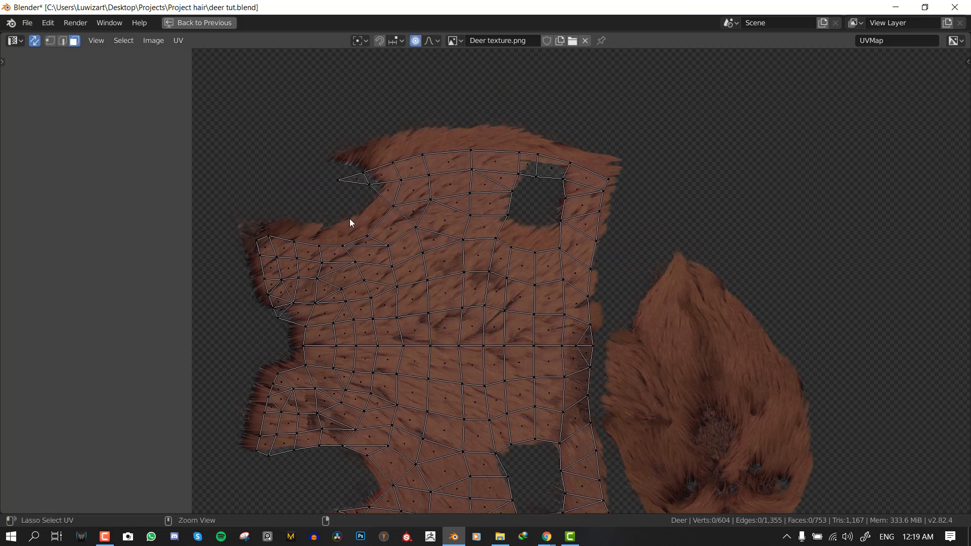
pyautogui.moveTo(350, 219)
pyautogui.mouseDown()
pyautogui.moveTo(749, 189)
pyautogui.moveTo(594, 284)
pyautogui.moveTo(520, 203)
pyautogui.mouseUp()
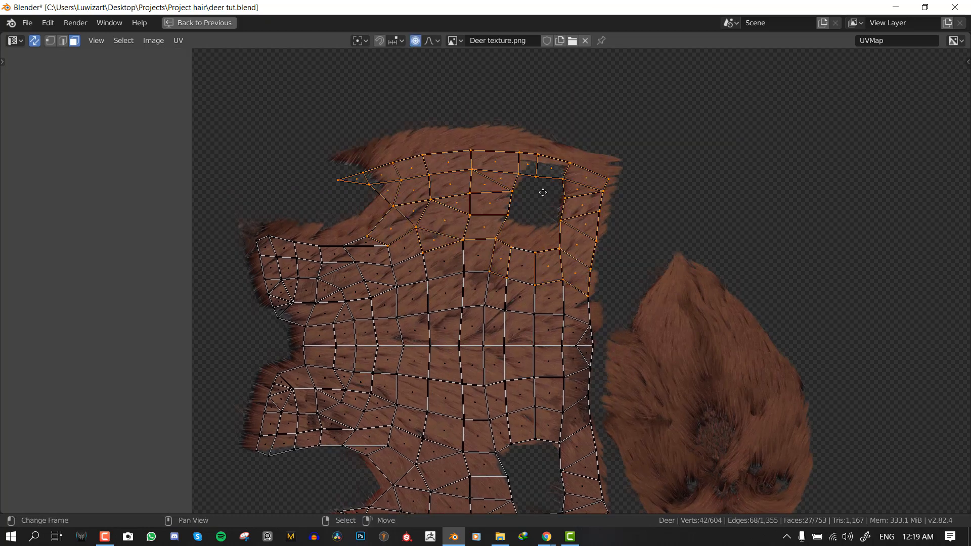
pyautogui.press('g')
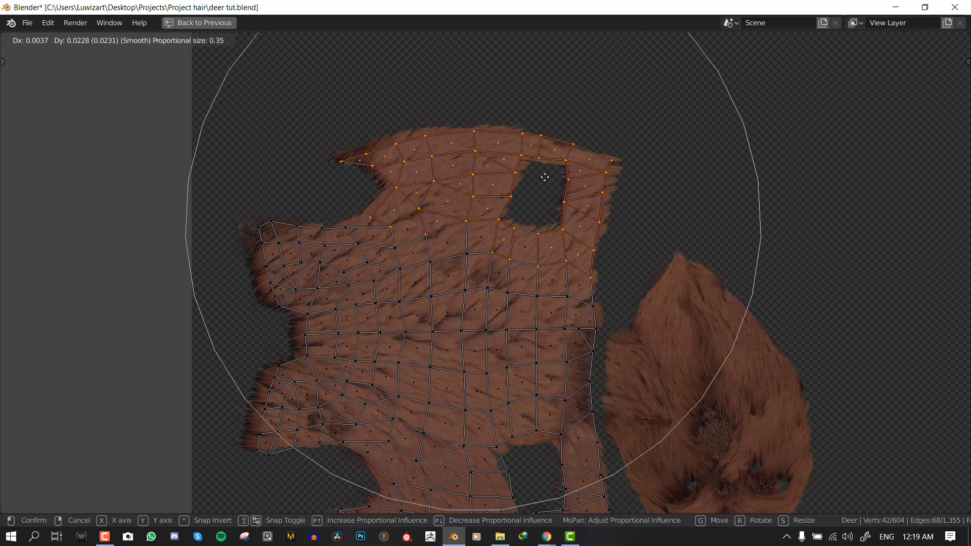
pyautogui.click(545, 177)
pyautogui.press('g')
pyautogui.click(683, 174)
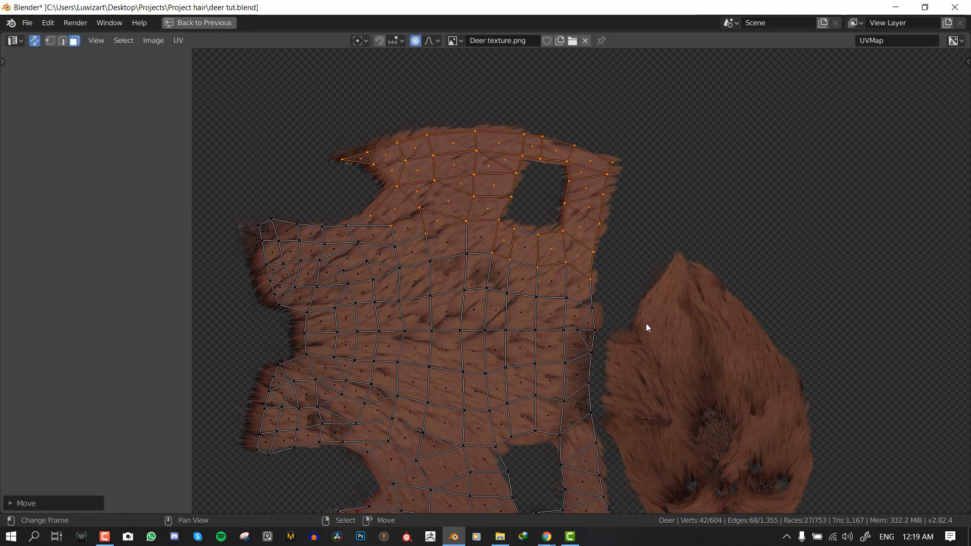
# Select the UV vertices around the lower leg hole and move them down slightly with proportional editing to match the fur's opening
pyautogui.moveTo(637, 355); pyautogui.dragTo(633, 223, button='middle')
pyautogui.hotkey('alt', 'a')
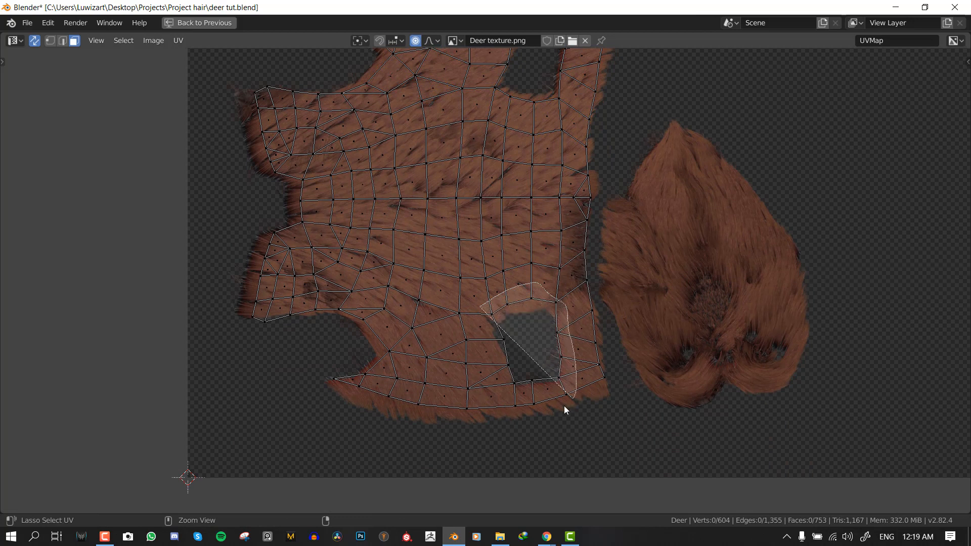
pyautogui.keyDown('ctrl'); pyautogui.moveTo(496, 411); pyautogui.dragTo(498, 414, button='right'); pyautogui.keyUp('ctrl')
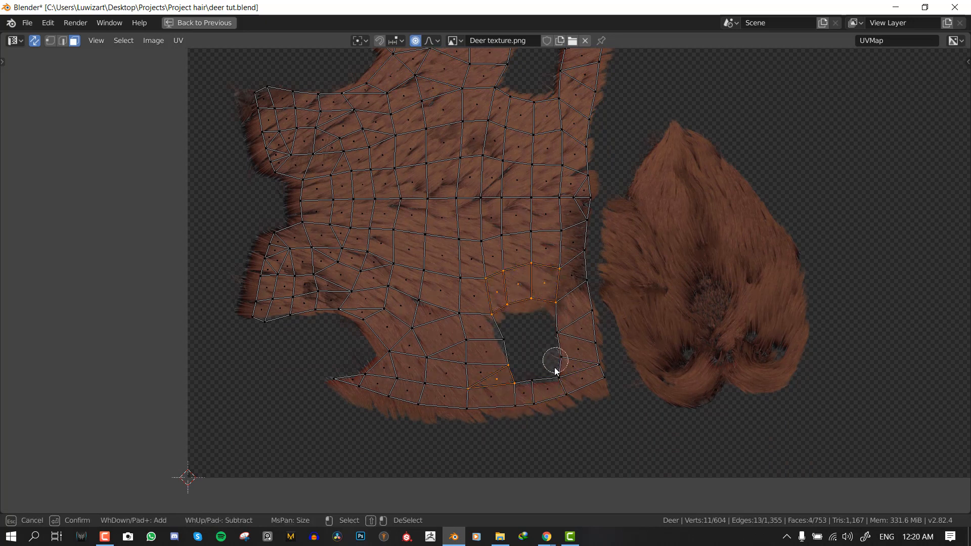
pyautogui.press('Escape')
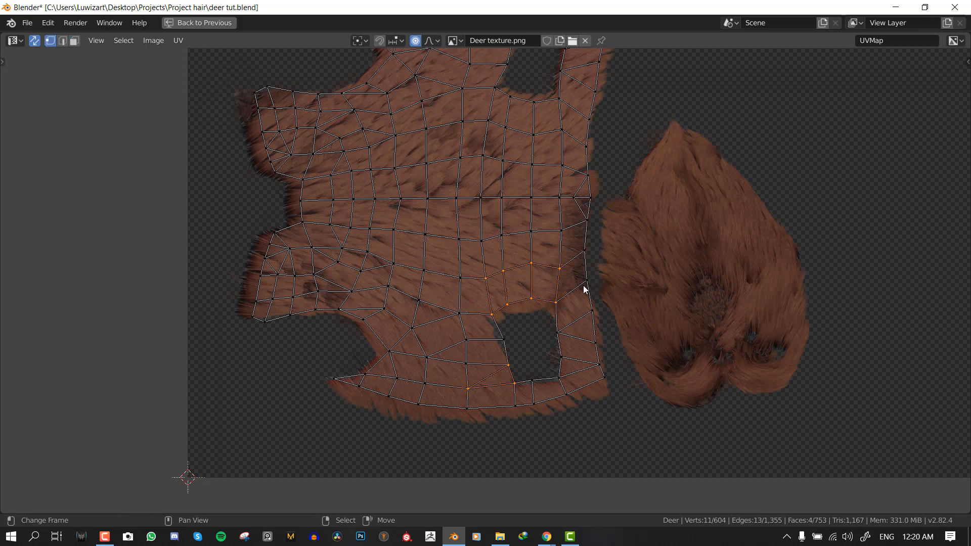
pyautogui.press('c')
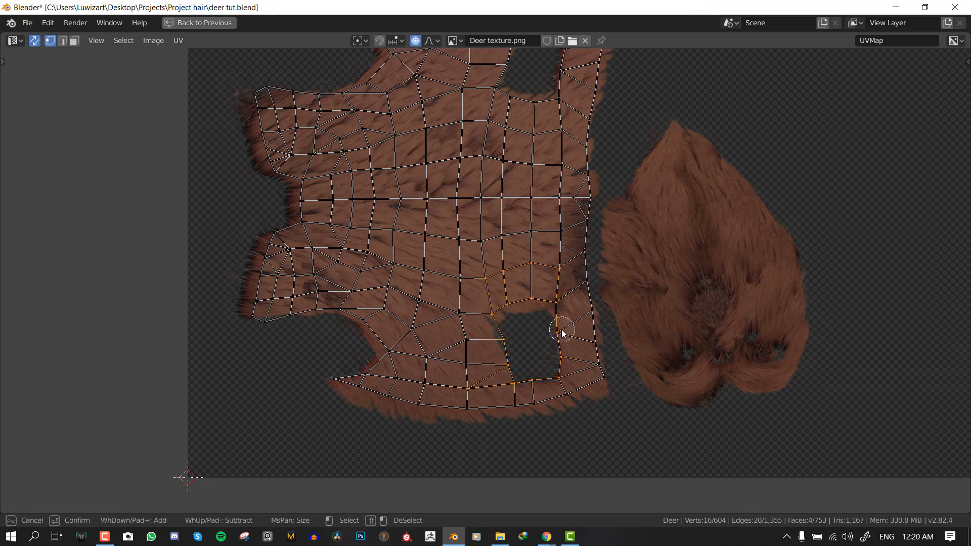
pyautogui.press('Escape')
pyautogui.press('g')
pyautogui.click(558, 321)
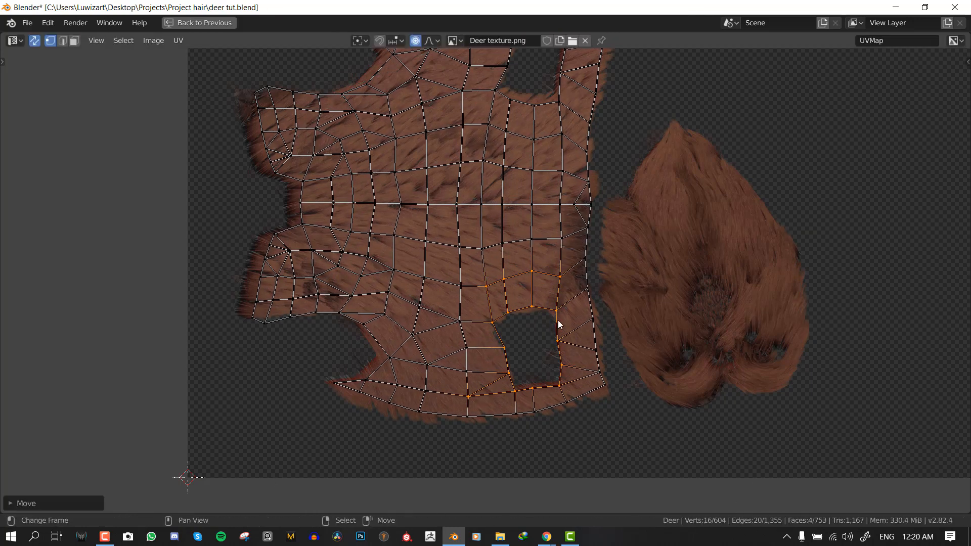
# Select the vertices at the body island's upper front corner and nudge them into line with the fur's edge
pyautogui.moveTo(578, 223); pyautogui.dragTo(589, 297, button='middle')
pyautogui.hotkey('alt', 'a')
pyautogui.moveTo(307, 242)
pyautogui.mouseDown()
pyautogui.moveTo(190, 217)
pyautogui.moveTo(296, 188)
pyautogui.mouseUp()
pyautogui.press('g')
pyautogui.click(282, 196)
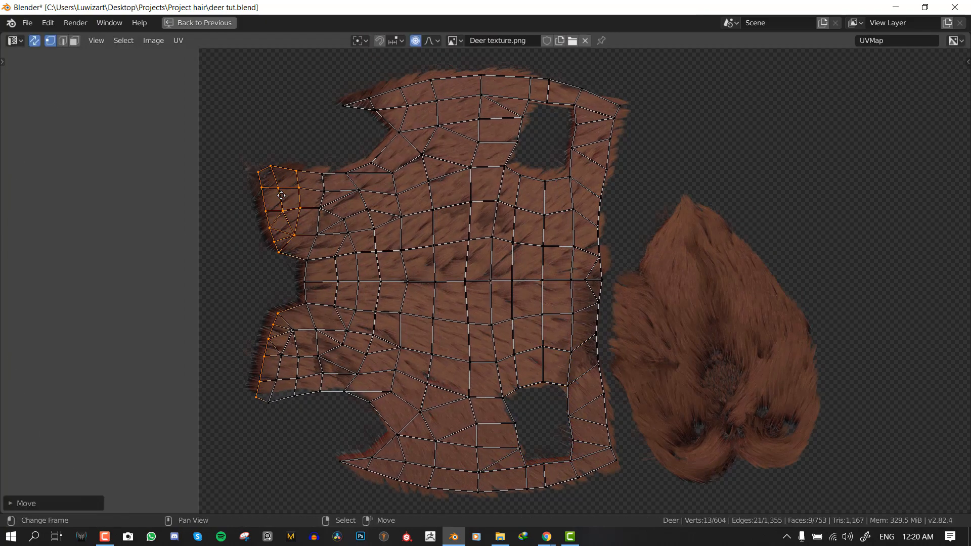
# Raise the three vertices at the pointed tip of the upper flap so they sit inside the fur
pyautogui.scroll(1, 374, 228)
pyautogui.scroll(2, 427, 197)
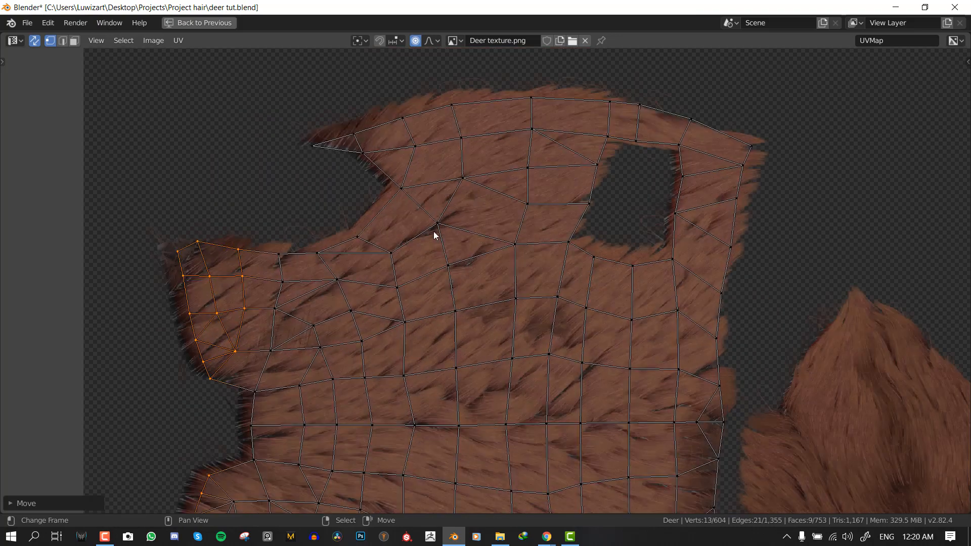
pyautogui.hotkey('alt', 'a')
pyautogui.moveTo(362, 113); pyautogui.dragTo(333, 153)
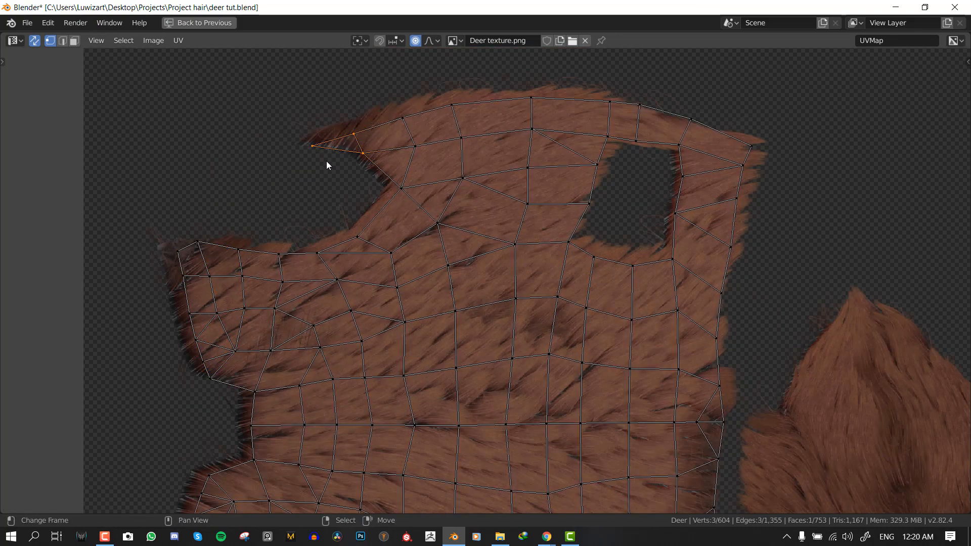
pyautogui.press('g')
pyautogui.scroll(2, 327, 155)
pyautogui.click(327, 152)
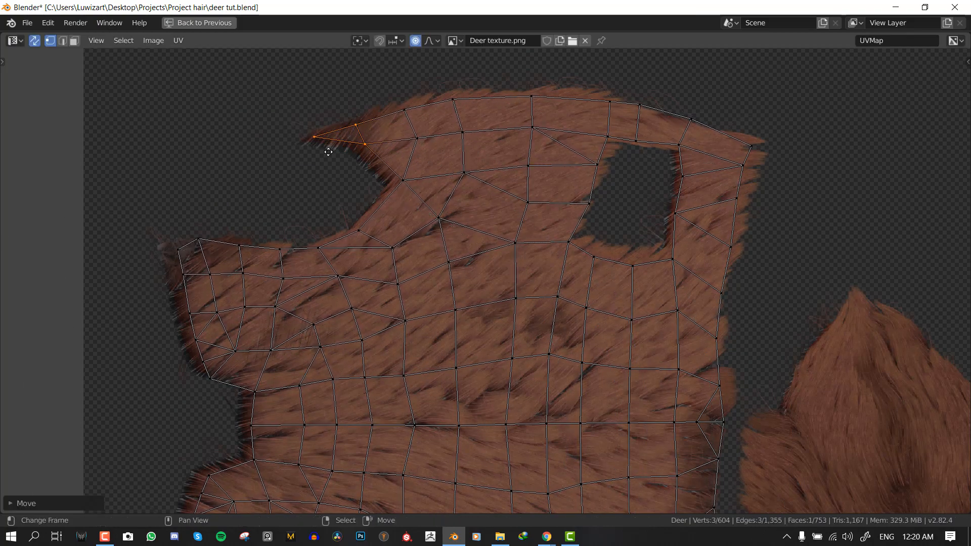
pyautogui.scroll(-3, 466, 165)
pyautogui.scroll(3, 531, 198)
pyautogui.hotkey('alt', 'a')
pyautogui.scroll(-5, 582, 253)
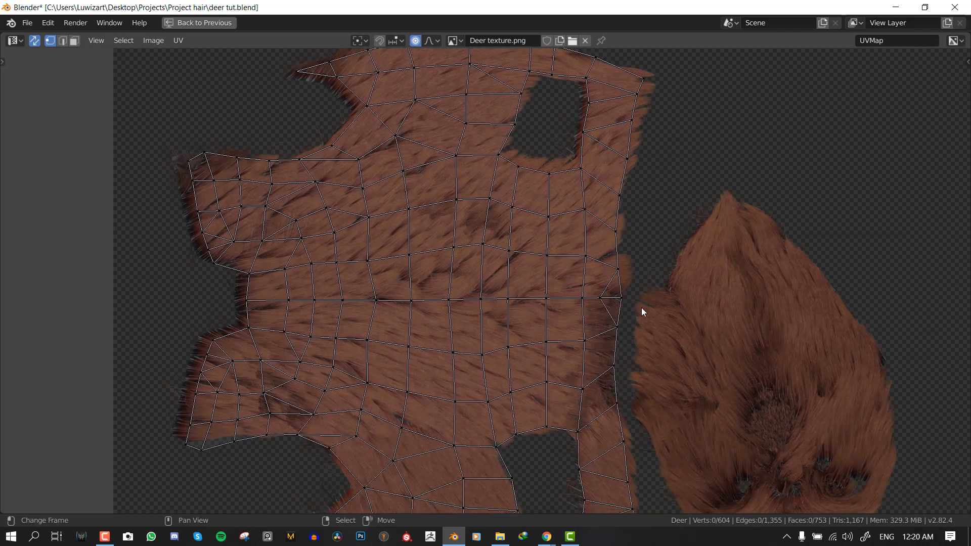
# Nudge the midline vertex on the body island's rear edge and the middle vertex of its lower edge onto the fur
pyautogui.press('g')
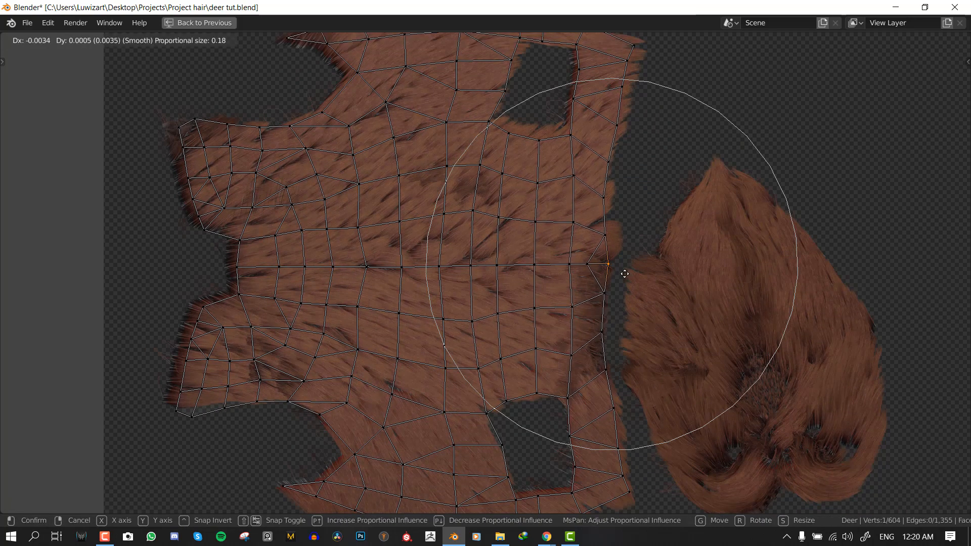
pyautogui.click(625, 273)
pyautogui.scroll(-2, 646, 273)
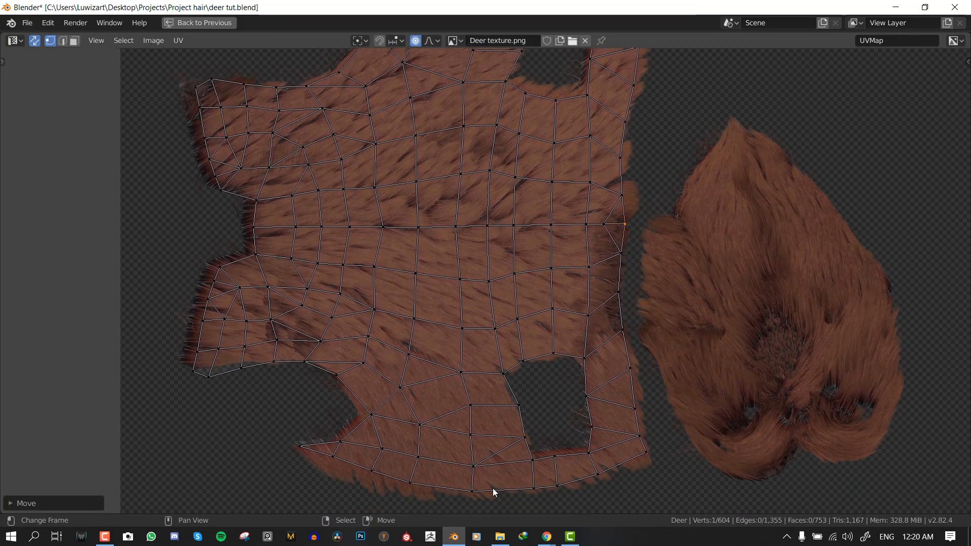
pyautogui.rightClick(468, 494)
pyautogui.moveTo(477, 432); pyautogui.dragTo(478, 321, button='middle')
pyautogui.press('g')
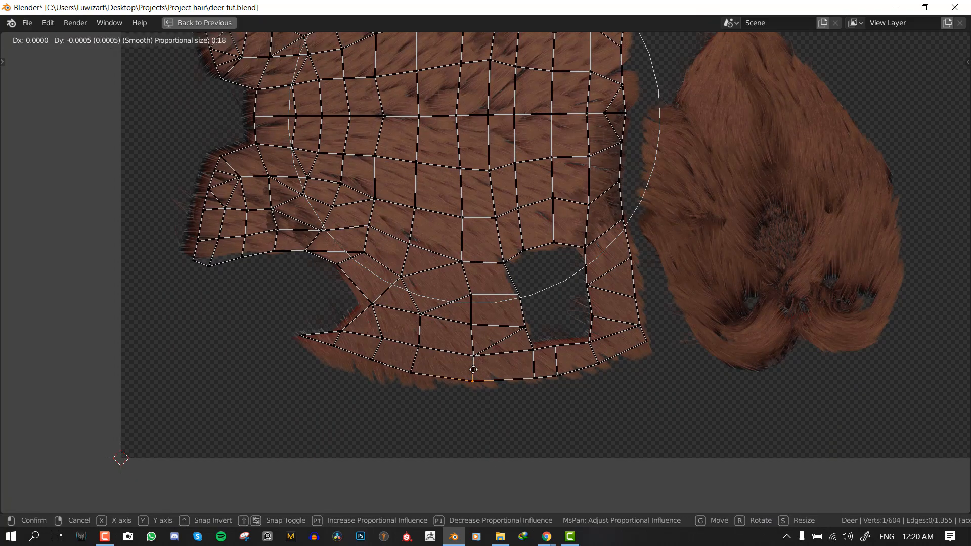
pyautogui.click(473, 371)
# Move the vertices on both sides of the lower leg hole outward to fit the opening in the fur, using a smaller proportional radius
pyautogui.rightClick(525, 301)
pyautogui.press('g')
pyautogui.click(523, 301)
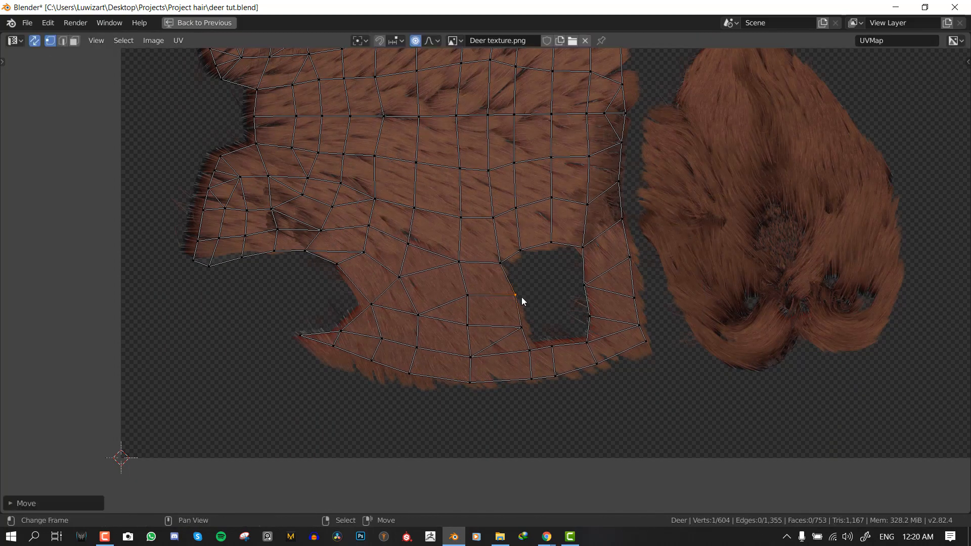
pyautogui.rightClick(580, 289)
pyautogui.press('g')
pyautogui.scroll(4, 582, 288)
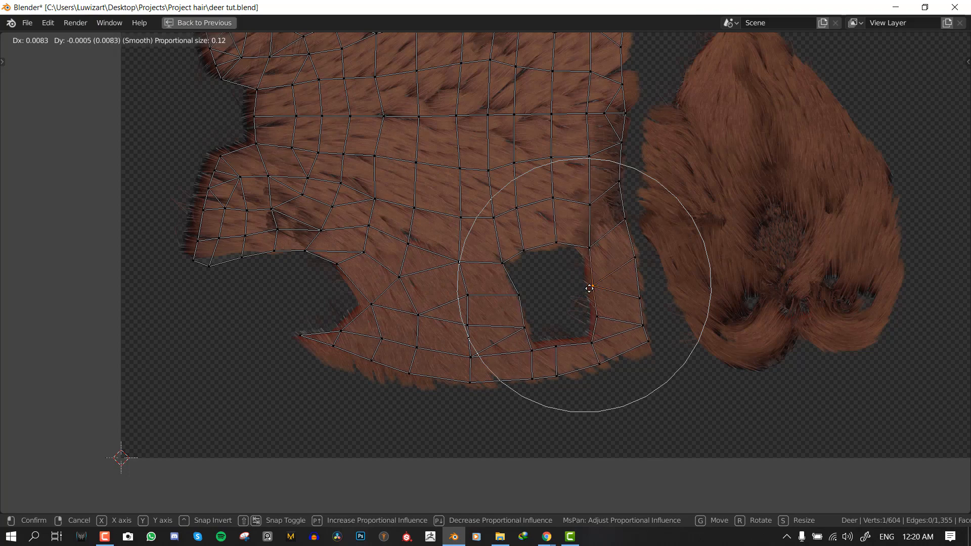
pyautogui.click(589, 288)
# Adjust the vertices at the lower front corner, the lower flap's pointed tip and the curve between them to follow the fur's outline
pyautogui.moveTo(621, 276); pyautogui.dragTo(634, 321, button='middle')
pyautogui.press('g')
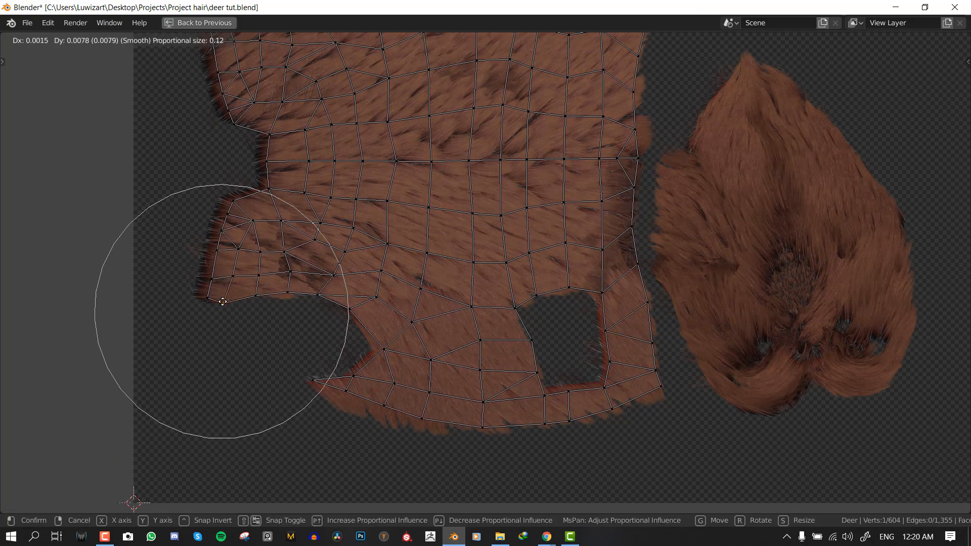
pyautogui.scroll(-2, 217, 303)
pyautogui.click(223, 302)
pyautogui.rightClick(321, 380)
pyautogui.press('g')
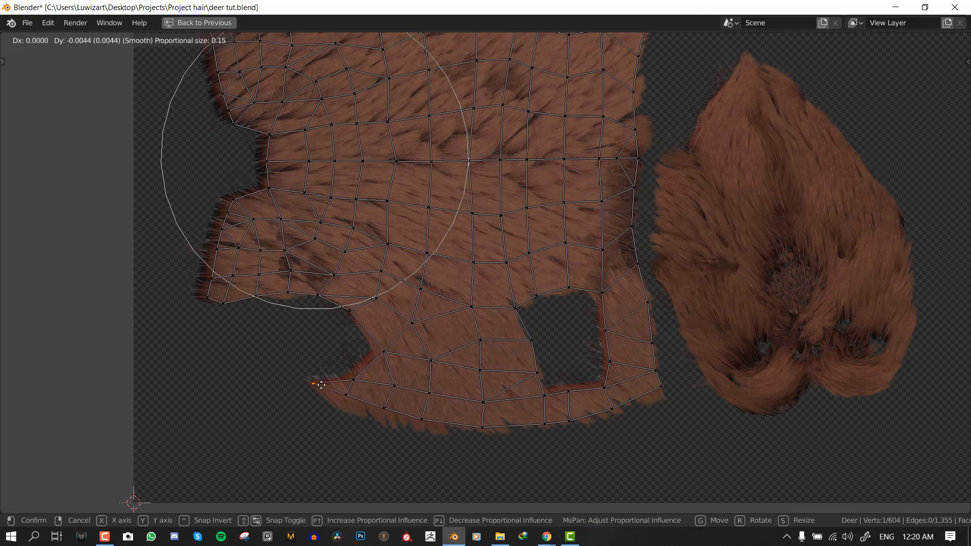
pyautogui.click(347, 321)
# Unhide all the UV islands, select the head island in face select mode and hide the others
pyautogui.scroll(-5, 362, 321)
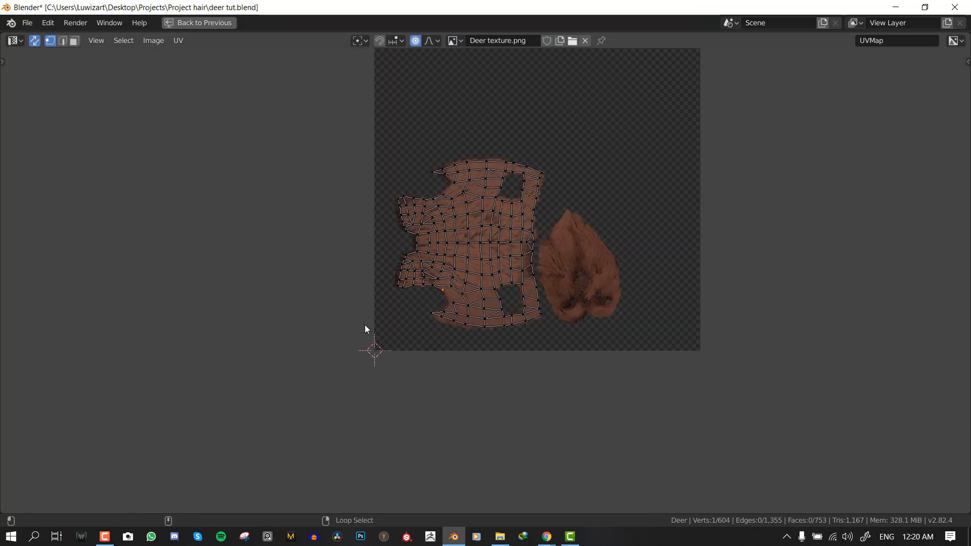
pyautogui.hotkey('alt', 'h')
pyautogui.hotkey('alt', 'a')
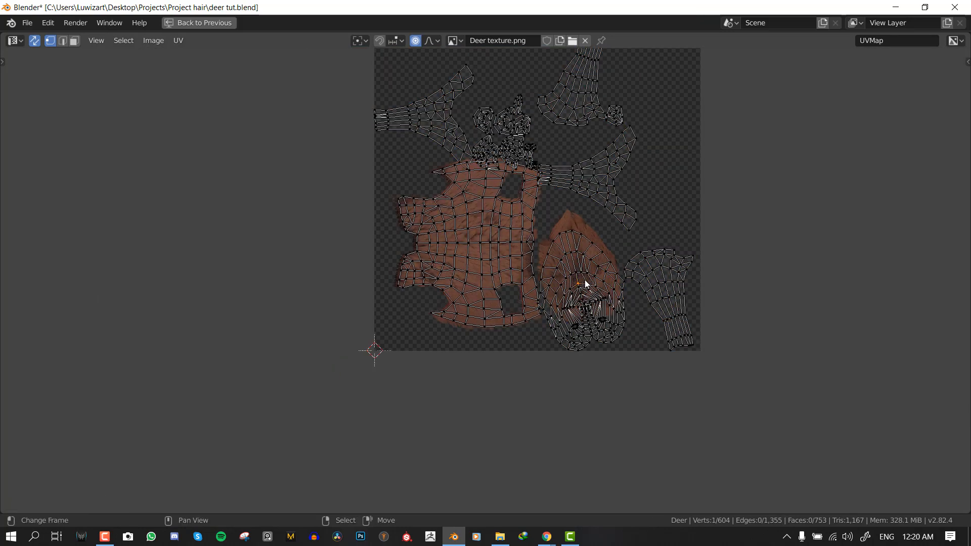
pyautogui.scroll(2, 587, 285)
pyautogui.press('l')
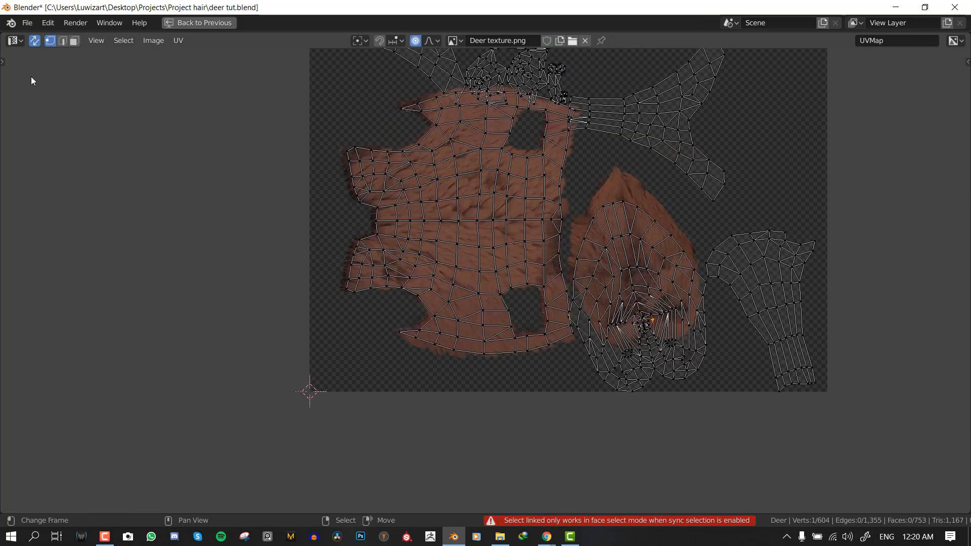
pyautogui.press('l')
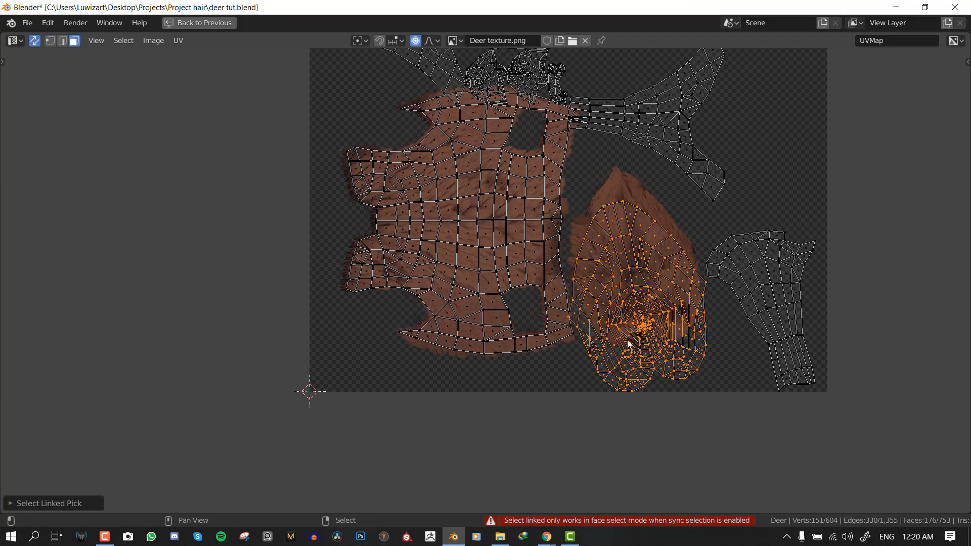
pyautogui.hotkey('shift', 'h')
# Move the head island up onto the smaller fur patch and fine-tune its position to match the patch's lower outline
pyautogui.scroll(1, 630, 342)
pyautogui.press('g')
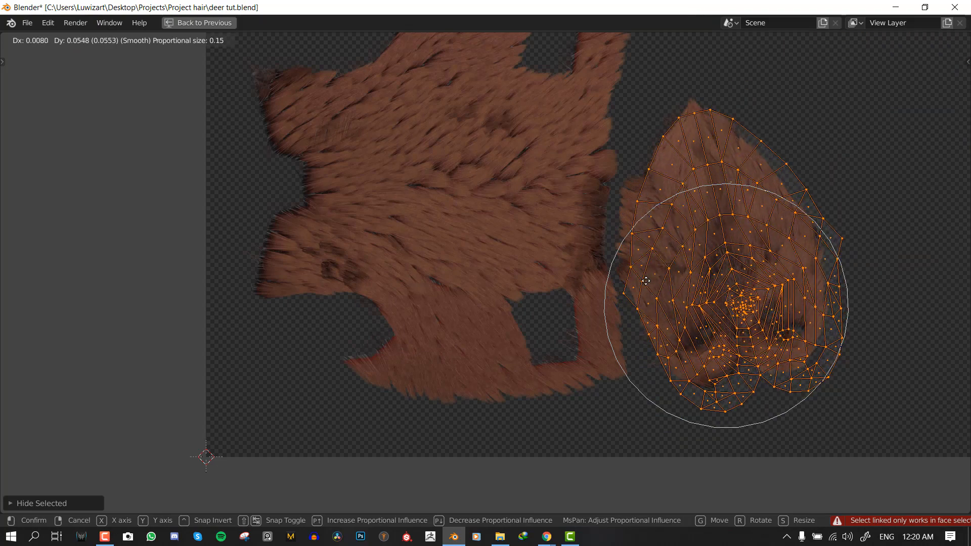
pyautogui.rightClick(646, 281)
pyautogui.press('g')
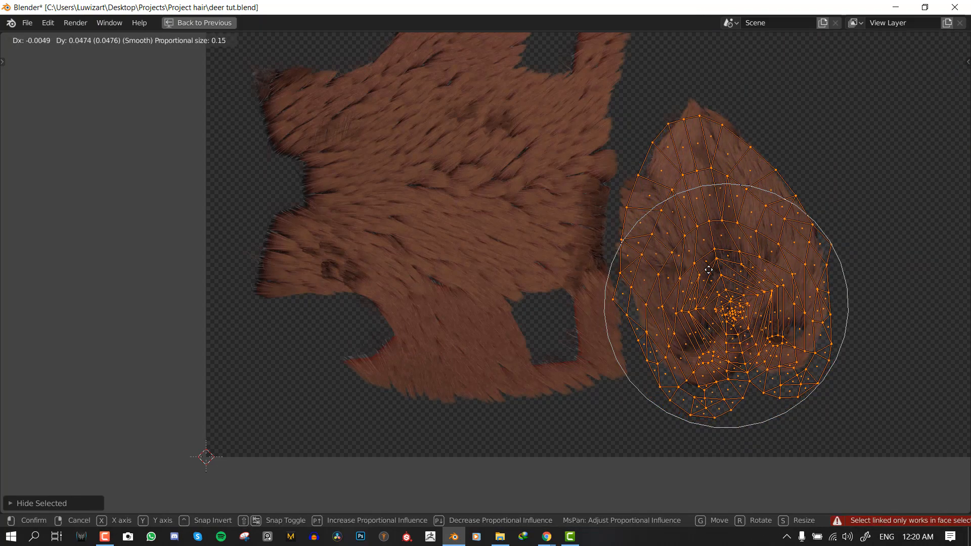
pyautogui.click(709, 269)
pyautogui.scroll(3, 729, 281)
pyautogui.press('g')
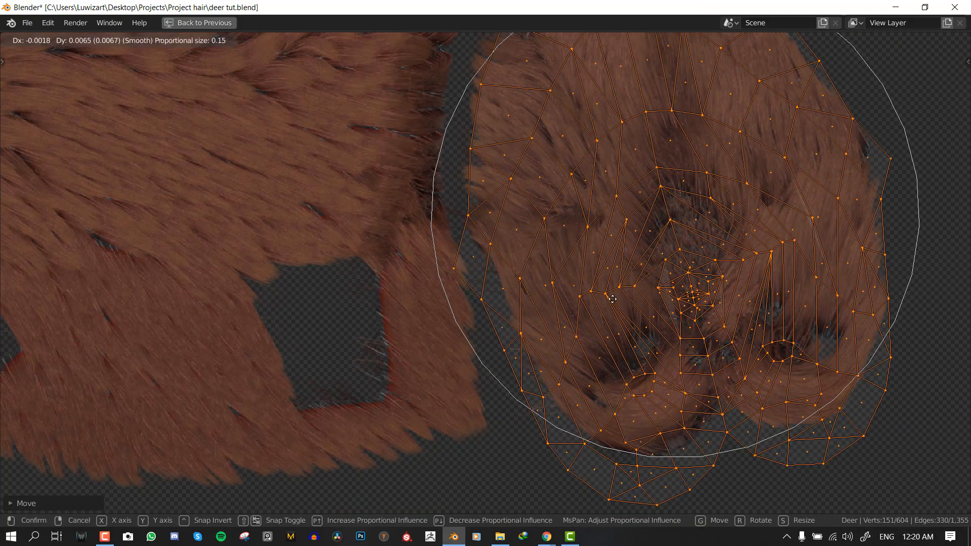
pyautogui.click(749, 293)
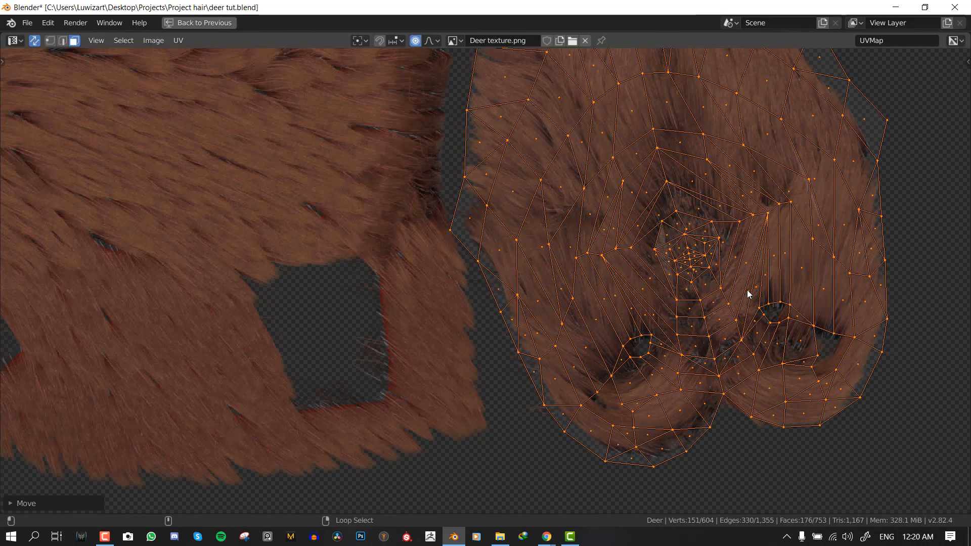
# Select the face loop around the left-hand eye hole of the head island and move it onto the fur's eye opening
pyautogui.hotkey('alt', 'a')
pyautogui.scroll(3, 808, 347)
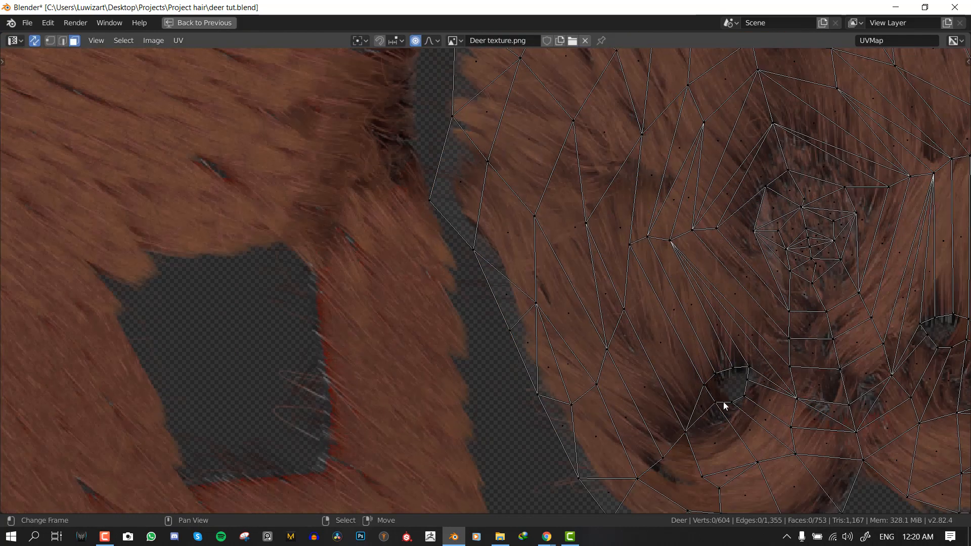
pyautogui.keyDown('alt'); pyautogui.click(747, 394); pyautogui.keyUp('alt')
pyautogui.press('g')
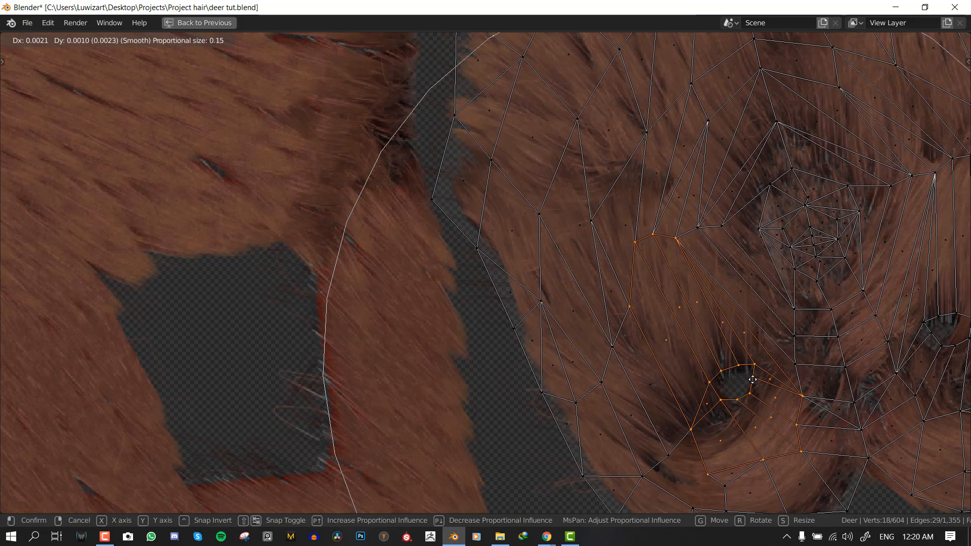
pyautogui.click(703, 374)
pyautogui.moveTo(704, 374); pyautogui.dragTo(555, 361, button='middle')
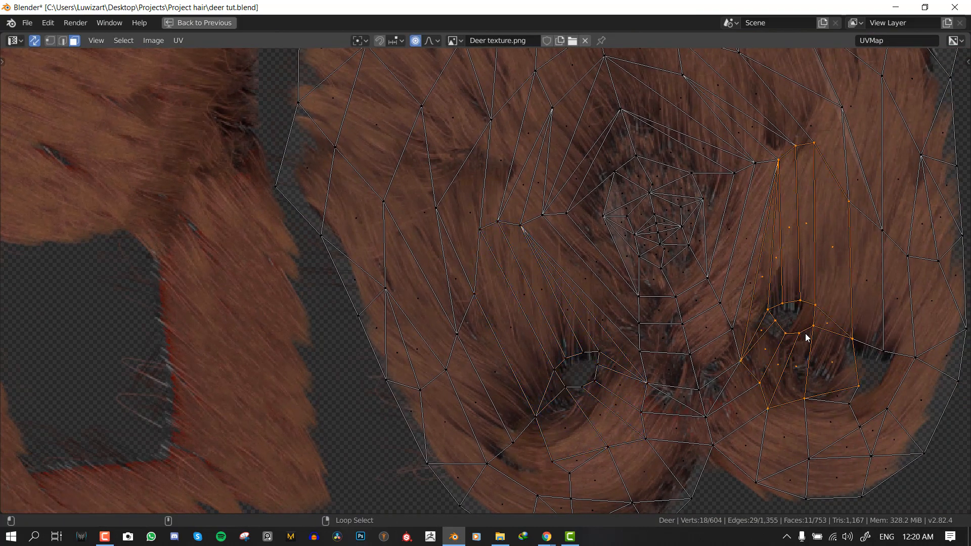
# Enlarge the proportional falloff, move the right-hand eye hole faces onto the fur's eye opening and clear the selection
pyautogui.press('g')
pyautogui.scroll(4, 805, 328)
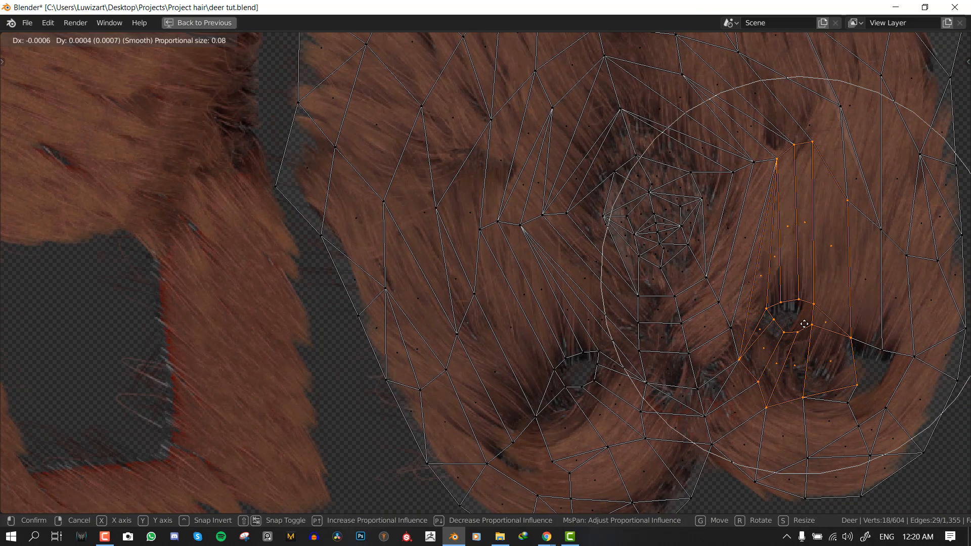
pyautogui.click(795, 328)
pyautogui.scroll(-2, 795, 331)
pyautogui.hotkey('alt', 'a')
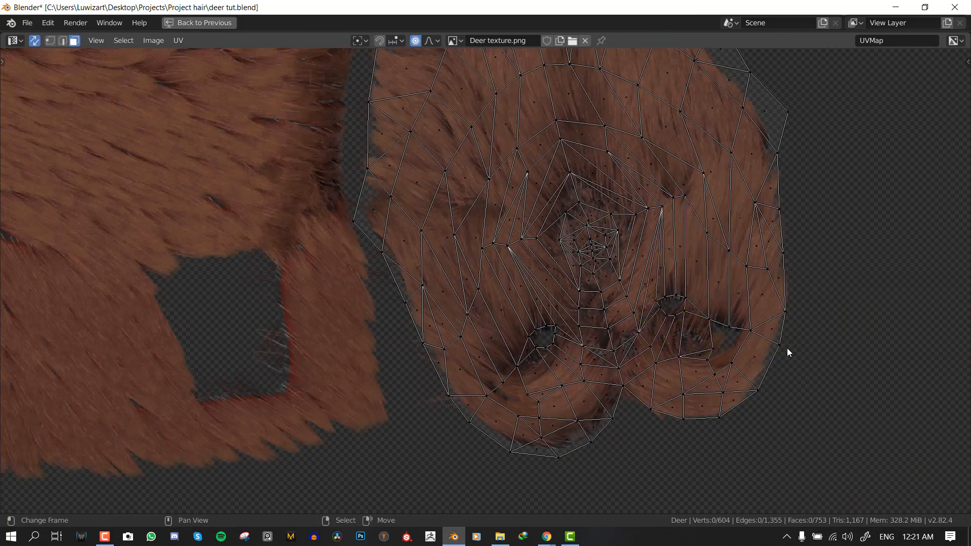
# Pull the head island's outer faces along the right edge, the upper tip and the upper left inward to the fur outline
pyautogui.hotkey('alt', 'a')
pyautogui.moveTo(787, 316); pyautogui.dragTo(780, 312, button='right')
pyautogui.moveTo(786, 162); pyautogui.dragTo(786, 275, button='middle')
pyautogui.moveTo(787, 223); pyautogui.dragTo(760, 237, button='right')
pyautogui.scroll(2, 744, 286)
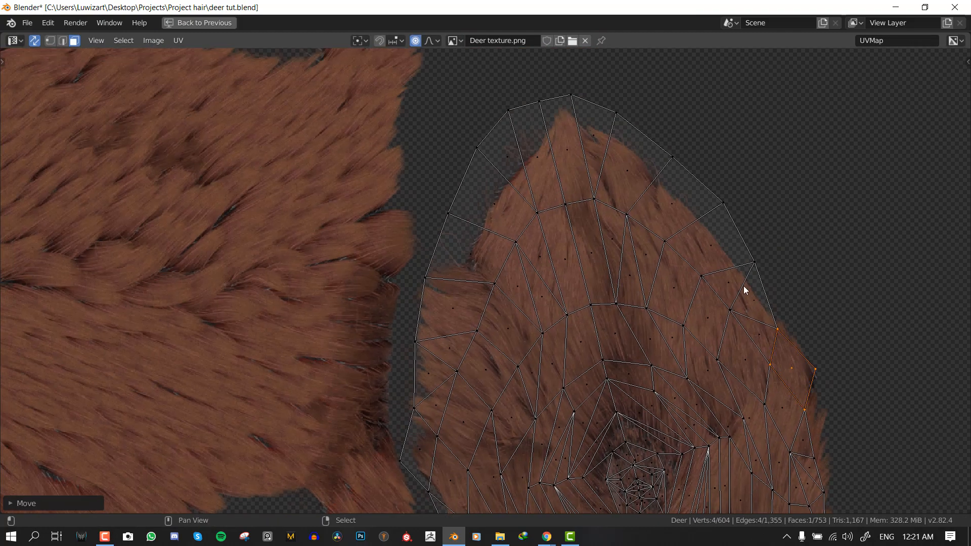
pyautogui.moveTo(675, 161); pyautogui.dragTo(655, 187, button='right')
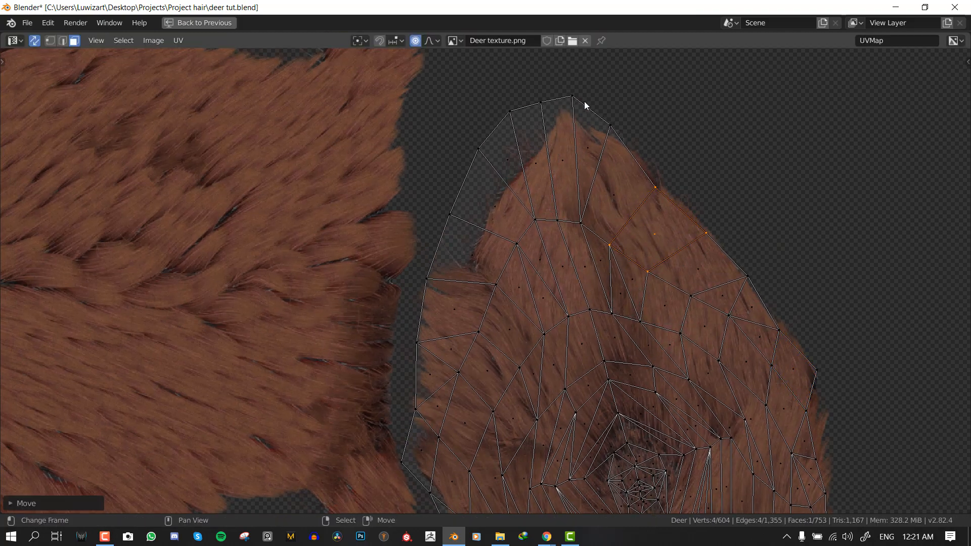
pyautogui.moveTo(577, 101); pyautogui.dragTo(575, 128, button='right')
pyautogui.moveTo(505, 129); pyautogui.dragTo(569, 151, button='right')
pyautogui.moveTo(470, 222); pyautogui.dragTo(493, 231, button='right')
# Move the head island's left-edge faces and both lower lobes inward so they stay within the fur patch
pyautogui.moveTo(518, 181); pyautogui.dragTo(542, 69, button='middle')
pyautogui.moveTo(433, 345); pyautogui.dragTo(452, 335, button='right')
pyautogui.moveTo(531, 468); pyautogui.dragTo(524, 362, button='middle')
pyautogui.moveTo(518, 418); pyautogui.dragTo(521, 404, button='right')
pyautogui.moveTo(639, 476); pyautogui.dragTo(635, 461, button='right')
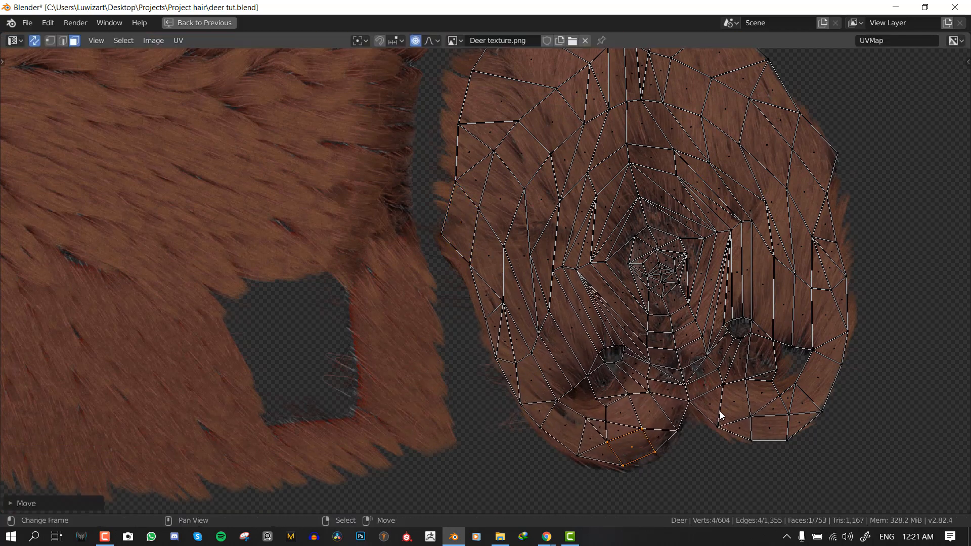
pyautogui.moveTo(779, 441); pyautogui.dragTo(777, 433, button='right')
# Fine-tune the head island's upper right edge, left corner and pointed tip against the fur outline
pyautogui.moveTo(842, 183); pyautogui.dragTo(833, 268, button='middle')
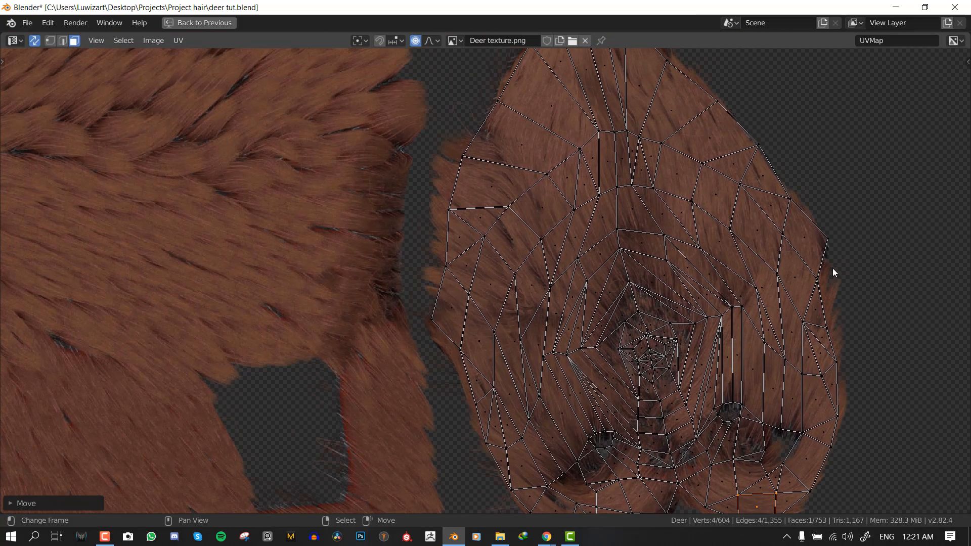
pyautogui.moveTo(828, 240); pyautogui.dragTo(824, 238, button='right')
pyautogui.scroll(-2, 438, 237)
pyautogui.scroll(1, 490, 302)
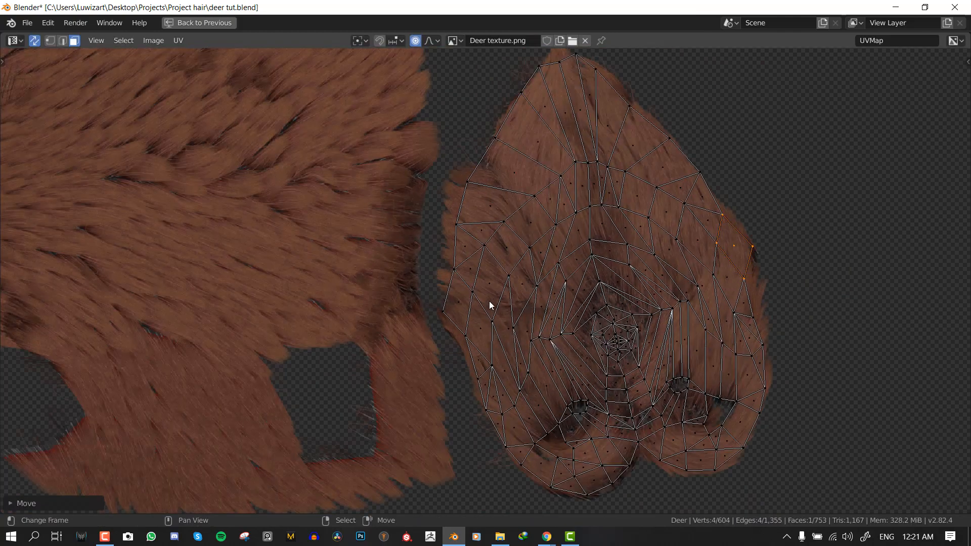
pyautogui.moveTo(449, 310); pyautogui.dragTo(453, 313, button='right')
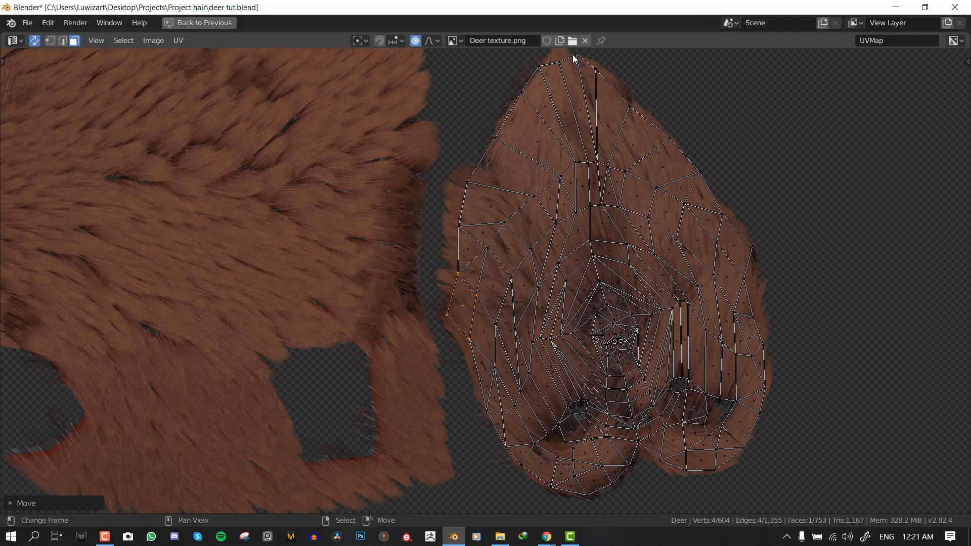
pyautogui.moveTo(572, 54); pyautogui.dragTo(528, 82, button='right')
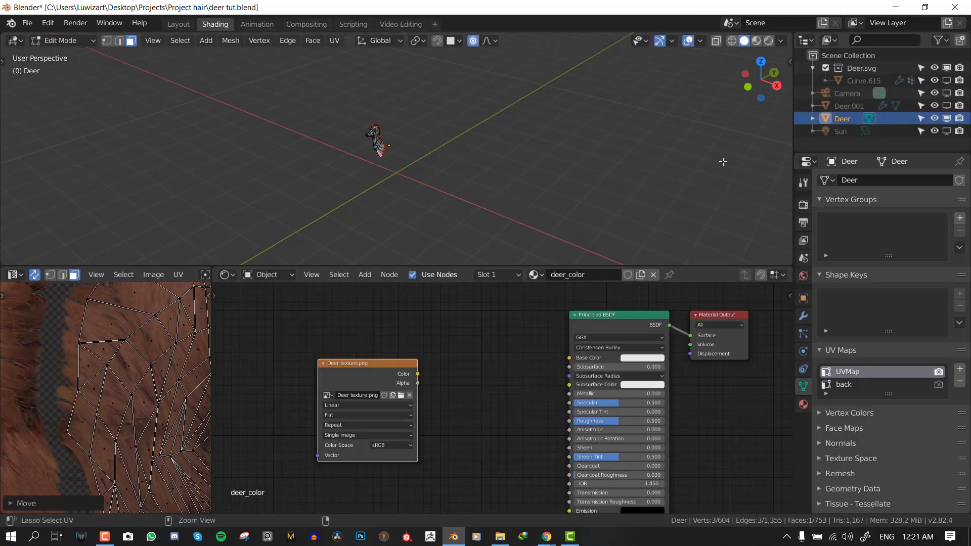
# Return the deer to Object Mode, save the file and show the model in Material Preview shading
pyautogui.moveTo(485, 190); pyautogui.dragTo(420, 168, button='middle')
pyautogui.hotkey('ctrl', 's')
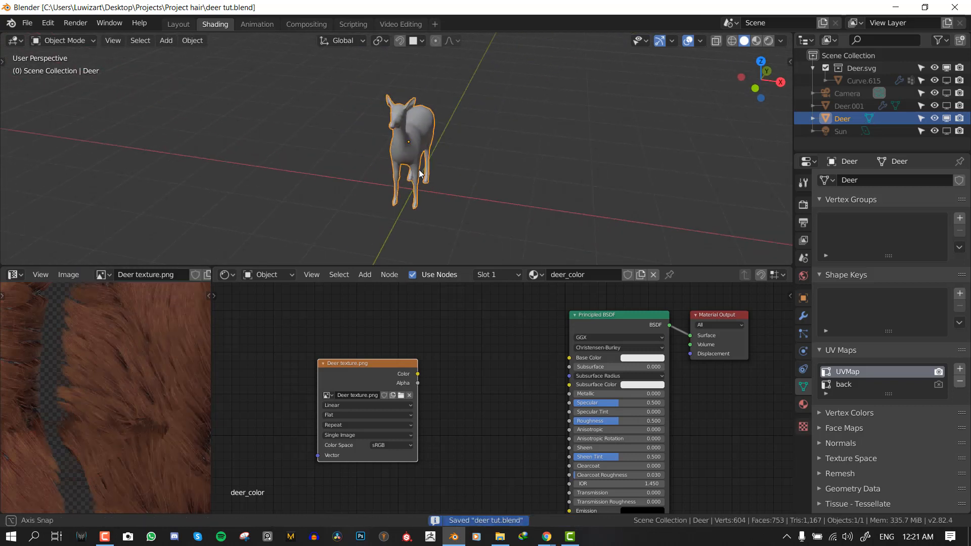
pyautogui.press('z')
pyautogui.click(412, 241)
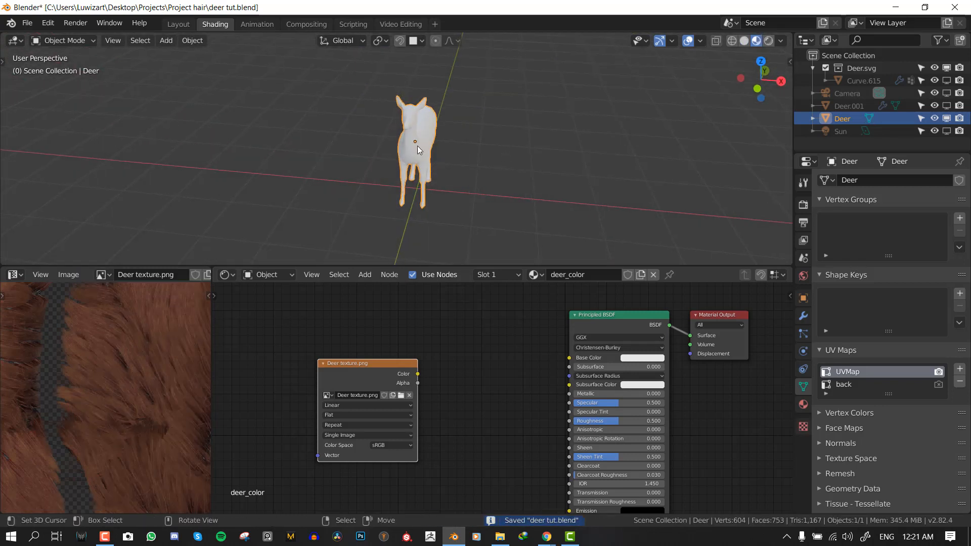
# Connect the Deer texture.png node's Alpha output to the Principled BSDF's Alpha input and show the deer_color material settings
pyautogui.moveTo(414, 388); pyautogui.dragTo(454, 328, button='middle')
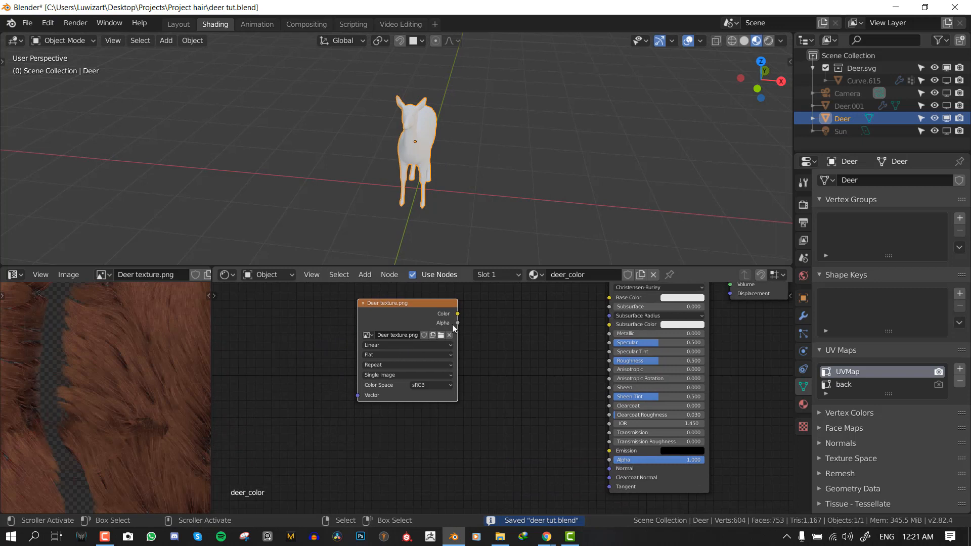
pyautogui.moveTo(454, 328); pyautogui.dragTo(509, 368)
pyautogui.moveTo(611, 463); pyautogui.dragTo(610, 461)
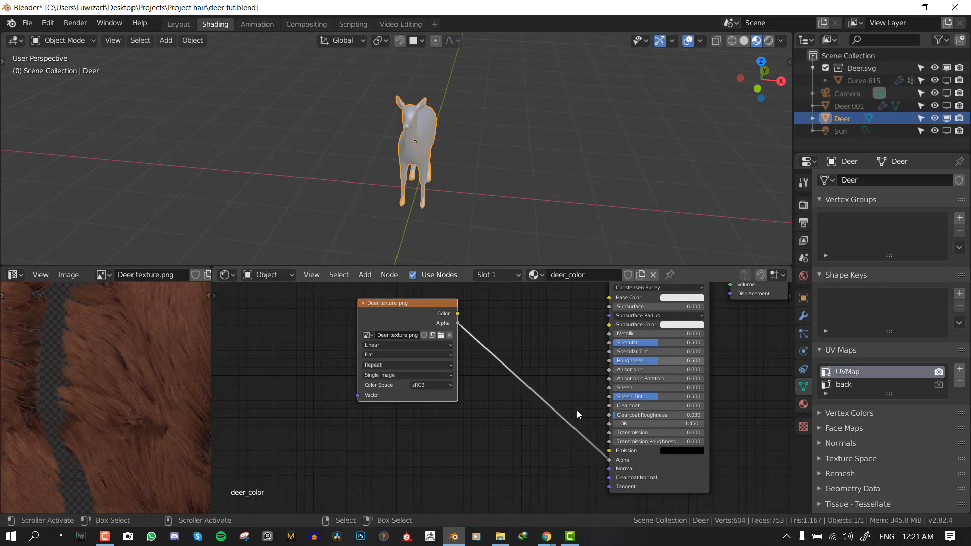
pyautogui.click(804, 405)
pyautogui.scroll(-2, 937, 380)
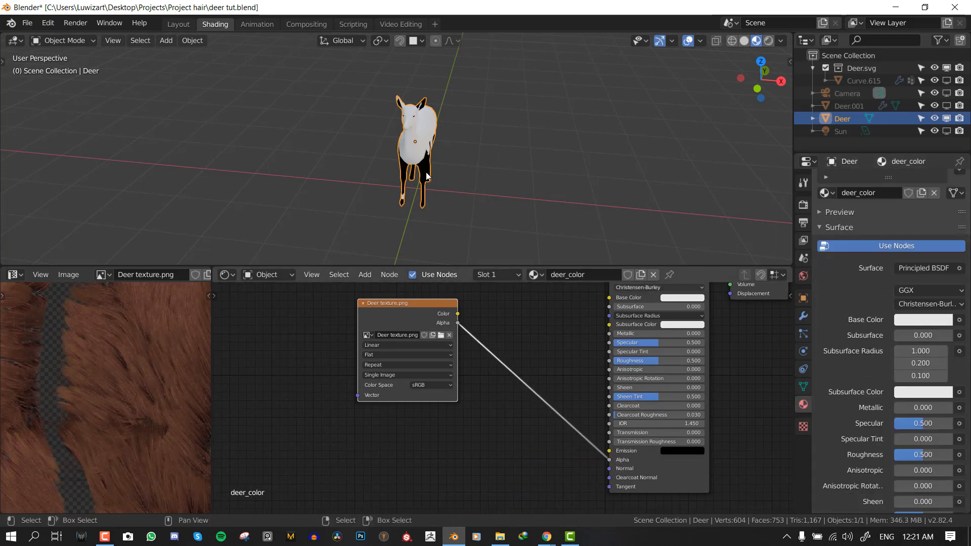
# Connect the Deer texture.png node's Color output to the Principled BSDF's Base Color and deselect the deer
pyautogui.moveTo(416, 147); pyautogui.dragTo(320, 117, button='middle')
pyautogui.scroll(4, 368, 171)
pyautogui.scroll(1, 372, 139)
pyautogui.moveTo(447, 327); pyautogui.dragTo(443, 335, button='middle')
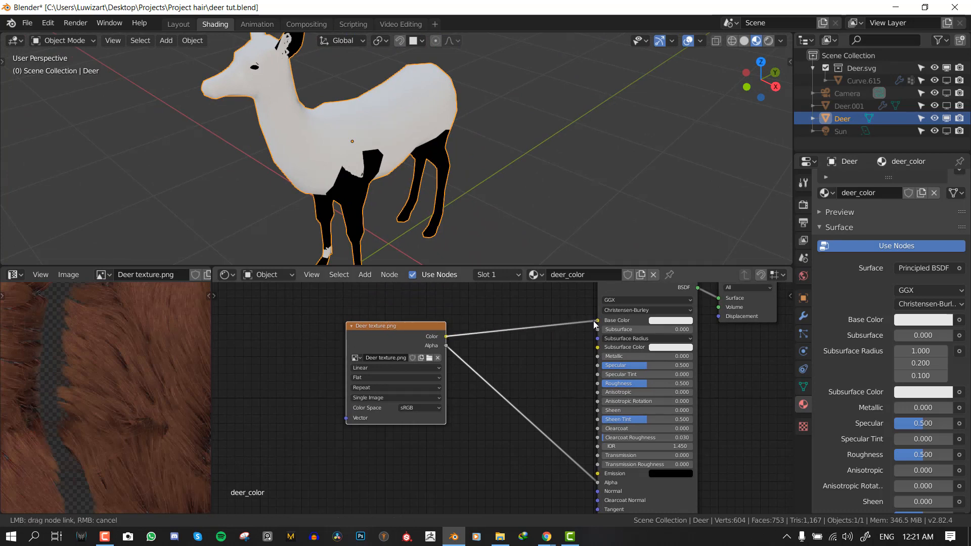
pyautogui.moveTo(594, 321); pyautogui.dragTo(597, 320)
pyautogui.hotkey('alt', 'a')
# Set the Principled BSDF's Specular to 0 to remove the shine from the deer's fur
pyautogui.moveTo(331, 145); pyautogui.dragTo(498, 151, button='middle')
pyautogui.keyDown('shift'); pyautogui.moveTo(498, 151); pyautogui.dragTo(499, 207, button='middle'); pyautogui.keyUp('shift')
pyautogui.scroll(2, 526, 195)
pyautogui.moveTo(548, 184); pyautogui.dragTo(636, 184, button='middle')
pyautogui.scroll(1, 405, 177)
pyautogui.moveTo(408, 170); pyautogui.dragTo(519, 157, button='middle')
pyautogui.scroll(-4, 436, 156)
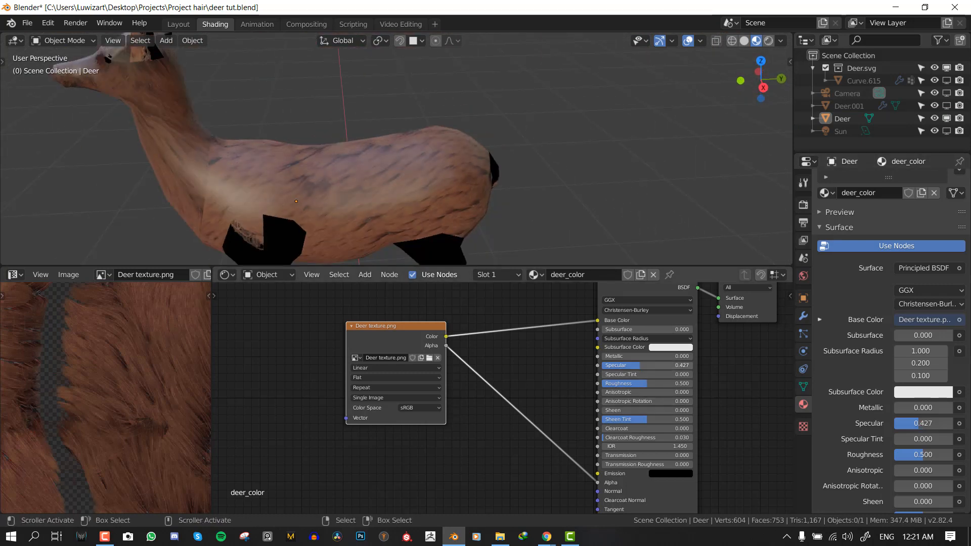
pyautogui.moveTo(640, 365); pyautogui.dragTo(602, 366)
# Examine the fur texture on the deer's face, neck, flank and legs from the front and the side
pyautogui.moveTo(332, 163); pyautogui.dragTo(653, 169, button='middle')
pyautogui.moveTo(362, 217); pyautogui.dragTo(449, 208, button='middle')
pyautogui.press('KP_1')
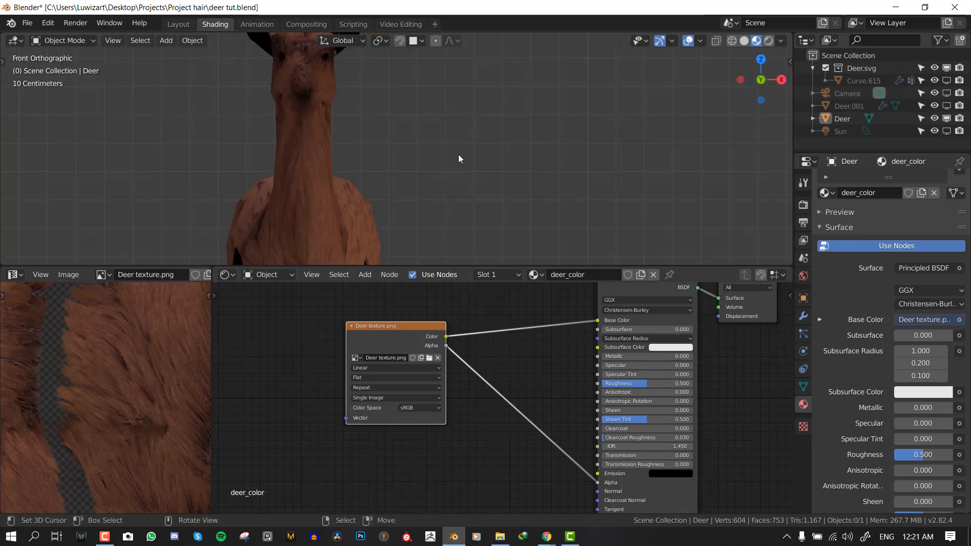
pyautogui.moveTo(458, 159)
pyautogui.mouseDown(button='middle')
pyautogui.moveTo(342, 169)
pyautogui.moveTo(466, 147)
pyautogui.moveTo(433, 238)
pyautogui.moveTo(401, 200)
pyautogui.moveTo(410, 199)
pyautogui.moveTo(349, 42)
pyautogui.moveTo(505, 135)
pyautogui.moveTo(314, 147)
pyautogui.moveTo(435, 135)
pyautogui.moveTo(415, 144)
pyautogui.moveTo(555, 158)
pyautogui.moveTo(607, 120)
pyautogui.moveTo(457, 173)
pyautogui.mouseUp(button='middle')
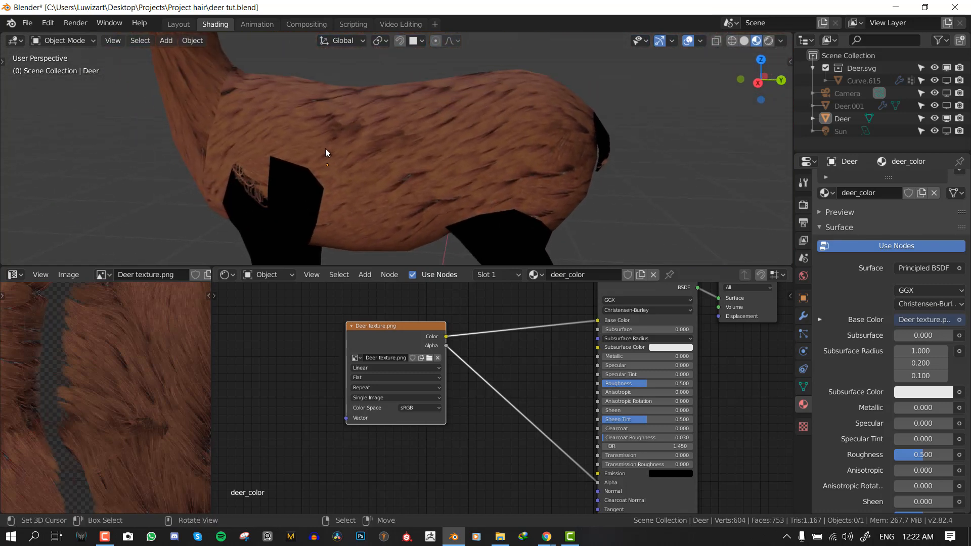
pyautogui.moveTo(326, 148); pyautogui.dragTo(501, 155, button='middle')
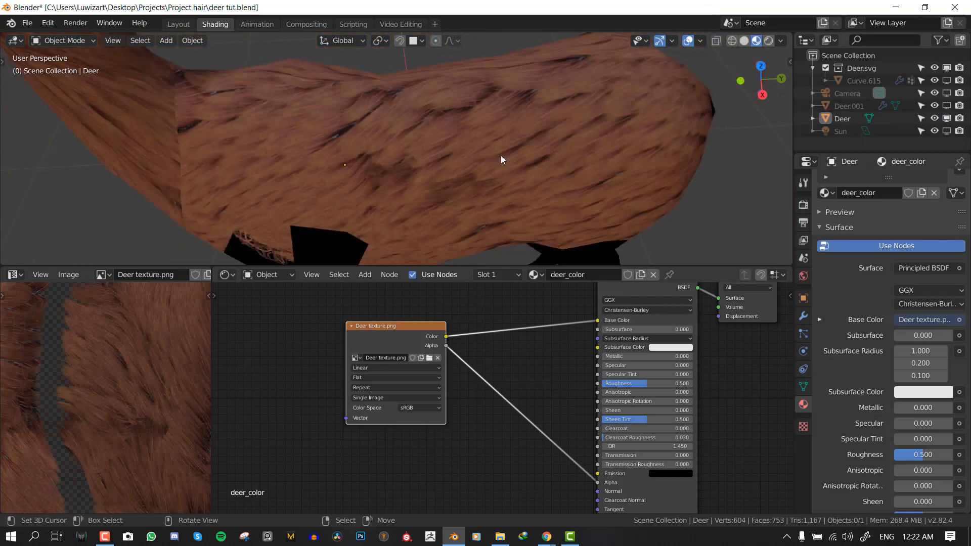
pyautogui.scroll(-5, 501, 156)
pyautogui.moveTo(385, 177); pyautogui.dragTo(546, 253, button='middle')
pyautogui.click(468, 195)
pyautogui.scroll(-3, 460, 190)
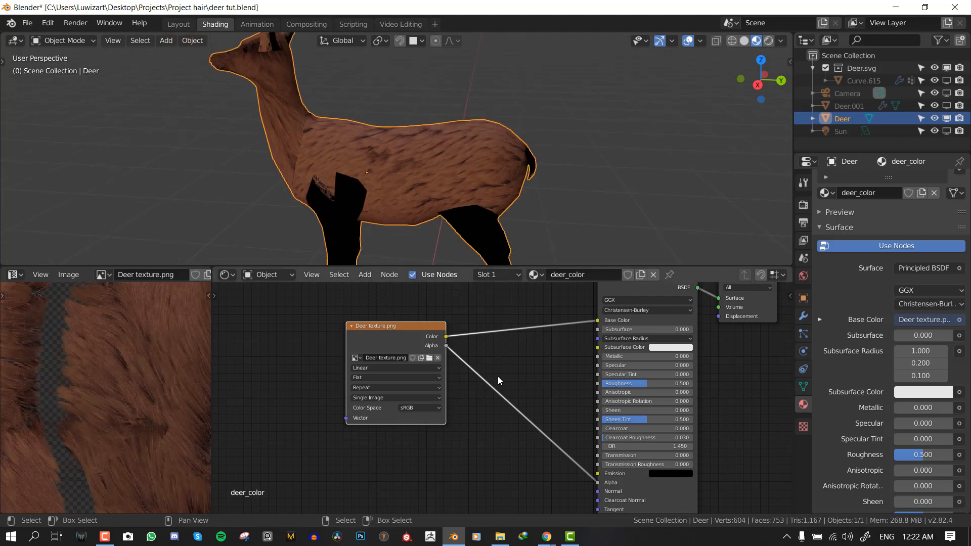
pyautogui.moveTo(498, 376); pyautogui.dragTo(515, 357, button='middle')
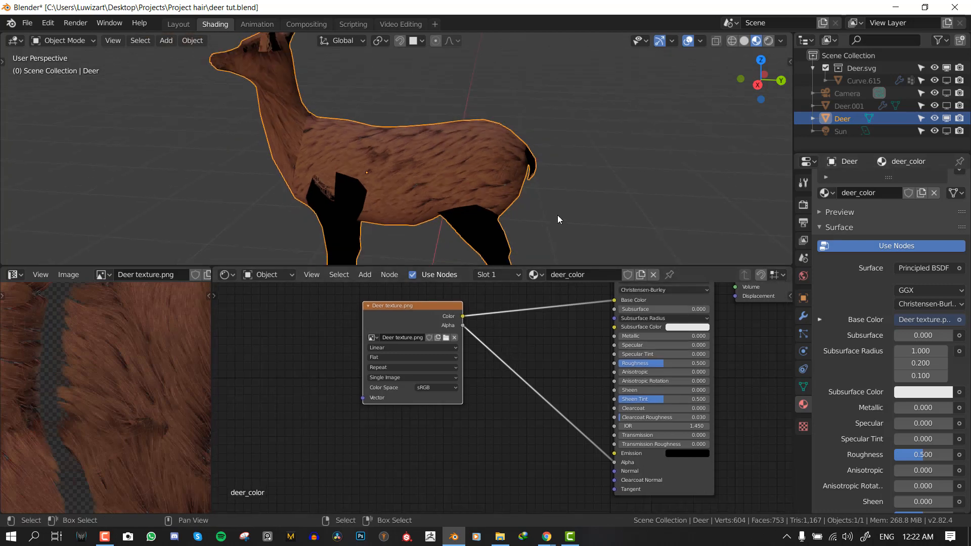
# Set the deer_color material's Blend Mode to Alpha Blend
pyautogui.moveTo(473, 192); pyautogui.dragTo(928, 383, button='middle')
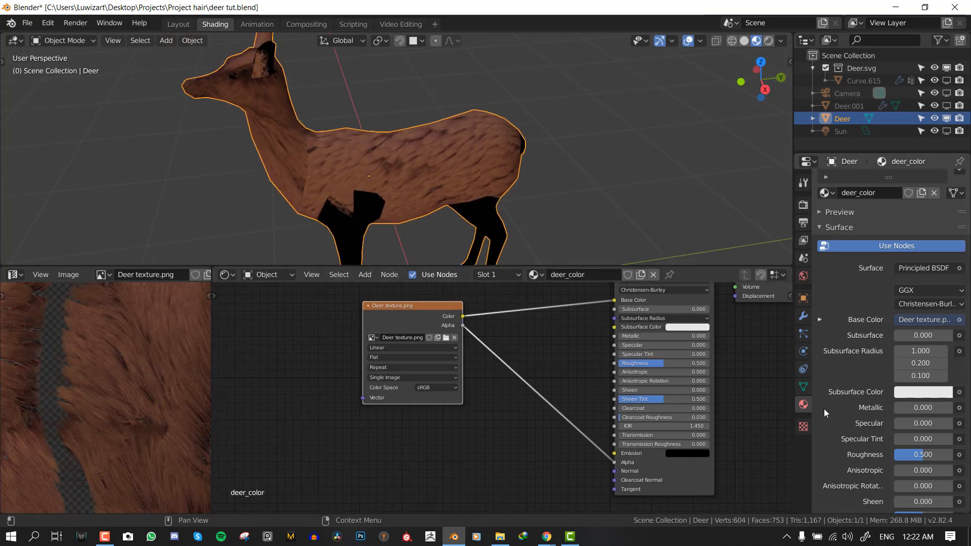
pyautogui.scroll(-18, 908, 342)
pyautogui.click(916, 379)
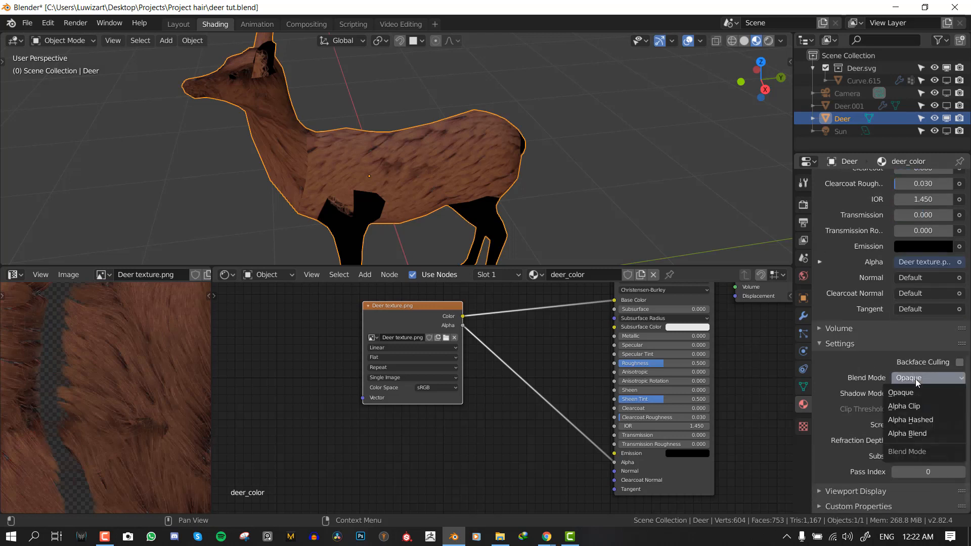
pyautogui.click(926, 433)
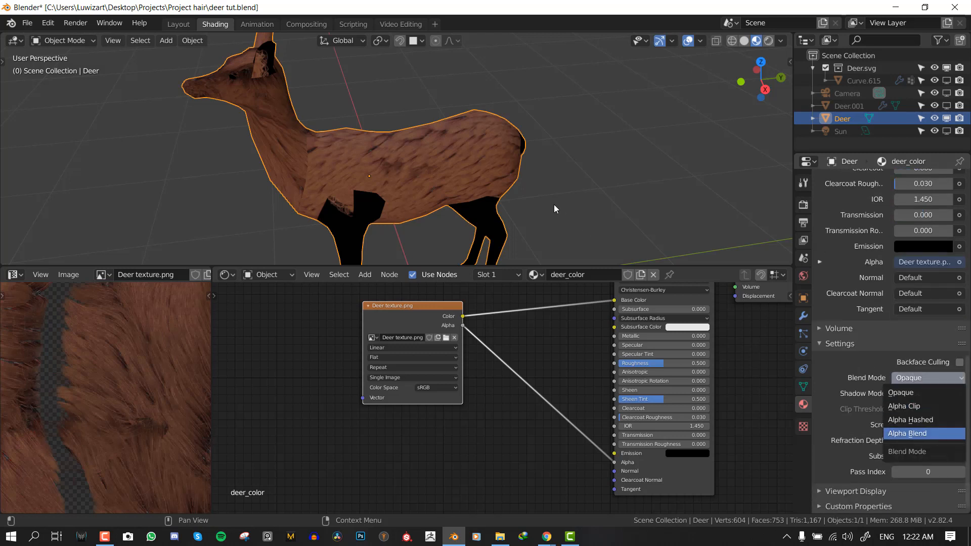
# Change the deer_color material's Blend Mode to Alpha Hashed and view the deselected deer from the front side
pyautogui.moveTo(417, 186); pyautogui.dragTo(658, 284, button='middle')
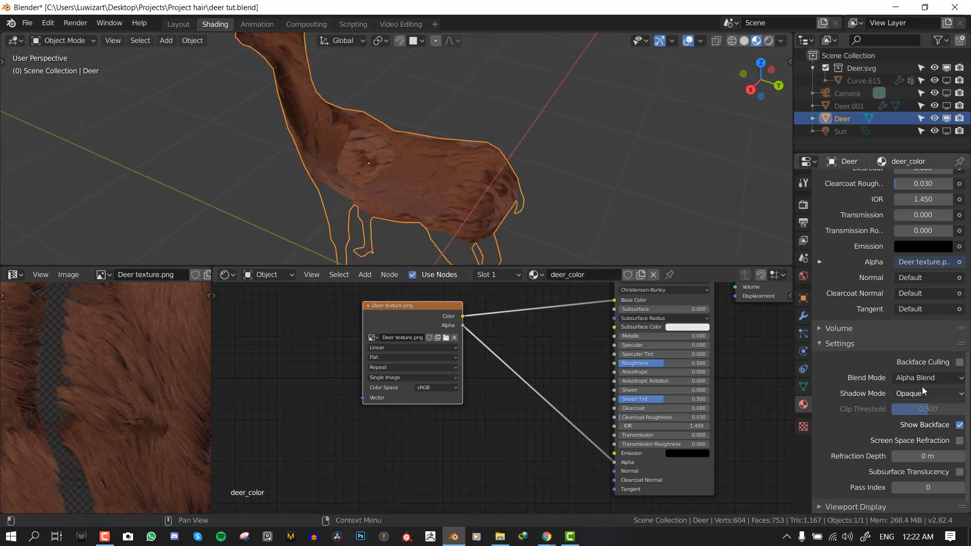
pyautogui.click(922, 379)
pyautogui.click(923, 423)
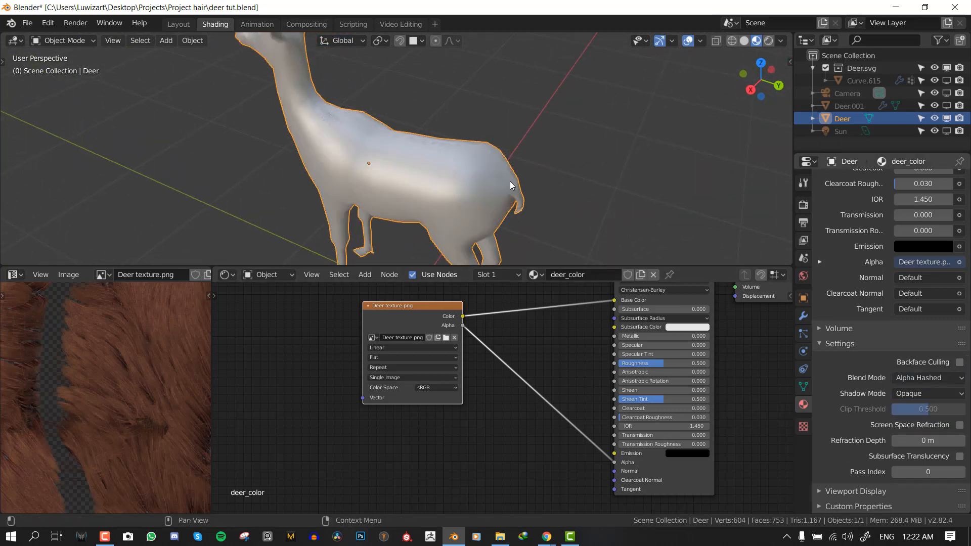
pyautogui.hotkey('alt', 'a')
pyautogui.moveTo(400, 185); pyautogui.dragTo(489, 174, button='middle')
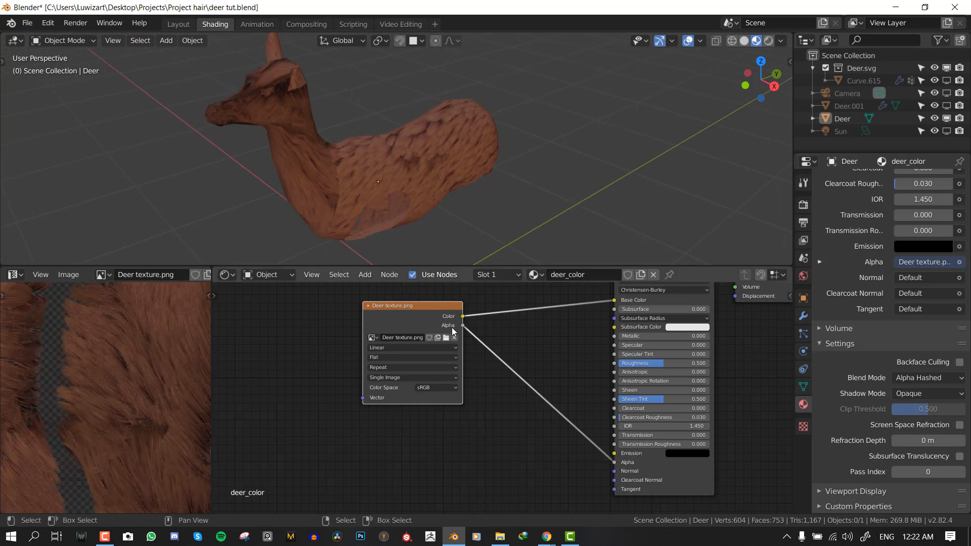
# Cut the link between the texture node's Alpha output and the Principled BSDF's Alpha input
pyautogui.moveTo(437, 325)
pyautogui.mouseDown()
pyautogui.moveTo(382, 329)
pyautogui.moveTo(418, 328)
pyautogui.mouseUp()
pyautogui.scroll(-4, 418, 328)
pyautogui.moveTo(329, 223); pyautogui.dragTo(390, 202, button='middle')
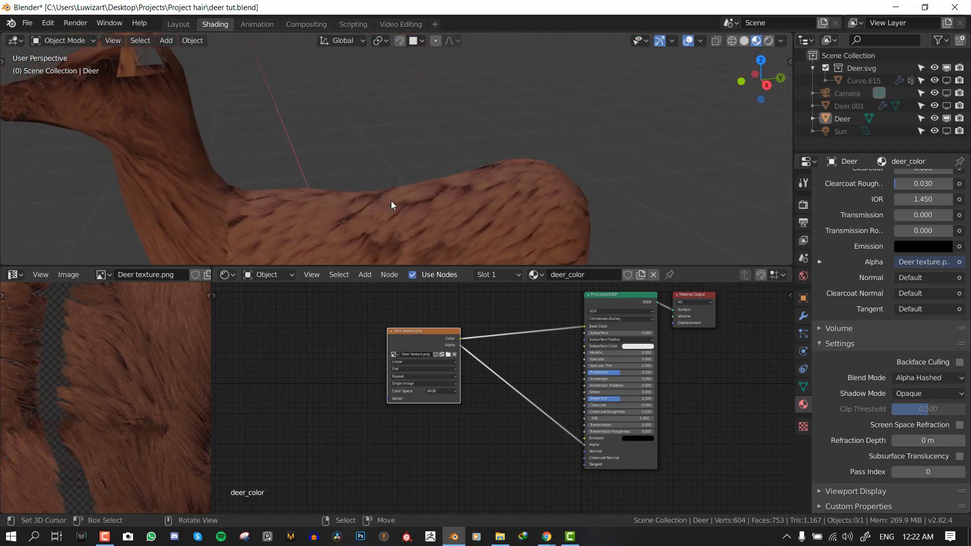
pyautogui.scroll(-2, 391, 201)
pyautogui.keyDown('ctrl'); pyautogui.moveTo(527, 369); pyautogui.dragTo(497, 390, button='right'); pyautogui.keyUp('ctrl')
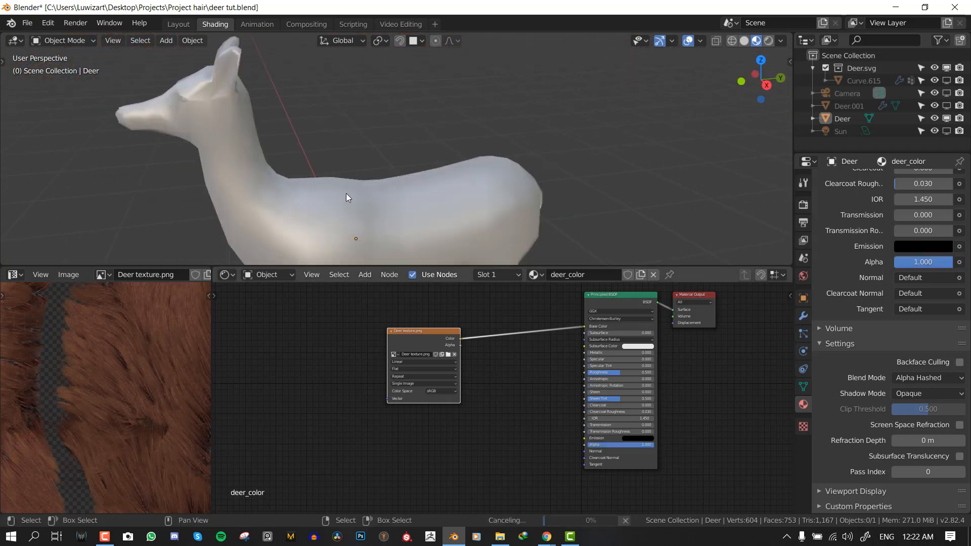
# Select the deer and switch it to Texture Paint mode
pyautogui.moveTo(346, 197); pyautogui.dragTo(435, 146, button='middle')
pyautogui.click(418, 179)
pyautogui.hotkey('ctrl', 'Tab')
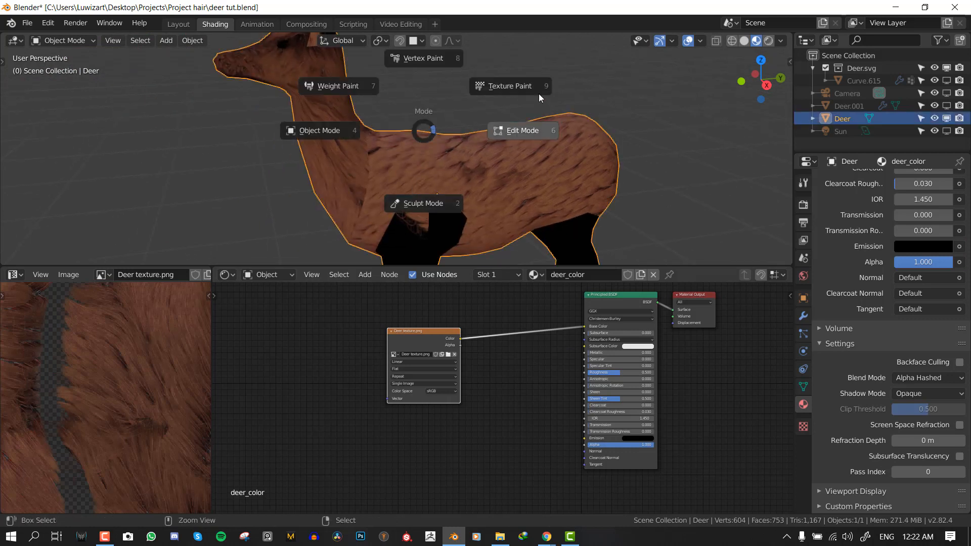
pyautogui.click(511, 88)
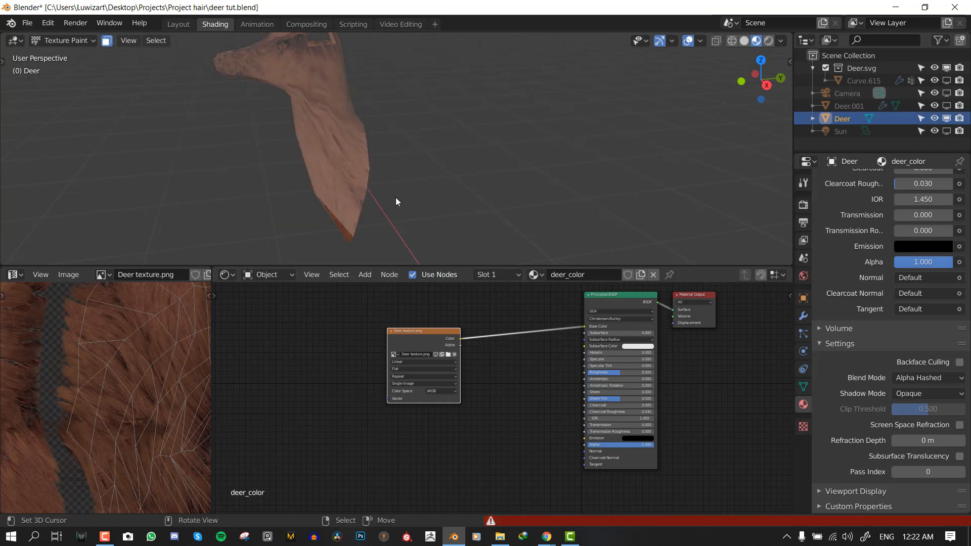
# Set the deer_color material's Blend Mode back to Opaque
pyautogui.moveTo(395, 202); pyautogui.dragTo(598, 107, button='middle')
pyautogui.click(901, 378)
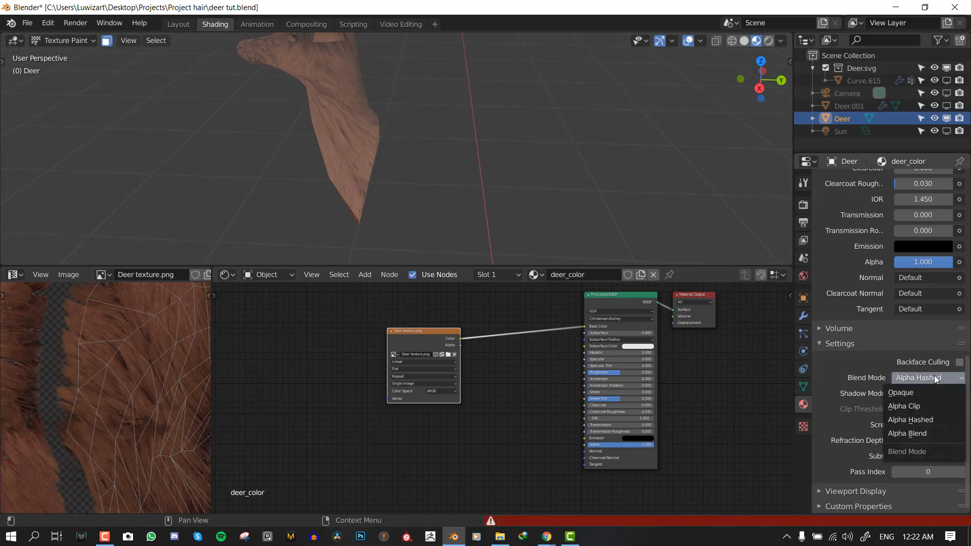
pyautogui.click(908, 393)
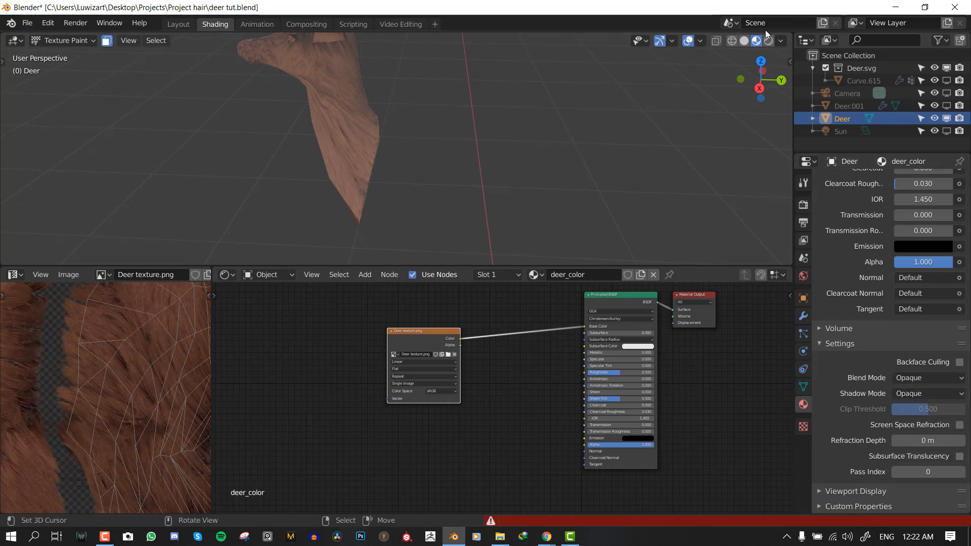
# Maximize the 3D viewport, save the file and show the viewport's tool settings
pyautogui.hotkey('ctrl', 'space')
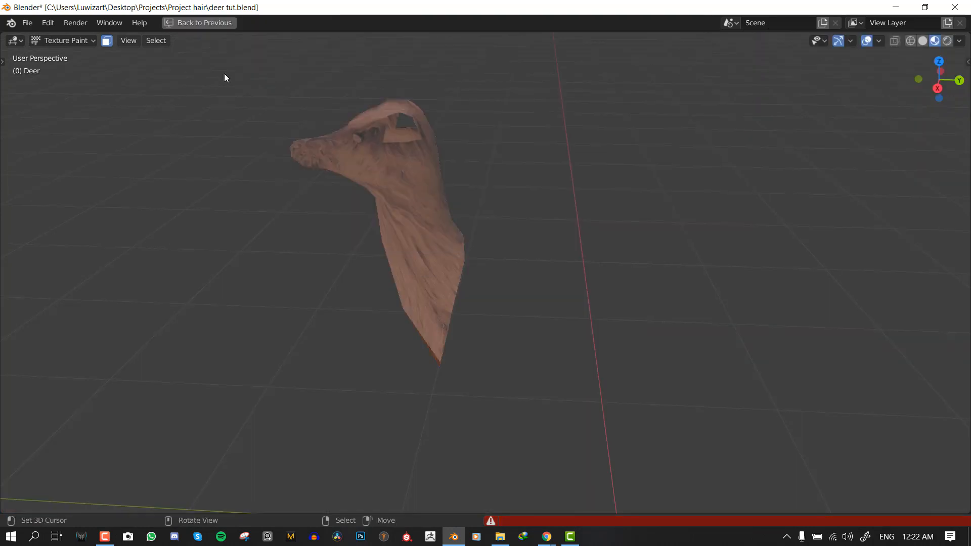
pyautogui.hotkey('ctrl', 's')
pyautogui.hotkey('ctrl', 'Tab')
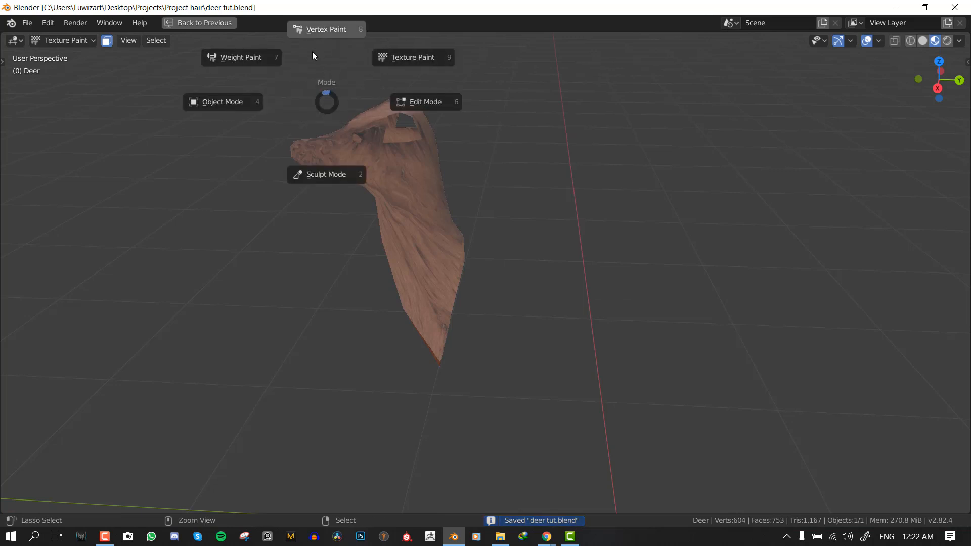
pyautogui.press('super')
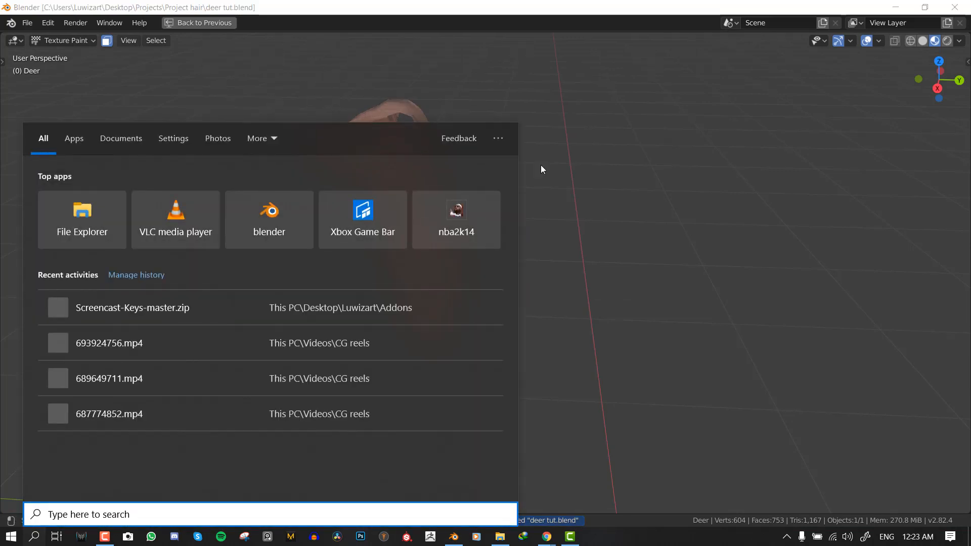
pyautogui.press('super')
pyautogui.hotkey('alt', 'w')
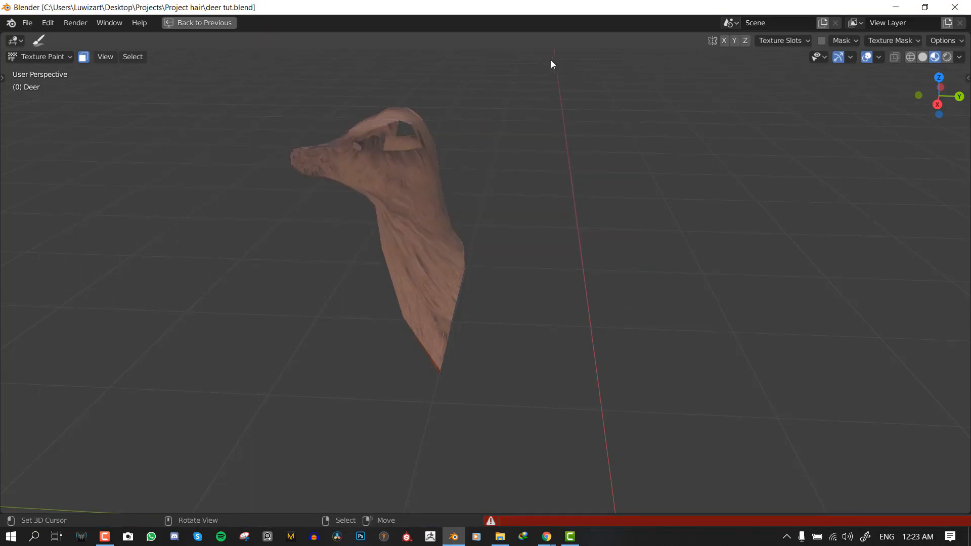
# Turn off face selection masking so the whole deer can be painted, and view its body and neck
pyautogui.click(440, 227)
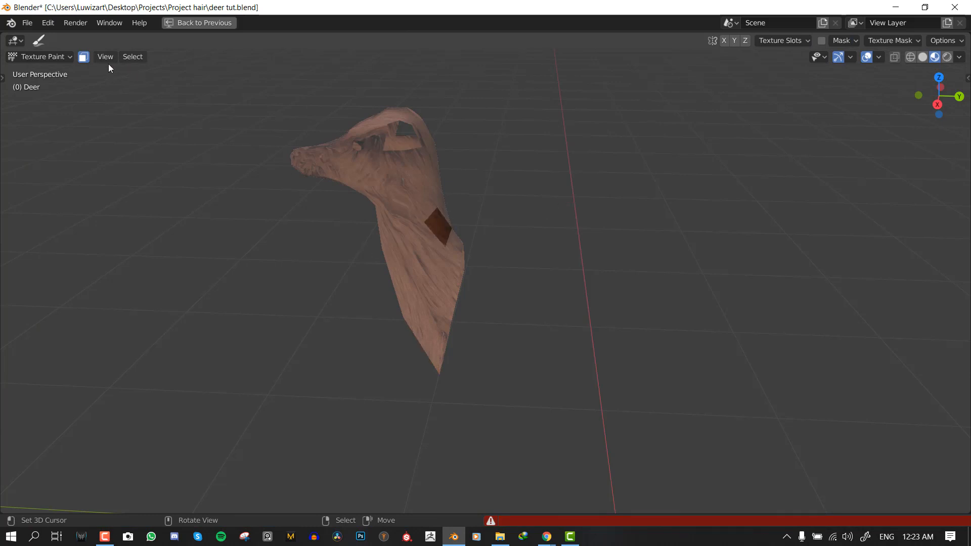
pyautogui.click(84, 57)
pyautogui.moveTo(469, 236); pyautogui.dragTo(556, 228, button='middle')
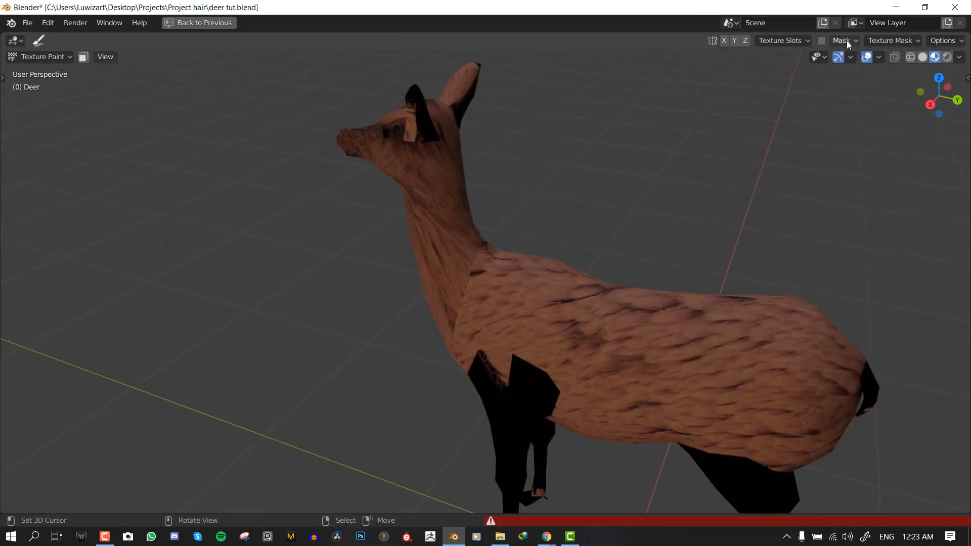
# Choose the Draw tool, make a white test stroke across the base of the neck and undo it
pyautogui.hotkey('shift', 'space')
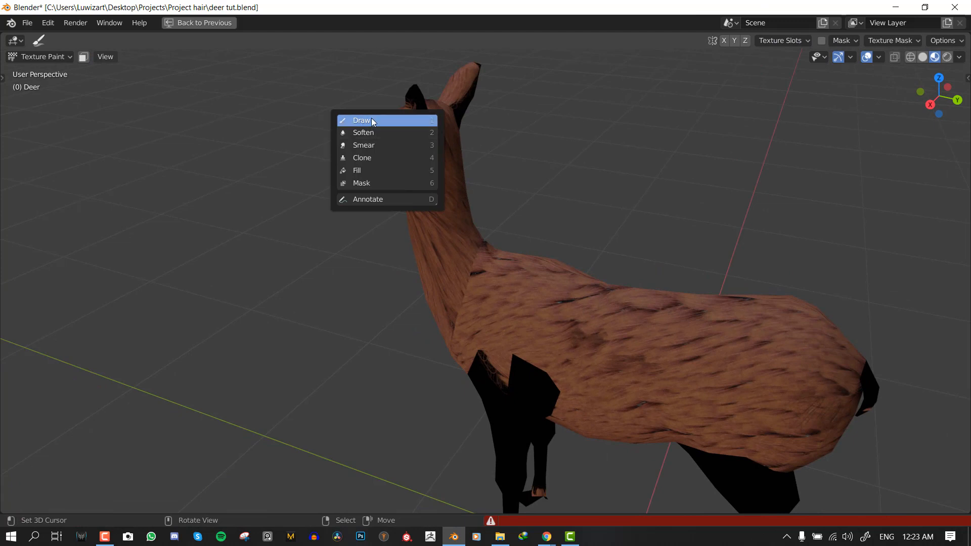
pyautogui.click(371, 118)
pyautogui.moveTo(488, 253); pyautogui.dragTo(450, 329)
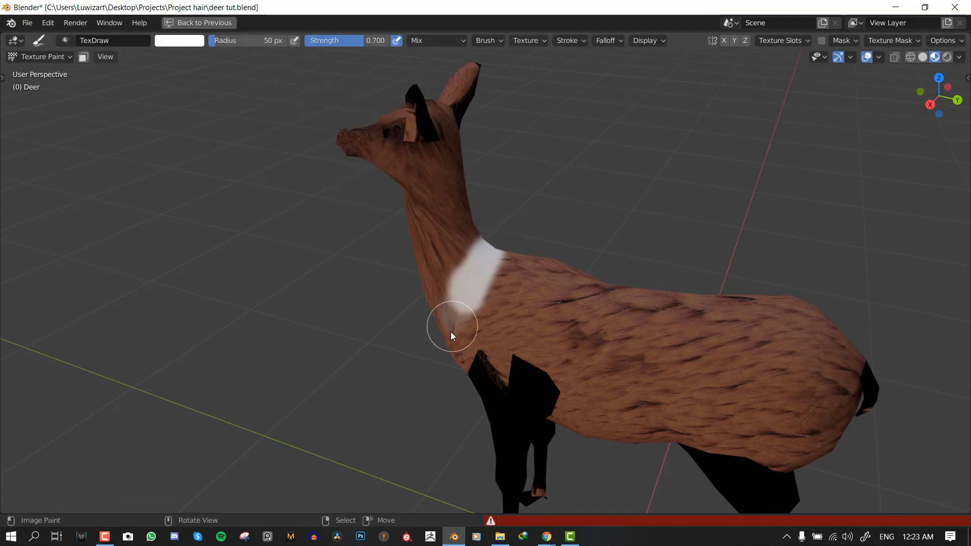
pyautogui.hotkey('ctrl', 'z')
# Turn on X mirroring, sample the brown fur colour at the neck and paint over the seam between neck and body
pyautogui.scroll(3, 488, 247)
pyautogui.click(724, 40)
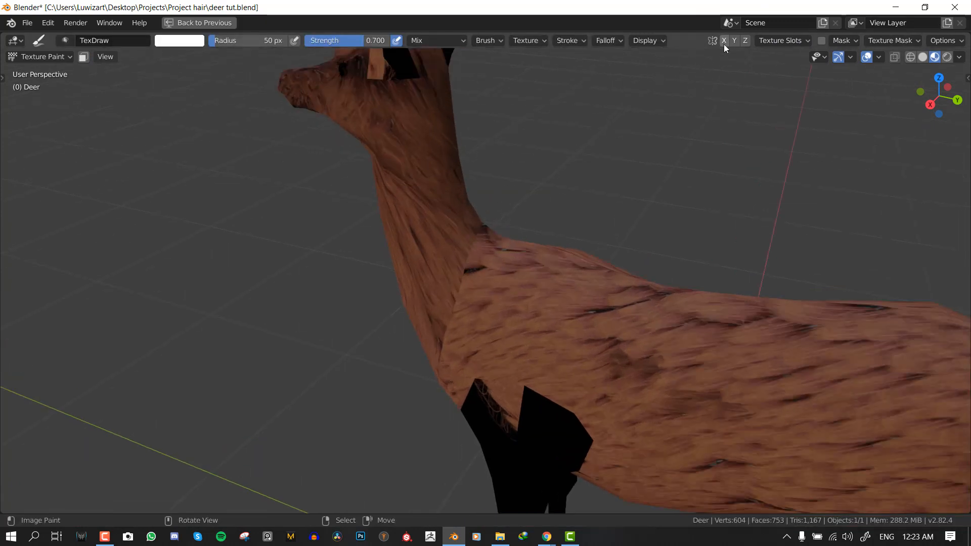
pyautogui.press('s')
pyautogui.click(436, 273)
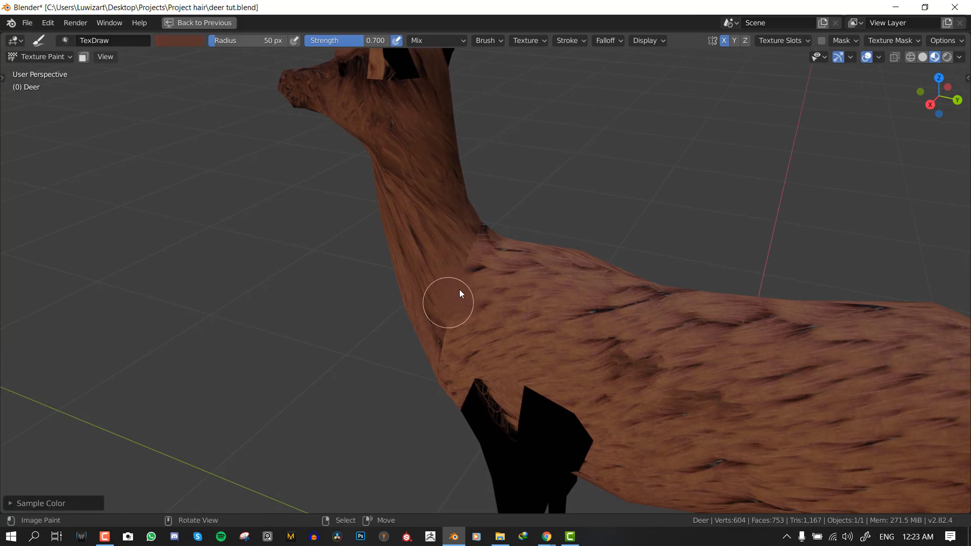
pyautogui.moveTo(490, 286)
pyautogui.mouseDown()
pyautogui.moveTo(479, 272)
pyautogui.moveTo(454, 310)
pyautogui.moveTo(482, 224)
pyautogui.moveTo(411, 188)
pyautogui.mouseUp()
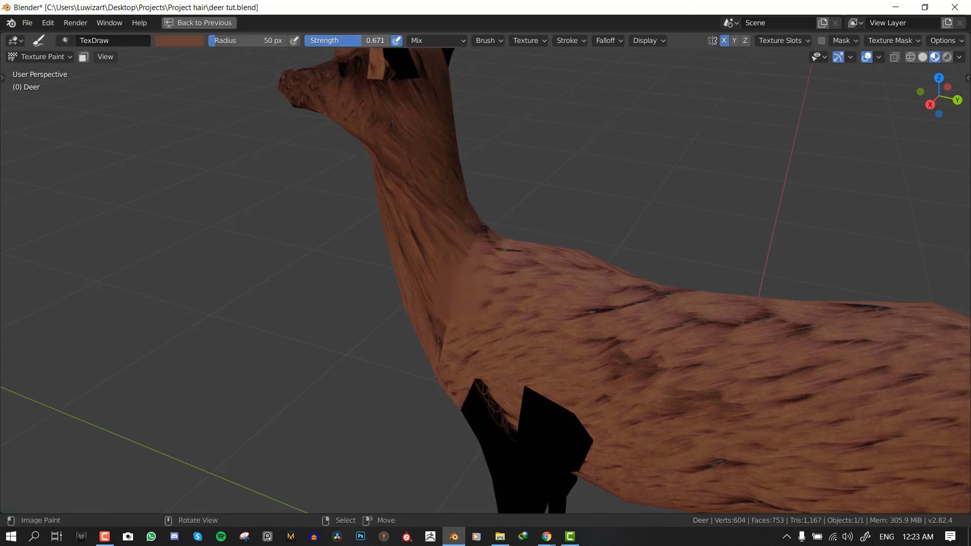
# Set the brush strength to 0.197, its falloff to the Sharp curve preset and its radius to 75 px
pyautogui.moveTo(363, 41); pyautogui.dragTo(323, 40)
pyautogui.click(606, 42)
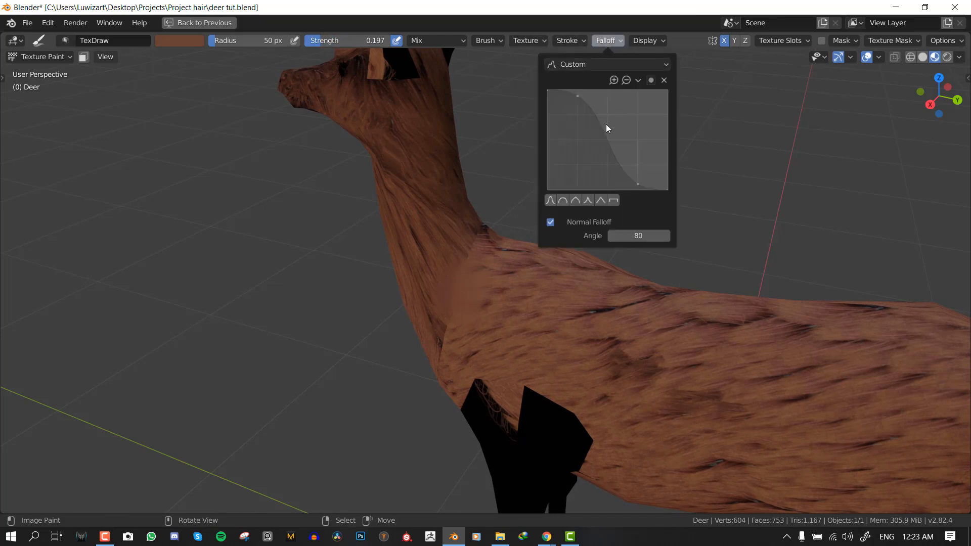
pyautogui.click(590, 199)
pyautogui.press('f')
pyautogui.click(456, 252)
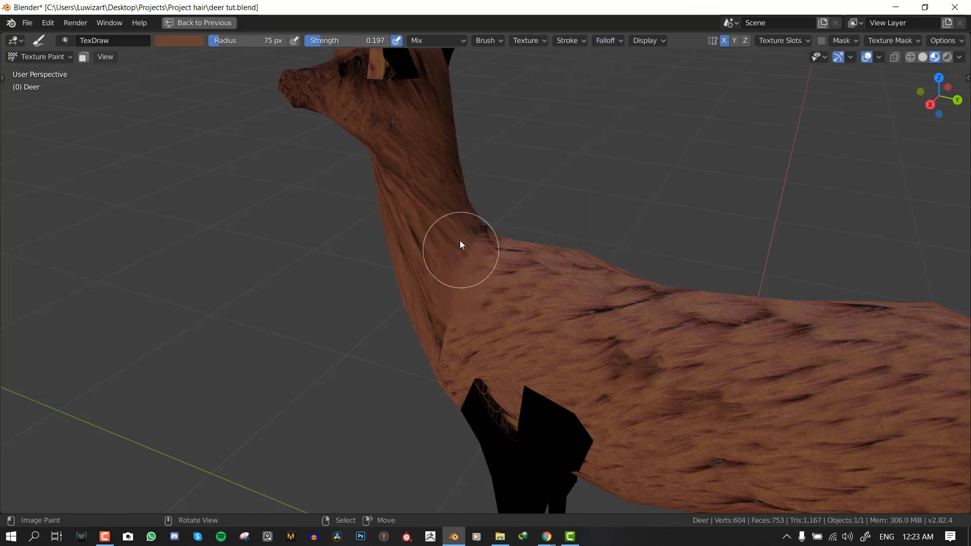
# Blend the upper end of the neck seam with the brush and check the painted area in the texture image
pyautogui.moveTo(460, 241); pyautogui.dragTo(474, 230)
pyautogui.moveTo(467, 240); pyautogui.dragTo(609, 256, button='middle')
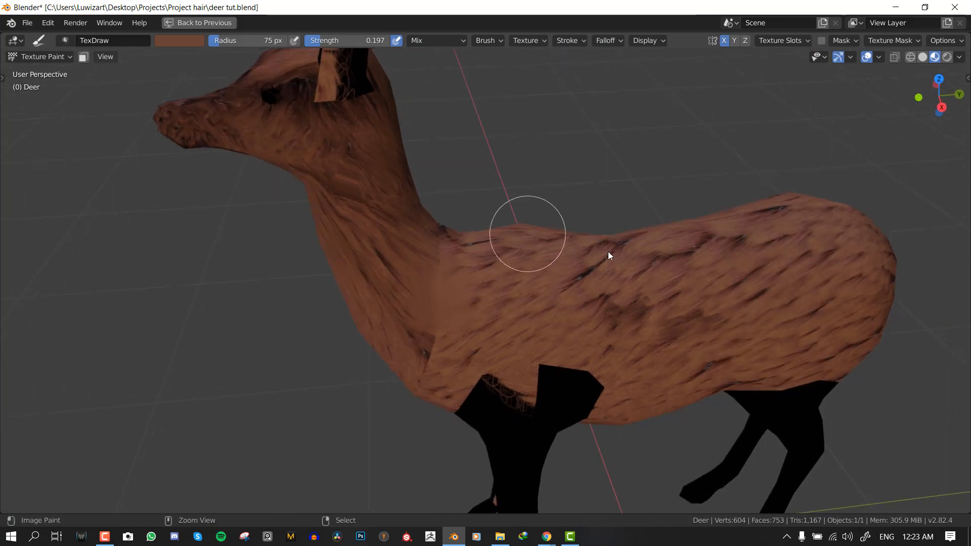
pyautogui.hotkey('ctrl', 'space')
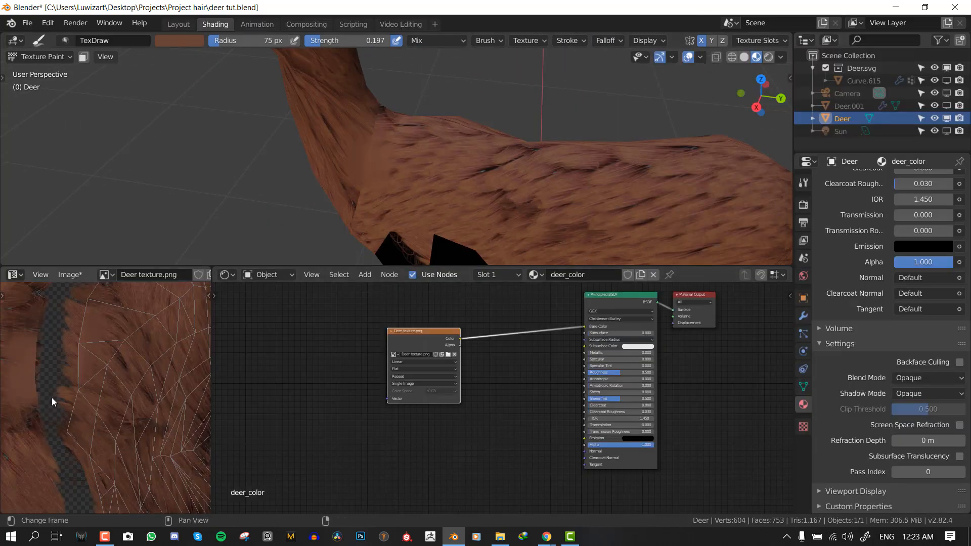
pyautogui.moveTo(51, 397); pyautogui.dragTo(193, 362, button='middle')
pyautogui.hotkey('ctrl', 'space')
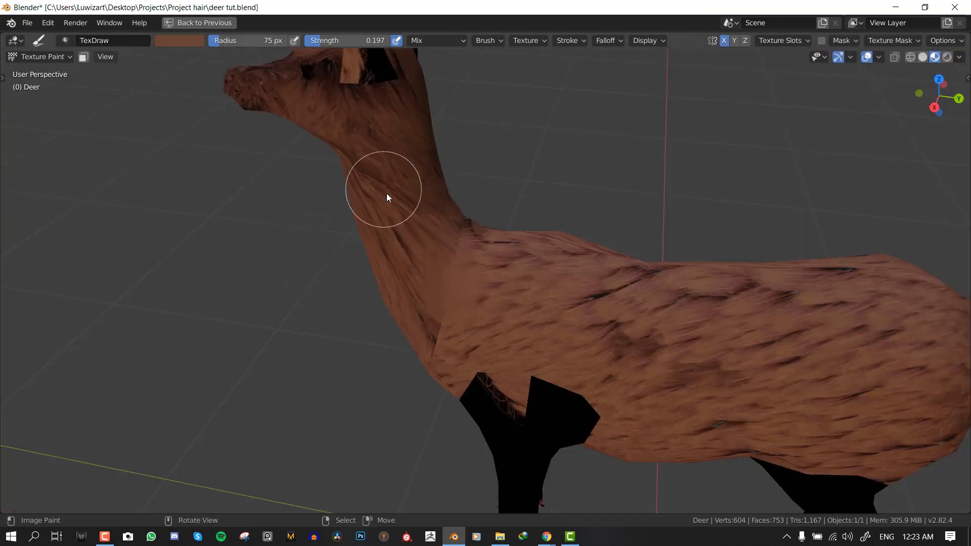
# Sample a darker brown from the neck and paint it down along the seam towards the chest
pyautogui.press('s')
pyautogui.click(407, 211)
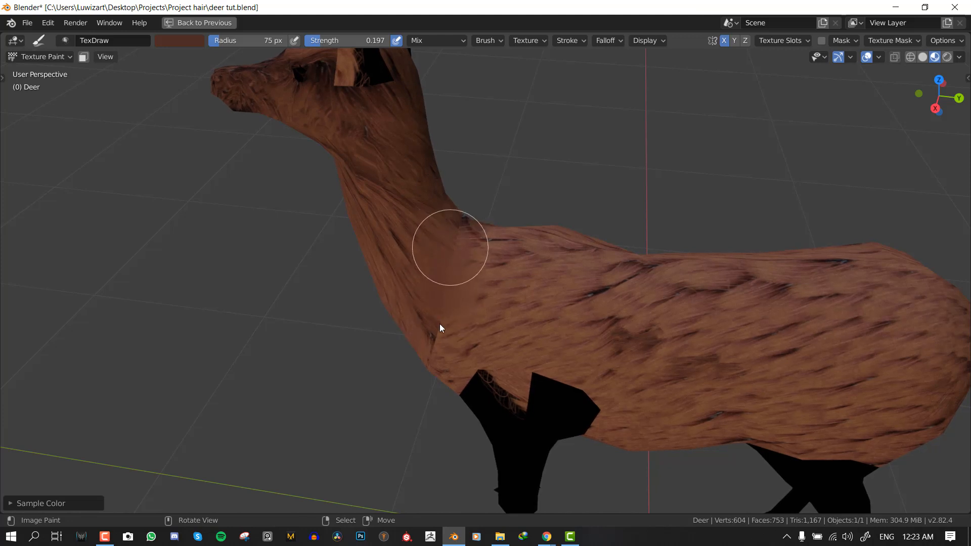
pyautogui.moveTo(440, 327); pyautogui.dragTo(466, 286, button='middle')
pyautogui.moveTo(446, 314); pyautogui.dragTo(414, 411)
pyautogui.moveTo(425, 360); pyautogui.dragTo(540, 329, button='middle')
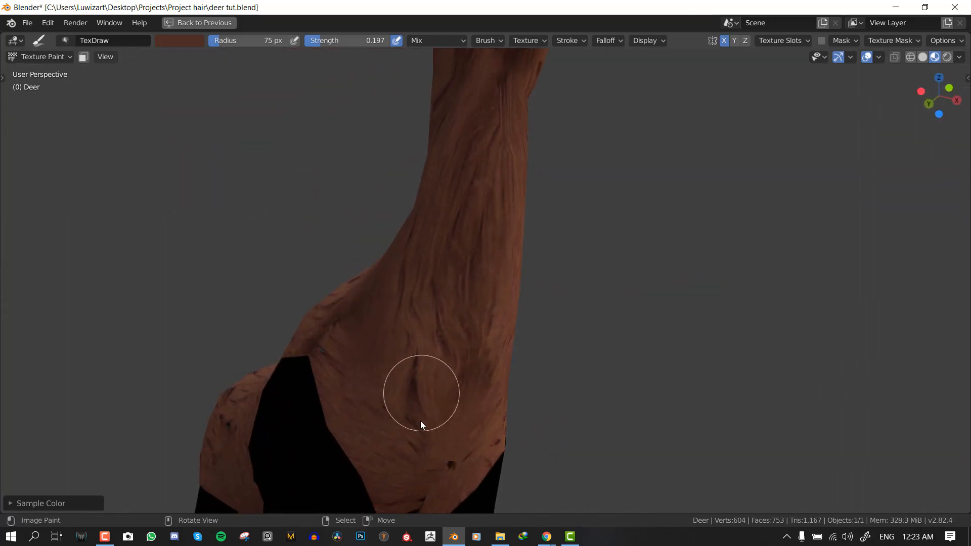
# Sample a lighter fur brown, set the brush strength to 0.428 and paint over the seam above the front leg
pyautogui.keyDown('alt'); pyautogui.moveTo(457, 356); pyautogui.dragTo(469, 372, button='middle'); pyautogui.keyUp('alt')
pyautogui.press('s')
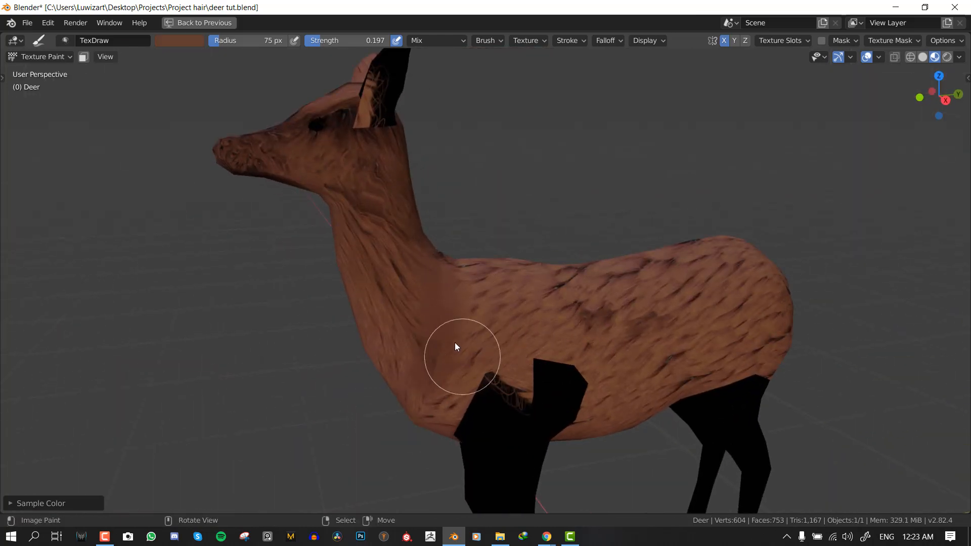
pyautogui.moveTo(454, 342); pyautogui.dragTo(421, 376)
pyautogui.hotkey('shift', 'f')
pyautogui.click(496, 355)
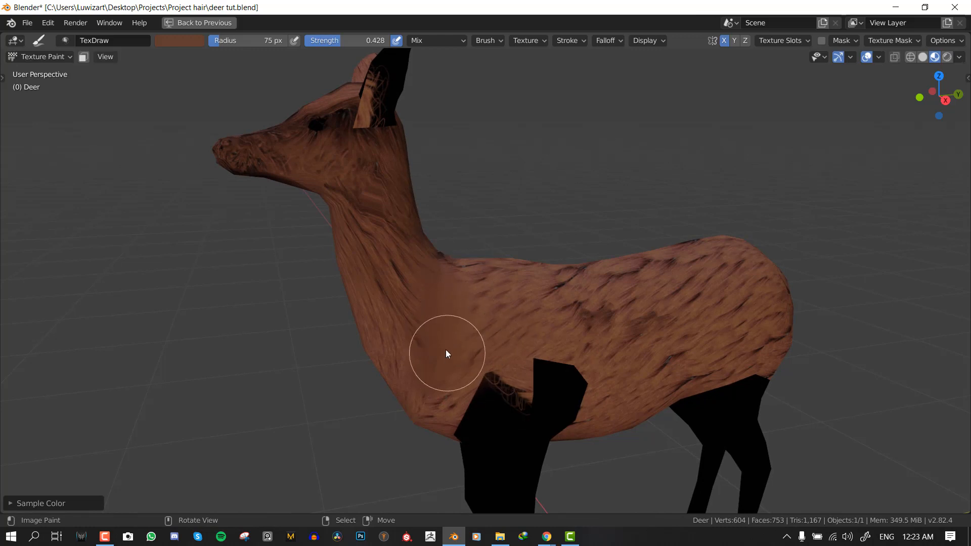
pyautogui.moveTo(425, 331)
pyautogui.mouseDown()
pyautogui.moveTo(455, 267)
pyautogui.moveTo(436, 282)
pyautogui.moveTo(447, 299)
pyautogui.mouseUp()
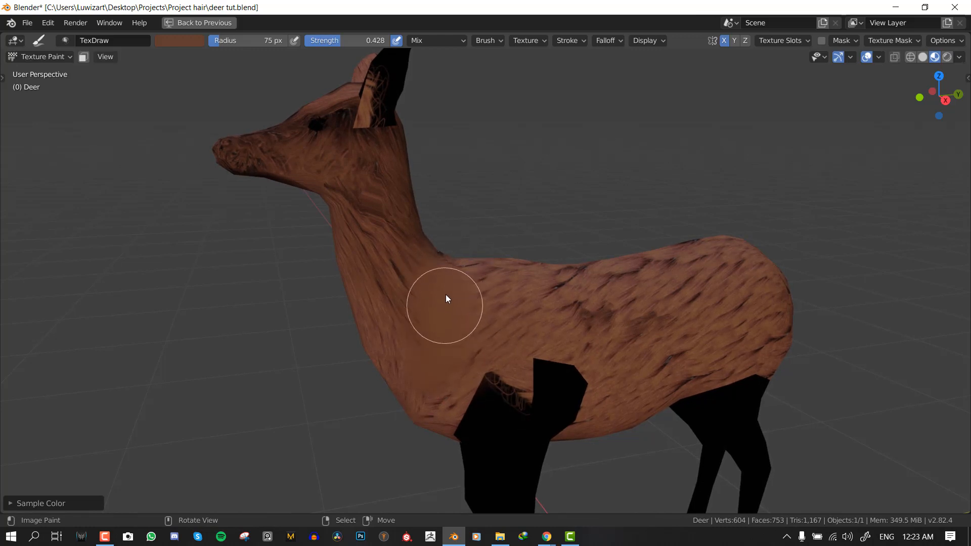
pyautogui.press('f')
pyautogui.click(402, 293)
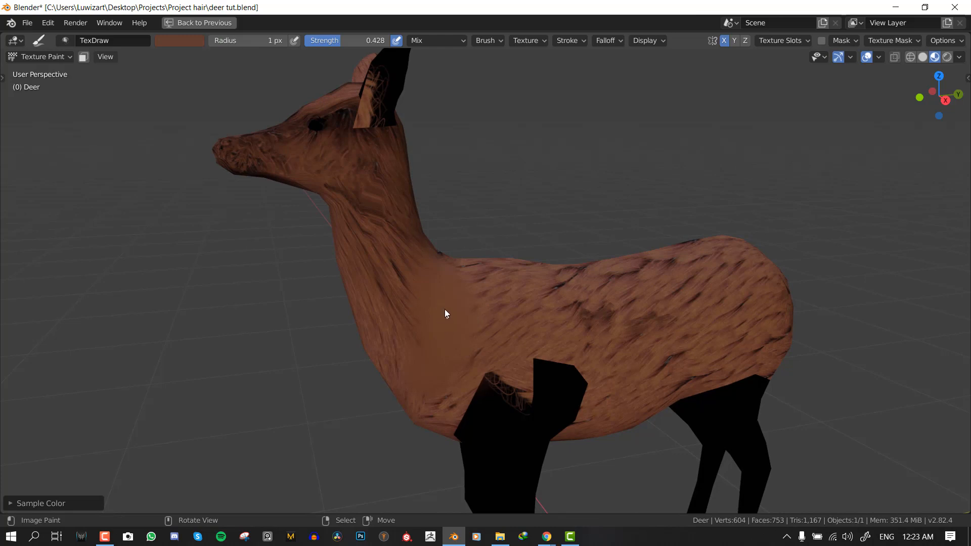
pyautogui.rightClick(453, 281)
pyautogui.moveTo(571, 281); pyautogui.dragTo(573, 290)
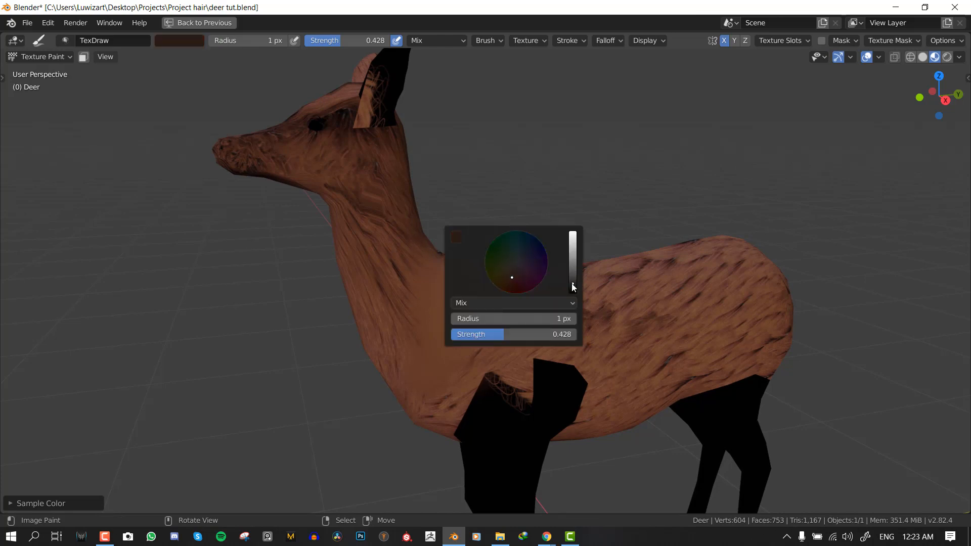
pyautogui.hotkey('ctrl', 'space')
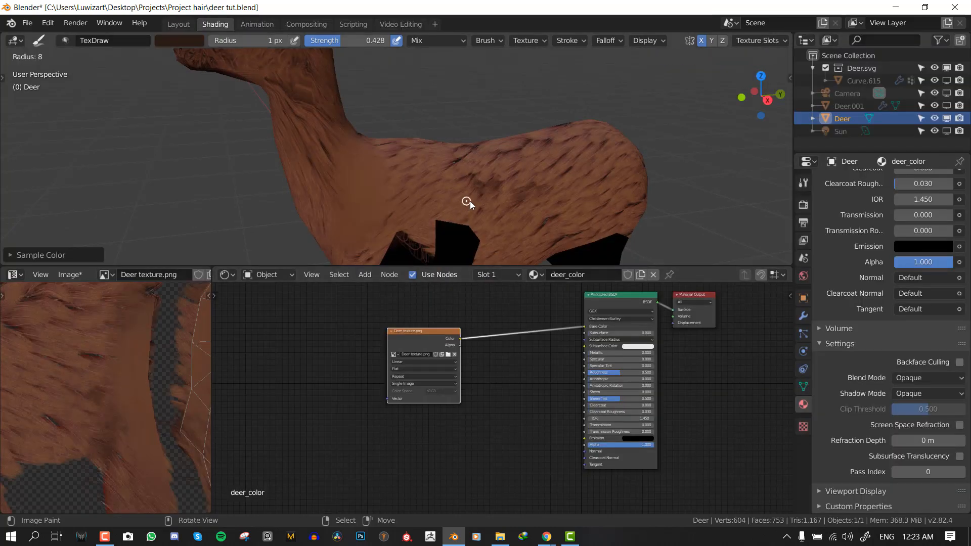
pyautogui.hotkey('ctrl', 'space')
pyautogui.hotkey('ctrl', 'z')
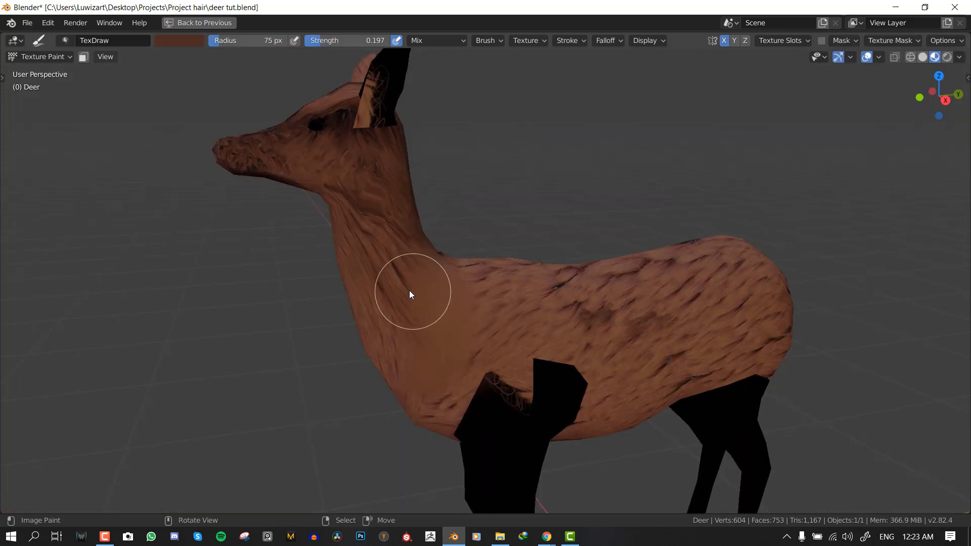
# Set the brush radius to 10 px, darken its colour to near-black brown and paint hair strands across the blended neck seam
pyautogui.press('f')
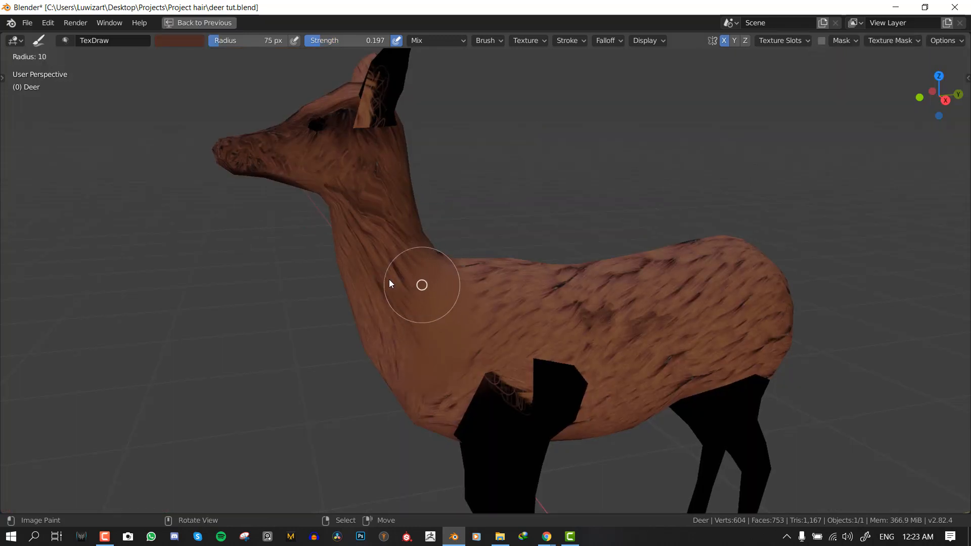
pyautogui.click(390, 279)
pyautogui.rightClick(503, 222)
pyautogui.moveTo(563, 265); pyautogui.dragTo(560, 272)
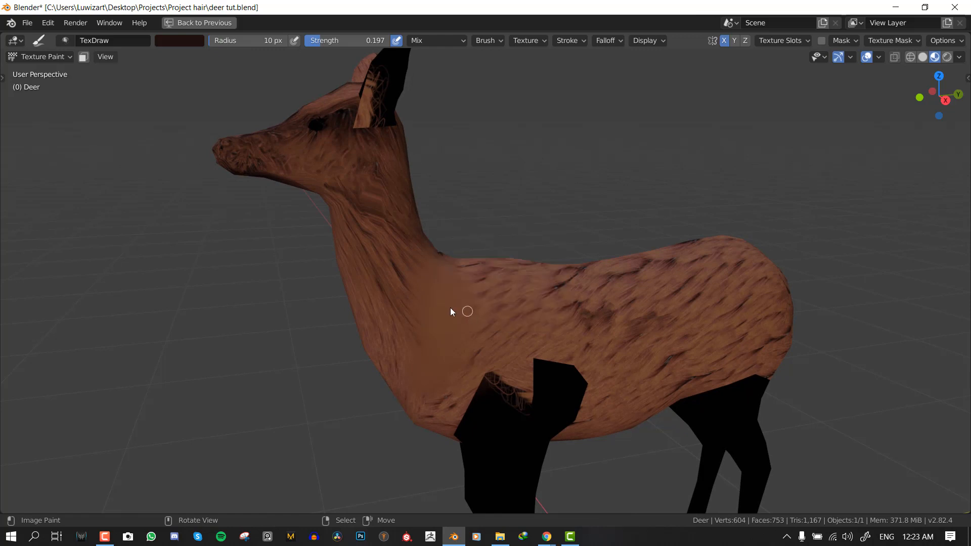
pyautogui.moveTo(415, 298); pyautogui.dragTo(450, 339)
# Reduce the brush radius to 9 px and paint more thin dark hair strands from the neck towards the shoulder
pyautogui.press('f')
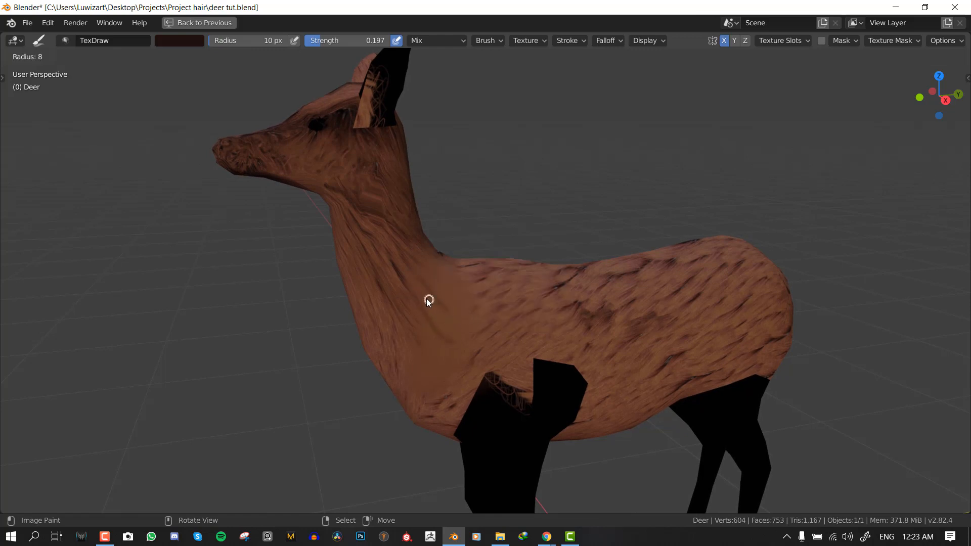
pyautogui.click(426, 299)
pyautogui.press('f')
pyautogui.click(445, 316)
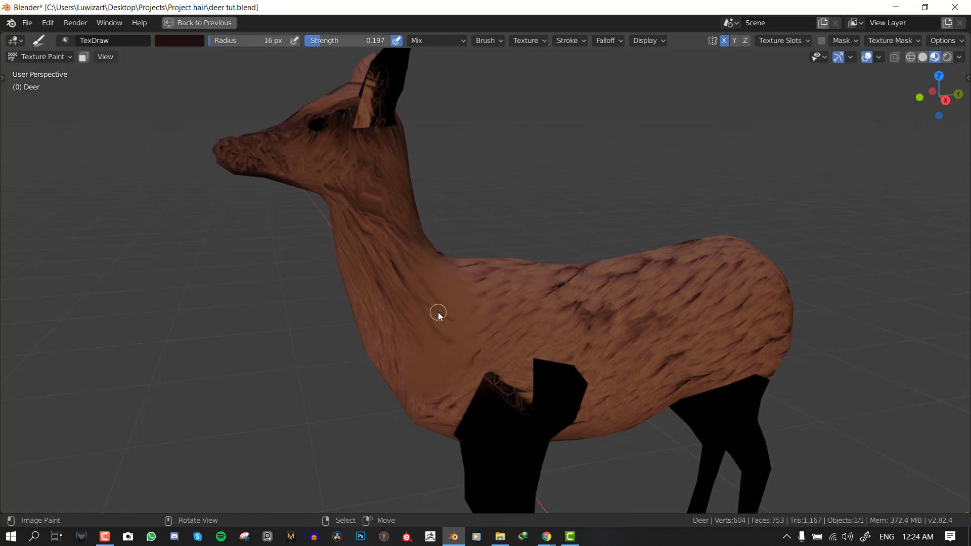
pyautogui.press('f')
pyautogui.click(435, 312)
pyautogui.moveTo(413, 319); pyautogui.dragTo(471, 351)
pyautogui.moveTo(420, 290); pyautogui.dragTo(454, 321)
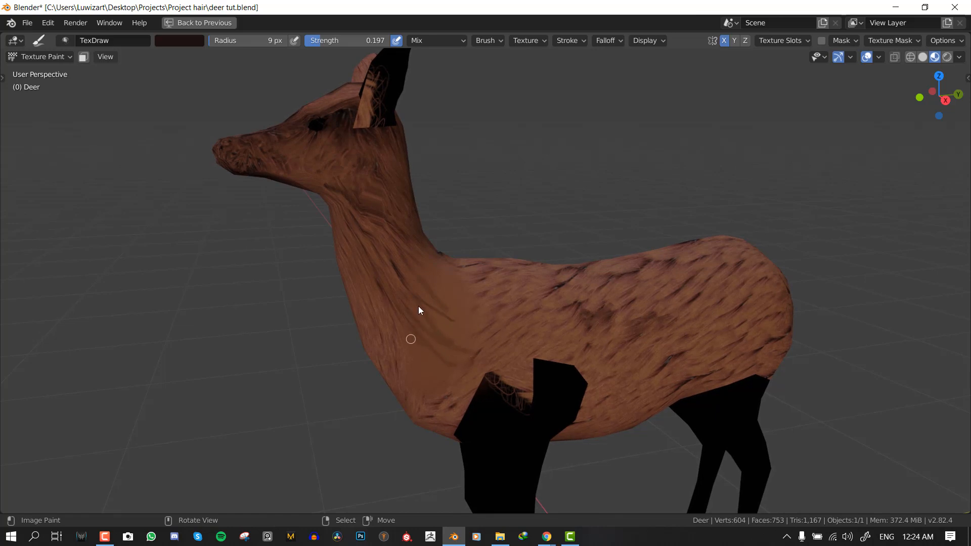
# Sample the reddish-brown fur colour at the neck base and set the brush radius to 17 px and its strength to 0.370
pyautogui.moveTo(454, 277); pyautogui.dragTo(434, 317, button='middle')
pyautogui.scroll(1, 439, 300)
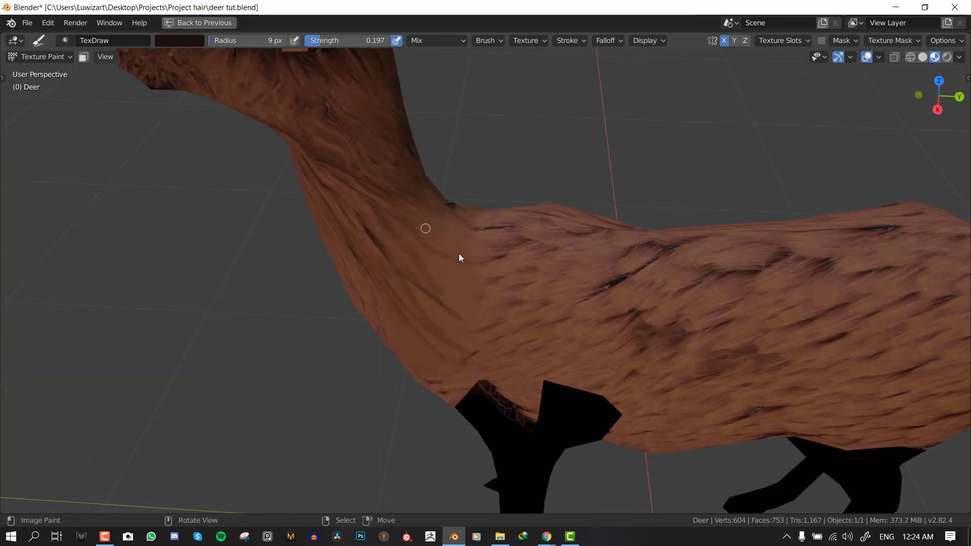
pyautogui.press('s')
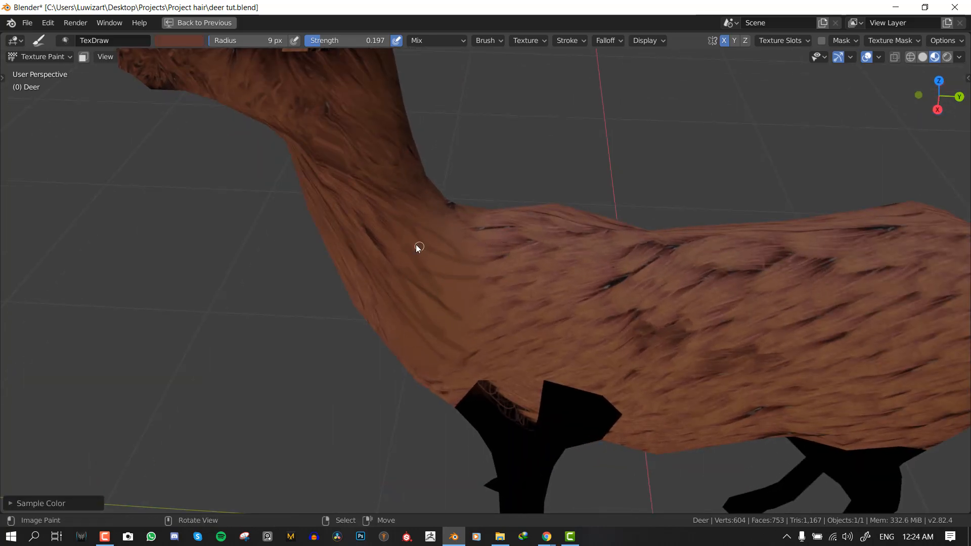
pyautogui.press('f')
pyautogui.click(450, 254)
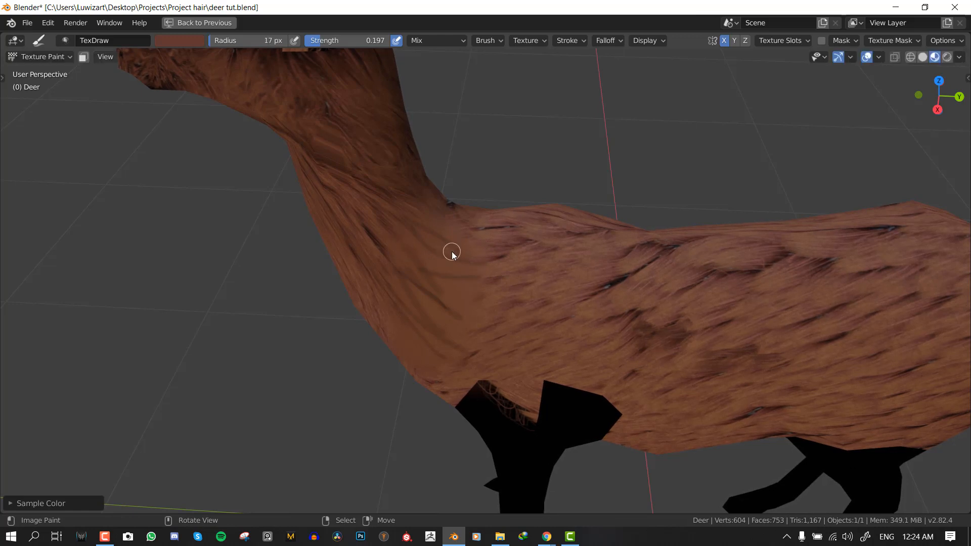
pyautogui.hotkey('shift', 'f')
pyautogui.click(471, 249)
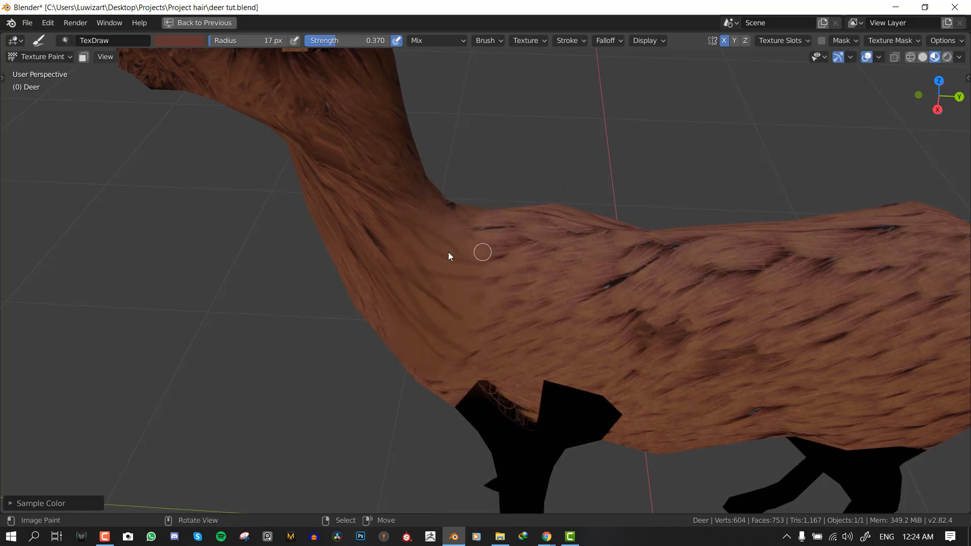
pyautogui.scroll(-2, 423, 237)
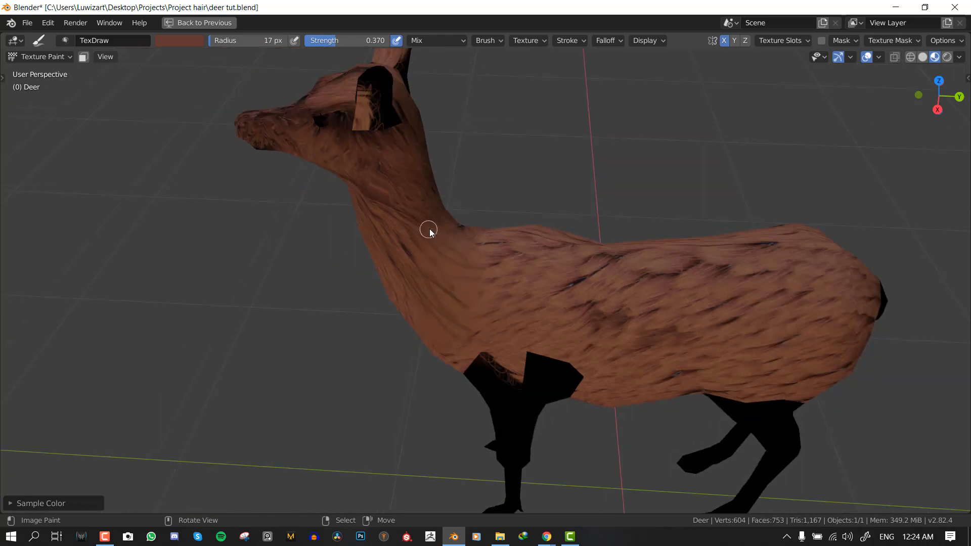
# Save the deer file and restore the full Shading workspace layout from the maximized viewport
pyautogui.press('KP_1')
pyautogui.scroll(-4, 553, 274)
pyautogui.hotkey('ctrl', 's')
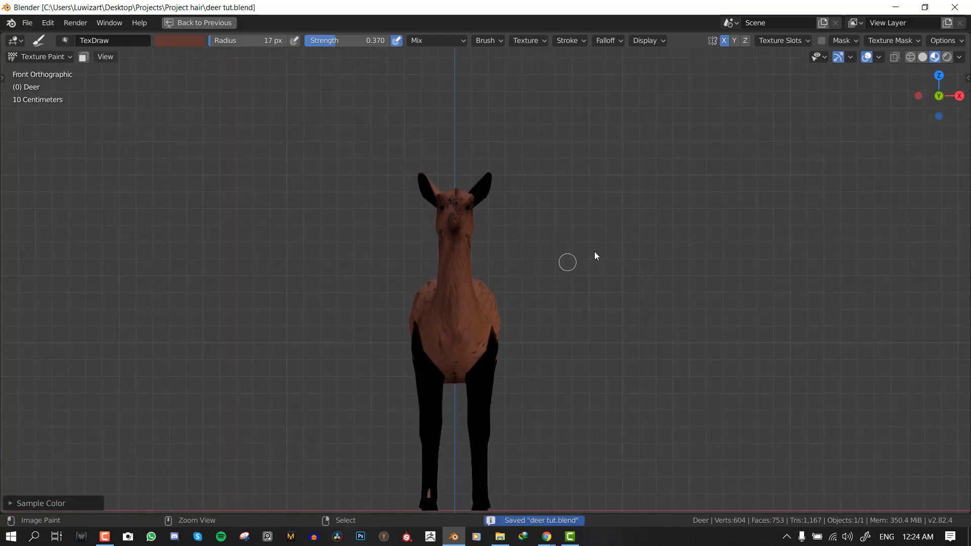
pyautogui.moveTo(594, 251); pyautogui.dragTo(524, 280, button='middle')
pyautogui.hotkey('ctrl', 'space')
pyautogui.moveTo(427, 193)
pyautogui.mouseDown(button='middle')
pyautogui.moveTo(522, 197)
pyautogui.moveTo(441, 144)
pyautogui.mouseUp(button='middle')
pyautogui.scroll(1, 483, 162)
pyautogui.moveTo(490, 180); pyautogui.dragTo(476, 182, button='middle')
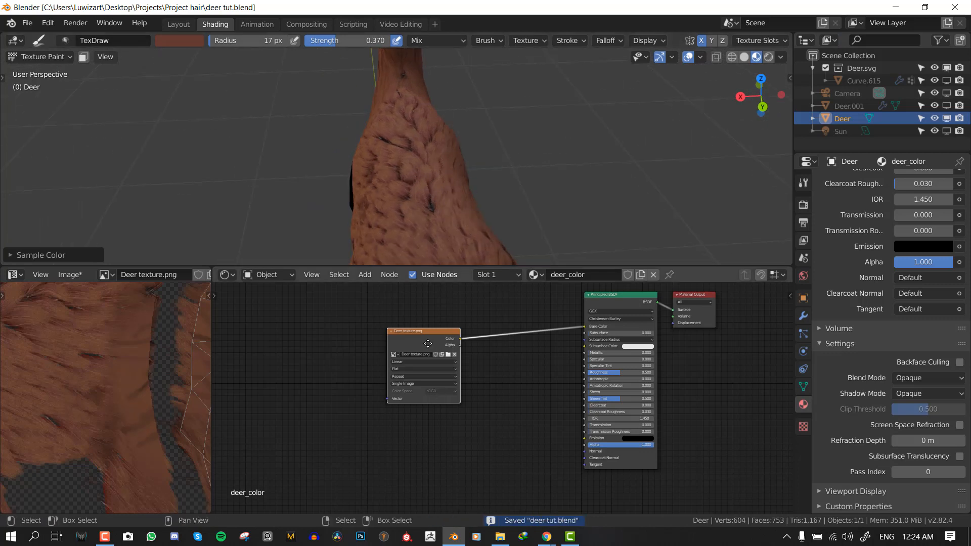
# Link the deer texture's Color output to the Principled BSDF's Normal input and switch to Object Mode with the deer deselected
pyautogui.moveTo(433, 391); pyautogui.dragTo(403, 388)
pyautogui.moveTo(430, 343)
pyautogui.mouseDown()
pyautogui.moveTo(592, 466)
pyautogui.moveTo(586, 453)
pyautogui.mouseUp()
pyautogui.hotkey('ctrl', 'Tab')
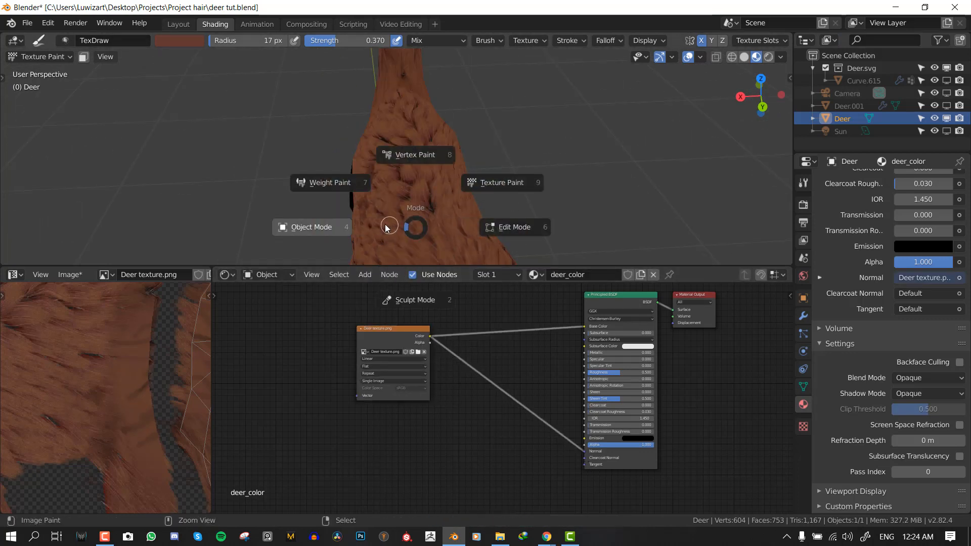
pyautogui.click(362, 217)
pyautogui.moveTo(362, 219); pyautogui.dragTo(526, 207, button='middle')
pyautogui.hotkey('alt', 'a')
pyautogui.scroll(3, 566, 212)
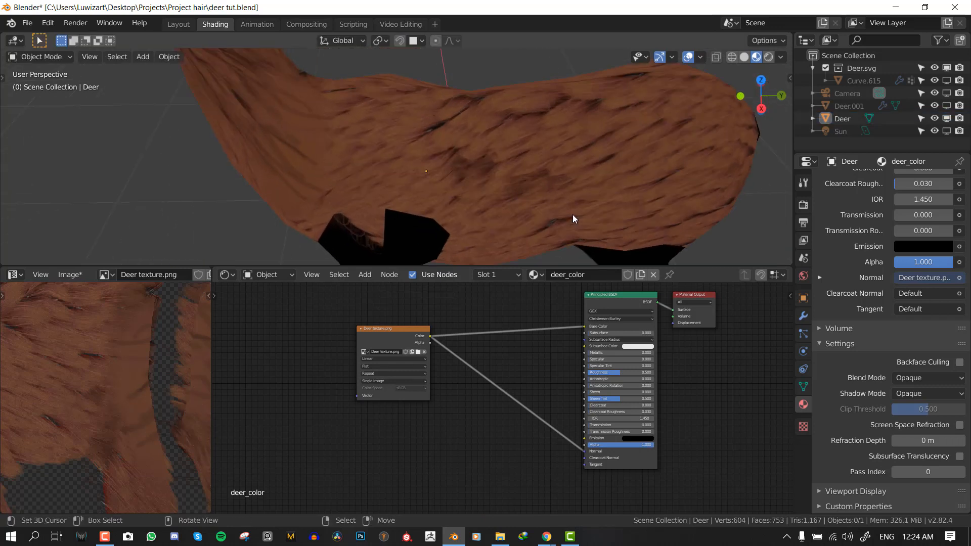
pyautogui.keyDown('shift'); pyautogui.moveTo(473, 190); pyautogui.dragTo(516, 202, button='middle'); pyautogui.keyUp('shift')
# Add a Normal vector node onto the link between the deer texture and the shader's Normal input
pyautogui.hotkey('shift', 'a')
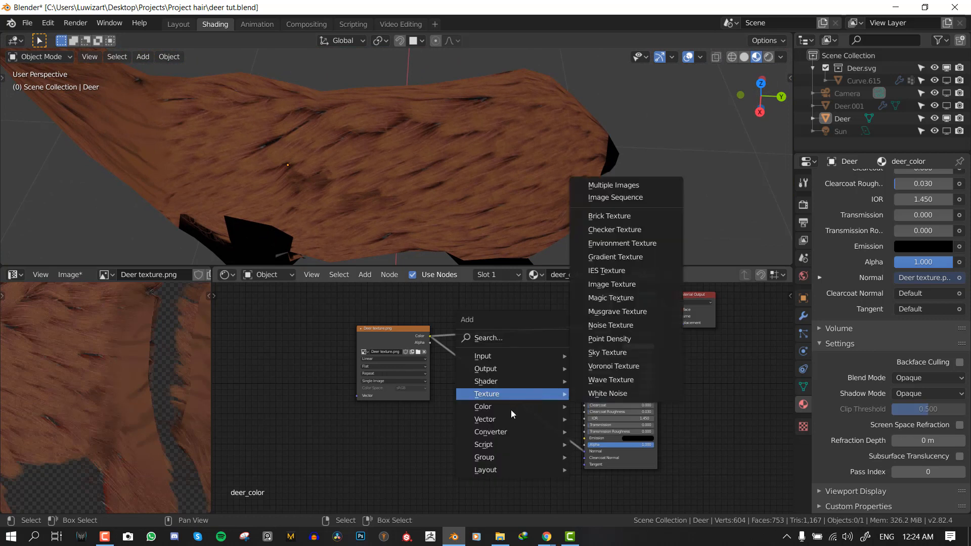
pyautogui.moveTo(493, 424)
pyautogui.click(620, 364)
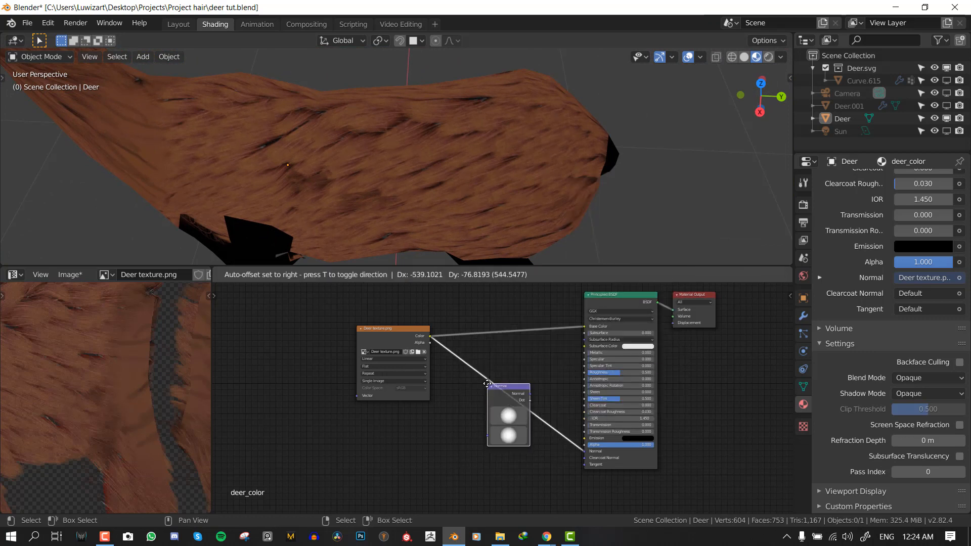
pyautogui.click(504, 383)
# Switch the inserted Normal node's type to Bump
pyautogui.hotkey('shift', 's')
pyautogui.moveTo(479, 449)
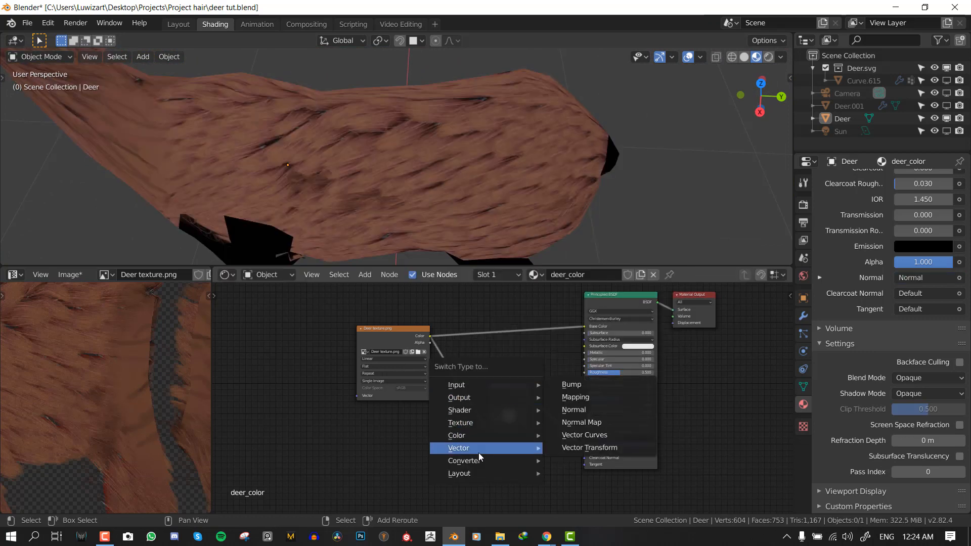
pyautogui.click(560, 411)
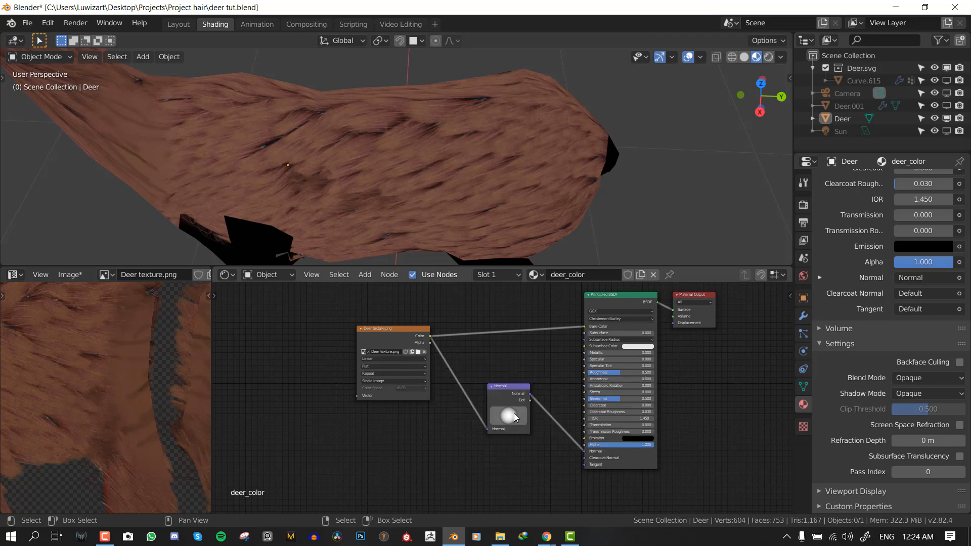
pyautogui.hotkey('shift', 's')
pyautogui.moveTo(503, 384)
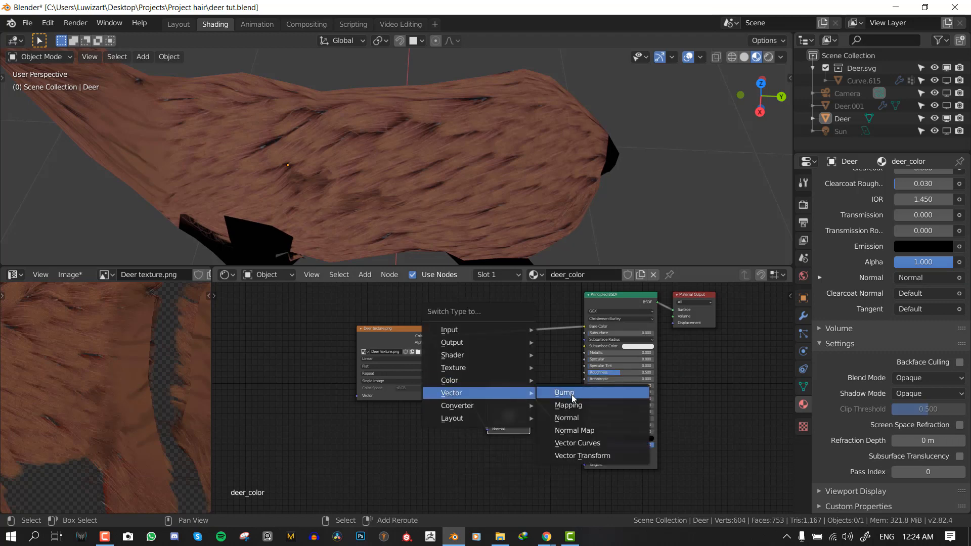
pyautogui.click(572, 394)
# Move the texture's Color link from the Bump node's Normal input to its Height input and set the bump strength to 0.373
pyautogui.moveTo(477, 187); pyautogui.dragTo(441, 174, button='middle')
pyautogui.scroll(2, 441, 174)
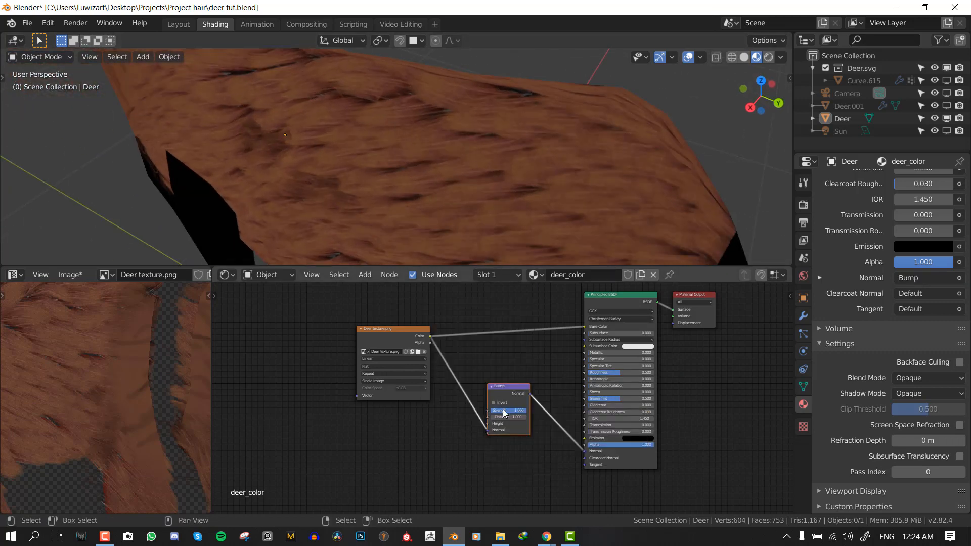
pyautogui.moveTo(484, 430); pyautogui.dragTo(486, 424)
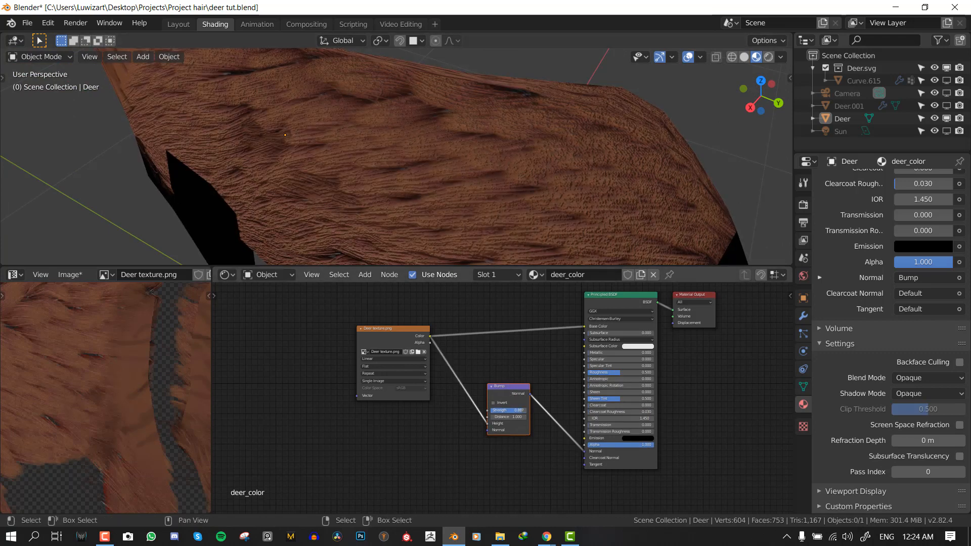
pyautogui.moveTo(508, 411)
pyautogui.mouseDown()
pyautogui.moveTo(486, 410)
pyautogui.moveTo(505, 411)
pyautogui.mouseUp()
pyautogui.scroll(-5, 502, 150)
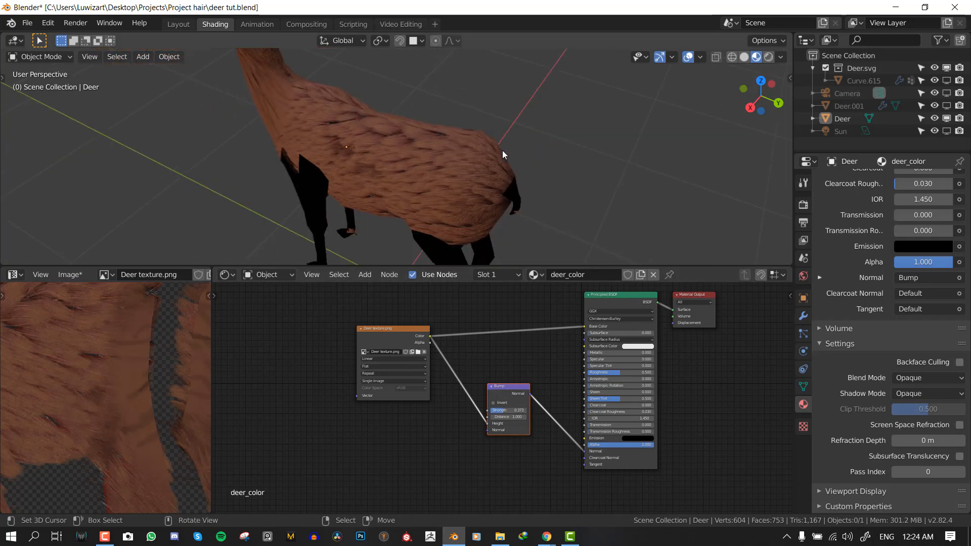
# Check the fur relief on the deer's body and lower the Bump node's strength to 0.127
pyautogui.moveTo(502, 150); pyautogui.dragTo(536, 132, button='middle')
pyautogui.scroll(3, 387, 143)
pyautogui.scroll(-4, 433, 119)
pyautogui.scroll(4, 498, 153)
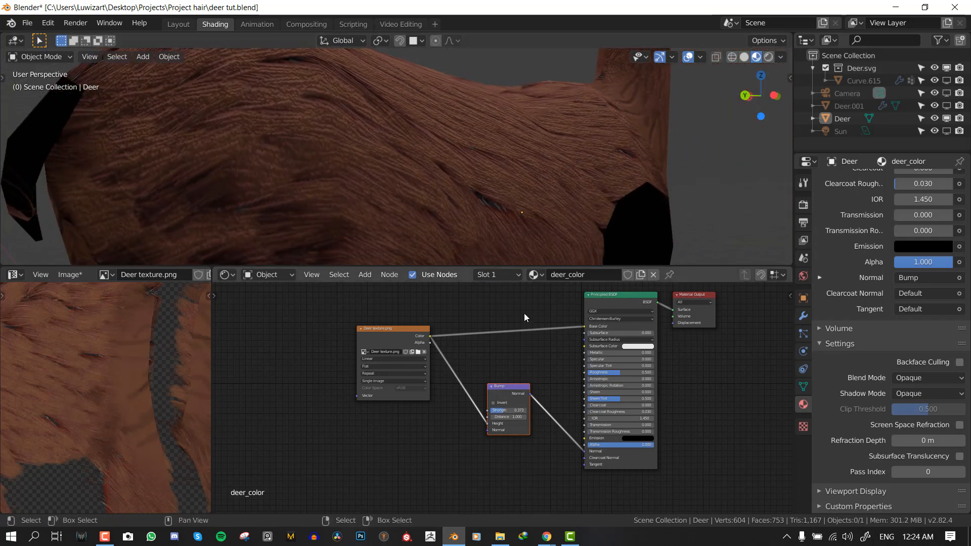
pyautogui.moveTo(516, 411); pyautogui.dragTo(513, 411)
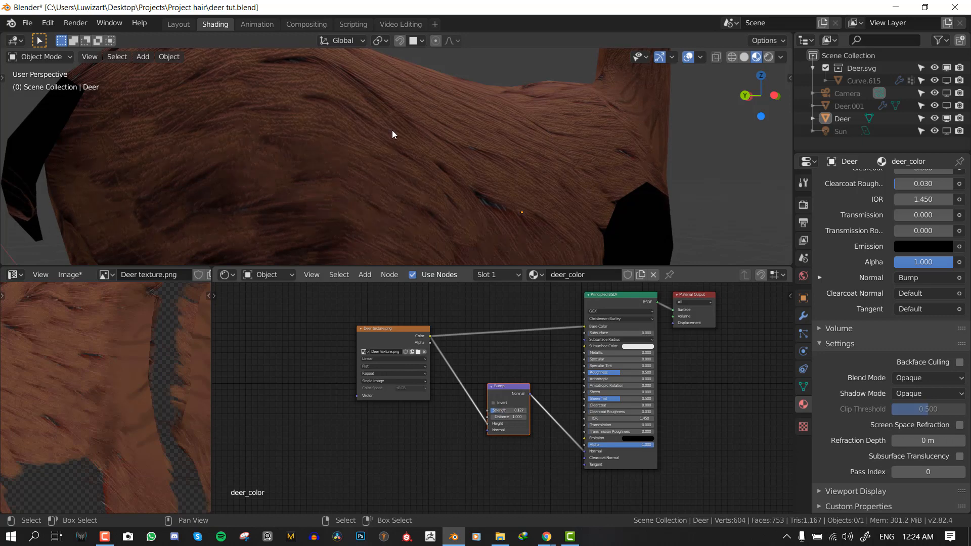
pyautogui.scroll(-5, 430, 124)
pyautogui.moveTo(469, 116); pyautogui.dragTo(442, 144, button='middle')
pyautogui.scroll(-4, 445, 144)
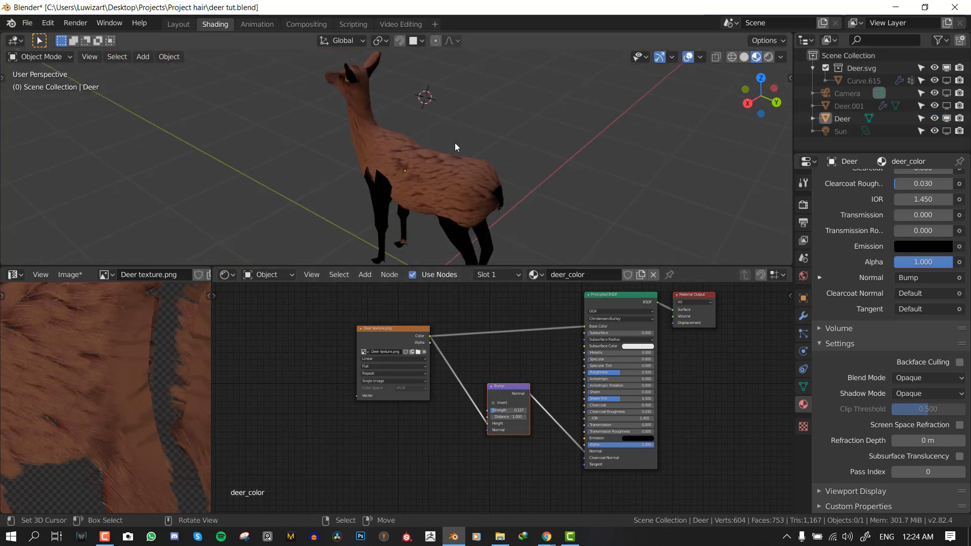